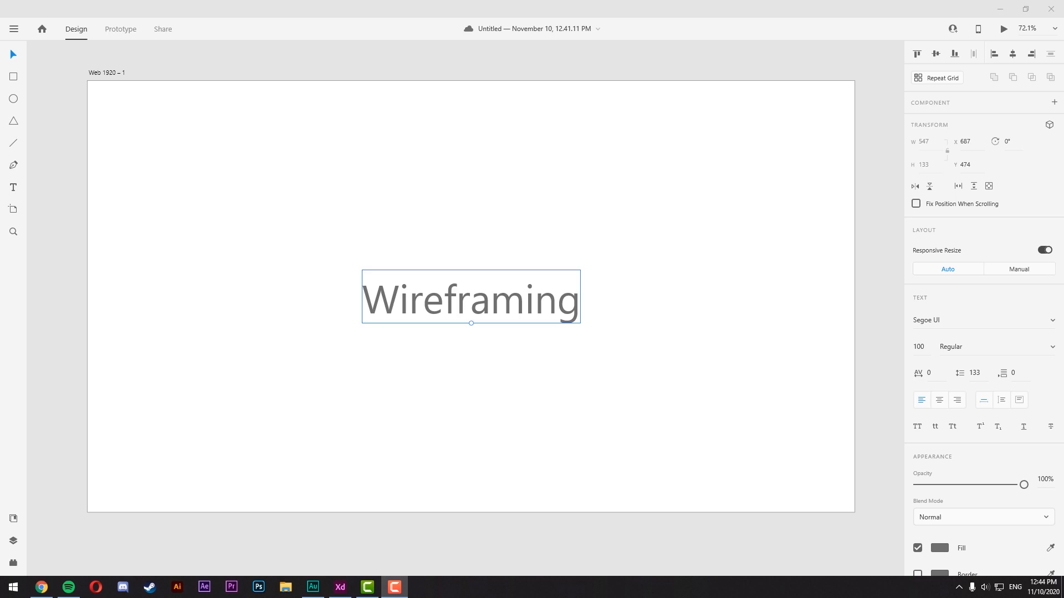
- Delete the Wireframing text and draw a rectangle about 516 by 481, placed in the right half of the artboard
{"action": "key", "text": "Delete"}
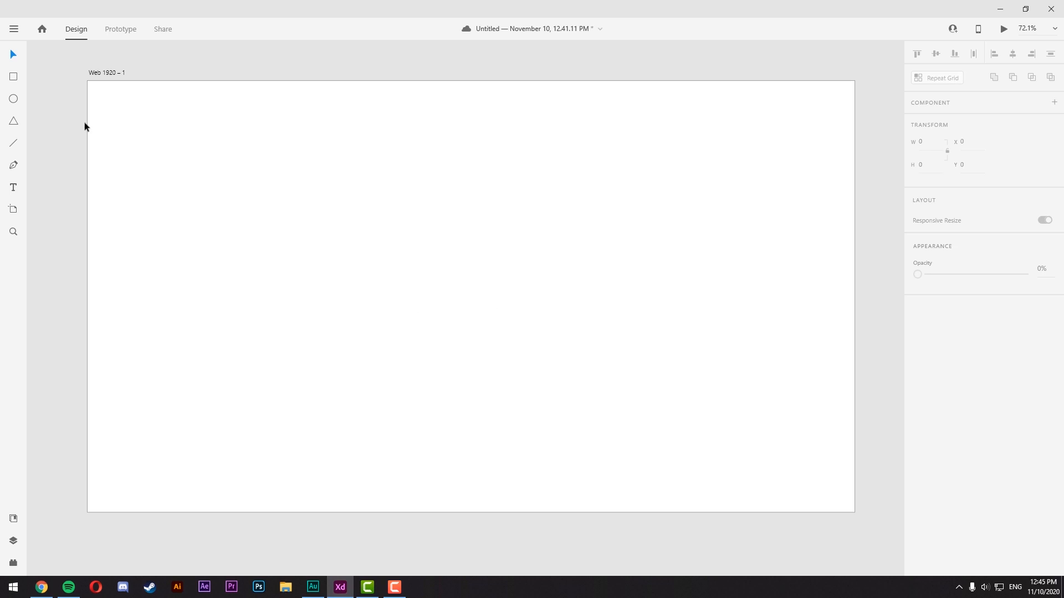
{"action": "left_click", "coordinate": [14, 75]}
{"action": "mouse_move", "coordinate": [153, 138]}
{"action": "left_mouse_down"}
{"action": "mouse_move", "coordinate": [361, 347]}
{"action": "mouse_move", "coordinate": [360, 331]}
{"action": "left_mouse_up"}
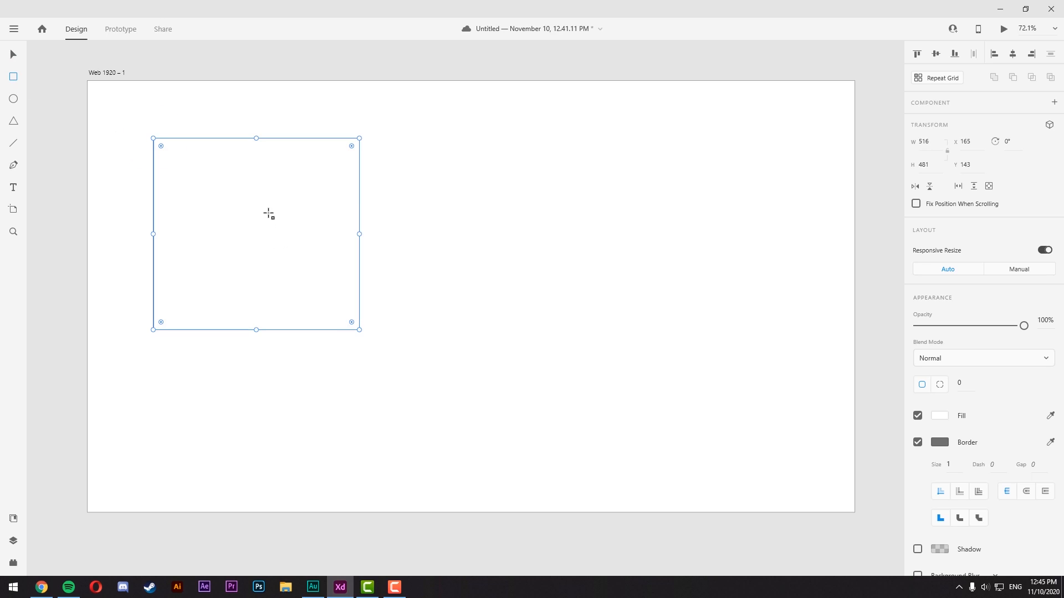
{"action": "left_click_drag", "start_coordinate": [273, 231], "coordinate": [669, 233]}
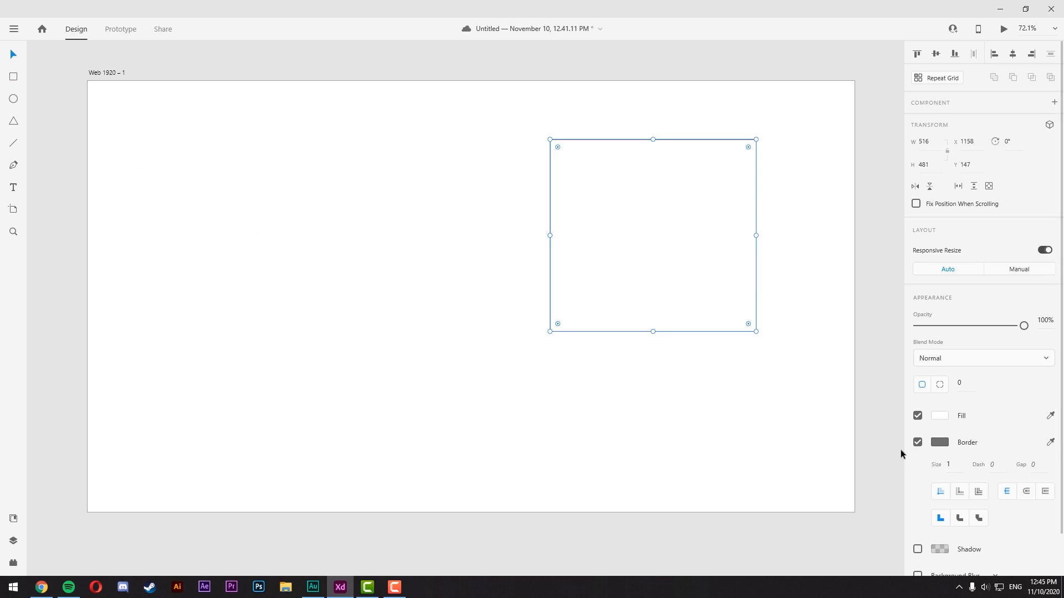
- Fill the rectangle with mid gray and enlarge it to about 783 by 681 at about X 975, Y 162
{"action": "left_click", "coordinate": [942, 414]}
{"action": "left_click_drag", "start_coordinate": [783, 392], "coordinate": [748, 391]}
{"action": "left_click", "coordinate": [667, 248]}
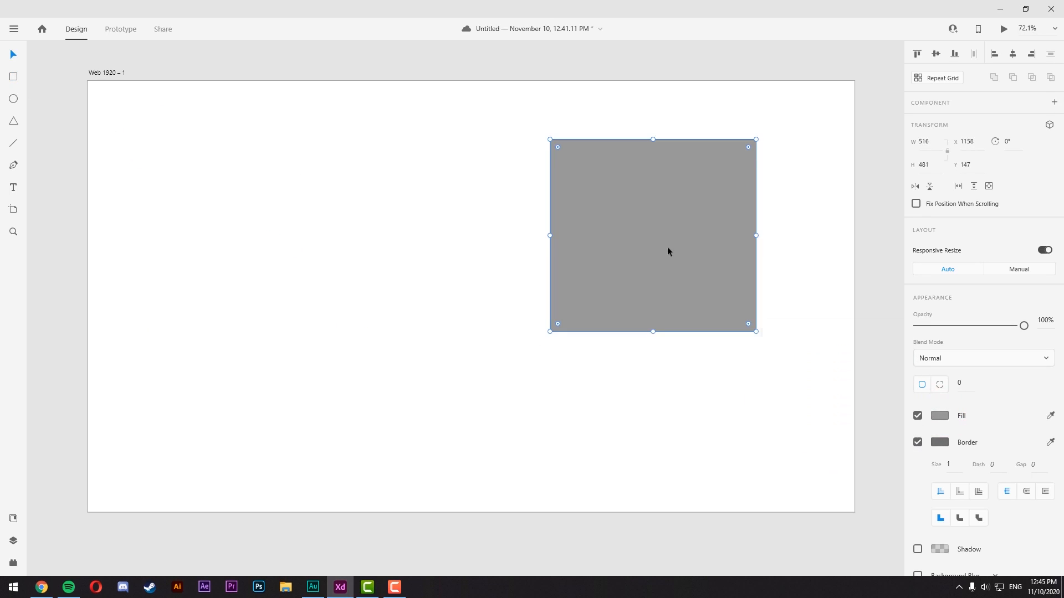
{"action": "left_click_drag", "start_coordinate": [646, 260], "coordinate": [675, 257]}
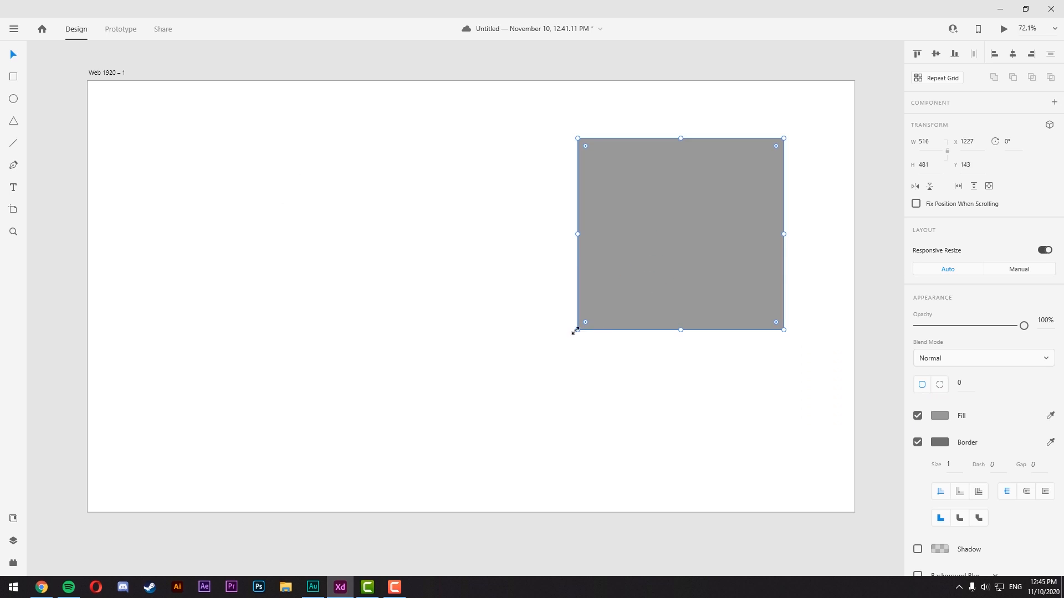
{"action": "left_click_drag", "start_coordinate": [577, 330], "coordinate": [470, 410]}
{"action": "left_click_drag", "start_coordinate": [593, 308], "coordinate": [600, 317]}
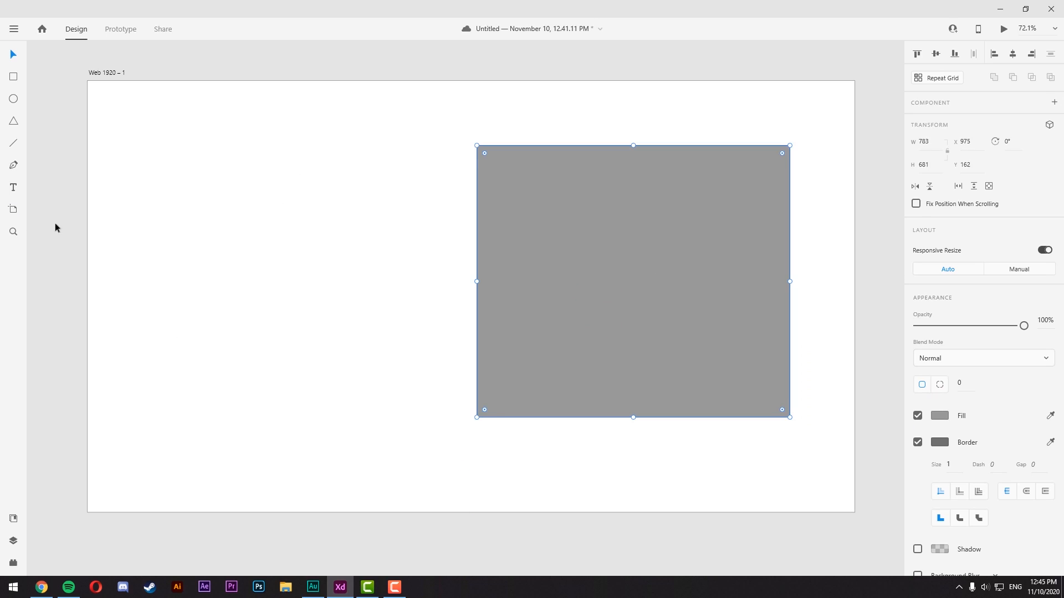
- Draw two diagonal lines across the gray rectangle, corner to corner, to form an image-placeholder cross
{"action": "left_click", "coordinate": [14, 143]}
{"action": "left_click_drag", "start_coordinate": [806, 129], "coordinate": [477, 419]}
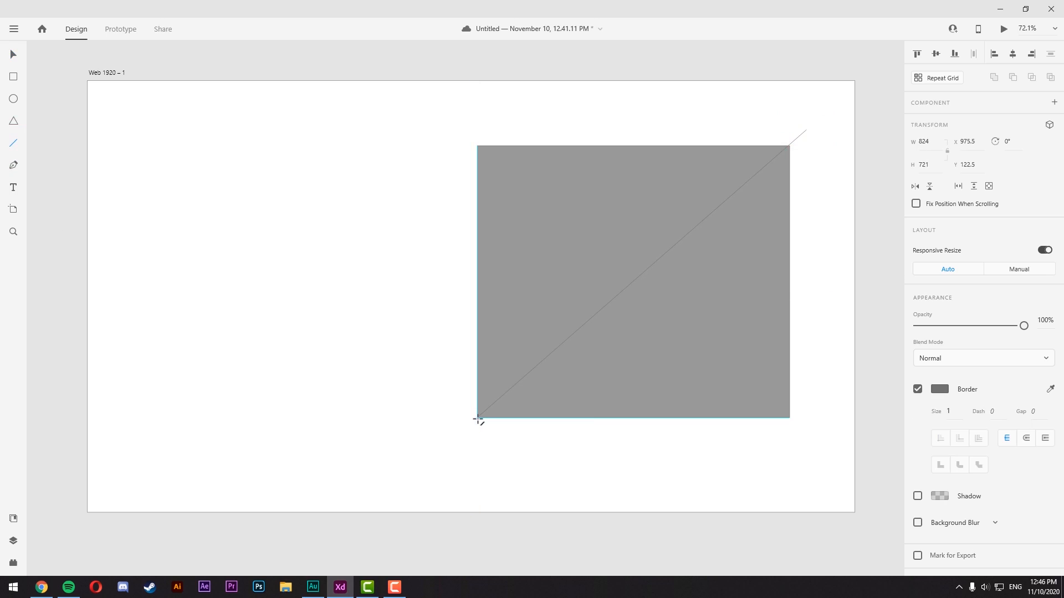
{"action": "left_click_drag", "start_coordinate": [807, 130], "coordinate": [790, 145]}
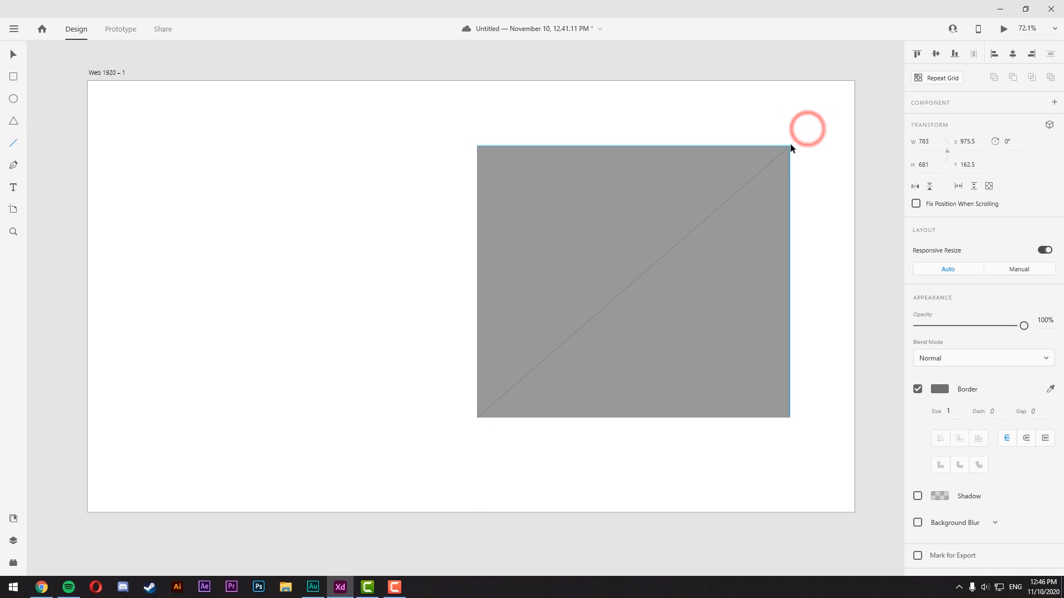
{"action": "left_click_drag", "start_coordinate": [477, 148], "coordinate": [792, 420]}
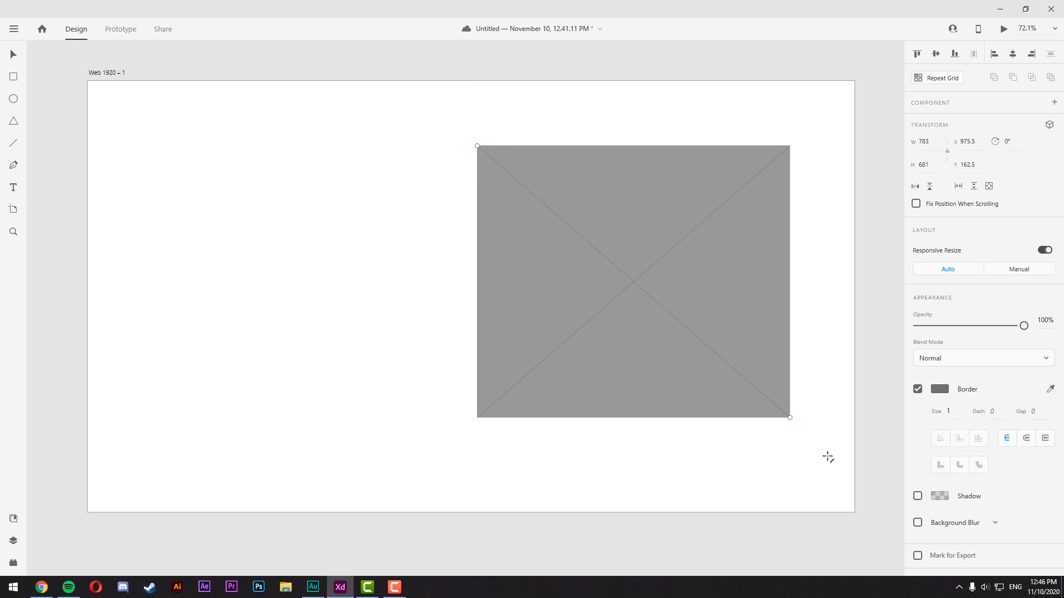
{"action": "key", "text": "v"}
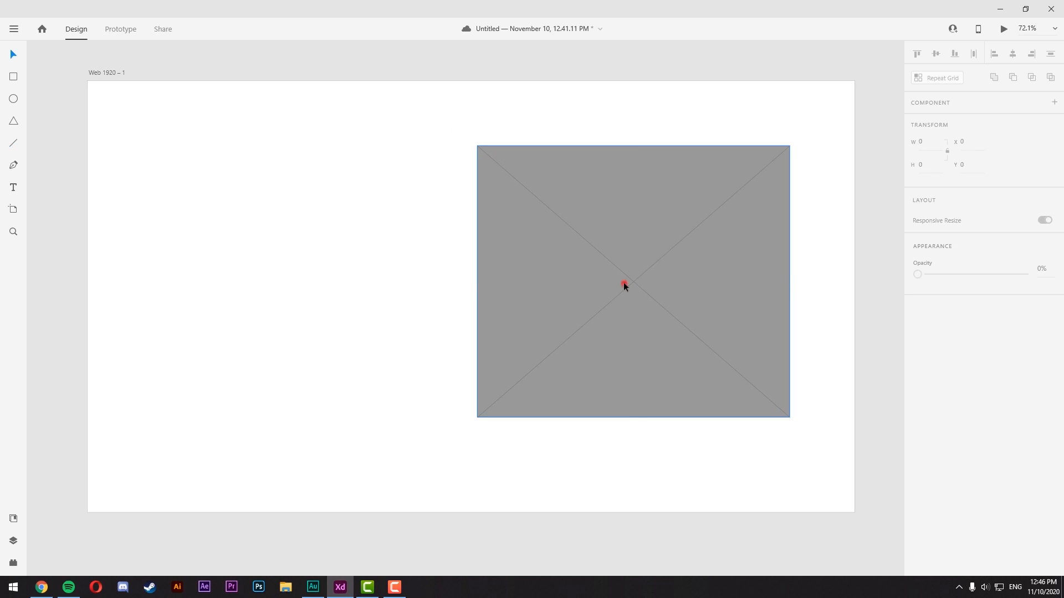
{"action": "left_click", "coordinate": [623, 282]}
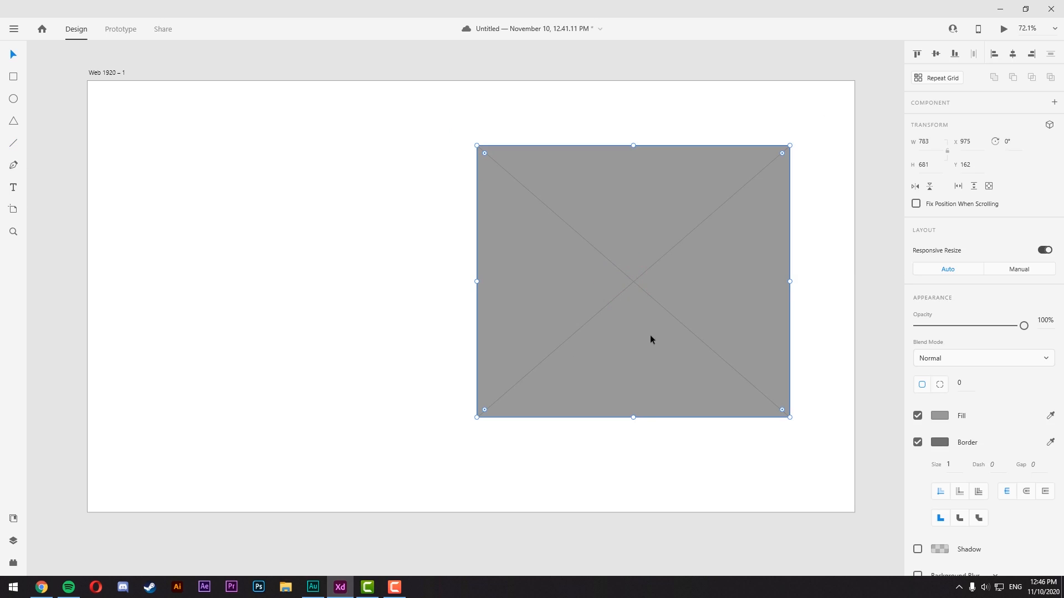
- Add a white triangle about 205 by 170, rotated 90°, near the gray rectangle's center as a play symbol
{"action": "left_click", "coordinate": [14, 121]}
{"action": "left_click_drag", "start_coordinate": [586, 242], "coordinate": [633, 315]}
{"action": "key", "text": "v"}
{"action": "left_click_drag", "start_coordinate": [624, 263], "coordinate": [636, 275]}
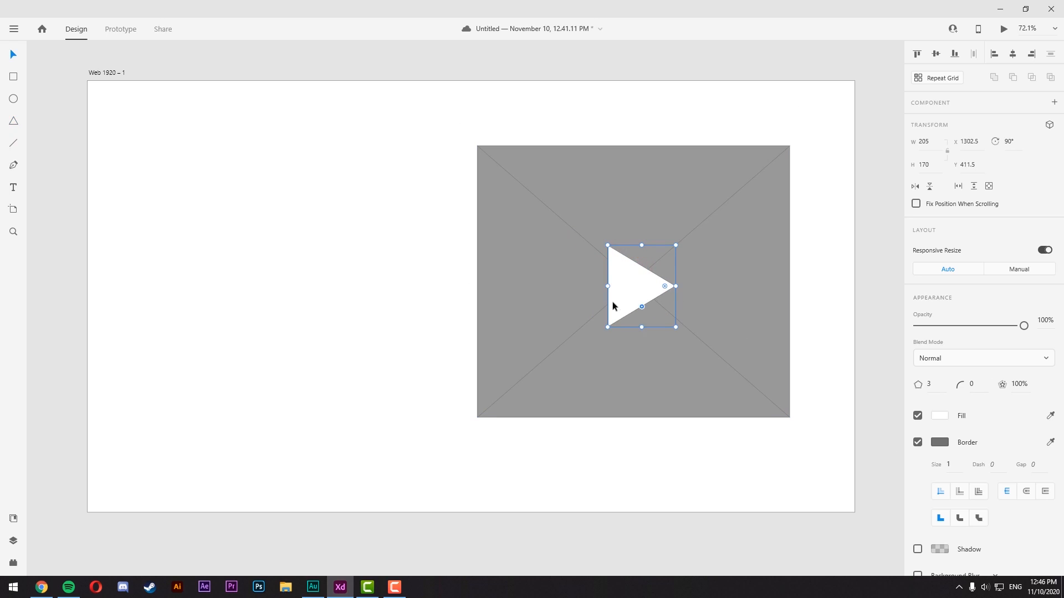
{"action": "left_click", "coordinate": [360, 247]}
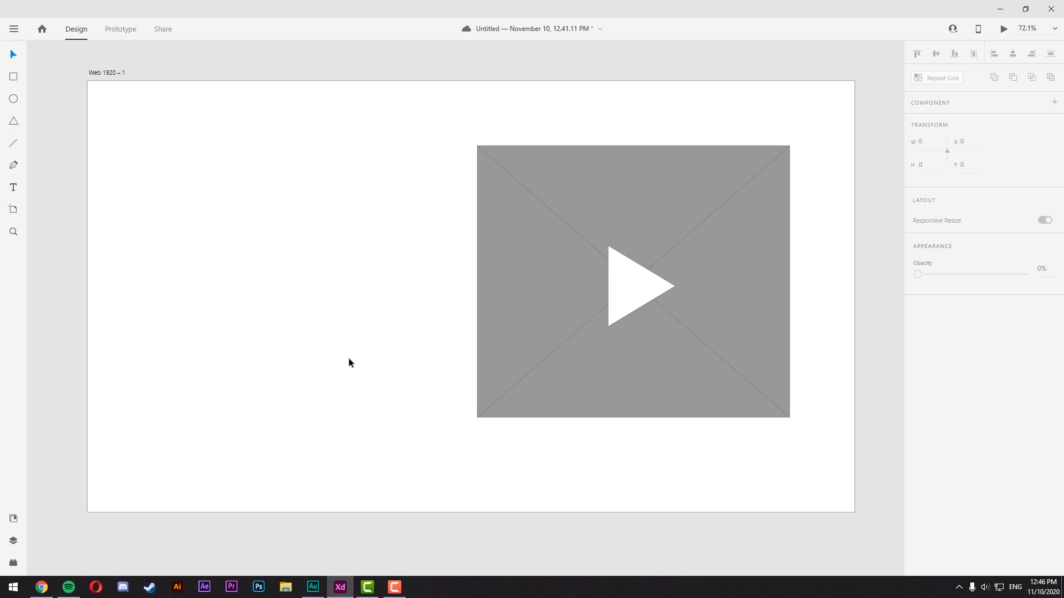
- Add the text "lorem ipsum" near the artboard's upper-left corner
{"action": "key", "text": "t"}
{"action": "left_click", "coordinate": [132, 165]}
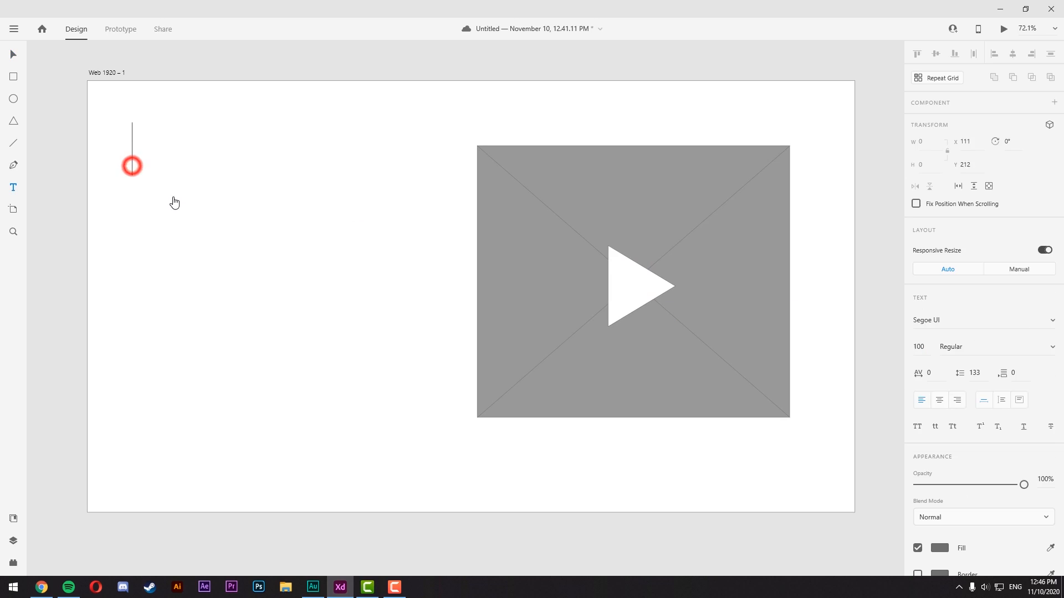
{"action": "type", "text": "lore"}
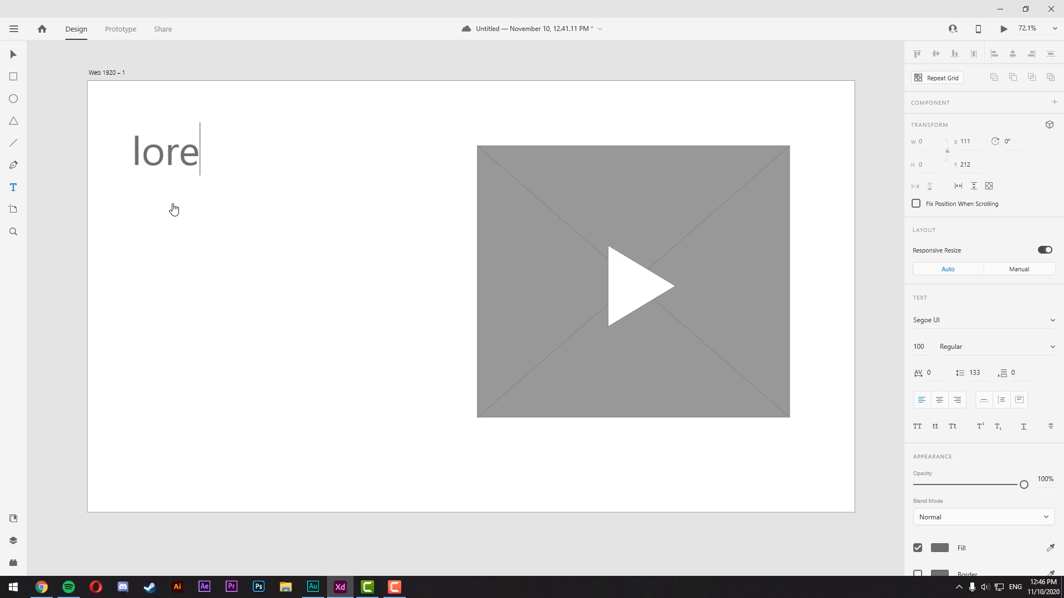
{"action": "type", "text": "m ipsum"}
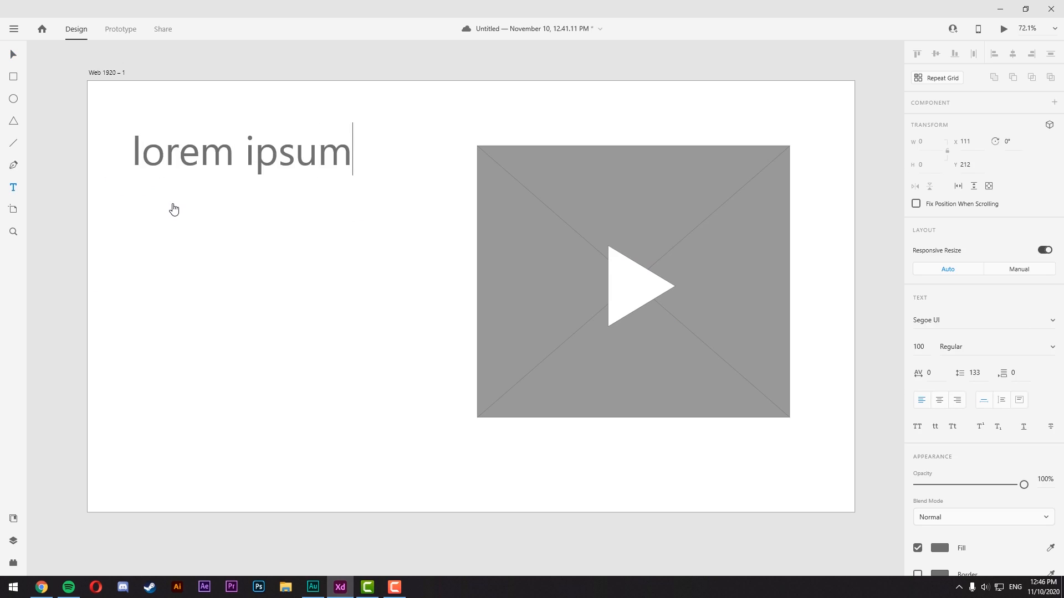
- Replace the "lorem ipsum" text with "Logo" and move it to about X 128, Y 96
{"action": "key", "text": "ctrl+a"}
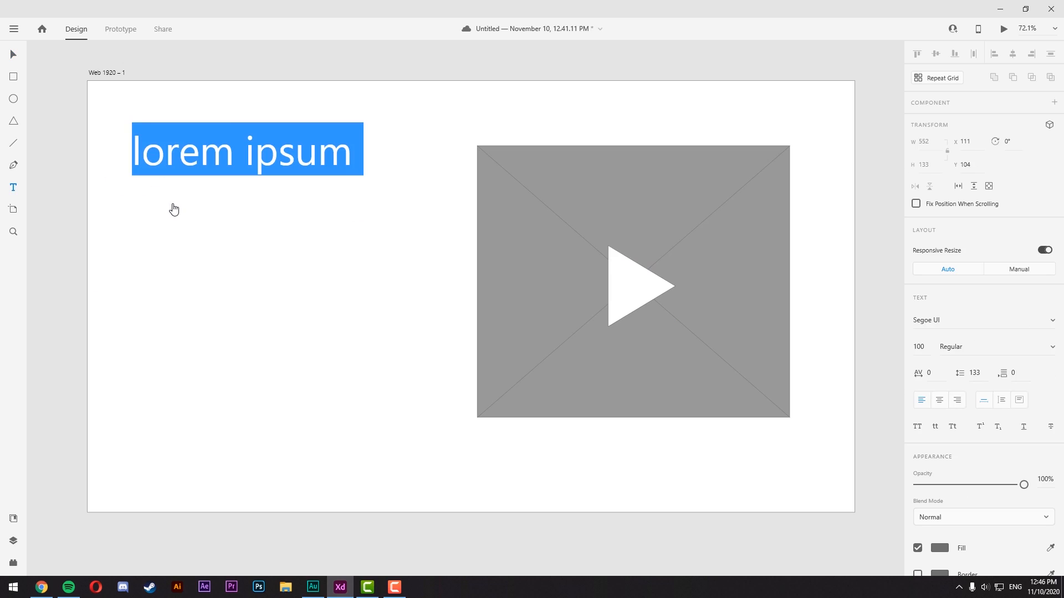
{"action": "left_click", "coordinate": [203, 158]}
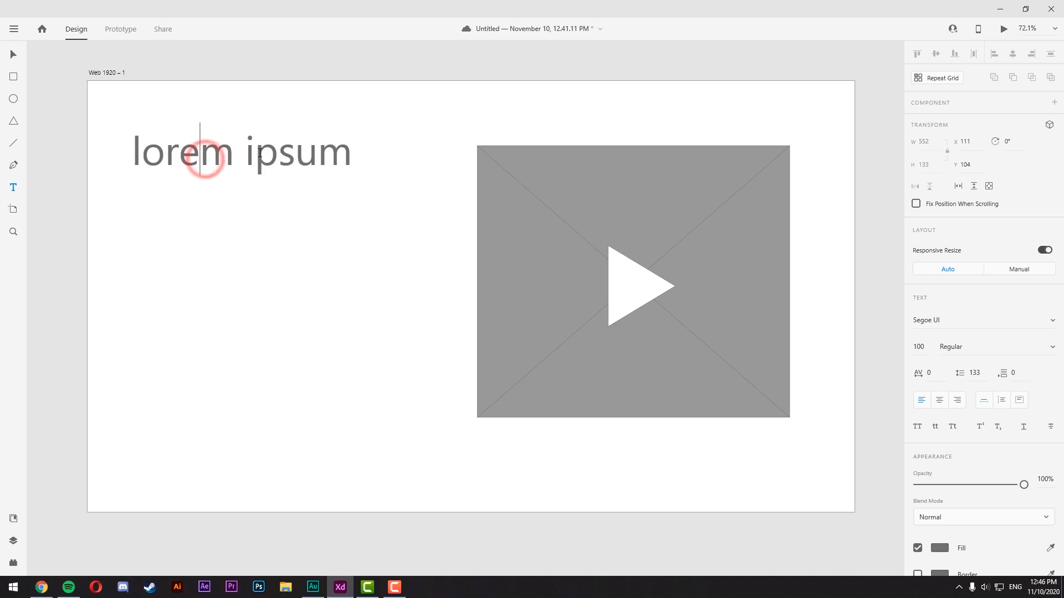
{"action": "triple_click", "coordinate": [349, 145]}
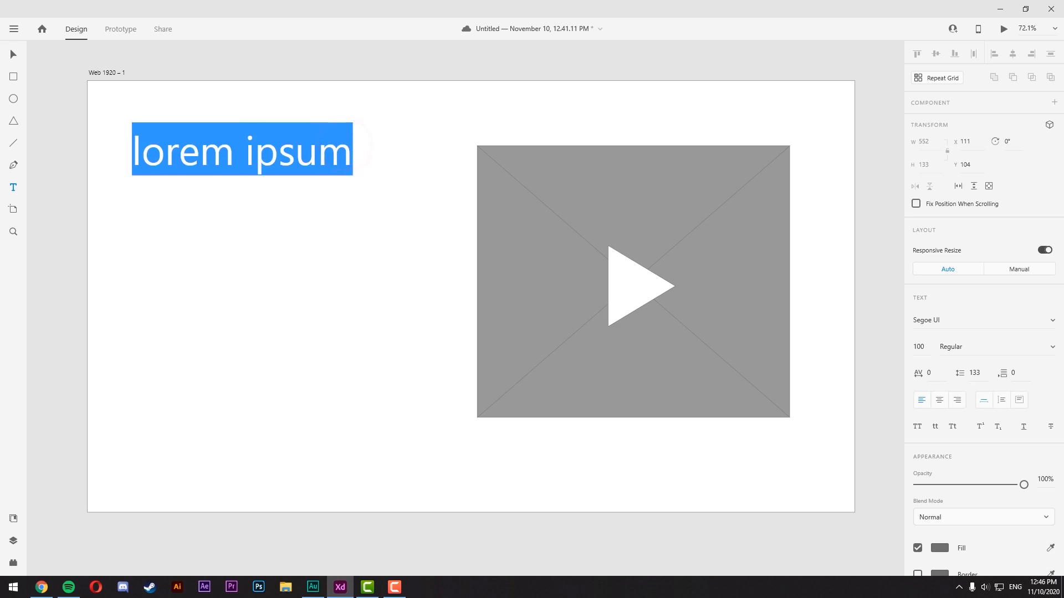
{"action": "type", "text": "Logo"}
{"action": "key", "text": "Escape"}
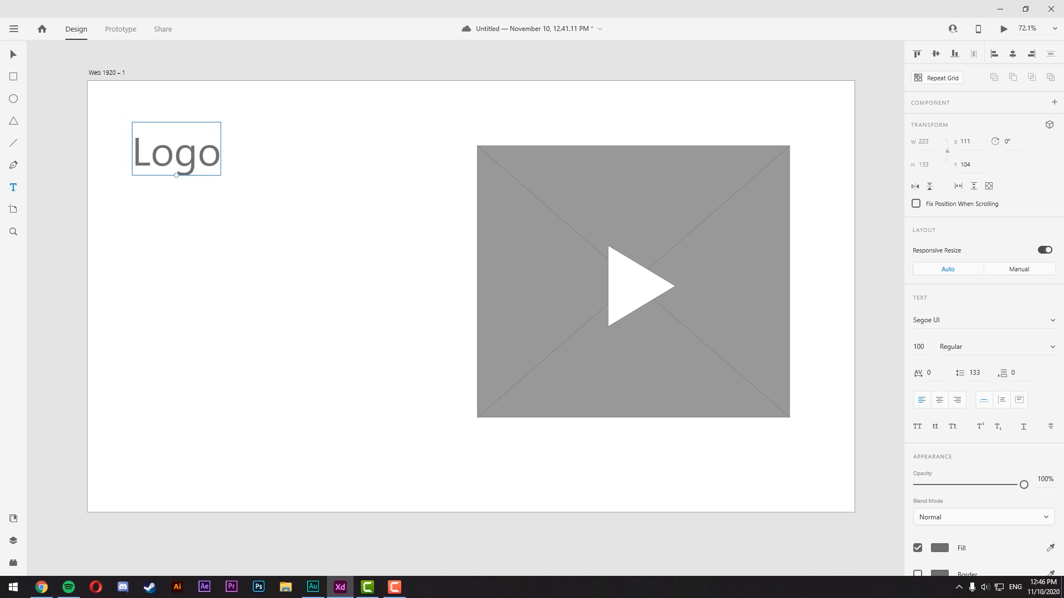
{"action": "mouse_move", "coordinate": [183, 150]}
{"action": "left_mouse_down"}
{"action": "mouse_move", "coordinate": [181, 160]}
{"action": "mouse_move", "coordinate": [181, 151]}
{"action": "mouse_move", "coordinate": [192, 154]}
{"action": "left_mouse_up"}
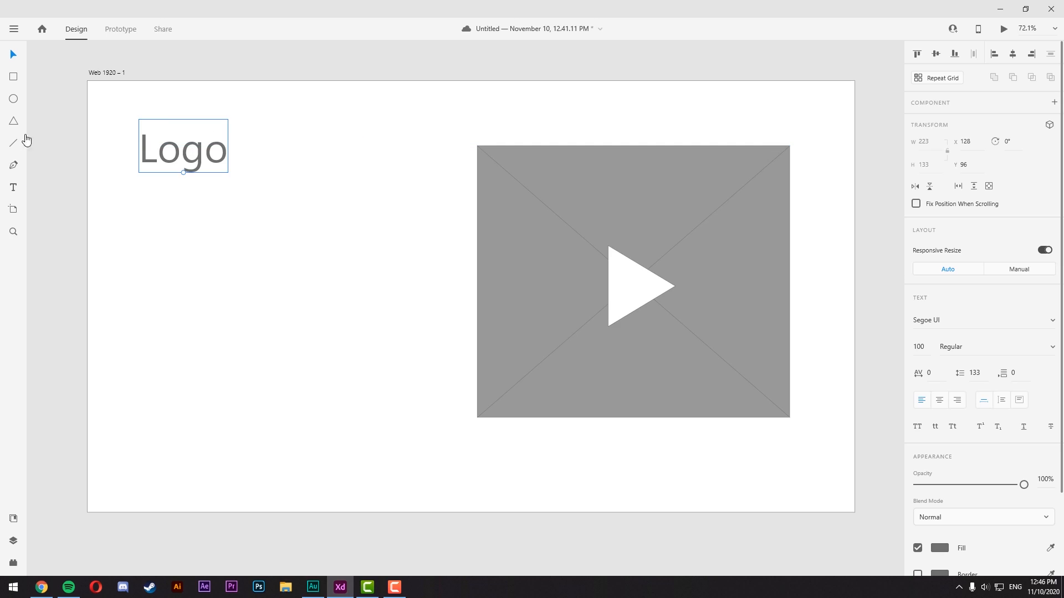
- Select the Web 1920 – 1 artboard from the layers list and turn on its layout grid
{"action": "left_click", "coordinate": [13, 540]}
{"action": "left_click", "coordinate": [64, 78]}
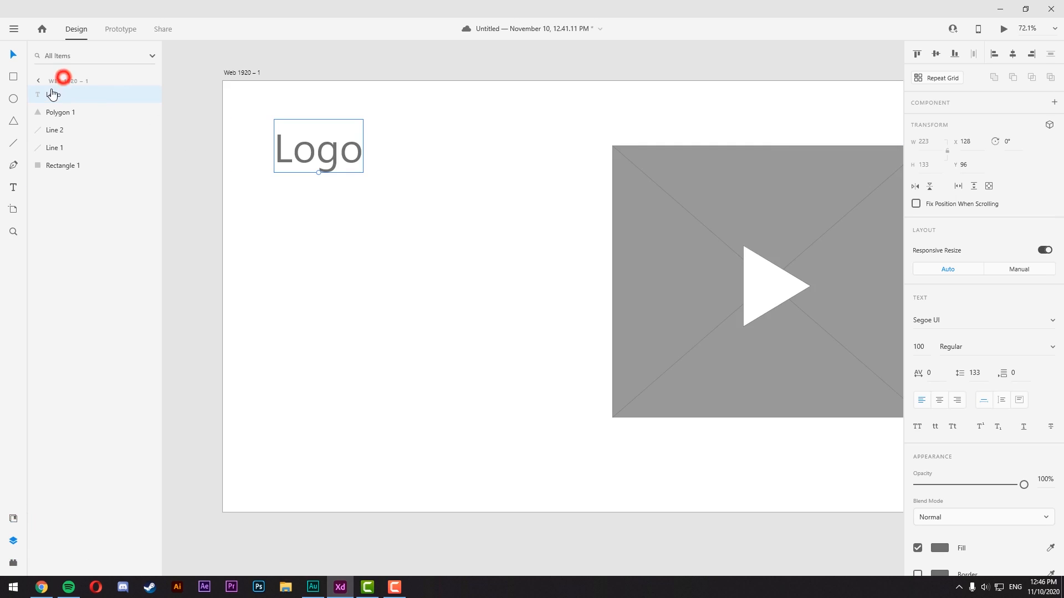
{"action": "left_click", "coordinate": [40, 80]}
{"action": "left_click", "coordinate": [61, 94]}
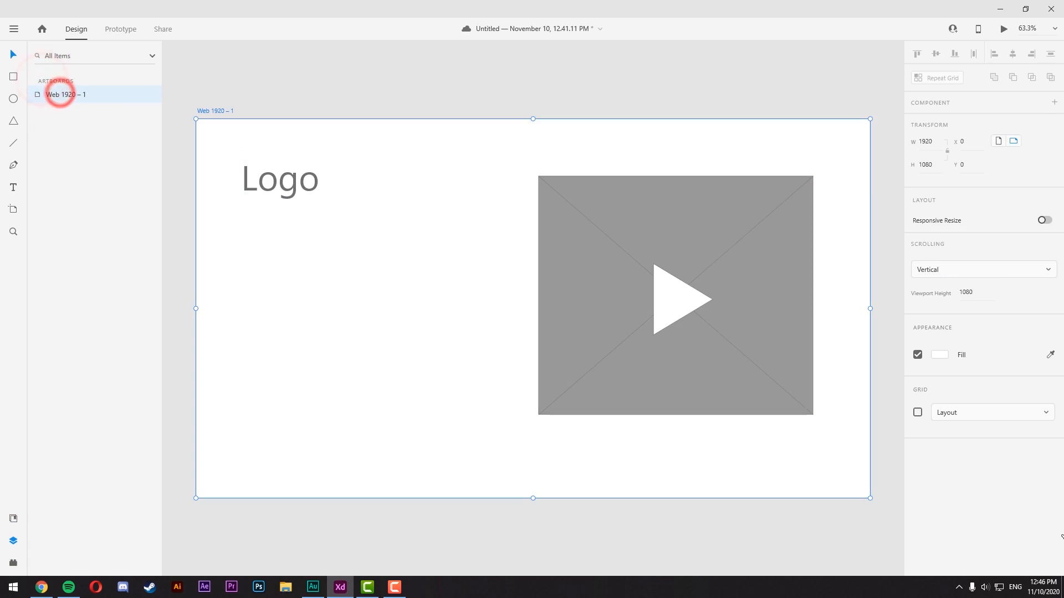
{"action": "left_click", "coordinate": [917, 414]}
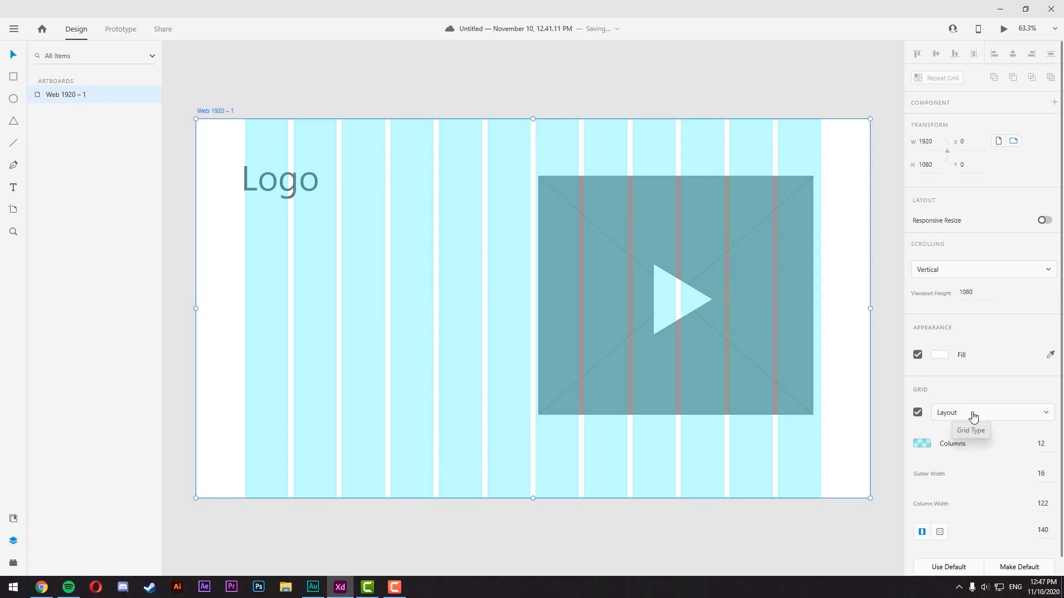
- Align the Logo text with the grid's left edge and the gray rectangle with its right edge
{"action": "left_click", "coordinate": [253, 175]}
{"action": "left_click_drag", "start_coordinate": [790, 338], "coordinate": [797, 341]}
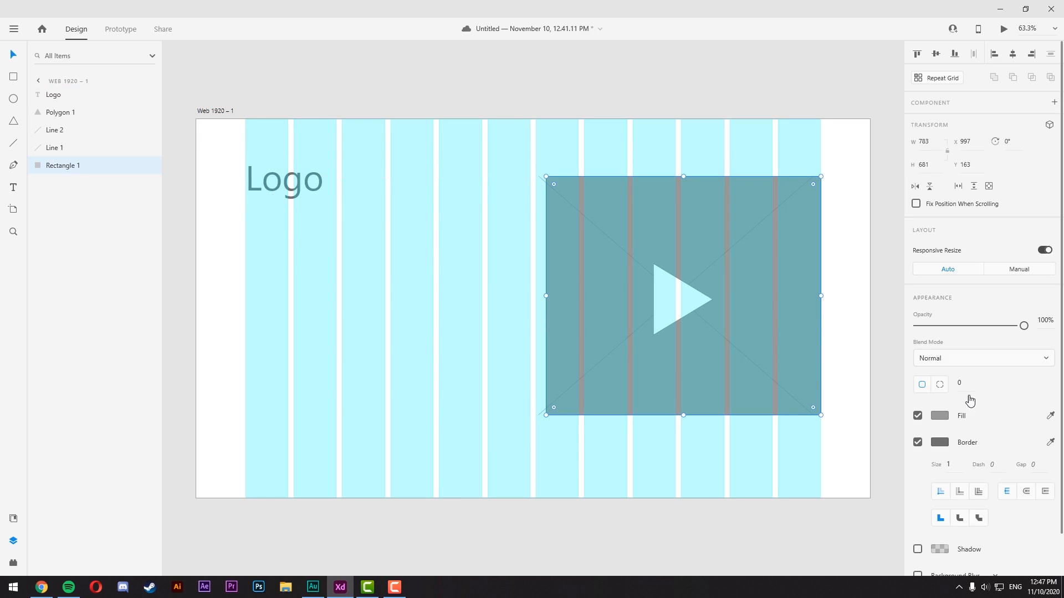
{"action": "left_click", "coordinate": [69, 81]}
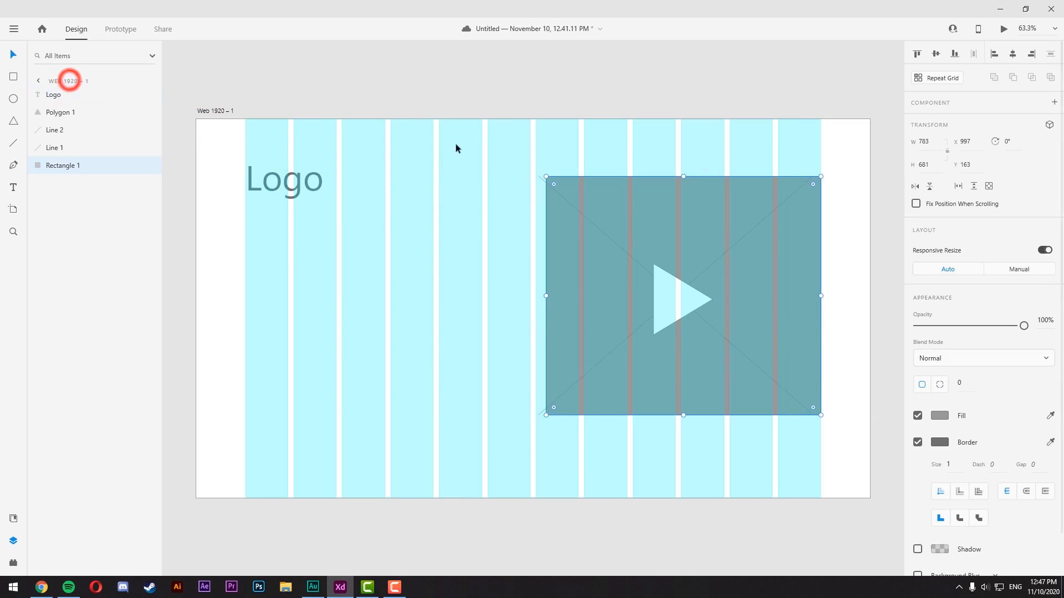
{"action": "left_click", "coordinate": [857, 184]}
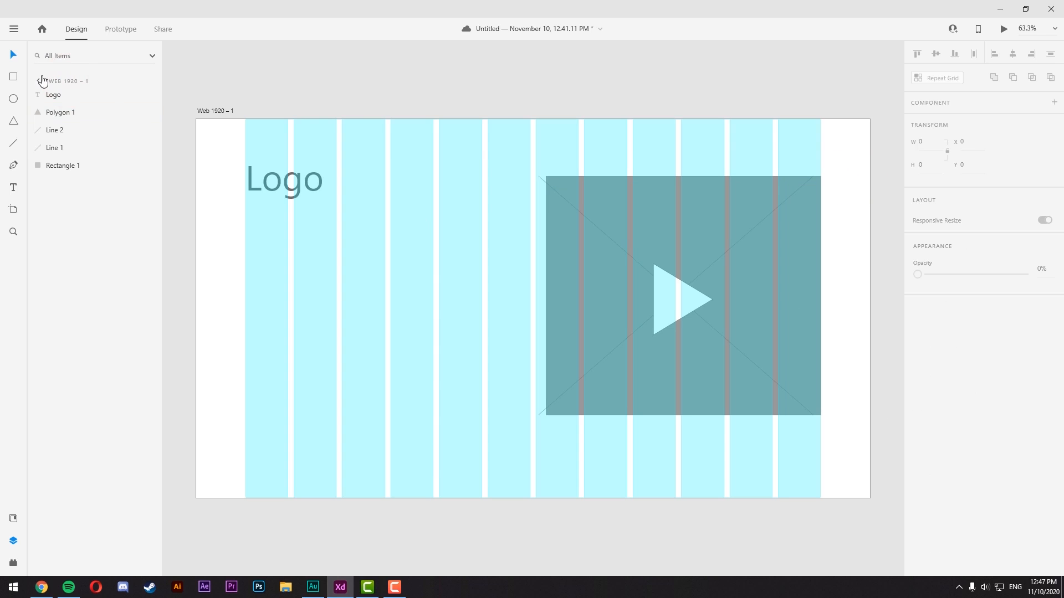
- Lower the opacity of the artboard's grid column color to 7%
{"action": "left_click", "coordinate": [42, 81]}
{"action": "left_click", "coordinate": [65, 95]}
{"action": "left_click", "coordinate": [921, 443]}
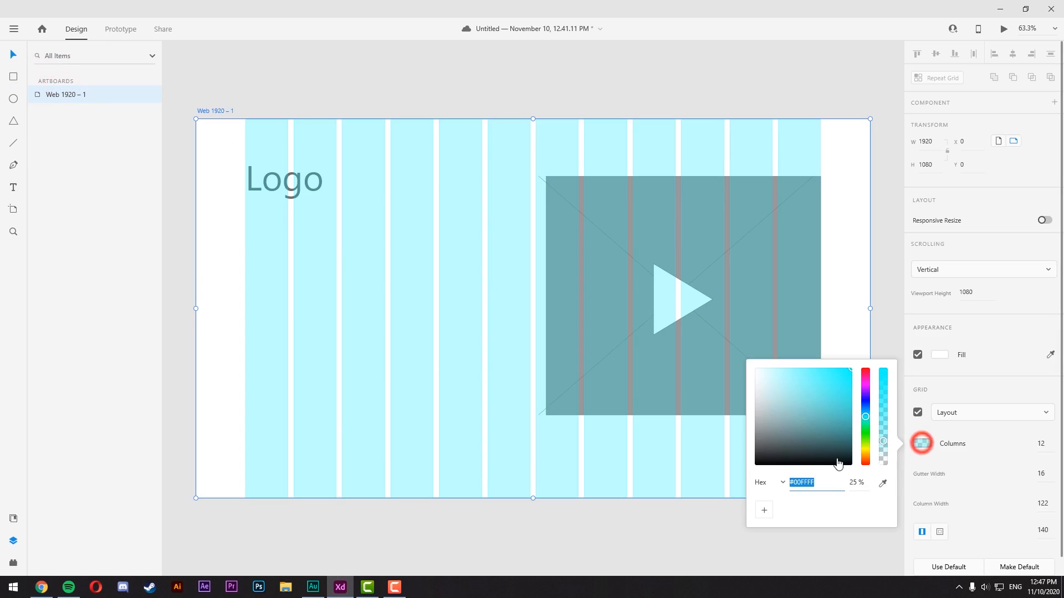
{"action": "left_click", "coordinate": [883, 447]}
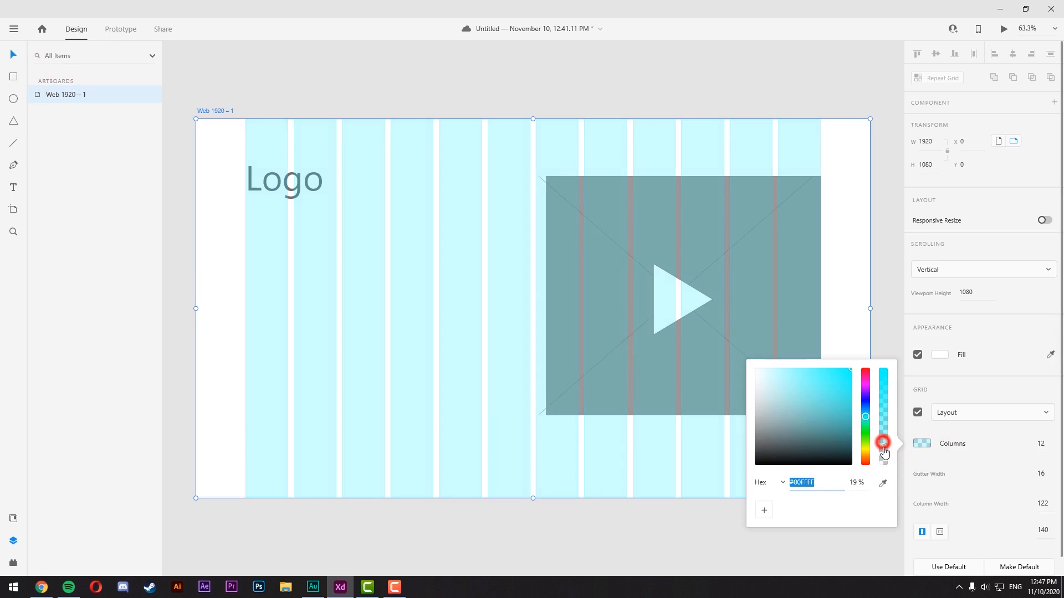
{"action": "left_click_drag", "start_coordinate": [885, 454], "coordinate": [886, 459]}
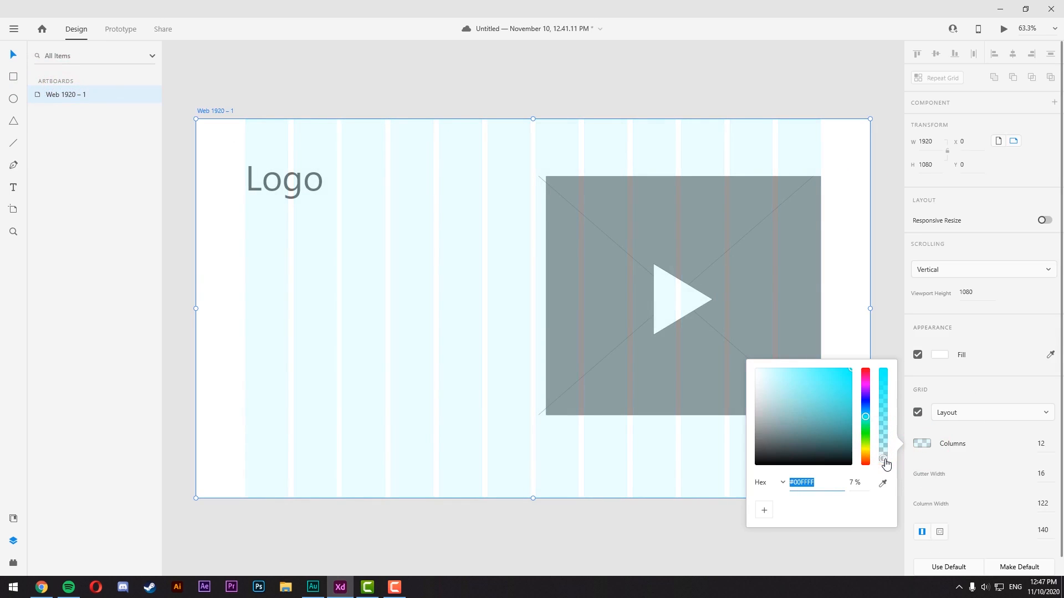
{"action": "left_click", "coordinate": [543, 77]}
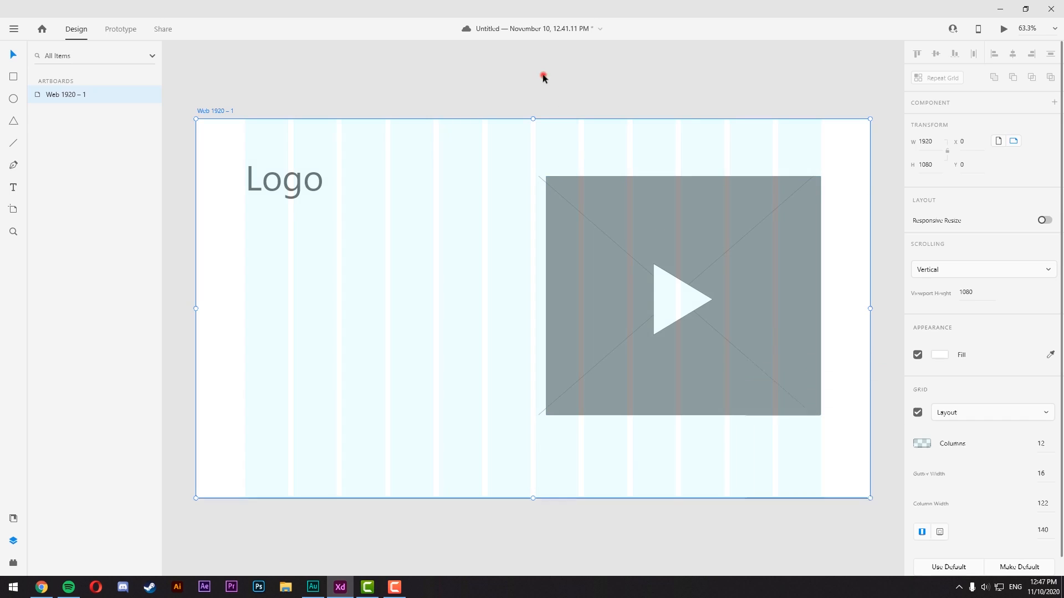
- Draw a rectangle about 260 × 75 at X 140, Y 439, spanning the first two grid columns below the Logo text
{"action": "left_click", "coordinate": [14, 77]}
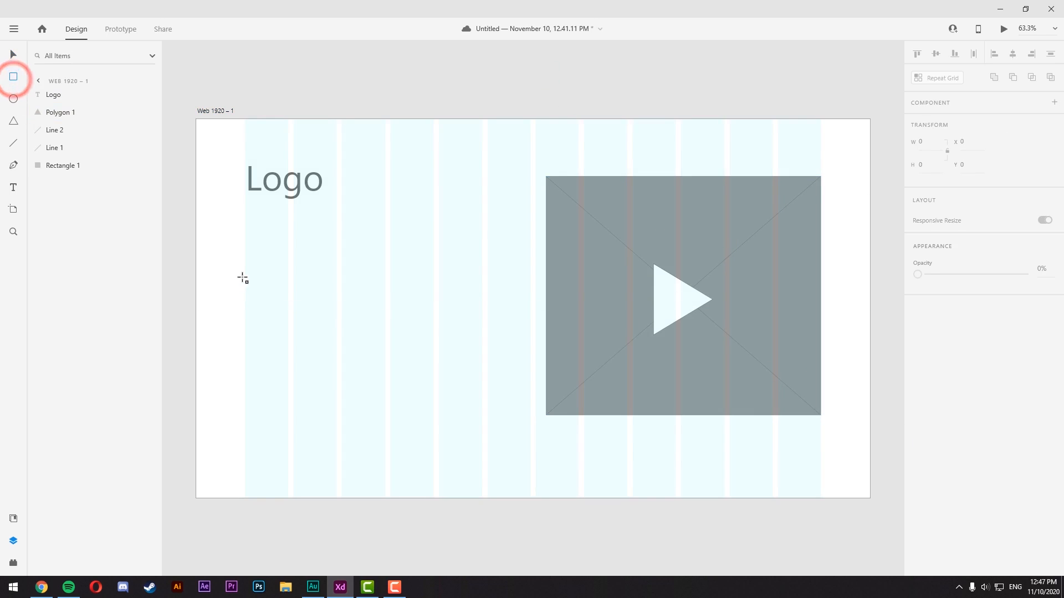
{"action": "mouse_move", "coordinate": [245, 273]}
{"action": "left_mouse_down"}
{"action": "mouse_move", "coordinate": [327, 309]}
{"action": "mouse_move", "coordinate": [337, 299]}
{"action": "left_mouse_up"}
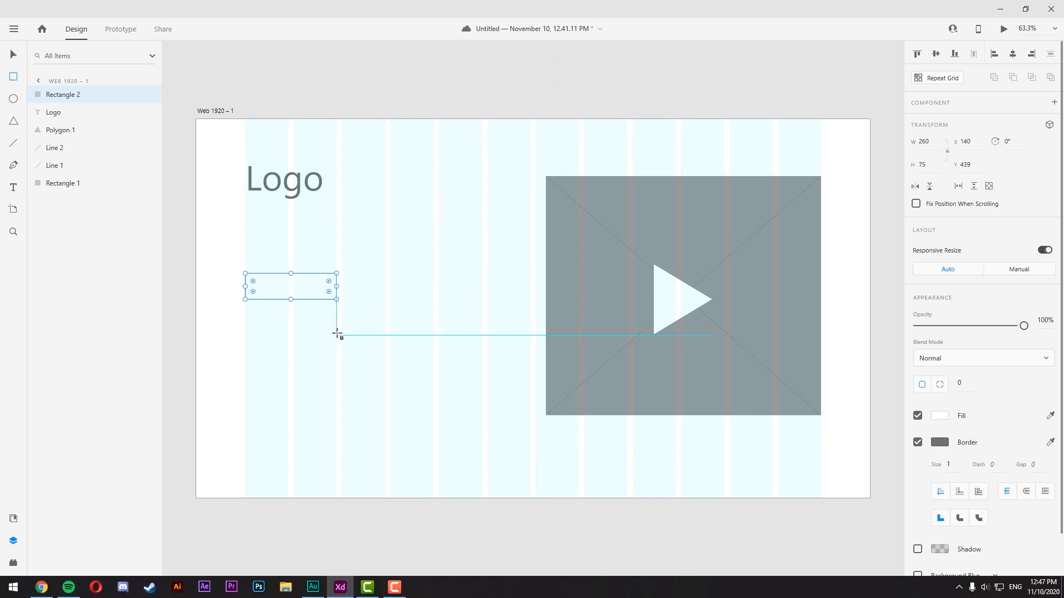
{"action": "key", "text": "v"}
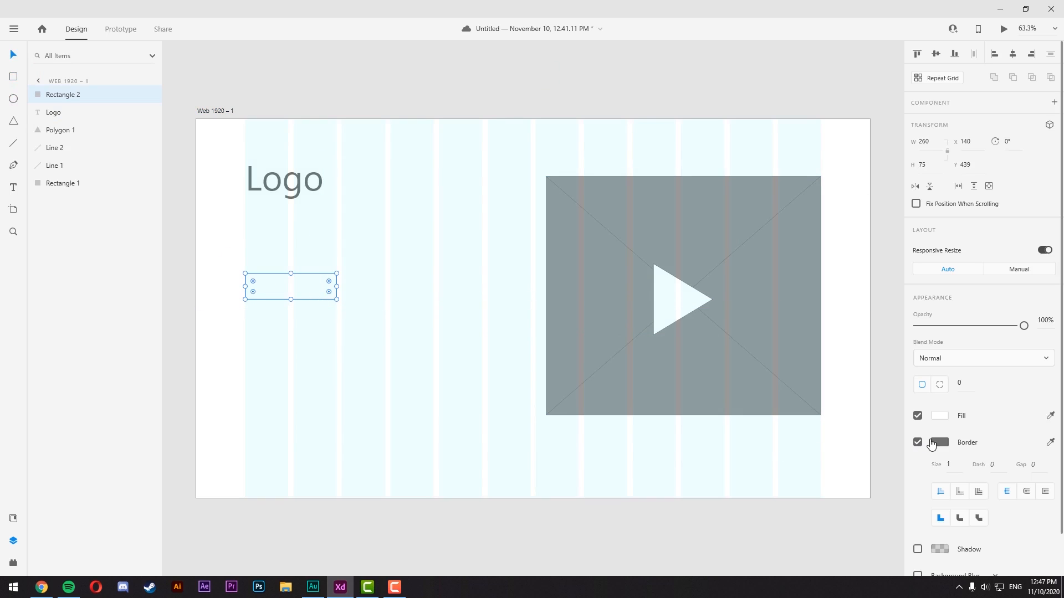
- Fill the new rectangle with light gray #C5C5C5 and move it straight down to about Y 681
{"action": "left_click", "coordinate": [939, 416]}
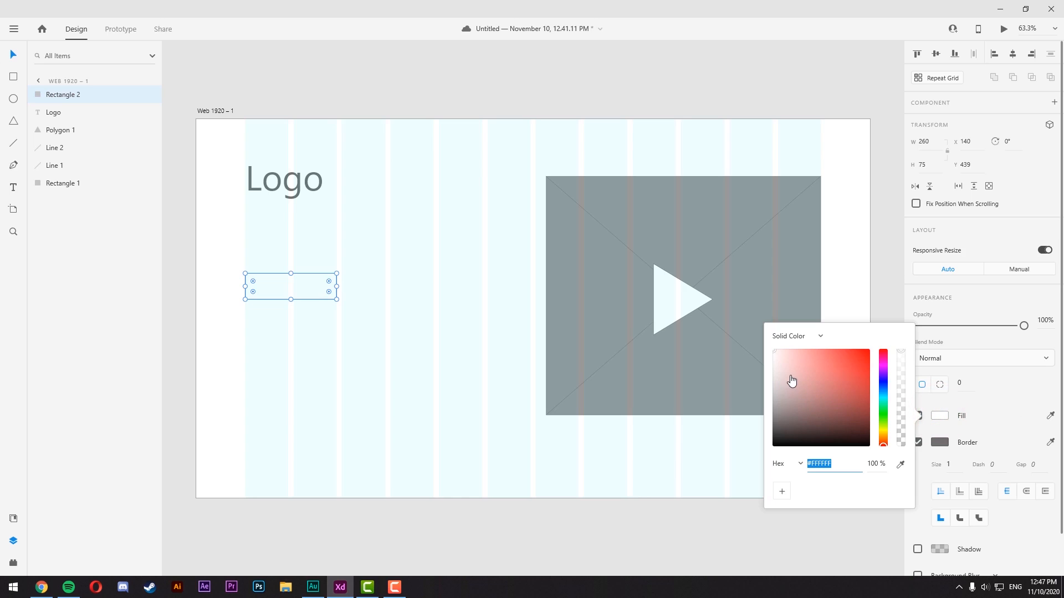
{"action": "left_click_drag", "start_coordinate": [782, 369], "coordinate": [769, 378]}
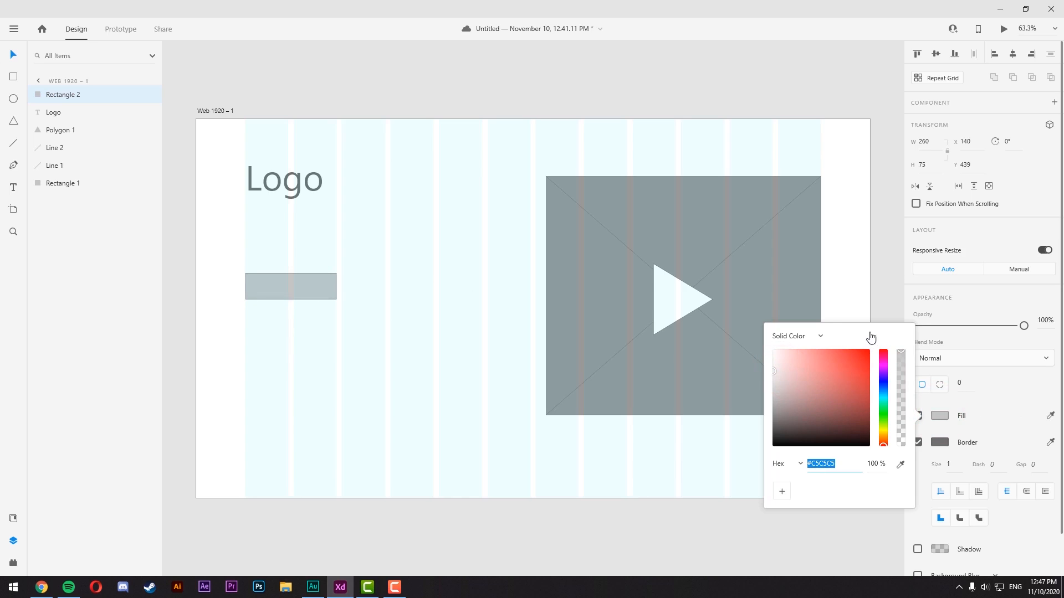
{"action": "left_click", "coordinate": [612, 265]}
{"action": "left_click_drag", "start_coordinate": [304, 291], "coordinate": [304, 376]}
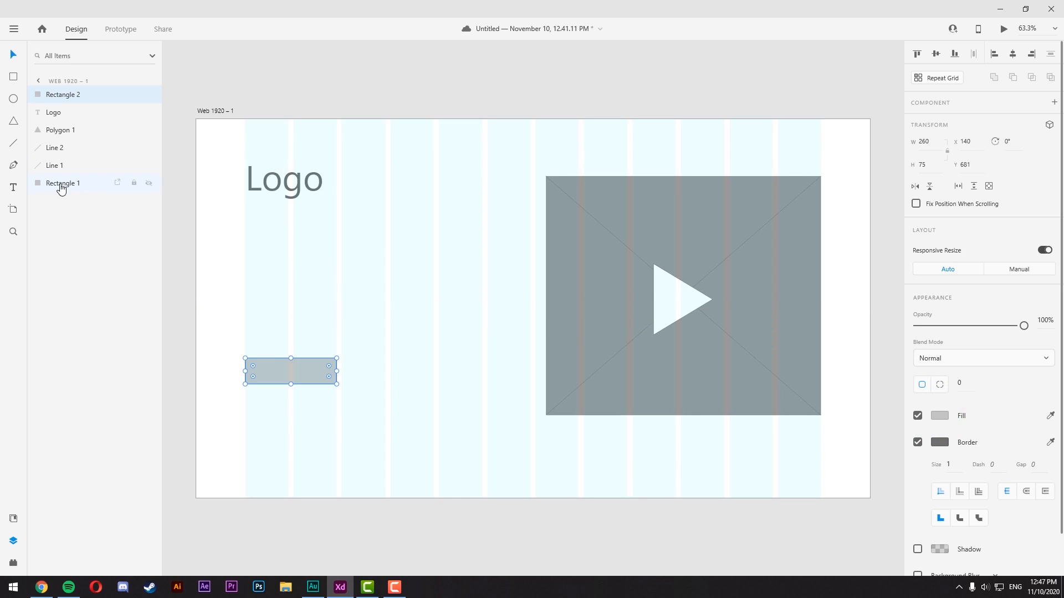
- Stack three thin gray bars above the rectangle as placeholder text lines and widen them together to about 398
{"action": "left_click_drag", "start_coordinate": [295, 368], "coordinate": [302, 310]}
{"action": "left_click", "coordinate": [327, 321], "text": "shift"}
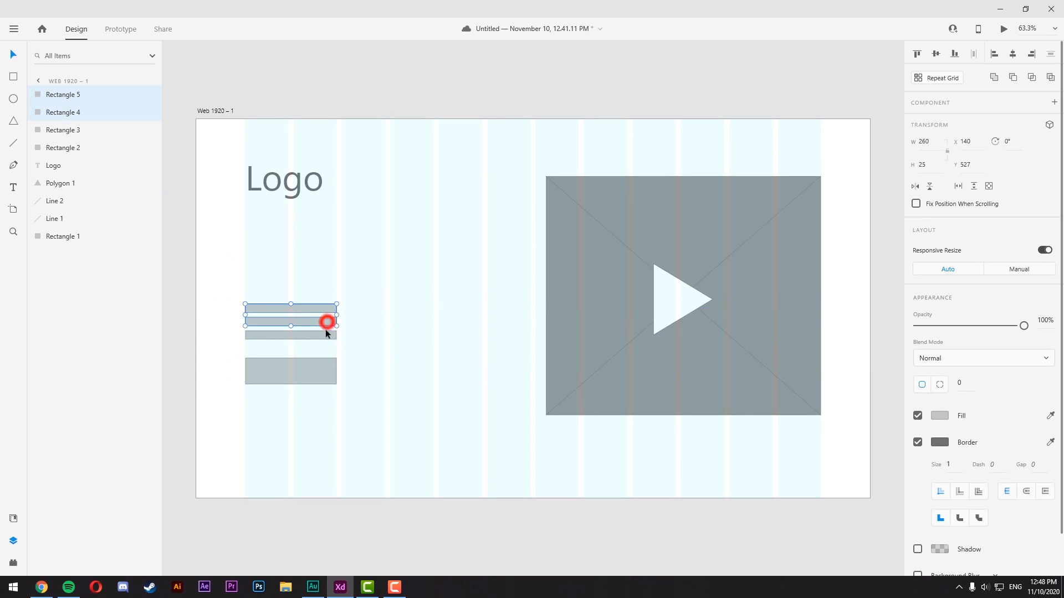
{"action": "left_click", "coordinate": [327, 334], "text": "shift"}
{"action": "left_click_drag", "start_coordinate": [336, 321], "coordinate": [384, 321]}
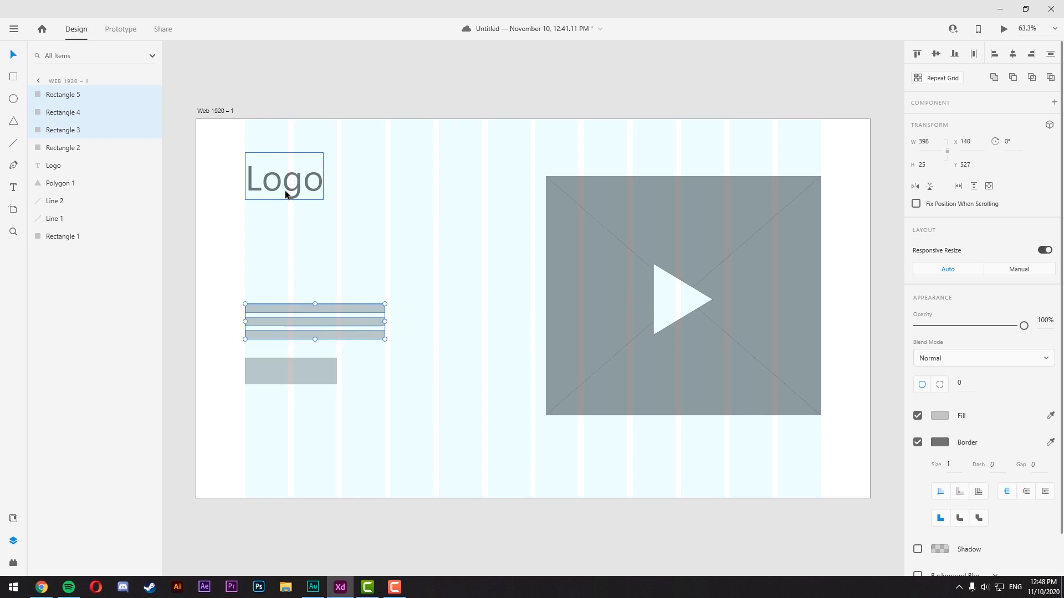
- Duplicate the Logo text below the original, change the copy to "title" and shift it down closer to the thin bars
{"action": "left_click_drag", "start_coordinate": [286, 188], "coordinate": [279, 262]}
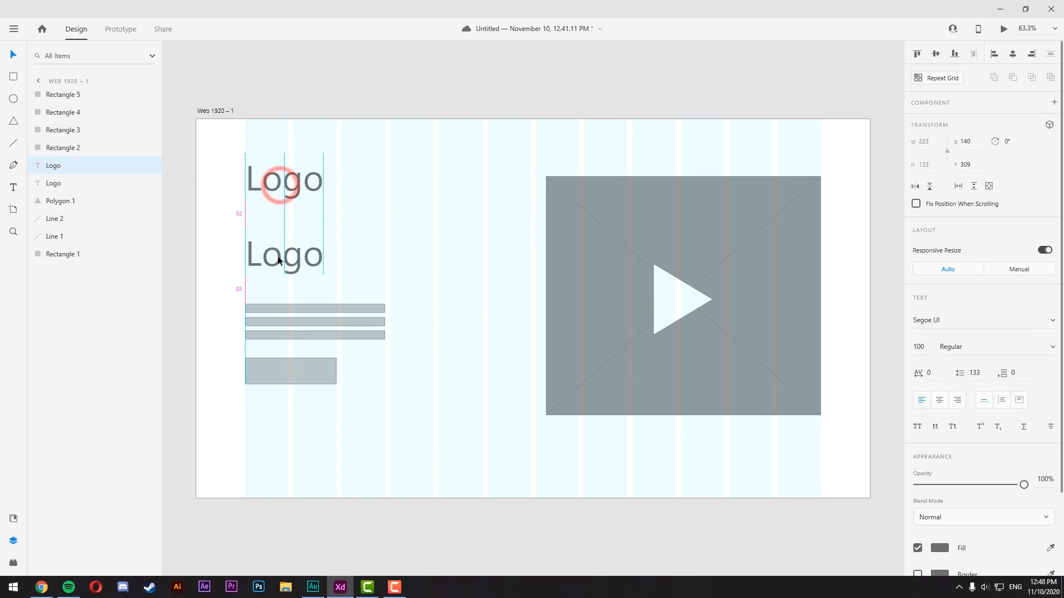
{"action": "double_click", "coordinate": [278, 261]}
{"action": "type", "text": "title"}
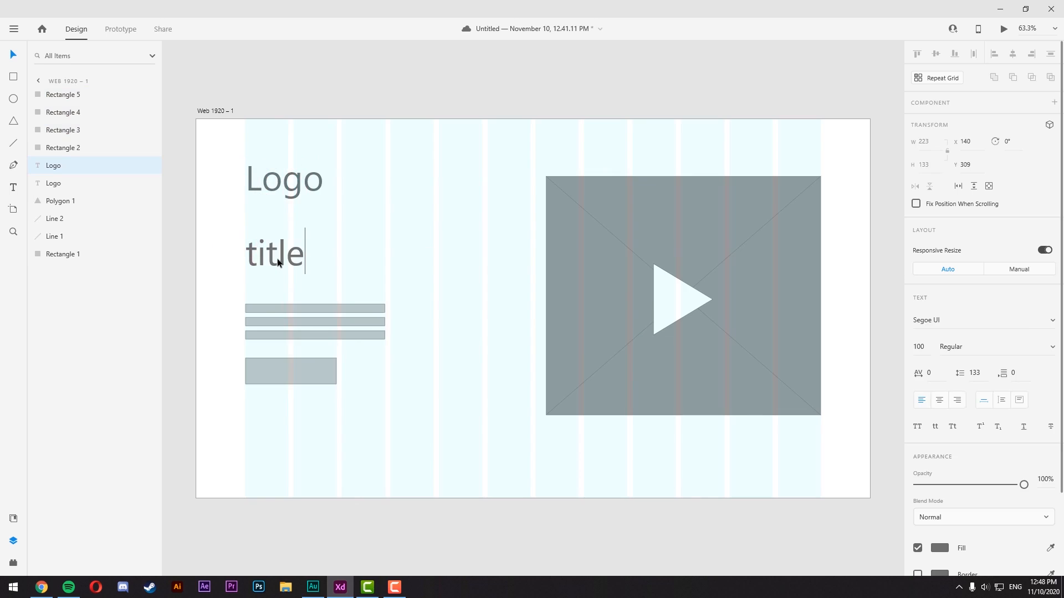
{"action": "key", "text": "Escape"}
{"action": "left_click_drag", "start_coordinate": [273, 257], "coordinate": [273, 267]}
- Move the button-like rectangle down to about Y 716 and the Logo text up near the artboard's top edge
{"action": "left_click", "coordinate": [285, 377]}
{"action": "left_click_drag", "start_coordinate": [284, 377], "coordinate": [280, 389]}
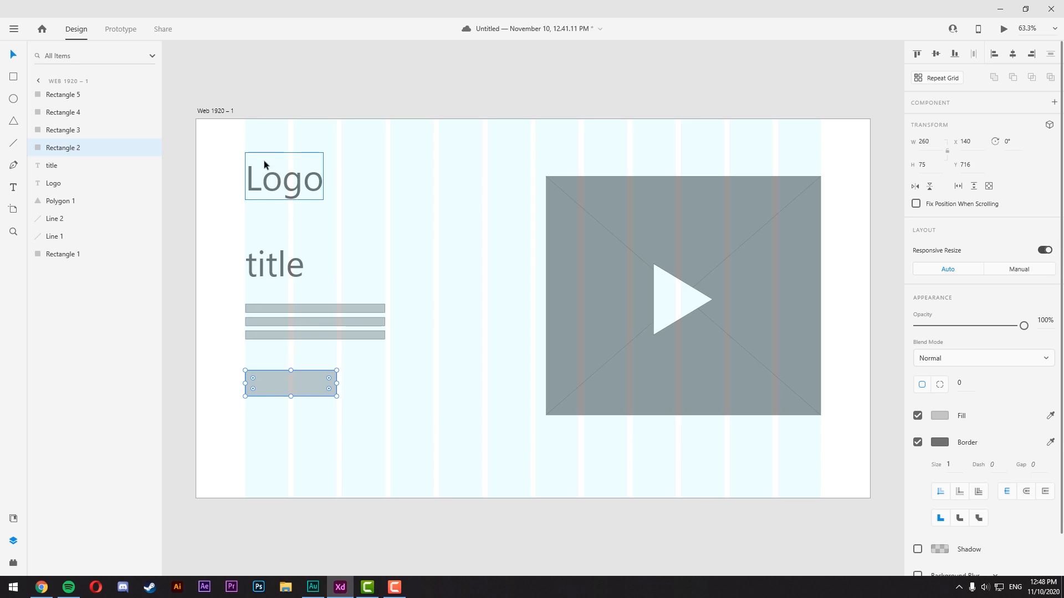
{"action": "left_click_drag", "start_coordinate": [270, 171], "coordinate": [274, 200]}
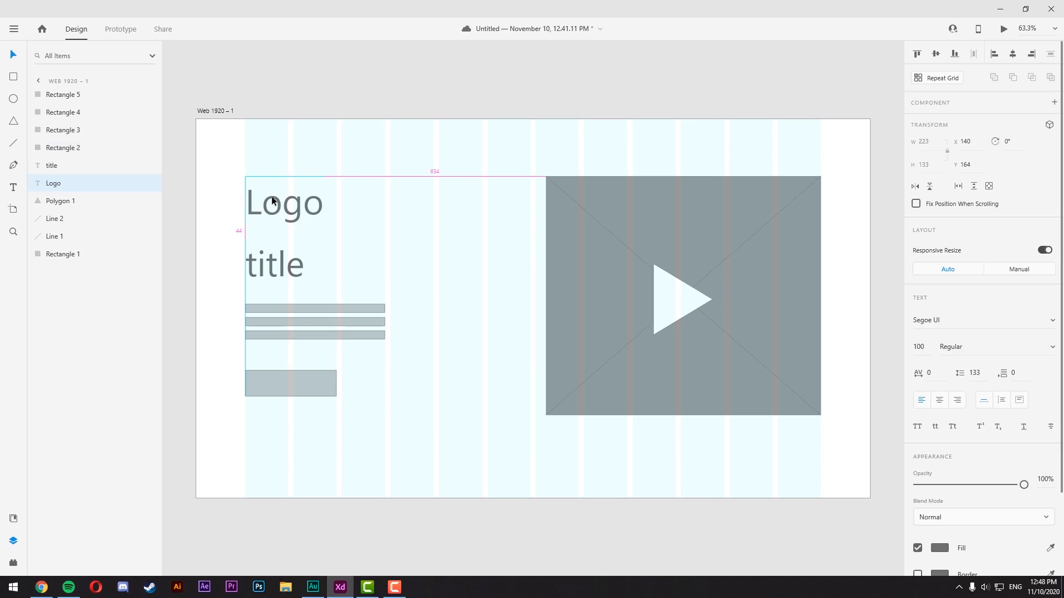
{"action": "left_click_drag", "start_coordinate": [273, 201], "coordinate": [273, 152]}
{"action": "left_click", "coordinate": [466, 255]}
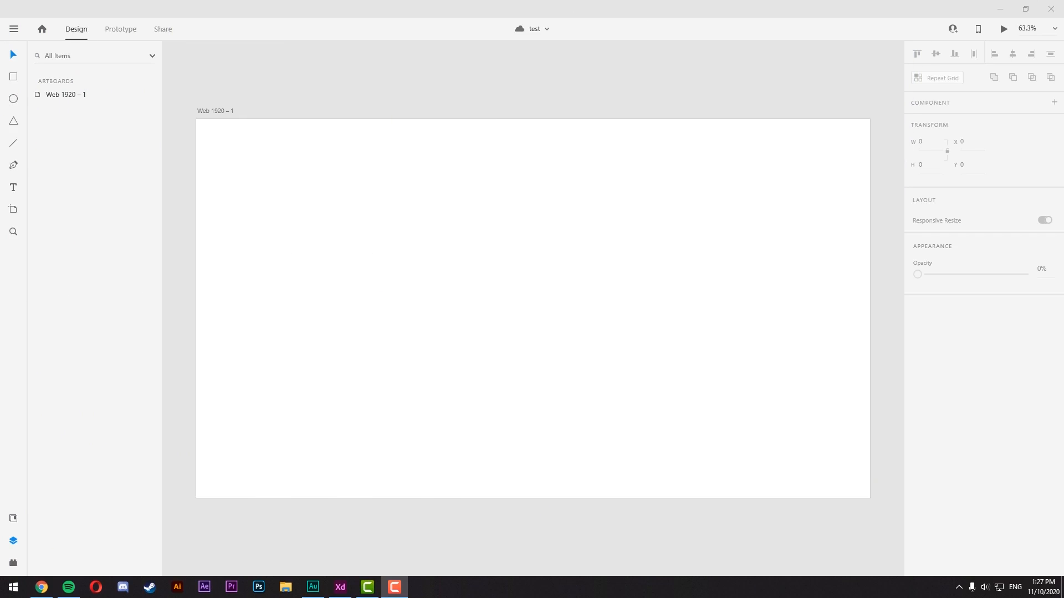
- Open the Home screen and maximize its window
{"action": "left_click", "coordinate": [641, 105]}
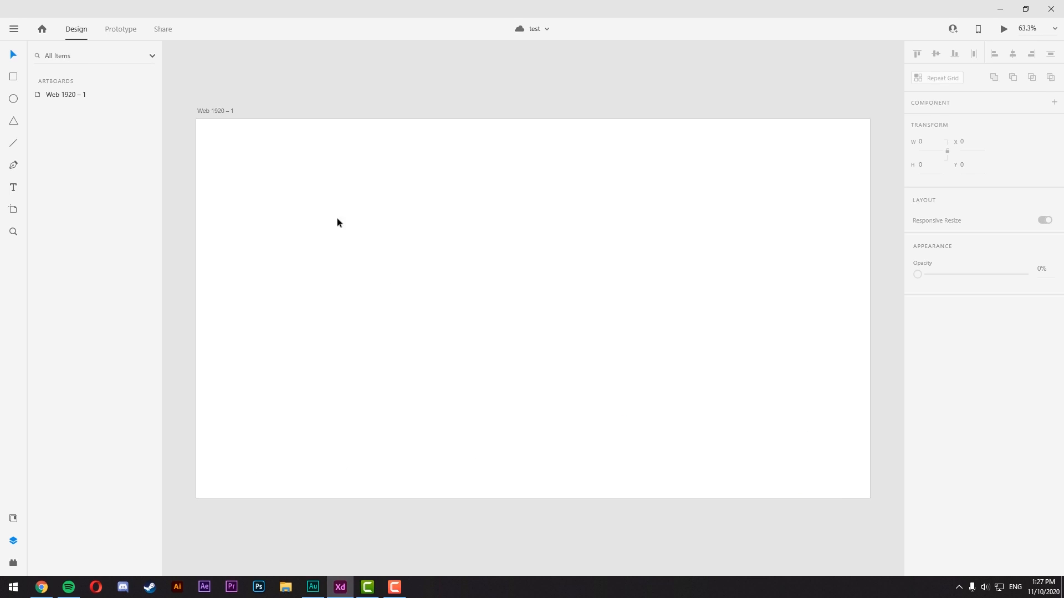
{"action": "left_click", "coordinate": [42, 29]}
{"action": "left_click_drag", "start_coordinate": [459, 162], "coordinate": [448, 134]}
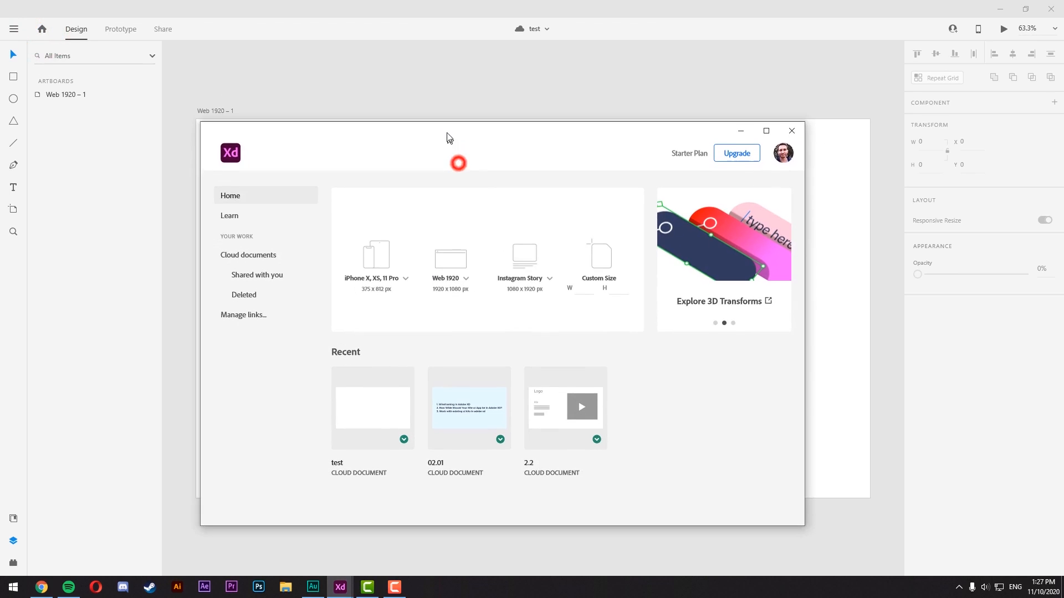
{"action": "left_click", "coordinate": [767, 129]}
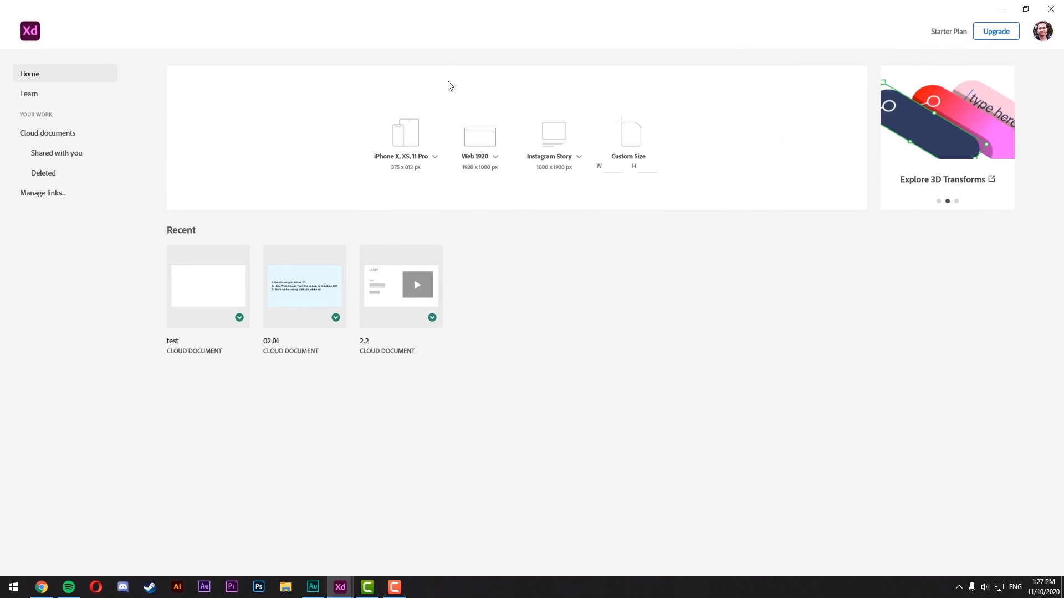
- Review the artboard size presets for phones and tablets and for social media
{"action": "left_click", "coordinate": [434, 160]}
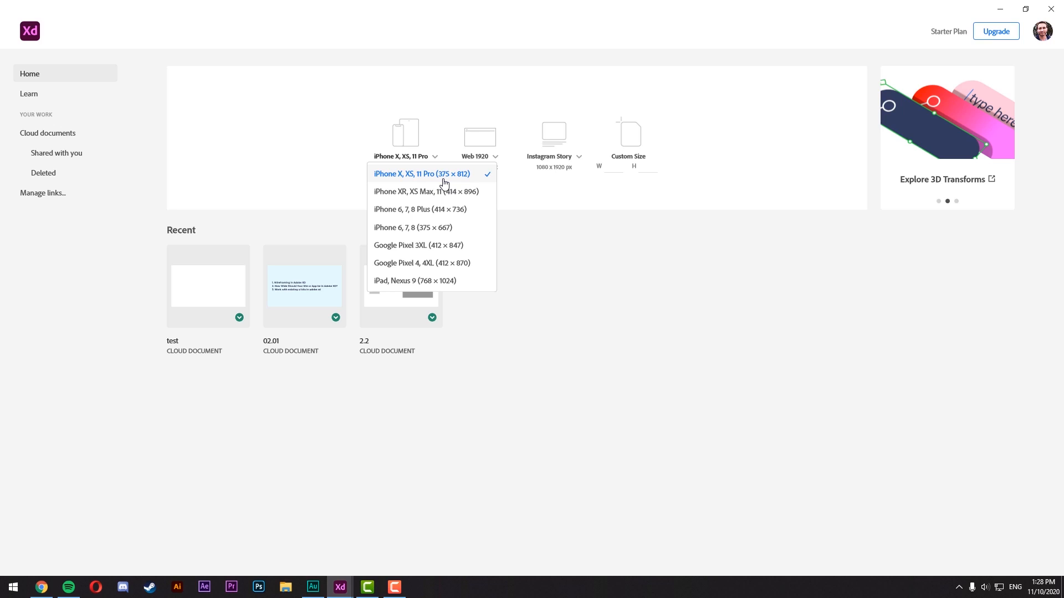
{"action": "left_click", "coordinate": [574, 218]}
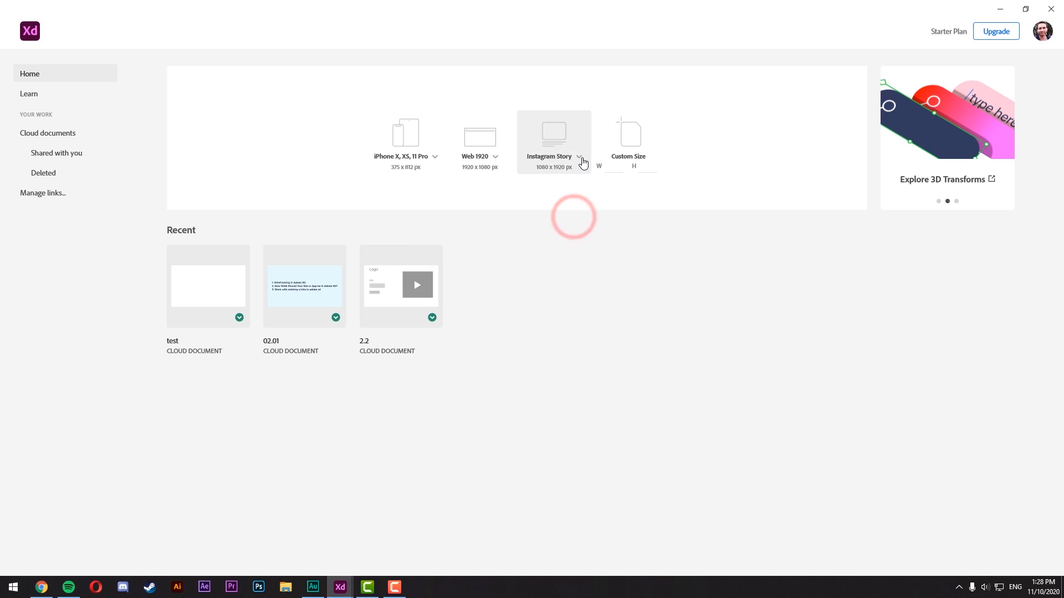
{"action": "left_click", "coordinate": [580, 159]}
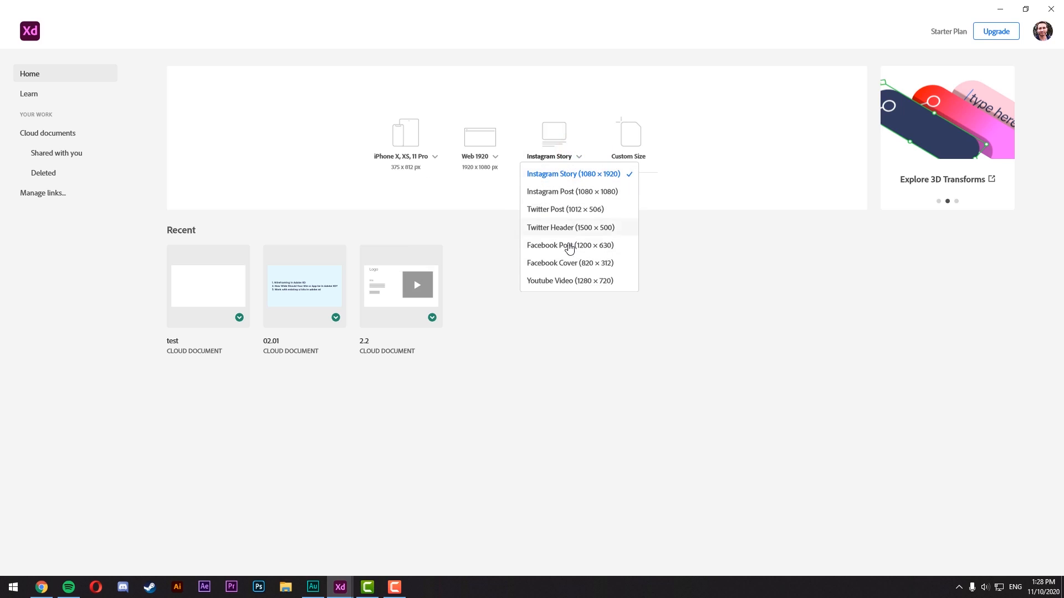
{"action": "left_click", "coordinate": [759, 246]}
- Enter a custom artboard size of 1440 wide by 9999 high
{"action": "left_click", "coordinate": [608, 168]}
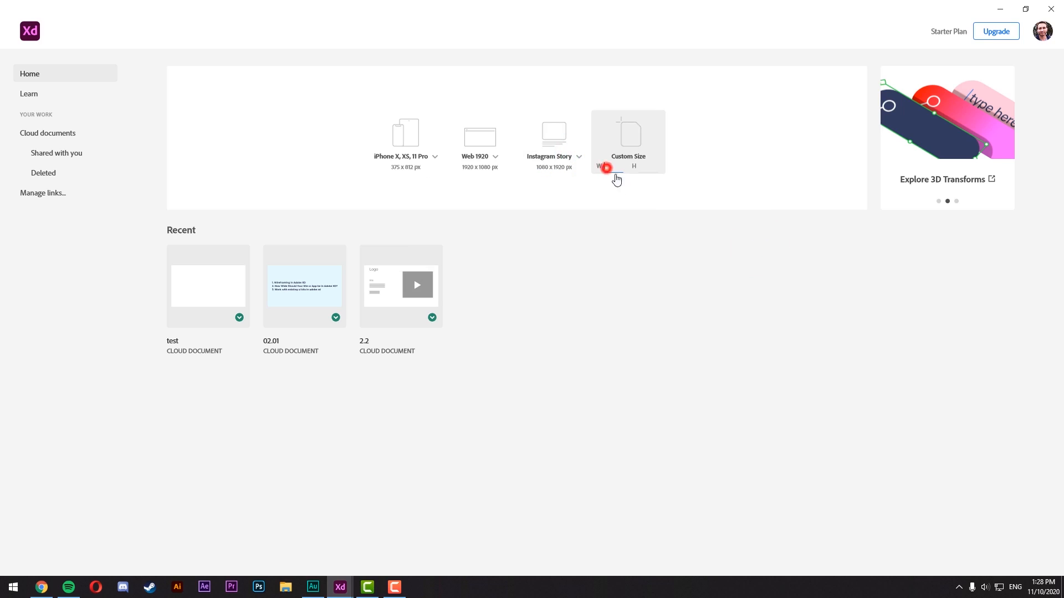
{"action": "type", "text": "1440"}
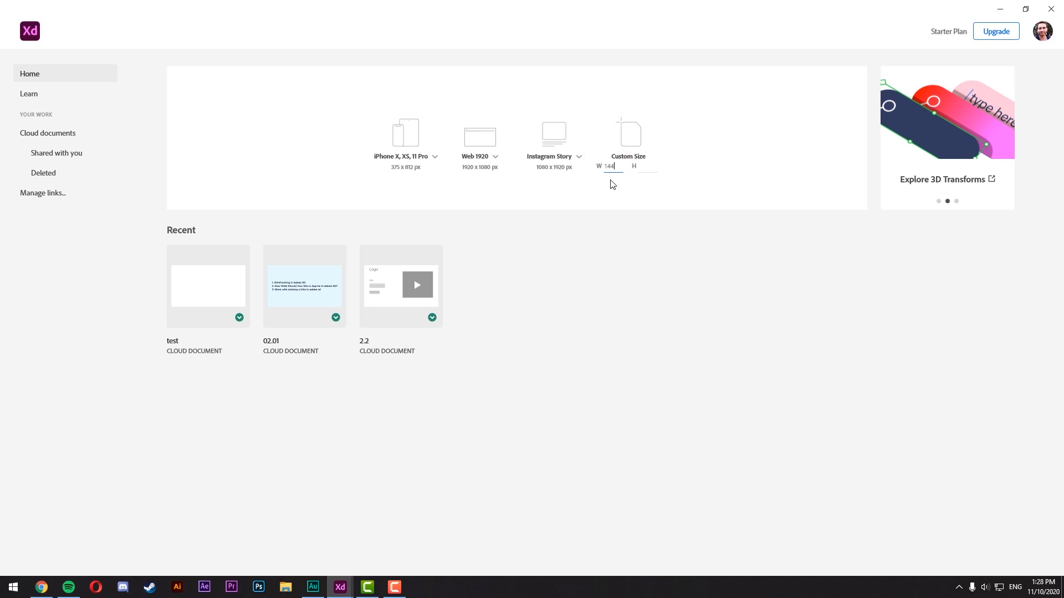
{"action": "left_click", "coordinate": [648, 170]}
{"action": "type", "text": "9999"}
- Create a new document from the Web 1920 (1920 × 1080) preset
{"action": "left_click", "coordinate": [494, 156]}
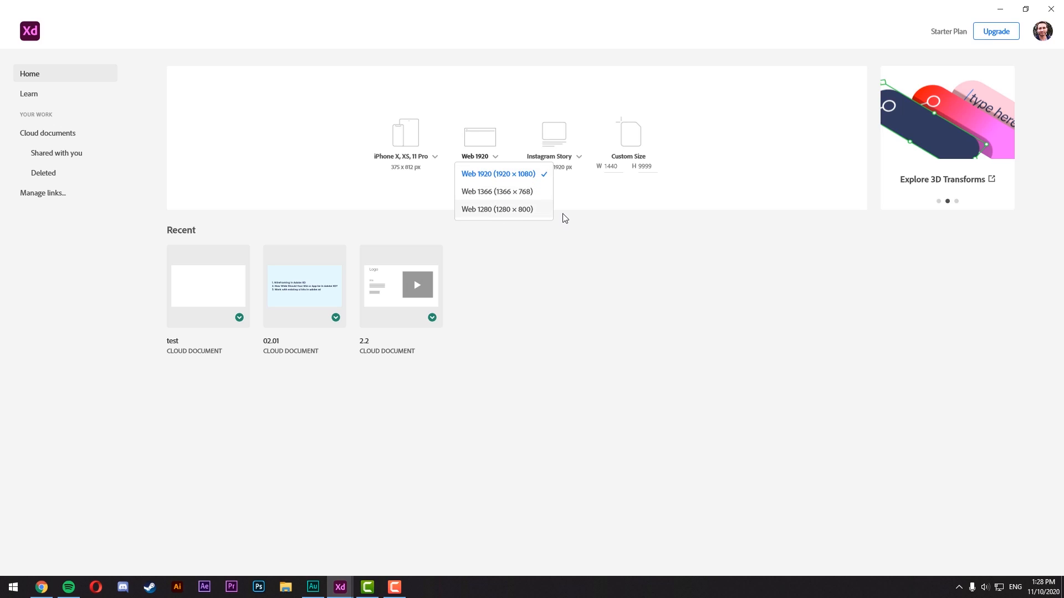
{"action": "left_click", "coordinate": [511, 174]}
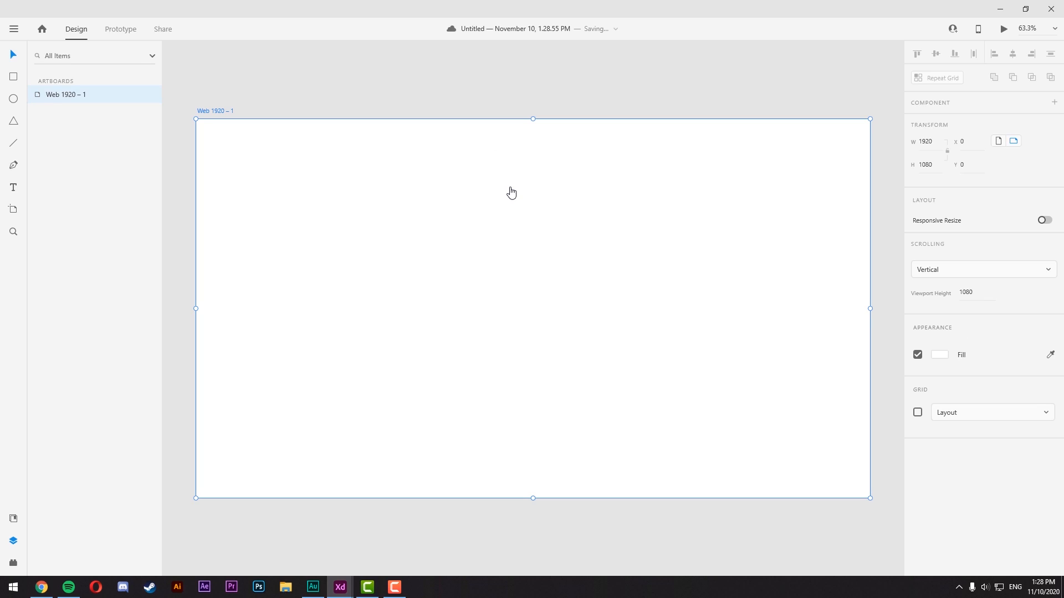
- Narrow the artboard by its edge to about 1802 wide and reset its width to 1920
{"action": "left_click_drag", "start_coordinate": [870, 309], "coordinate": [752, 308]}
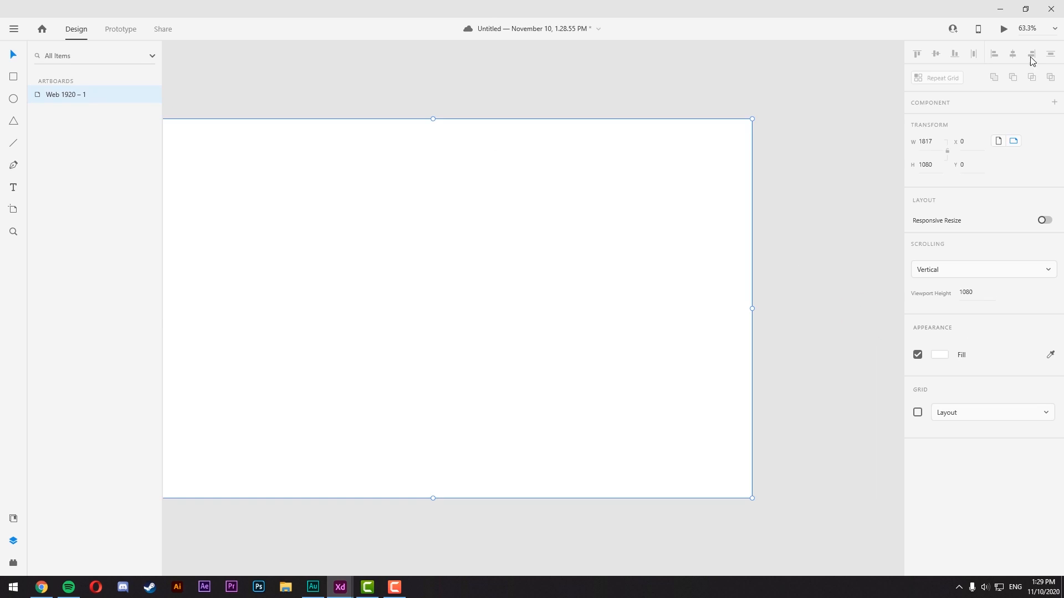
{"action": "mouse_move", "coordinate": [753, 309]}
{"action": "left_mouse_down"}
{"action": "mouse_move", "coordinate": [707, 305]}
{"action": "mouse_move", "coordinate": [748, 308]}
{"action": "left_mouse_up"}
{"action": "left_click", "coordinate": [936, 141]}
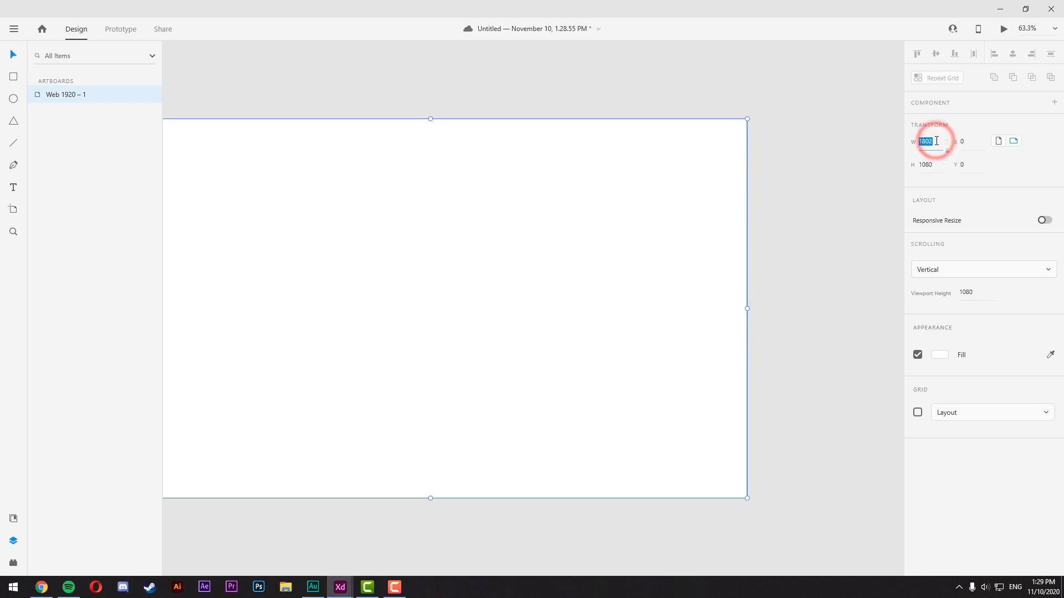
{"action": "type", "text": "1920"}
{"action": "key", "text": "Return"}
{"action": "key", "text": "ctrl+0"}
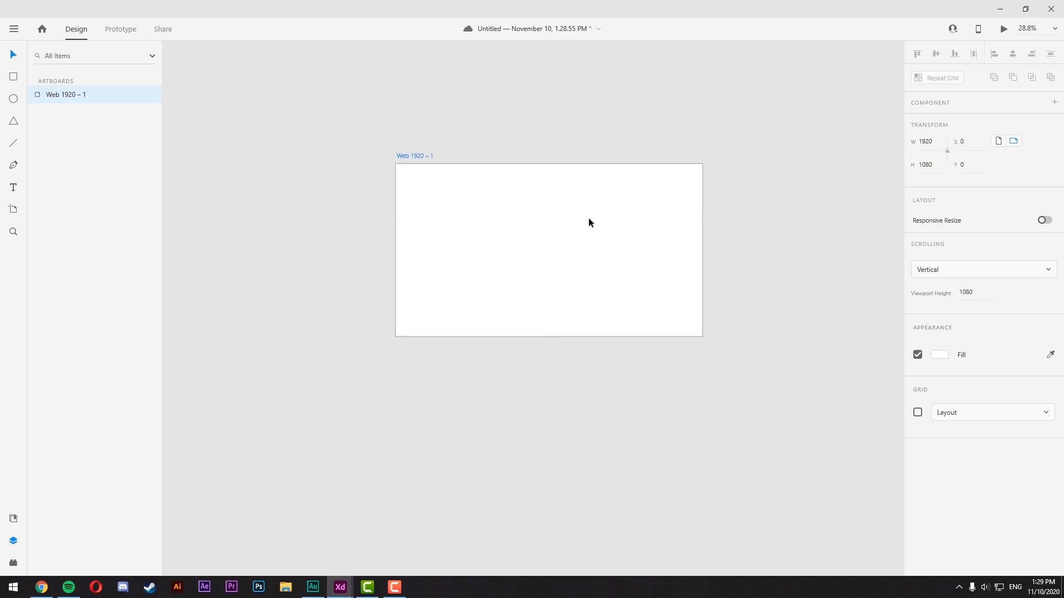
{"action": "scroll", "coordinate": [578, 196], "scroll_direction": "up", "scroll_amount": 1}
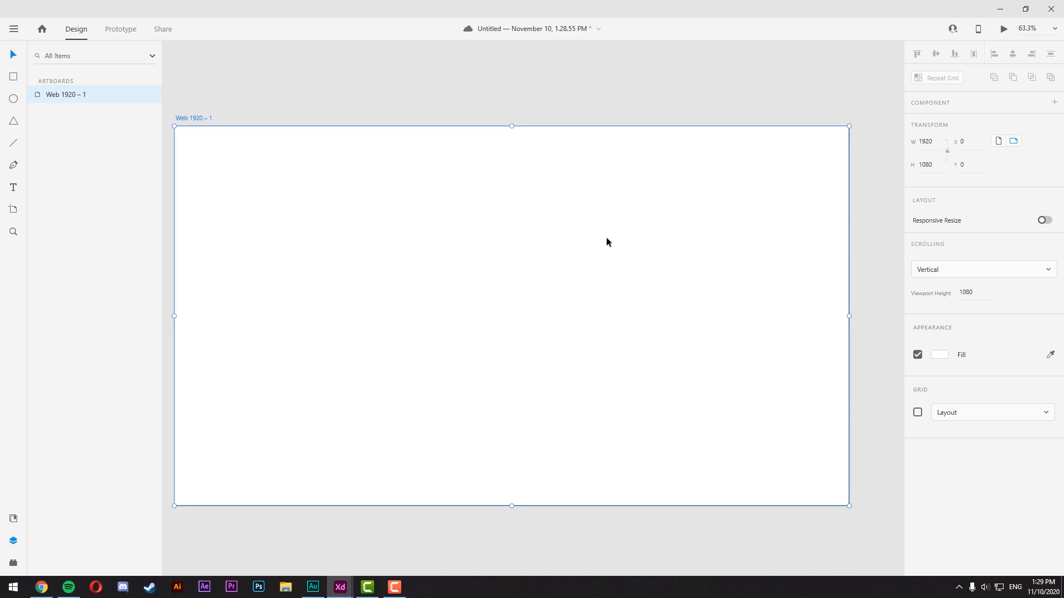
{"action": "left_click_drag", "start_coordinate": [428, 270], "coordinate": [447, 250]}
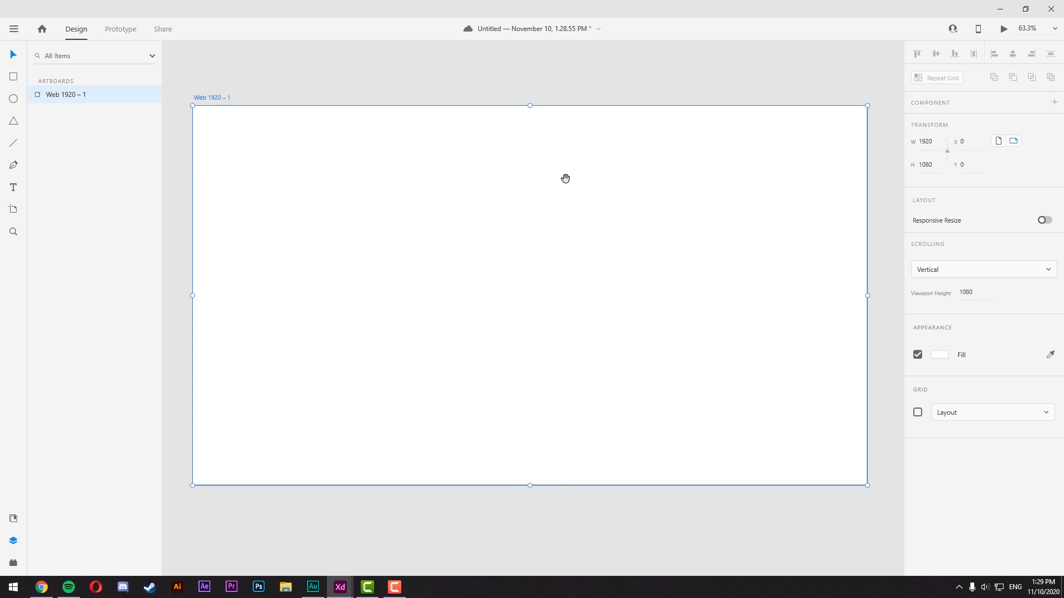
{"action": "left_click_drag", "start_coordinate": [536, 235], "coordinate": [545, 216]}
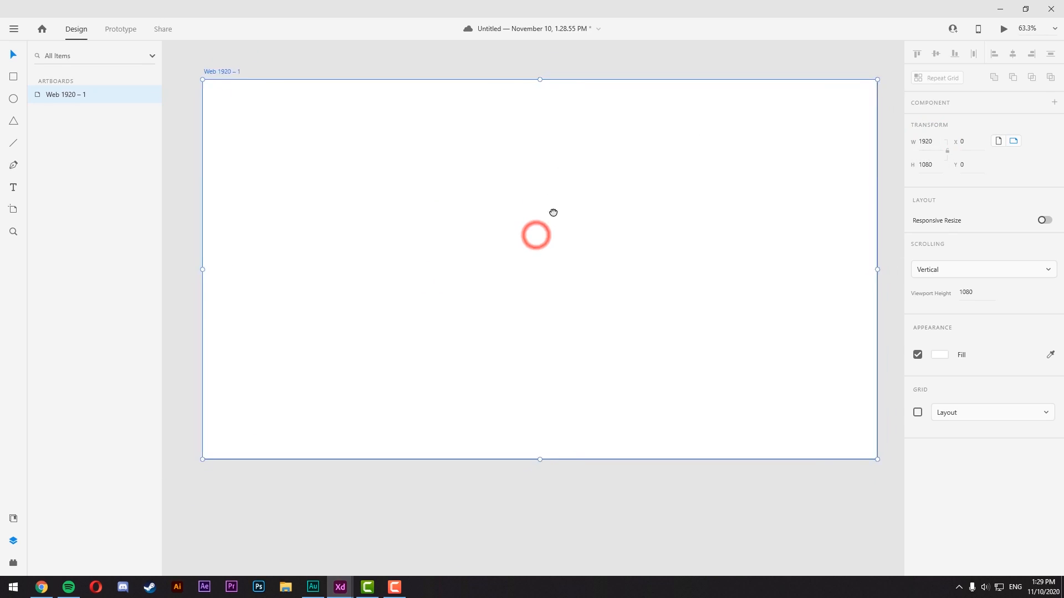
{"action": "left_click", "coordinate": [926, 142]}
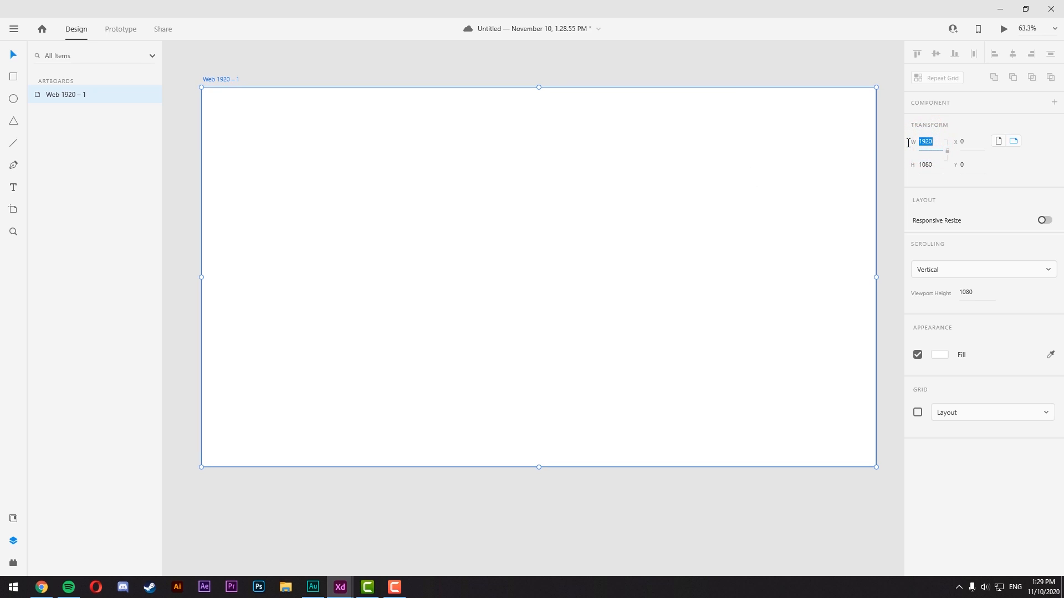
{"action": "left_click", "coordinate": [714, 78]}
{"action": "left_click", "coordinate": [685, 140]}
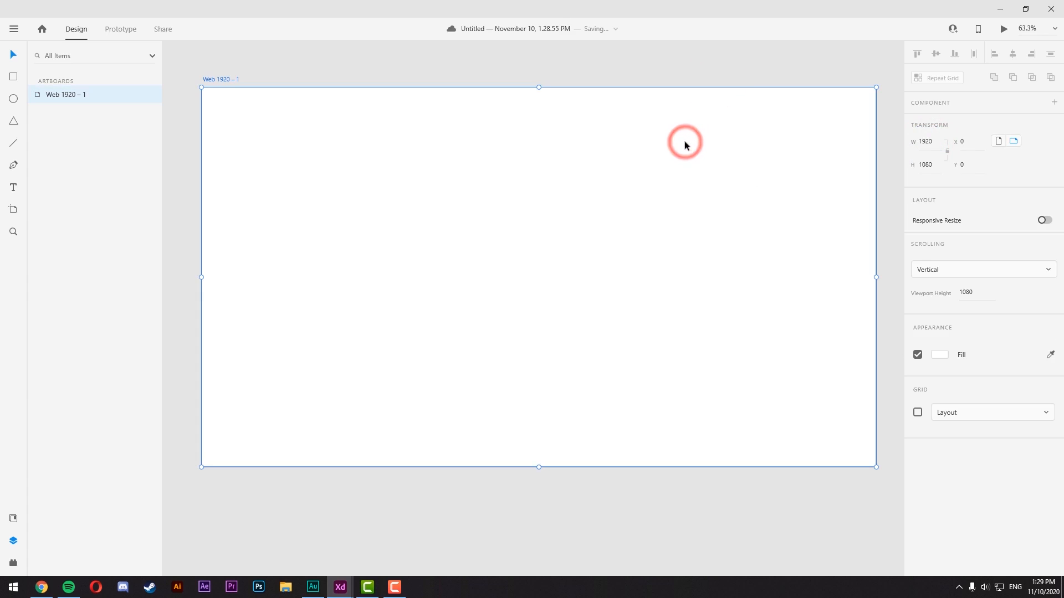
- Turn on the artboard's layout grid and lower the column color's opacity to 14%
{"action": "left_click", "coordinate": [918, 413]}
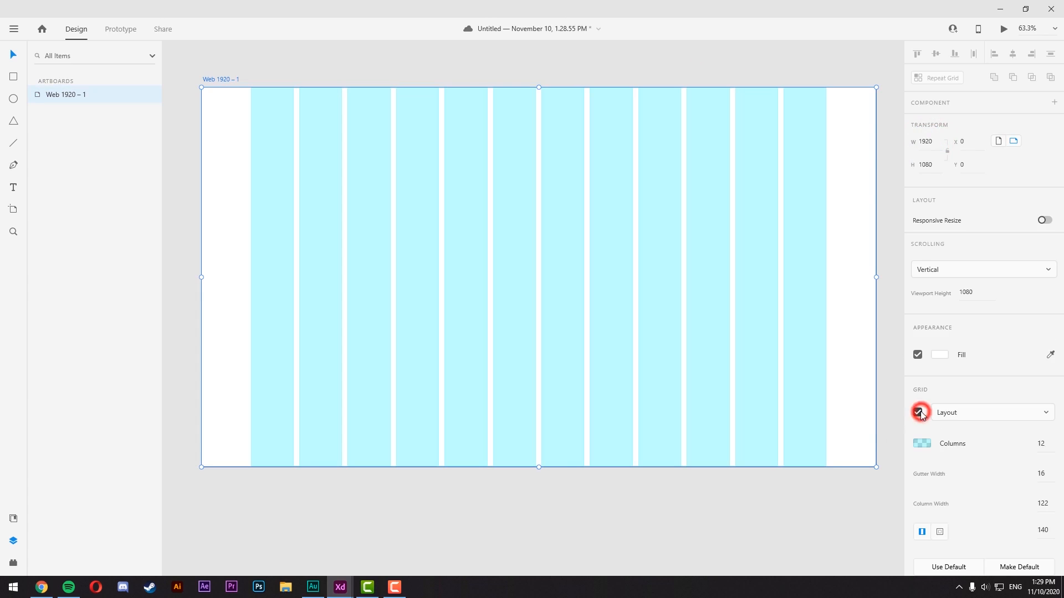
{"action": "left_click", "coordinate": [922, 445]}
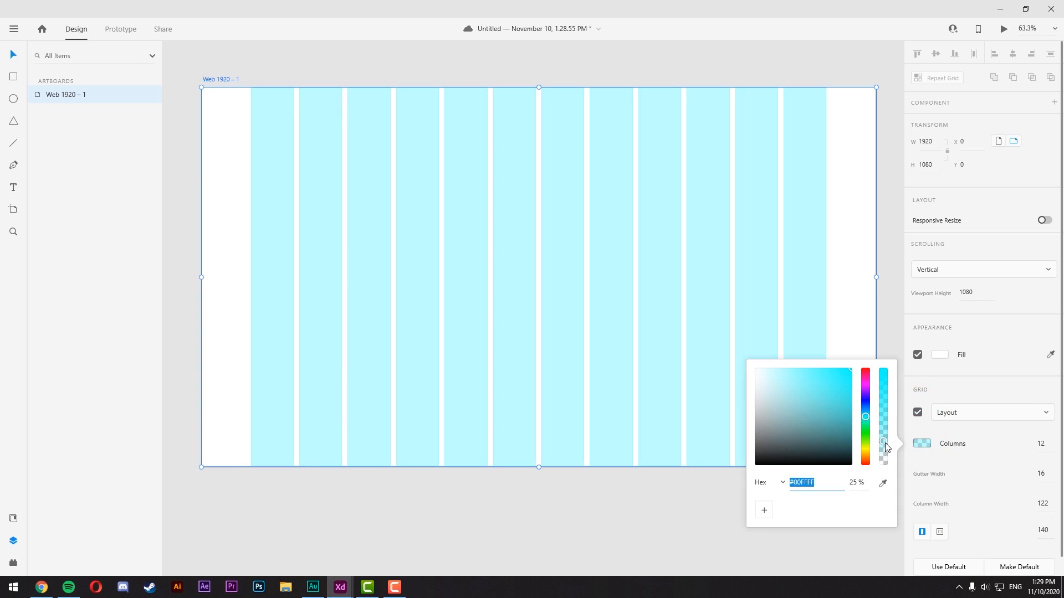
{"action": "mouse_move", "coordinate": [886, 446]}
{"action": "left_mouse_down"}
{"action": "mouse_move", "coordinate": [886, 467]}
{"action": "mouse_move", "coordinate": [890, 452]}
{"action": "left_mouse_up"}
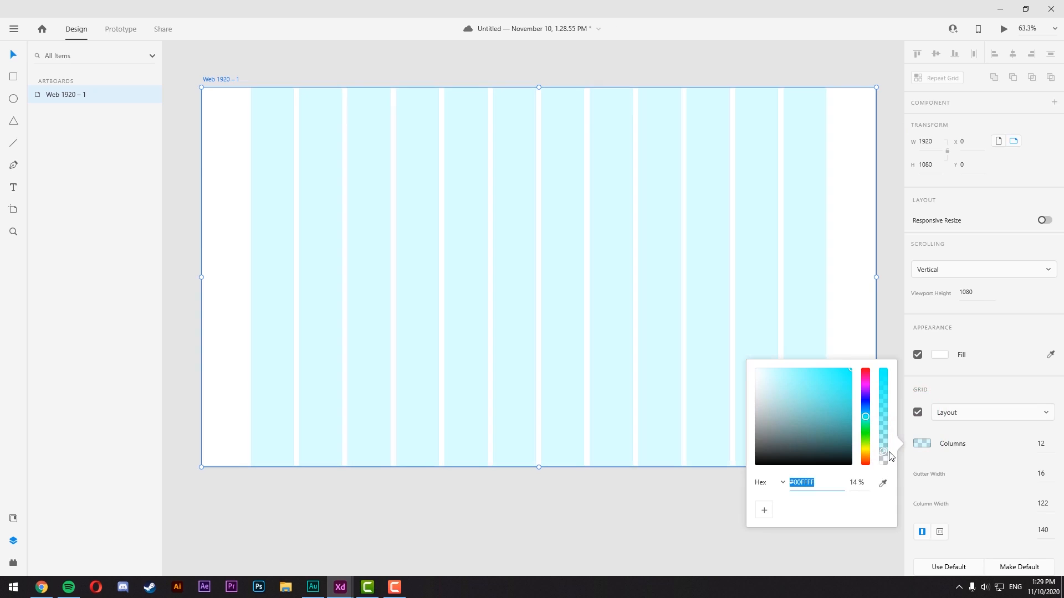
{"action": "left_click", "coordinate": [854, 281]}
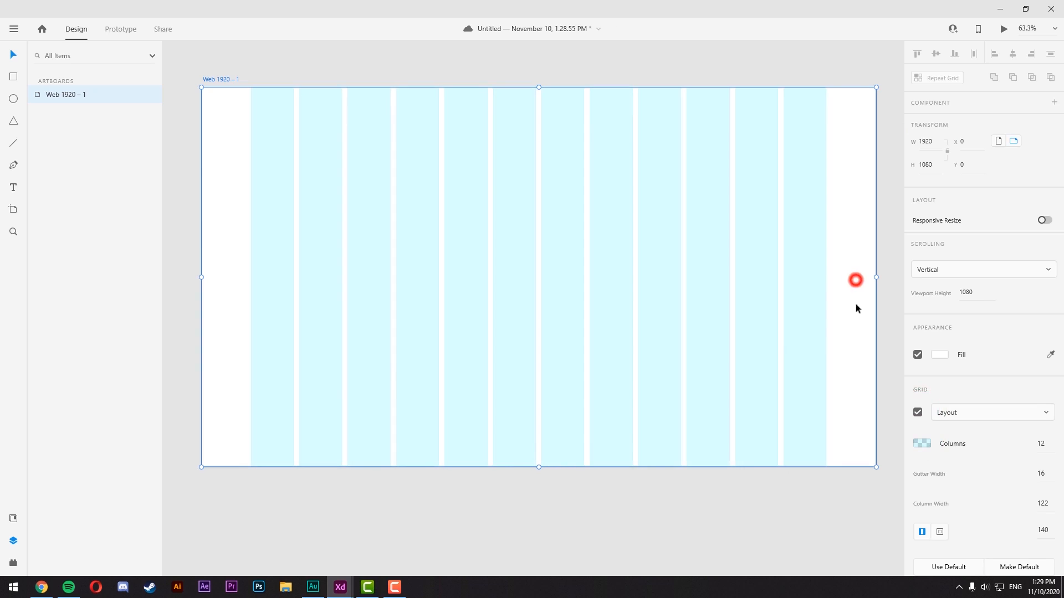
- Set the layout grid's side margin to 300
{"action": "left_click", "coordinate": [792, 303]}
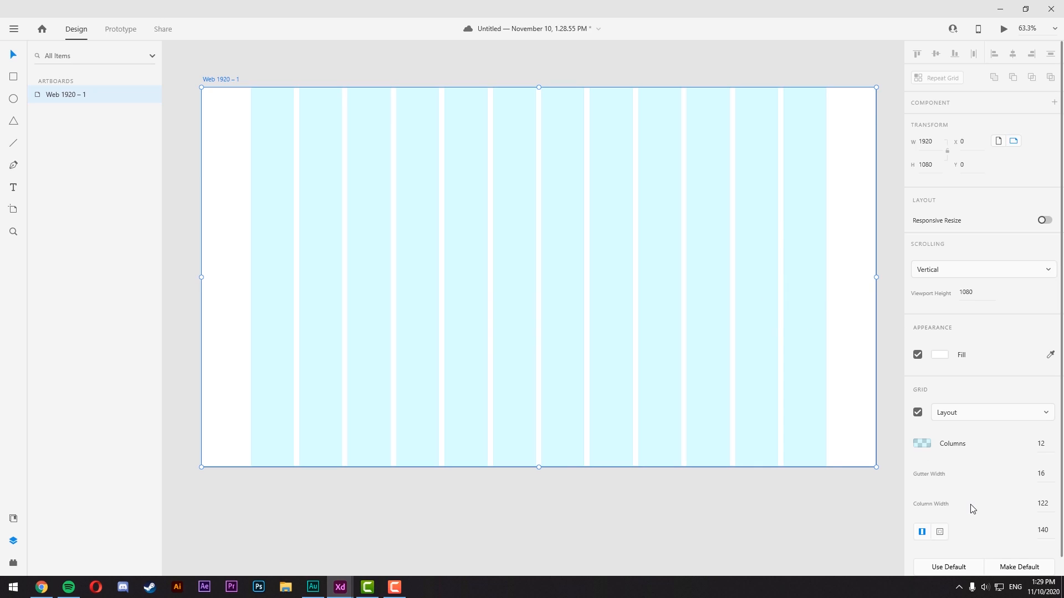
{"action": "left_click", "coordinate": [1043, 531]}
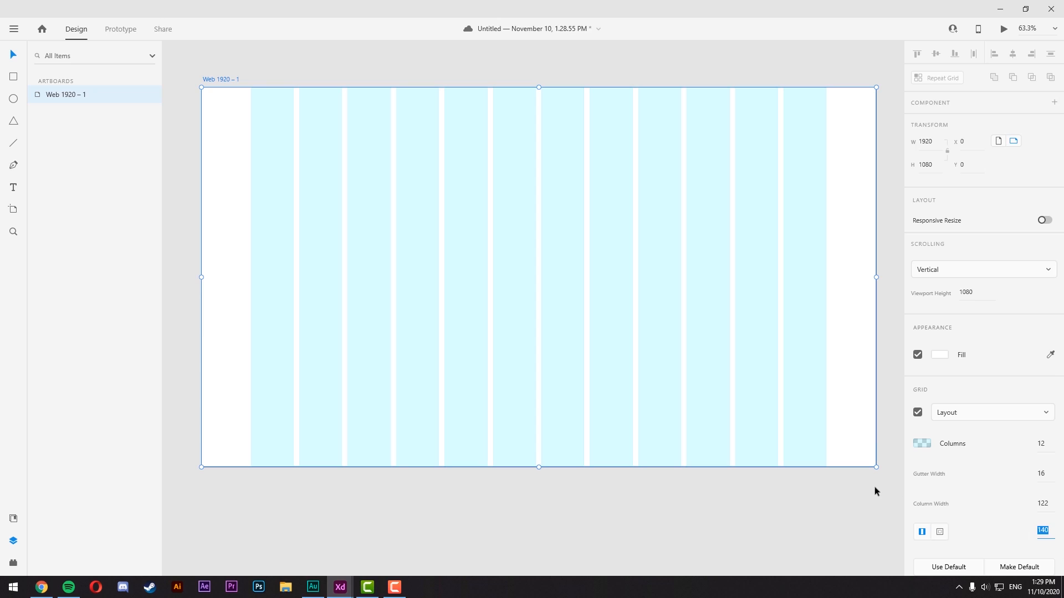
{"action": "type", "text": "300"}
{"action": "key", "text": "Return"}
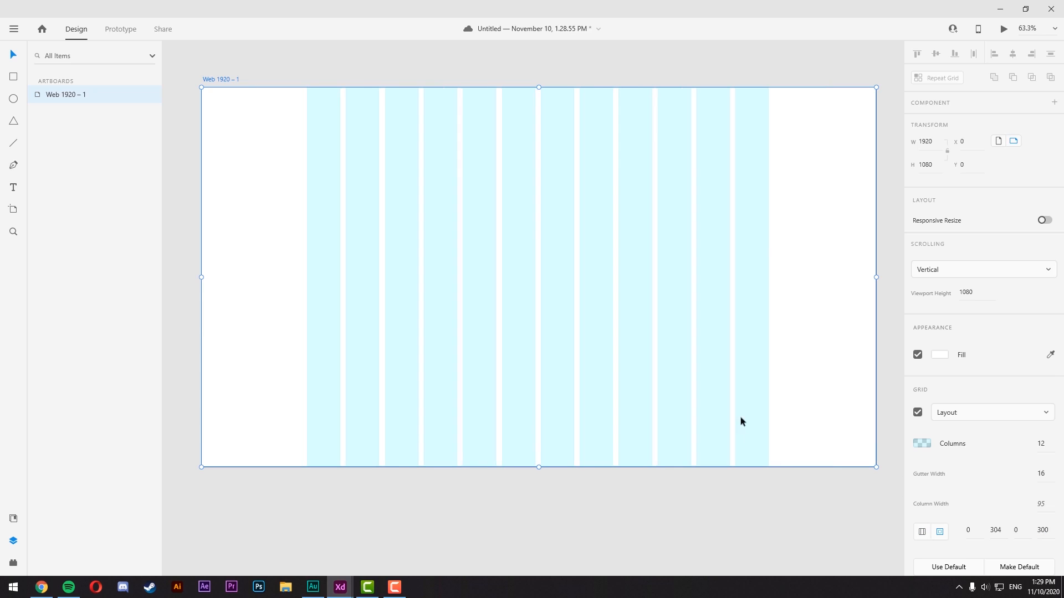
{"action": "left_click", "coordinate": [776, 248]}
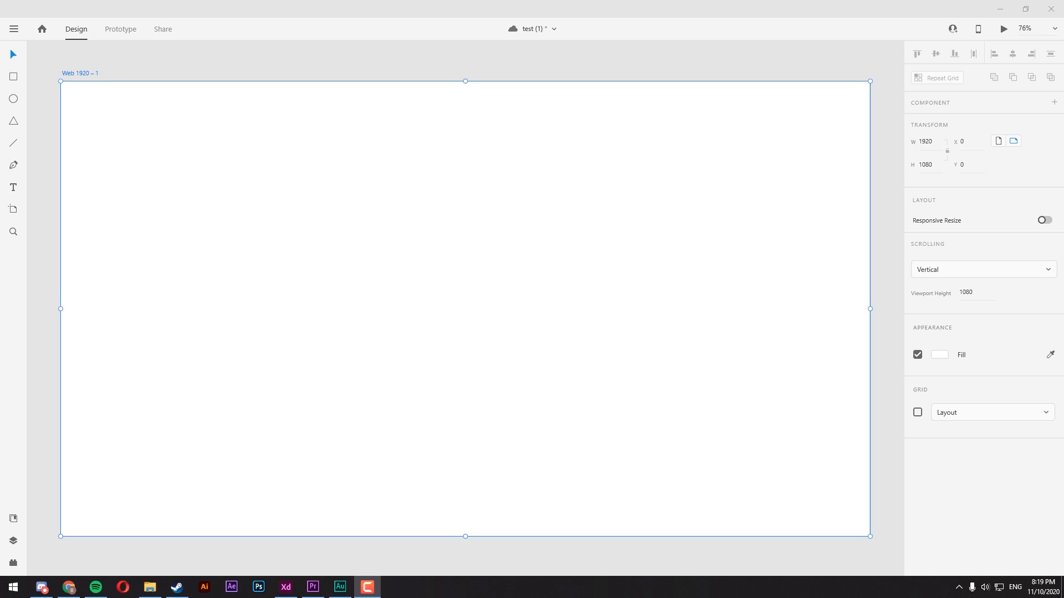
- In the test (1) document, turn on the Web 1920 artboard's layout grid
{"action": "key", "text": "ctrl+s"}
{"action": "left_click", "coordinate": [576, 245]}
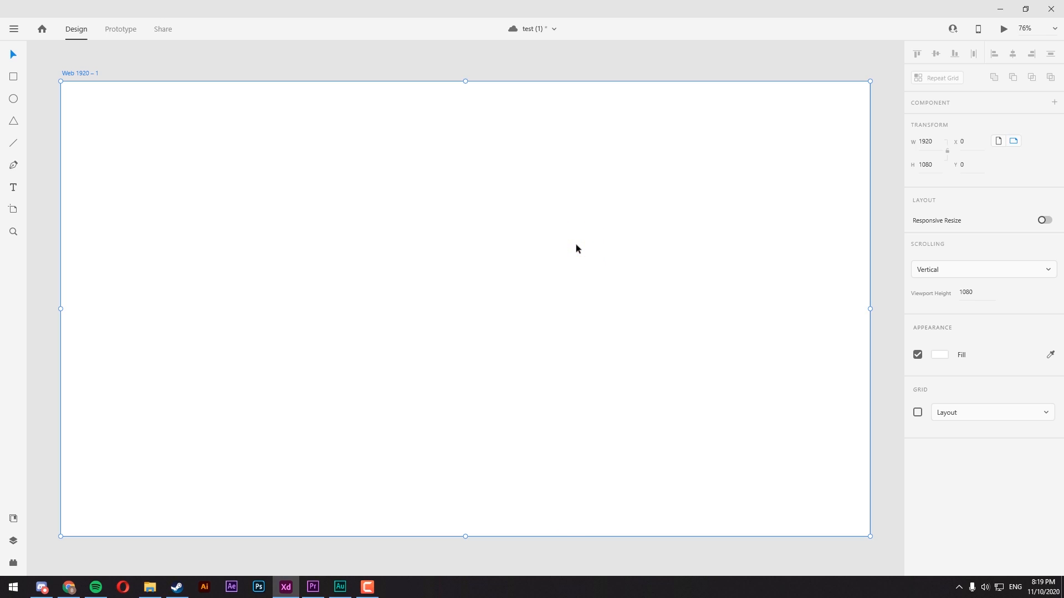
{"action": "left_click", "coordinate": [555, 254]}
{"action": "left_click", "coordinate": [917, 412]}
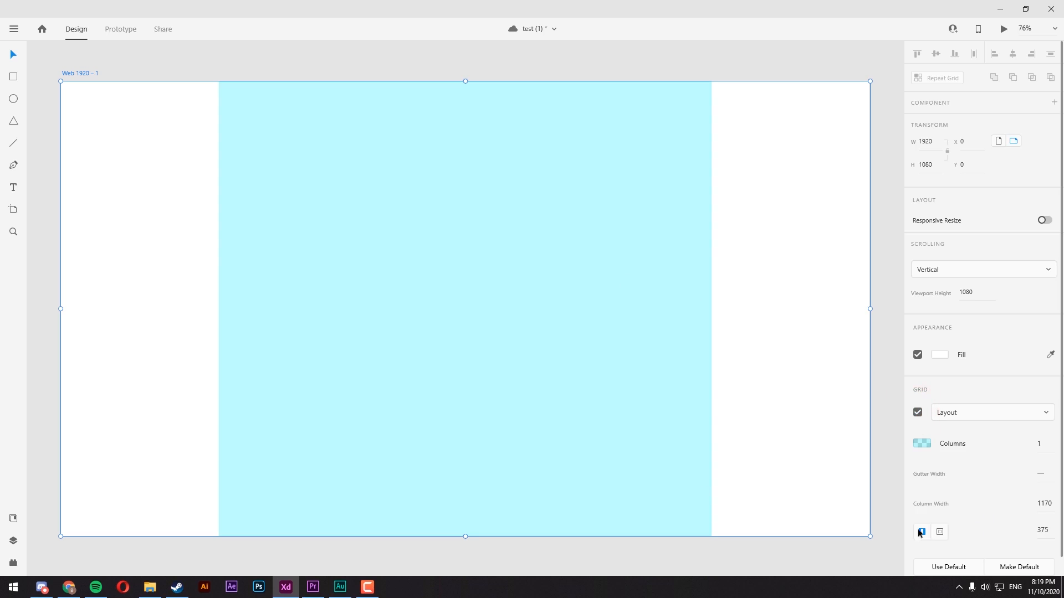
{"action": "left_click_drag", "start_coordinate": [1053, 504], "coordinate": [1037, 503]}
{"action": "type", "text": "1"}
{"action": "key", "text": "Escape"}
- Add the text "1170" inside the grid column and draw a wide rectangle across the column's upper half
{"action": "key", "text": "t"}
{"action": "left_click", "coordinate": [384, 294]}
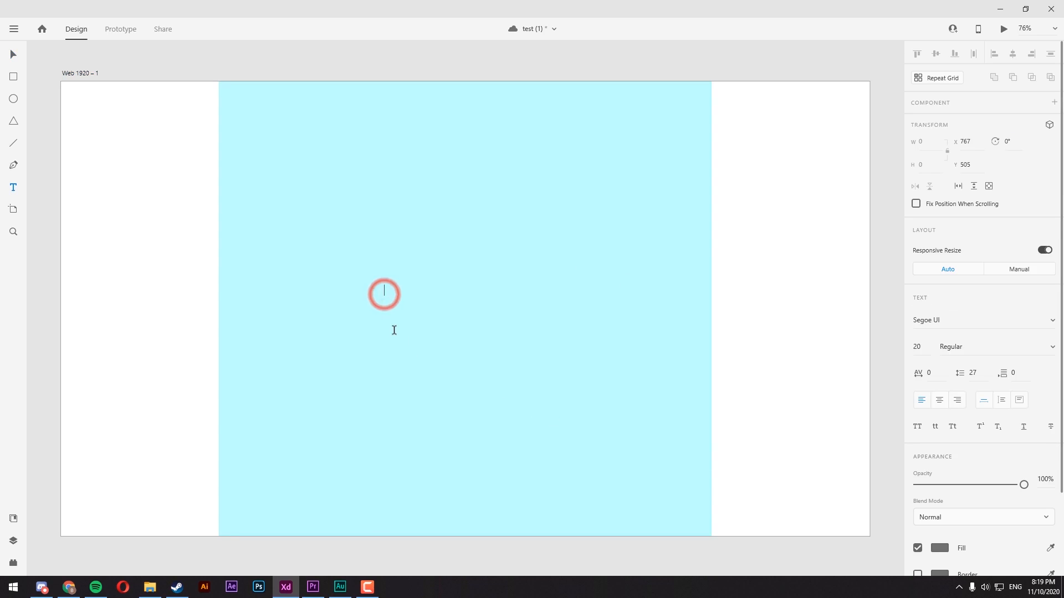
{"action": "type", "text": "1170"}
{"action": "key", "text": "ctrl+a"}
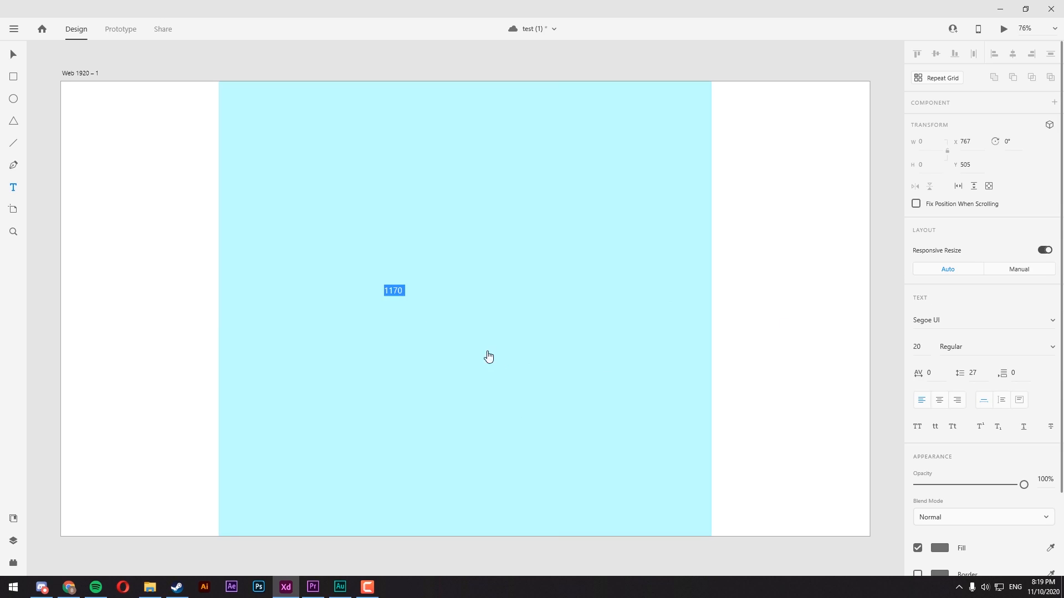
{"action": "left_click_drag", "start_coordinate": [917, 347], "coordinate": [922, 346]}
{"action": "key", "text": "Escape"}
{"action": "left_click_drag", "start_coordinate": [461, 261], "coordinate": [453, 309]}
{"action": "key", "text": "r"}
{"action": "mouse_move", "coordinate": [272, 178]}
{"action": "left_mouse_down"}
{"action": "mouse_move", "coordinate": [219, 197]}
{"action": "mouse_move", "coordinate": [244, 104]}
{"action": "mouse_move", "coordinate": [410, 151]}
{"action": "mouse_move", "coordinate": [688, 106]}
{"action": "mouse_move", "coordinate": [679, 126]}
{"action": "mouse_move", "coordinate": [256, 247]}
{"action": "mouse_move", "coordinate": [389, 273]}
{"action": "mouse_move", "coordinate": [787, 304]}
{"action": "mouse_move", "coordinate": [693, 304]}
{"action": "left_mouse_up"}
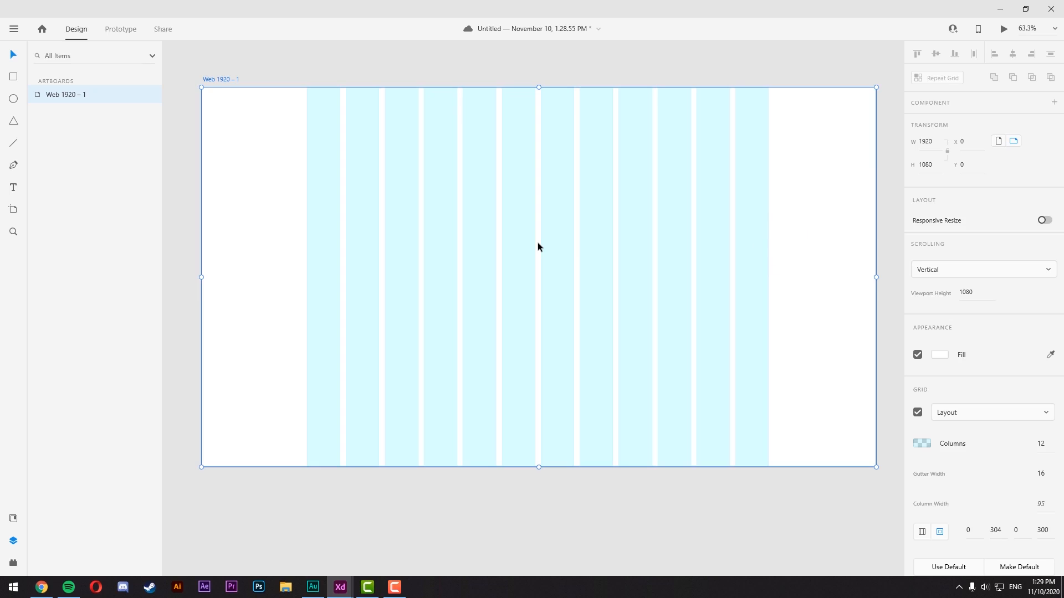
- In the untitled Web 1920 document, nudge the artboard to X -19, Y -14 and set the grid's right margin to 300
{"action": "mouse_move", "coordinate": [526, 243]}
{"action": "left_mouse_down"}
{"action": "mouse_move", "coordinate": [542, 243]}
{"action": "mouse_move", "coordinate": [523, 244]}
{"action": "left_mouse_up"}
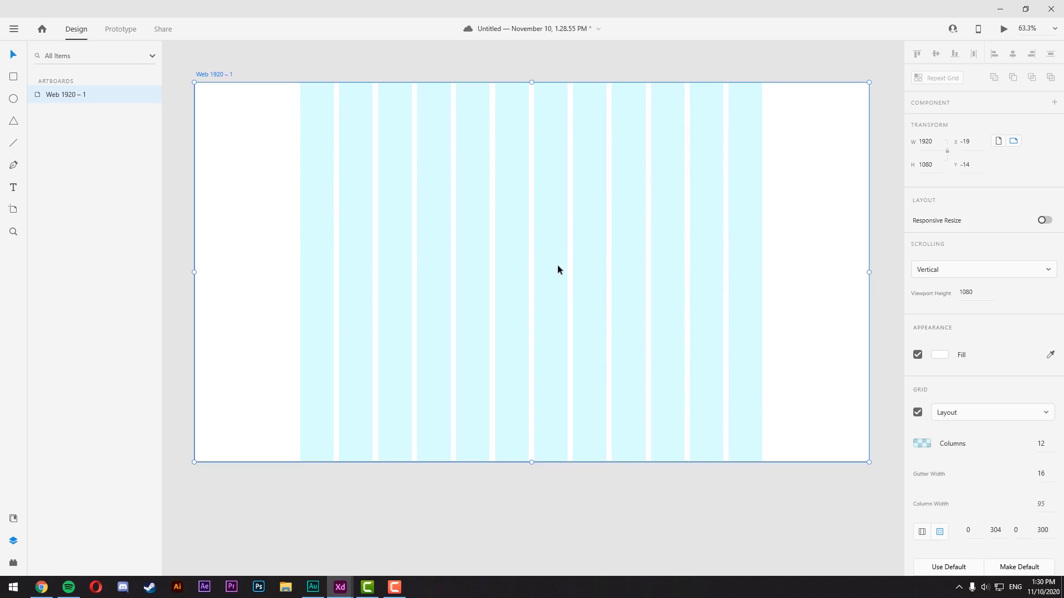
{"action": "left_click", "coordinate": [1001, 530]}
{"action": "type", "text": "300"}
{"action": "key", "text": "Return"}
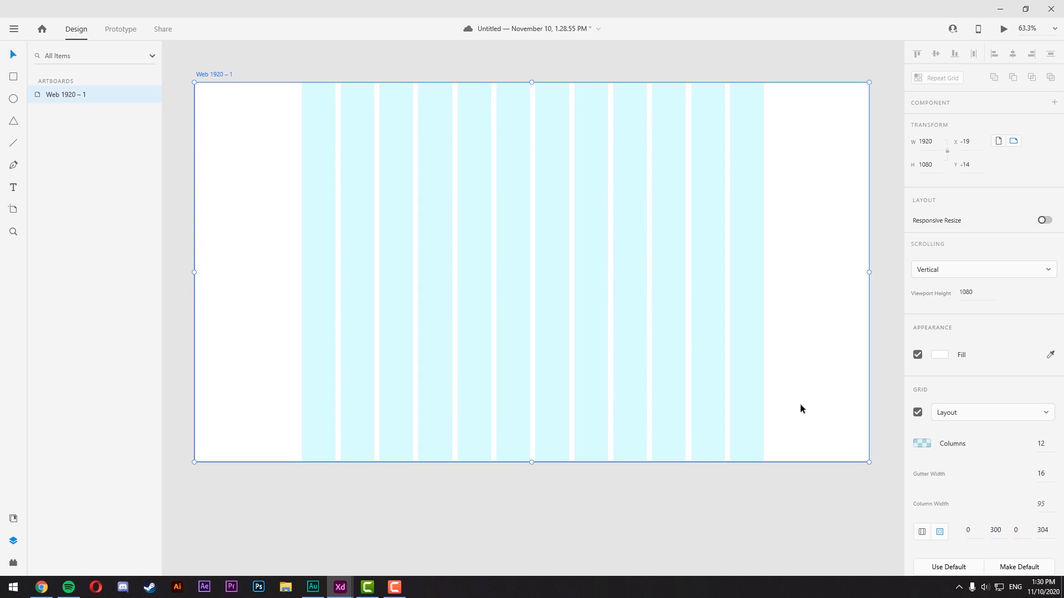
- Reduce the layout grid to 1 column and use linked side margins of 300
{"action": "left_click", "coordinate": [1037, 443]}
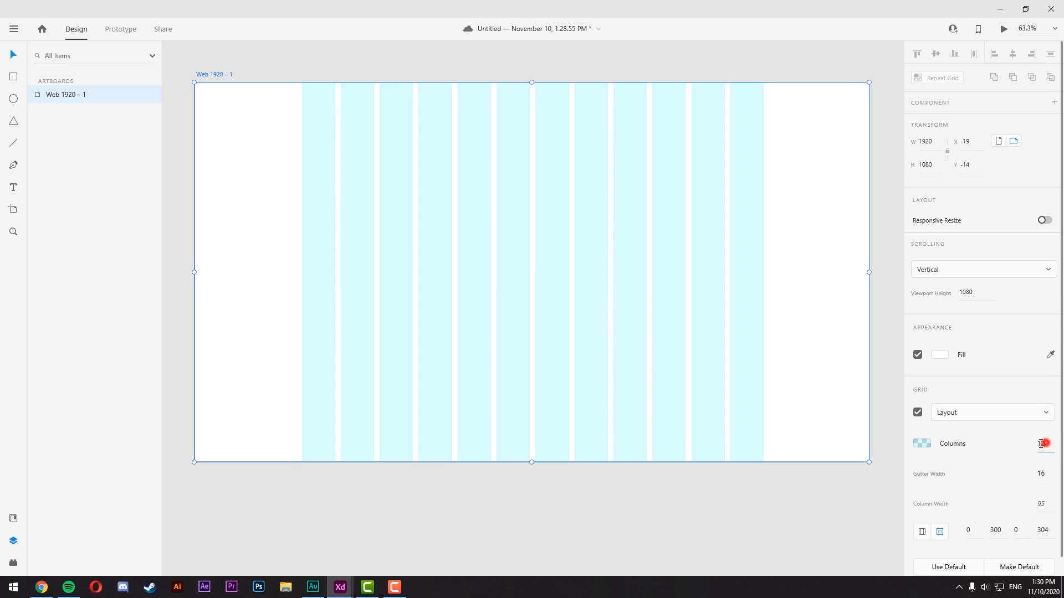
{"action": "type", "text": "1"}
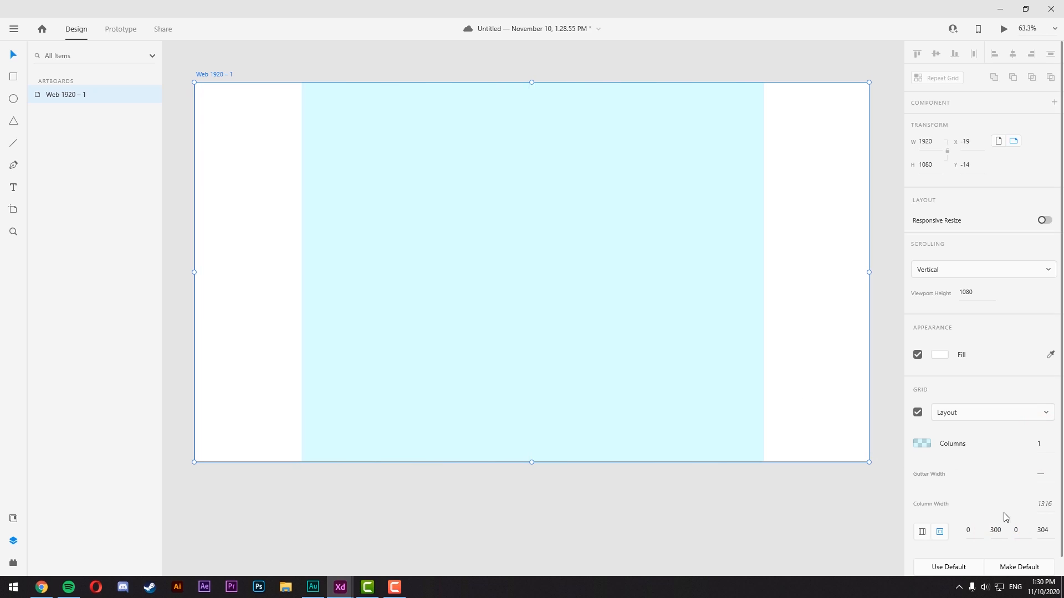
{"action": "left_click", "coordinate": [921, 532]}
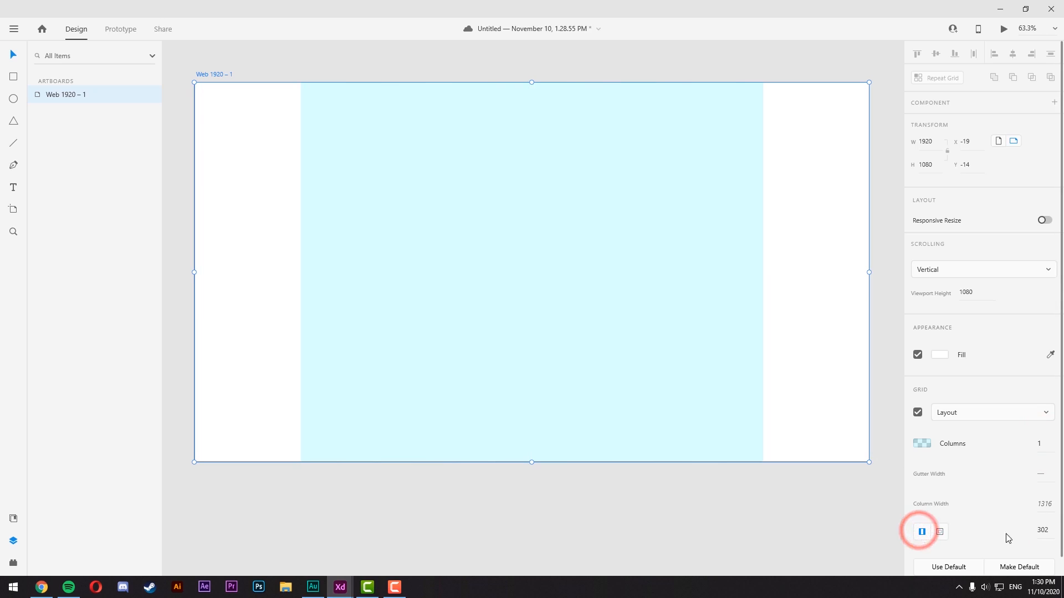
{"action": "left_click", "coordinate": [1047, 531]}
{"action": "type", "text": "0"}
{"action": "key", "text": "Return"}
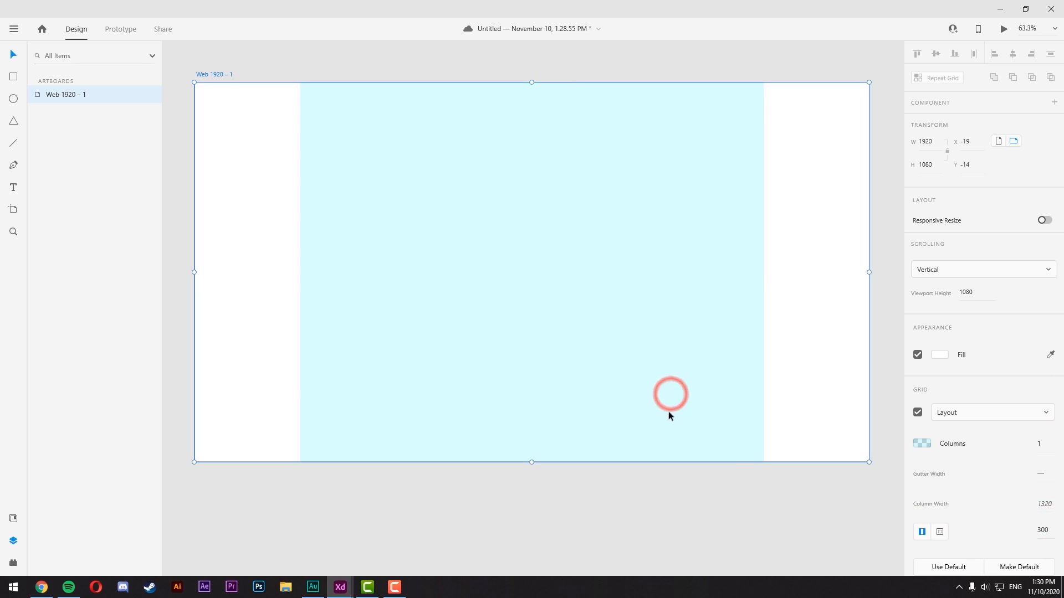
- Set the single grid column's width to 1336
{"action": "left_click", "coordinate": [1044, 504]}
{"action": "type", "text": "1336"}
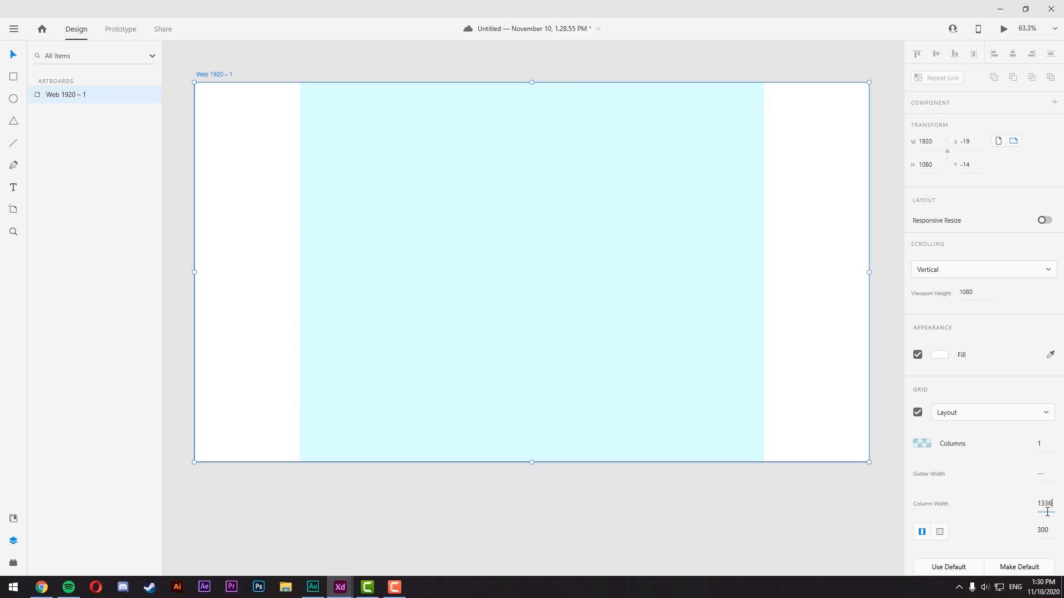
{"action": "key", "text": "Return"}
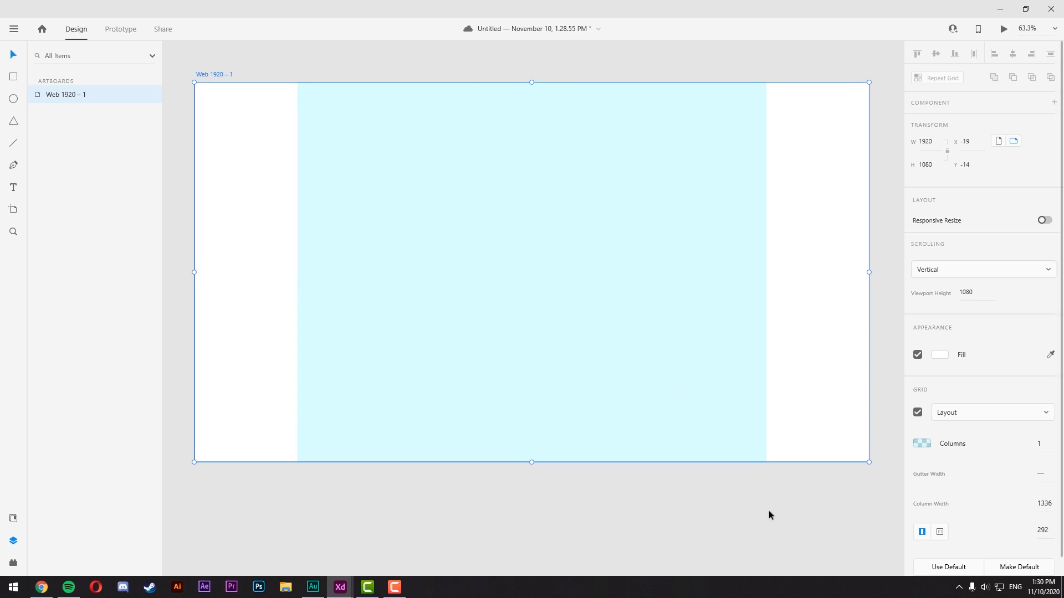
{"action": "left_click", "coordinate": [720, 511]}
{"action": "left_click", "coordinate": [781, 407]}
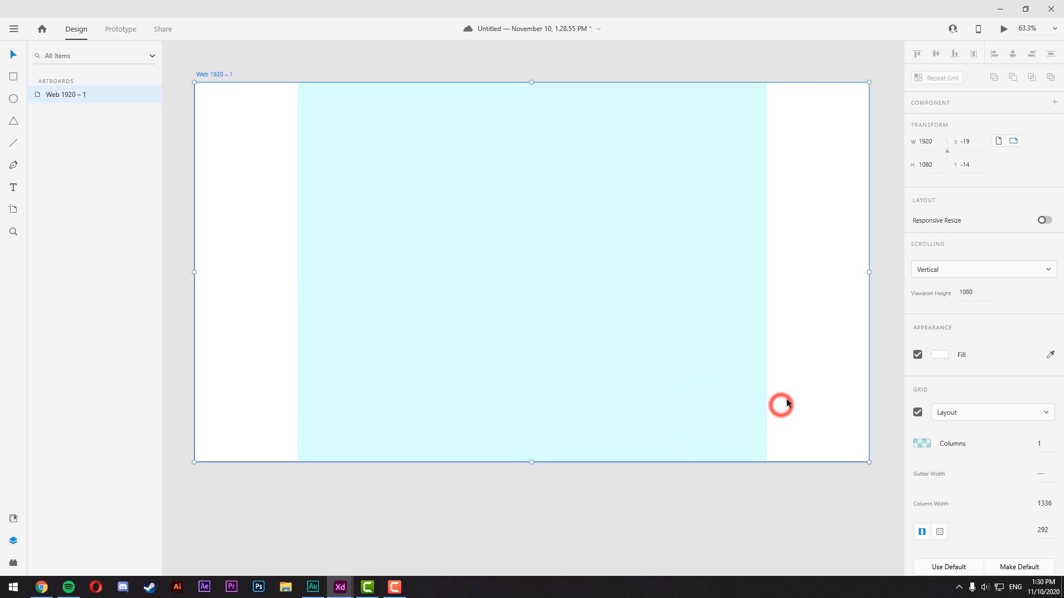
- Set the artboard's width to 1922, and replace that width with 1366
{"action": "left_click", "coordinate": [925, 141]}
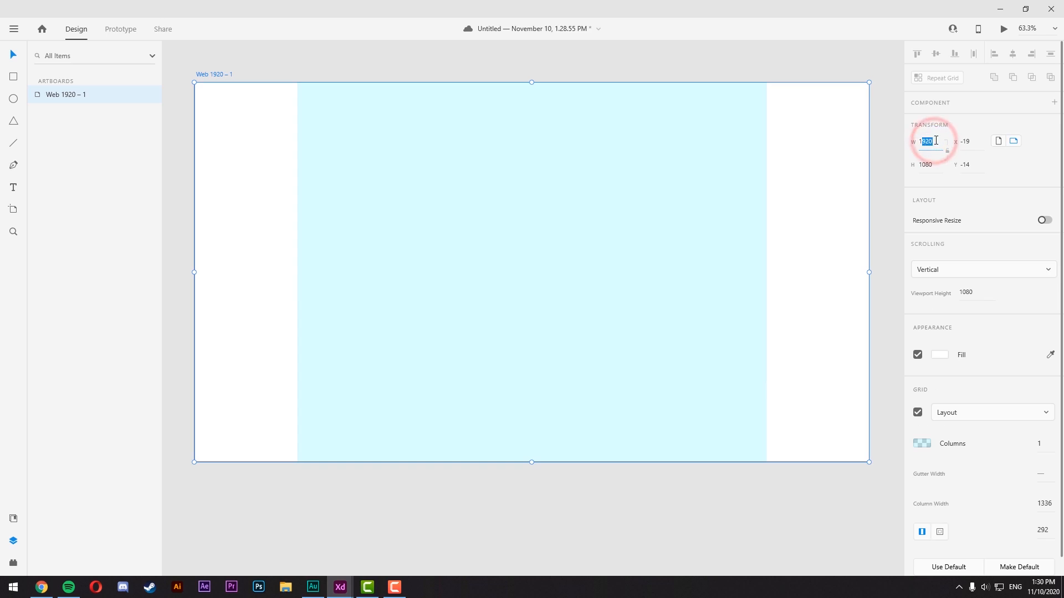
{"action": "type", "text": "1922"}
{"action": "key", "text": "Return"}
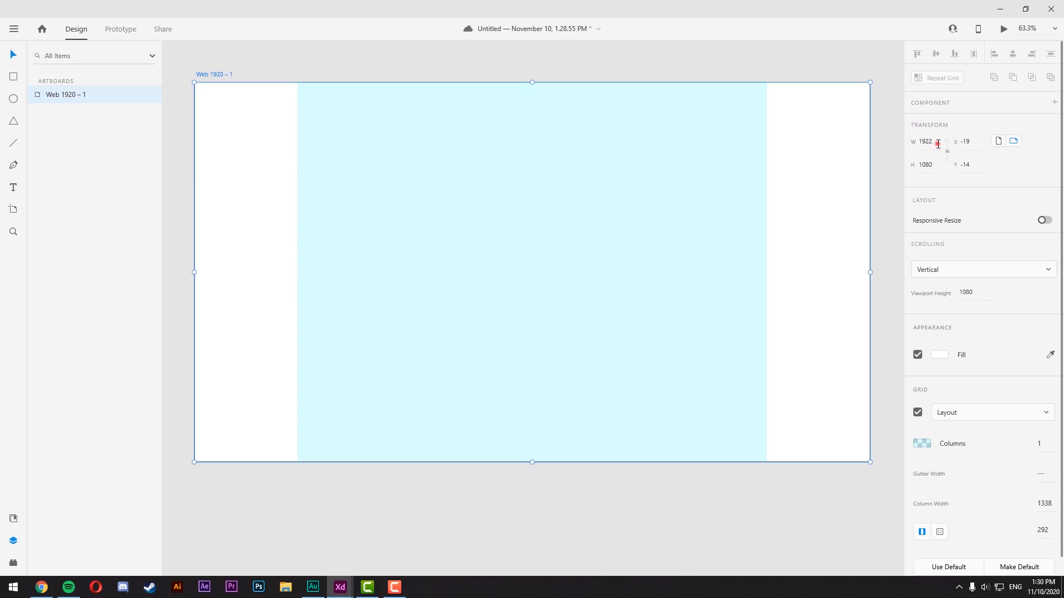
{"action": "left_click", "coordinate": [938, 144]}
{"action": "type", "text": "1366"}
{"action": "key", "text": "Return"}
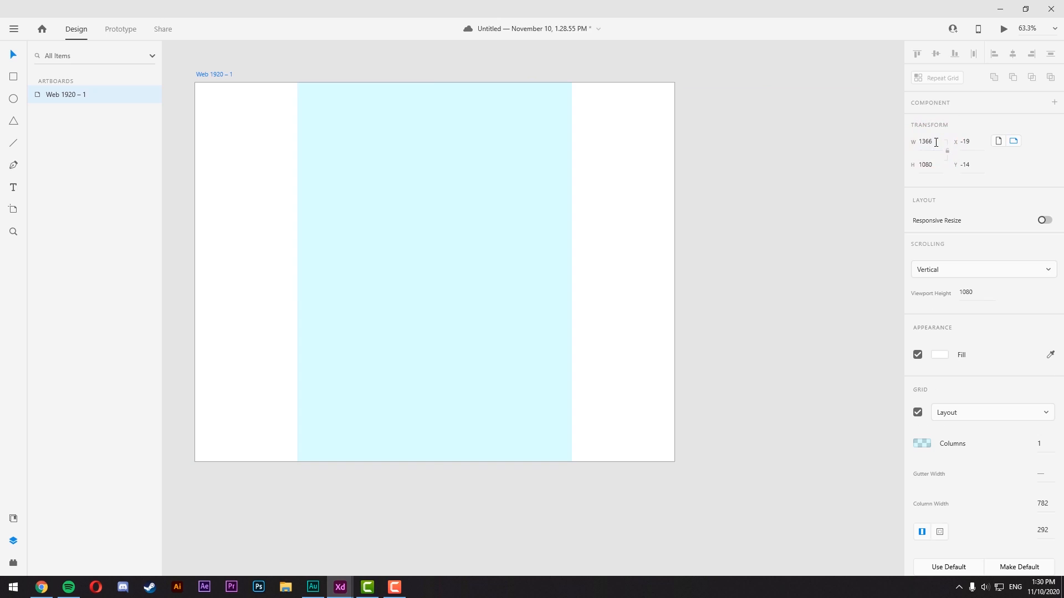
{"action": "left_click", "coordinate": [489, 154]}
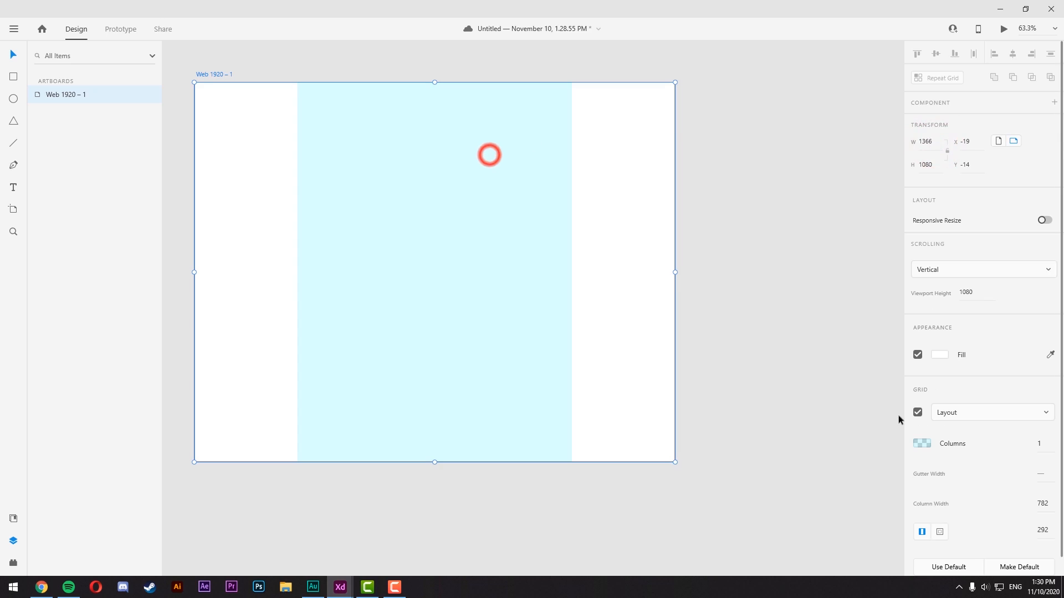
- Set the grid's column width to 1366 so the column spans the whole artboard
{"action": "left_click", "coordinate": [936, 443]}
{"action": "left_click", "coordinate": [974, 466]}
{"action": "left_click", "coordinate": [1045, 505]}
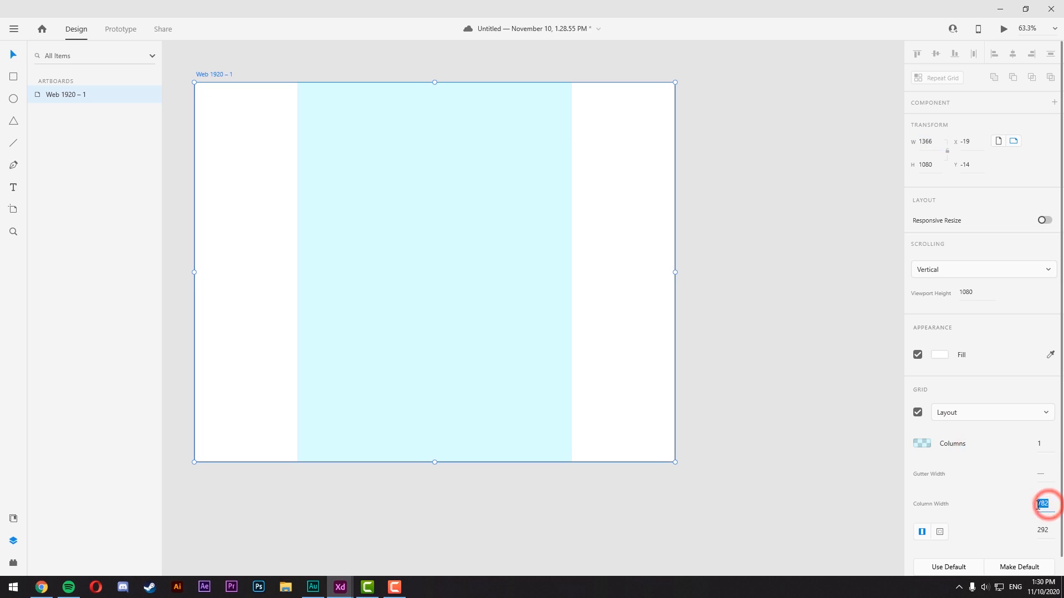
{"action": "type", "text": "1366"}
{"action": "key", "text": "Return"}
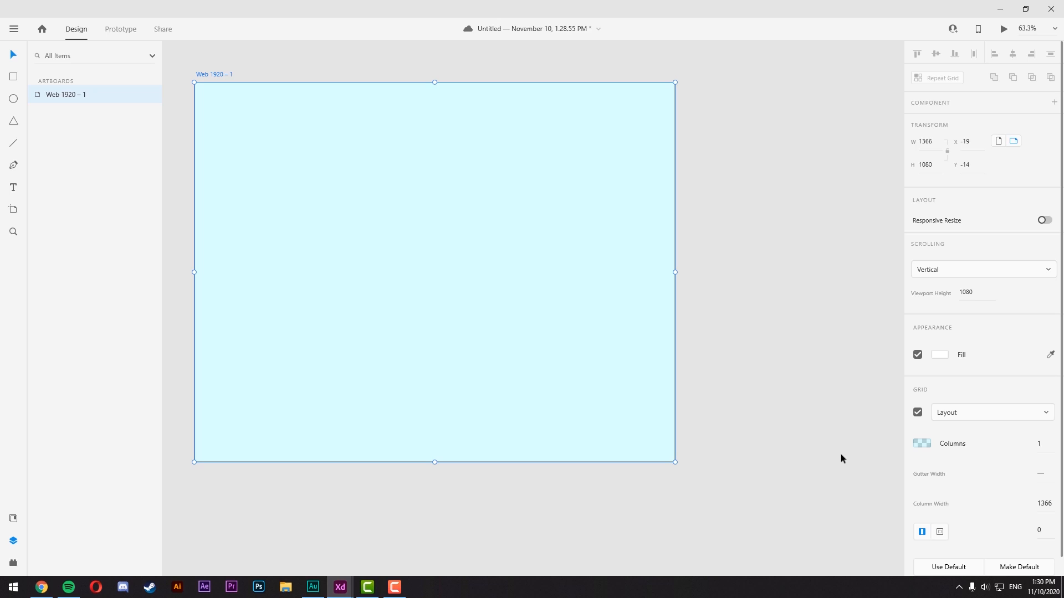
- Narrow the grid column to a width of 1280
{"action": "left_click", "coordinate": [1045, 504]}
{"action": "type", "text": "1280"}
{"action": "key", "text": "Return"}
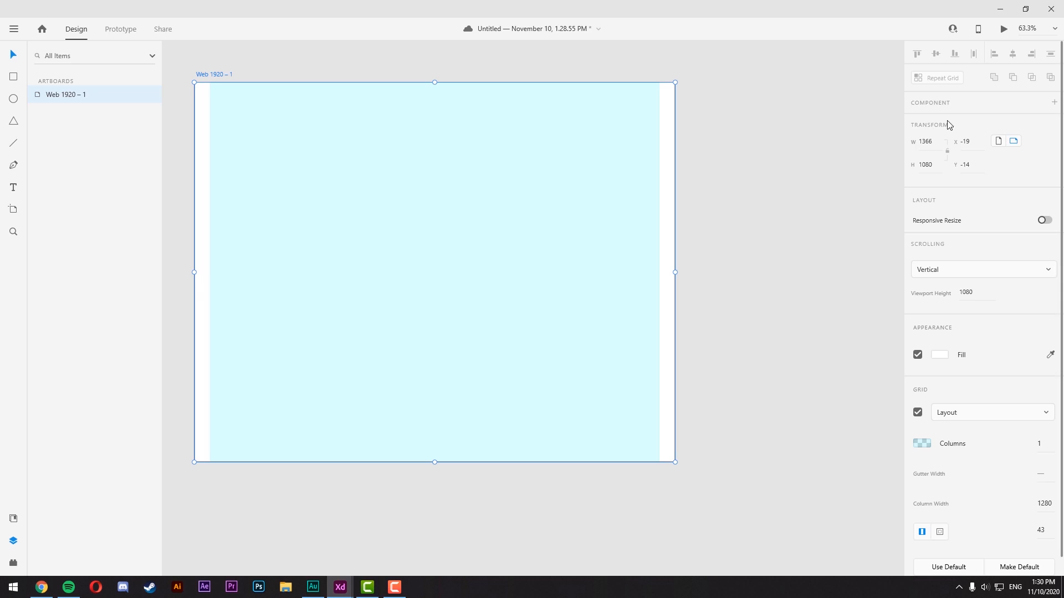
- Set the artboard's width to 1920 and the grid's column width to 1440
{"action": "left_click_drag", "start_coordinate": [938, 141], "coordinate": [921, 139]}
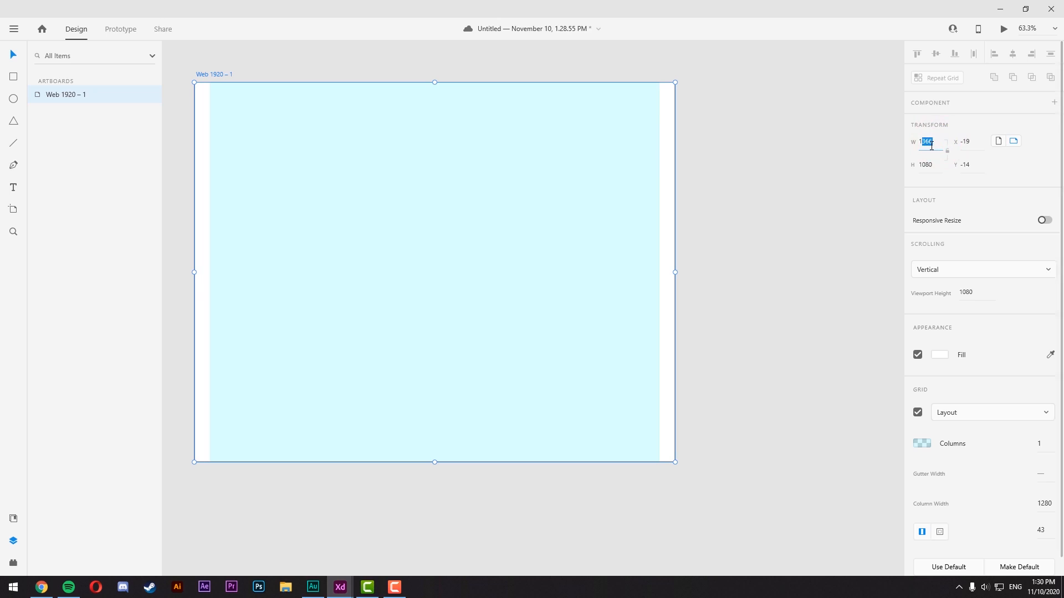
{"action": "type", "text": "1920"}
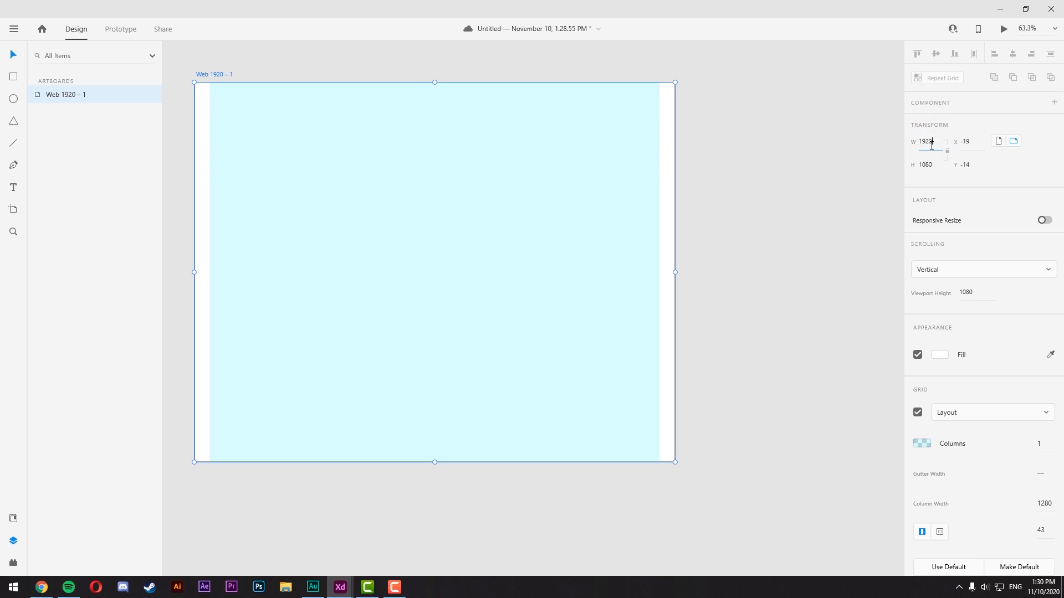
{"action": "key", "text": "Return"}
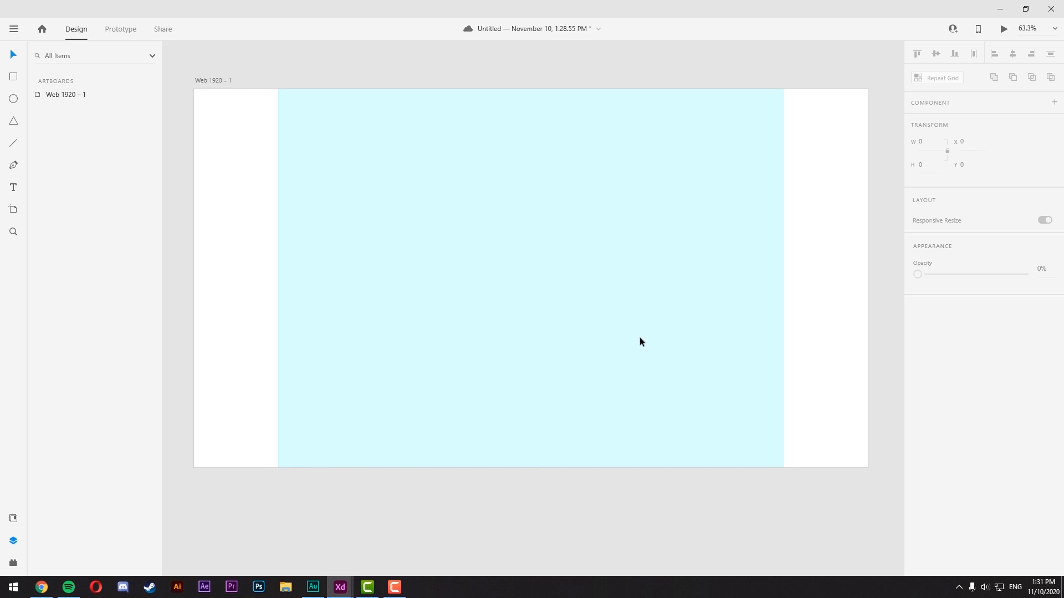
- Extend the artboard downward by its lower edge to a height of about 2044
{"action": "left_click", "coordinate": [640, 339]}
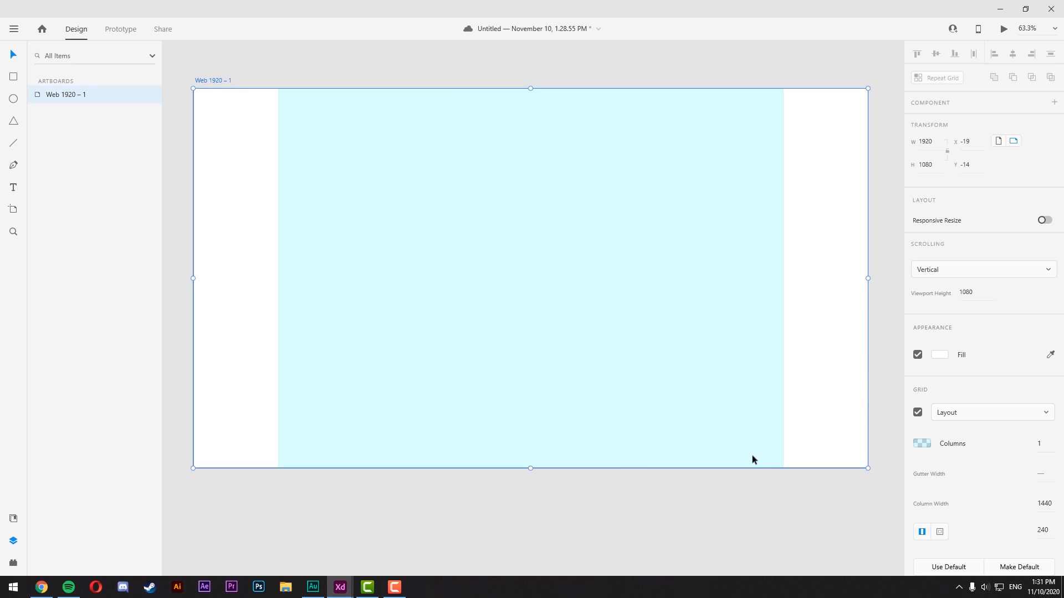
{"action": "scroll", "coordinate": [609, 464], "scroll_direction": "down", "scroll_amount": 1}
{"action": "left_click", "coordinate": [579, 462]}
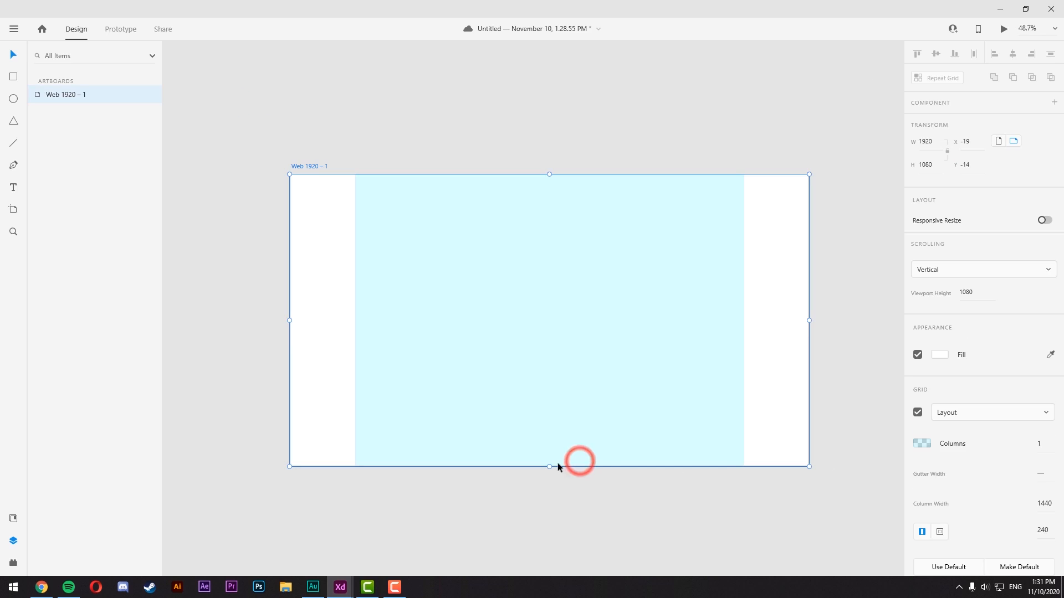
{"action": "left_click_drag", "start_coordinate": [549, 466], "coordinate": [527, 566]}
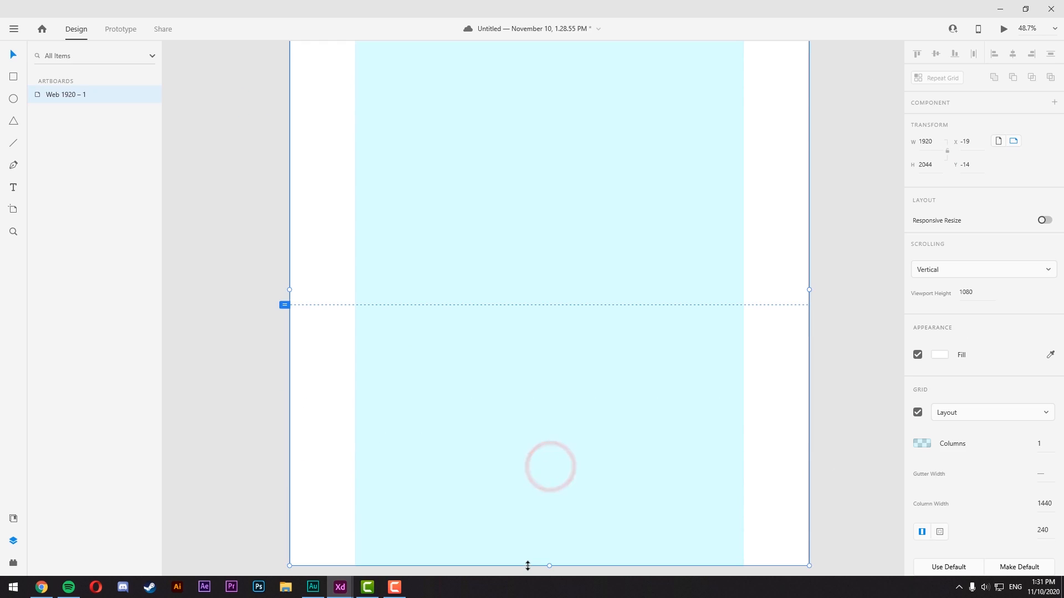
{"action": "scroll", "coordinate": [415, 372], "scroll_direction": "up", "scroll_amount": 1}
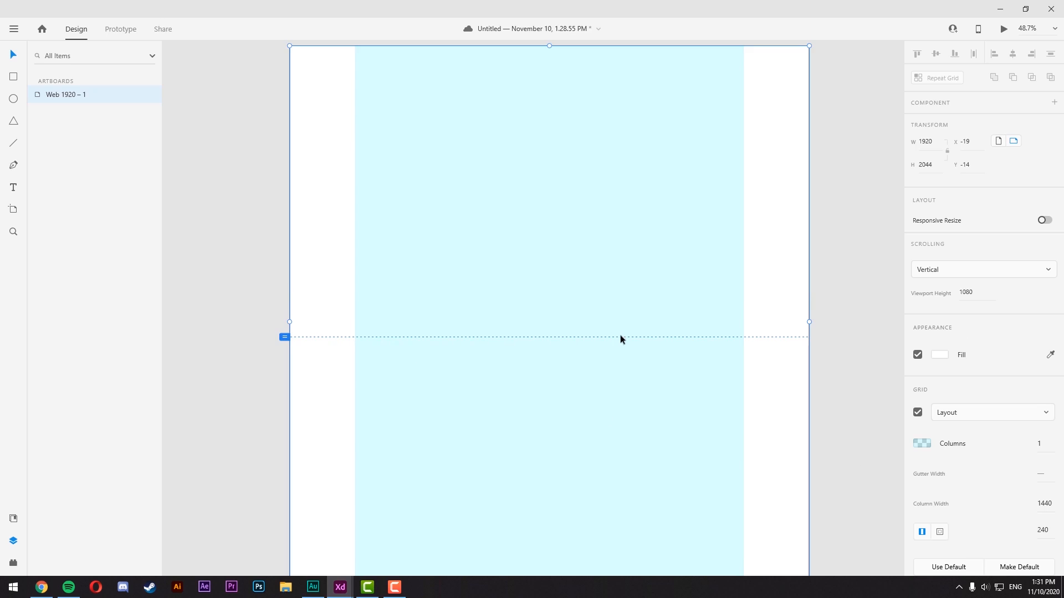
{"action": "scroll", "coordinate": [620, 336], "scroll_direction": "up", "scroll_amount": 3}
{"action": "left_click_drag", "start_coordinate": [509, 339], "coordinate": [636, 346]}
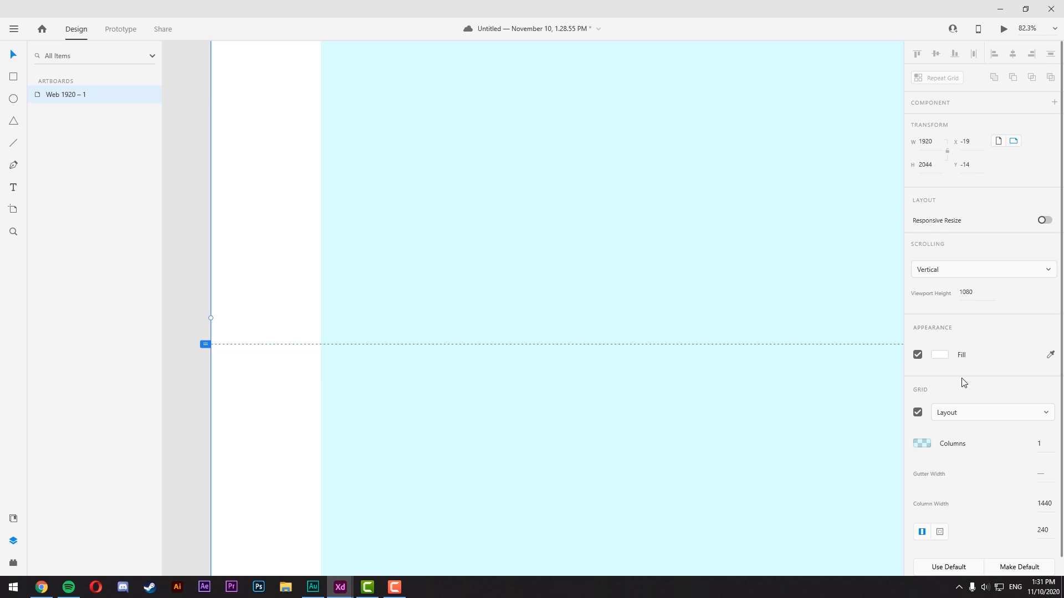
- Open the artboard's viewport height value for editing
{"action": "scroll", "coordinate": [963, 382], "scroll_direction": "down", "scroll_amount": 1}
{"action": "scroll", "coordinate": [963, 383], "scroll_direction": "up", "scroll_amount": 1}
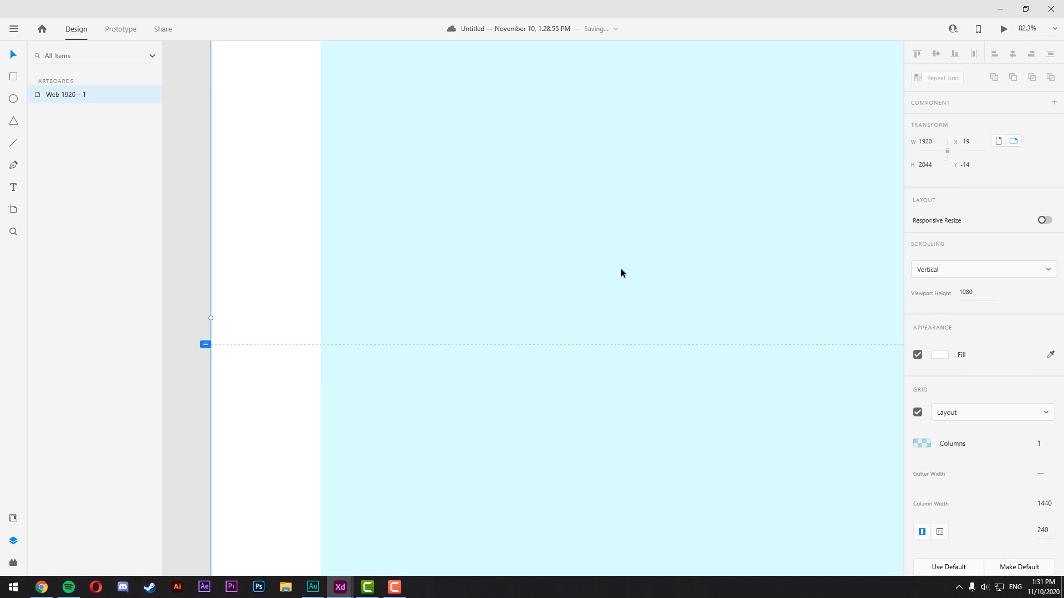
{"action": "left_click", "coordinate": [964, 292]}
{"action": "scroll", "coordinate": [770, 280], "scroll_direction": "down", "scroll_amount": 4}
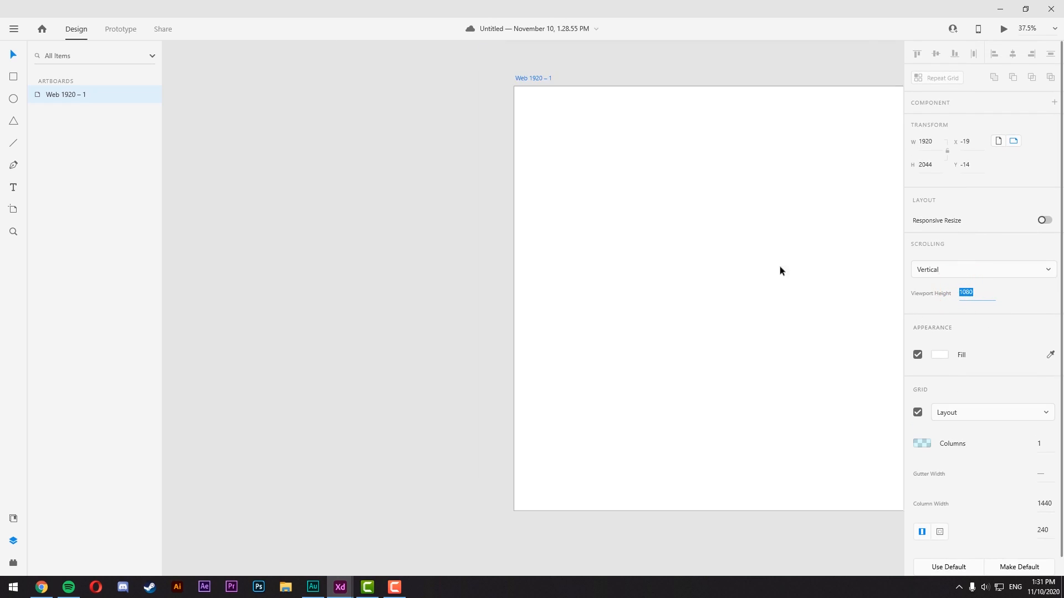
- Set the artboard's viewport height to 900
{"action": "left_click_drag", "start_coordinate": [779, 266], "coordinate": [653, 247]}
{"action": "scroll", "coordinate": [645, 152], "scroll_direction": "up", "scroll_amount": 1}
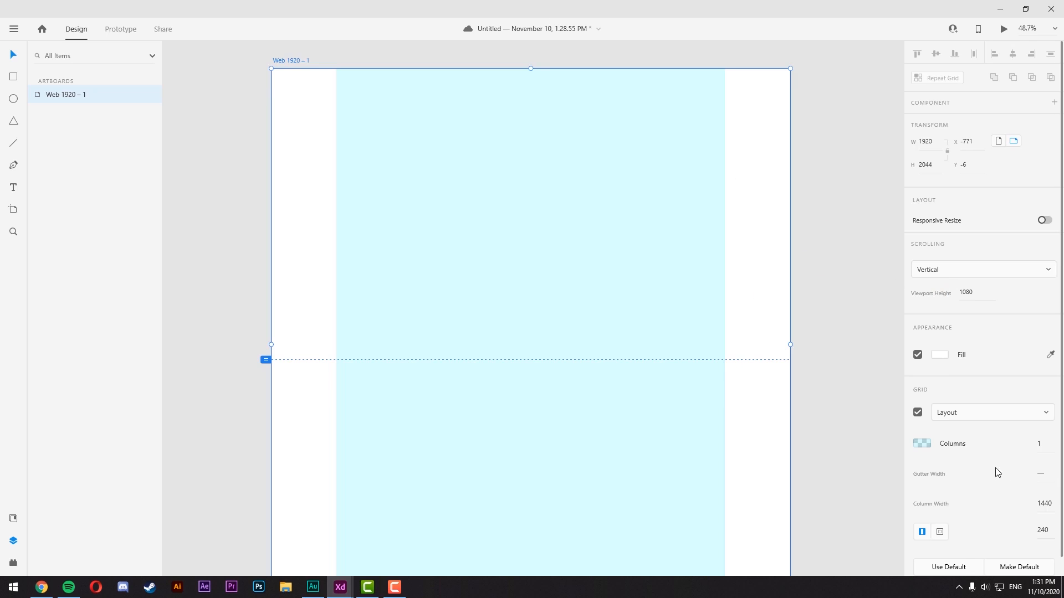
{"action": "left_click", "coordinate": [1039, 504]}
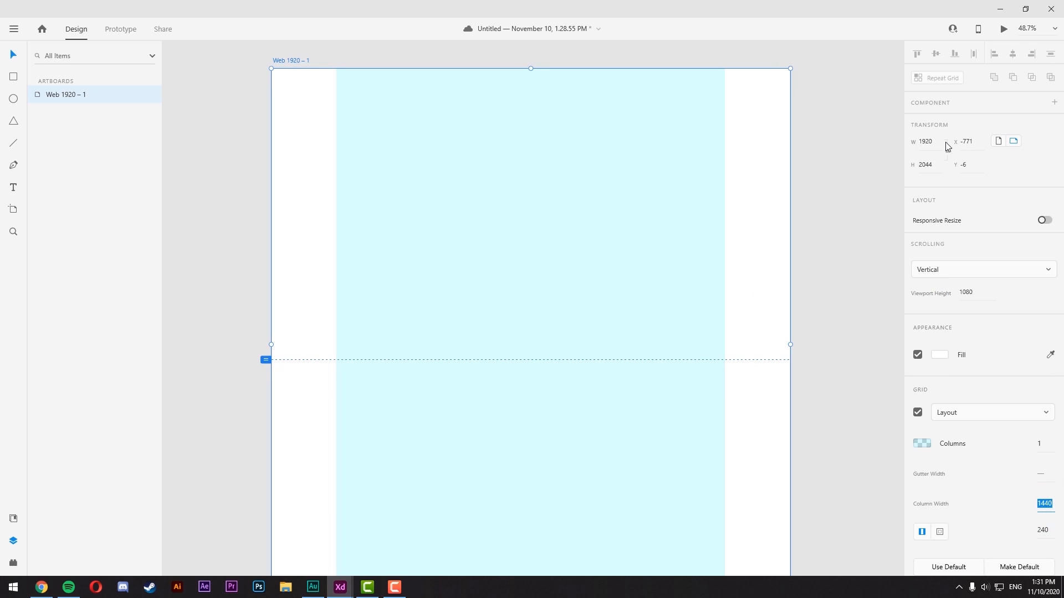
{"action": "left_click", "coordinate": [977, 293]}
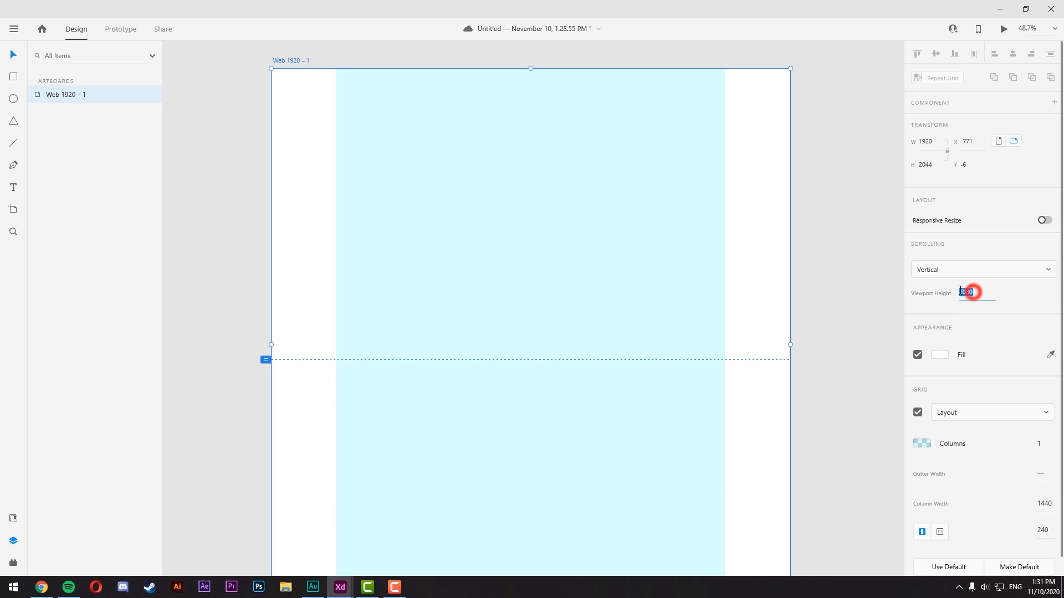
{"action": "type", "text": "900"}
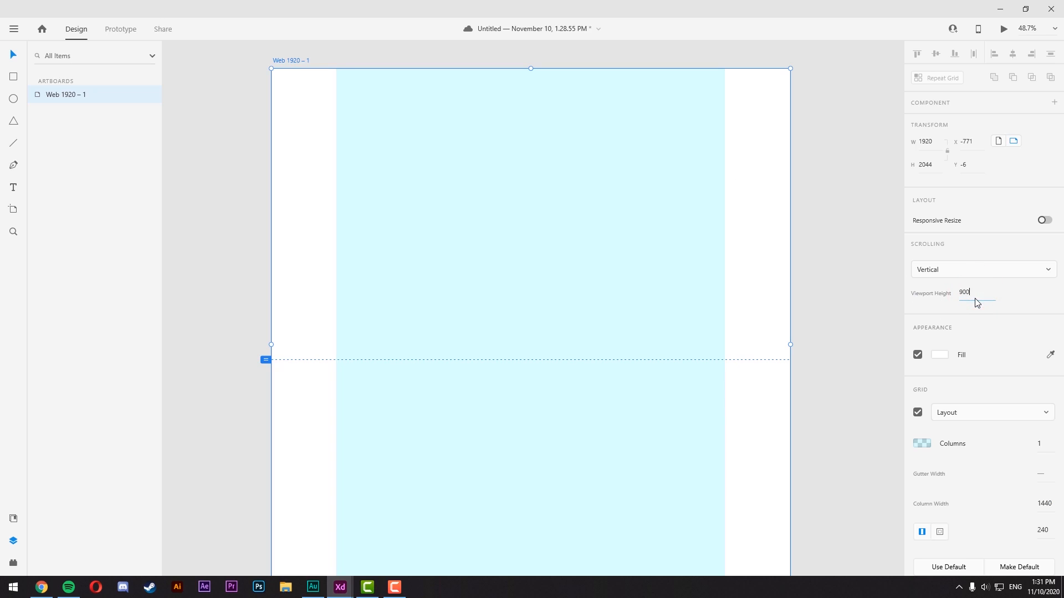
{"action": "key", "text": "Return"}
- Set the layout grid's column width to 1366 and the artboard's viewport height to 768
{"action": "left_click", "coordinate": [1051, 504]}
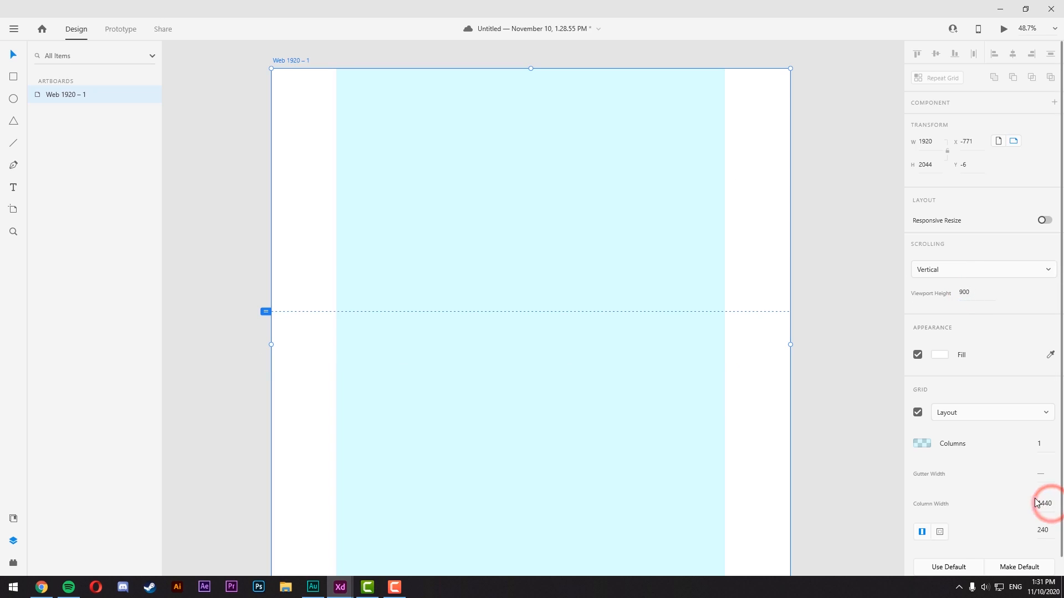
{"action": "left_click", "coordinate": [1052, 504]}
{"action": "type", "text": "1366"}
{"action": "key", "text": "Return"}
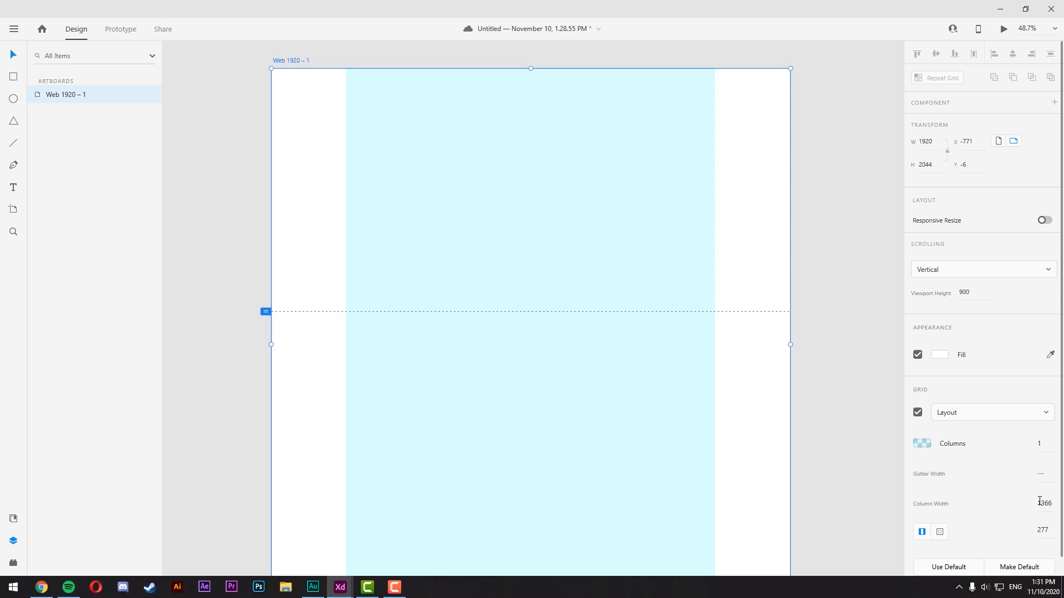
{"action": "left_click", "coordinate": [973, 293]}
{"action": "key", "text": "Return"}
- Set the layout grid's column width to 1280 and the artboard's viewport height to 720
{"action": "left_click", "coordinate": [1044, 503]}
{"action": "type", "text": "1280"}
{"action": "key", "text": "Return"}
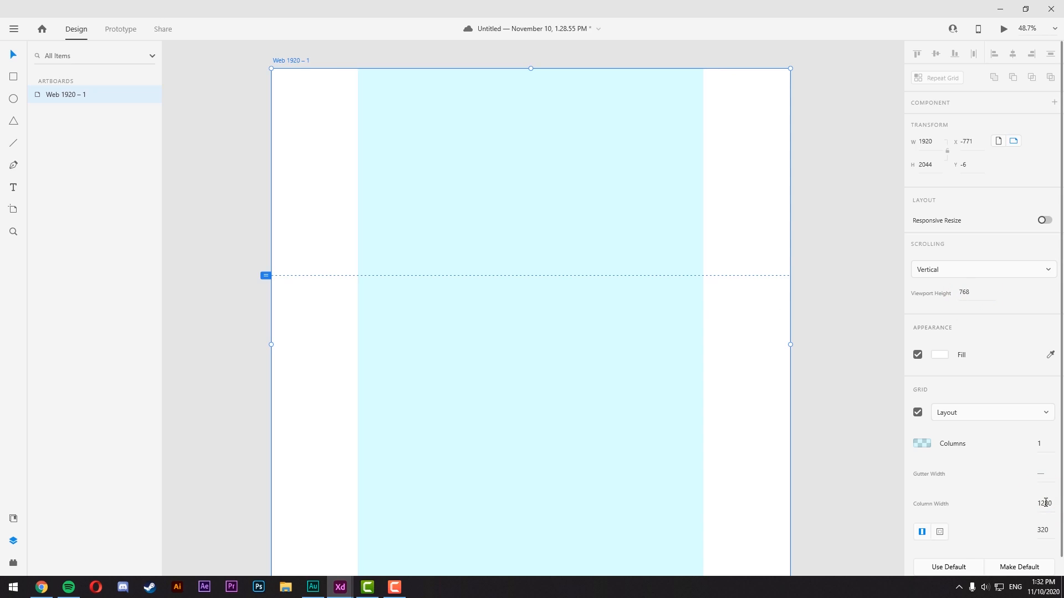
{"action": "left_click", "coordinate": [963, 294]}
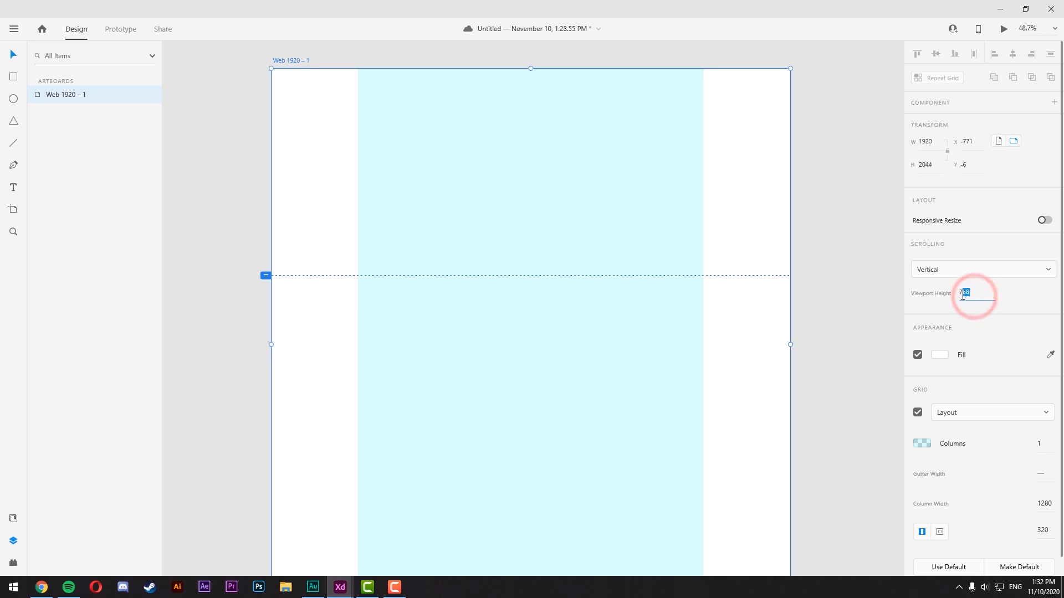
{"action": "type", "text": "20"}
{"action": "key", "text": "Return"}
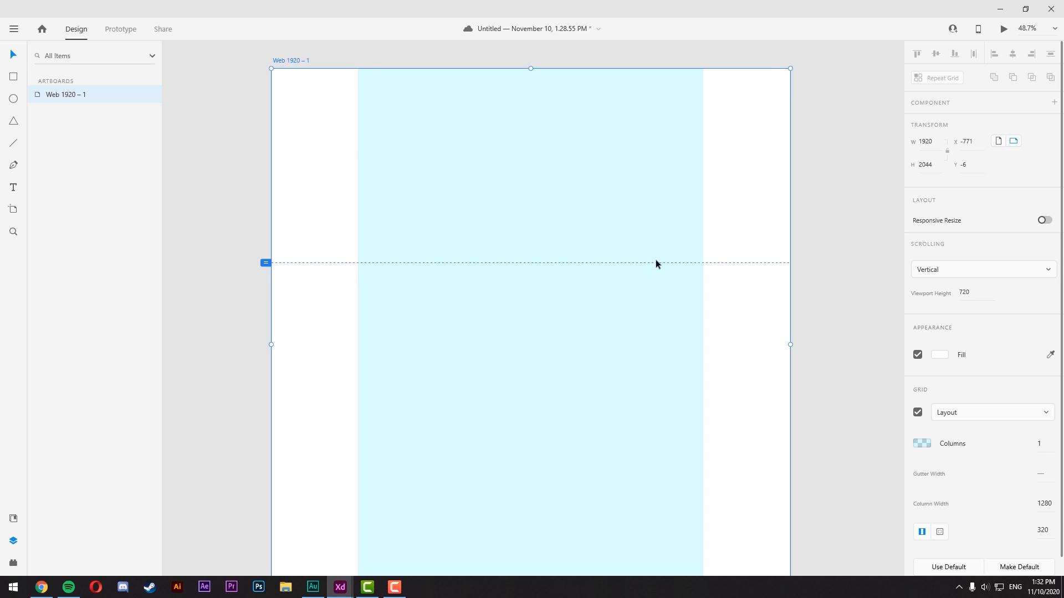
{"action": "scroll", "coordinate": [580, 94], "scroll_direction": "up", "scroll_amount": 1, "text": "ctrl"}
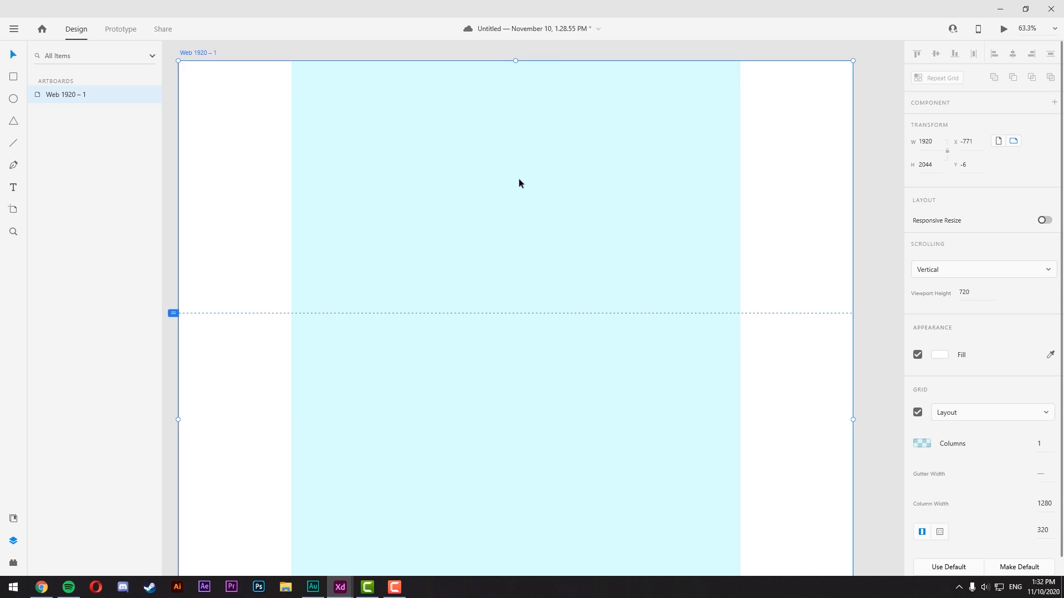
{"action": "scroll", "coordinate": [519, 178], "scroll_direction": "up", "scroll_amount": 1}
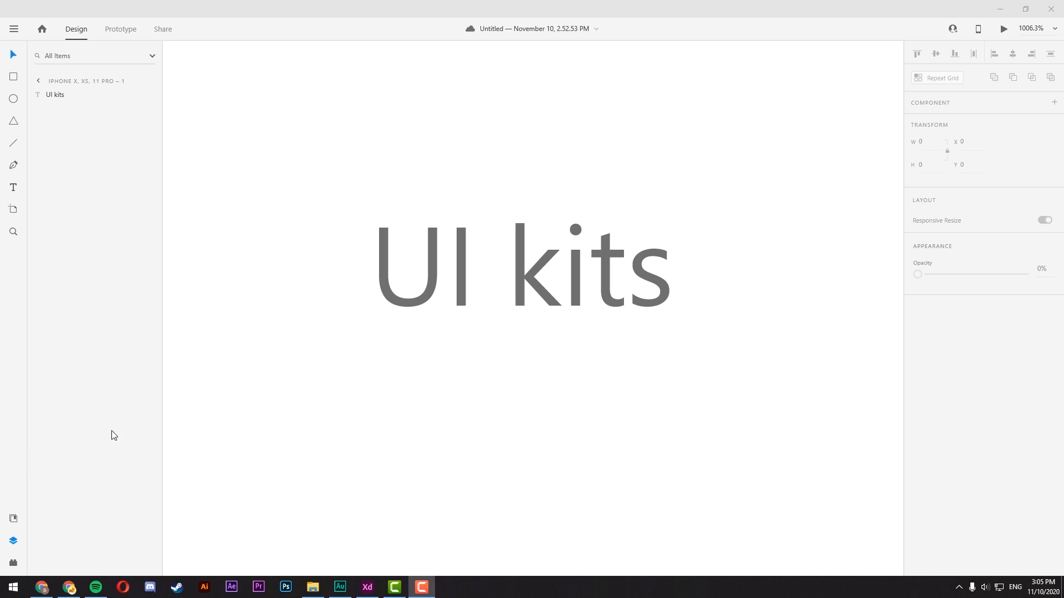
- In the UI kits document, open the web page for getting the Apple iOS UI kit
{"action": "scroll", "coordinate": [545, 320], "scroll_direction": "down", "scroll_amount": 5}
{"action": "scroll", "coordinate": [544, 324], "scroll_direction": "down", "scroll_amount": 5}
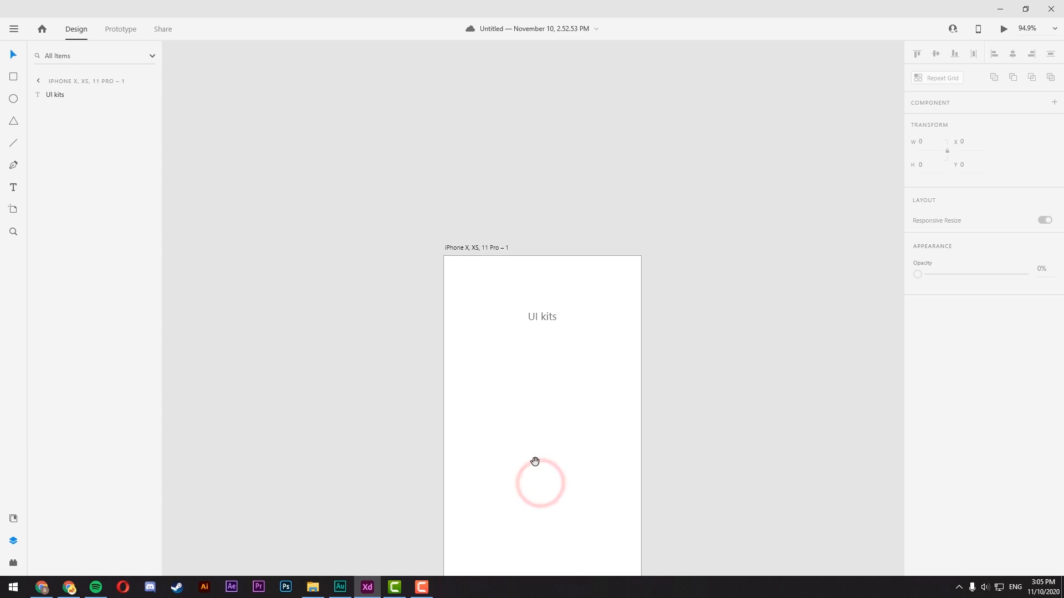
{"action": "left_click_drag", "start_coordinate": [534, 463], "coordinate": [511, 303]}
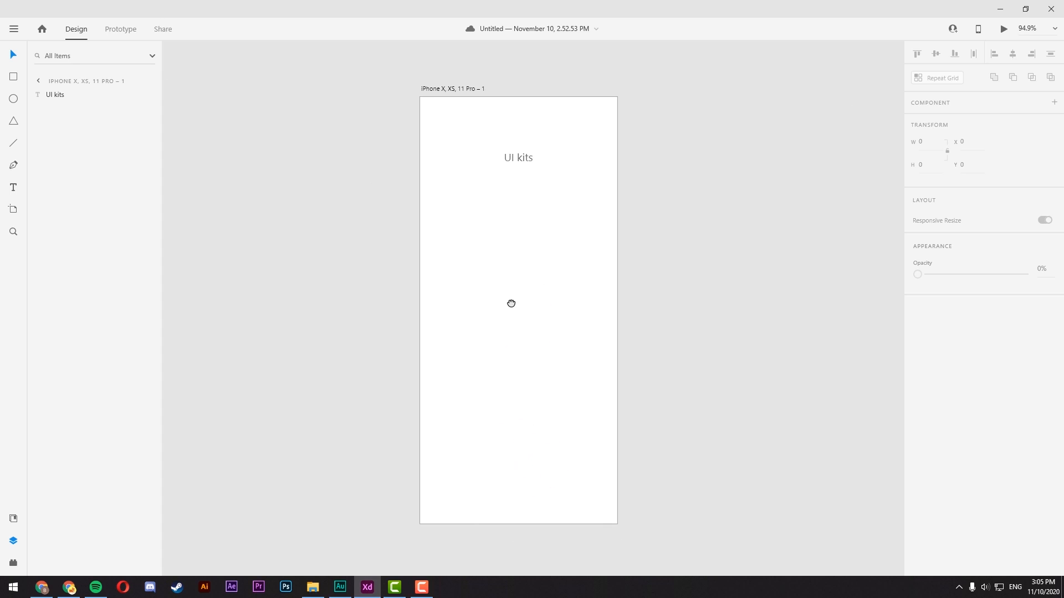
{"action": "left_click_drag", "start_coordinate": [512, 369], "coordinate": [519, 367]}
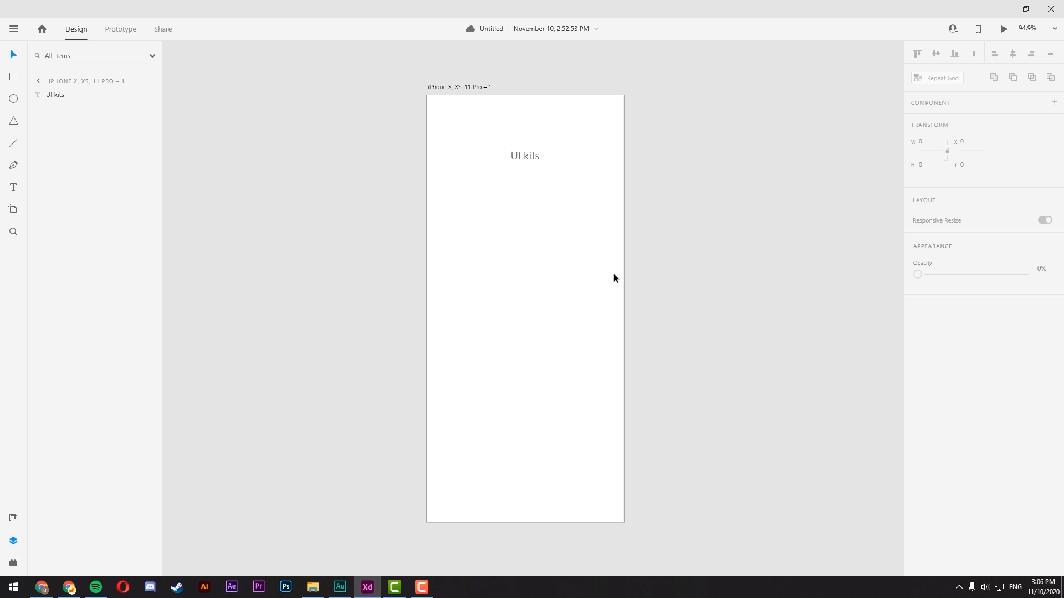
{"action": "left_click", "coordinate": [14, 29]}
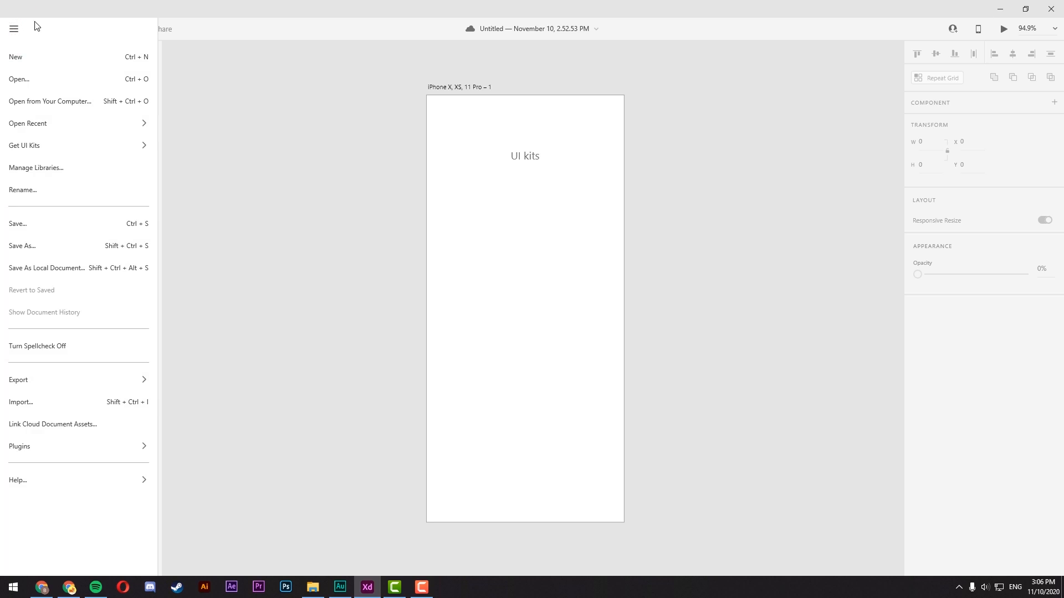
{"action": "mouse_move", "coordinate": [143, 149]}
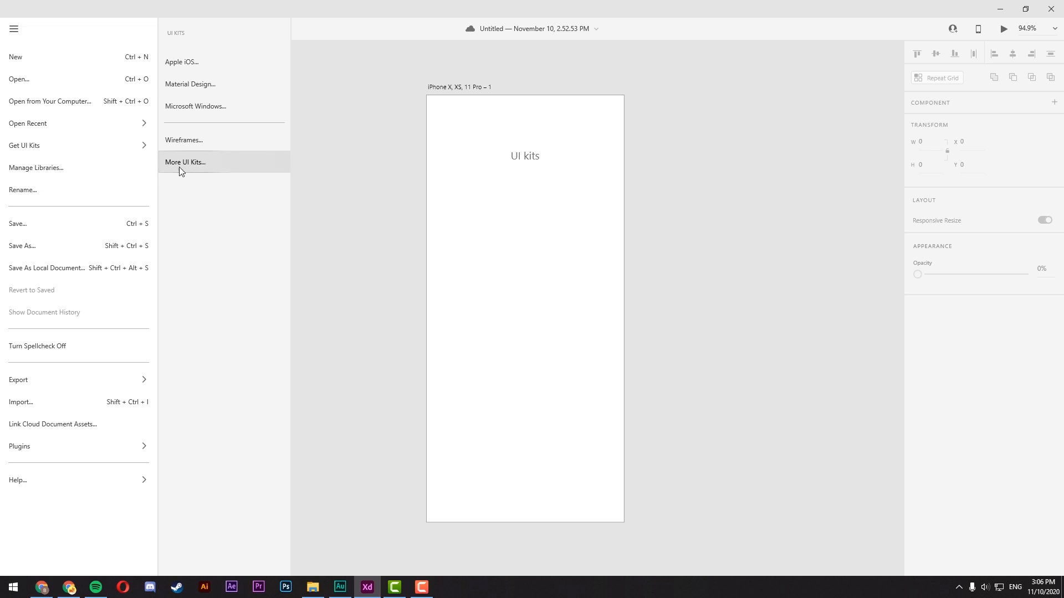
{"action": "left_click", "coordinate": [218, 66]}
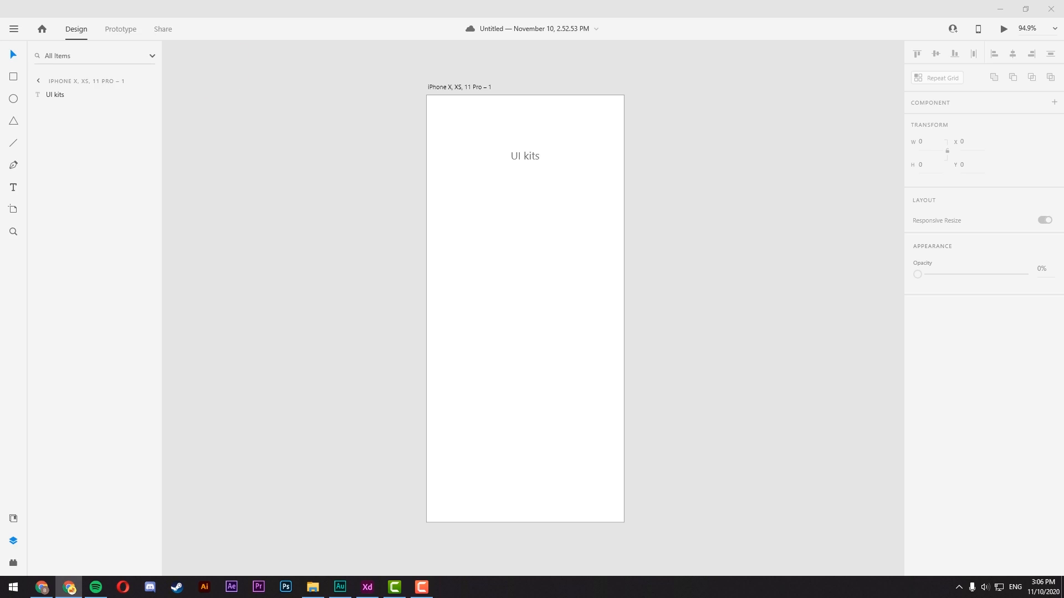
{"action": "left_click_drag", "start_coordinate": [0, 191], "coordinate": [357, 1]}
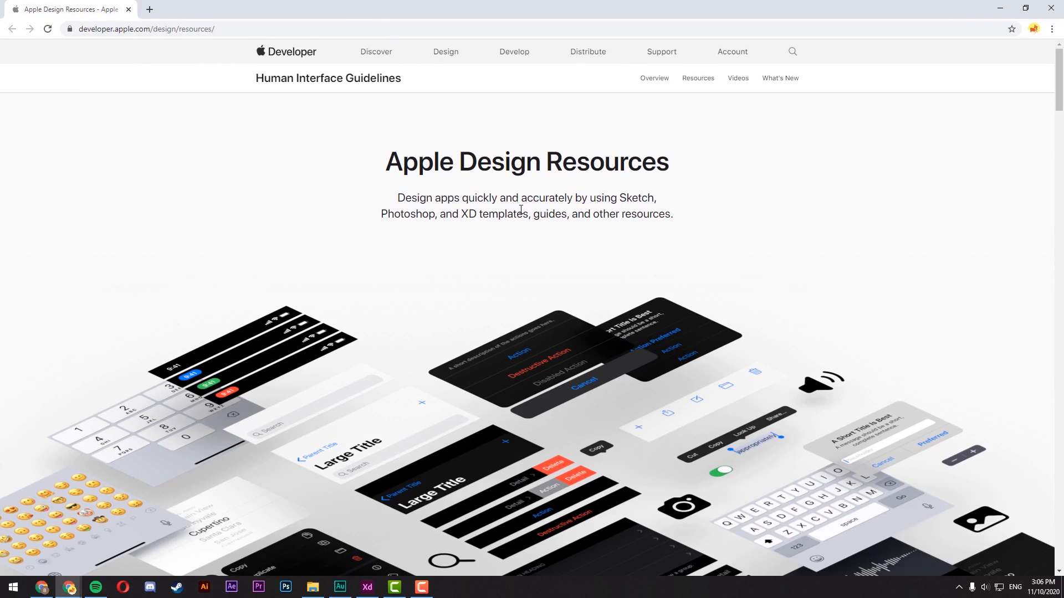
- Download the iOS 13 resources for Adobe XD from Apple Design Resources and try to open the downloaded file directly
{"action": "scroll", "coordinate": [527, 205], "scroll_direction": "down", "scroll_amount": 3}
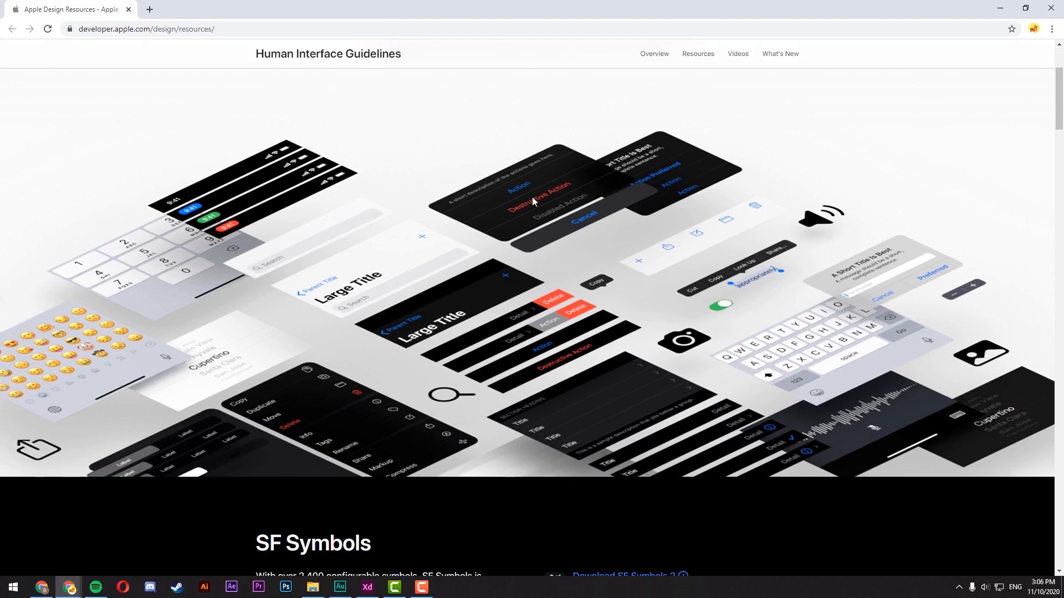
{"action": "scroll", "coordinate": [532, 198], "scroll_direction": "down", "scroll_amount": 7}
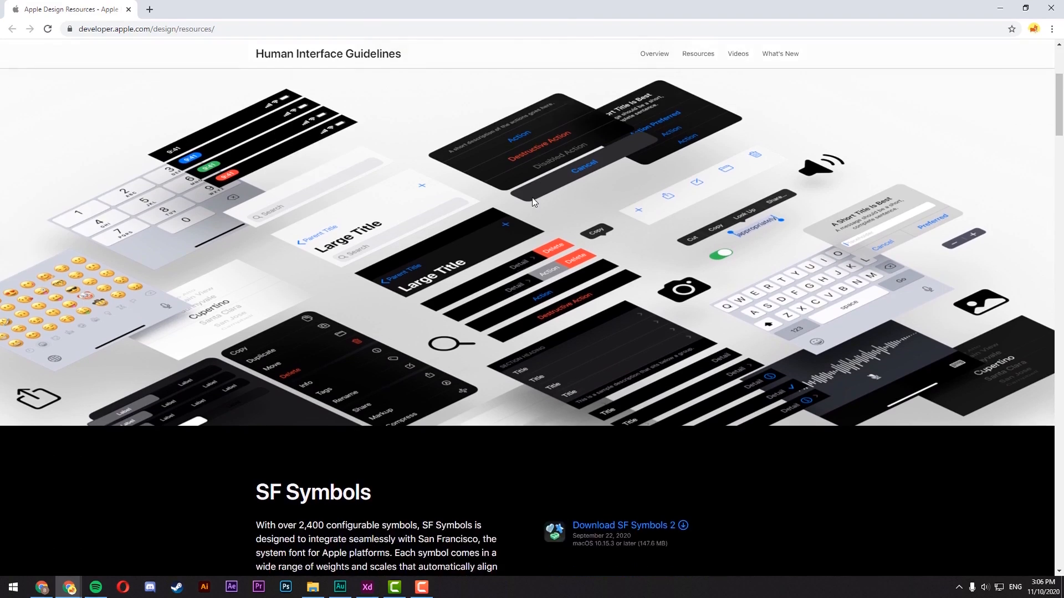
{"action": "scroll", "coordinate": [534, 203], "scroll_direction": "down", "scroll_amount": 4}
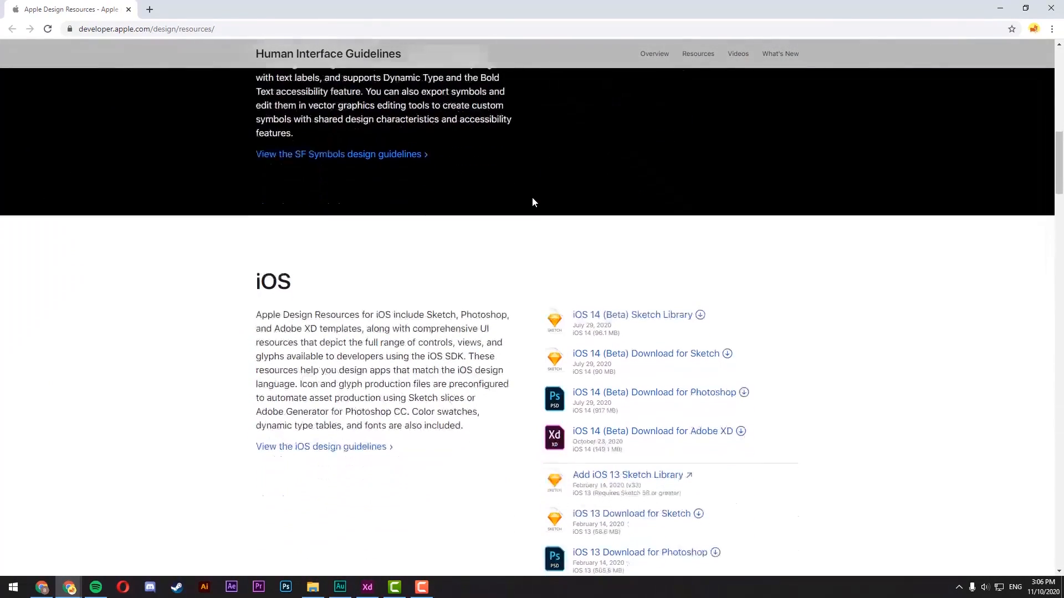
{"action": "scroll", "coordinate": [404, 314], "scroll_direction": "down", "scroll_amount": 1}
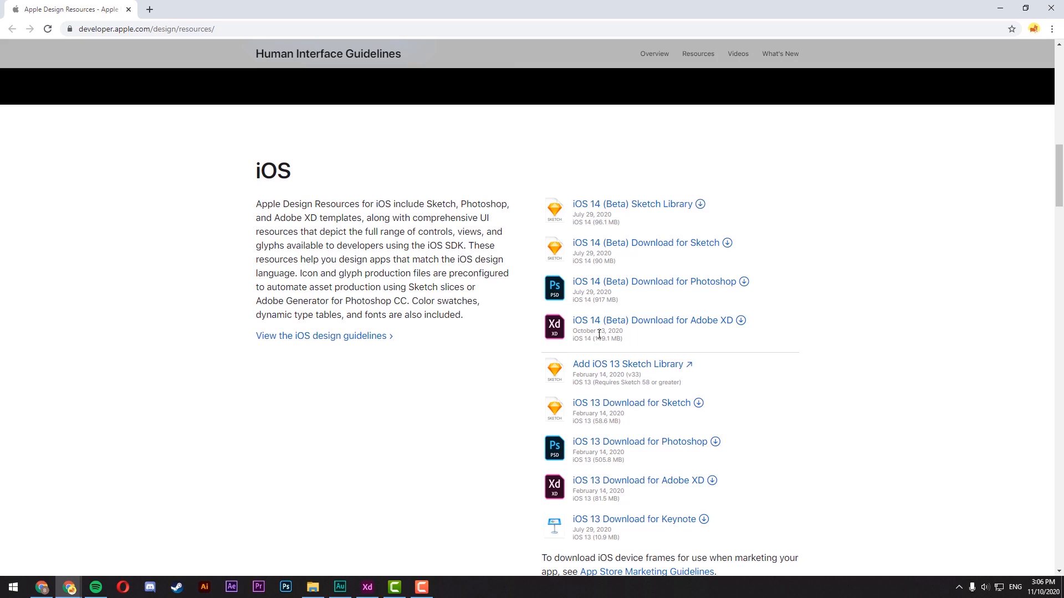
{"action": "double_click", "coordinate": [598, 331]}
{"action": "left_click", "coordinate": [616, 331]}
{"action": "scroll", "coordinate": [620, 337], "scroll_direction": "down", "scroll_amount": 1}
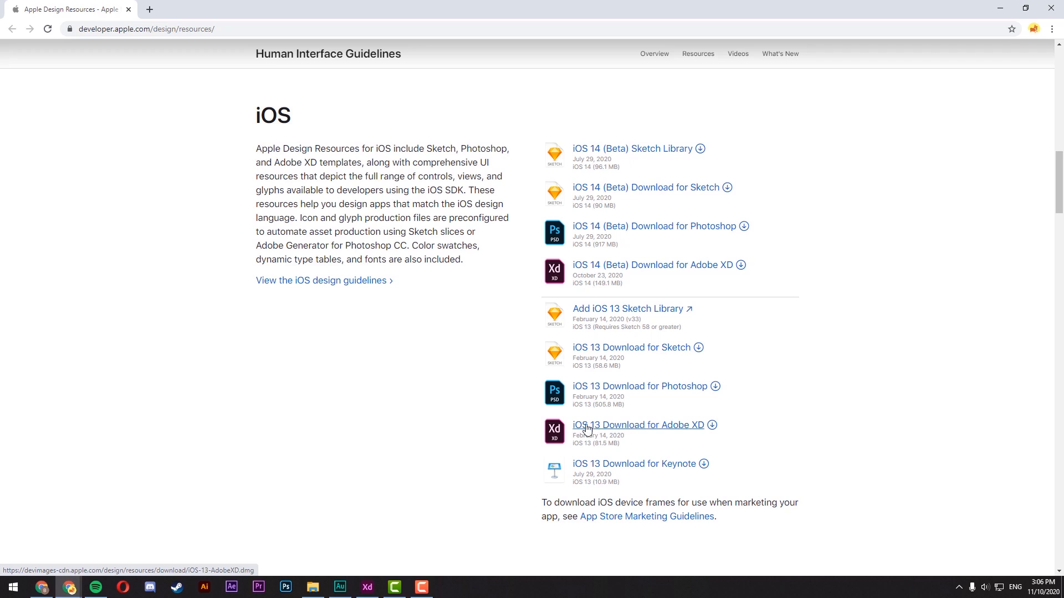
{"action": "left_click", "coordinate": [652, 429]}
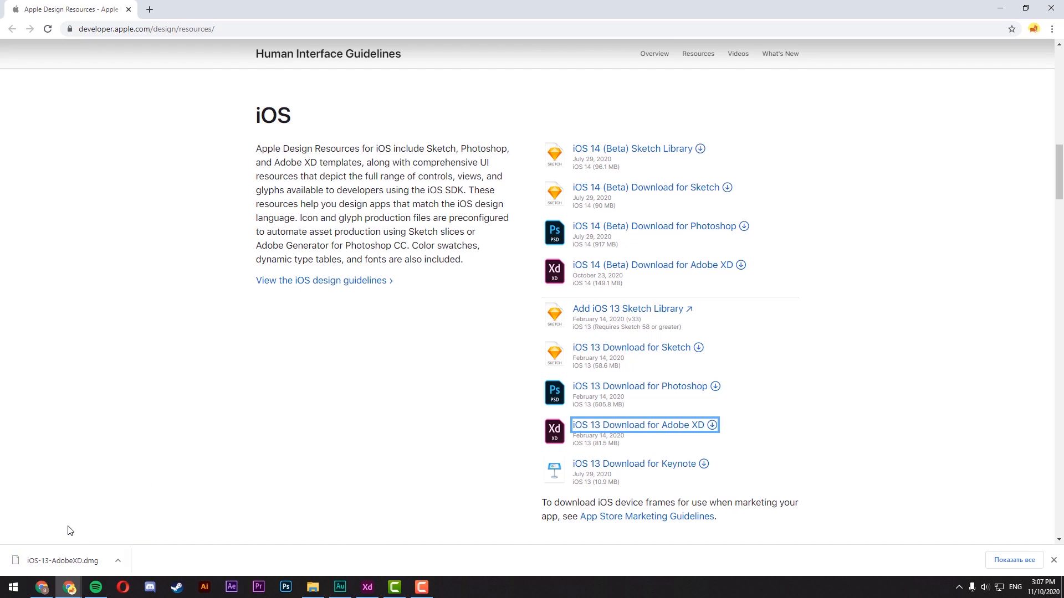
{"action": "left_click", "coordinate": [73, 557]}
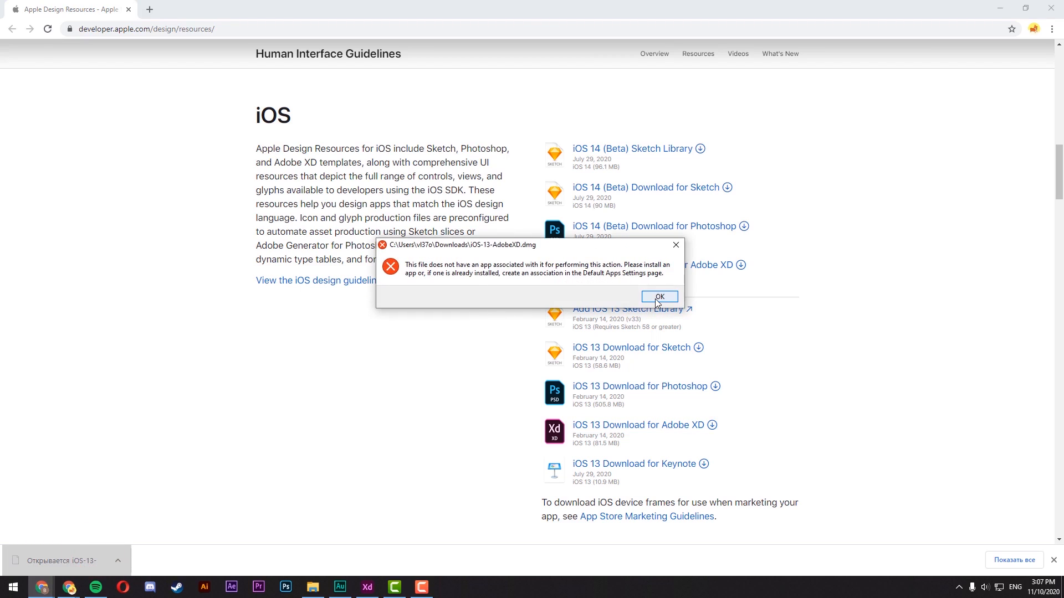
{"action": "left_click", "coordinate": [657, 298]}
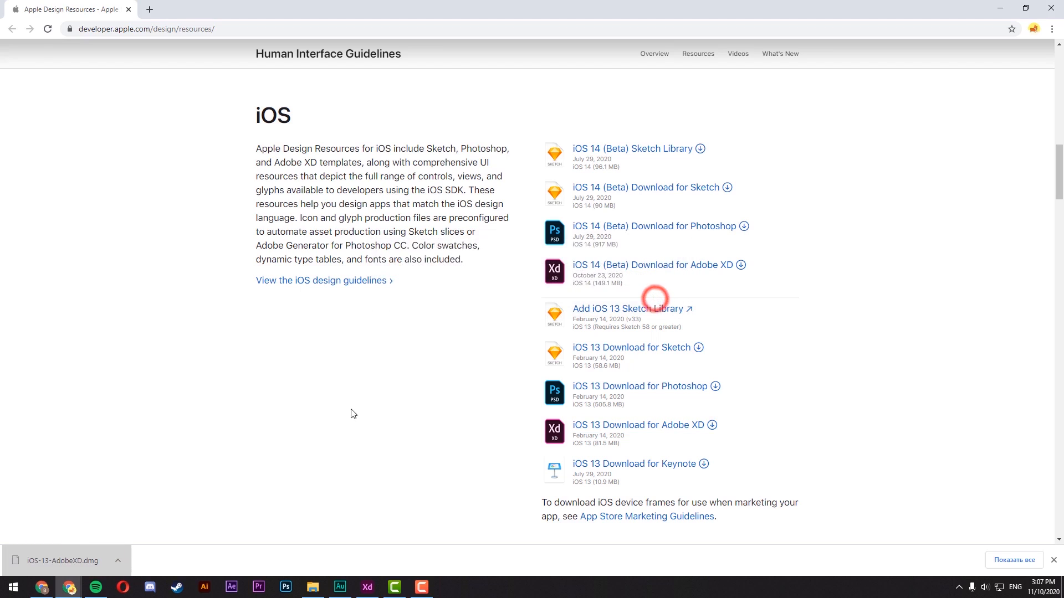
- Switch to File Explorer, open iOS-13-AdobeXD.dmg as a 7-Zip archive and go to its iOS-13-XD\iOS 13 Adobe XD folder
{"action": "left_click", "coordinate": [313, 586]}
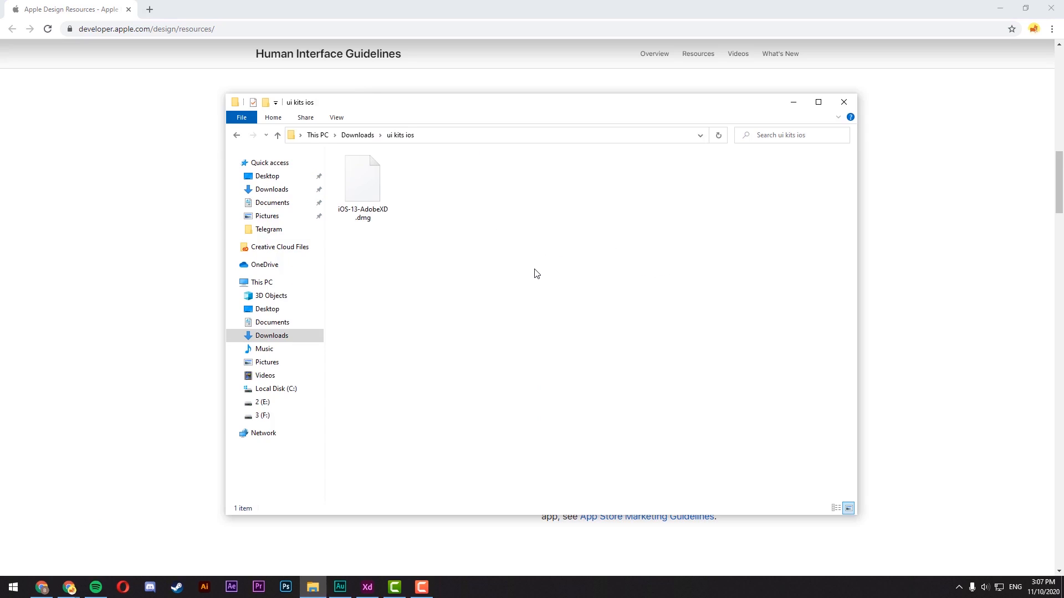
{"action": "right_click", "coordinate": [371, 181]}
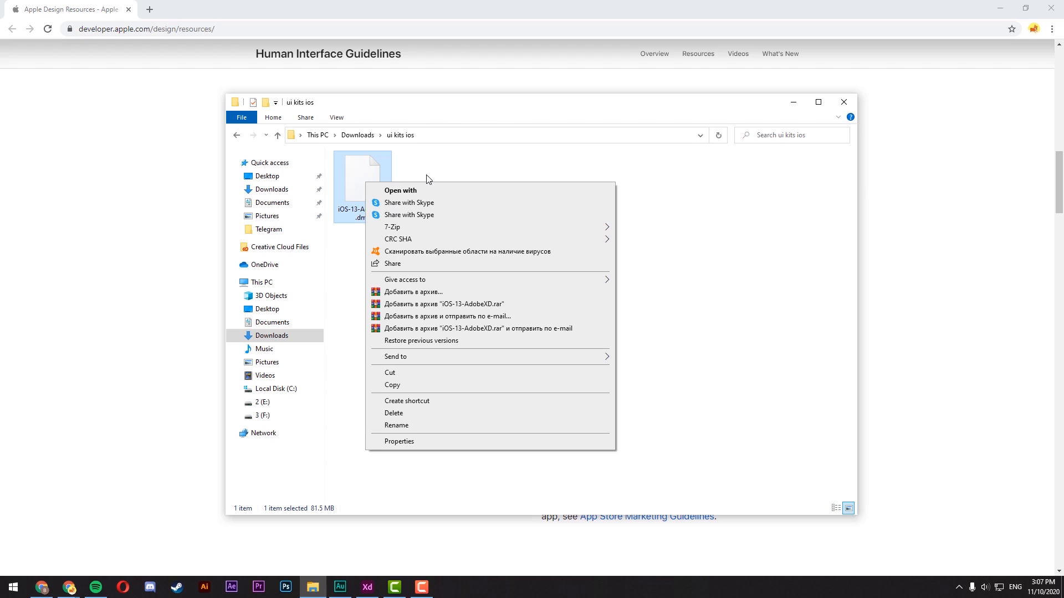
{"action": "mouse_move", "coordinate": [395, 229]}
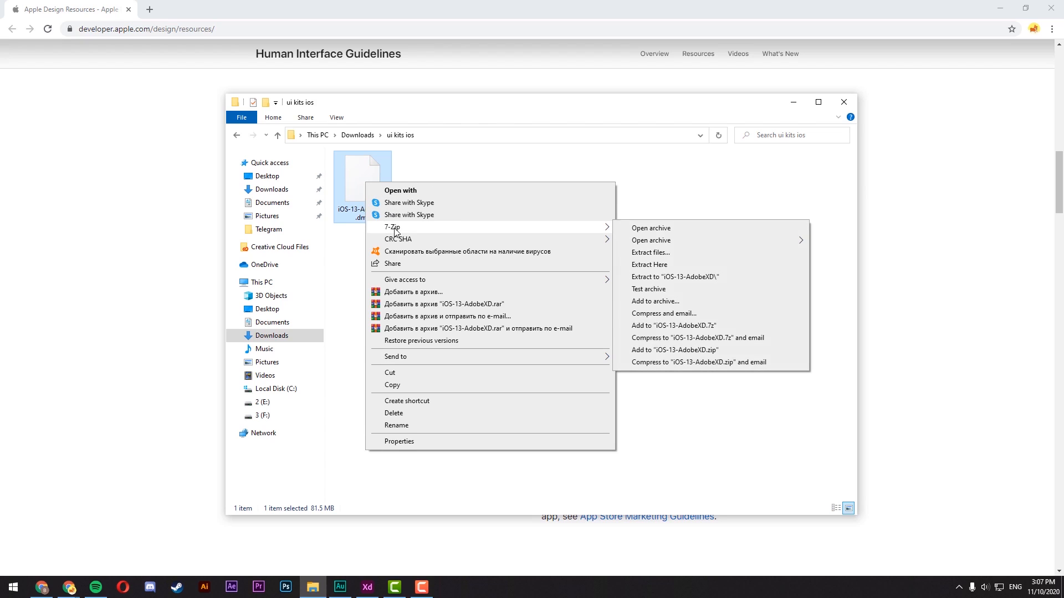
{"action": "left_click", "coordinate": [643, 233]}
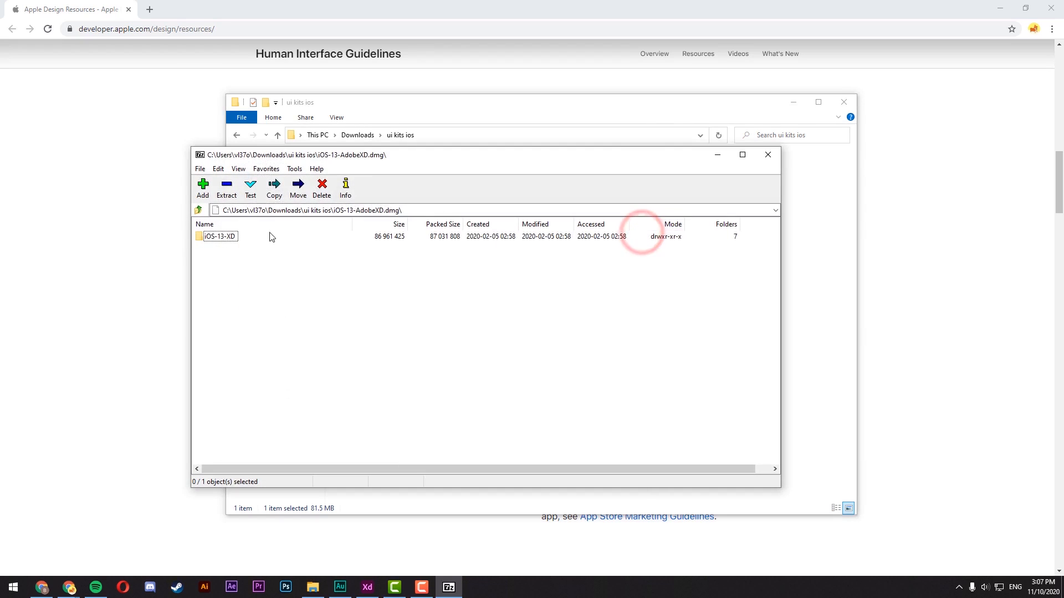
{"action": "left_click", "coordinate": [222, 237]}
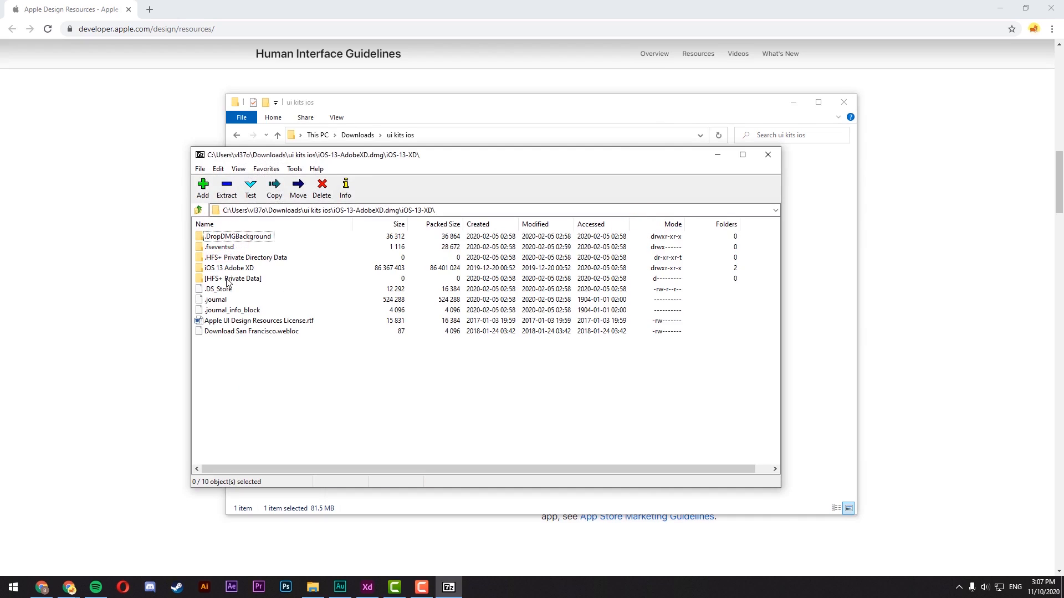
{"action": "double_click", "coordinate": [226, 268]}
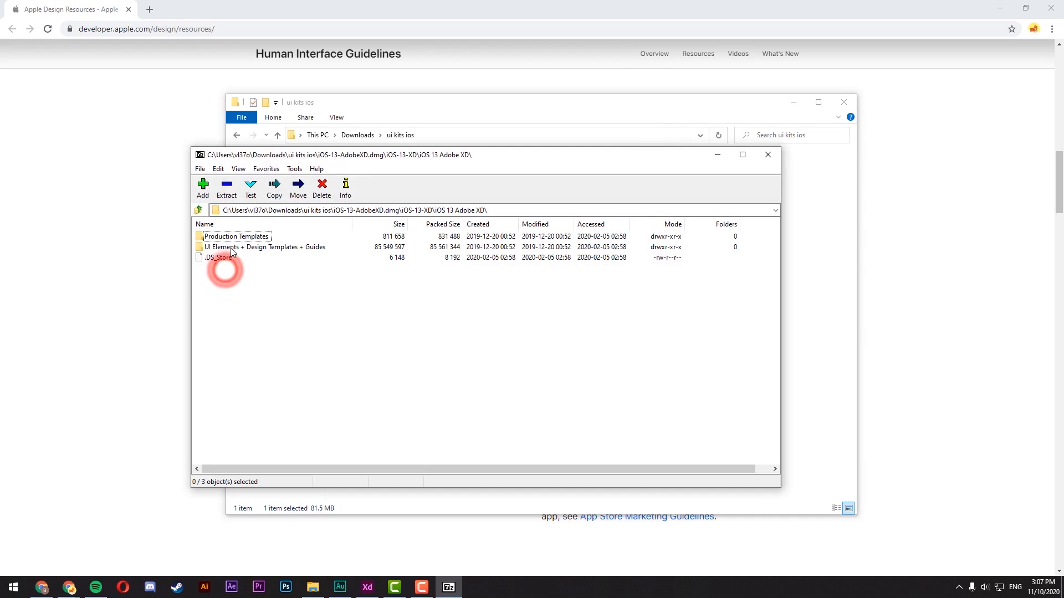
- Extract the Production Templates and UI Elements + Design Templates + Guides folders into the ui kits ios folder and close the archive
{"action": "left_click_drag", "start_coordinate": [293, 155], "coordinate": [669, 143]}
{"action": "left_click", "coordinate": [612, 224]}
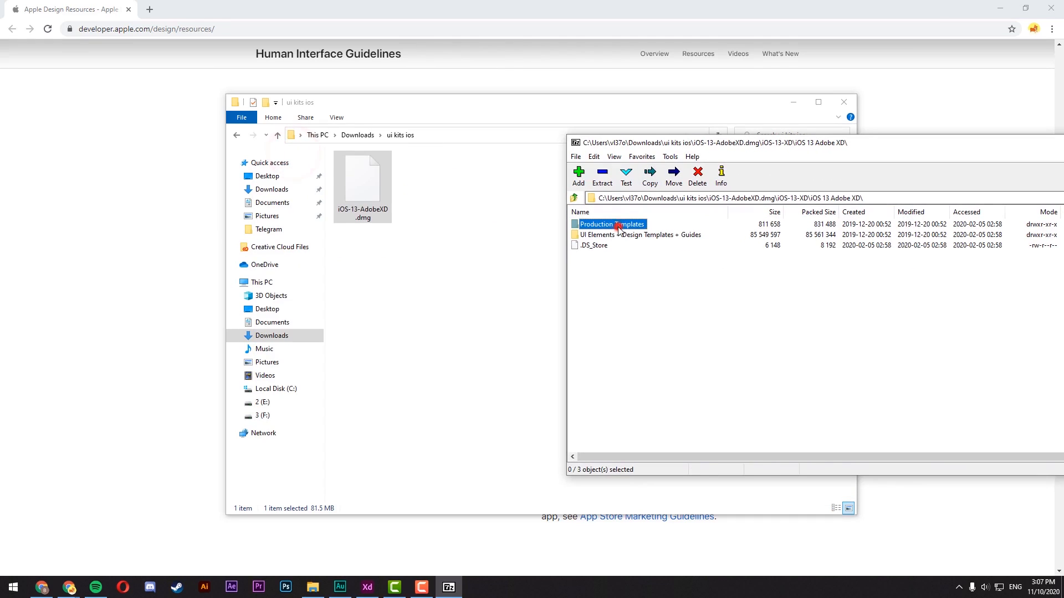
{"action": "left_click", "coordinate": [619, 235], "text": "shift"}
{"action": "left_click_drag", "start_coordinate": [620, 236], "coordinate": [454, 241]}
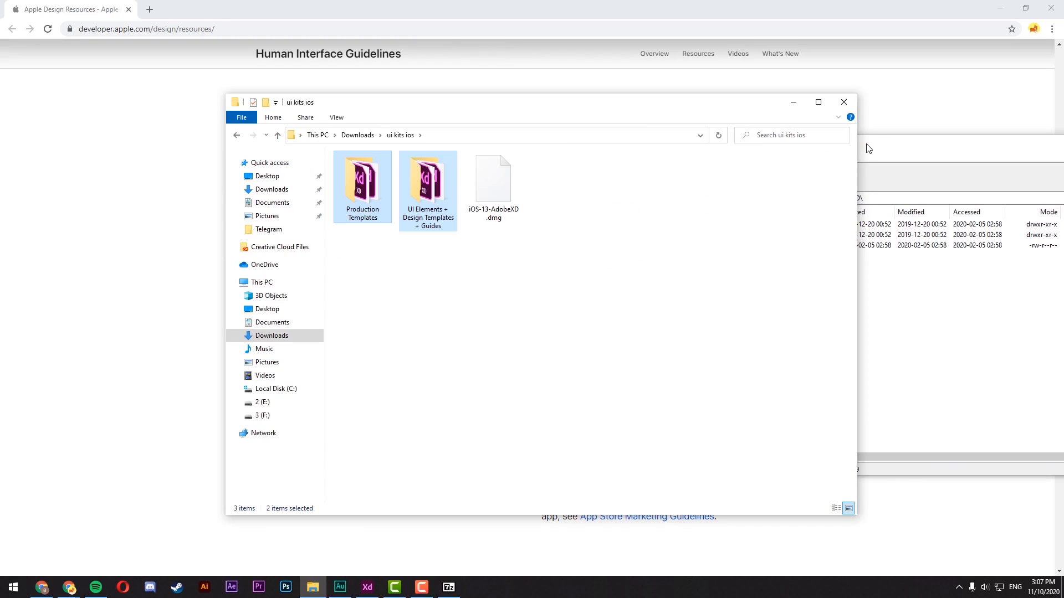
{"action": "left_click_drag", "start_coordinate": [866, 143], "coordinate": [568, 147]}
{"action": "left_click", "coordinate": [843, 143]}
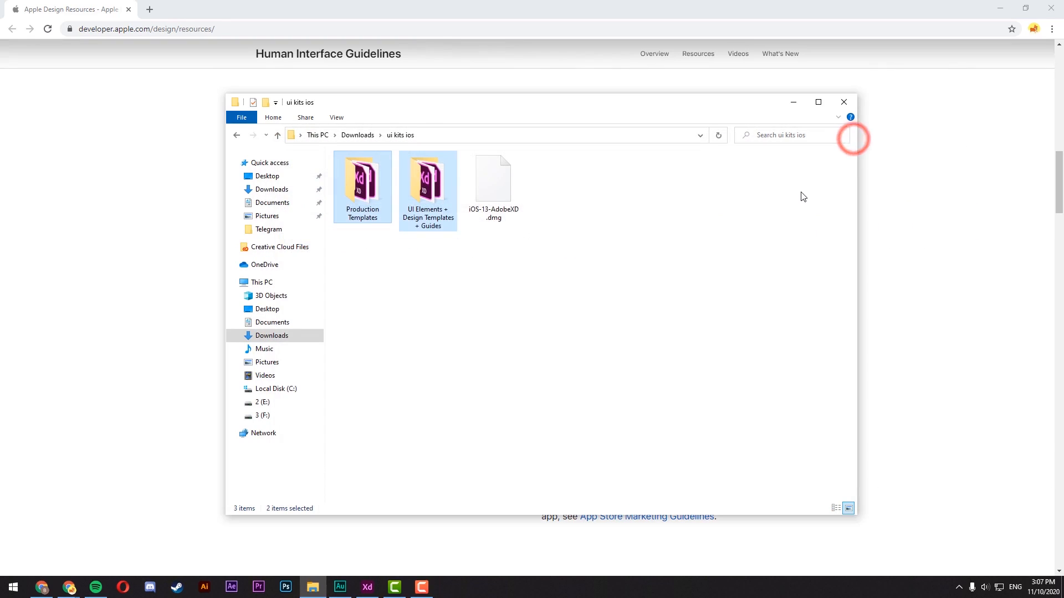
- Check the Production Templates folder, open UIElements+DesignTemplates+Guides-iPhone from the UI Elements + Design Templates + Guides folder in Adobe XD and maximize its window
{"action": "left_click", "coordinate": [381, 235]}
{"action": "double_click", "coordinate": [374, 217]}
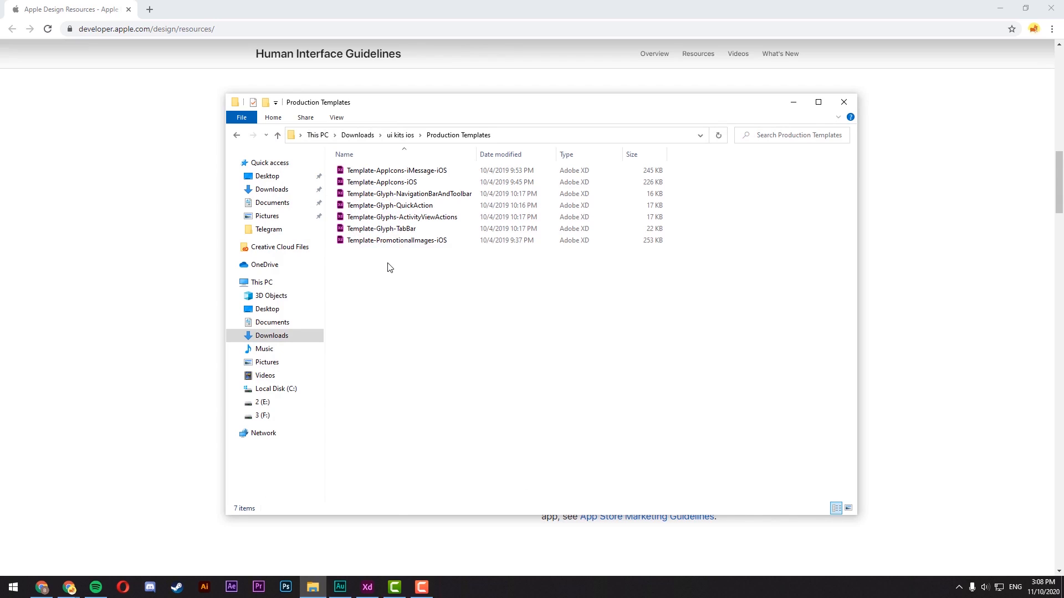
{"action": "left_click", "coordinate": [278, 135]}
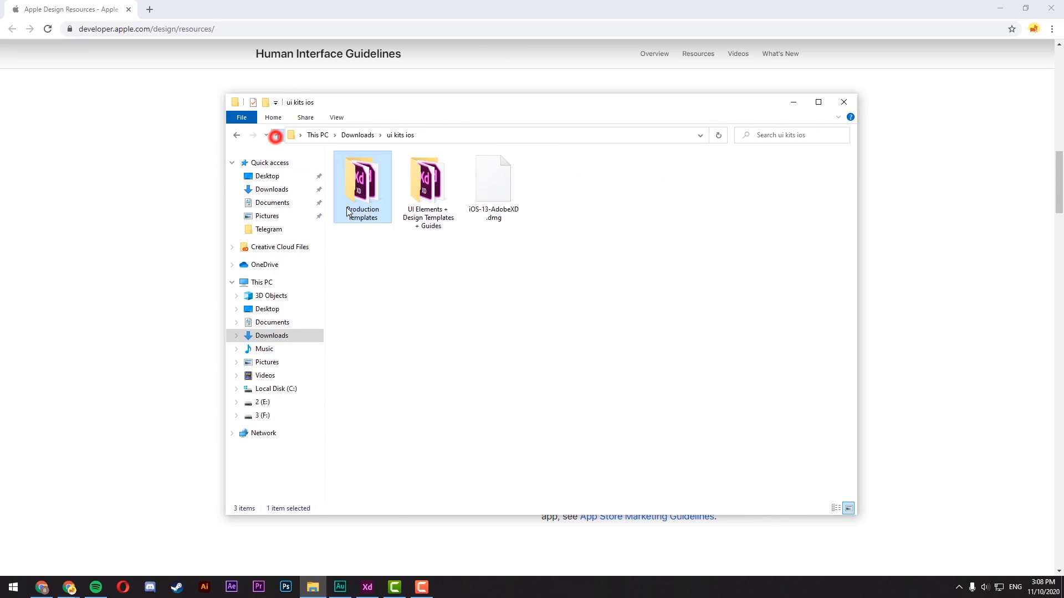
{"action": "double_click", "coordinate": [413, 208]}
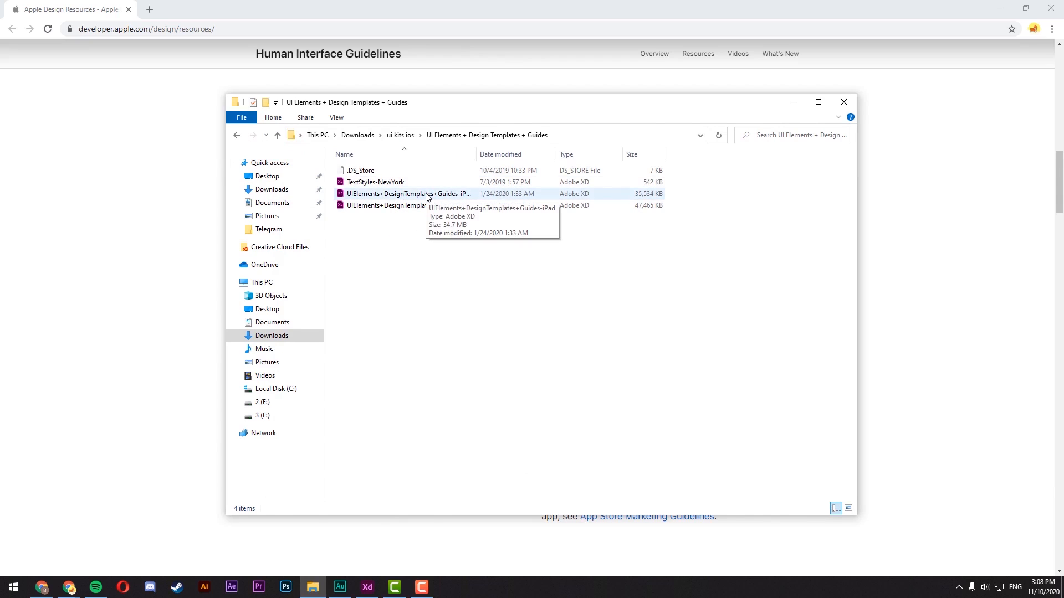
{"action": "double_click", "coordinate": [442, 208]}
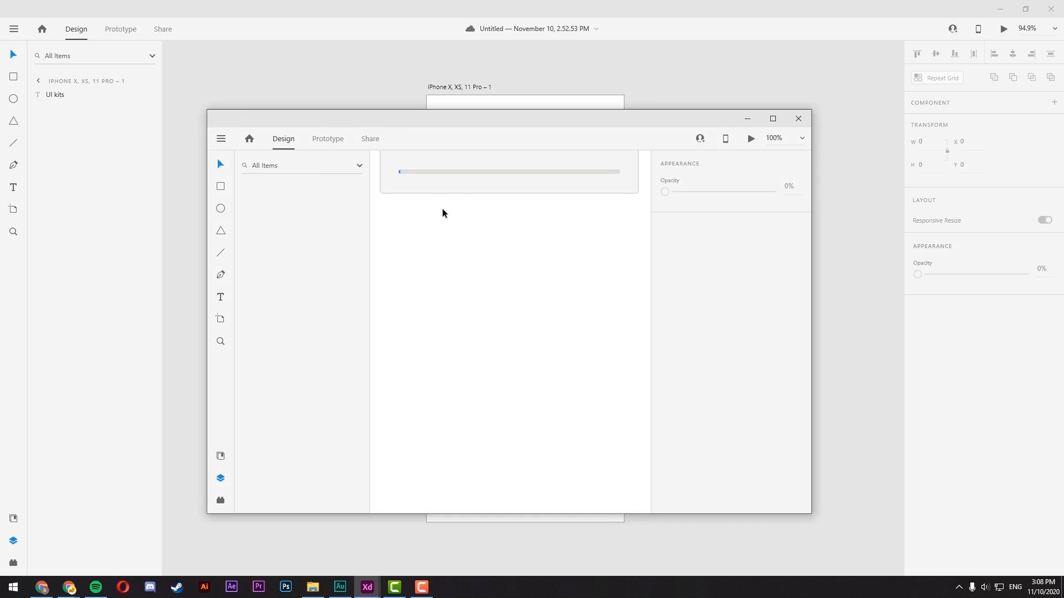
{"action": "left_click", "coordinate": [773, 119]}
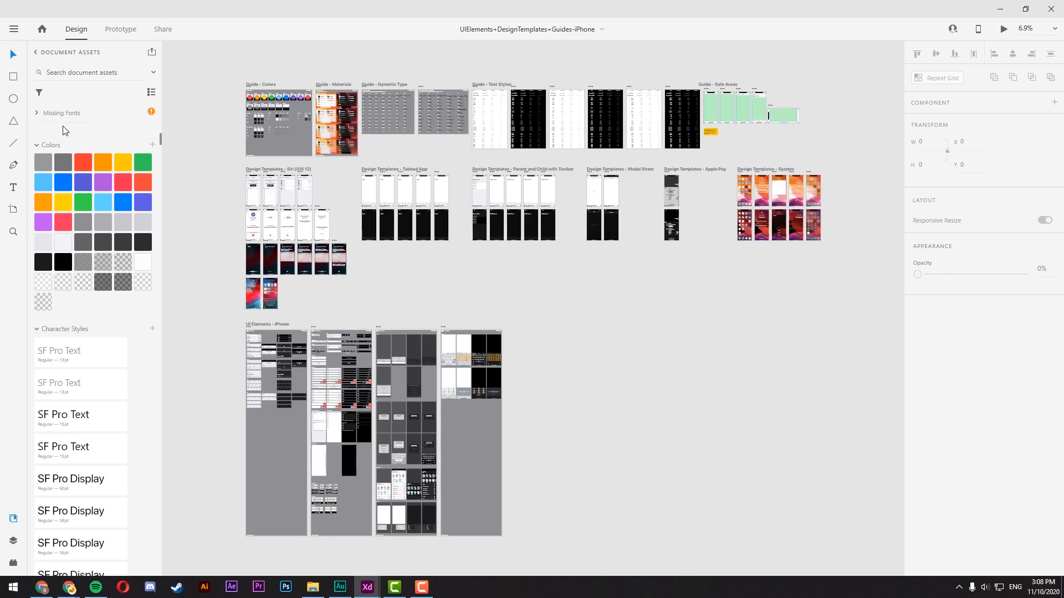
- Review the kit's colors and character styles in the document assets and collapse the Colors, Character Styles and Components sections
{"action": "scroll", "coordinate": [72, 324], "scroll_direction": "down", "scroll_amount": 10}
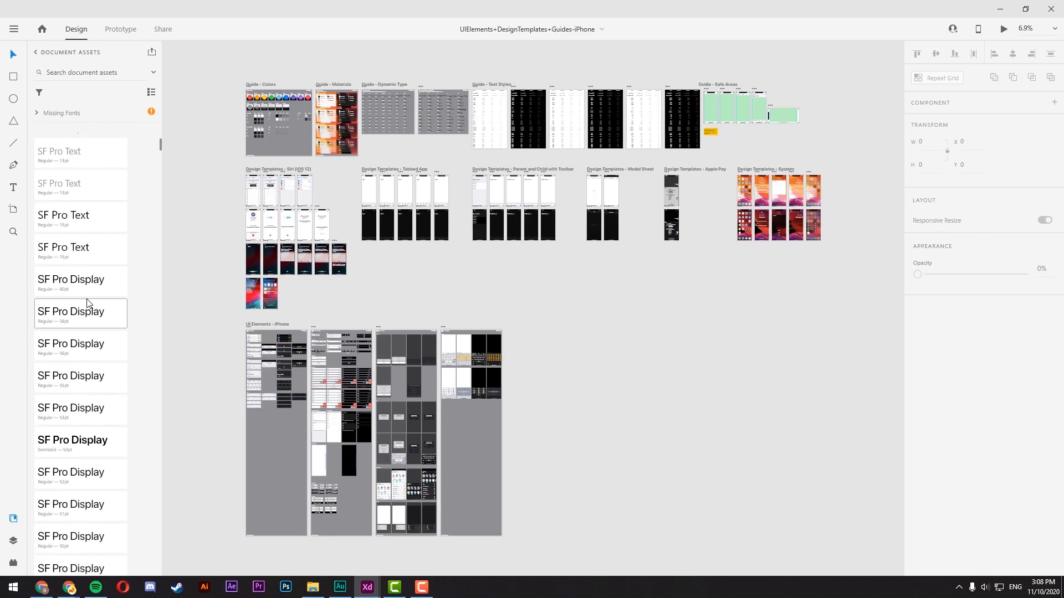
{"action": "scroll", "coordinate": [88, 299], "scroll_direction": "down", "scroll_amount": 15}
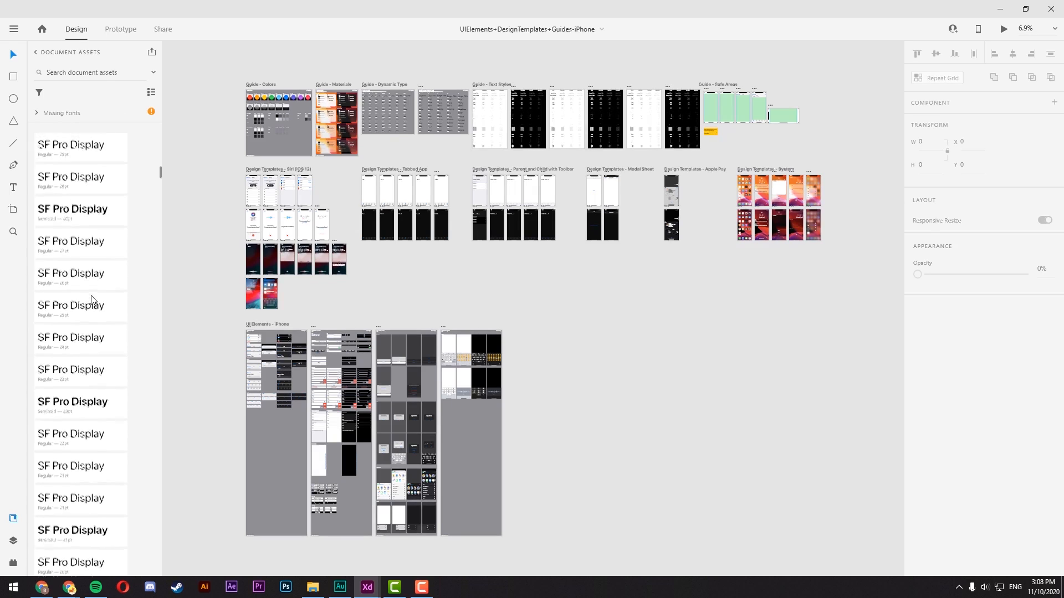
{"action": "scroll", "coordinate": [123, 185], "scroll_direction": "up", "scroll_amount": 10}
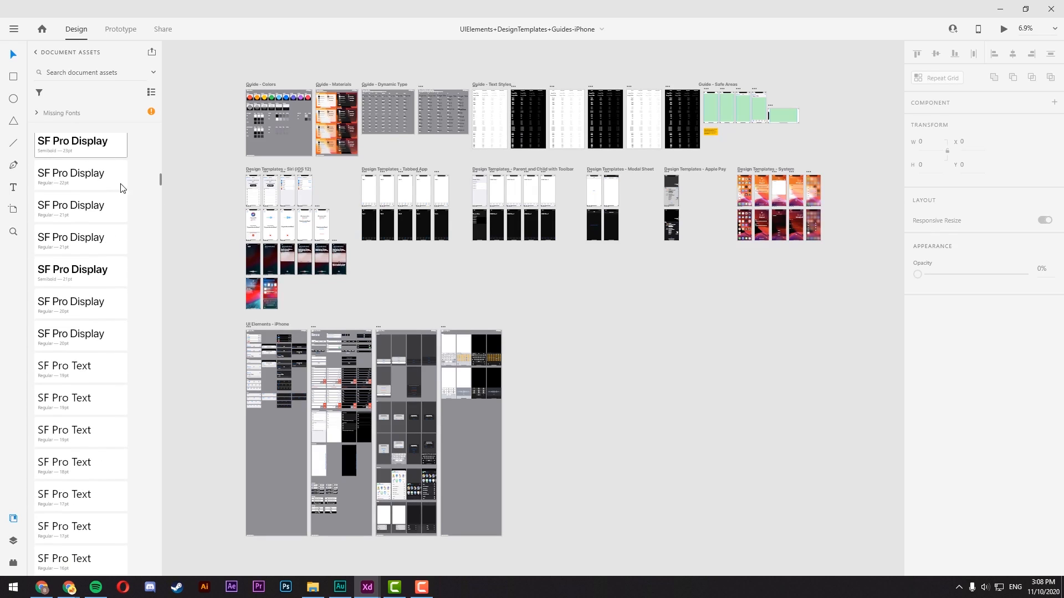
{"action": "scroll", "coordinate": [120, 213], "scroll_direction": "up", "scroll_amount": 10}
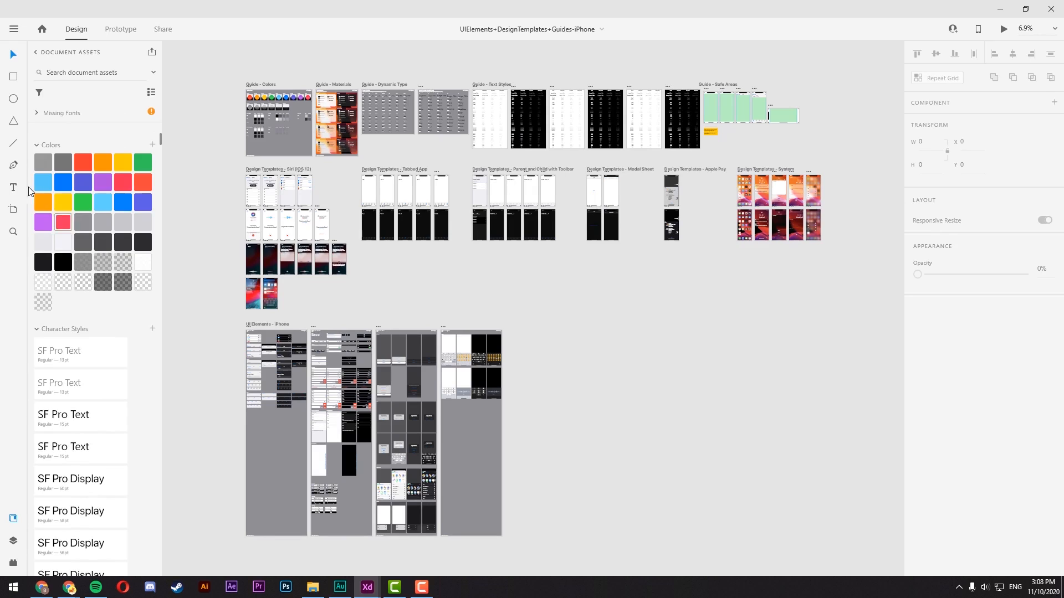
{"action": "left_click", "coordinate": [37, 145]}
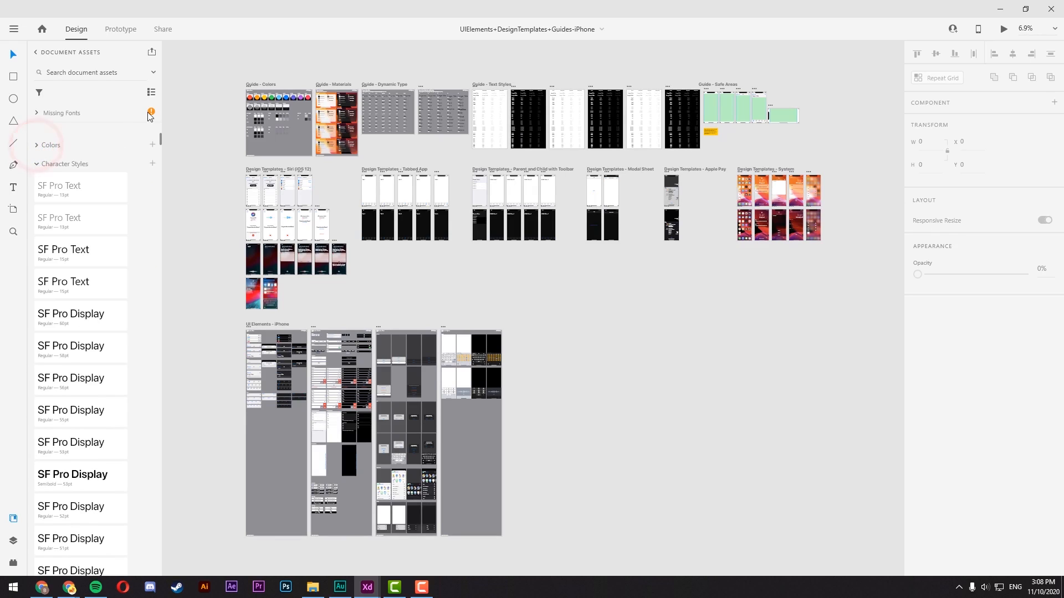
{"action": "left_click", "coordinate": [37, 164]}
{"action": "left_click", "coordinate": [38, 183]}
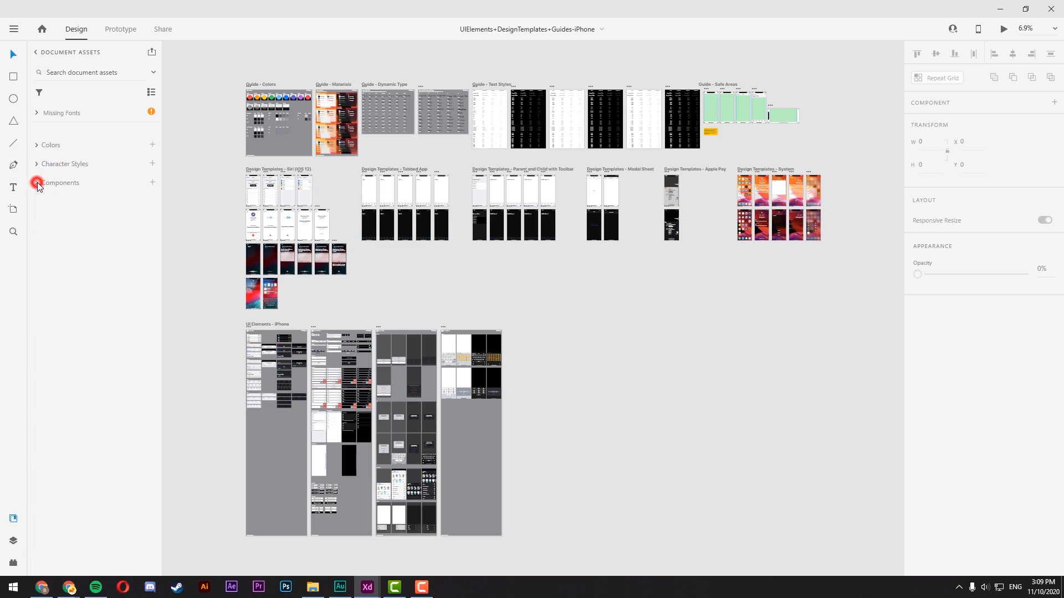
- Show the document's layers and inspect the iPhone - Portrait - Status Bar Only artboard in Guide - Safe Areas up close
{"action": "left_click", "coordinate": [20, 539]}
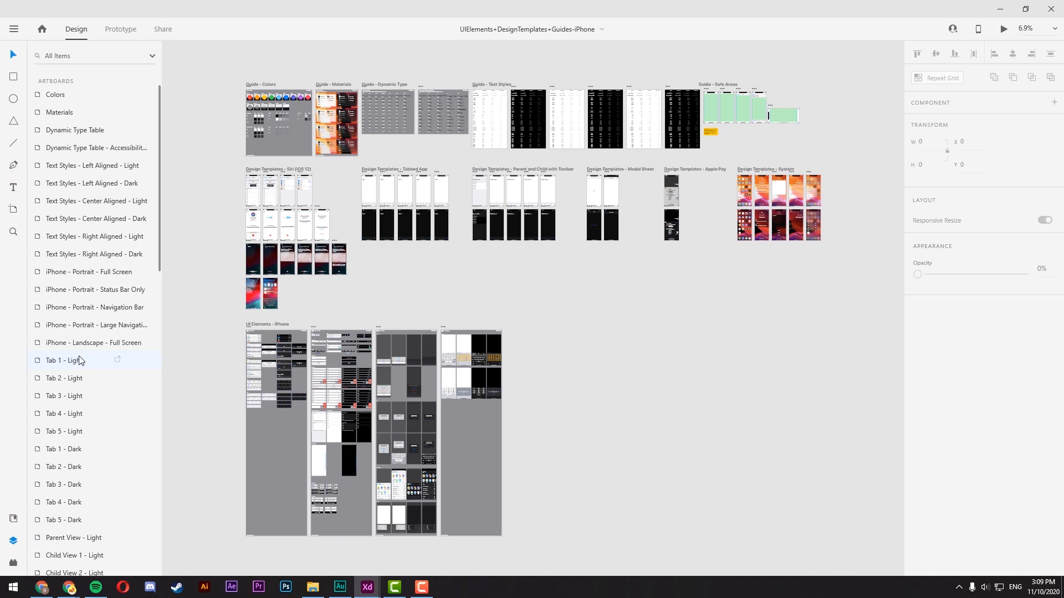
{"action": "left_click", "coordinate": [730, 114]}
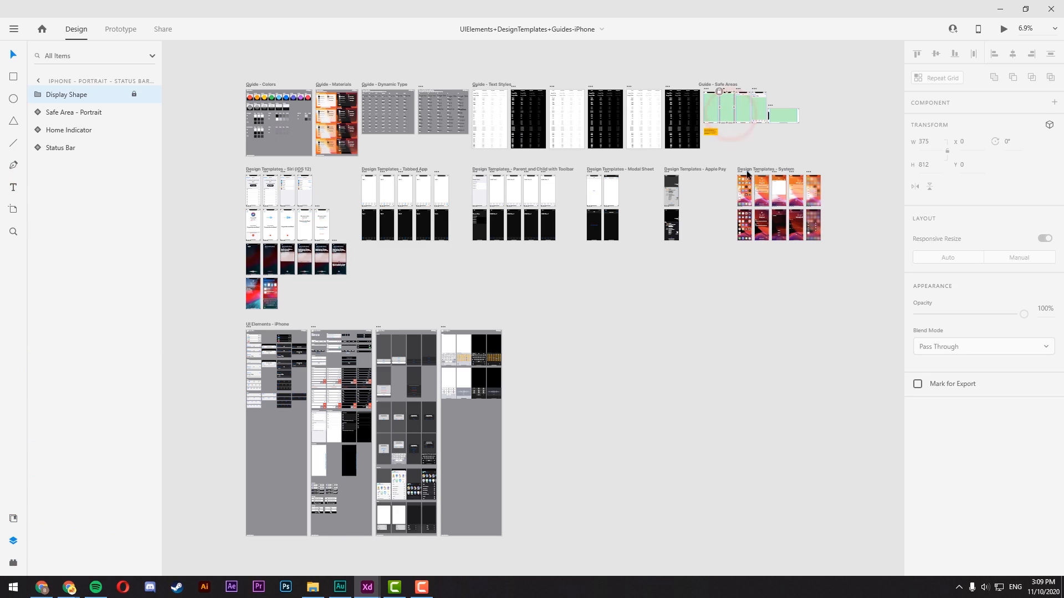
{"action": "key", "text": "ctrl+3"}
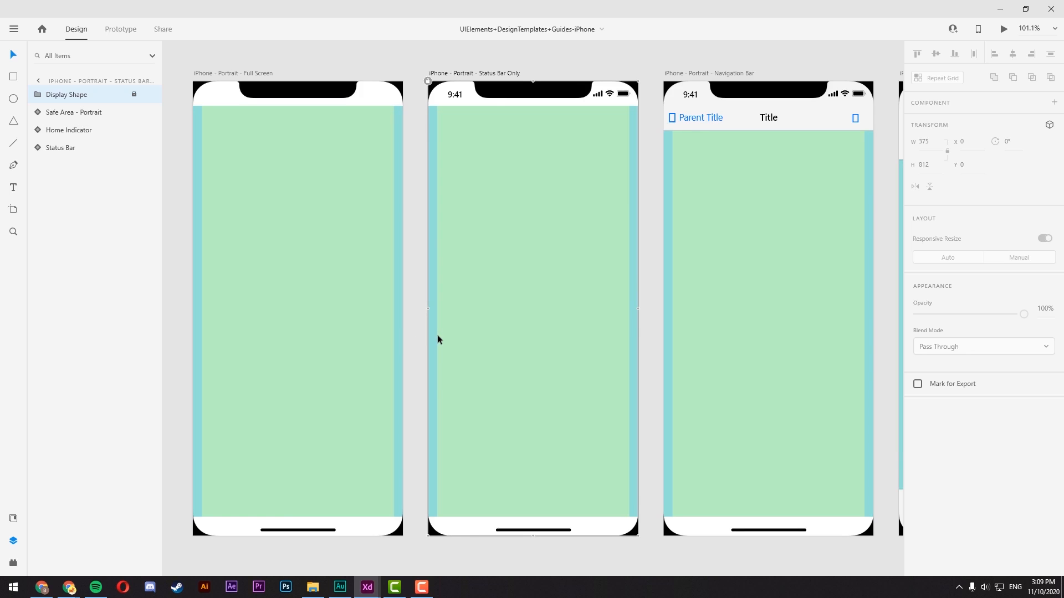
{"action": "scroll", "coordinate": [447, 325], "scroll_direction": "down", "scroll_amount": 6}
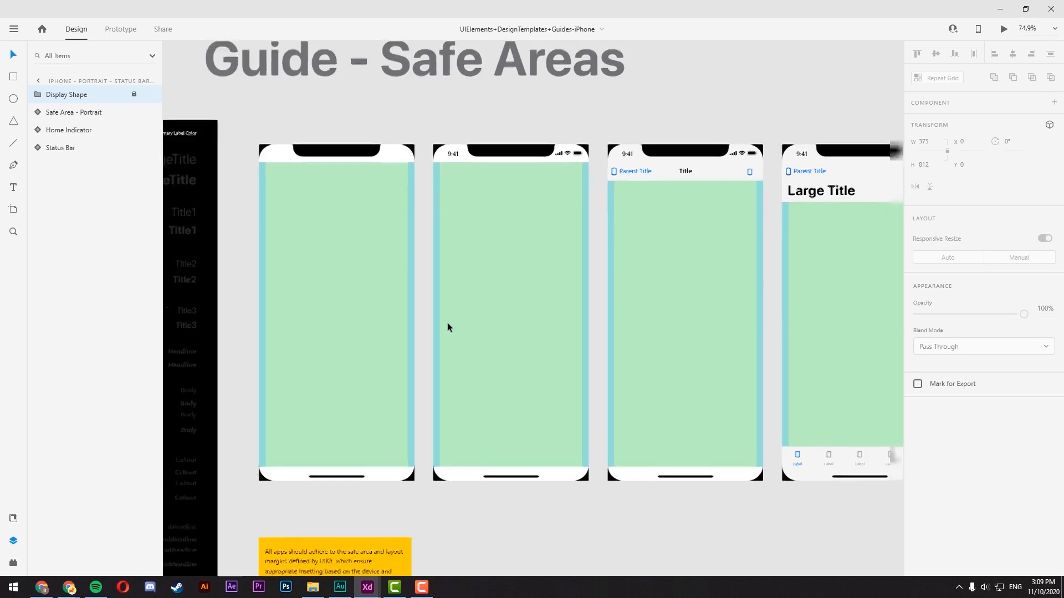
- Examine the kit's text style, color and material guides, the Siri design templates, and the UI Elements views and system artboards
{"action": "left_click_drag", "start_coordinate": [249, 351], "coordinate": [716, 238]}
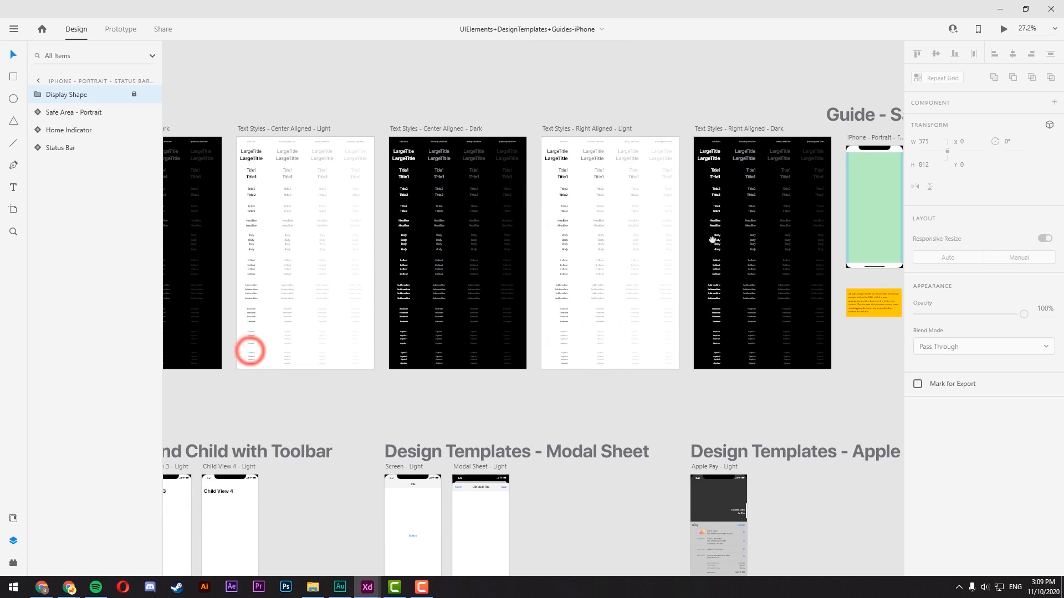
{"action": "left_click_drag", "start_coordinate": [245, 294], "coordinate": [1062, 330]}
{"action": "left_click_drag", "start_coordinate": [405, 372], "coordinate": [779, 363]}
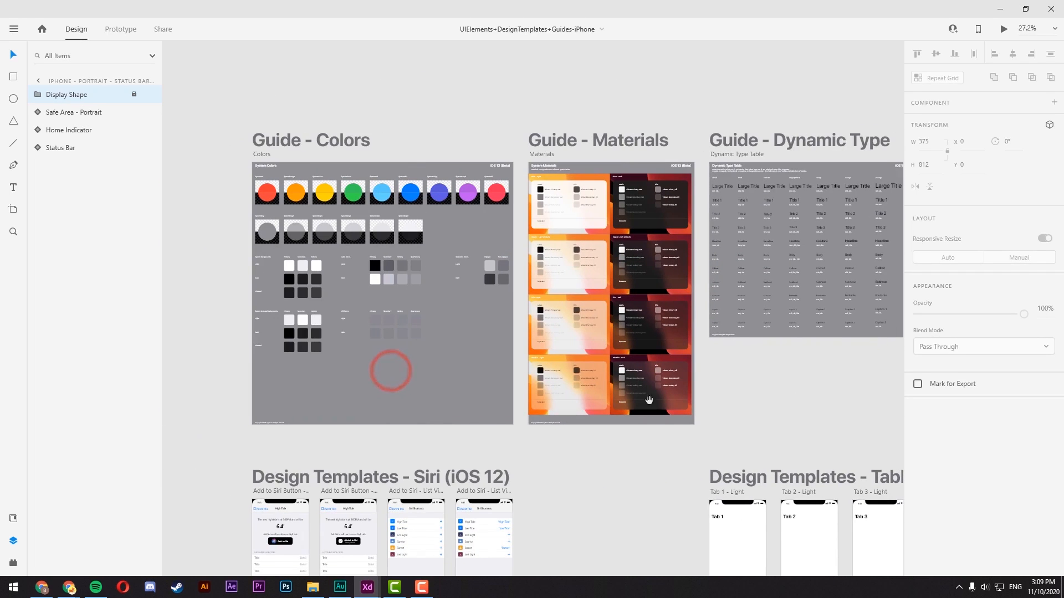
{"action": "left_click_drag", "start_coordinate": [364, 534], "coordinate": [363, 315]}
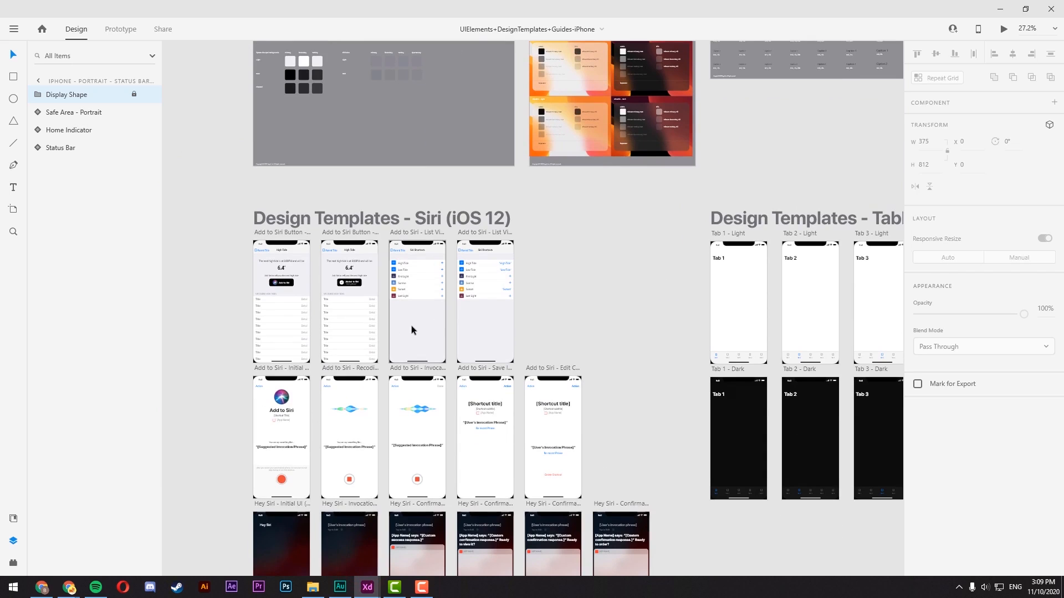
{"action": "left_click_drag", "start_coordinate": [465, 520], "coordinate": [464, 347]}
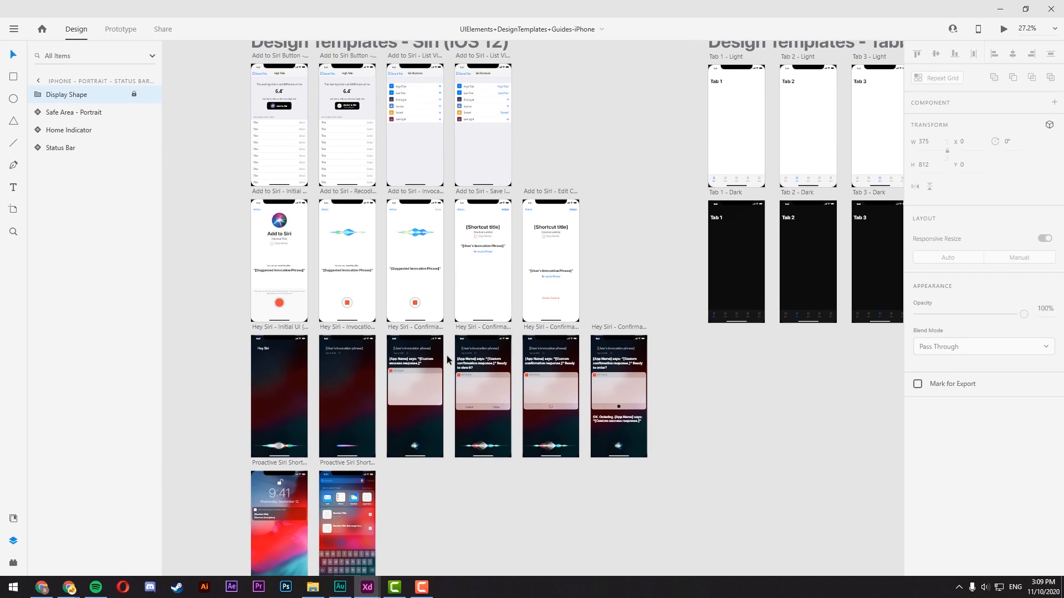
{"action": "left_click_drag", "start_coordinate": [447, 367], "coordinate": [508, 118]}
{"action": "left_click_drag", "start_coordinate": [515, 268], "coordinate": [512, 167]}
{"action": "left_click_drag", "start_coordinate": [532, 490], "coordinate": [443, 215]}
{"action": "left_click_drag", "start_coordinate": [649, 289], "coordinate": [237, 373]}
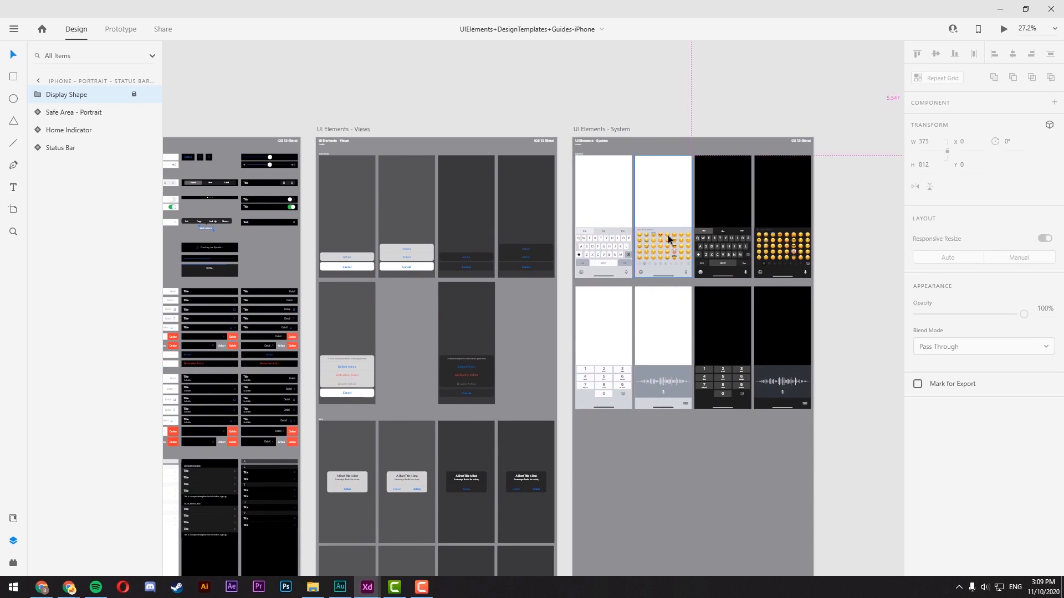
{"action": "scroll", "coordinate": [667, 235], "scroll_direction": "up", "scroll_amount": 4}
{"action": "left_click_drag", "start_coordinate": [315, 320], "coordinate": [602, 340]}
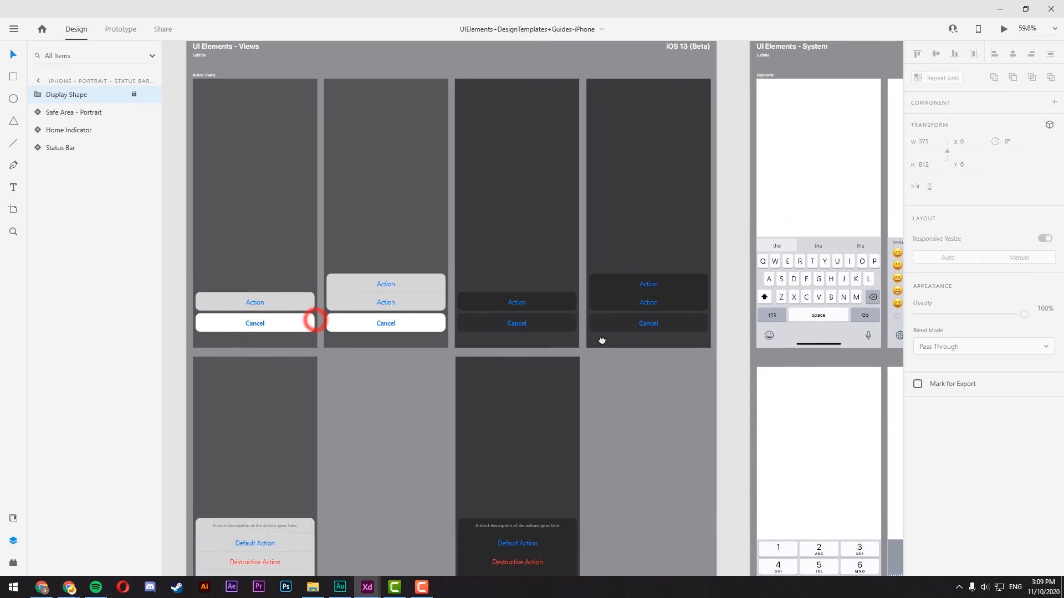
- Copy the dark Two Actions group from the Action Sheets on the UI Elements - Views artboard
{"action": "left_click", "coordinate": [664, 291]}
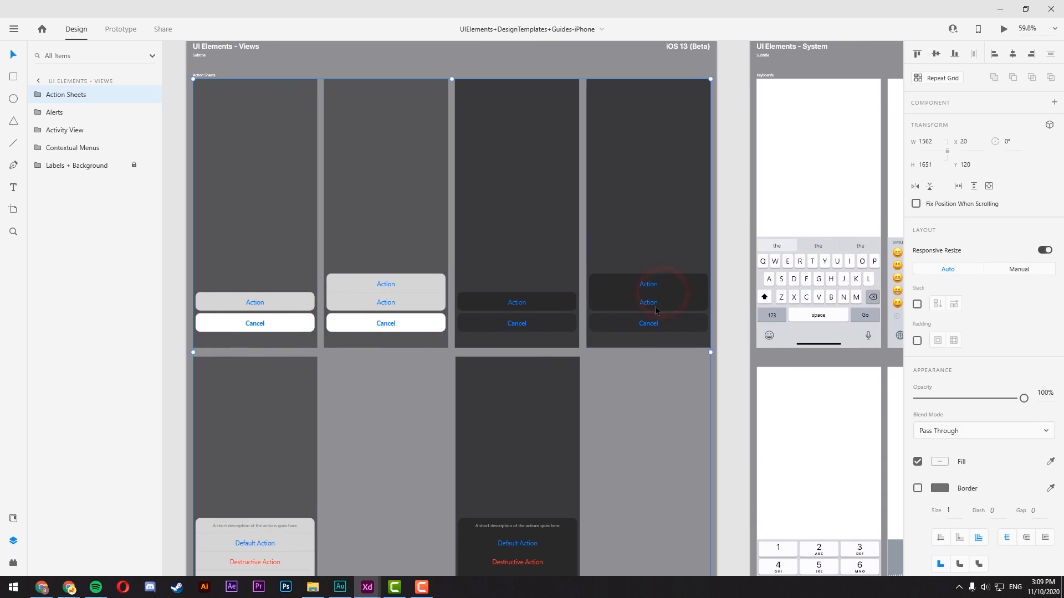
{"action": "double_click", "coordinate": [663, 276]}
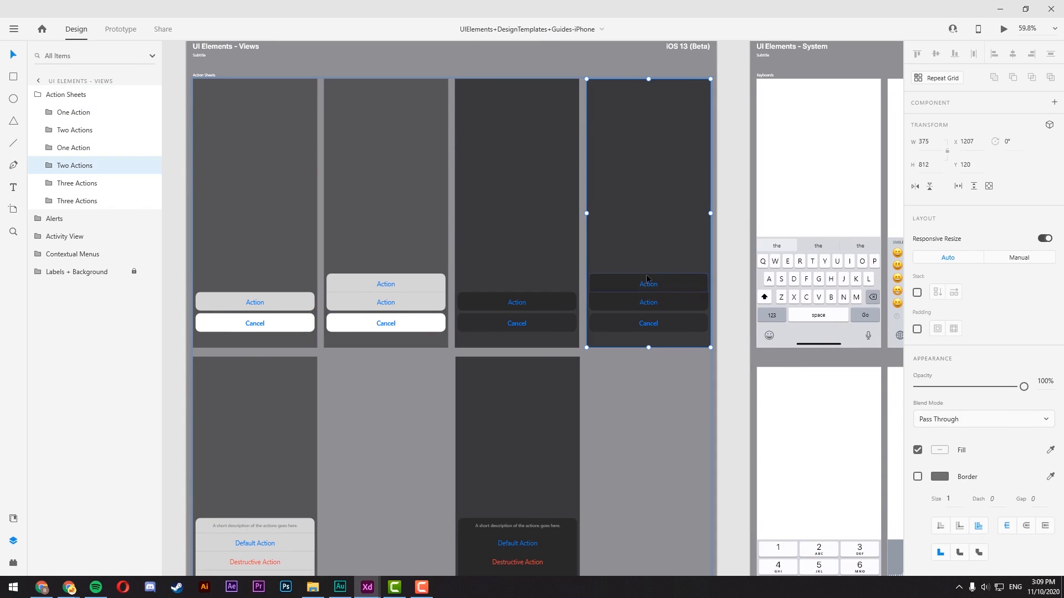
{"action": "right_click", "coordinate": [656, 228]}
{"action": "left_click", "coordinate": [684, 65]}
- Switch to the untitled UI kits document, paste the Two Actions sheet onto the iPhone X, XS, 11 Pro – 1 artboard and deselect it
{"action": "mouse_move", "coordinate": [375, 587]}
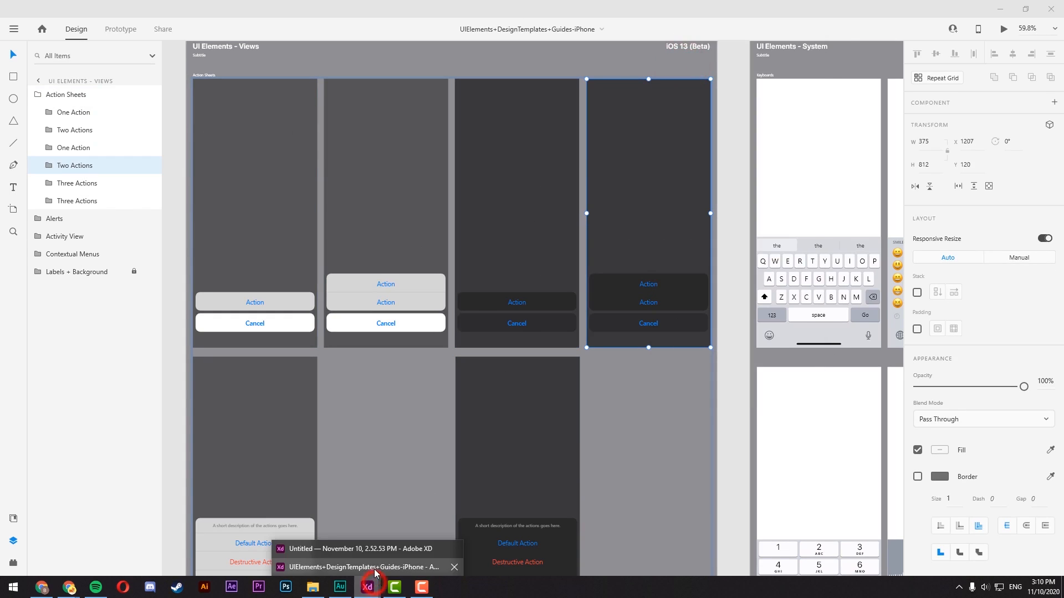
{"action": "left_click", "coordinate": [376, 556]}
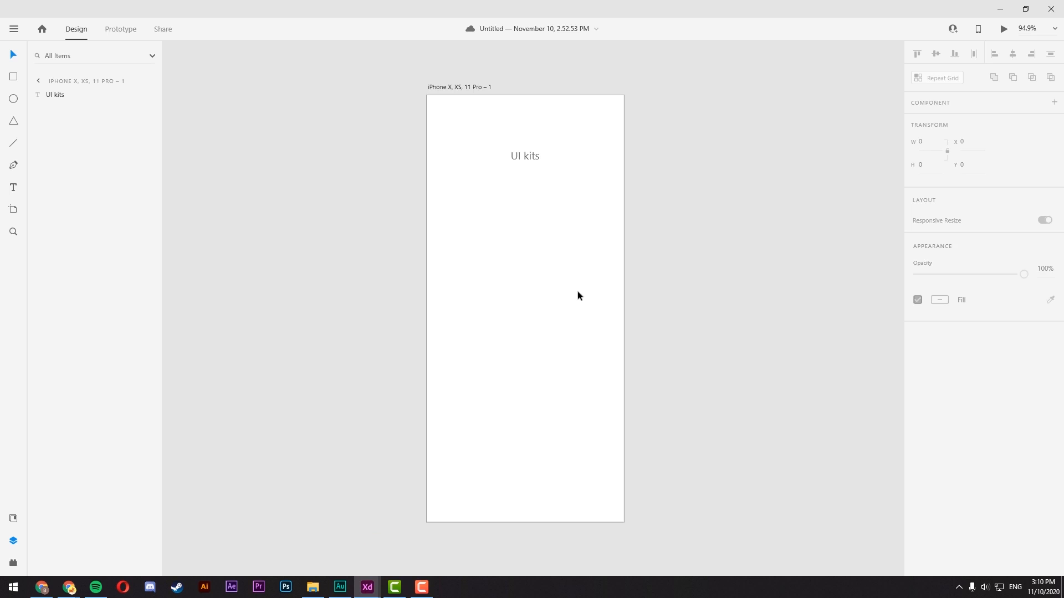
{"action": "key", "text": "ctrl+v"}
{"action": "key", "text": "ctrl+z"}
{"action": "right_click", "coordinate": [505, 255]}
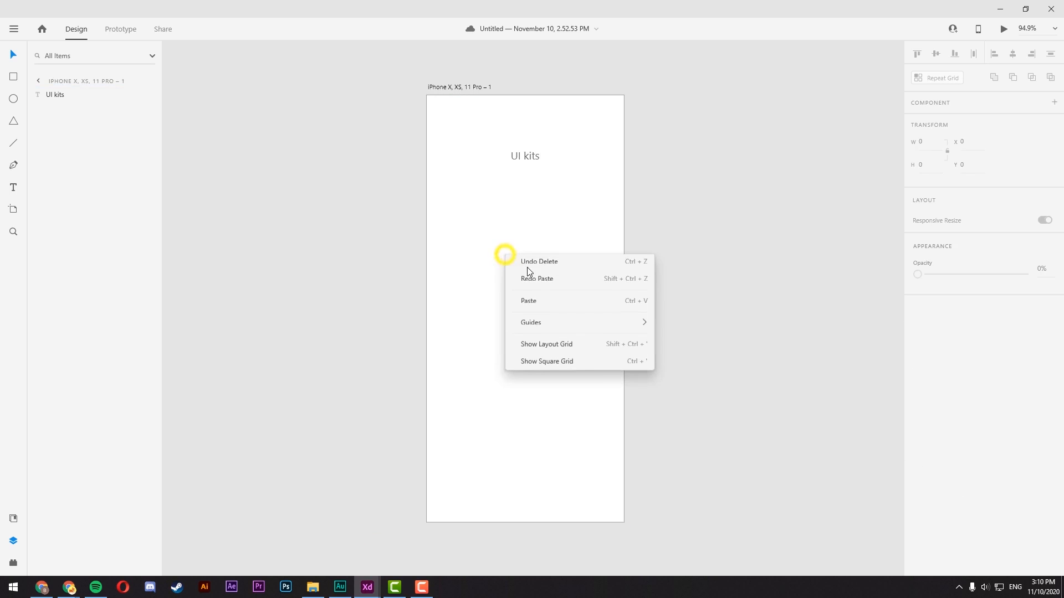
{"action": "left_click", "coordinate": [539, 301]}
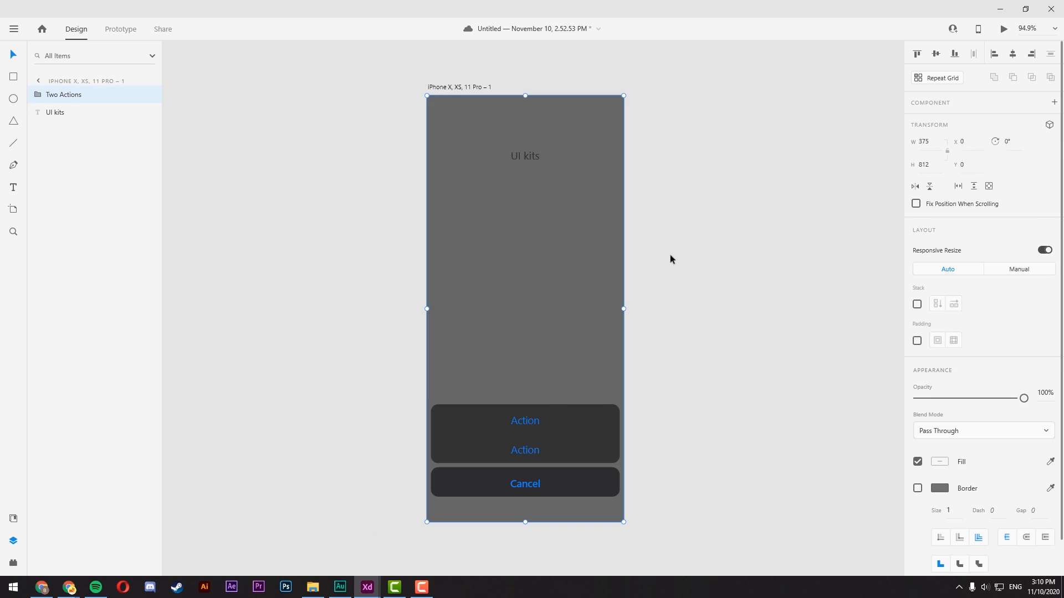
{"action": "left_click", "coordinate": [687, 250]}
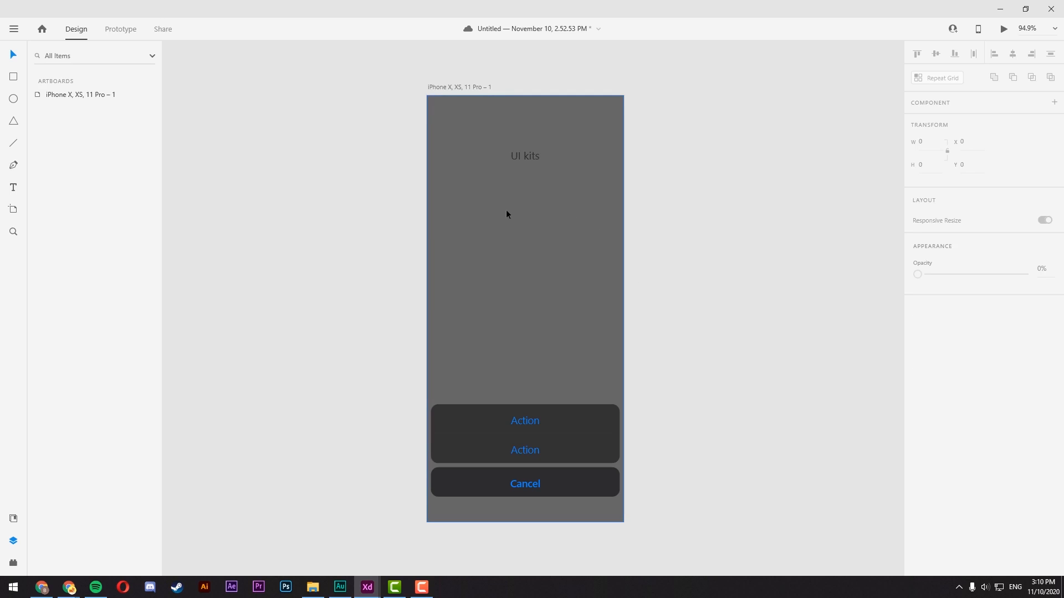
- Inspect the pasted action sheet up close and select the Label text inside its Cancel Button component
{"action": "scroll", "coordinate": [570, 332], "scroll_direction": "down", "scroll_amount": 1}
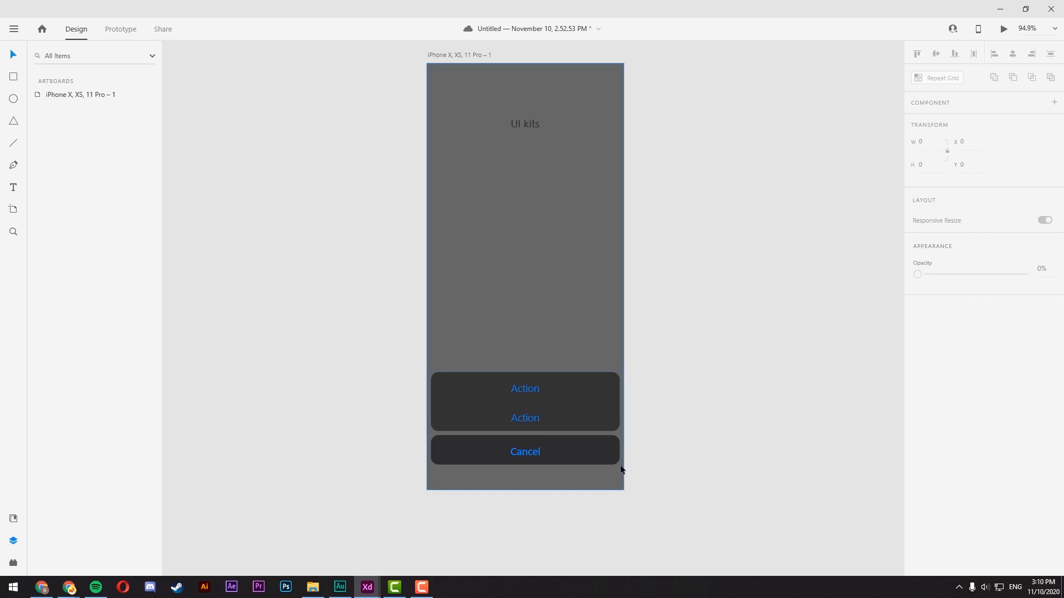
{"action": "scroll", "coordinate": [617, 463], "scroll_direction": "up", "scroll_amount": 3}
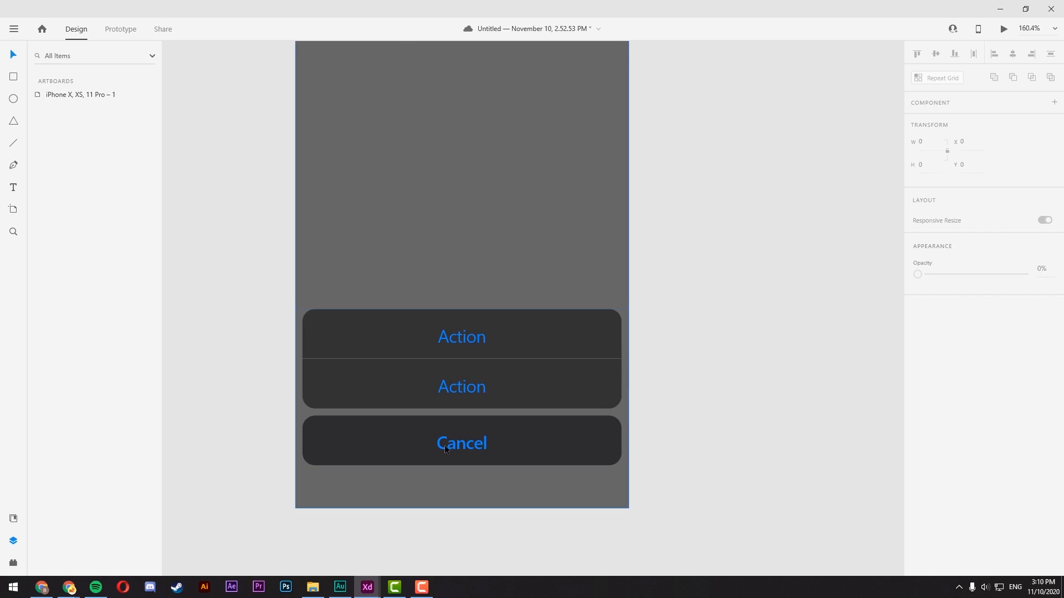
{"action": "scroll", "coordinate": [444, 445], "scroll_direction": "up", "scroll_amount": 2}
{"action": "scroll", "coordinate": [444, 445], "scroll_direction": "down", "scroll_amount": 1}
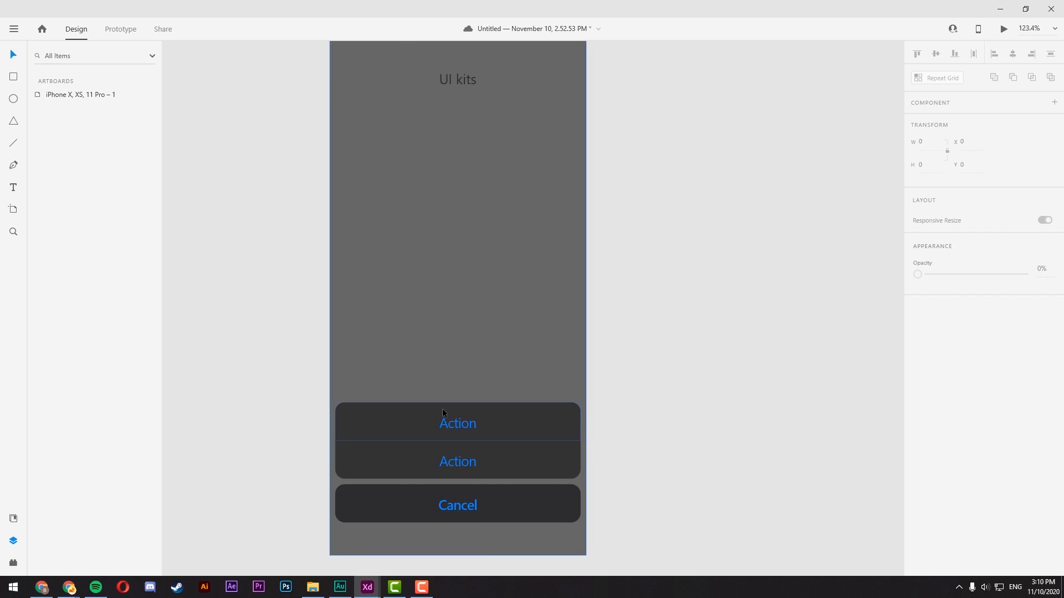
{"action": "scroll", "coordinate": [451, 451], "scroll_direction": "down", "scroll_amount": 2}
{"action": "scroll", "coordinate": [451, 454], "scroll_direction": "up", "scroll_amount": 3}
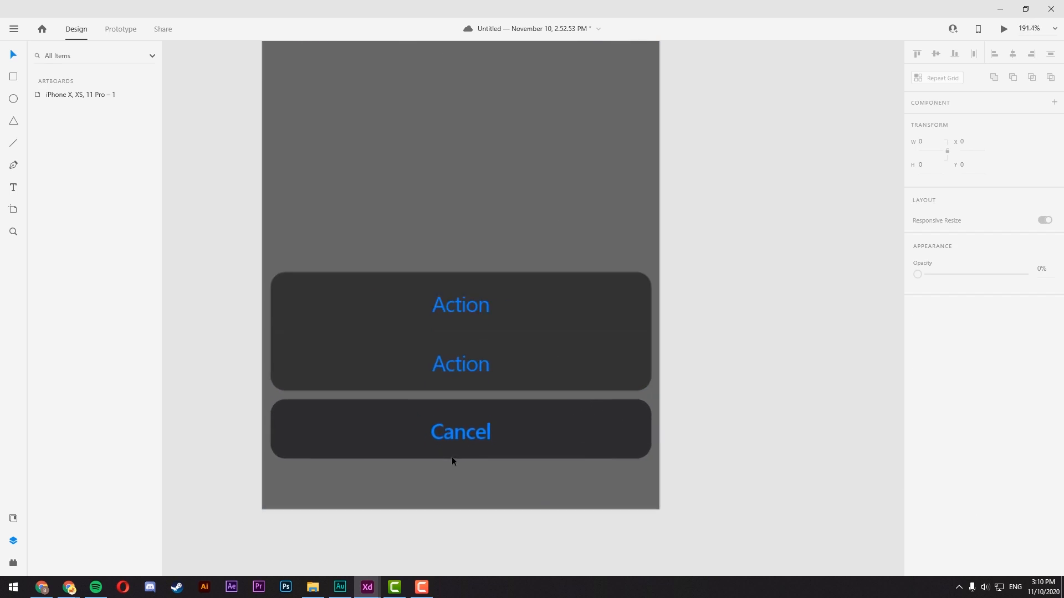
{"action": "left_click", "coordinate": [515, 440]}
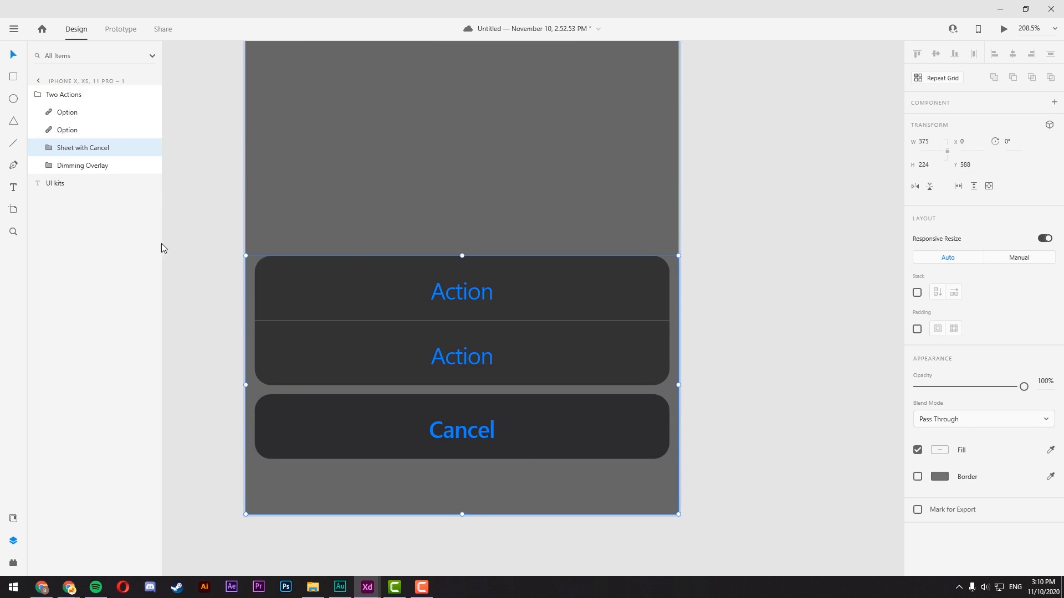
{"action": "double_click", "coordinate": [560, 430]}
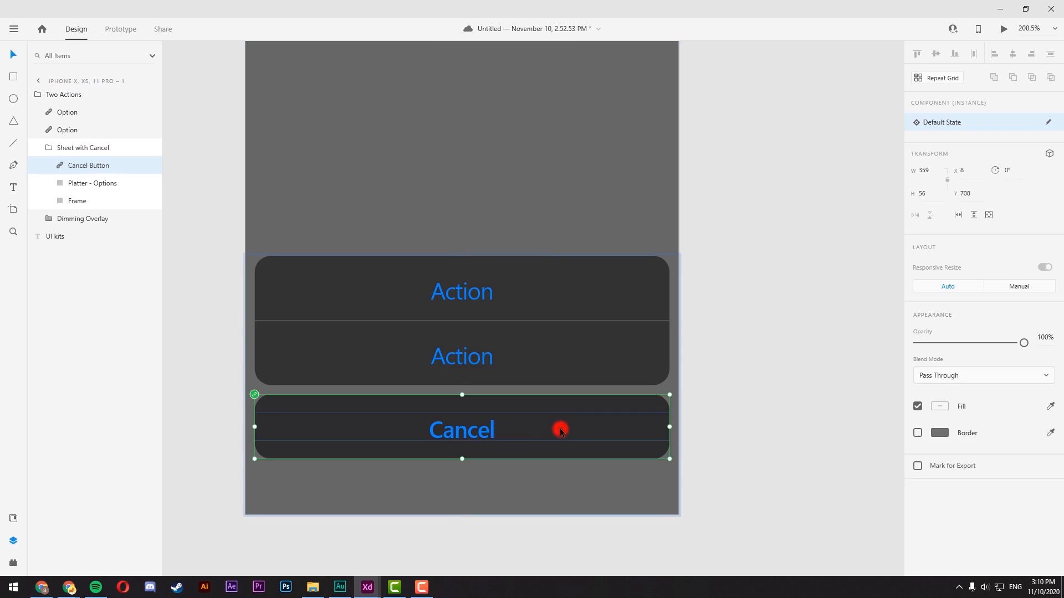
{"action": "double_click", "coordinate": [645, 439]}
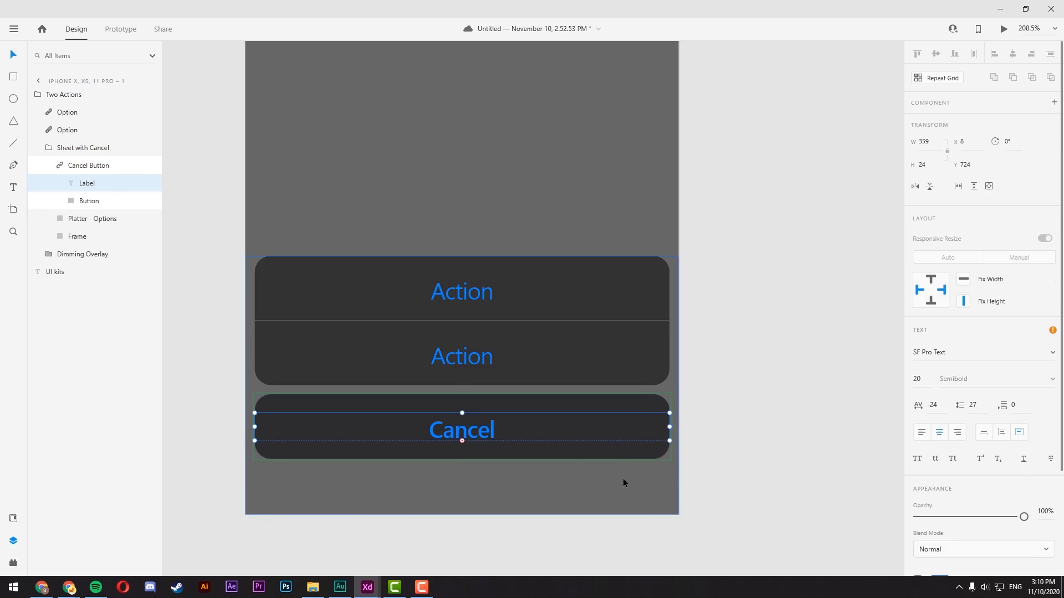
- Set the fill of the Button shape inside the Cancel Button component to blue, #0000CC
{"action": "left_click", "coordinate": [106, 201]}
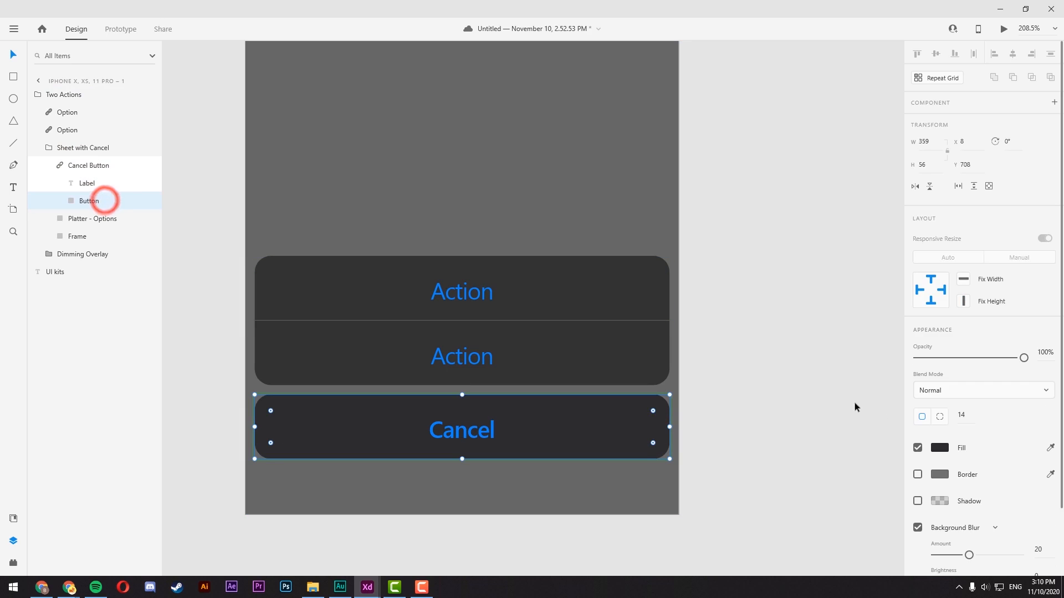
{"action": "left_click", "coordinate": [937, 449]}
{"action": "mouse_move", "coordinate": [857, 401]}
{"action": "left_mouse_down"}
{"action": "mouse_move", "coordinate": [875, 393]}
{"action": "mouse_move", "coordinate": [875, 403]}
{"action": "left_mouse_up"}
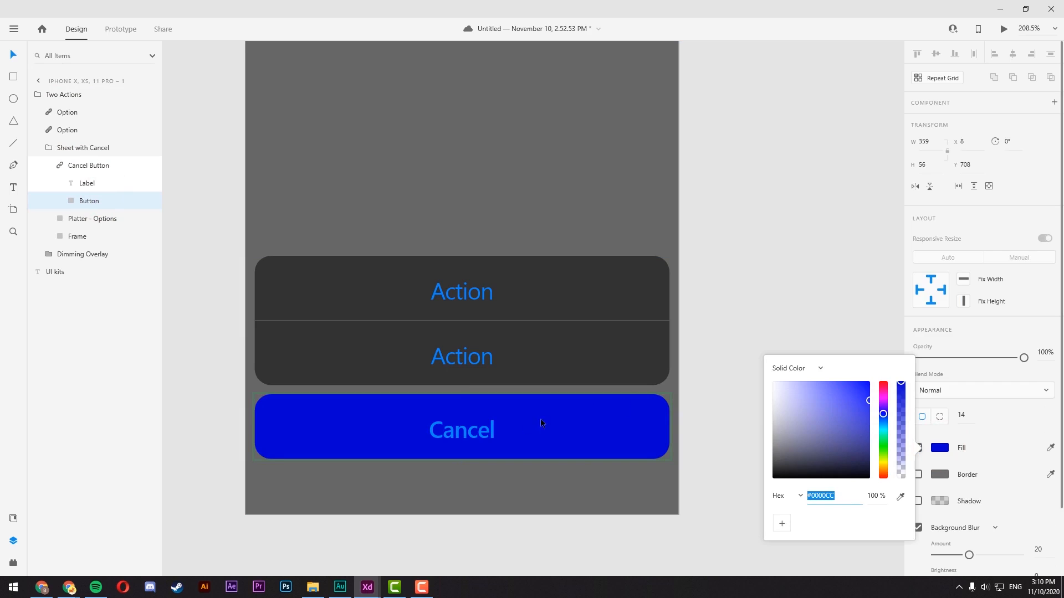
- Change the Cancel Button's label text to "Back"
{"action": "double_click", "coordinate": [486, 436]}
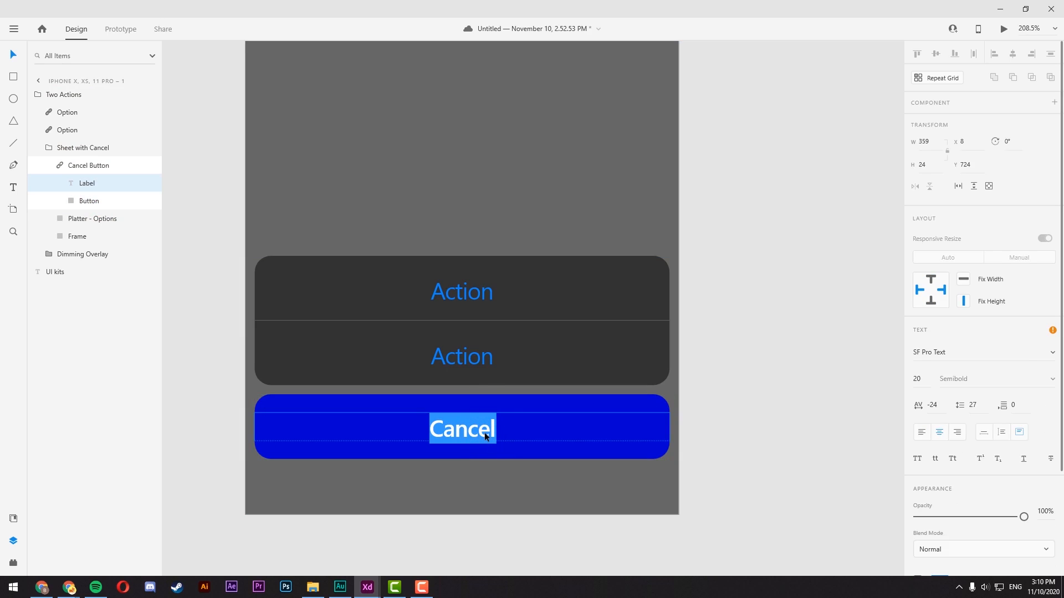
{"action": "type", "text": "bacl"}
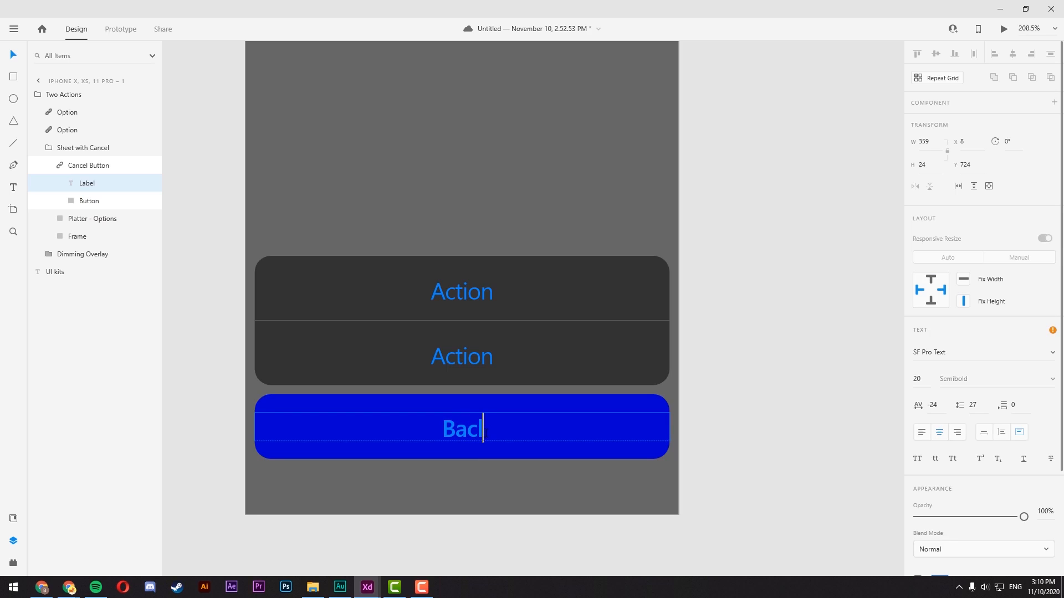
{"action": "key", "text": "BackSpace"}
{"action": "type", "text": "k"}
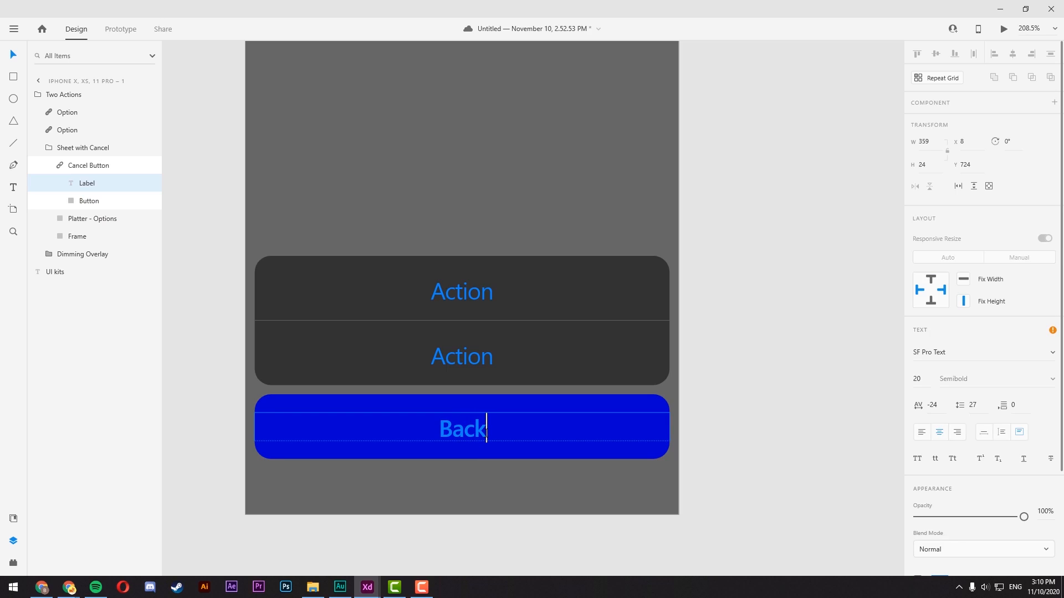
- Recolor the whole Back label text bright pink, #FF0A8D
{"action": "key", "text": "ctrl+a"}
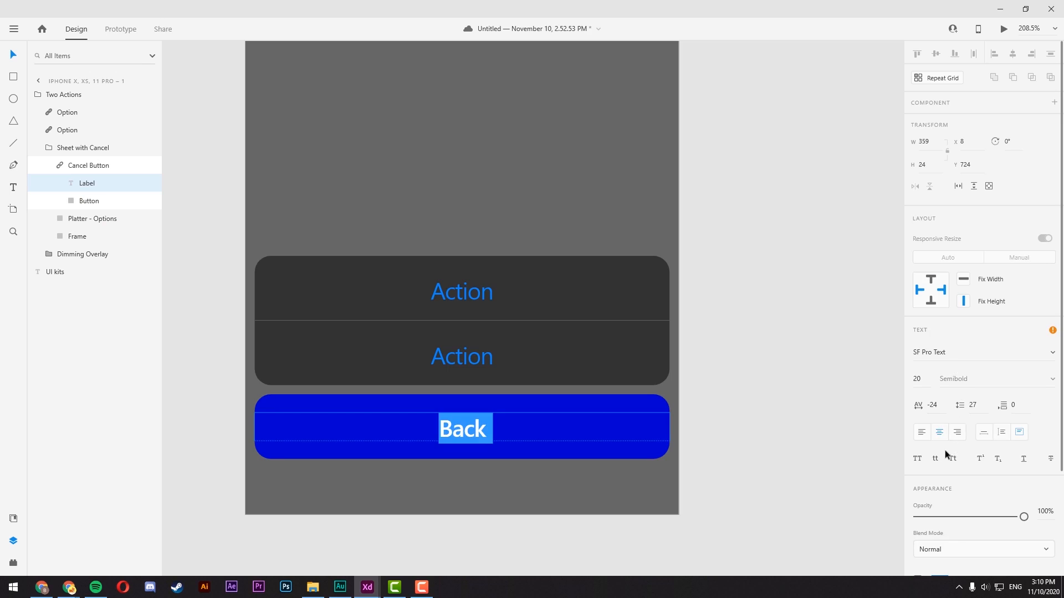
{"action": "scroll", "coordinate": [945, 450], "scroll_direction": "down", "scroll_amount": 3}
{"action": "left_click", "coordinate": [945, 450]}
{"action": "left_click_drag", "start_coordinate": [883, 410], "coordinate": [884, 386]}
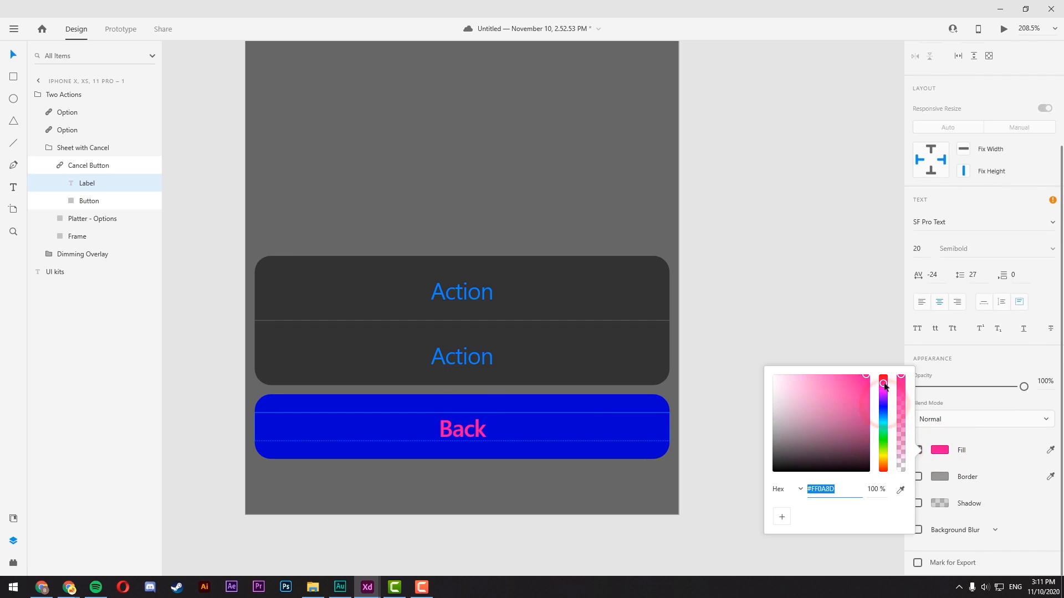
- Replace the second Action option's label with "welcome" and deselect the action sheet
{"action": "left_click", "coordinate": [470, 357]}
{"action": "double_click", "coordinate": [469, 358]}
{"action": "double_click", "coordinate": [470, 358]}
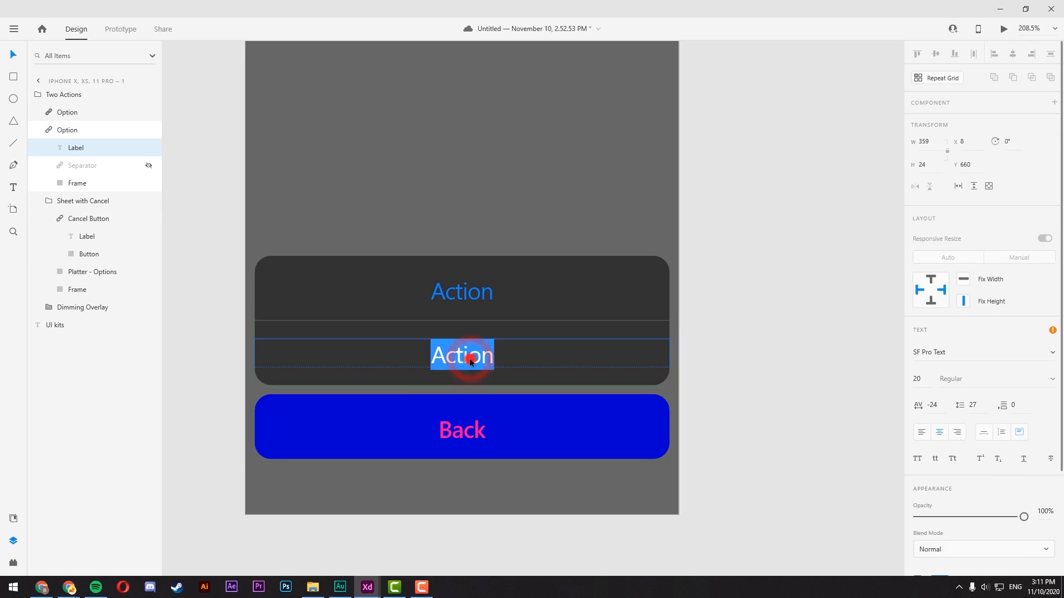
{"action": "type", "text": "welcome"}
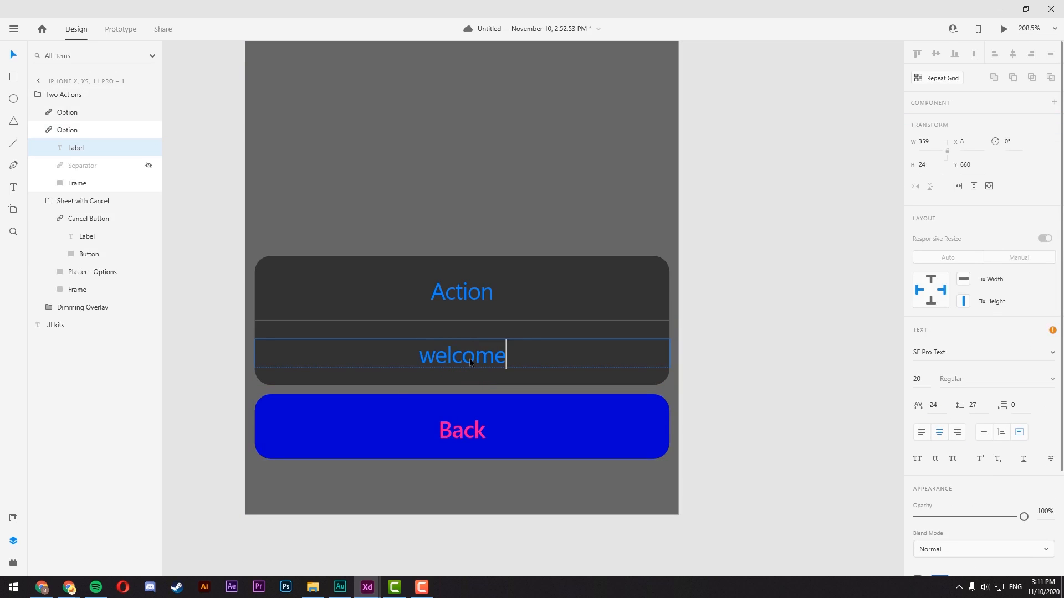
{"action": "key", "text": "Escape"}
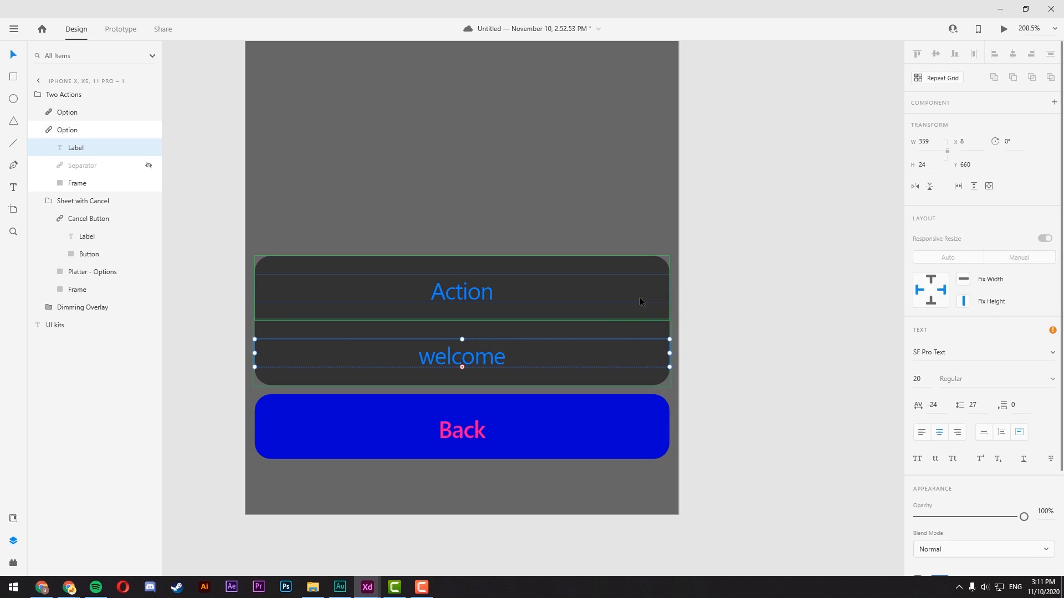
{"action": "left_click", "coordinate": [790, 294]}
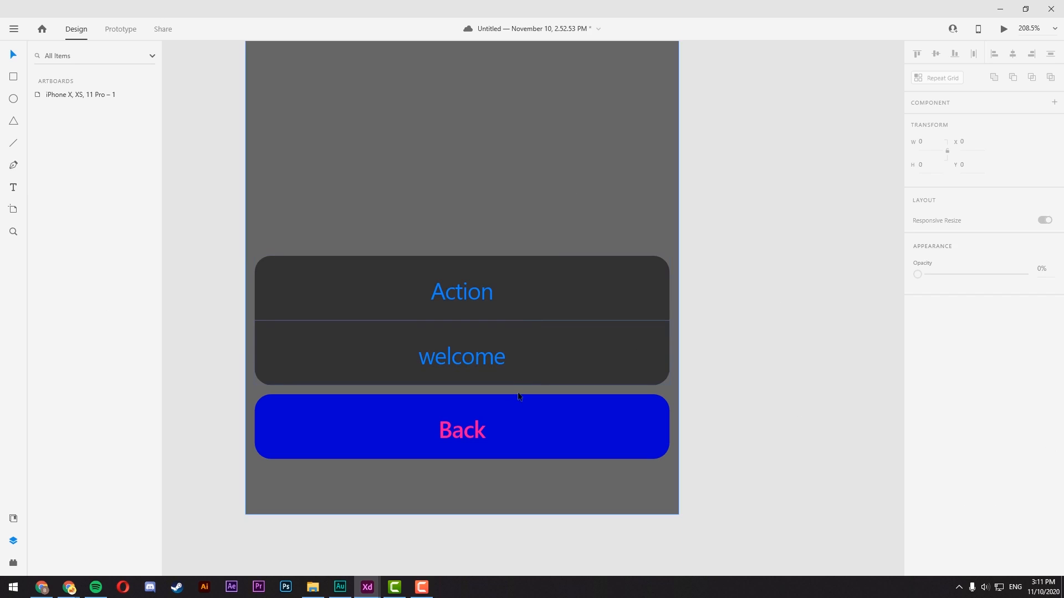
- Set the Back label's text fill to white, #FFFFFF, and deselect it
{"action": "scroll", "coordinate": [484, 187], "scroll_direction": "down", "scroll_amount": 5}
{"action": "left_click_drag", "start_coordinate": [478, 100], "coordinate": [473, 275]}
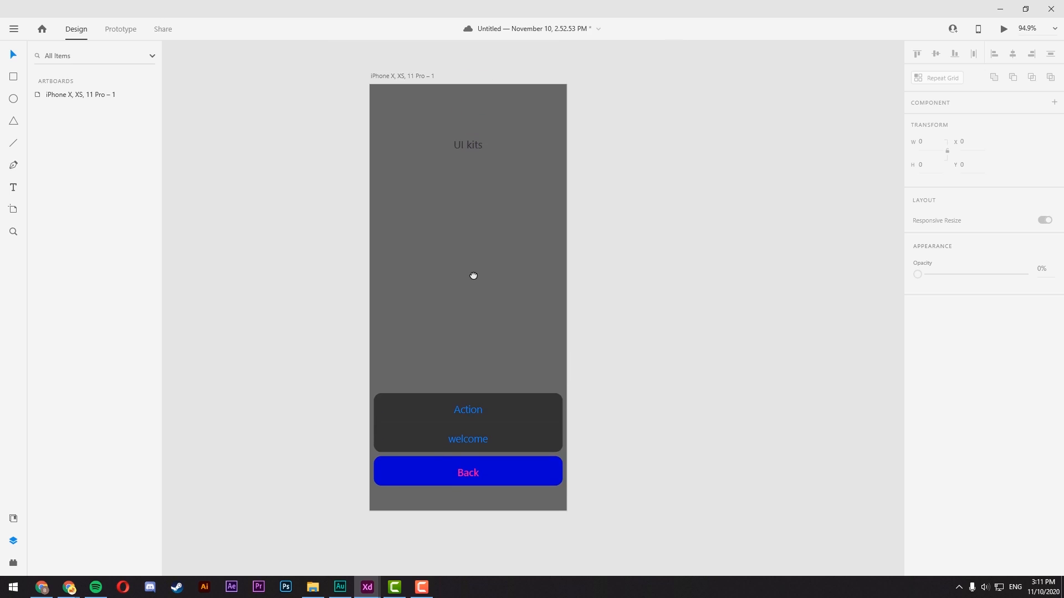
{"action": "left_click", "coordinate": [471, 476]}
{"action": "double_click", "coordinate": [471, 476]}
{"action": "double_click", "coordinate": [470, 474]}
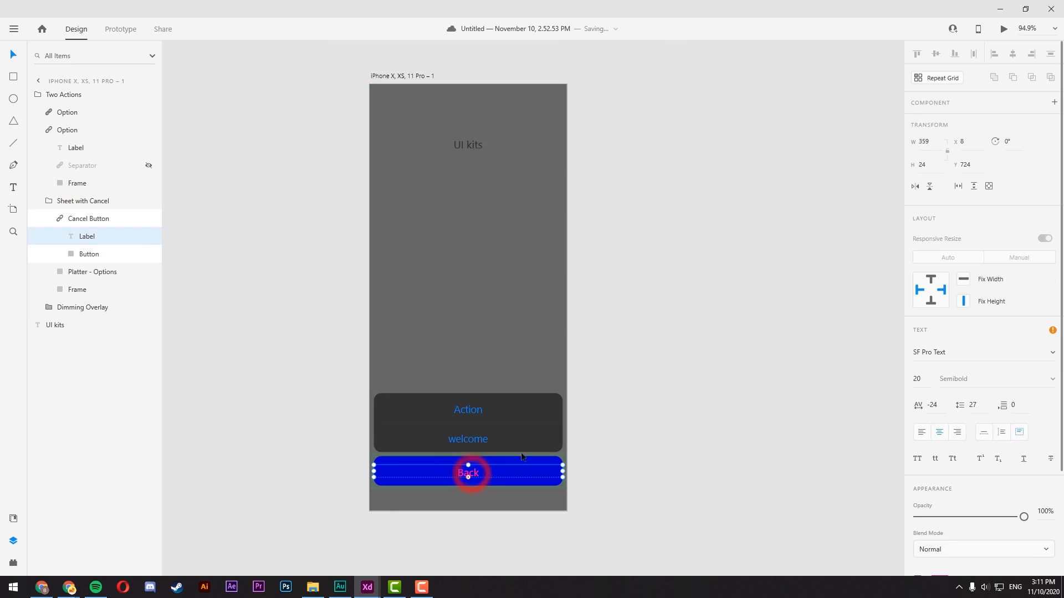
{"action": "double_click", "coordinate": [465, 473]}
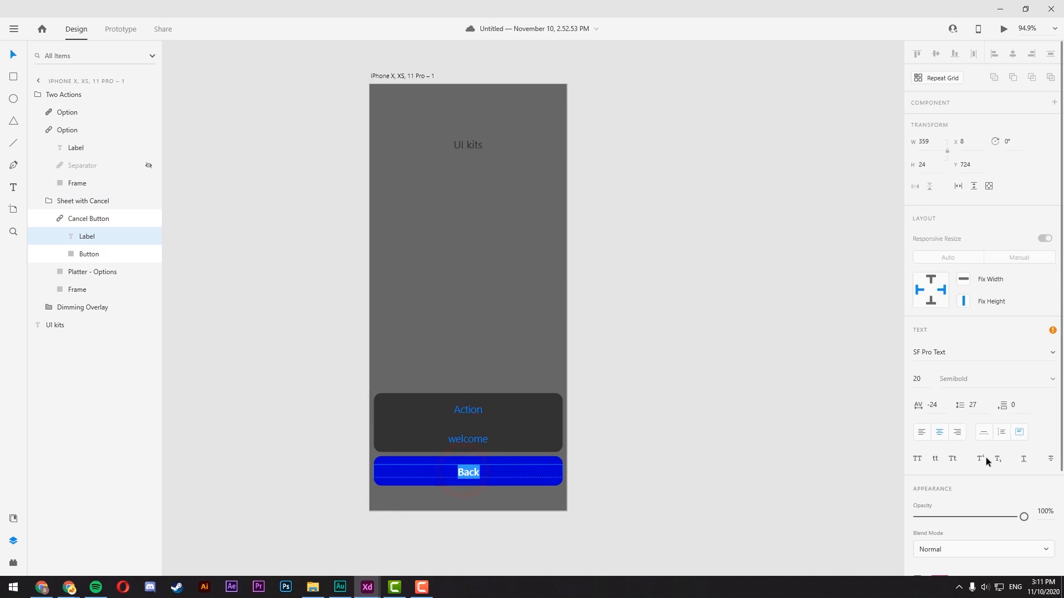
{"action": "scroll", "coordinate": [964, 446], "scroll_direction": "down", "scroll_amount": 3}
{"action": "left_click", "coordinate": [940, 453]}
{"action": "left_click_drag", "start_coordinate": [831, 405], "coordinate": [668, 345]}
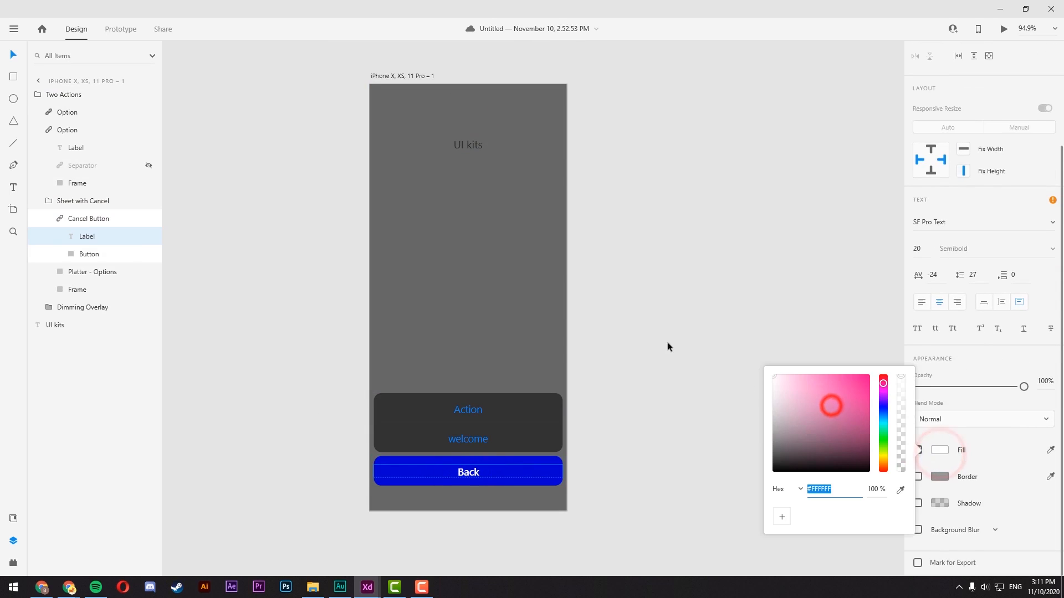
{"action": "left_click", "coordinate": [703, 306]}
{"action": "left_click", "coordinate": [659, 292]}
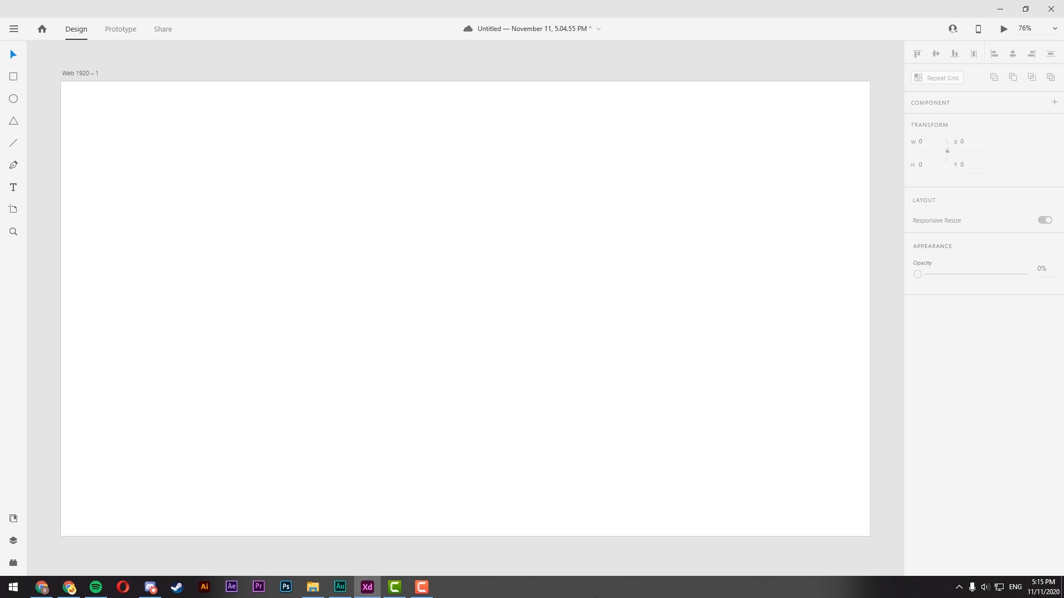
- Save the untitled document containing the Web 1920 – 1 artboard
{"action": "key", "text": "ctrl+s"}
{"action": "left_click", "coordinate": [15, 188]}
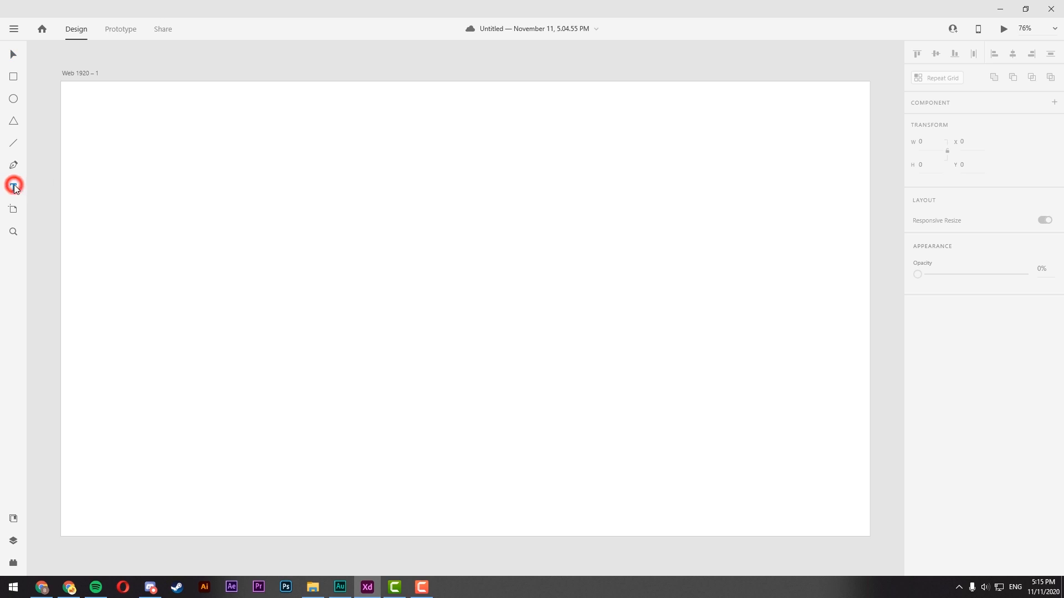
{"action": "left_click", "coordinate": [14, 56]}
{"action": "left_click_drag", "start_coordinate": [217, 175], "coordinate": [482, 312]}
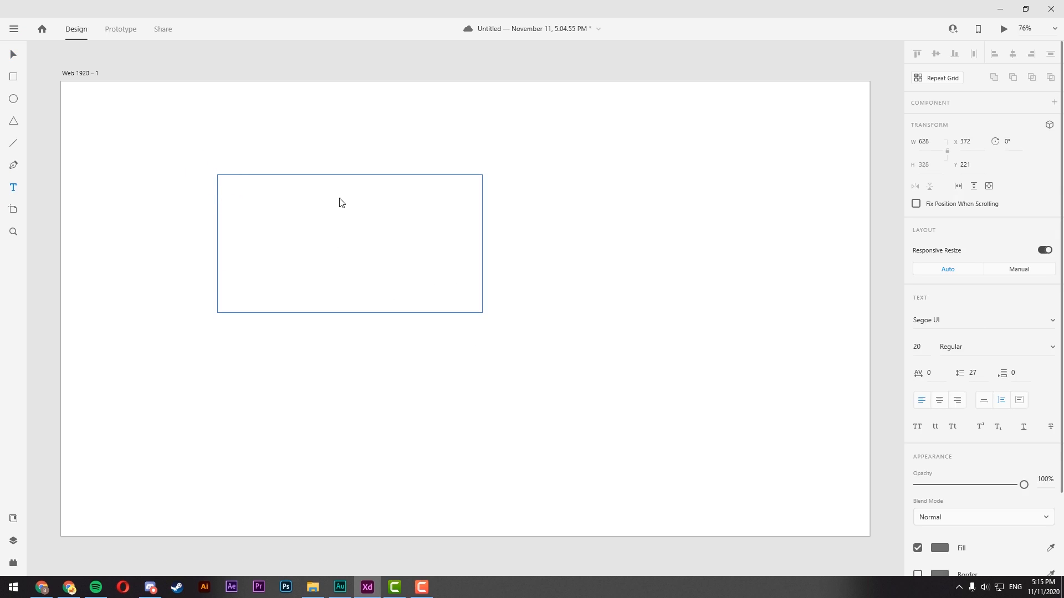
{"action": "key", "text": "Escape"}
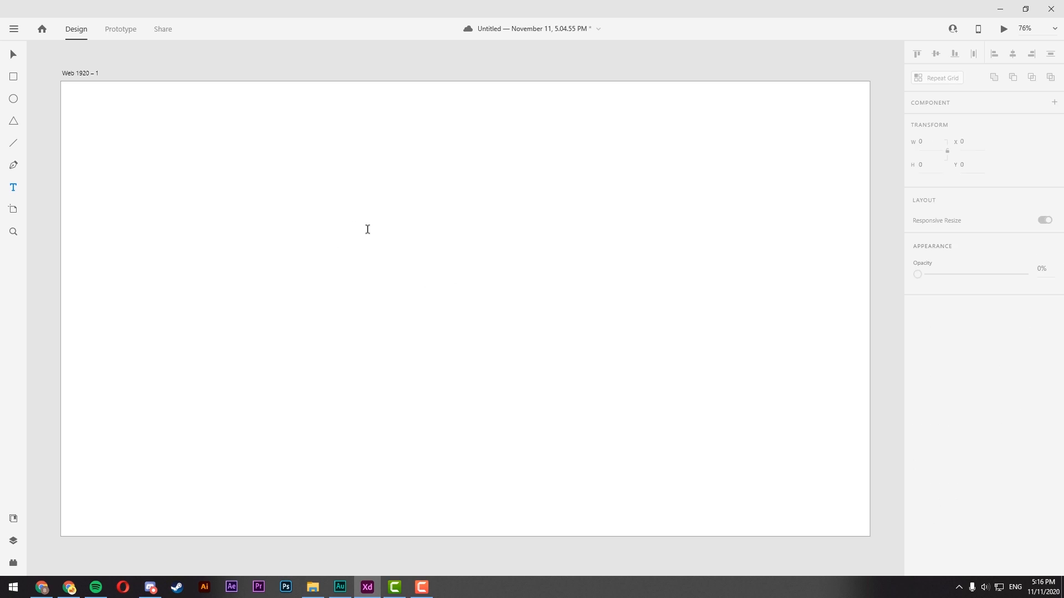
{"action": "left_click", "coordinate": [13, 541]}
{"action": "left_click", "coordinate": [14, 541]}
- Place point text reading "Text sample" at about X 738, Y 358 on the Web 1920 – 1 artboard
{"action": "left_click", "coordinate": [372, 240]}
{"action": "type", "text": "asdasda"}
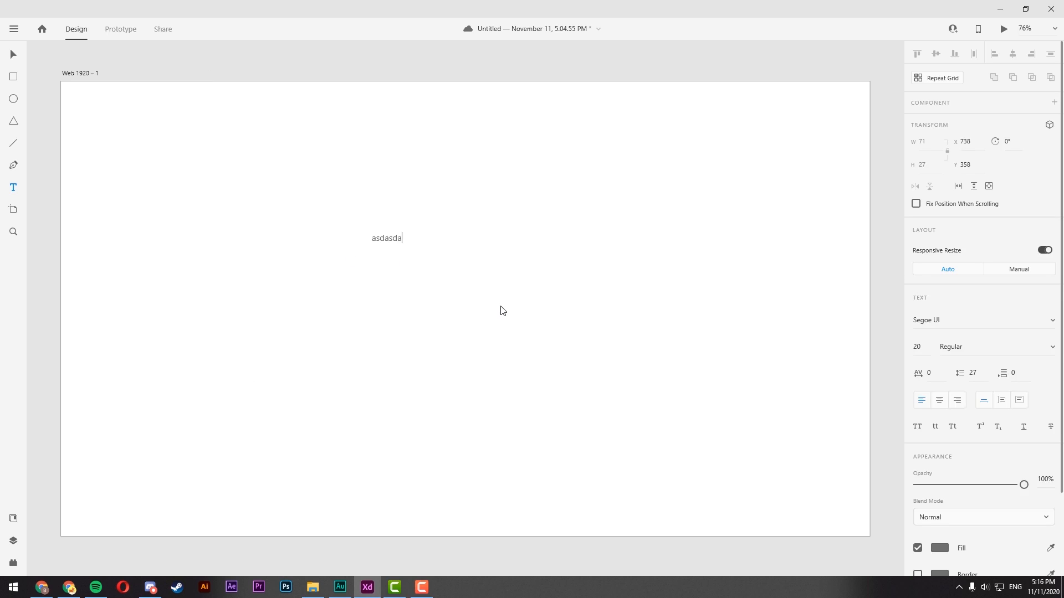
{"action": "key", "text": "BackSpace"}
{"action": "key", "text": "BackSpace"}
{"action": "key", "text": "BackSpace"}
{"action": "key", "text": "BackSpace"}
{"action": "key", "text": "BackSpace"}
{"action": "key", "text": "BackSpace"}
{"action": "key", "text": "BackSpace"}
{"action": "type", "text": "Text sample"}
{"action": "key", "text": "Escape"}
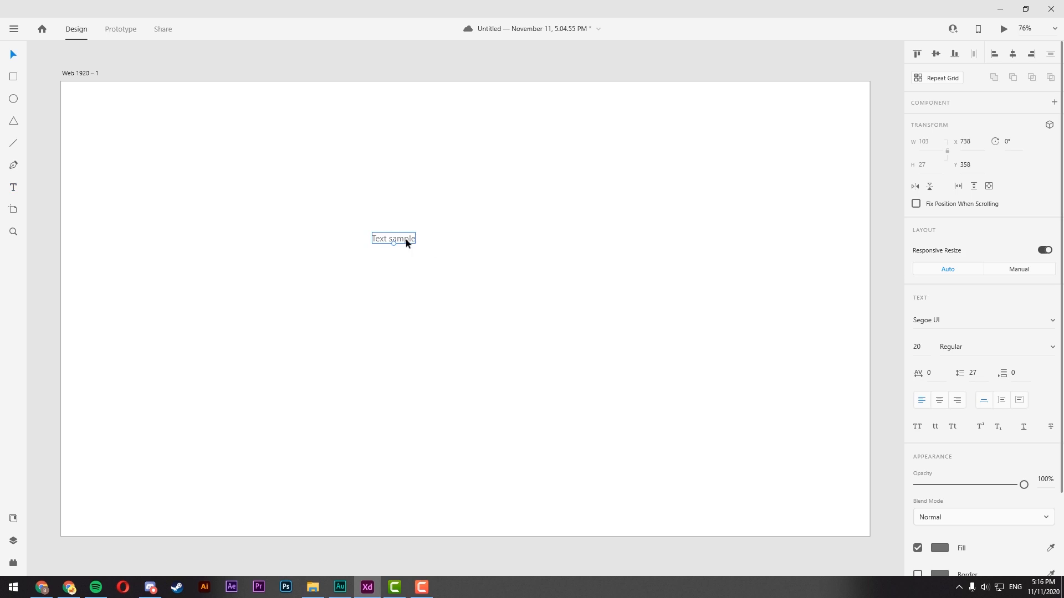
- Set the Text sample text's font weight to Bold and its size to 100
{"action": "left_click", "coordinate": [405, 238]}
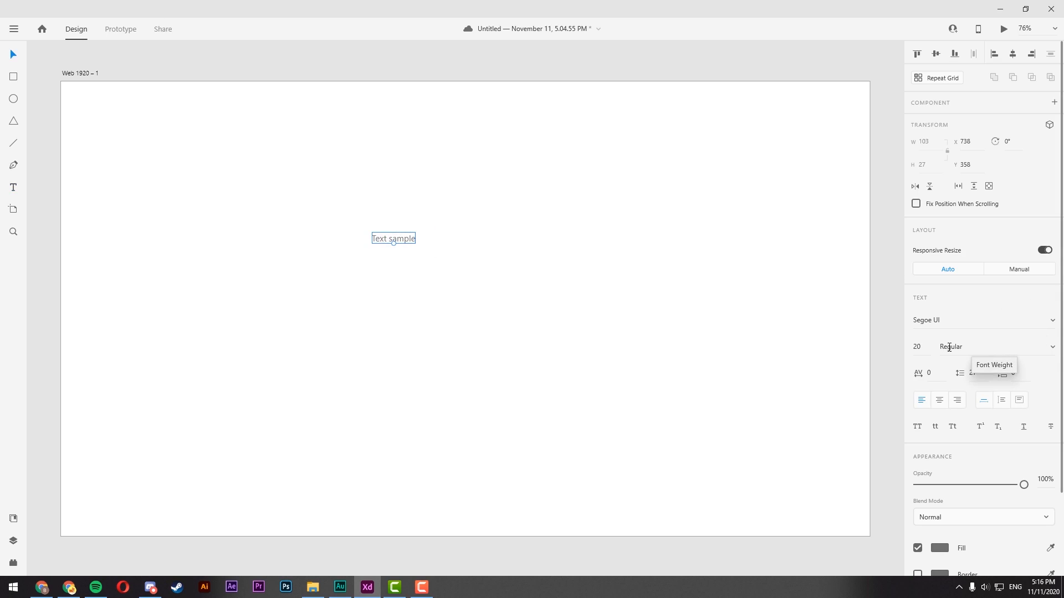
{"action": "left_click", "coordinate": [1054, 347]}
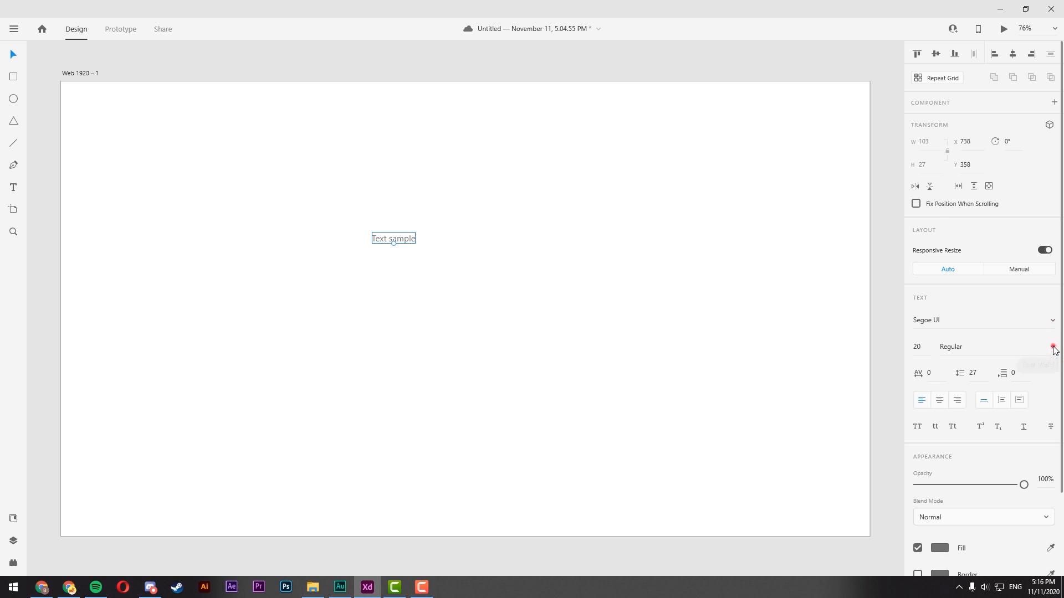
{"action": "left_click", "coordinate": [1053, 348]}
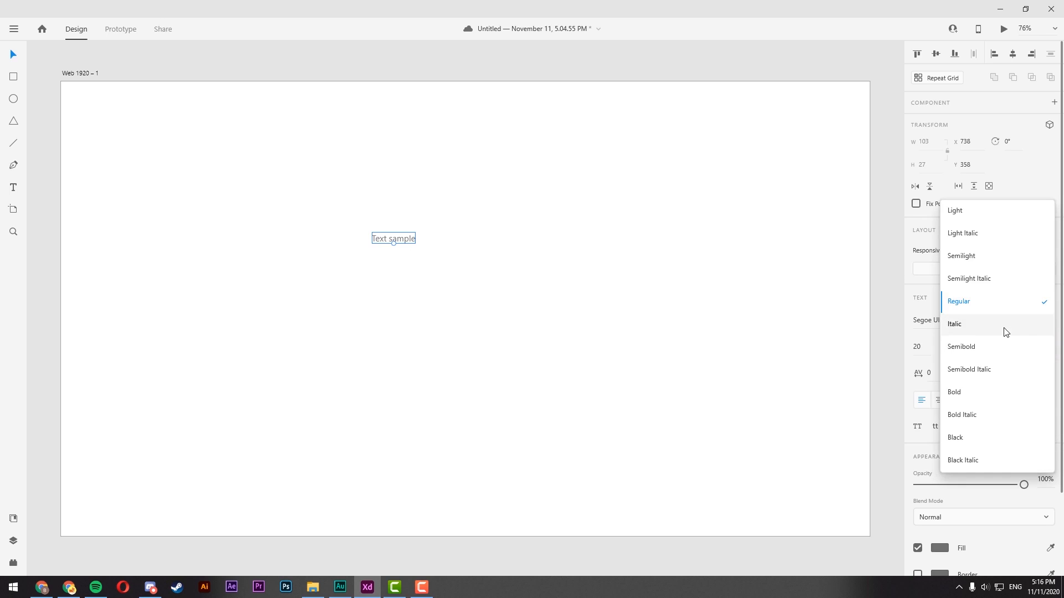
{"action": "left_click", "coordinate": [984, 393]}
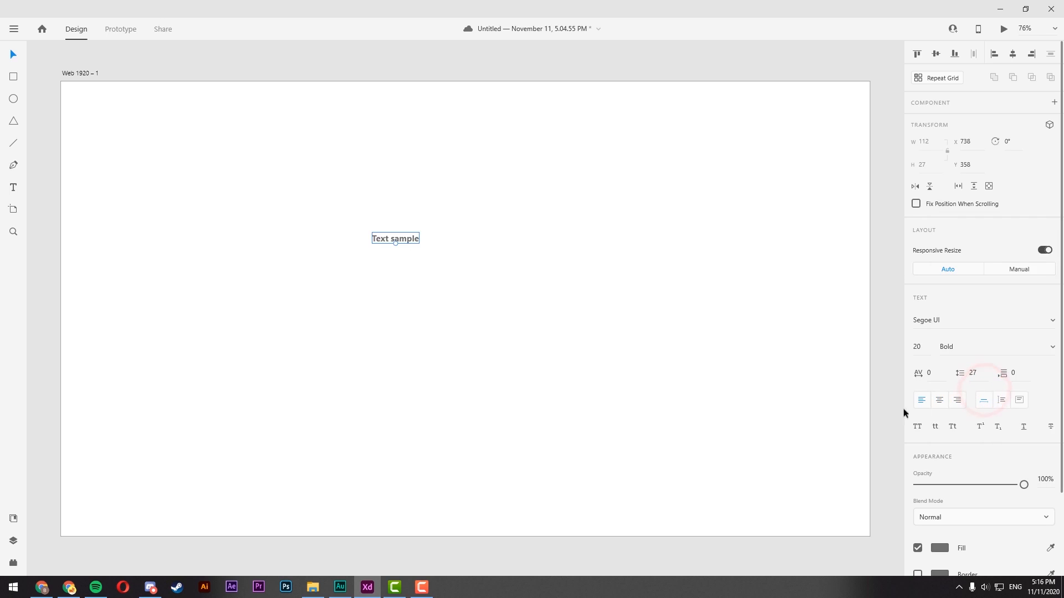
{"action": "left_click", "coordinate": [914, 348]}
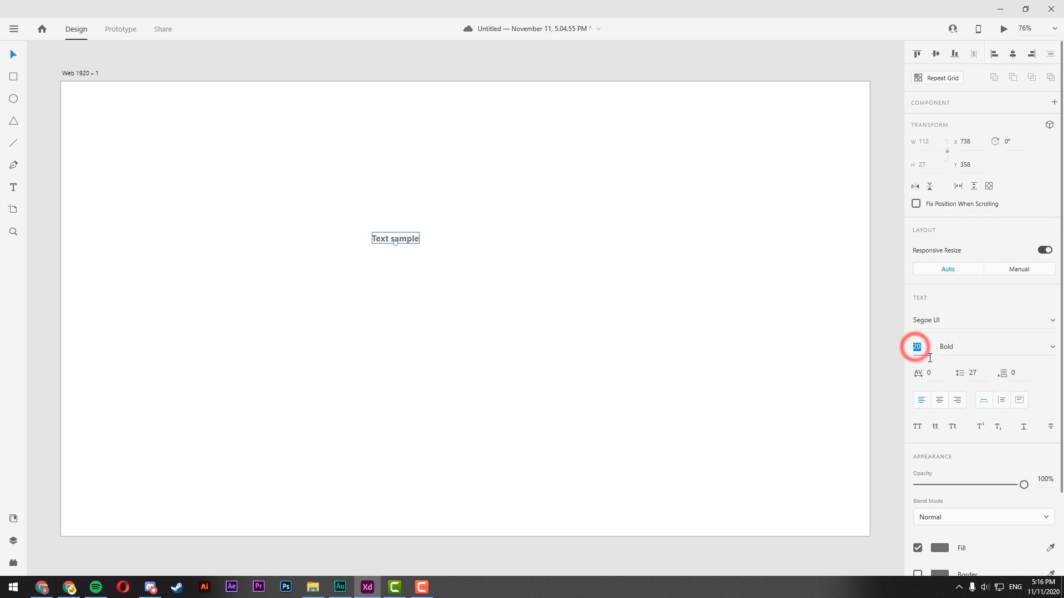
{"action": "type", "text": "100"}
{"action": "key", "text": "Return"}
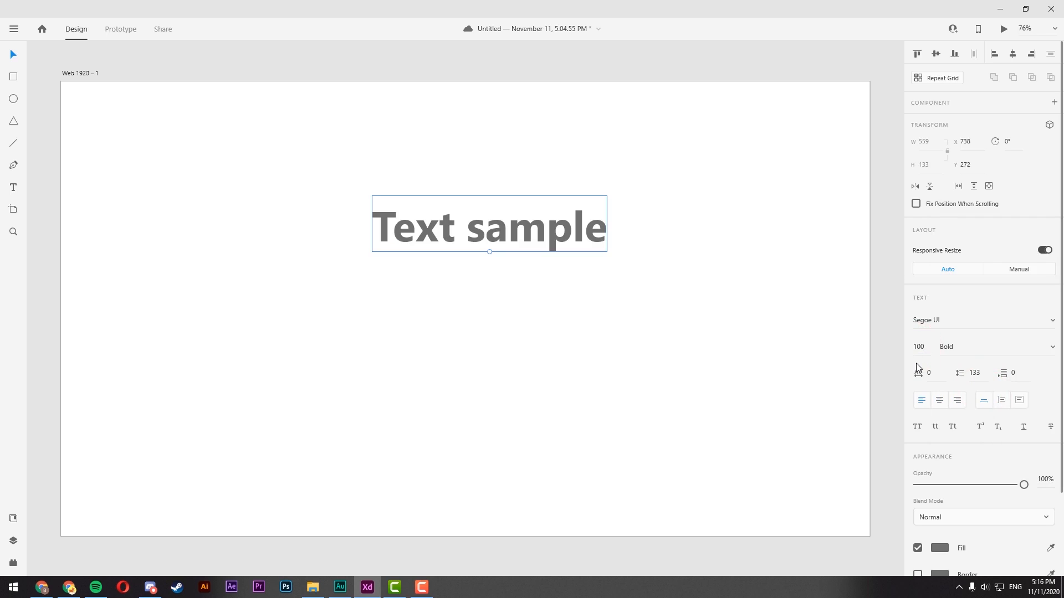
- Center the Text sample text vertically and horizontally on the Web 1920 – 1 artboard
{"action": "left_click", "coordinate": [547, 231]}
{"action": "left_click_drag", "start_coordinate": [543, 247], "coordinate": [317, 426]}
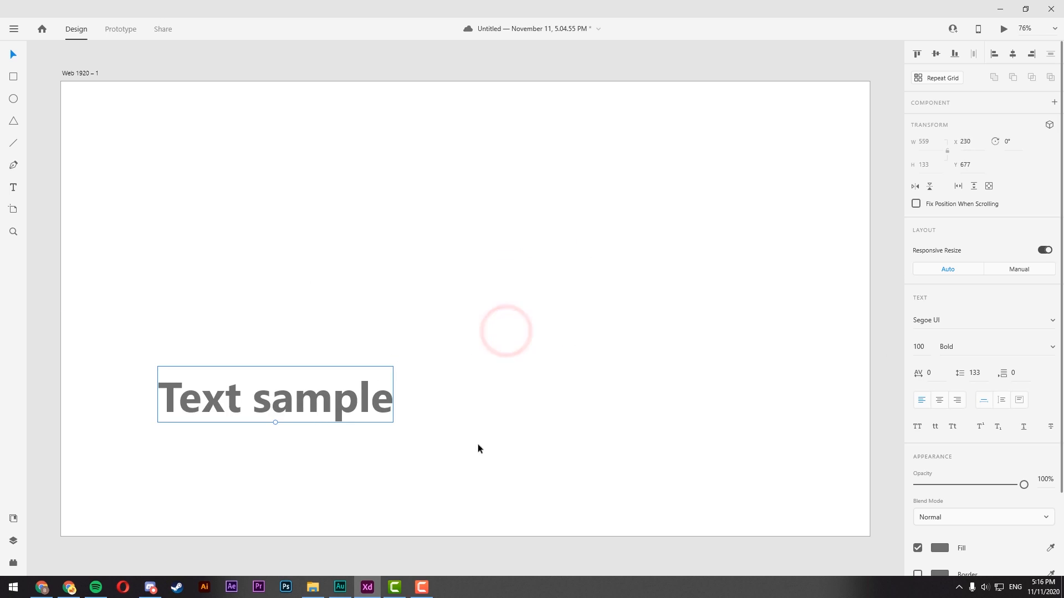
{"action": "left_click", "coordinate": [935, 53]}
{"action": "left_click", "coordinate": [1012, 53]}
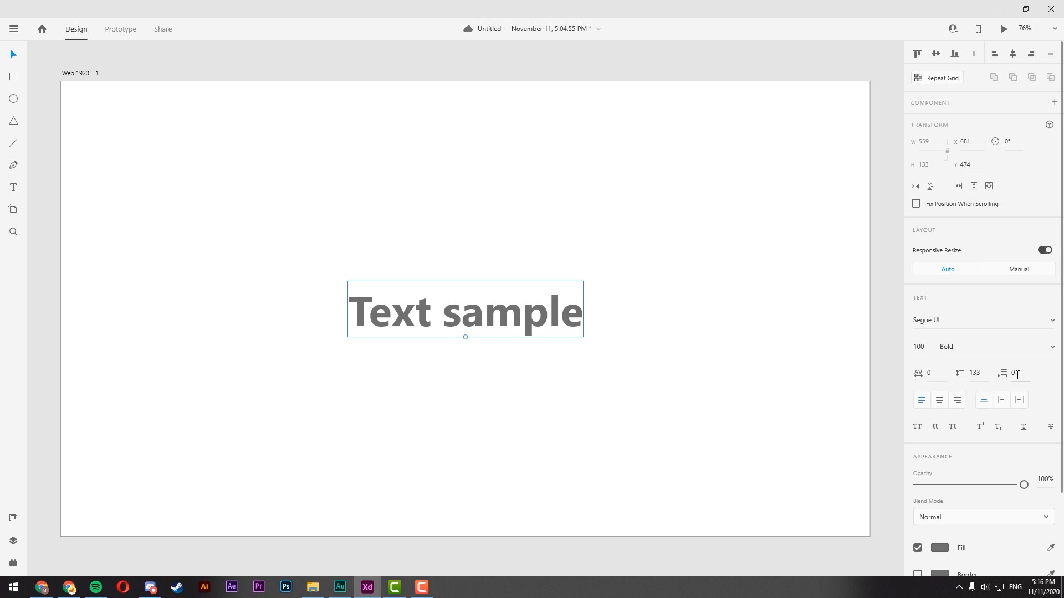
- Try center paragraph alignment on the Text sample text and return it to left alignment
{"action": "left_click", "coordinate": [941, 400]}
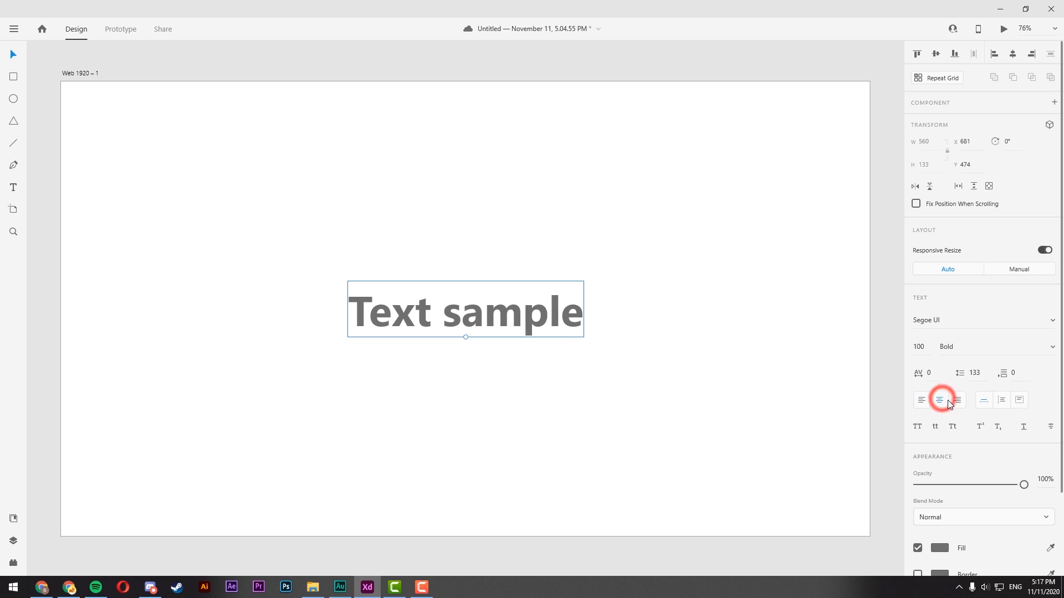
{"action": "left_click", "coordinate": [918, 401]}
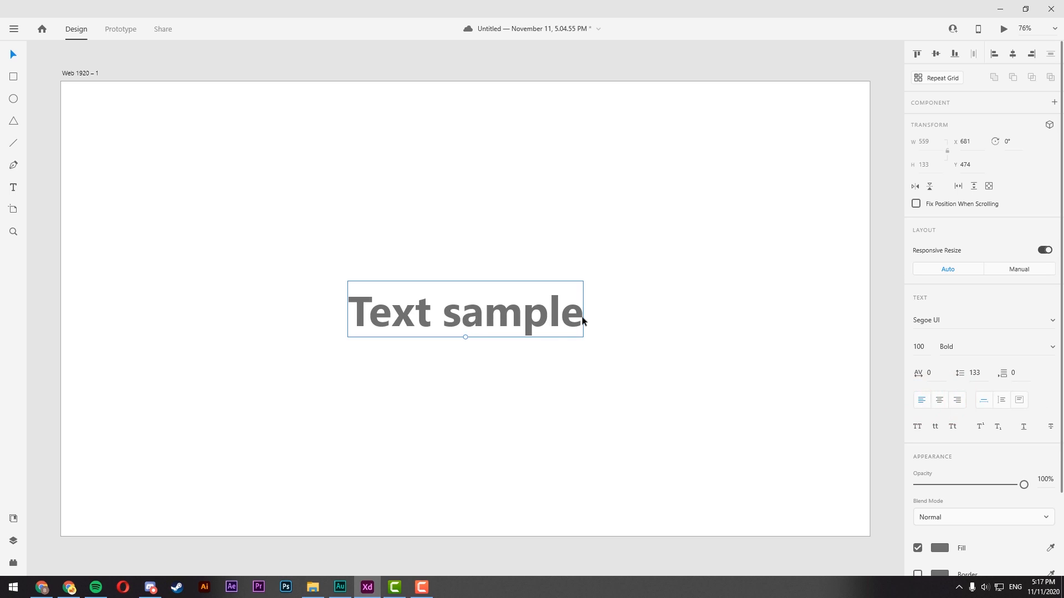
- Add an area text frame about 409 by 249 in the artboard's upper-left area, containing center-aligned text "sample"
{"action": "key", "text": "t"}
{"action": "left_click_drag", "start_coordinate": [169, 124], "coordinate": [272, 212]}
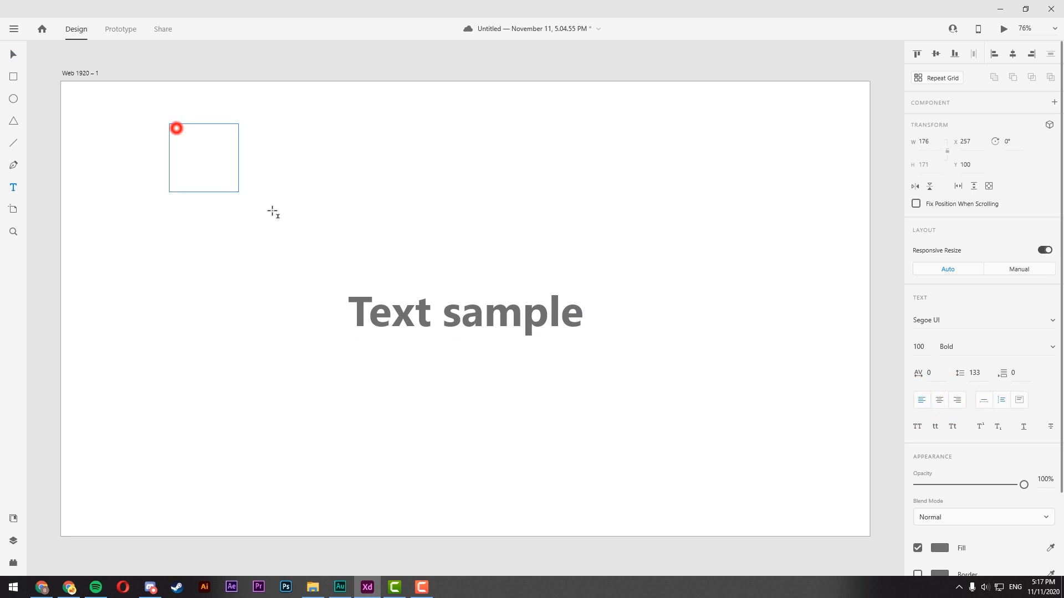
{"action": "left_click", "coordinate": [211, 144]}
{"action": "type", "text": "sam"}
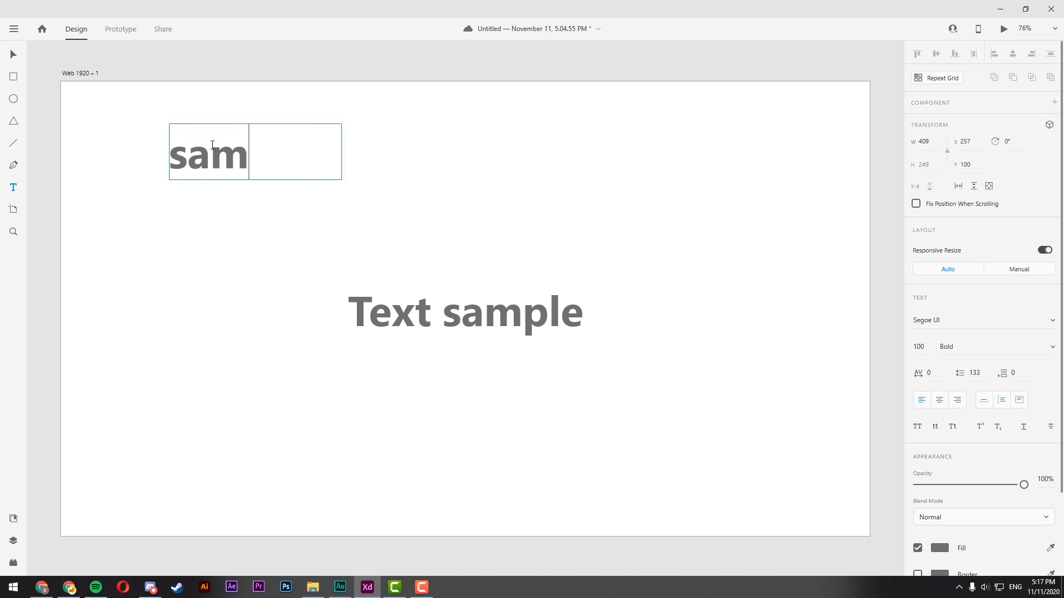
{"action": "type", "text": "ple"}
{"action": "key", "text": "ctrl+a"}
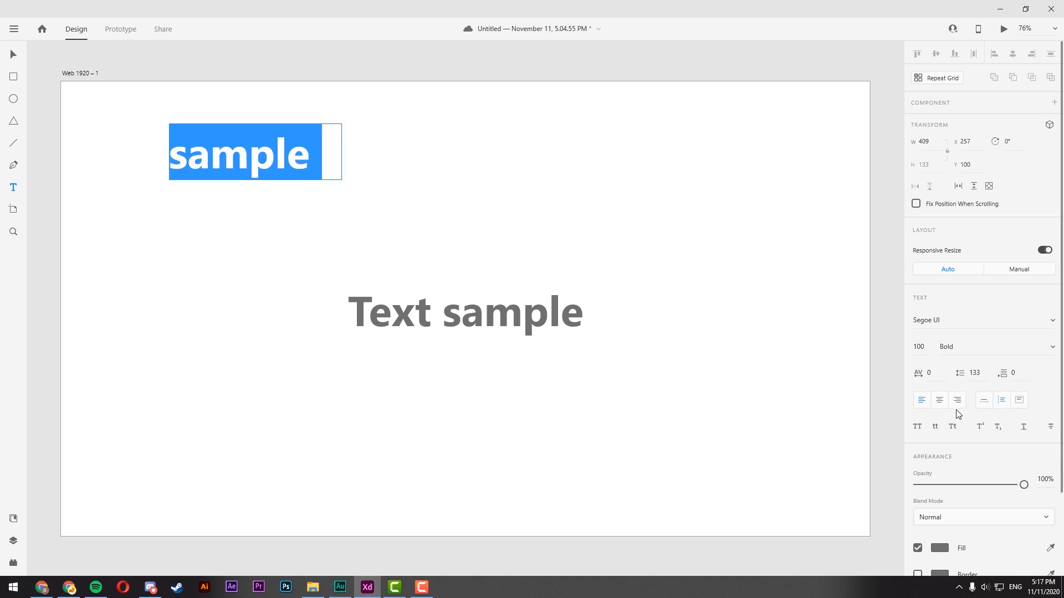
{"action": "left_click", "coordinate": [940, 400]}
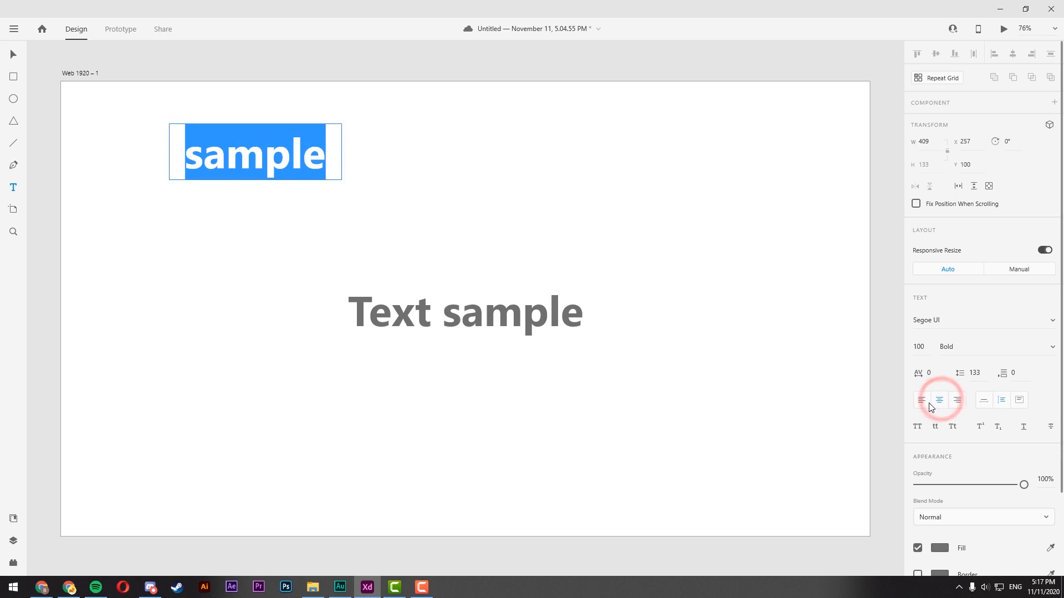
- Try right alignment on the "sample" area text, return it to left, and move the frame to about X 245, Y 178
{"action": "left_click", "coordinate": [921, 400]}
{"action": "left_click", "coordinate": [957, 400]}
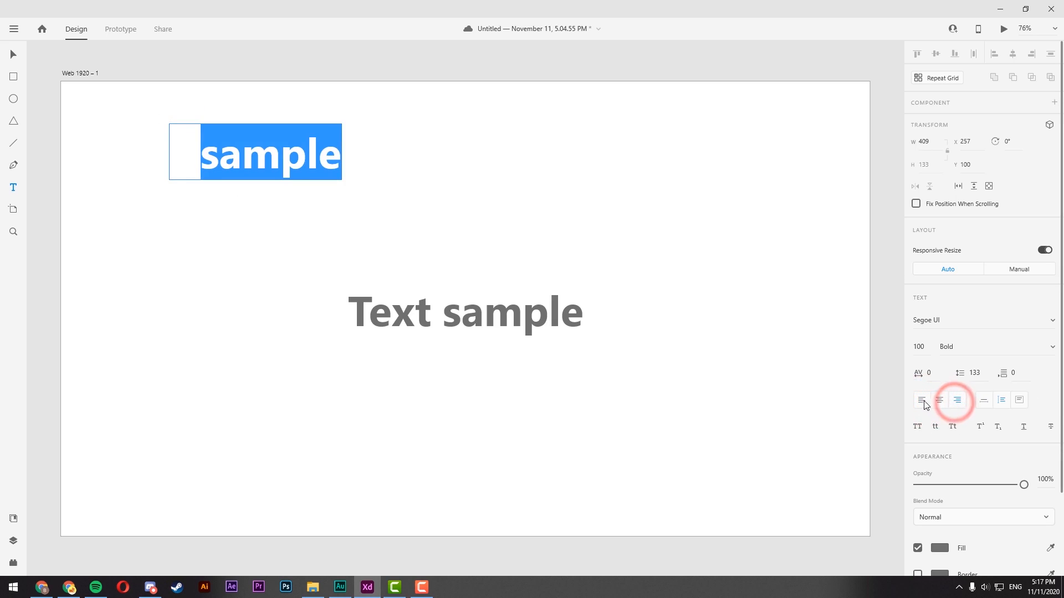
{"action": "left_click", "coordinate": [922, 401]}
{"action": "key", "text": "Escape"}
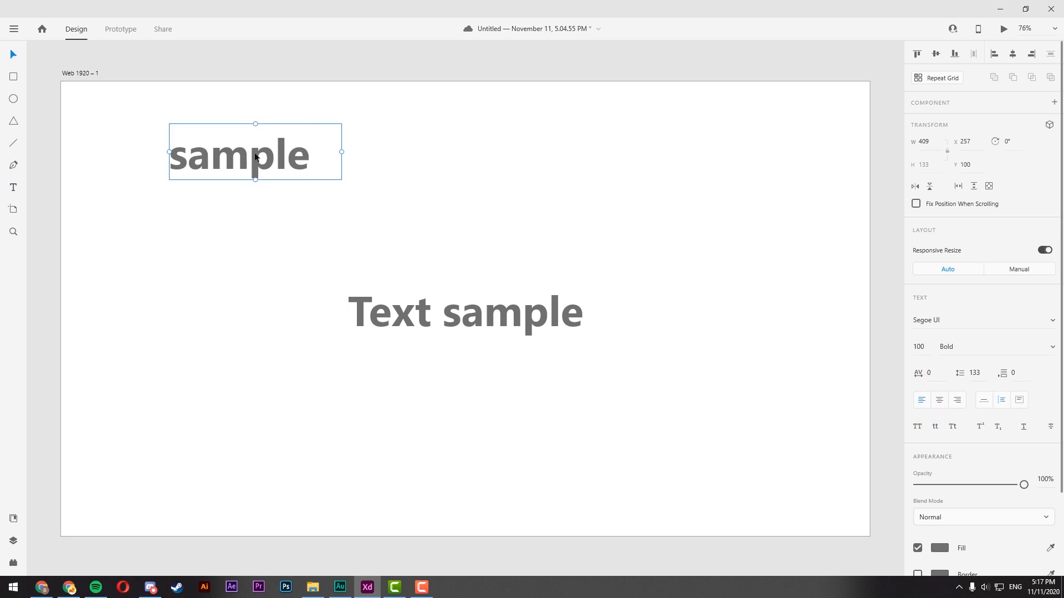
{"action": "left_click_drag", "start_coordinate": [231, 160], "coordinate": [250, 193]}
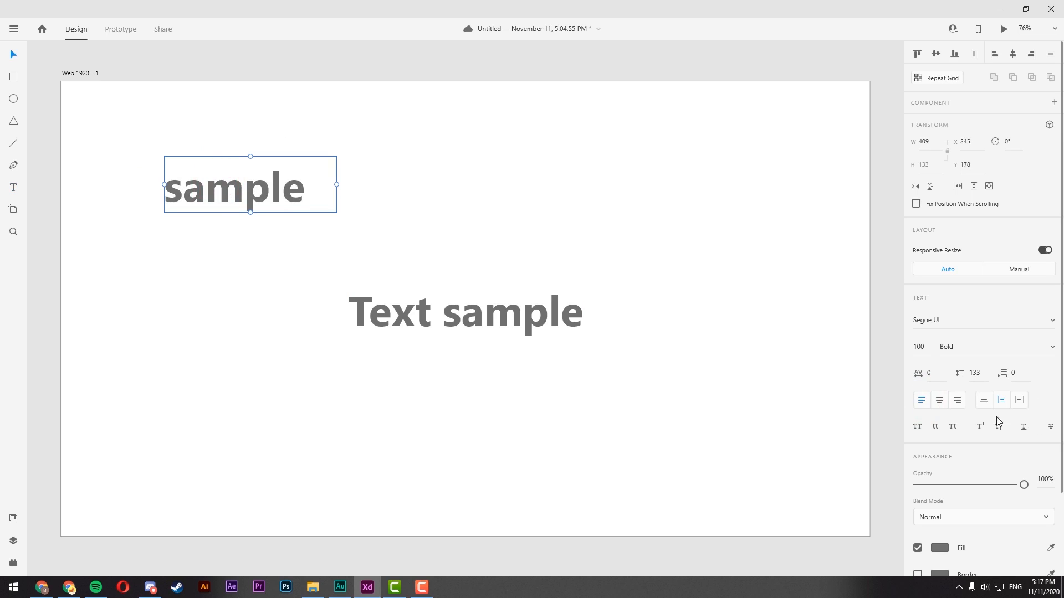
- Try center, right and left paragraph alignment on the "sample" area text, ending with left alignment
{"action": "left_click", "coordinate": [940, 402]}
{"action": "left_click", "coordinate": [957, 400]}
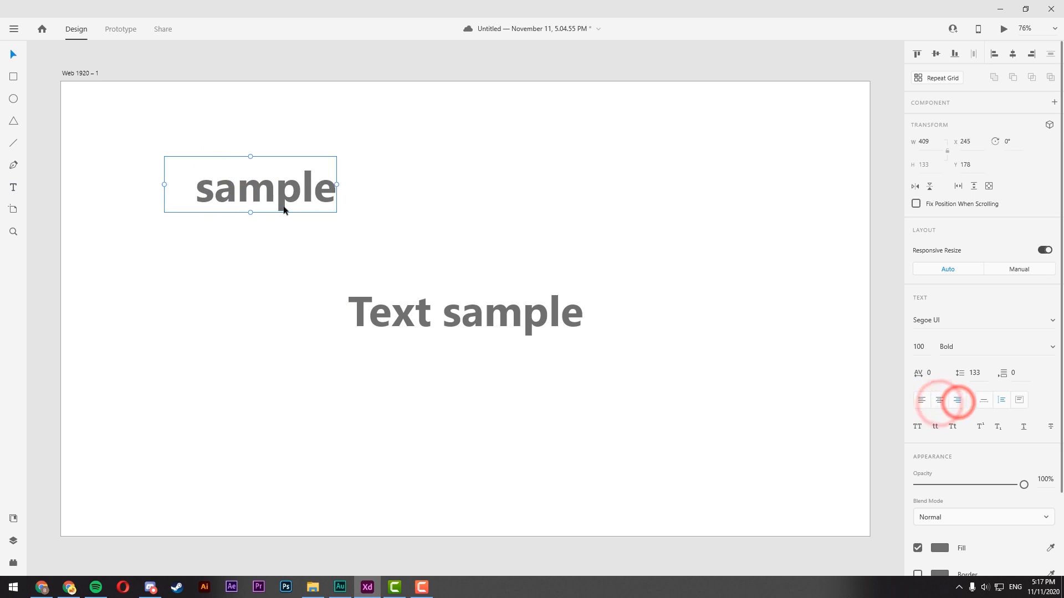
{"action": "double_click", "coordinate": [201, 198]}
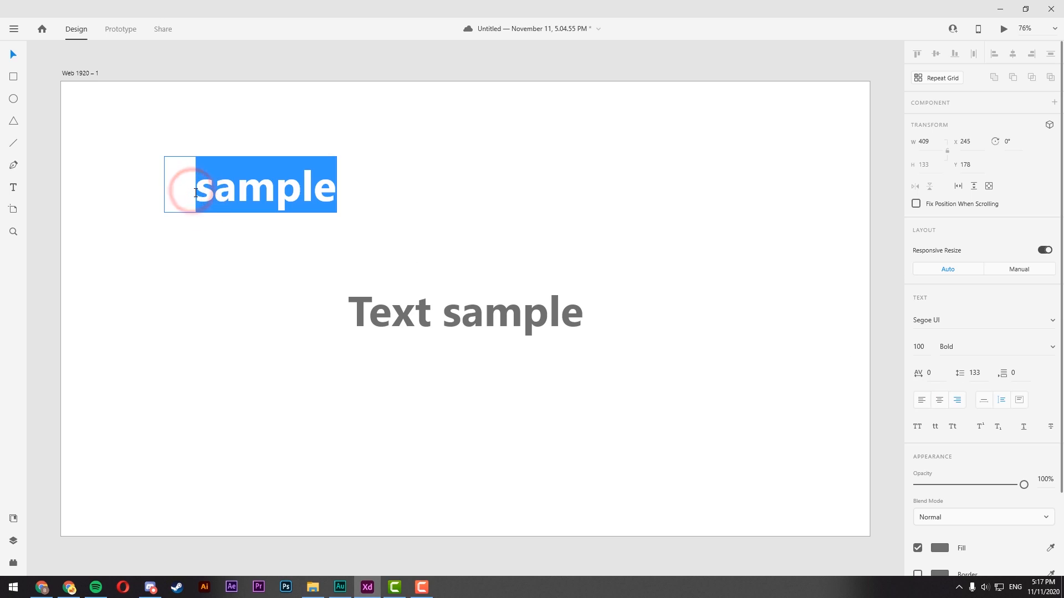
{"action": "left_click", "coordinate": [919, 399]}
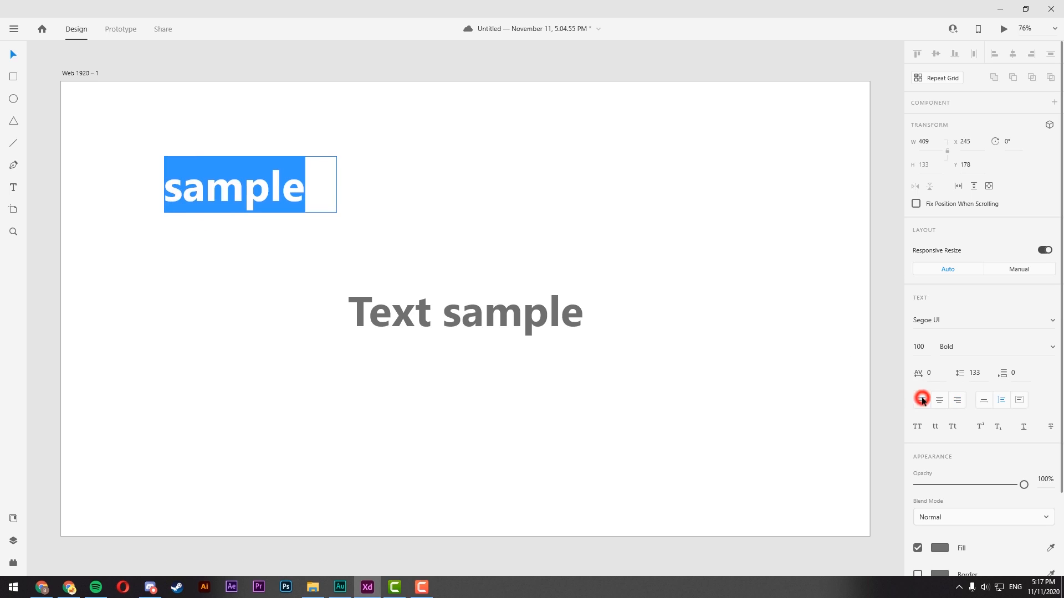
{"action": "left_click", "coordinate": [308, 190]}
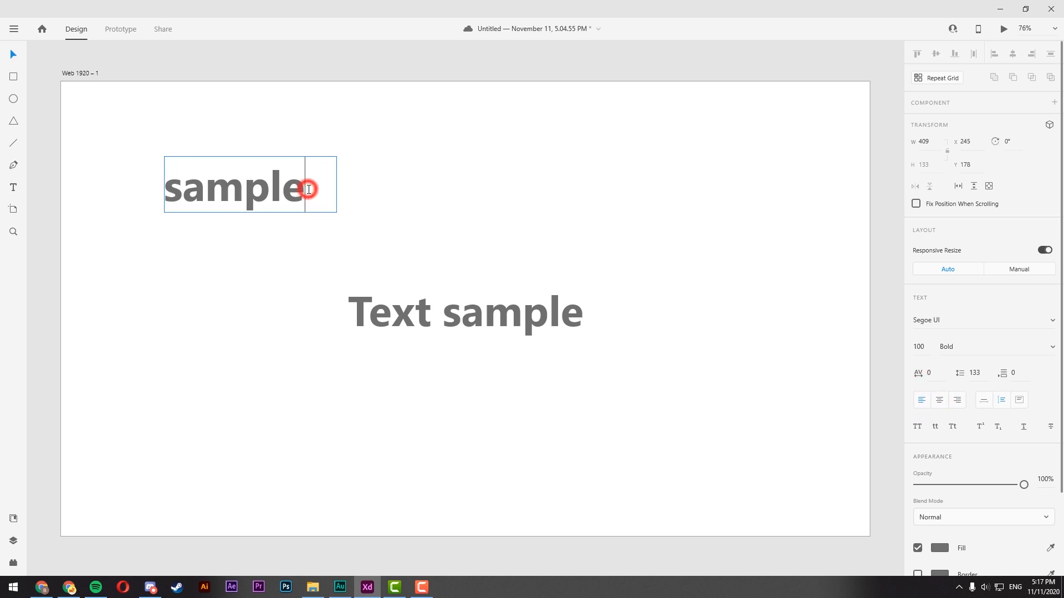
{"action": "left_click", "coordinate": [938, 403]}
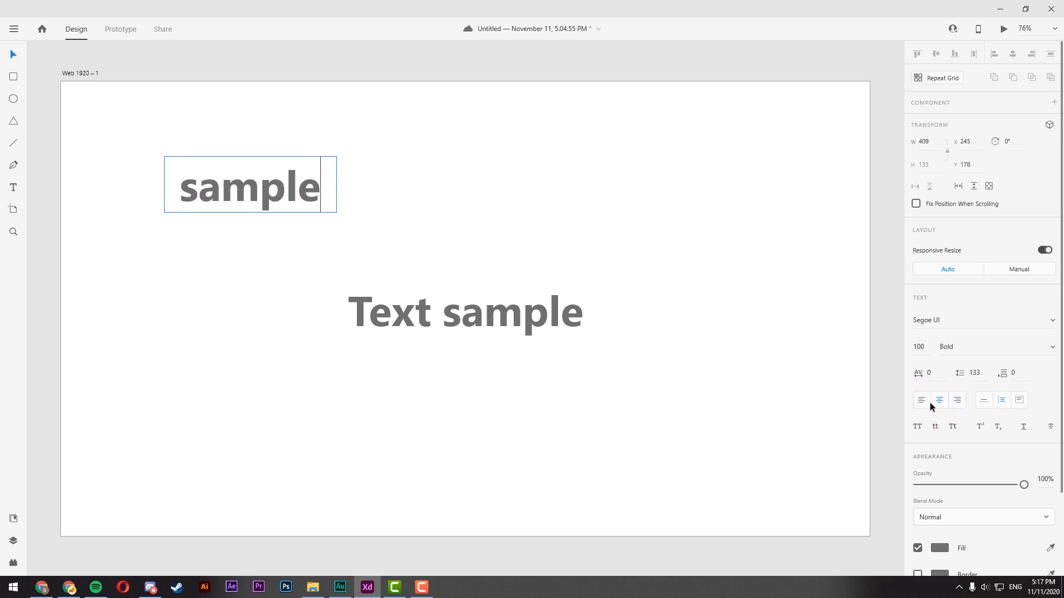
{"action": "left_click", "coordinate": [921, 400]}
{"action": "left_click", "coordinate": [939, 400]}
{"action": "left_click", "coordinate": [953, 401]}
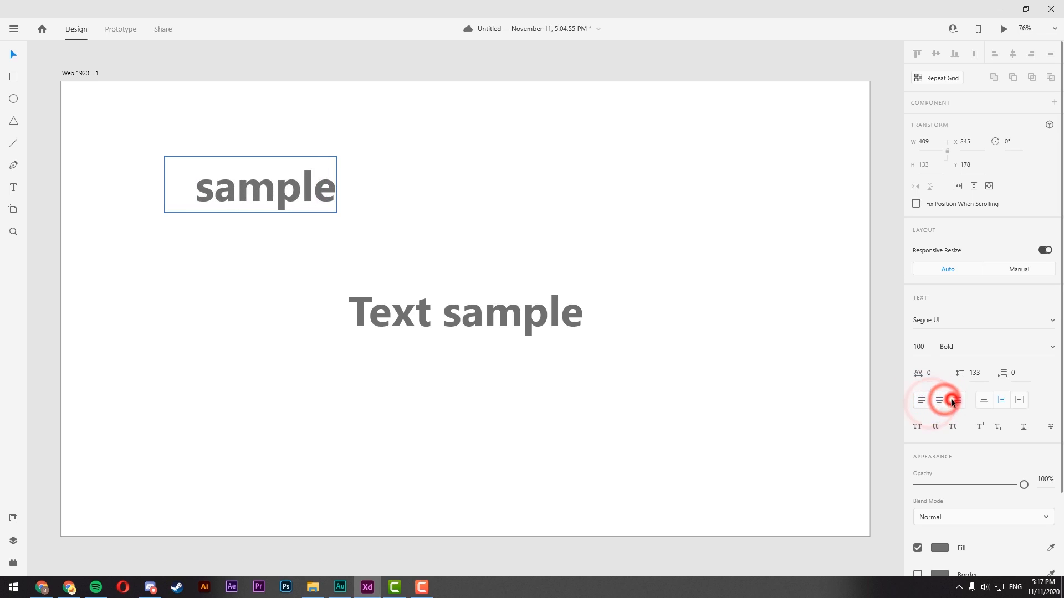
{"action": "left_click", "coordinate": [922, 400]}
- Try adding "sdfs" at font size 50 after the word "sample" and erase the added characters
{"action": "left_click", "coordinate": [926, 347]}
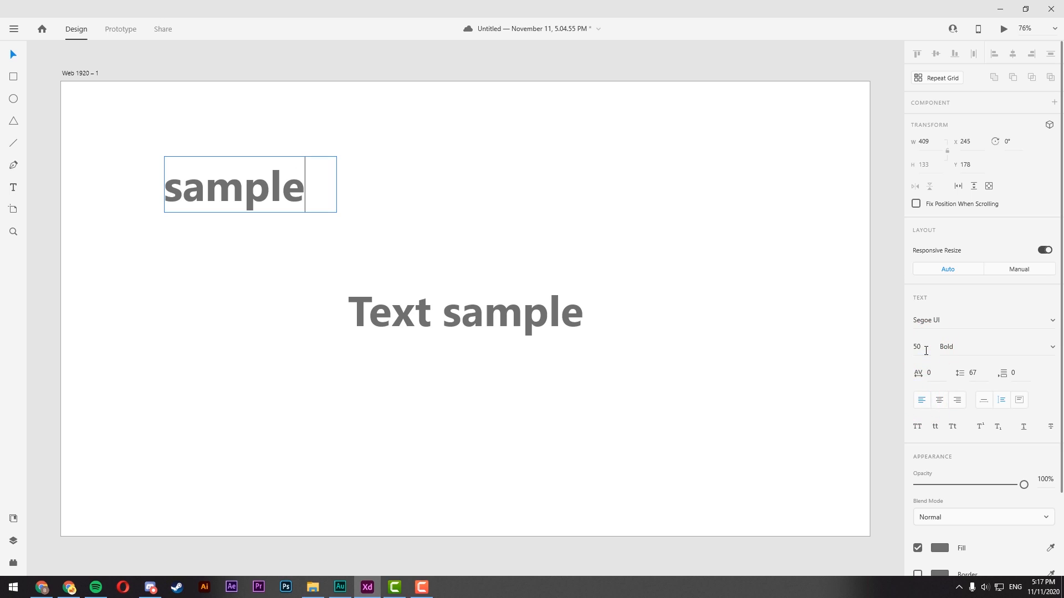
{"action": "type", "text": "dfsd"}
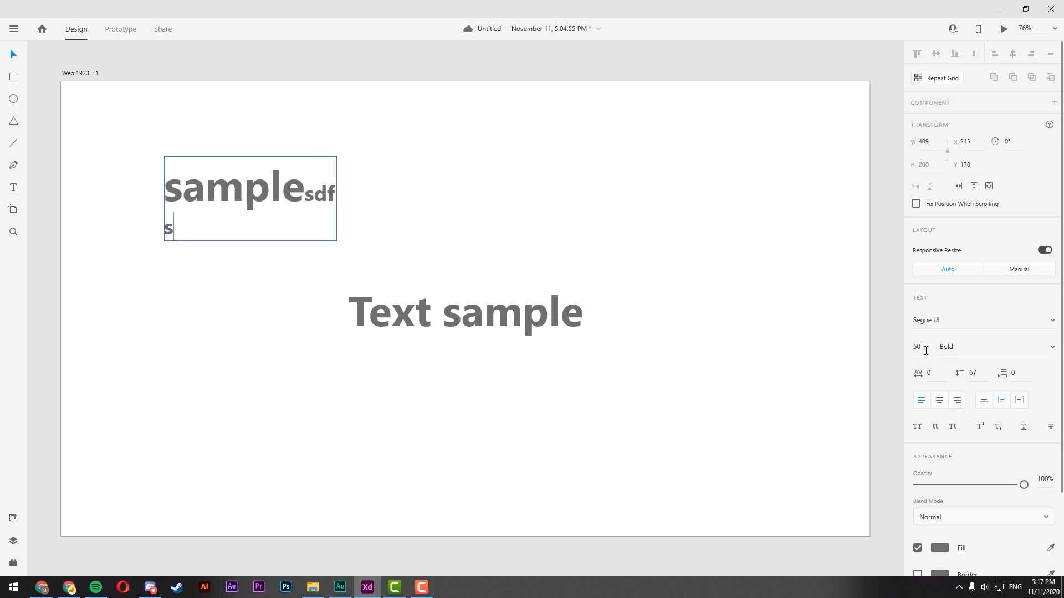
{"action": "key", "text": "BackSpace"}
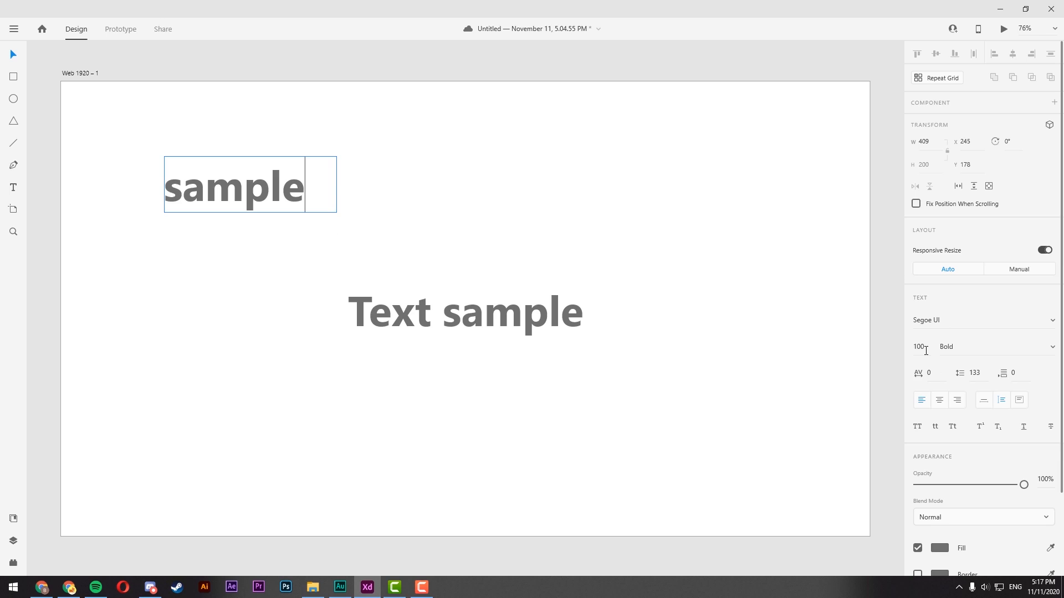
- Delete the "sample" area text frame from the artboard
{"action": "key", "text": "Escape"}
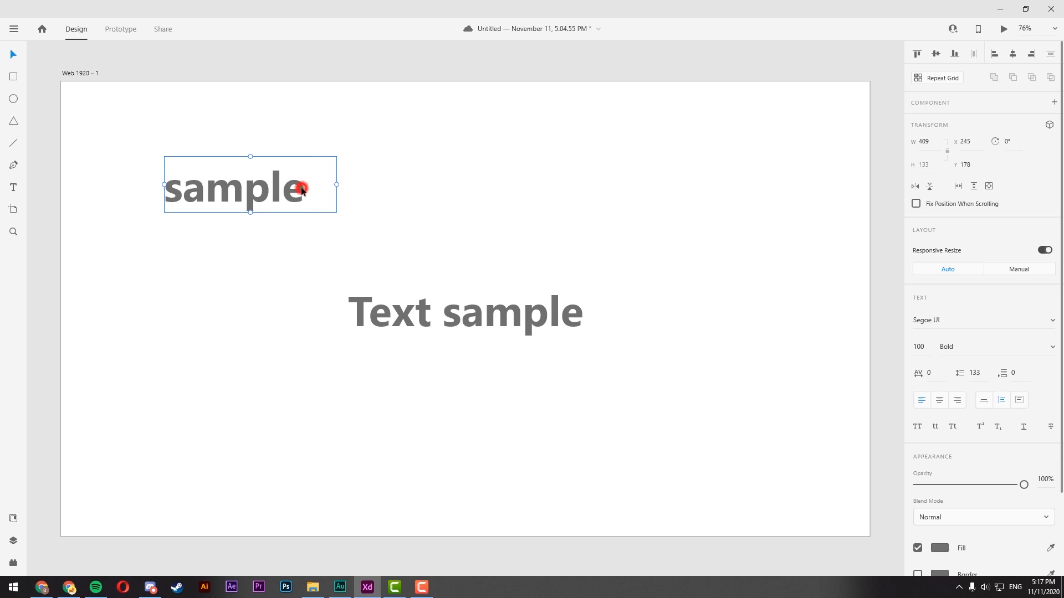
{"action": "key", "text": "Delete"}
- Try uppercase, lowercase and title case on the Text sample text, turning each one off again
{"action": "left_click", "coordinate": [544, 311]}
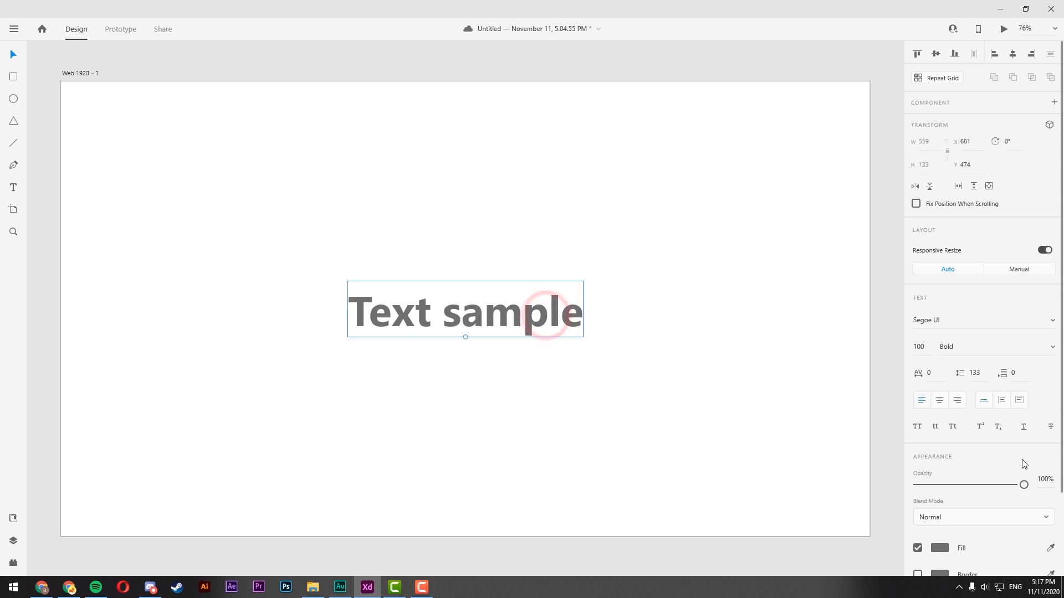
{"action": "left_click", "coordinate": [918, 426]}
{"action": "left_click", "coordinate": [918, 426]}
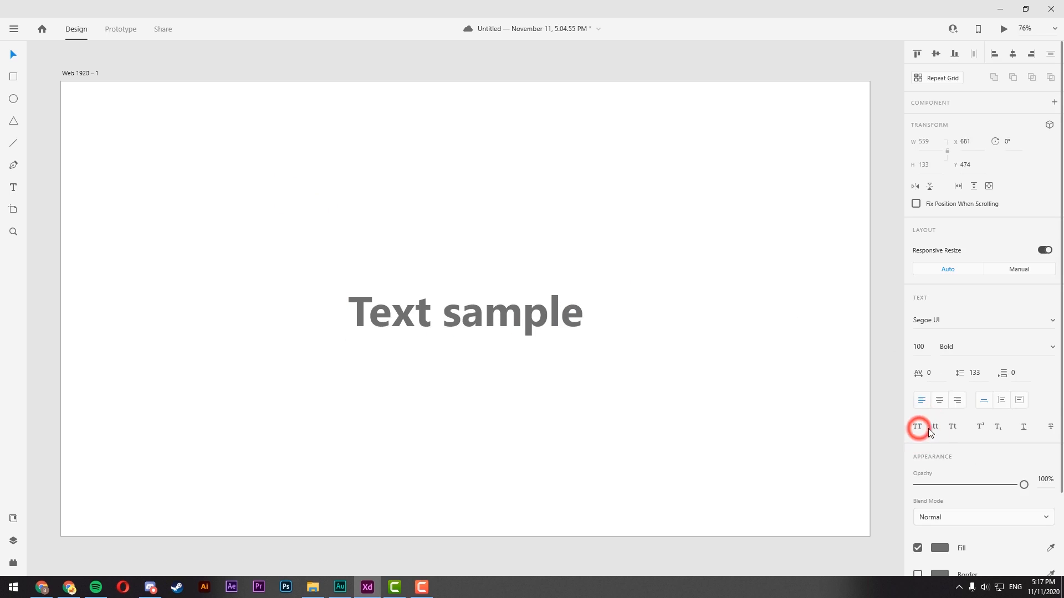
{"action": "left_click", "coordinate": [935, 427]}
{"action": "left_click", "coordinate": [935, 427]}
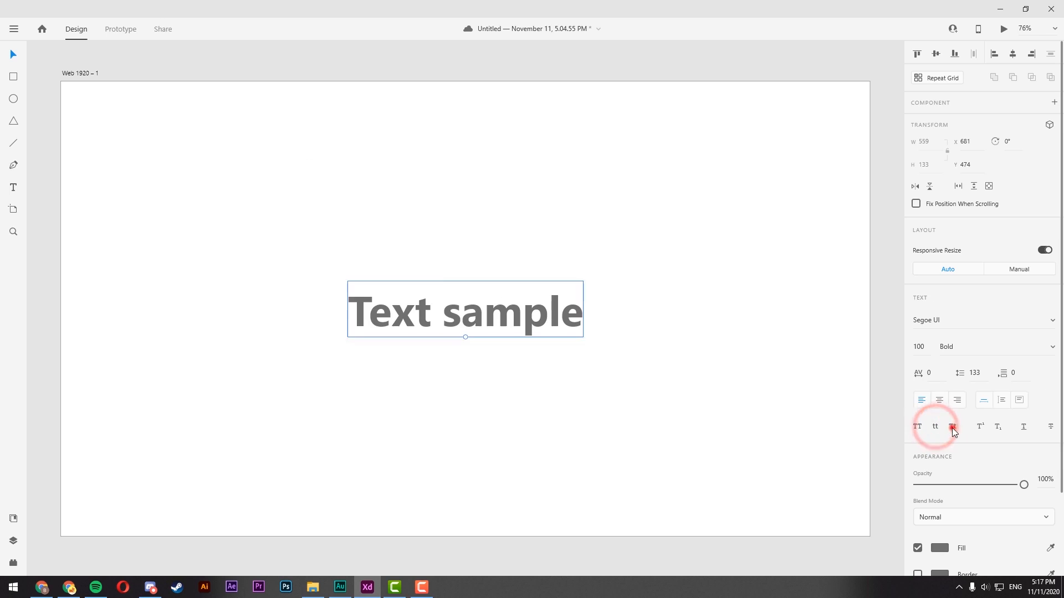
{"action": "left_click", "coordinate": [953, 426]}
{"action": "left_click", "coordinate": [952, 426]}
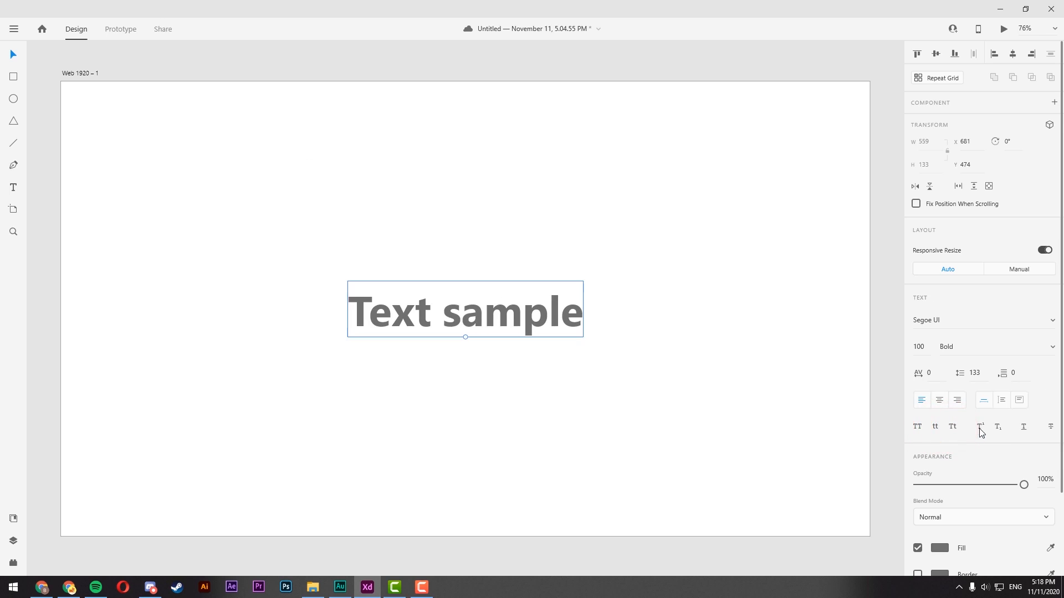
- Try superscript, underline and strikethrough on the Text sample text, turning each one off again
{"action": "left_click", "coordinate": [979, 428]}
{"action": "left_click", "coordinate": [980, 428]}
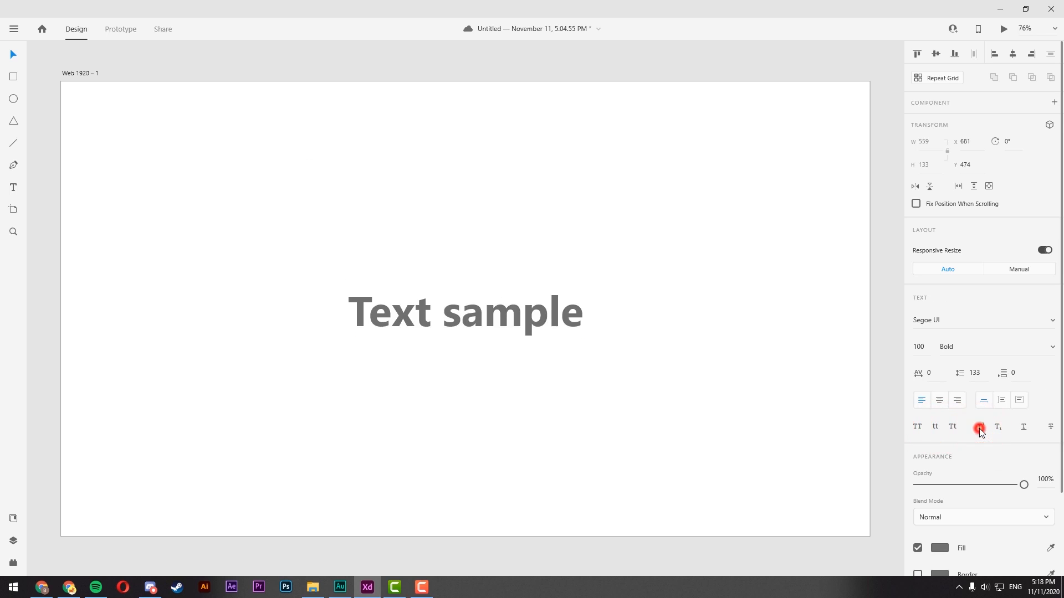
{"action": "left_click", "coordinate": [1024, 426]}
{"action": "left_click", "coordinate": [1025, 426]}
{"action": "left_click", "coordinate": [1048, 426]}
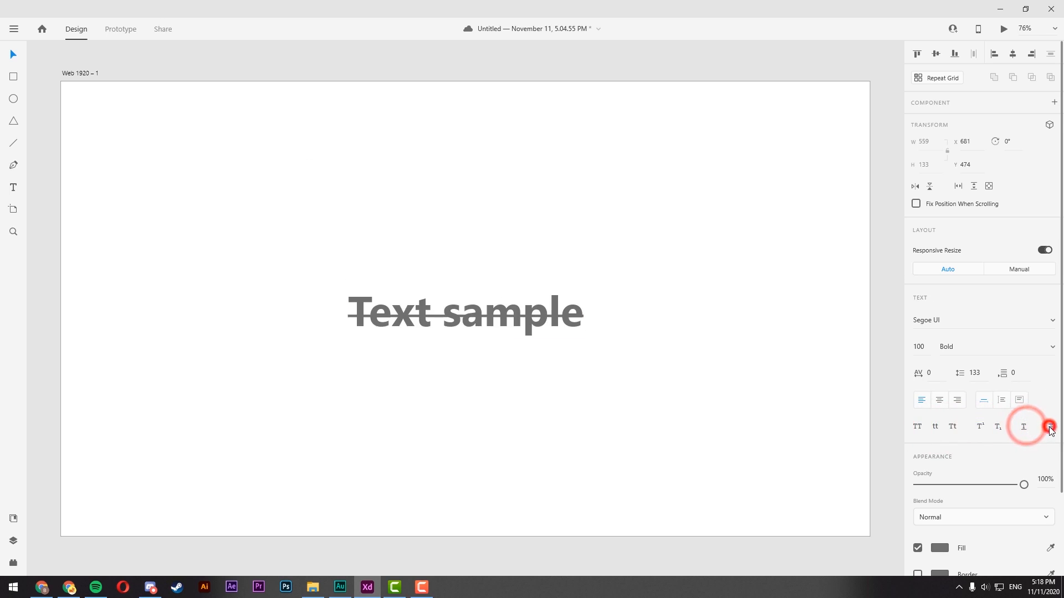
{"action": "left_click", "coordinate": [1048, 426]}
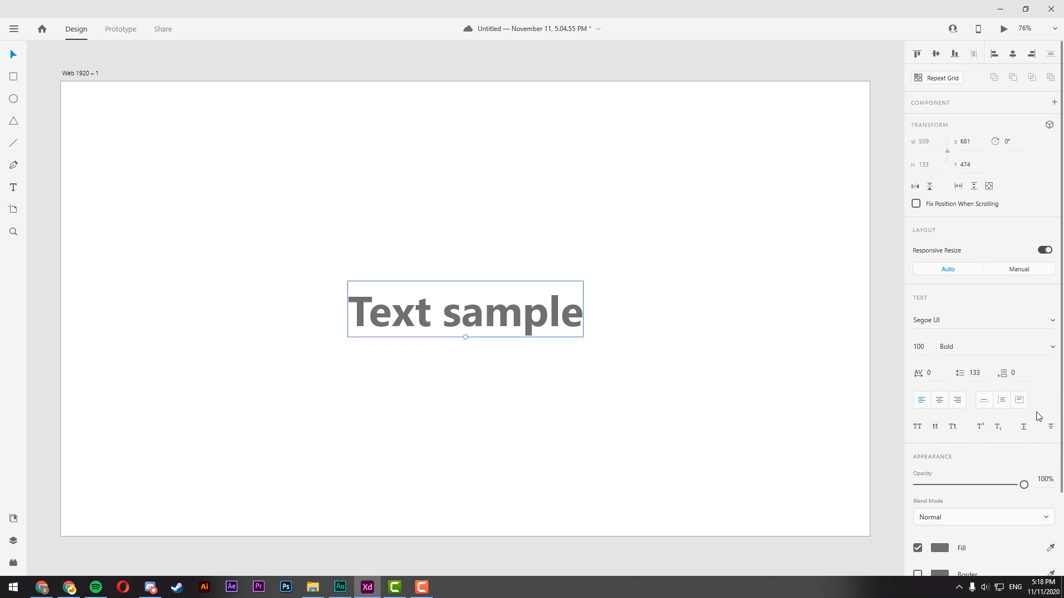
- Try the Italic font style on the Text sample text and switch it to Regular
{"action": "left_click", "coordinate": [1052, 348]}
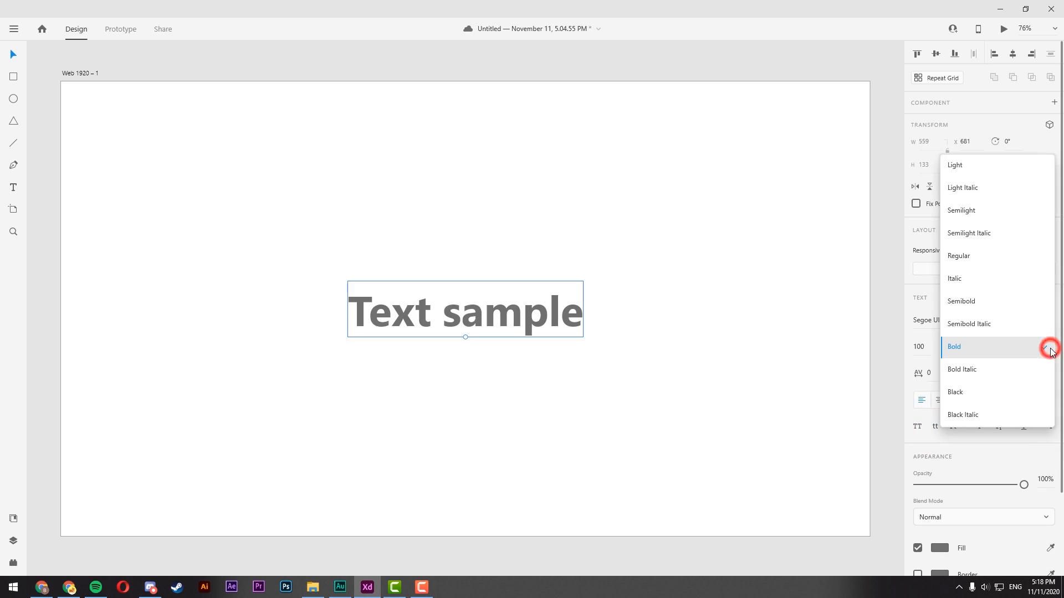
{"action": "left_click", "coordinate": [972, 277]}
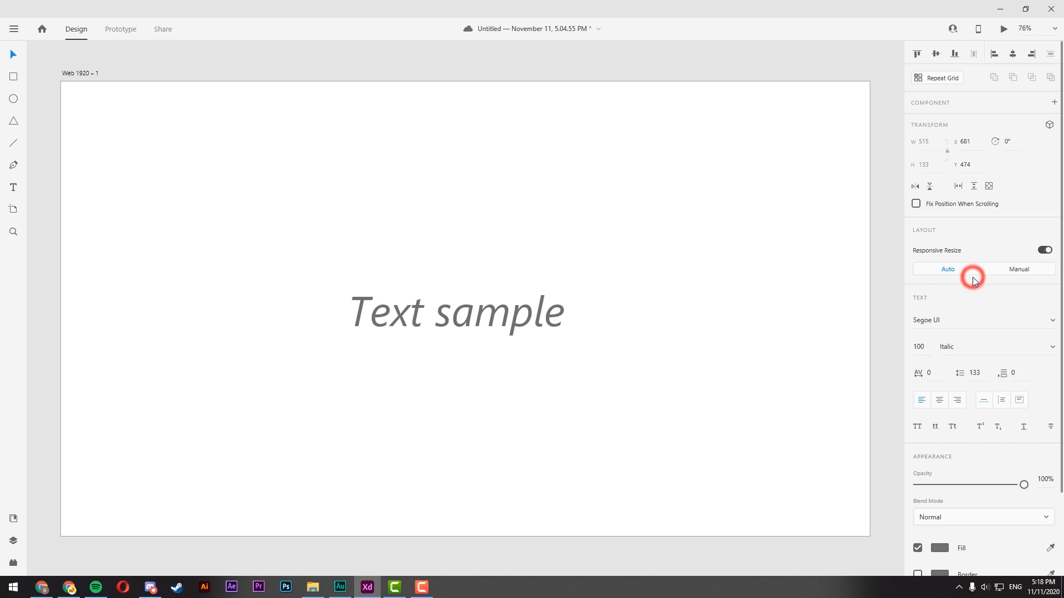
{"action": "left_click", "coordinate": [1050, 350]}
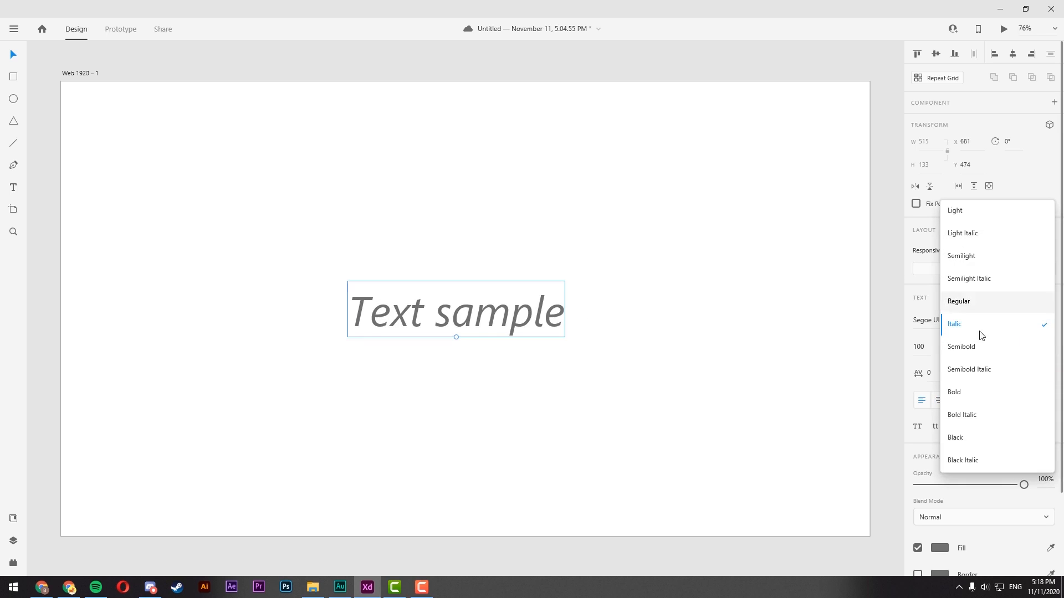
{"action": "left_click", "coordinate": [972, 302]}
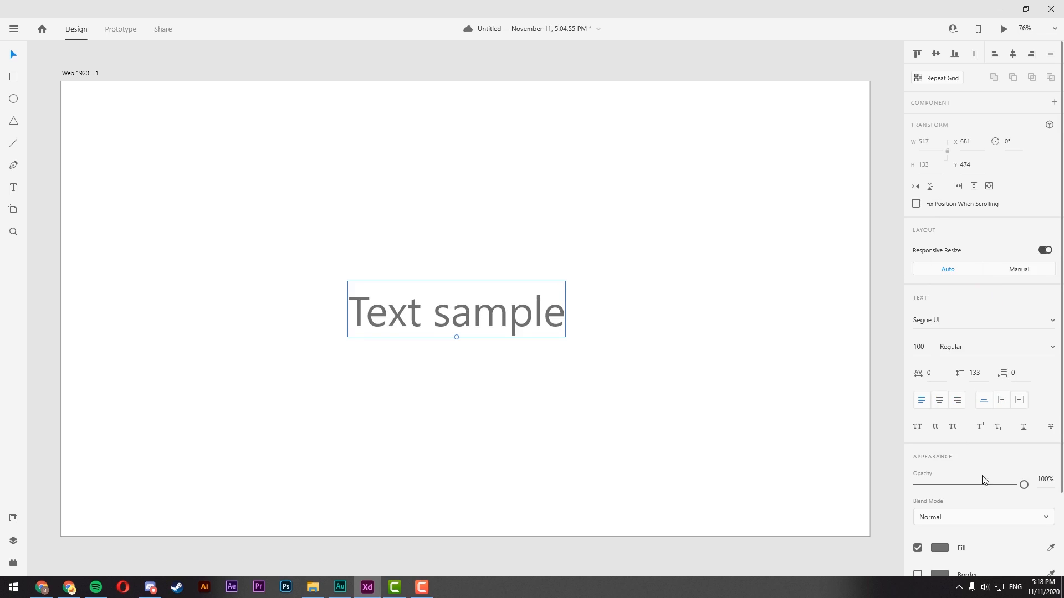
- Set the Text sample text's fill color to black, #000000
{"action": "scroll", "coordinate": [983, 479], "scroll_direction": "down", "scroll_amount": 3}
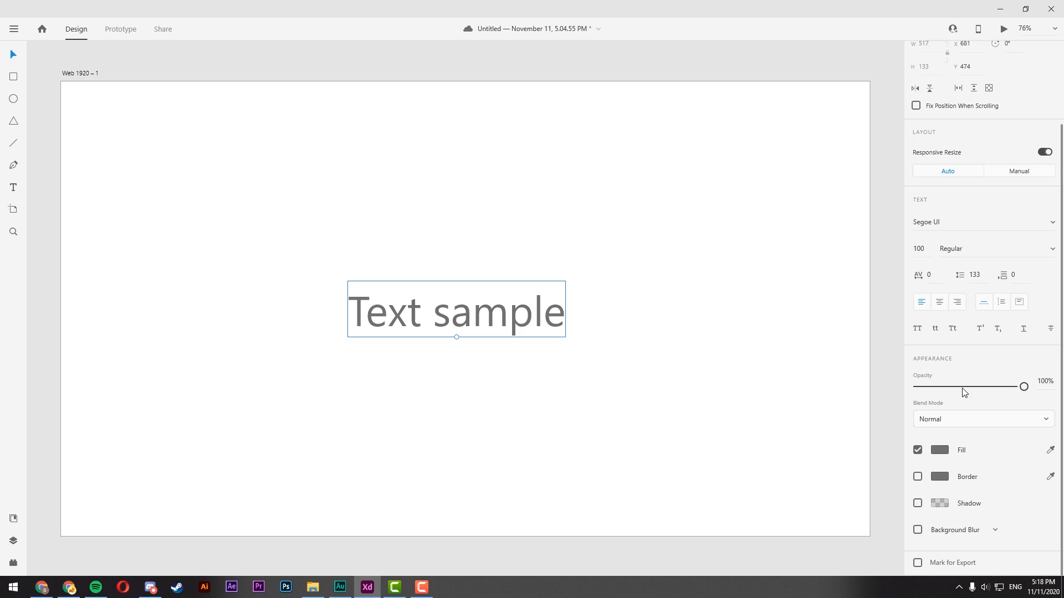
{"action": "left_click", "coordinate": [940, 447]}
{"action": "left_click", "coordinate": [826, 448]}
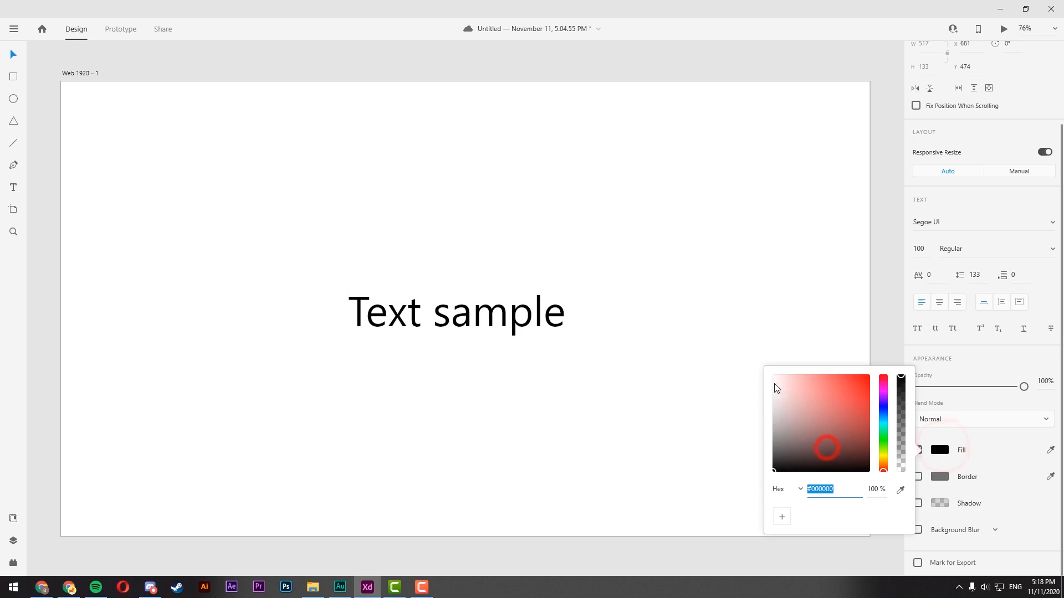
{"action": "left_click", "coordinate": [755, 312]}
- Set the Text sample text's font weight to Bold
{"action": "left_click", "coordinate": [501, 315]}
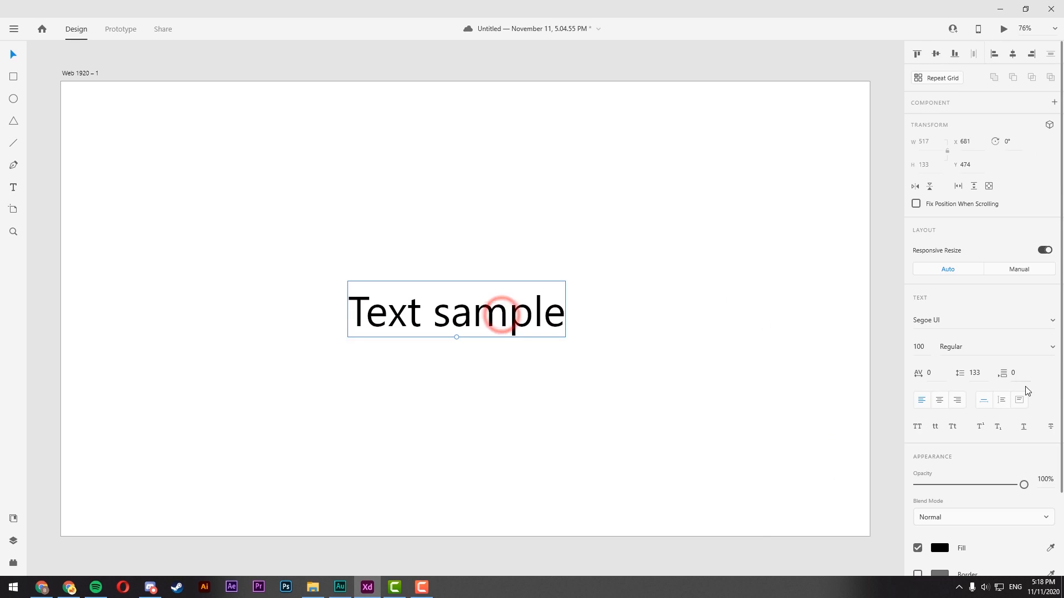
{"action": "left_click", "coordinate": [989, 350]}
{"action": "type", "text": "bold"}
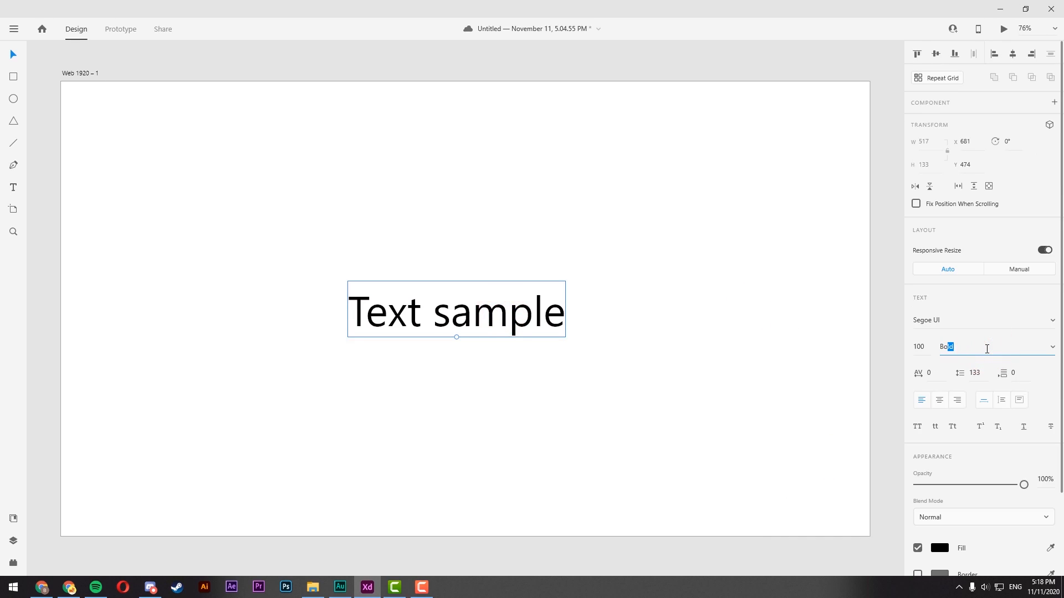
{"action": "key", "text": "Return"}
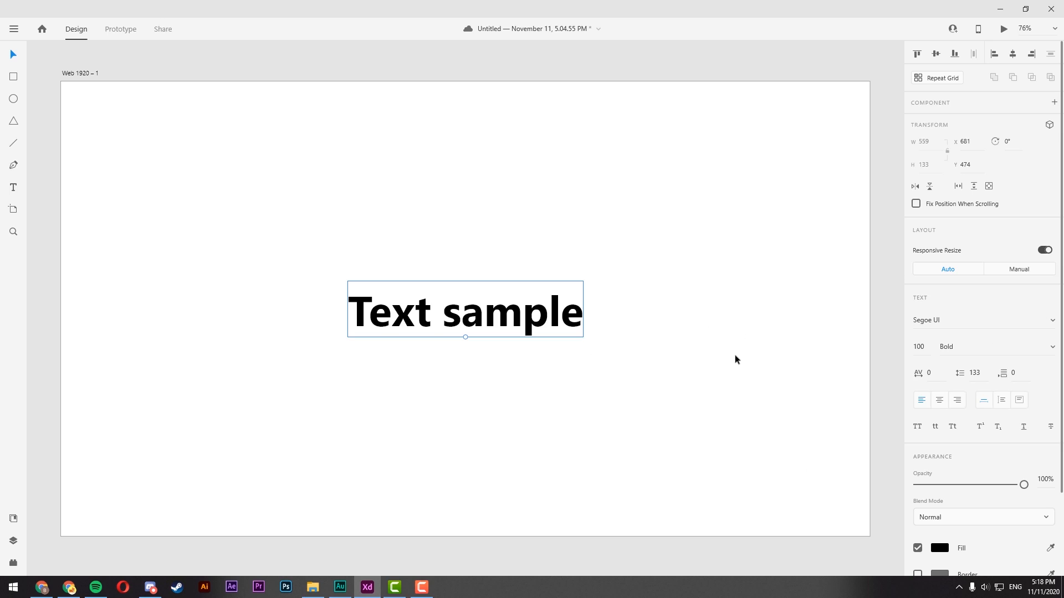
- Try lowering the Text sample text's opacity in 10% steps from 90% to 40%
{"action": "key", "text": "9"}
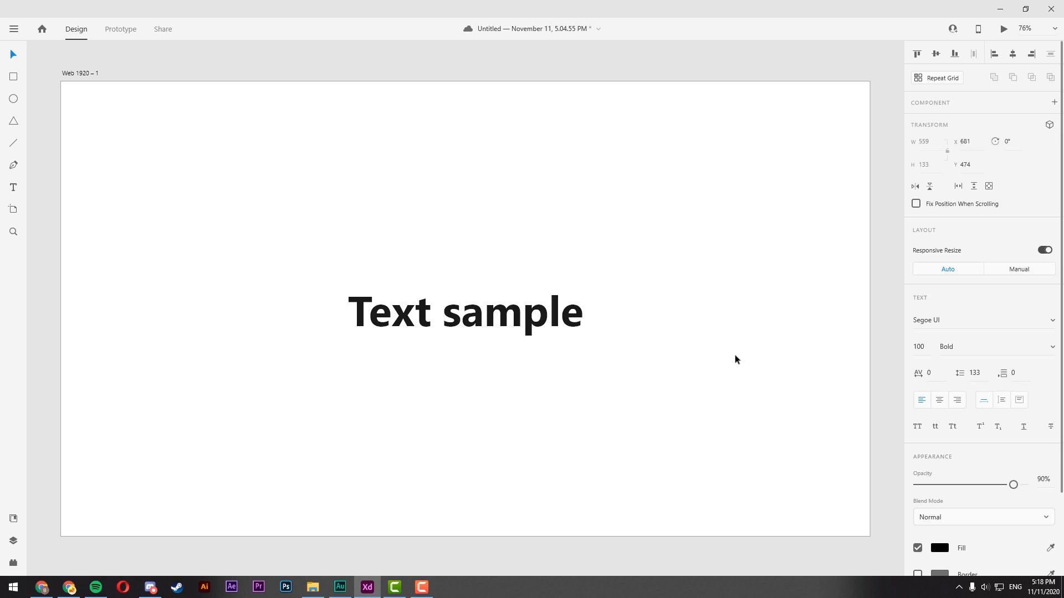
{"action": "key", "text": "8"}
{"action": "key", "text": "7"}
{"action": "key", "text": "6"}
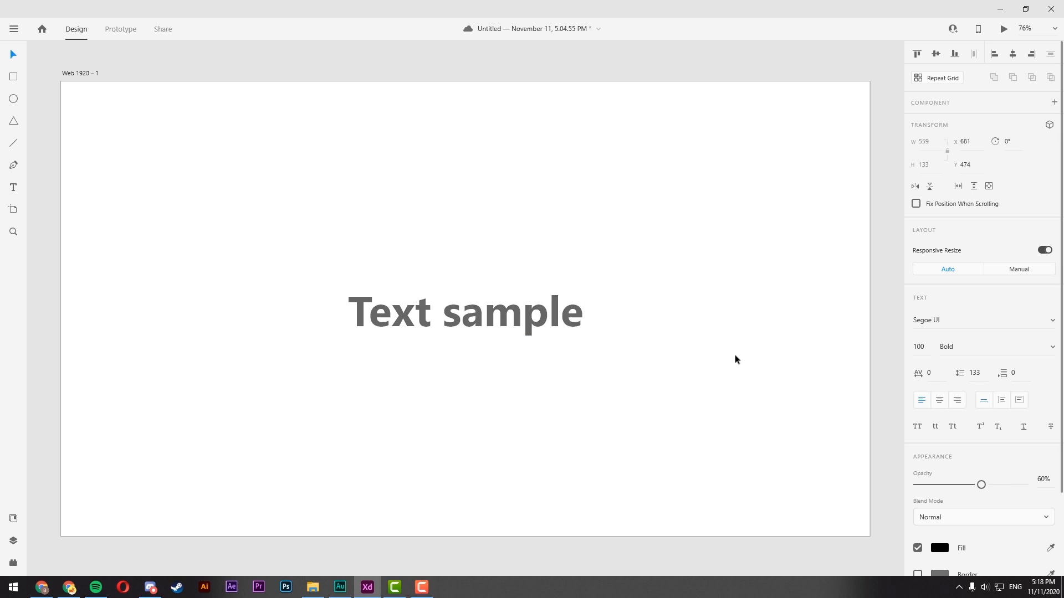
{"action": "key", "text": "5"}
{"action": "key", "text": "4"}
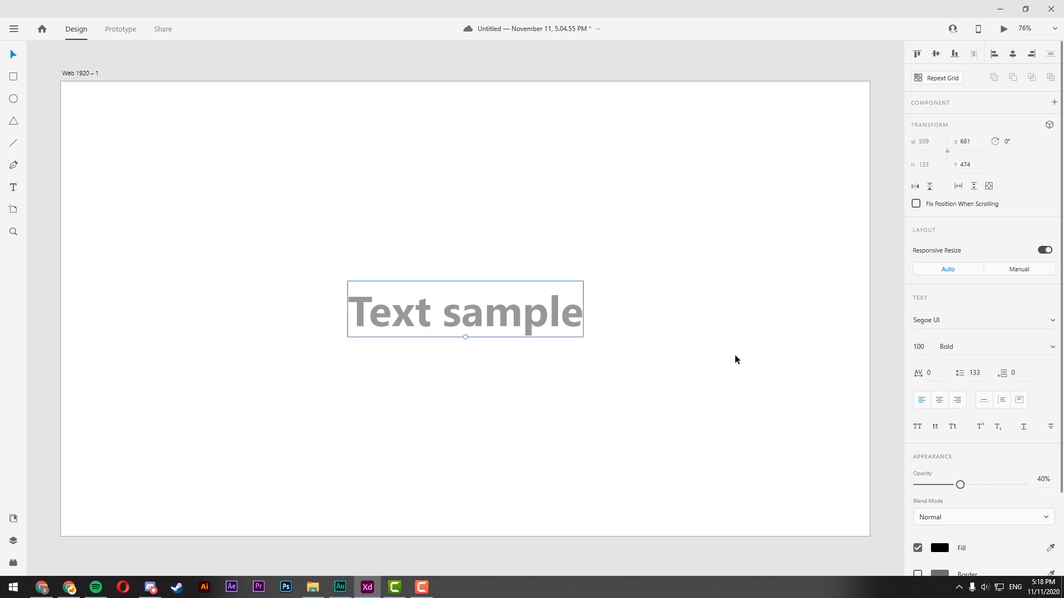
- Try opacities of 88%, 55% and 11% on the Text sample text, and set its opacity to 44%
{"action": "key", "text": "8"}
{"action": "key", "text": "9"}
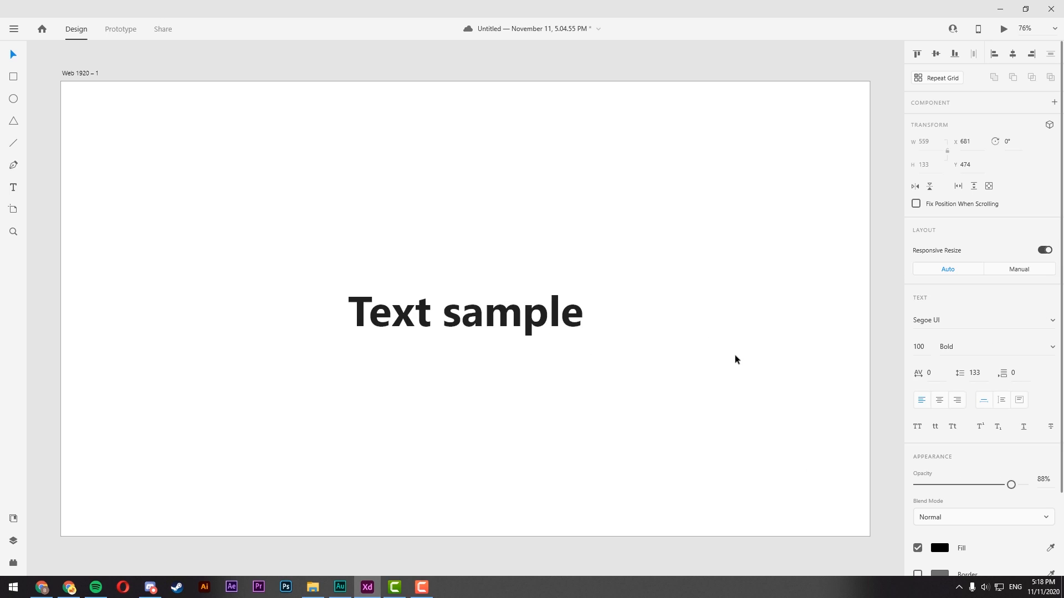
{"action": "key", "text": "5"}
{"action": "key", "text": "5"}
{"action": "key", "text": "1"}
{"action": "key", "text": "1"}
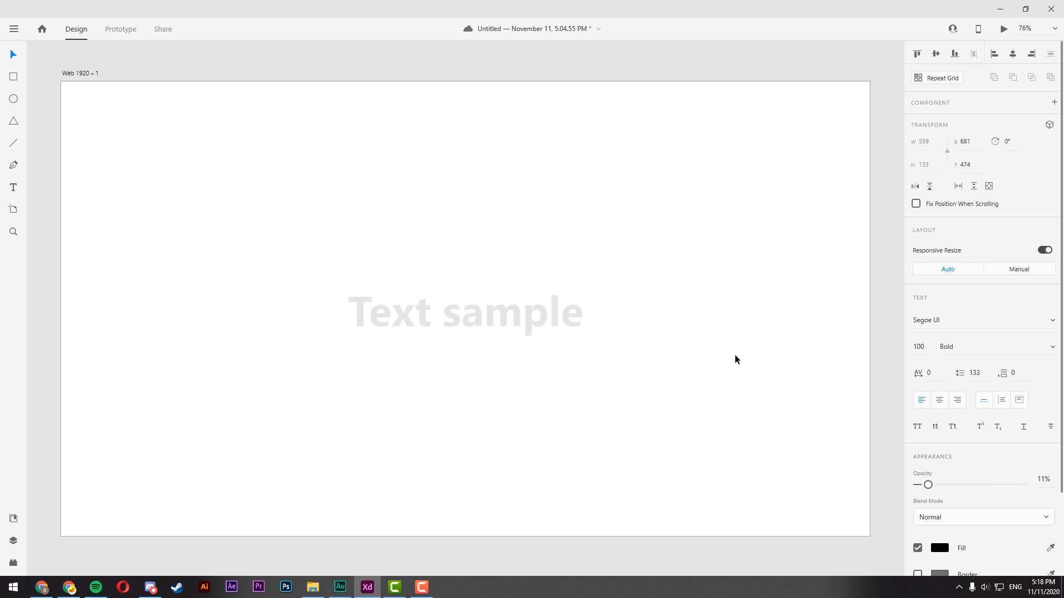
{"action": "key", "text": "4"}
{"action": "key", "text": "4"}
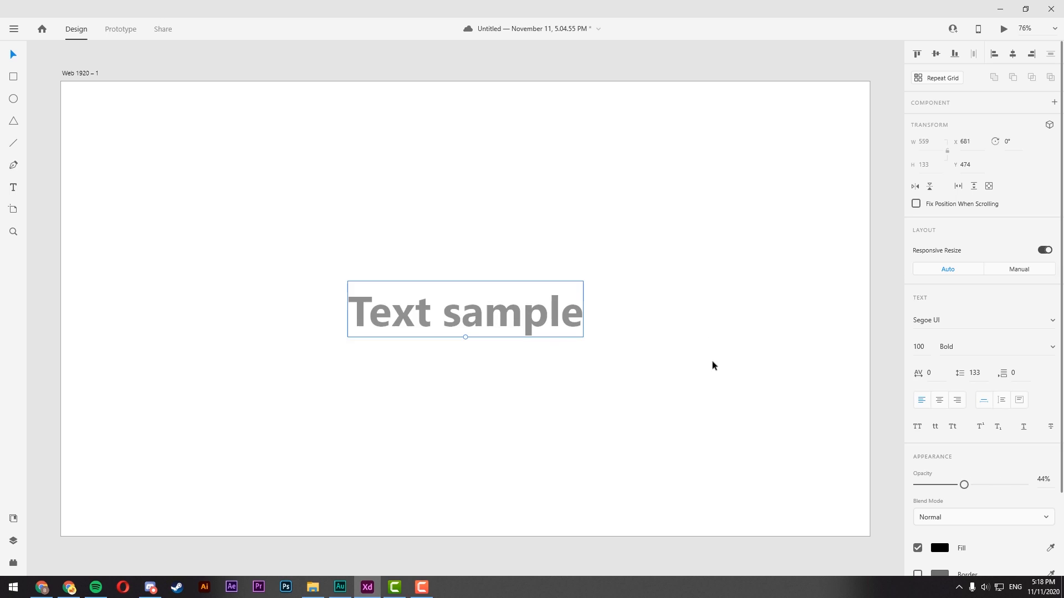
- Set the Text sample text's opacity to 100% and review its blend mode options, keeping Normal
{"action": "key", "text": "0"}
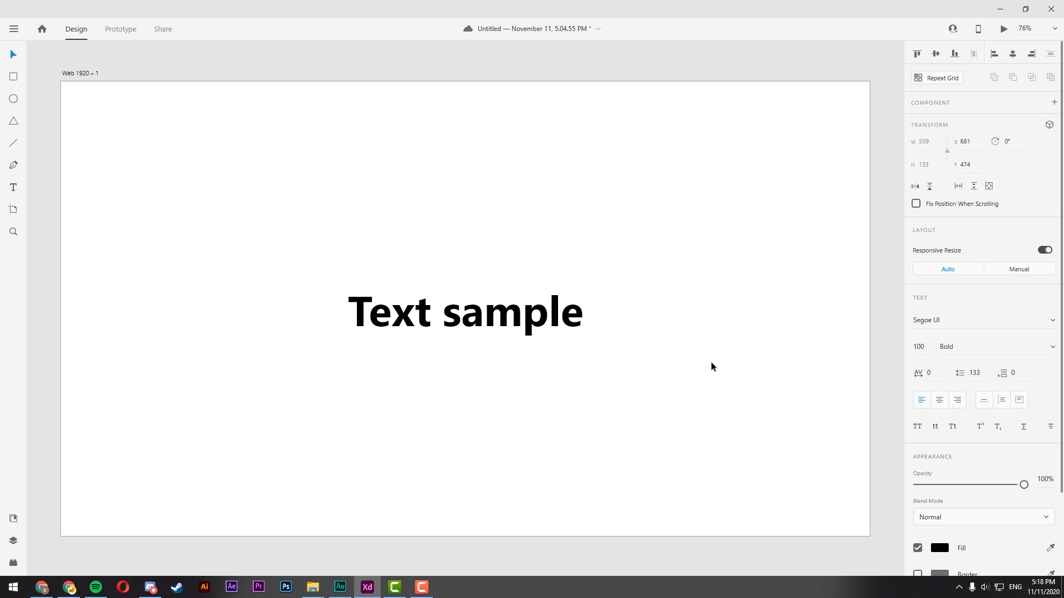
{"action": "scroll", "coordinate": [934, 378], "scroll_direction": "down", "scroll_amount": 2}
{"action": "left_click", "coordinate": [945, 421]}
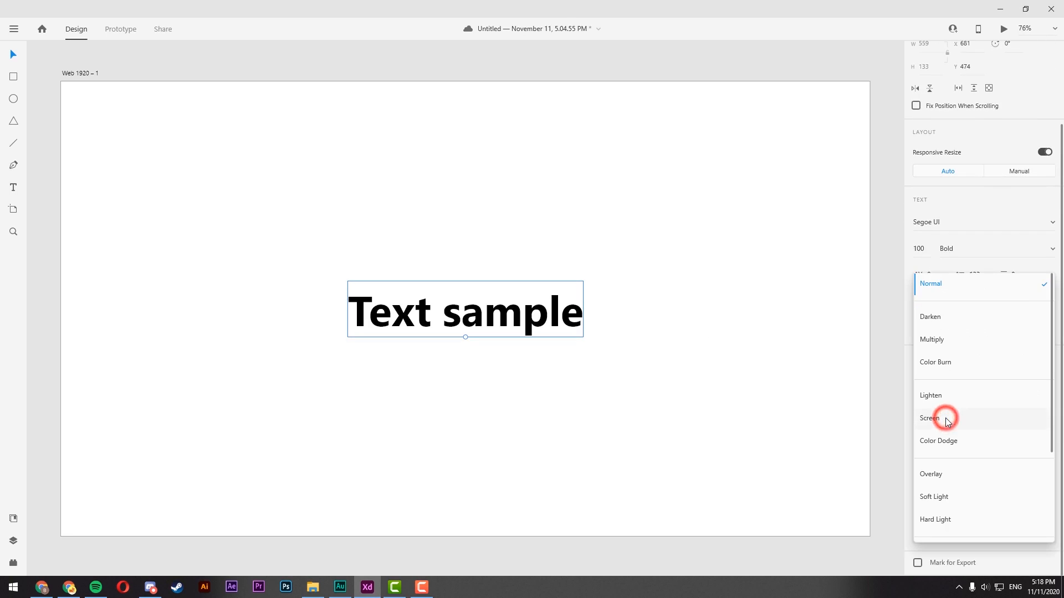
{"action": "scroll", "coordinate": [1030, 360], "scroll_direction": "down", "scroll_amount": 2}
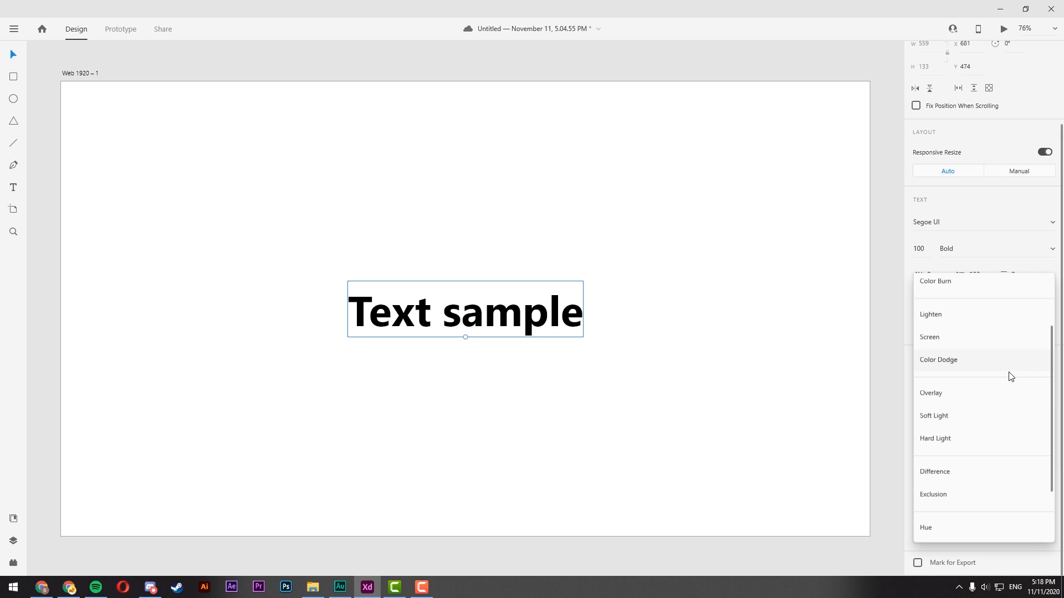
{"action": "scroll", "coordinate": [1008, 378], "scroll_direction": "down", "scroll_amount": 1}
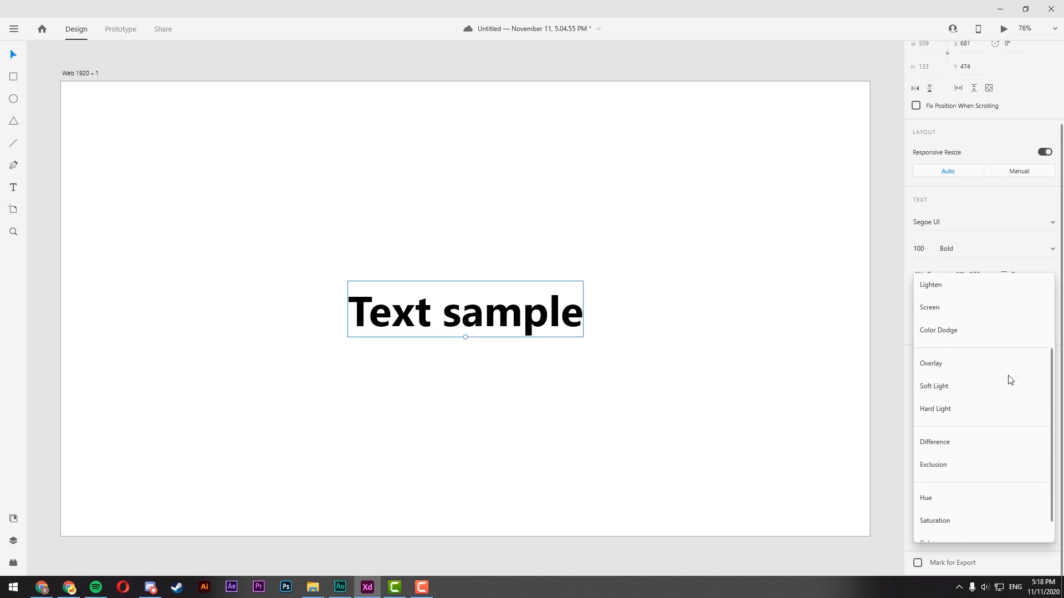
{"action": "scroll", "coordinate": [1007, 377], "scroll_direction": "up", "scroll_amount": 3}
{"action": "scroll", "coordinate": [978, 325], "scroll_direction": "up", "scroll_amount": 1}
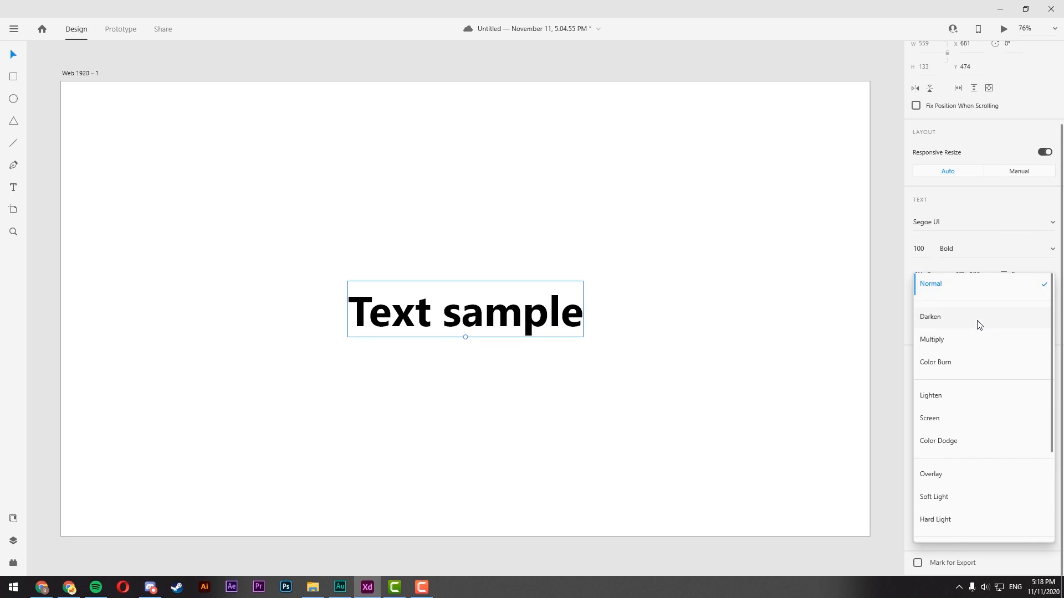
{"action": "left_click", "coordinate": [963, 292]}
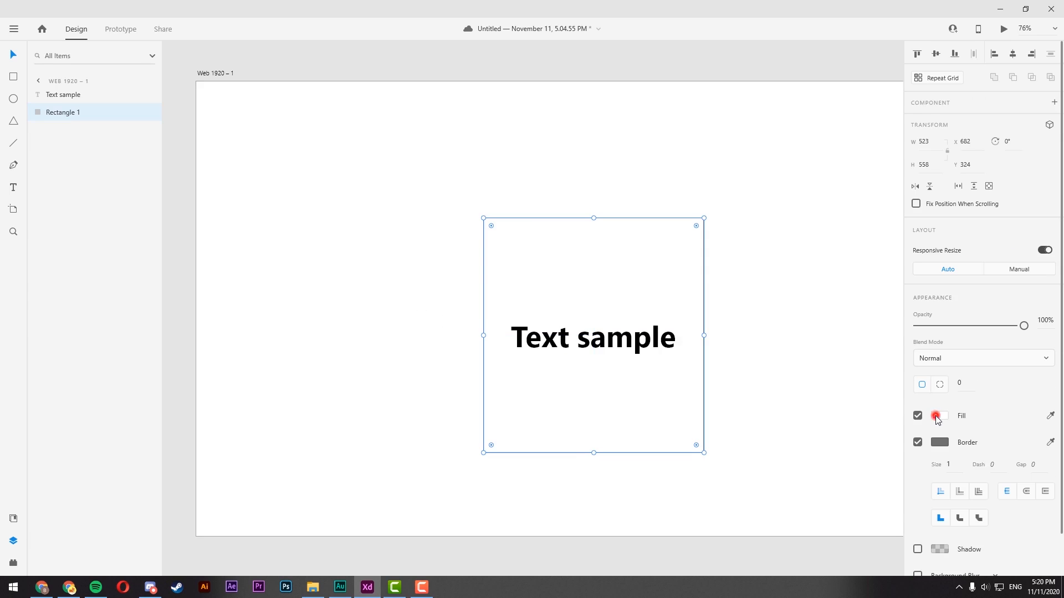
- Fill the rectangle behind the text with light gray #EBEBEB and move the Text sample text slightly lower in it
{"action": "left_click", "coordinate": [936, 416]}
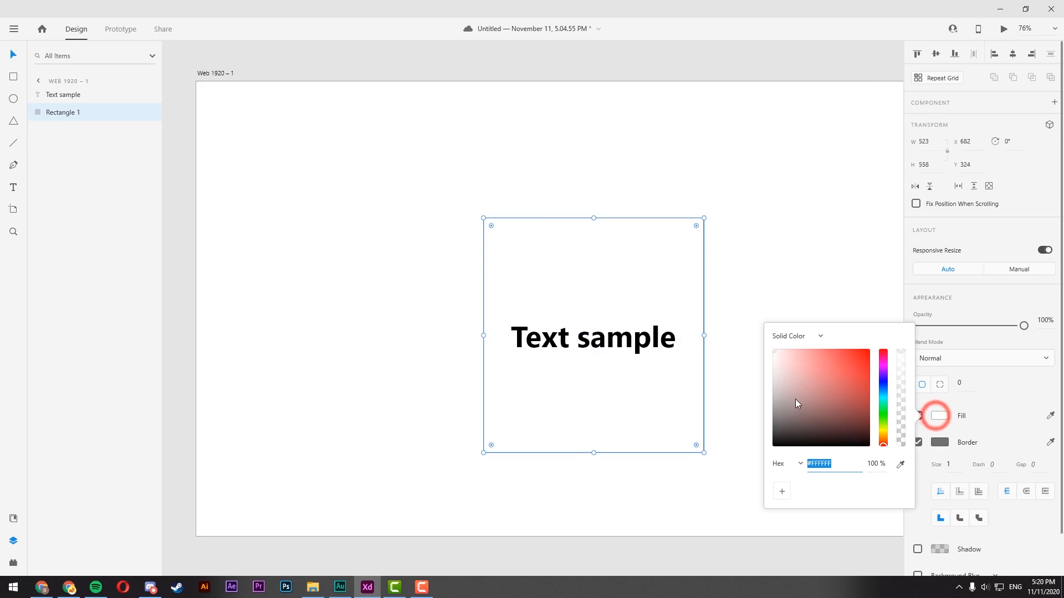
{"action": "left_click", "coordinate": [774, 358]}
{"action": "left_click_drag", "start_coordinate": [765, 358], "coordinate": [764, 358]}
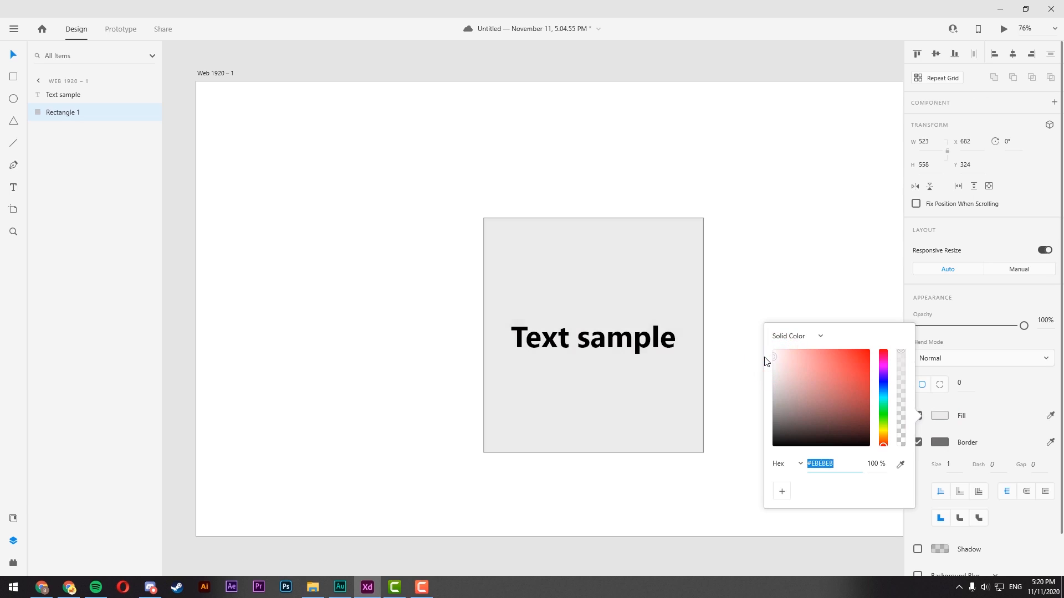
{"action": "left_click", "coordinate": [856, 285]}
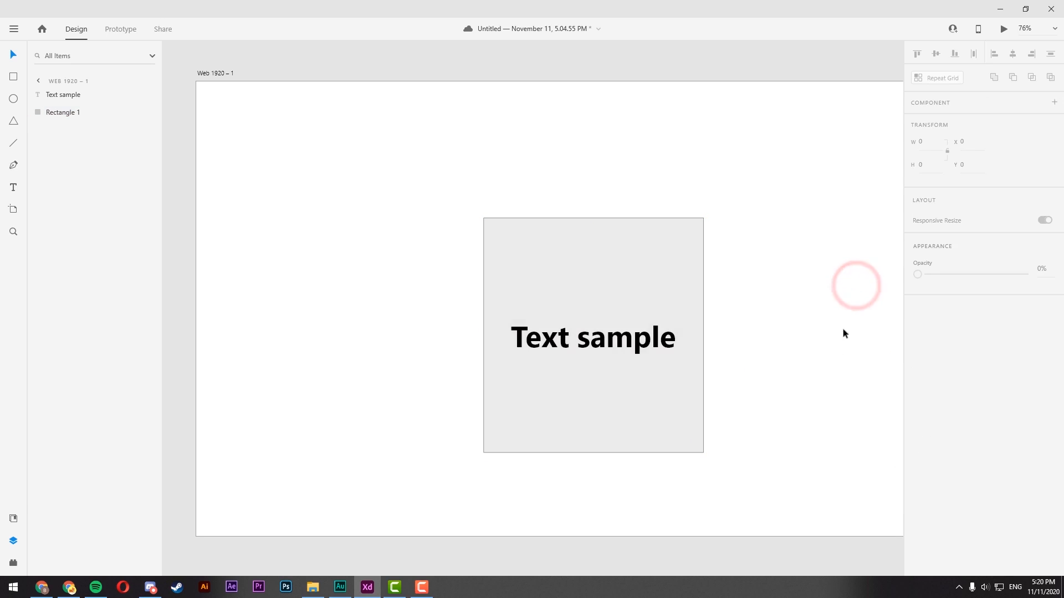
{"action": "left_click", "coordinate": [609, 339]}
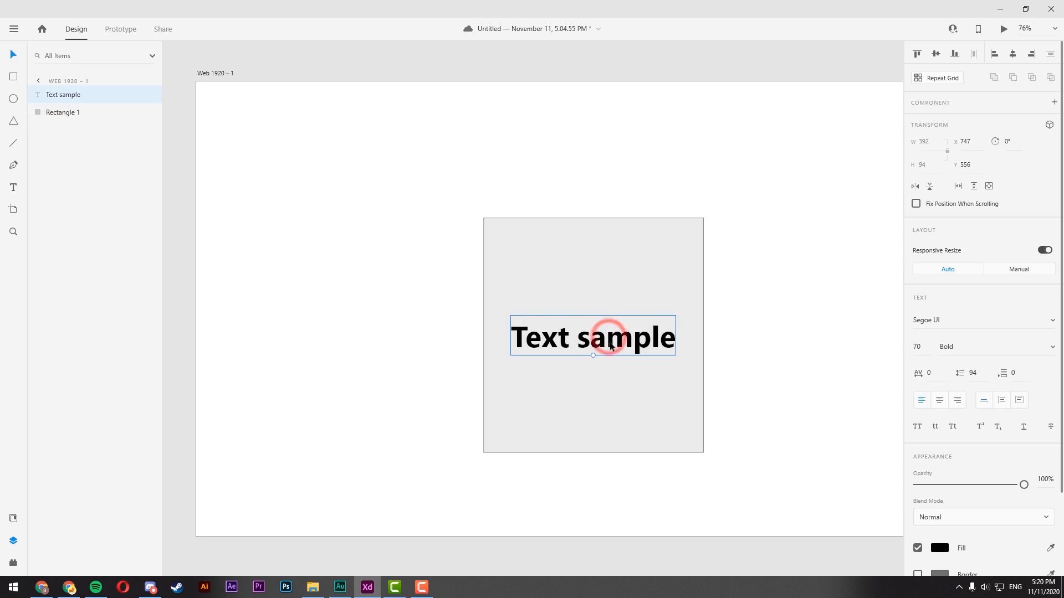
{"action": "left_click_drag", "start_coordinate": [610, 343], "coordinate": [611, 369]}
- Fill the upper rectangle with gray #C4C4C4 and shorten it by raising its bottom edge
{"action": "left_click", "coordinate": [938, 416]}
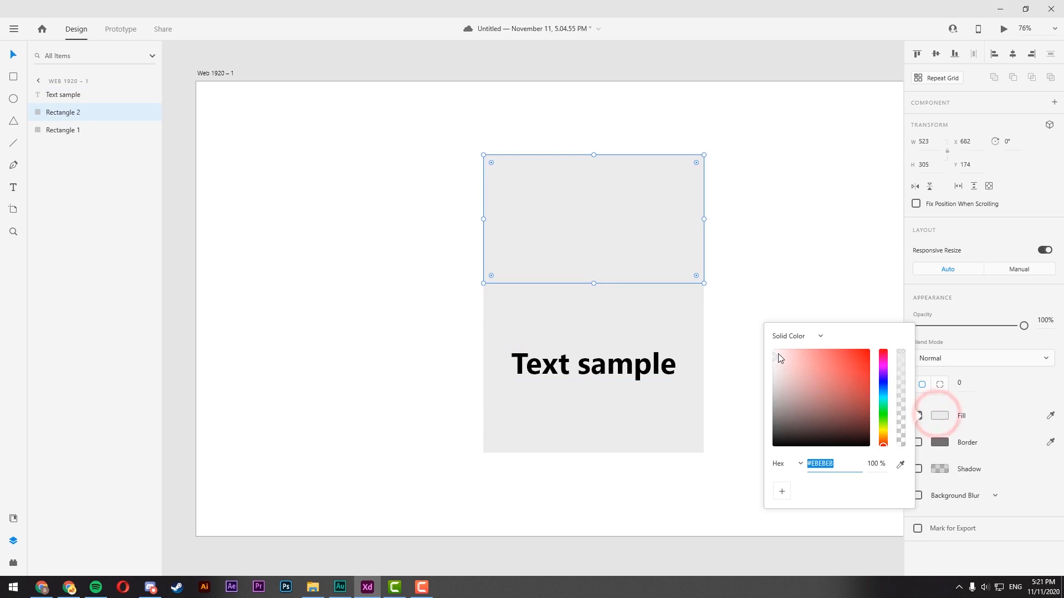
{"action": "left_click_drag", "start_coordinate": [777, 354], "coordinate": [770, 376]}
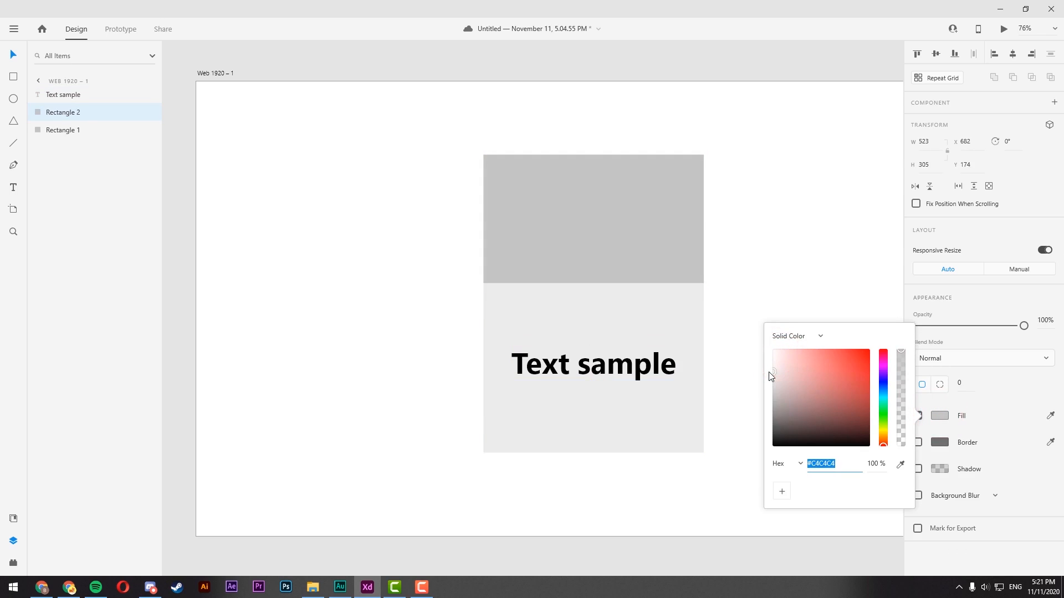
{"action": "left_click", "coordinate": [605, 240]}
{"action": "left_click_drag", "start_coordinate": [593, 284], "coordinate": [593, 266]}
- Set the light gray card rectangle's height to 600 and scale the Text sample heading to size 40
{"action": "left_click", "coordinate": [603, 314]}
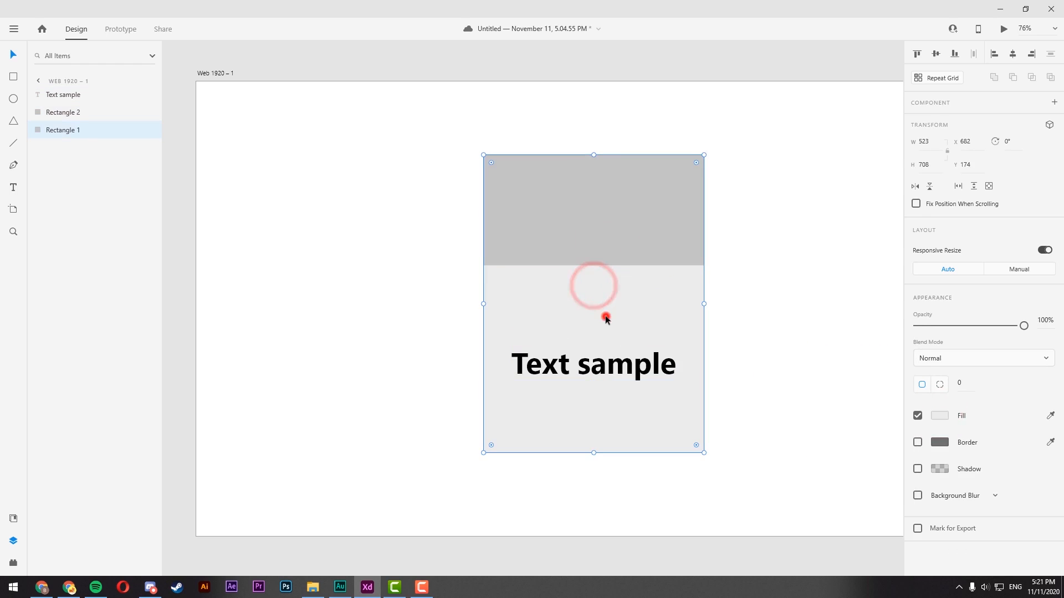
{"action": "left_click", "coordinate": [934, 164]}
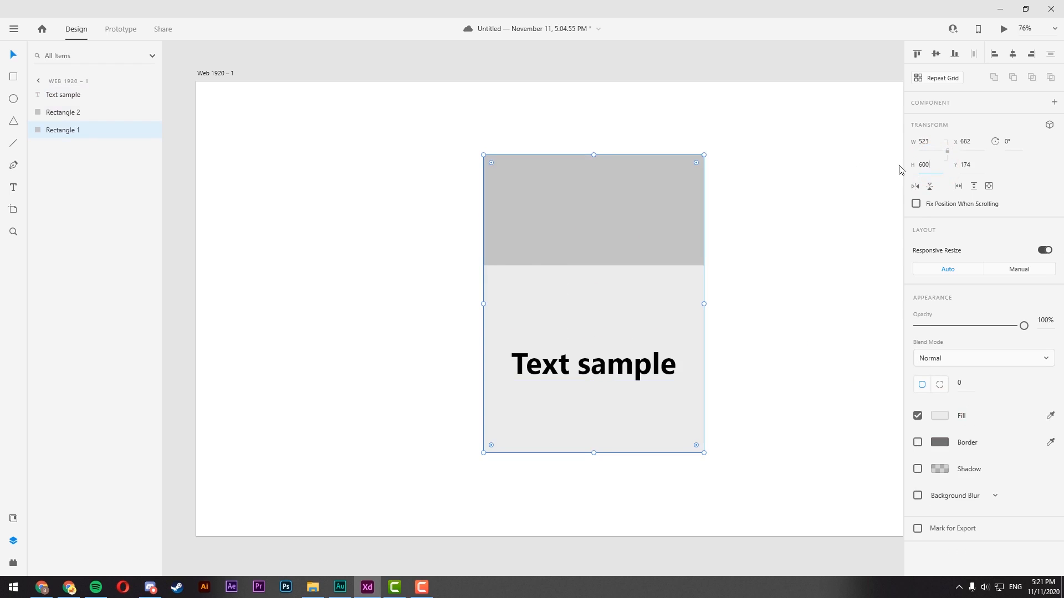
{"action": "type", "text": "600"}
{"action": "key", "text": "Return"}
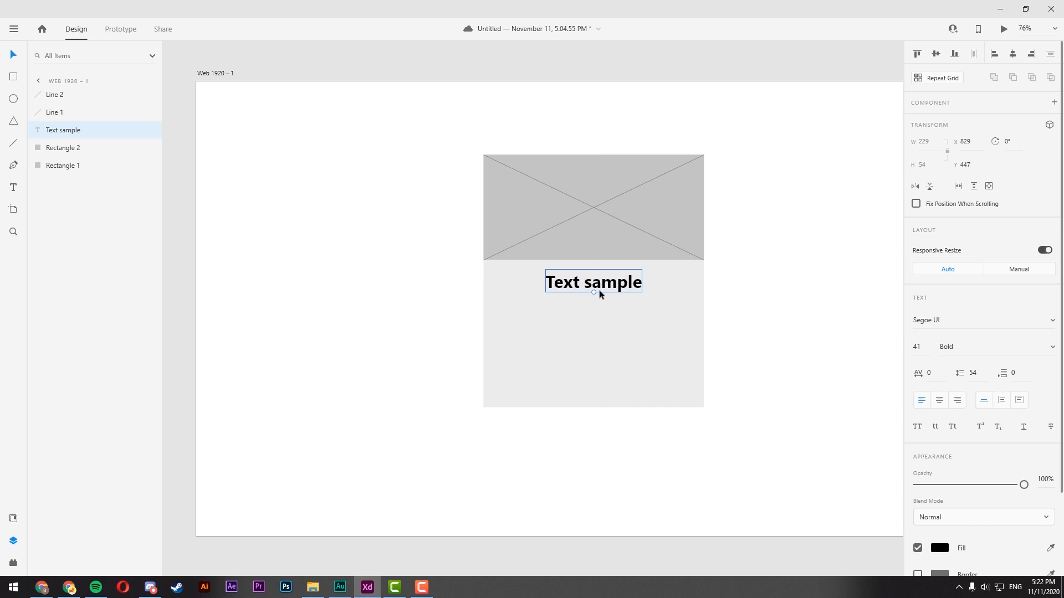
{"action": "left_click_drag", "start_coordinate": [603, 288], "coordinate": [608, 310]}
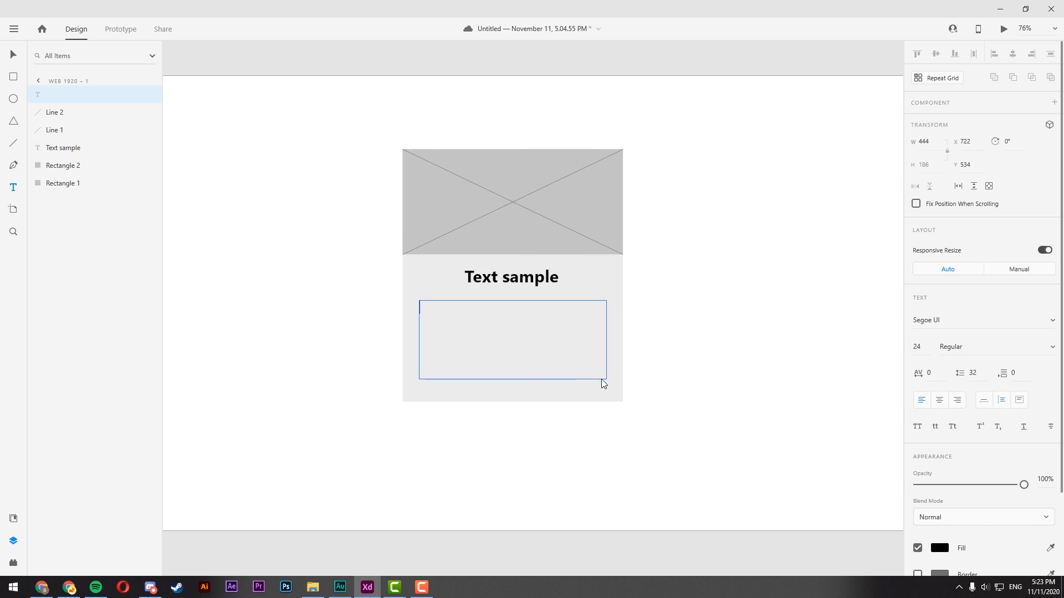
- Fill the empty text box below the heading with several lines of repeated "Text sample" text
{"action": "key", "text": "ctrl+v"}
{"action": "key", "text": "ctrl+v"}
{"action": "key", "text": "ctrl+v"}
{"action": "key", "text": "ctrl+v"}
{"action": "key", "text": "ctrl+v"}
{"action": "key", "text": "ctrl+v"}
{"action": "key", "text": "ctrl+v"}
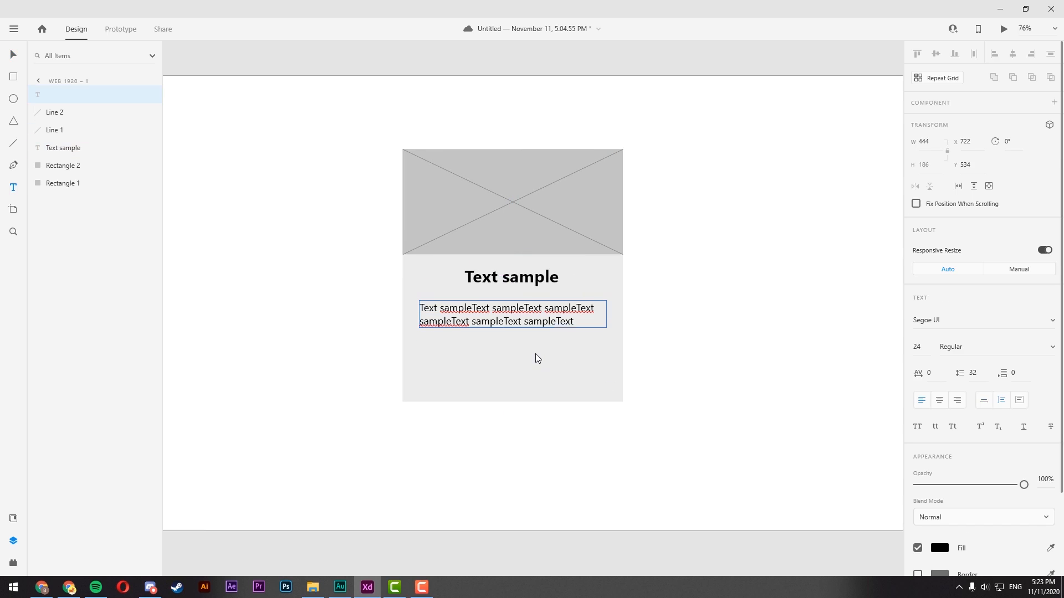
{"action": "key", "text": "ctrl+v"}
{"action": "key", "text": "ctrl+v"}
{"action": "key", "text": "ctrl+v"}
{"action": "key", "text": "ctrl+v"}
{"action": "key", "text": "ctrl+v"}
{"action": "key", "text": "ctrl+v"}
{"action": "key", "text": "ctrl+v"}
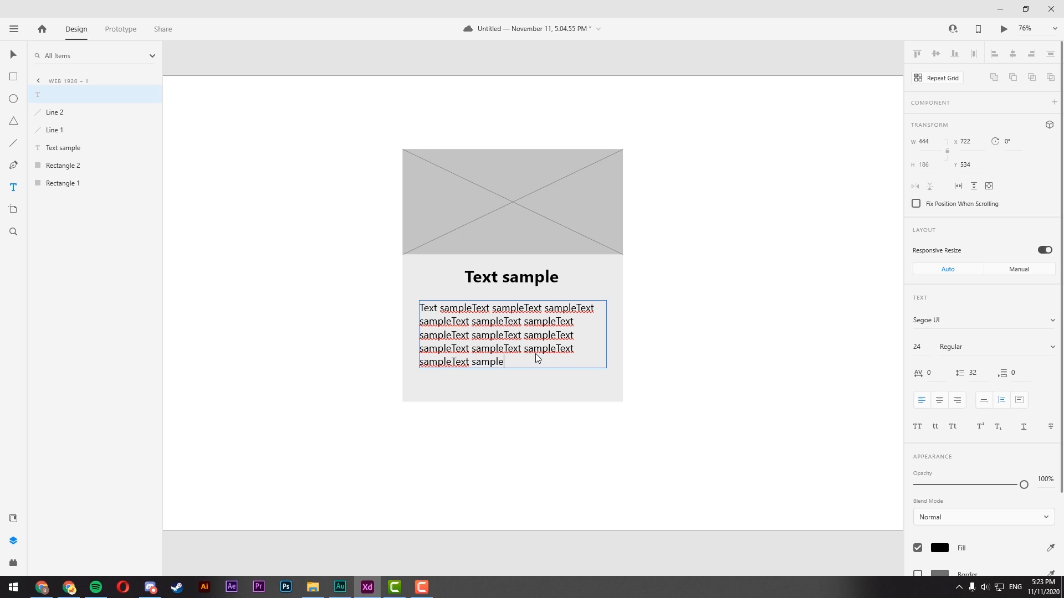
{"action": "type", "text": "Text sample"}
{"action": "type", "text": "Text sample"}
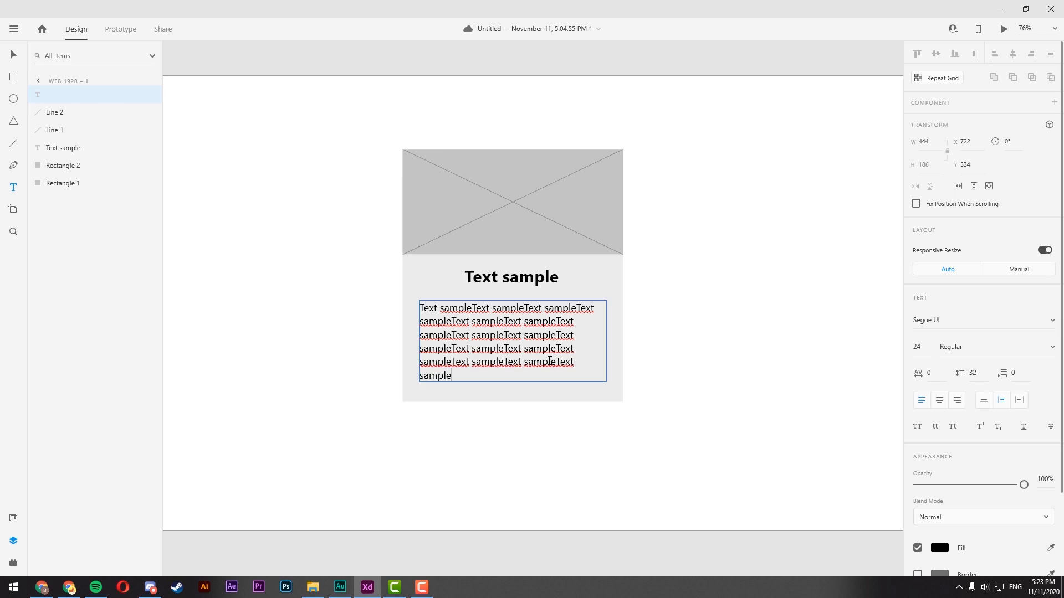
- Ignore the spelling error for "sampleText" in the paragraph and finish editing the text
{"action": "key", "text": "ctrl+a"}
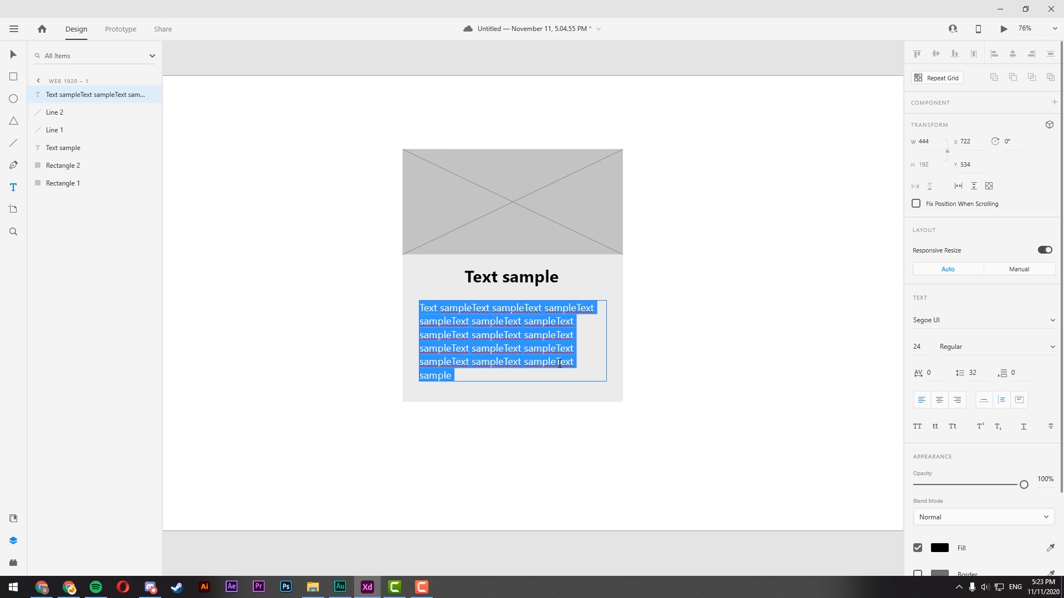
{"action": "left_click", "coordinate": [545, 362]}
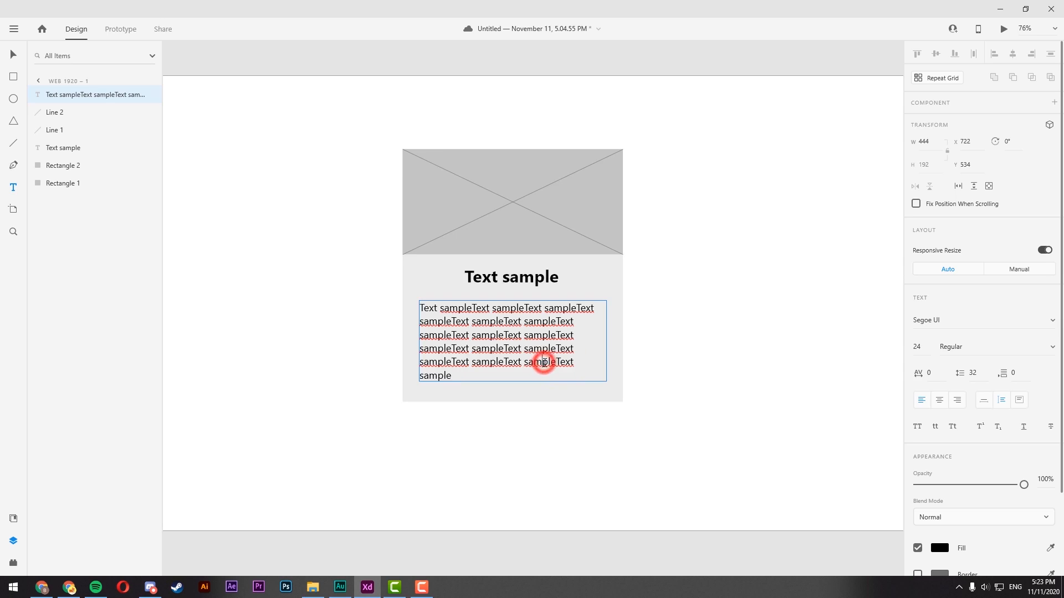
{"action": "right_click", "coordinate": [545, 363]}
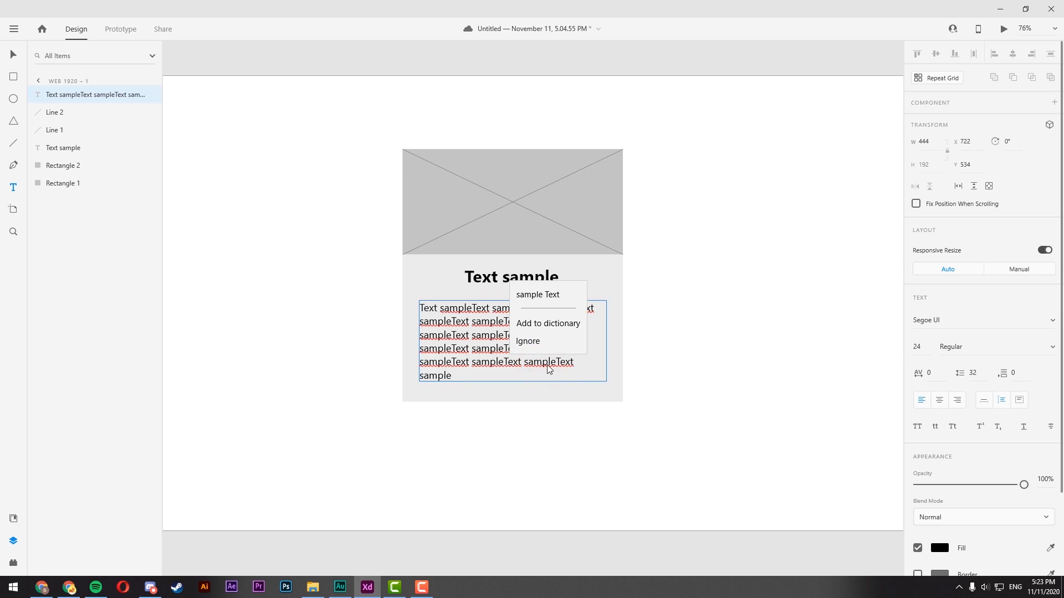
{"action": "left_click", "coordinate": [546, 343]}
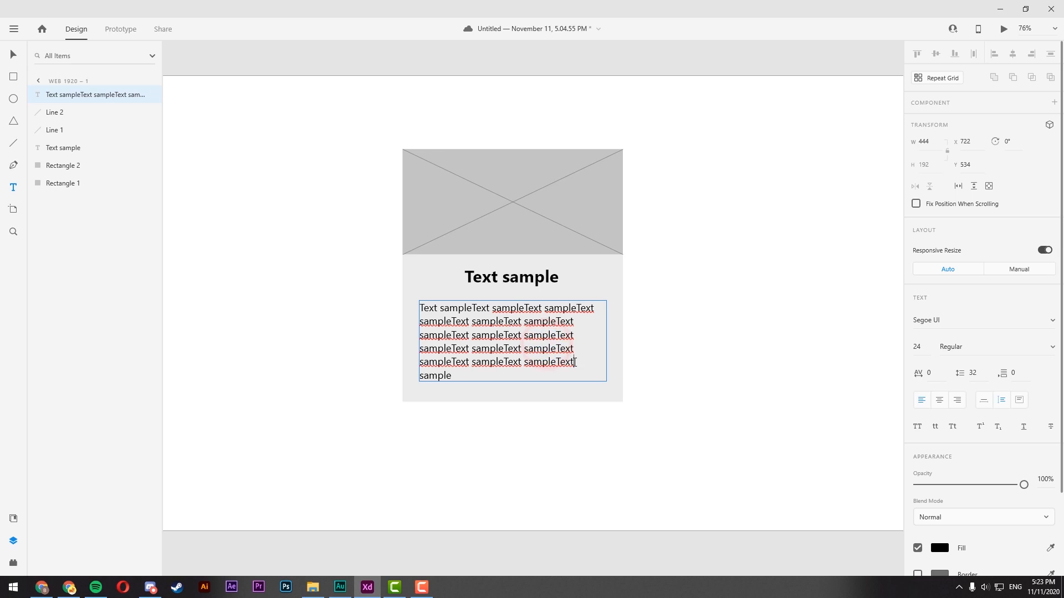
{"action": "key", "text": "Escape"}
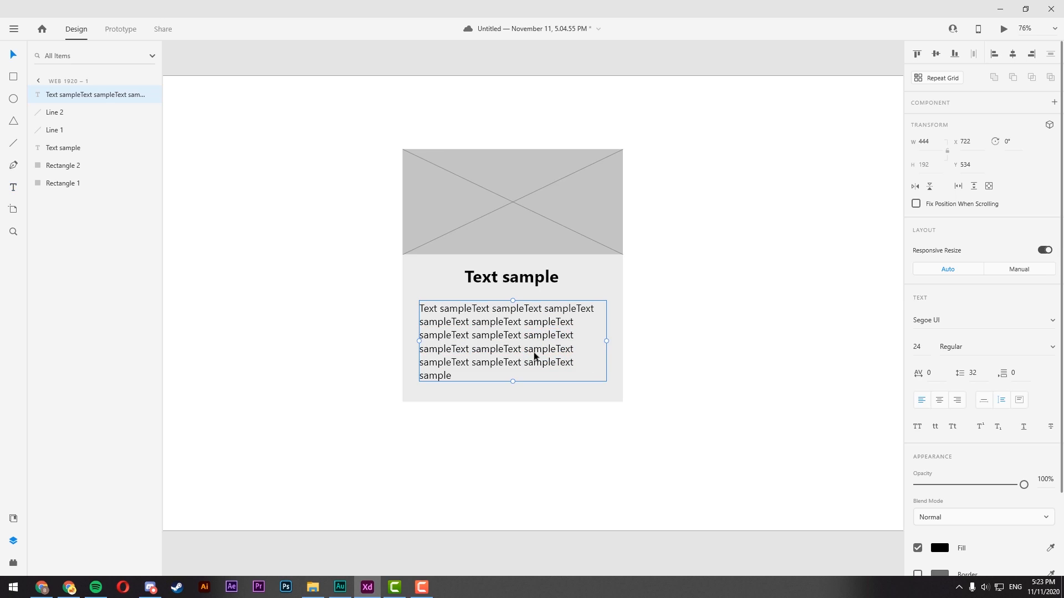
- Center-align the paragraph and move it up to Y 525, evenly spaced below the heading
{"action": "left_click", "coordinate": [939, 400]}
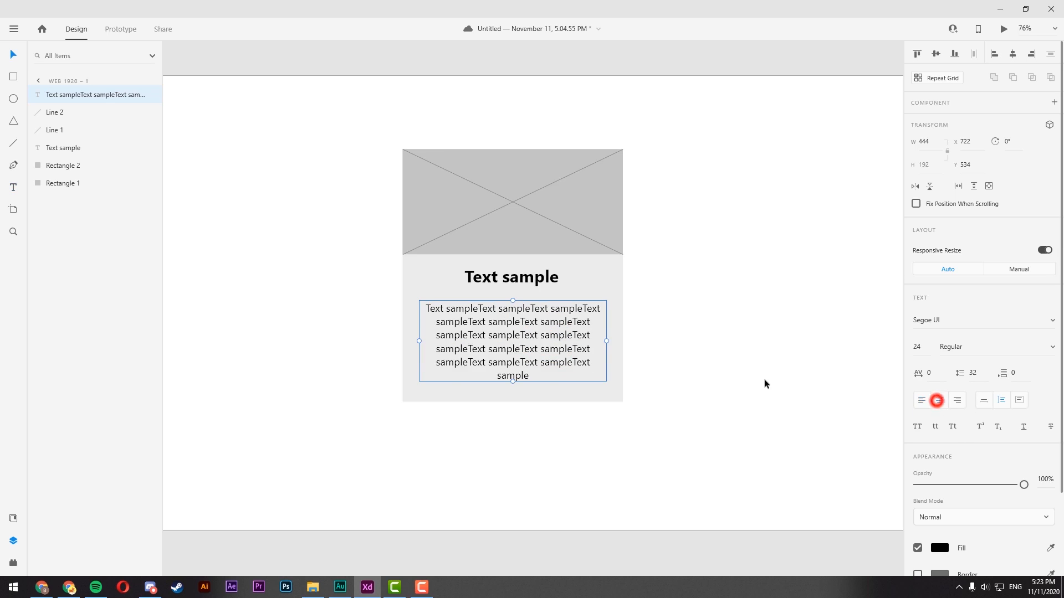
{"action": "left_click_drag", "start_coordinate": [554, 358], "coordinate": [554, 353]}
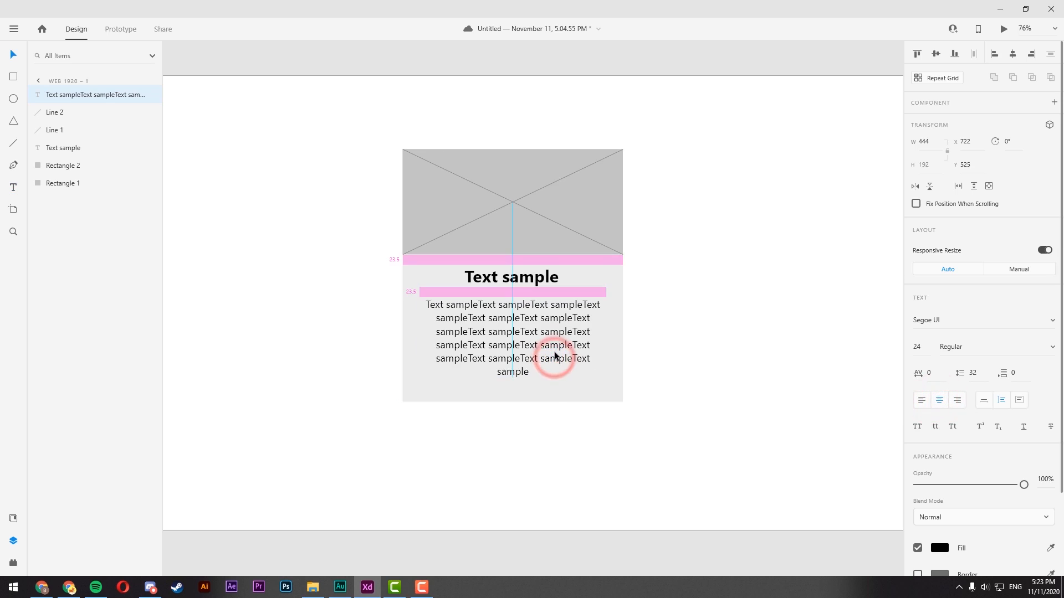
- Duplicate the card rectangle, resize the copy to about 262 × 69, and center it over the card's bottom edge
{"action": "left_click", "coordinate": [553, 400]}
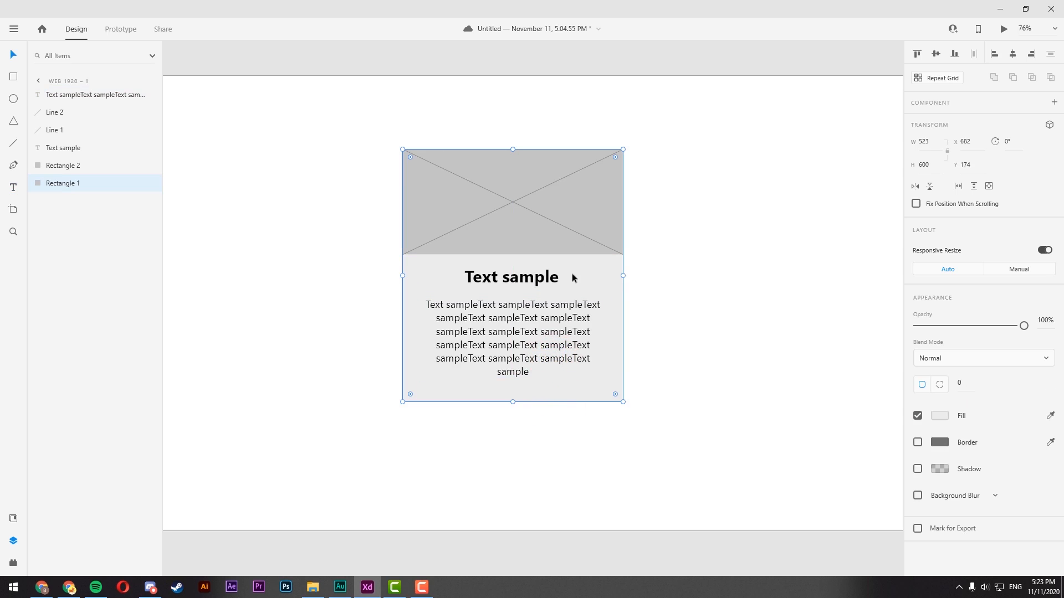
{"action": "key", "text": "ctrl+d"}
{"action": "left_click_drag", "start_coordinate": [513, 150], "coordinate": [513, 372]}
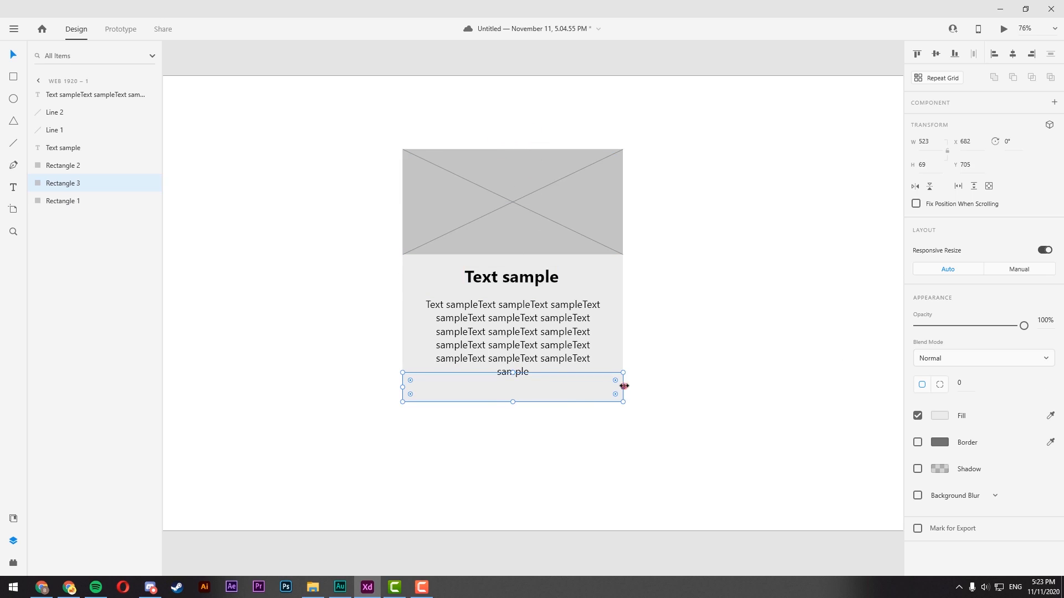
{"action": "left_click_drag", "start_coordinate": [624, 386], "coordinate": [564, 387]}
{"action": "left_click_drag", "start_coordinate": [402, 387], "coordinate": [513, 410]}
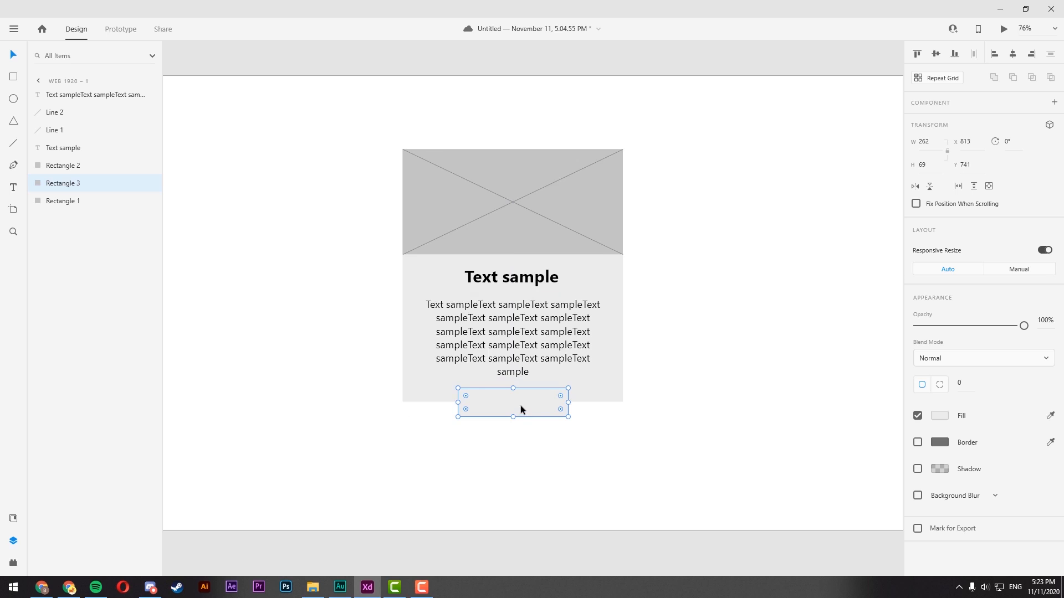
- Copy the Text sample heading onto the small bottom rectangle and scale the copy down to size 29
{"action": "left_click", "coordinate": [512, 277]}
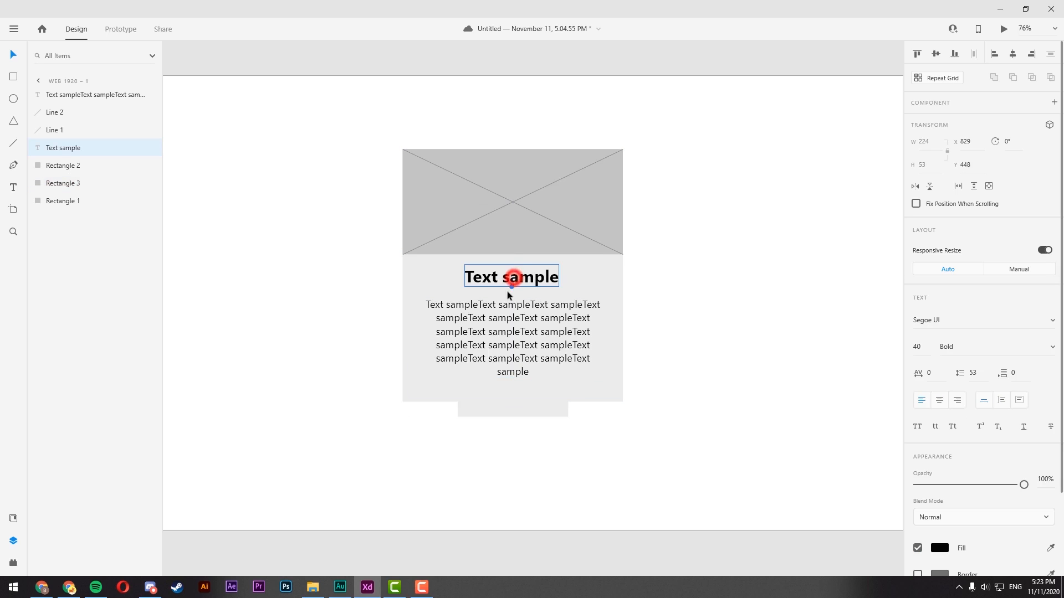
{"action": "left_click_drag", "start_coordinate": [507, 291], "coordinate": [510, 413]}
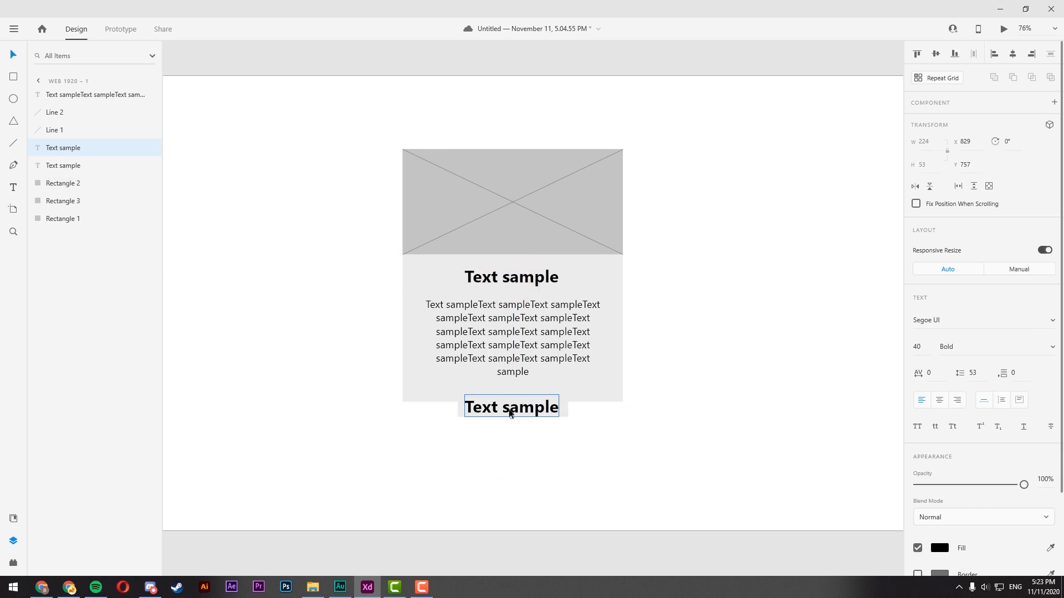
{"action": "key", "text": "ctrl+t"}
{"action": "left_click", "coordinate": [509, 430]}
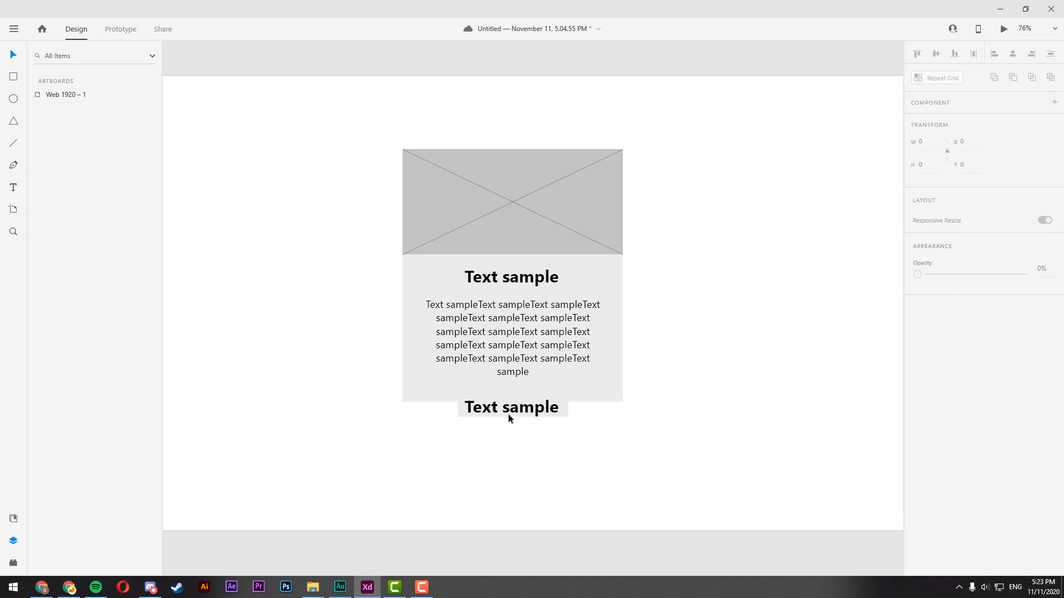
{"action": "left_click", "coordinate": [509, 411]}
{"action": "key", "text": "ctrl+t"}
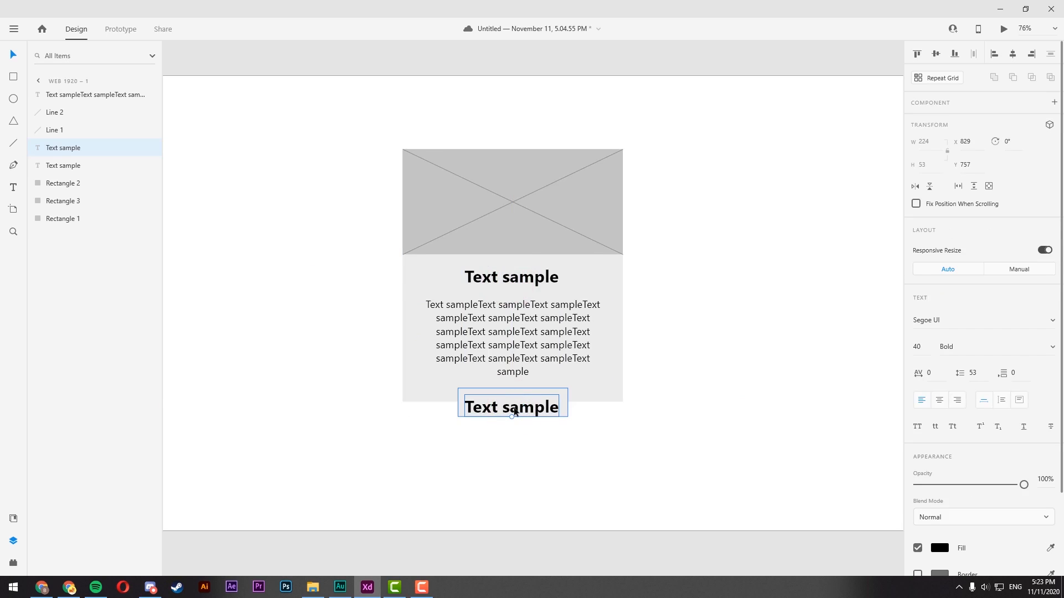
{"action": "left_click_drag", "start_coordinate": [513, 416], "coordinate": [514, 413]}
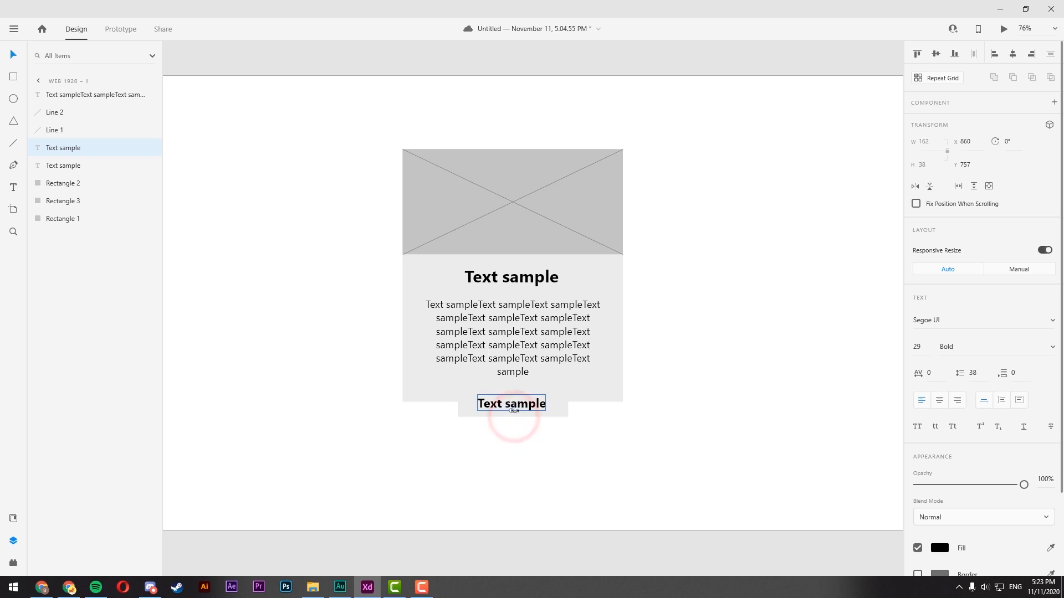
- Darken the fill of the small rectangle over the card's bottom edge to gray #C8C8C8
{"action": "left_click", "coordinate": [558, 412]}
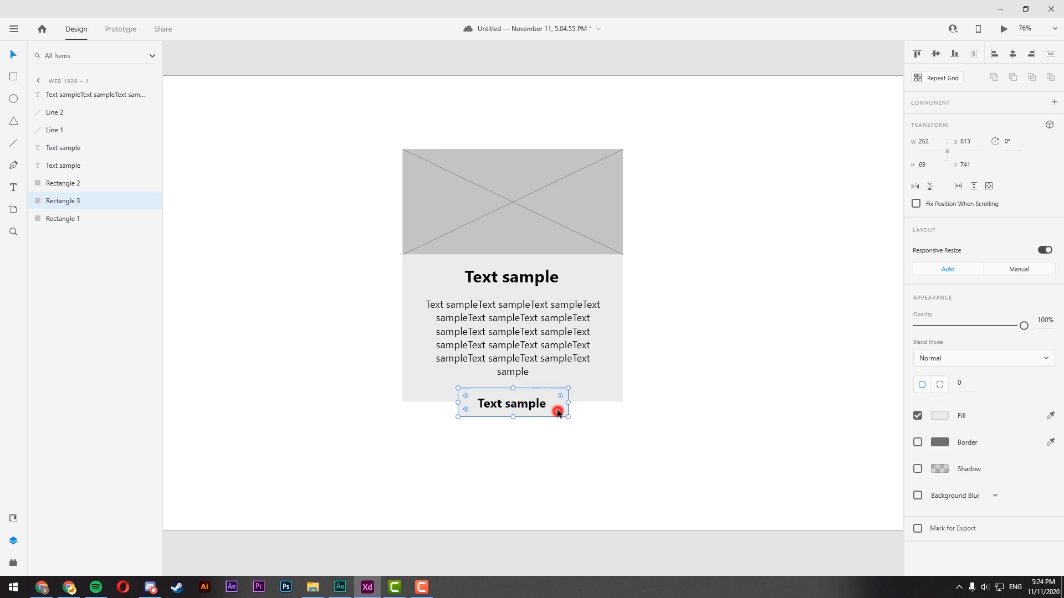
{"action": "left_click", "coordinate": [940, 415]}
{"action": "left_click", "coordinate": [779, 361]}
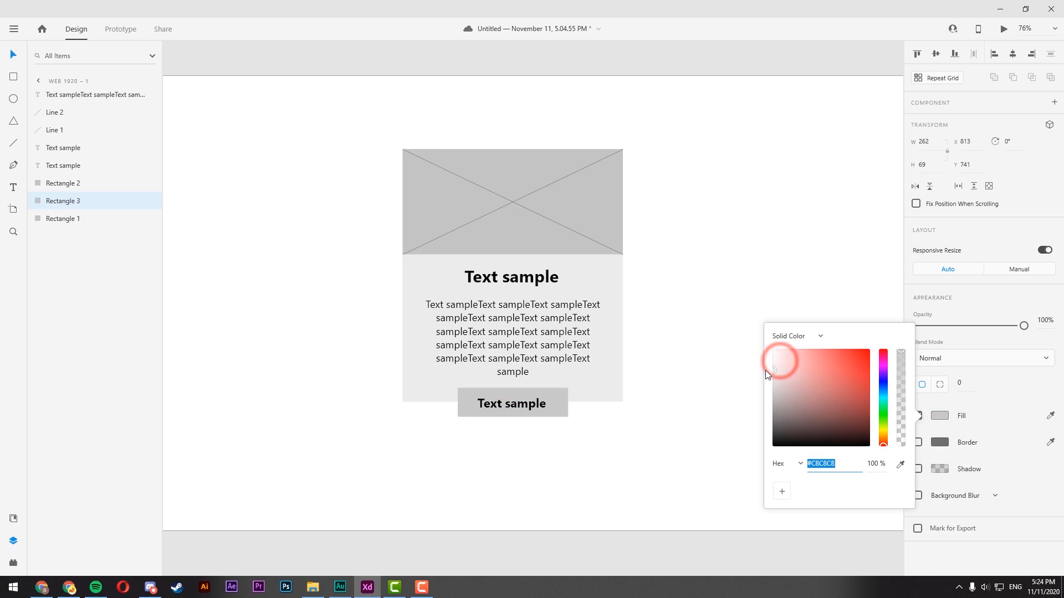
- Replace the text on the small bottom rectangle with "CTA"
{"action": "left_click", "coordinate": [504, 401]}
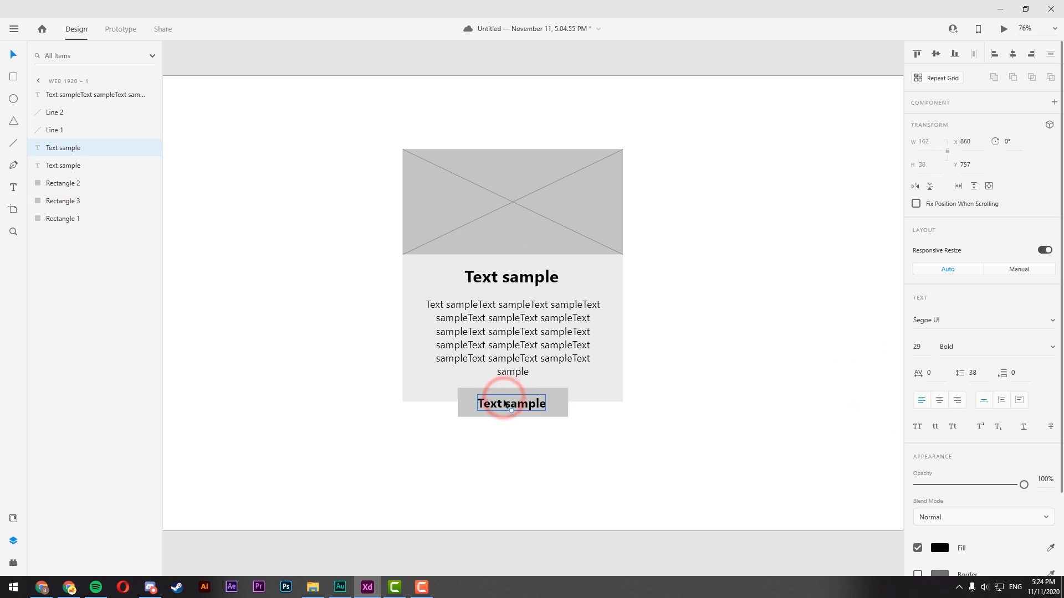
{"action": "double_click", "coordinate": [504, 401]}
{"action": "type", "text": "CTA"}
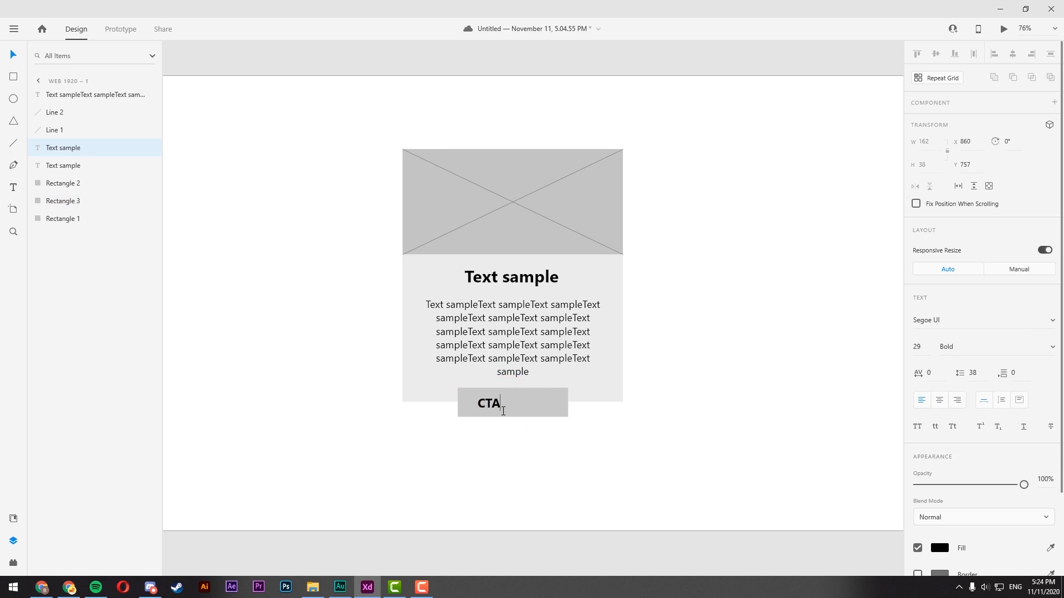
- Center the CTA label horizontally and vertically on its button rectangle
{"action": "left_click", "coordinate": [520, 415]}
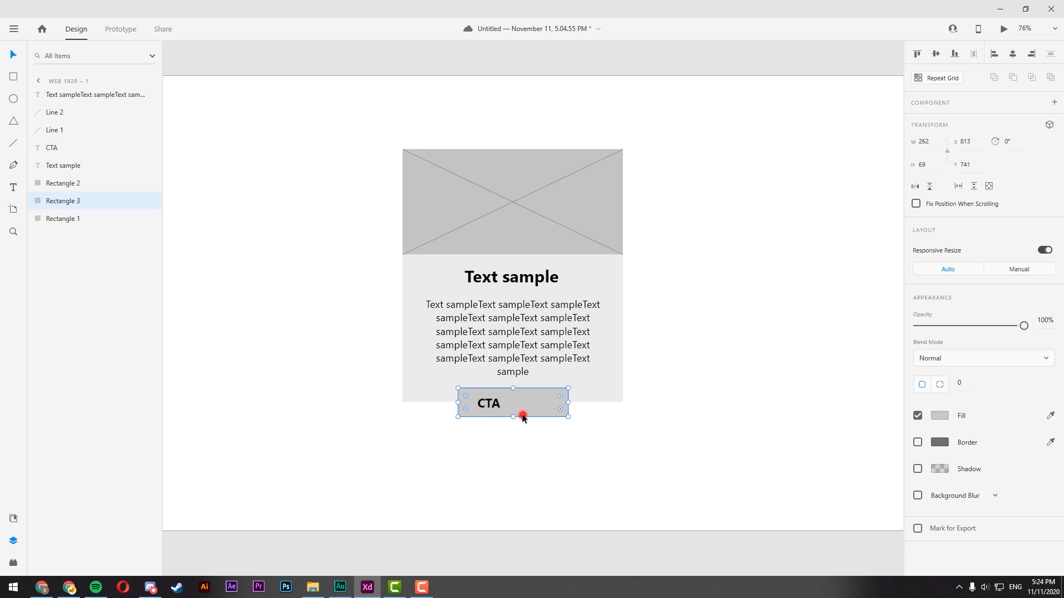
{"action": "left_click", "coordinate": [488, 403], "text": "shift"}
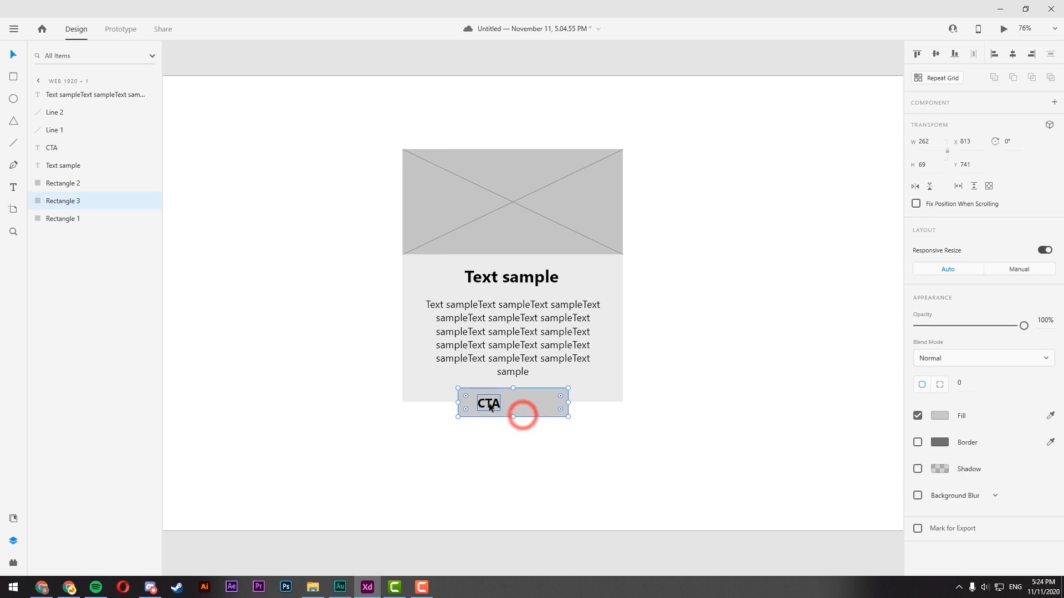
{"action": "left_click", "coordinate": [936, 54]}
{"action": "left_click", "coordinate": [1013, 54]}
{"action": "left_click", "coordinate": [735, 402]}
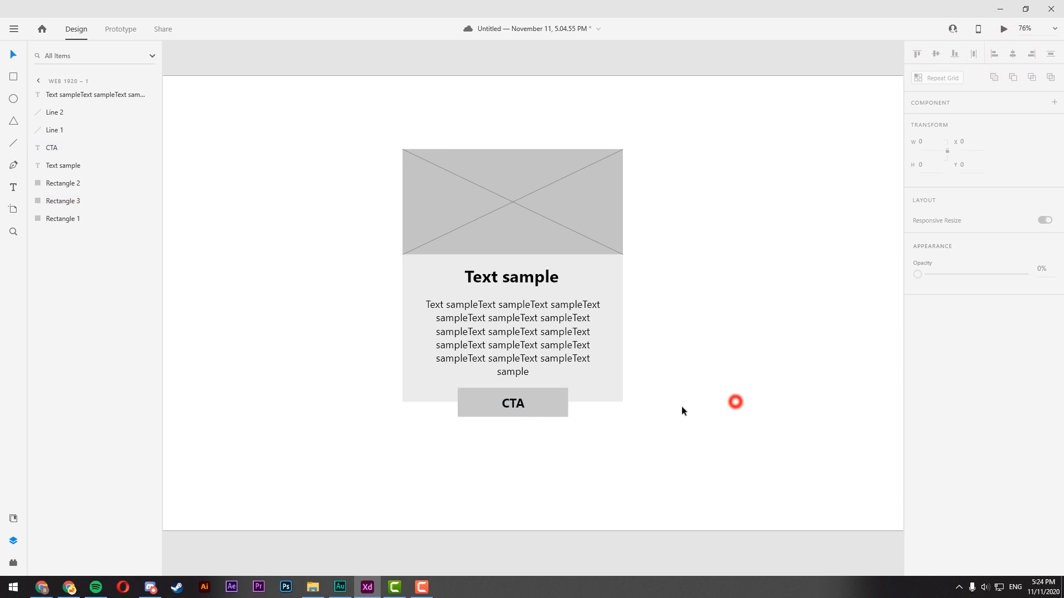
- Examine the card's heading, paragraph and CTA button up close and as a whole, checking the paragraph and background rectangle
{"action": "scroll", "coordinate": [550, 410], "scroll_direction": "up", "scroll_amount": 3}
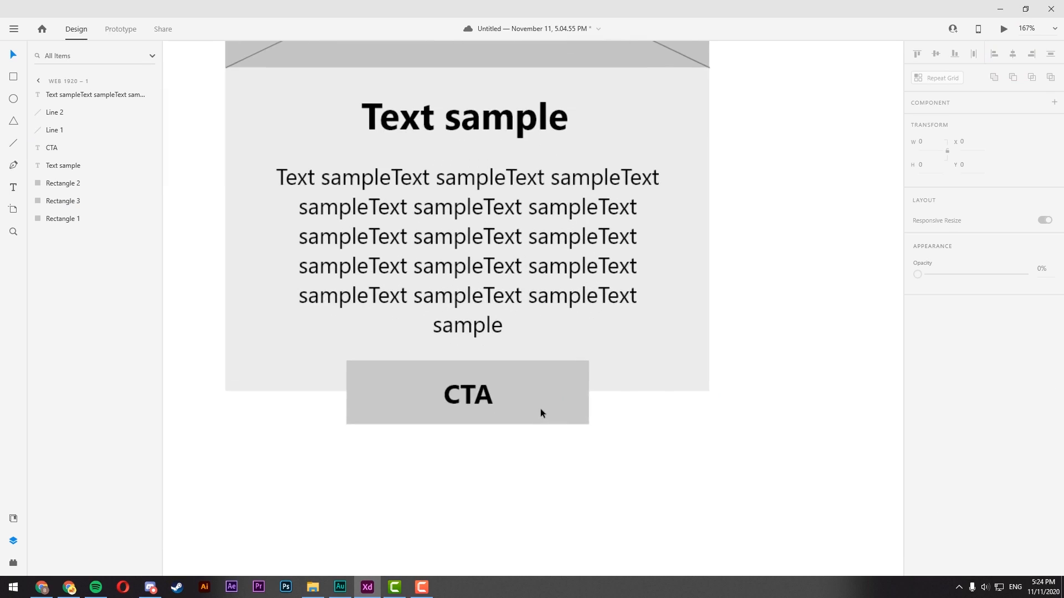
{"action": "scroll", "coordinate": [488, 375], "scroll_direction": "up", "scroll_amount": 1}
{"action": "left_click", "coordinate": [483, 327]}
{"action": "scroll", "coordinate": [484, 324], "scroll_direction": "up", "scroll_amount": 2}
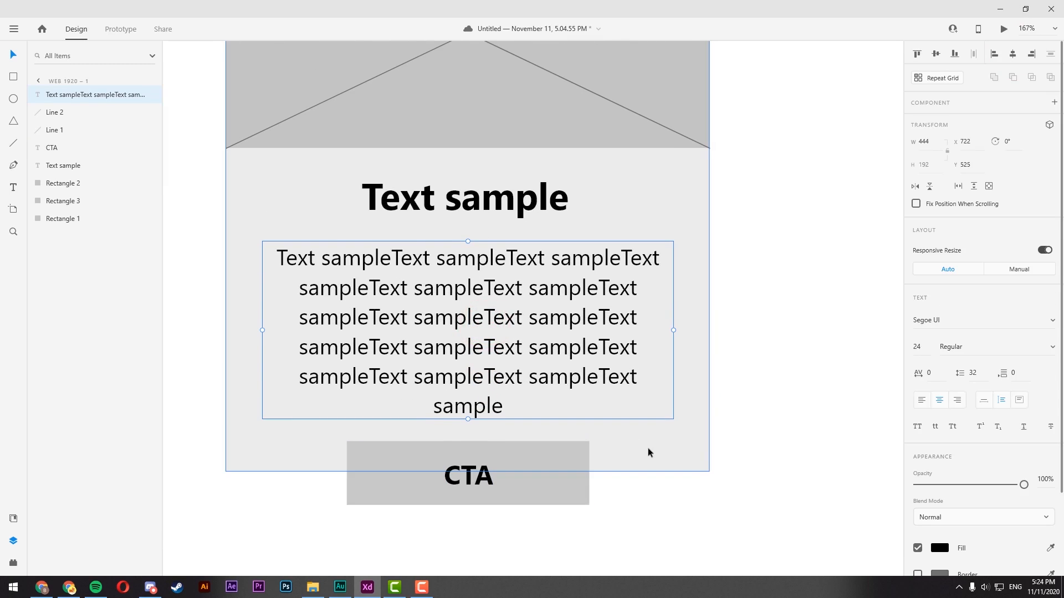
{"action": "left_click", "coordinate": [767, 430]}
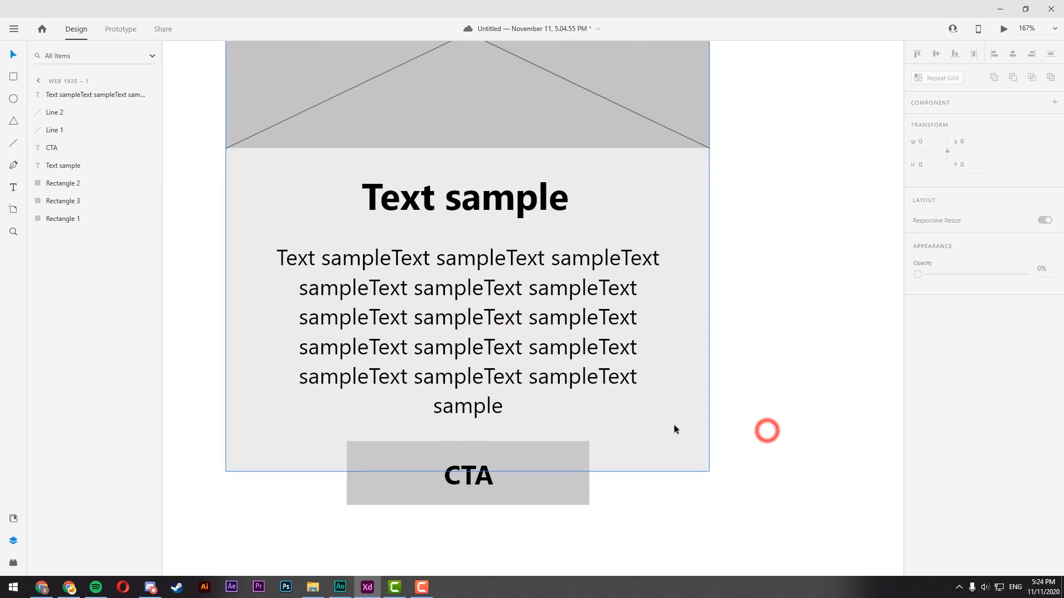
{"action": "scroll", "coordinate": [684, 427], "scroll_direction": "down", "scroll_amount": 3}
{"action": "left_click_drag", "start_coordinate": [754, 426], "coordinate": [686, 396]}
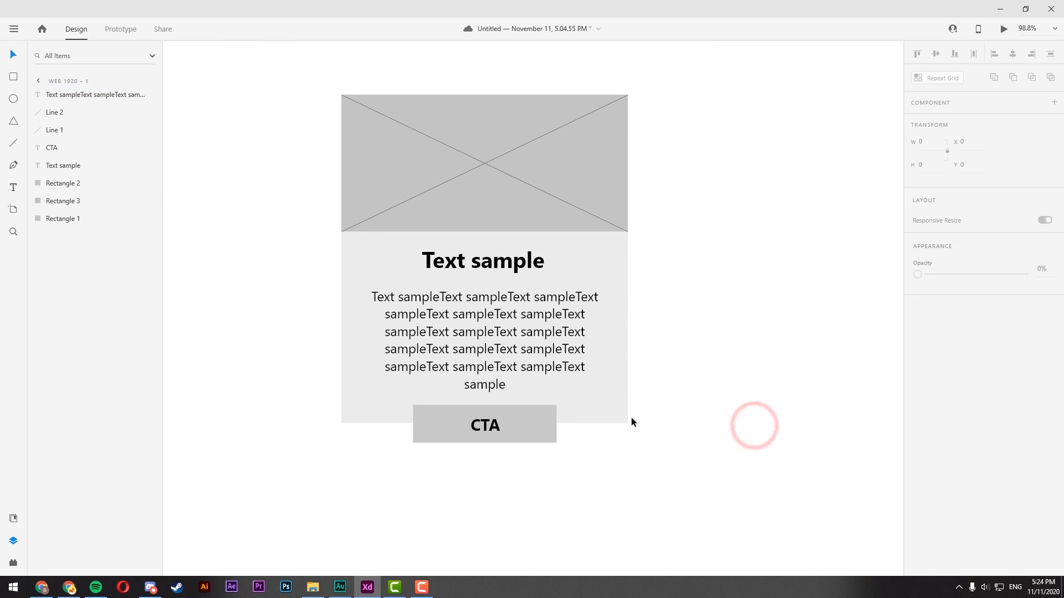
{"action": "left_click", "coordinate": [611, 422]}
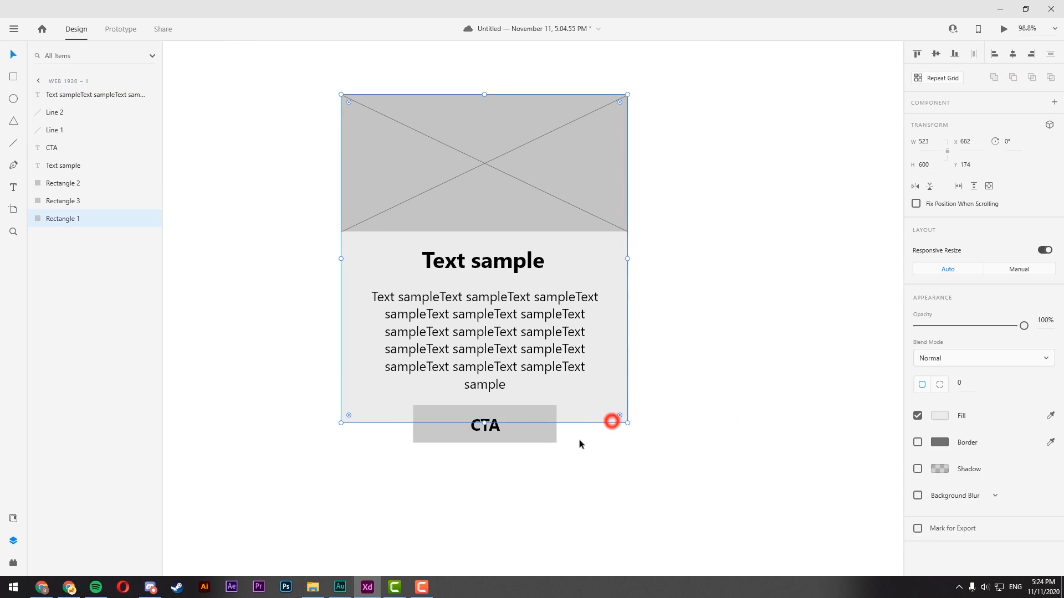
- Try grouping the CTA text with its rectangle and moving them as one, then undo the move and ungroup them
{"action": "left_click", "coordinate": [450, 436]}
{"action": "left_click", "coordinate": [478, 428], "text": "shift"}
{"action": "key", "text": "ctrl+g"}
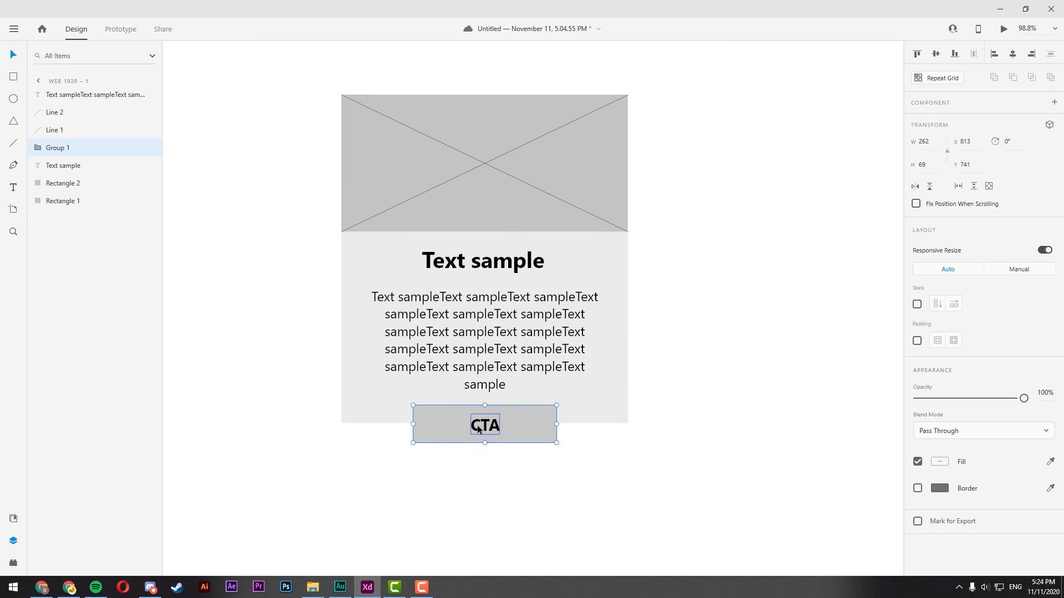
{"action": "left_click", "coordinate": [390, 406]}
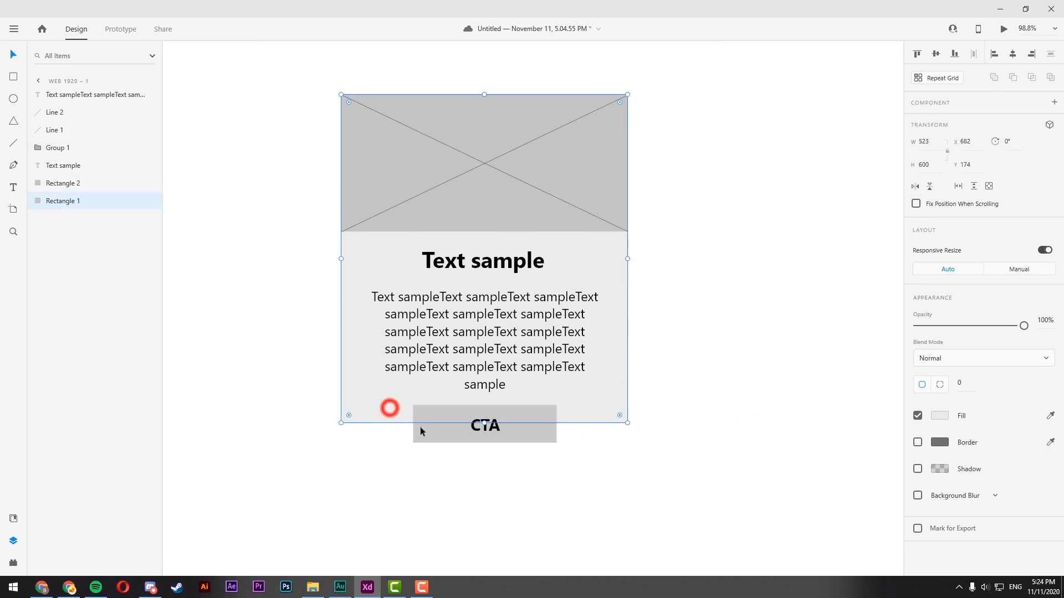
{"action": "left_click", "coordinate": [425, 430]}
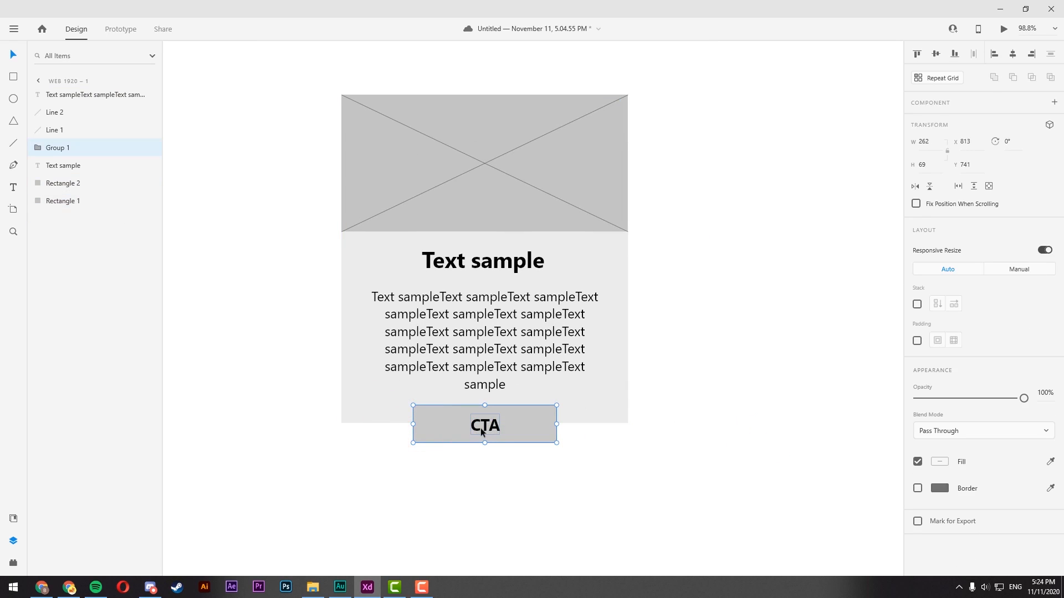
{"action": "left_click_drag", "start_coordinate": [441, 430], "coordinate": [591, 373]}
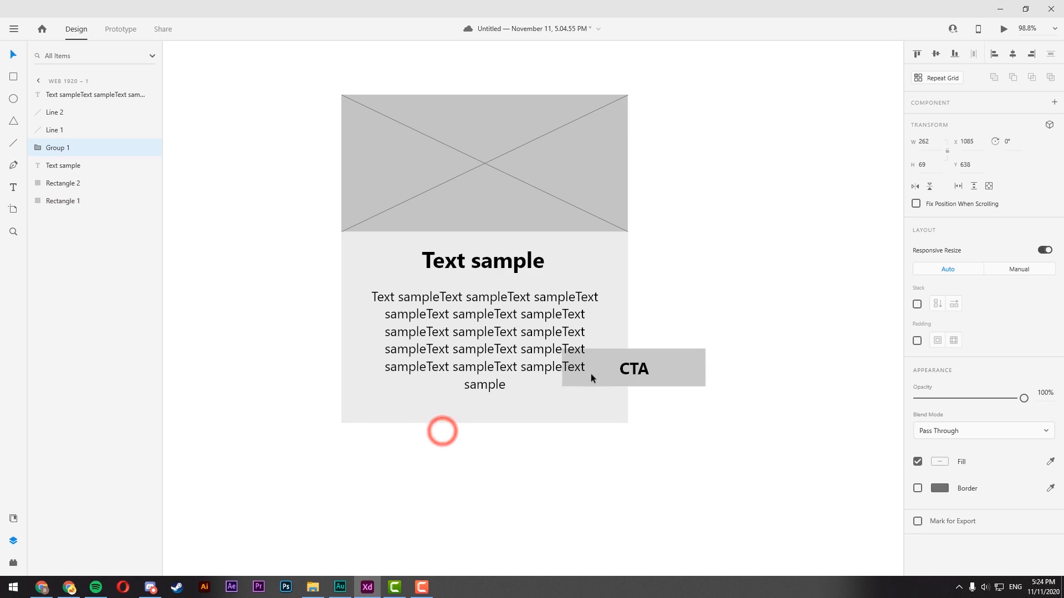
{"action": "key", "text": "ctrl+z"}
{"action": "key", "text": "ctrl+shift+g"}
- Try moving the CTA rectangle on its own away from its text and undo the move
{"action": "left_click", "coordinate": [585, 476]}
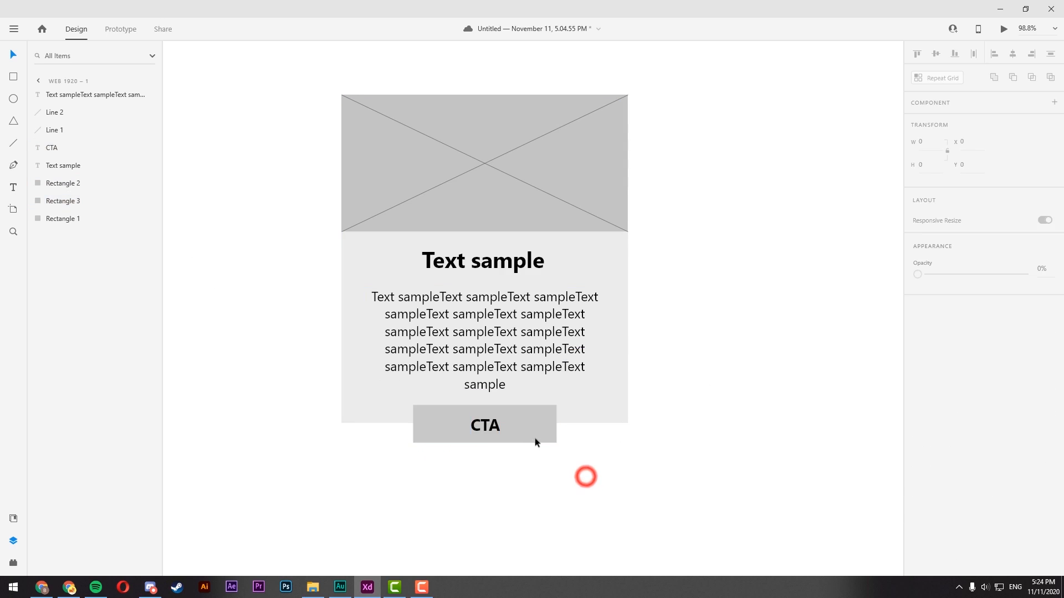
{"action": "left_click_drag", "start_coordinate": [527, 430], "coordinate": [699, 373]}
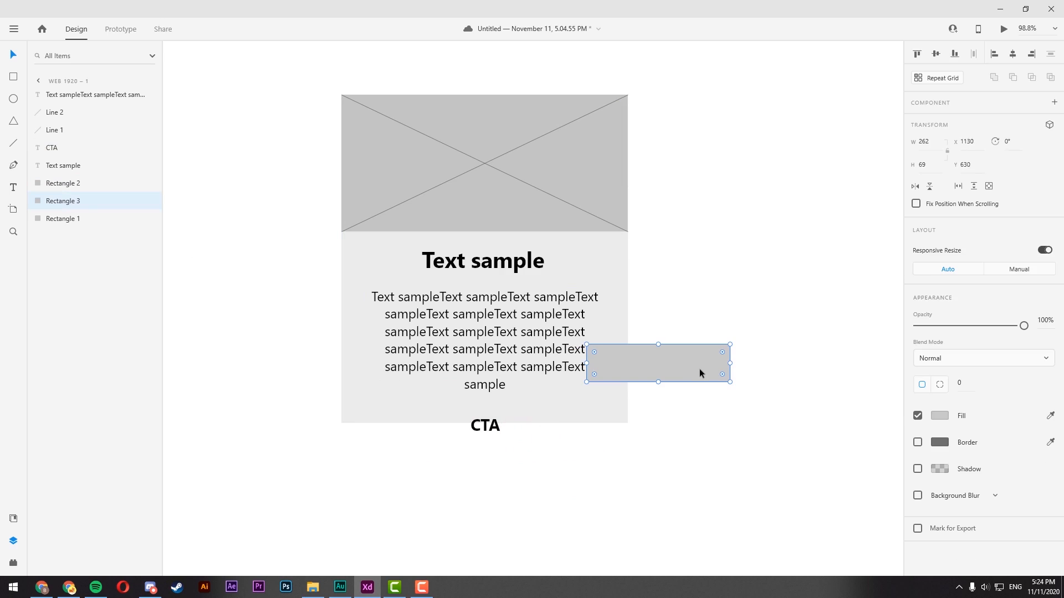
{"action": "key", "text": "ctrl+z"}
- Group the CTA text with its rectangle and rename the group "cta button"
{"action": "left_click", "coordinate": [85, 151]}
{"action": "key", "text": "ctrl+g"}
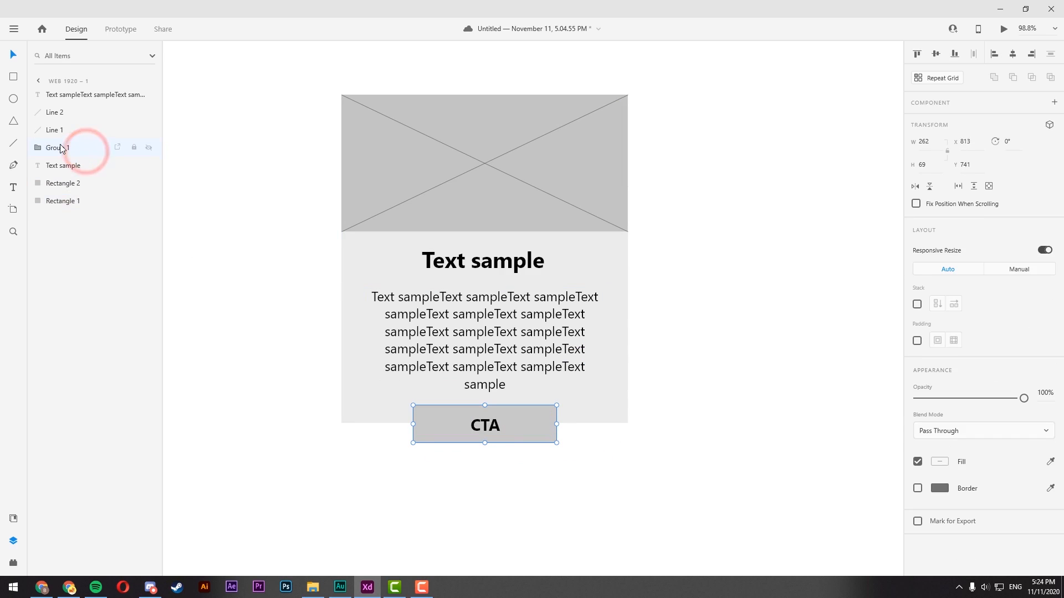
{"action": "double_click", "coordinate": [60, 145]}
{"action": "type", "text": "cta"}
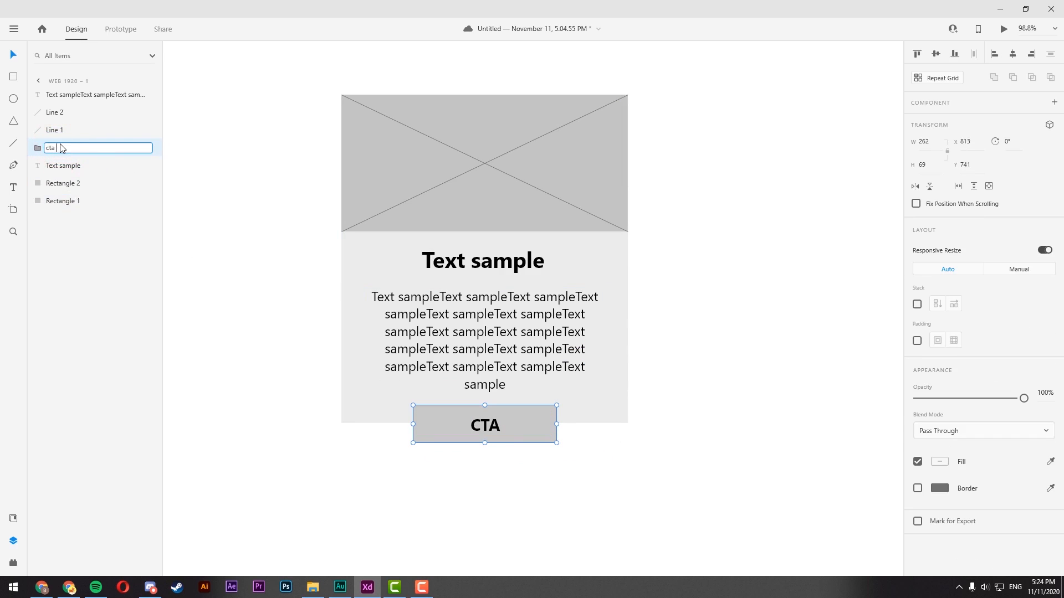
{"action": "type", "text": " button"}
{"action": "key", "text": "Return"}
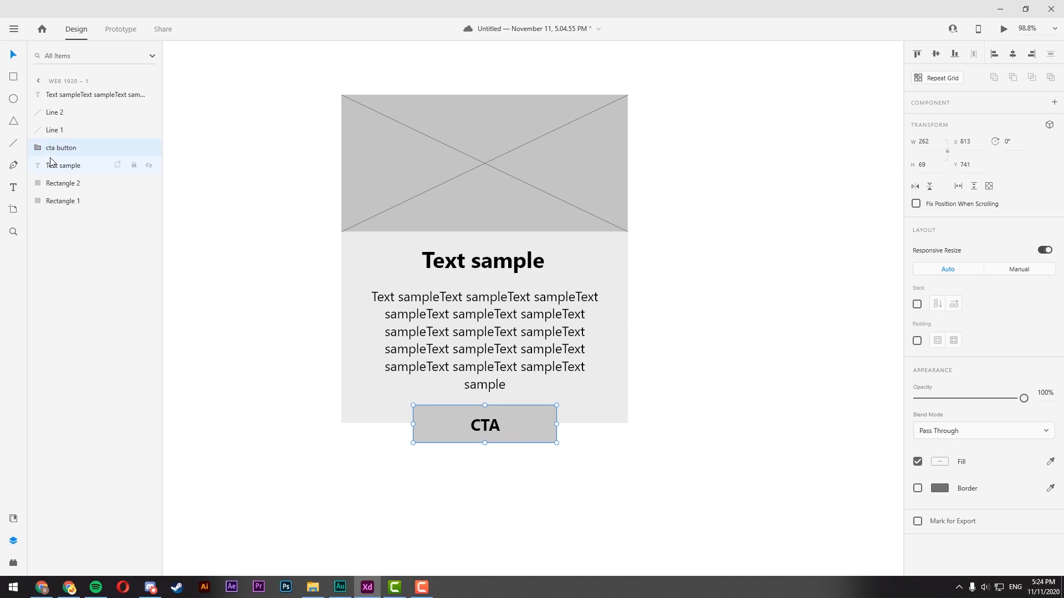
- Extend the card's background rectangle to a height of about 623 and lower the CTA button to about Y 763
{"action": "left_click", "coordinate": [523, 469]}
{"action": "left_click", "coordinate": [571, 408]}
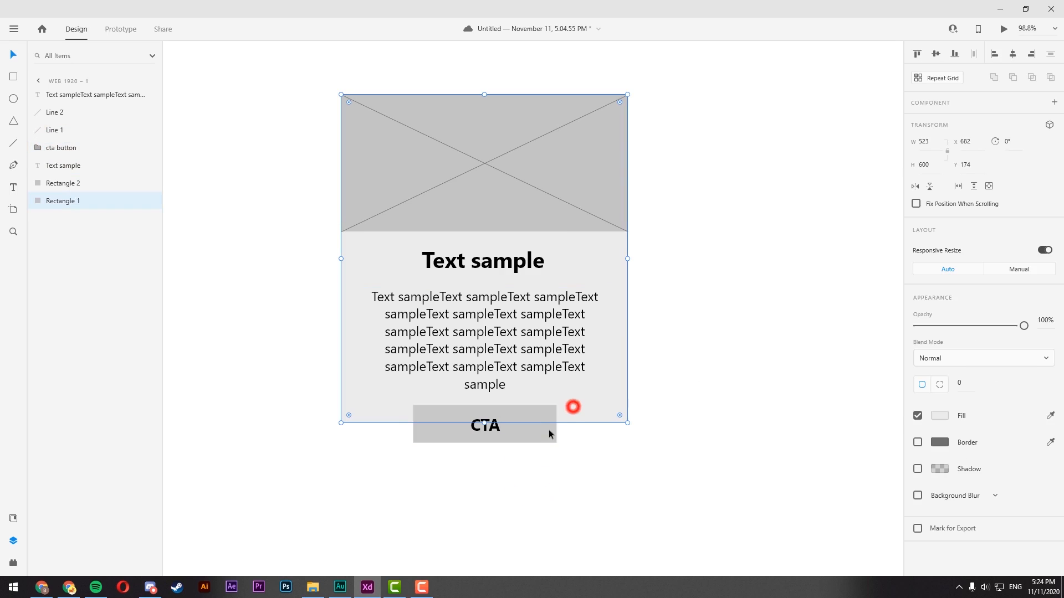
{"action": "left_click_drag", "start_coordinate": [485, 423], "coordinate": [527, 430]}
{"action": "left_click", "coordinate": [497, 375]}
{"action": "left_click", "coordinate": [778, 359]}
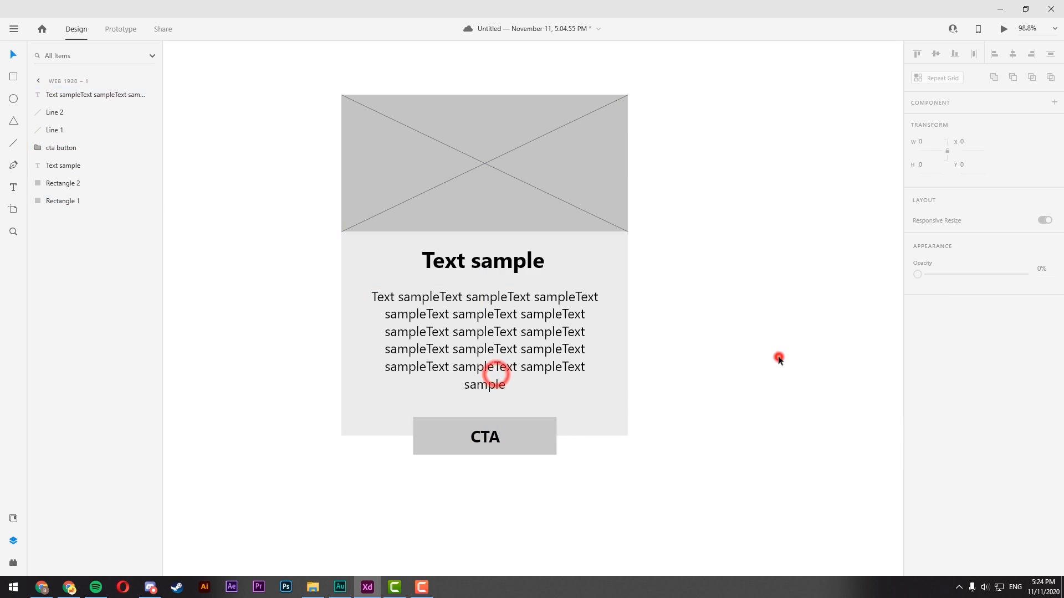
- Move the bold title to about X 832, Y 454 and the body text below it to about Y 527
{"action": "left_click", "coordinate": [510, 263]}
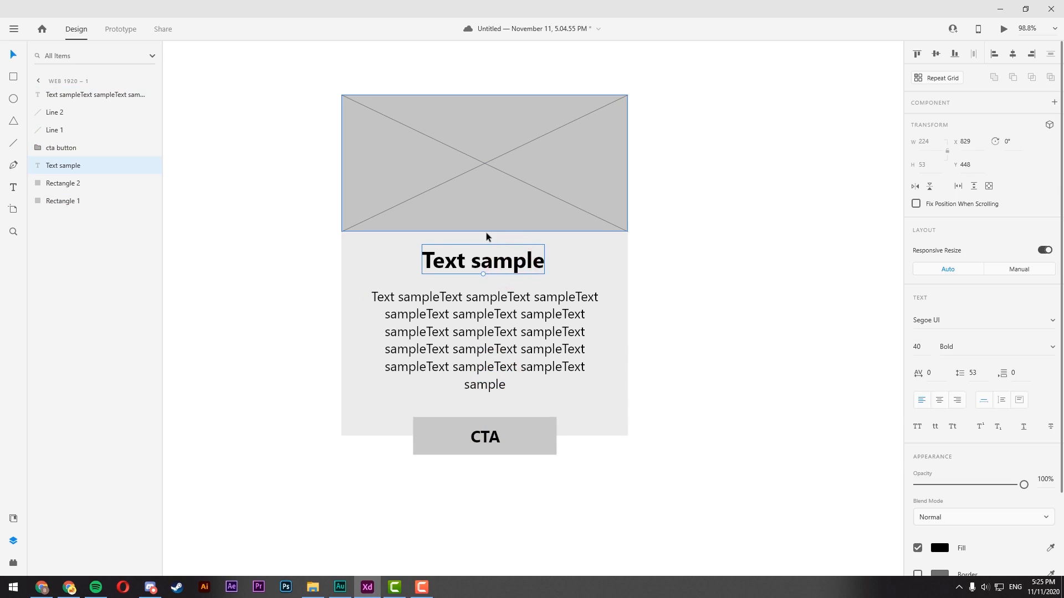
{"action": "left_click_drag", "start_coordinate": [488, 259], "coordinate": [491, 263]}
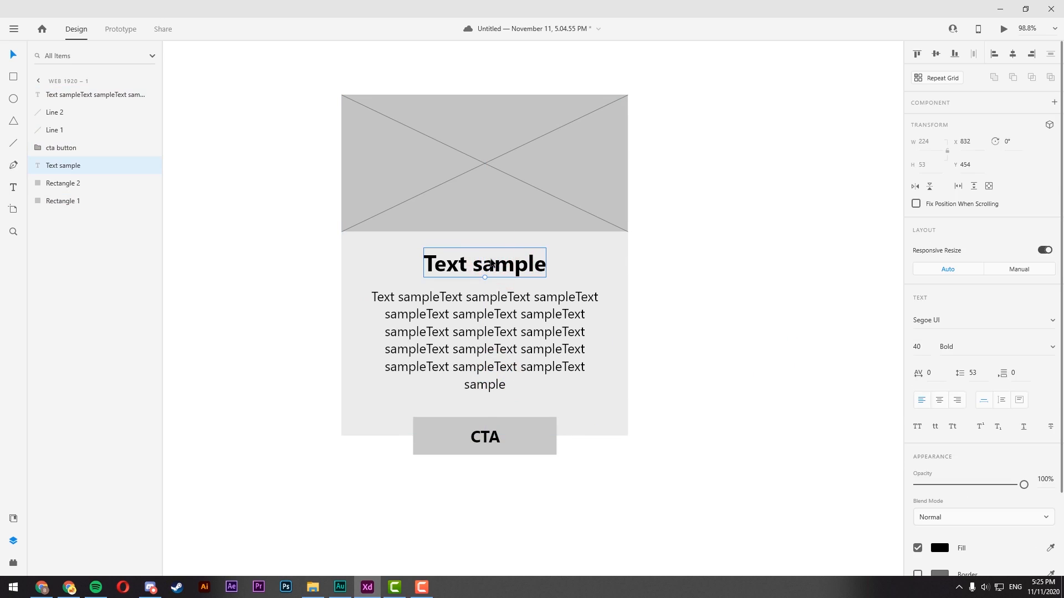
{"action": "left_click_drag", "start_coordinate": [496, 302], "coordinate": [499, 318]}
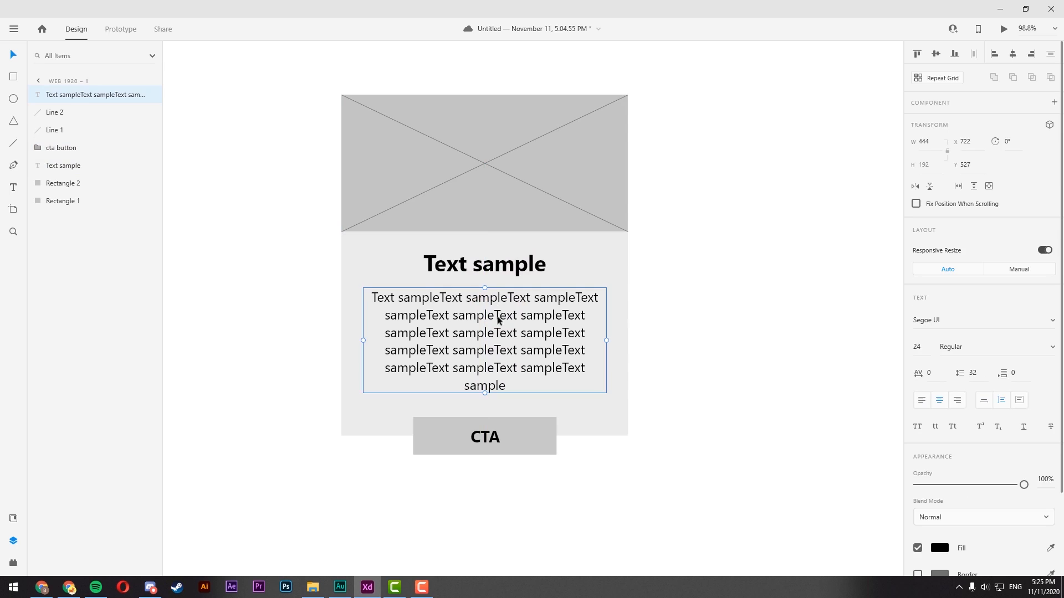
- Shift the CTA button slightly down and extend the card background's lower edge to the button's vertical middle
{"action": "left_click", "coordinate": [491, 426]}
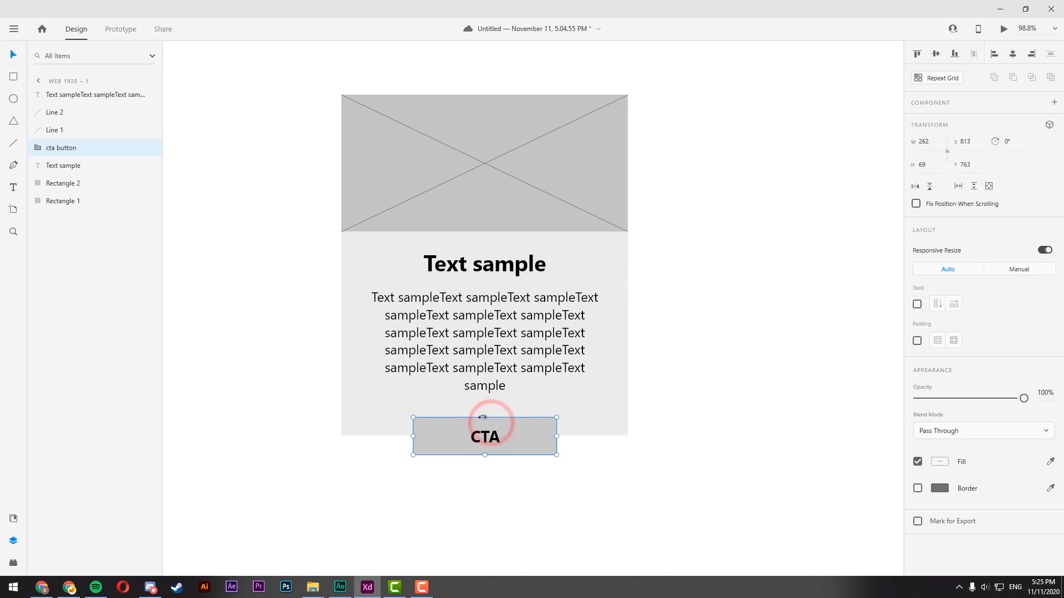
{"action": "left_click", "coordinate": [596, 432]}
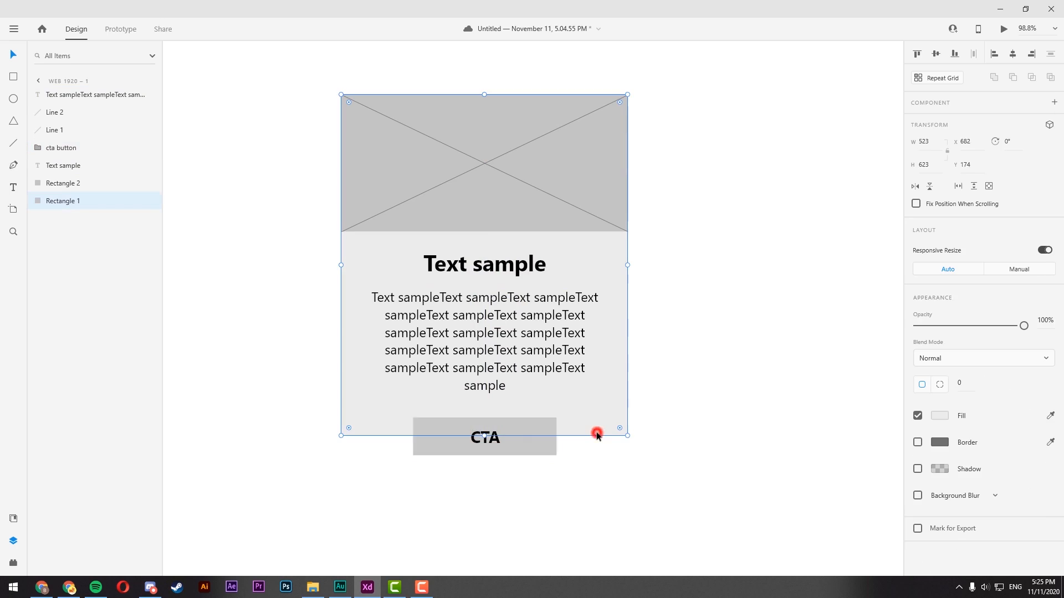
{"action": "left_click_drag", "start_coordinate": [484, 435], "coordinate": [484, 436]}
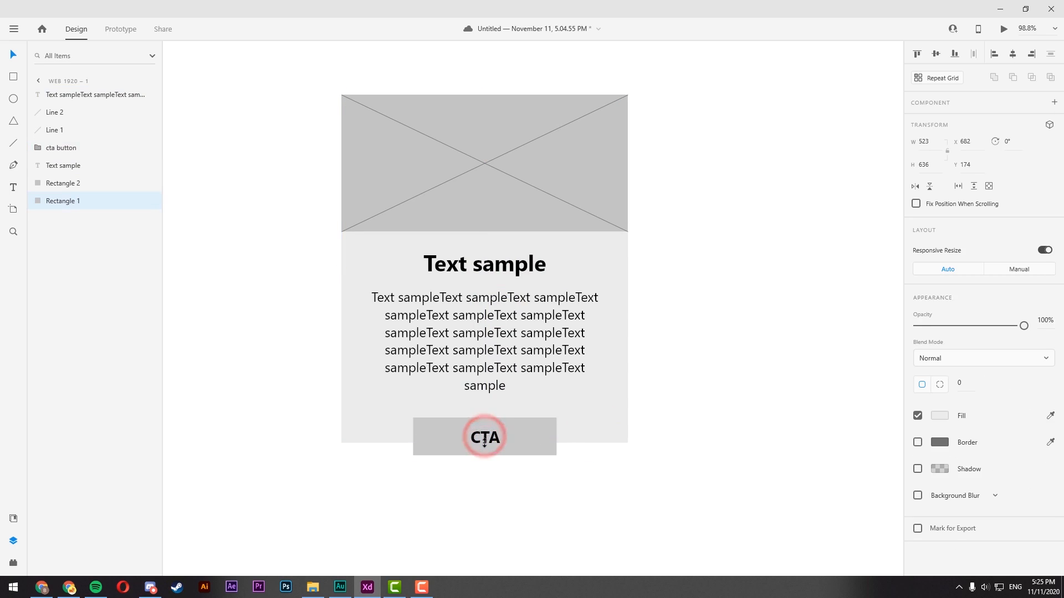
{"action": "left_click", "coordinate": [630, 471]}
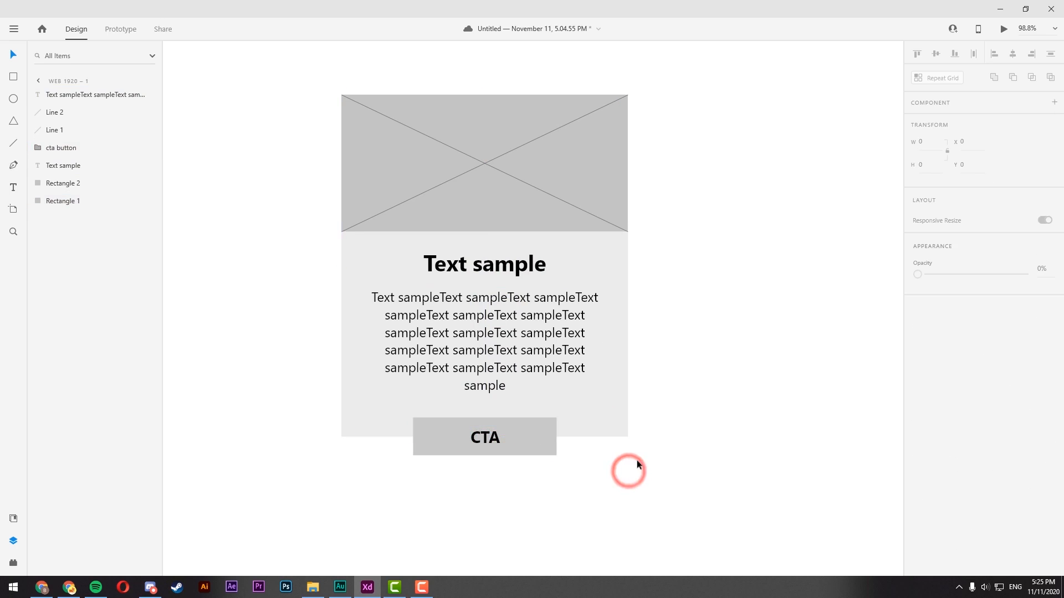
- Check the text spacing, narrow the body text box to a width of 420 and center it in the card at X 734
{"action": "scroll", "coordinate": [620, 391], "scroll_direction": "down", "scroll_amount": 4}
{"action": "left_click_drag", "start_coordinate": [700, 385], "coordinate": [665, 375]}
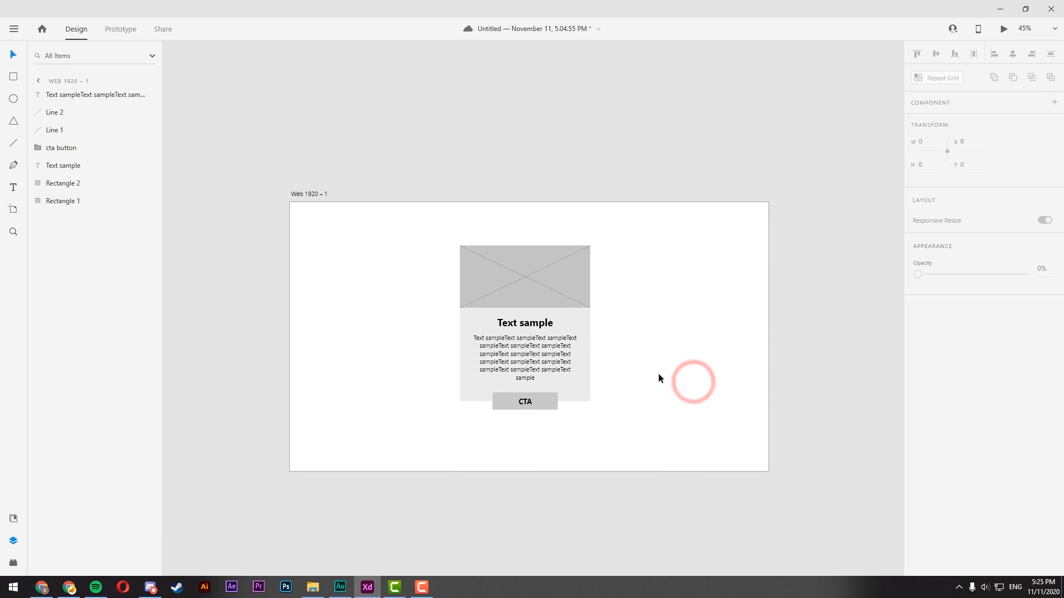
{"action": "scroll", "coordinate": [659, 374], "scroll_direction": "up", "scroll_amount": 3}
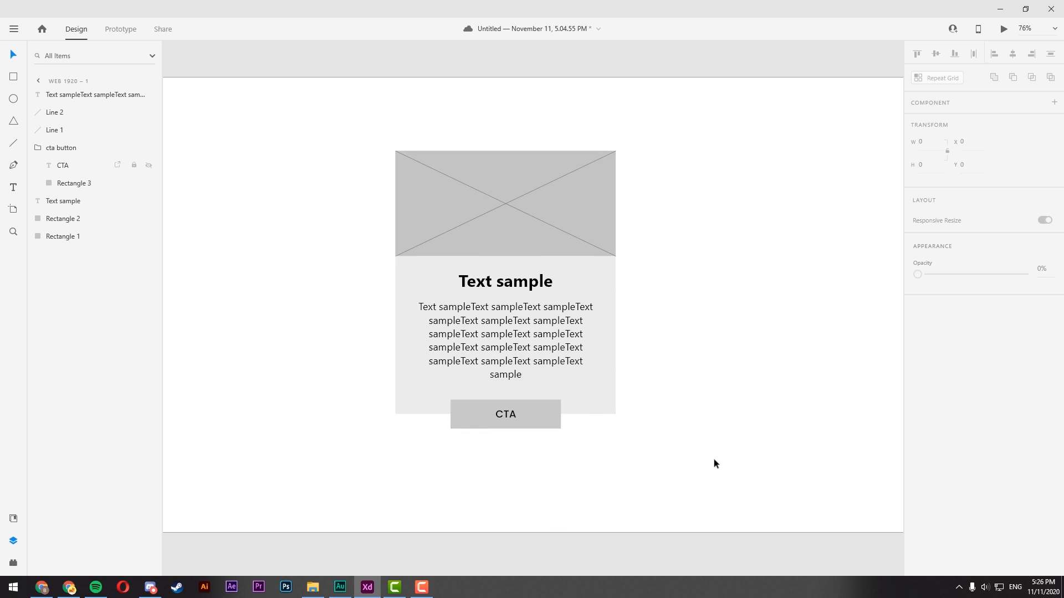
{"action": "double_click", "coordinate": [487, 356]}
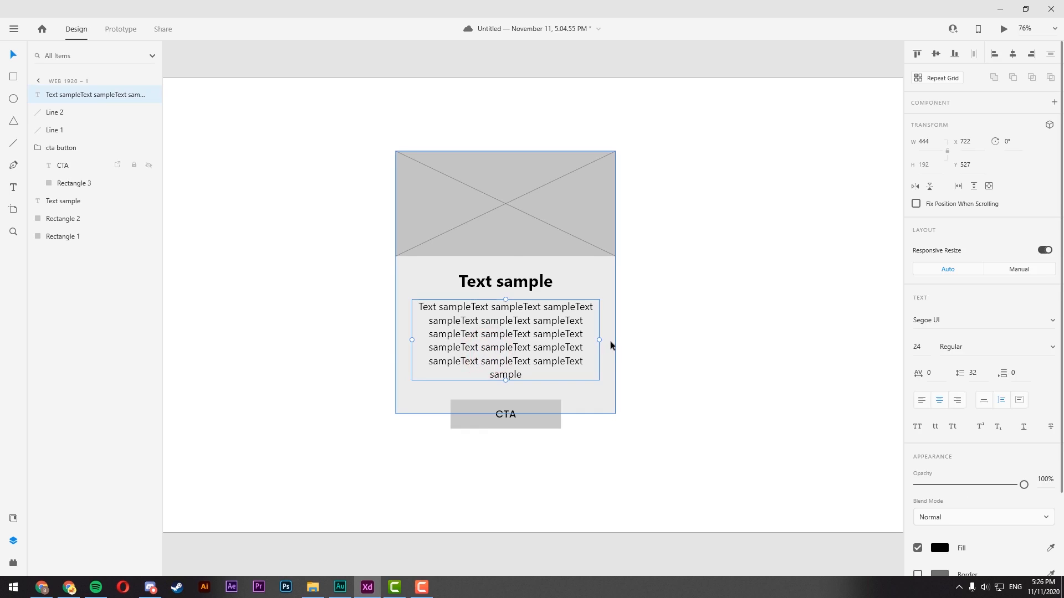
{"action": "key", "text": "alt"}
{"action": "left_click", "coordinate": [494, 265]}
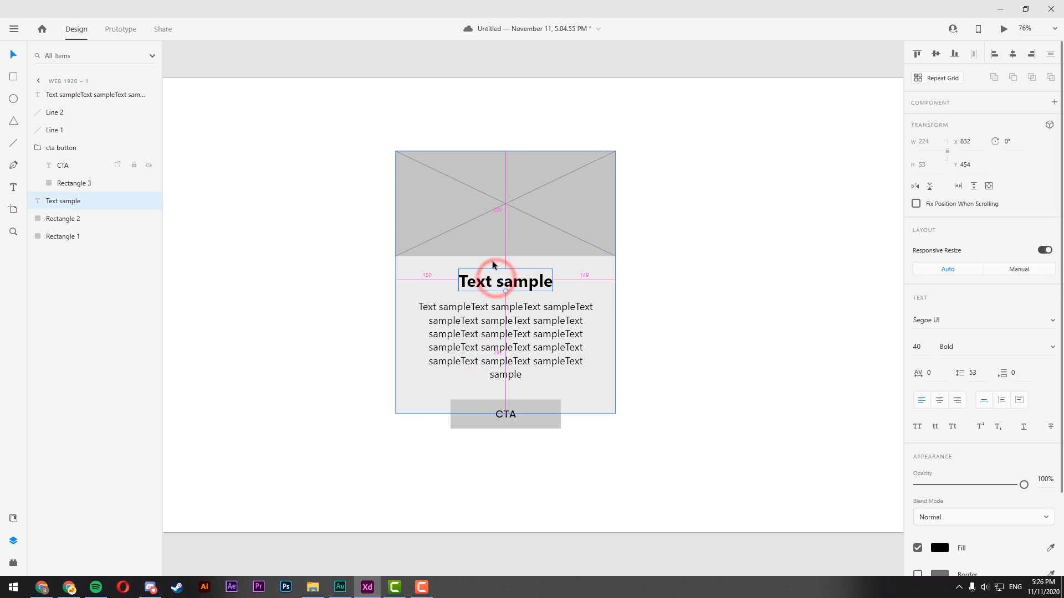
{"action": "left_click", "coordinate": [489, 311]}
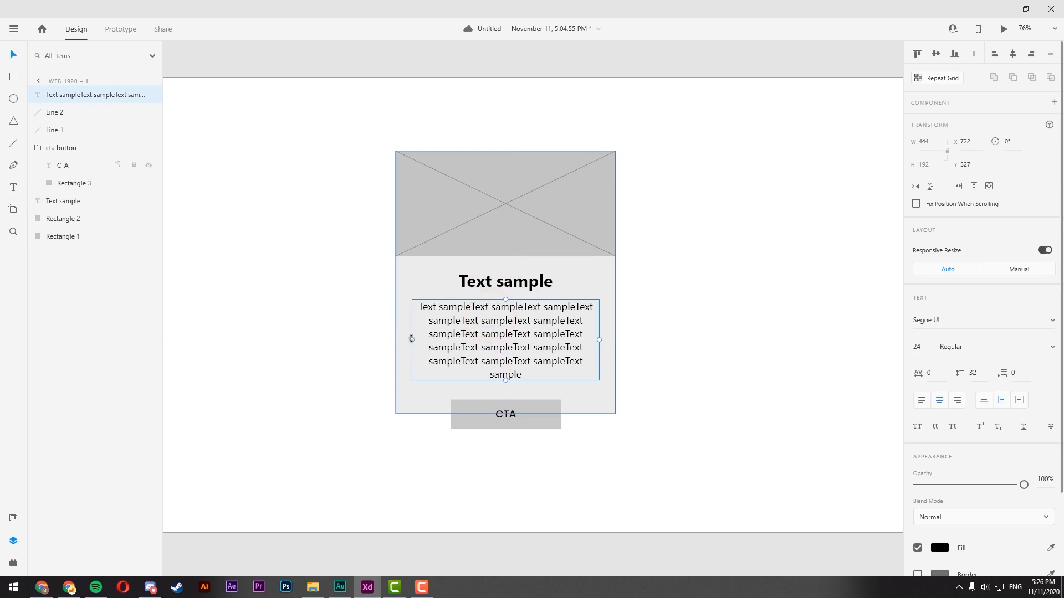
{"action": "left_click_drag", "start_coordinate": [411, 339], "coordinate": [421, 344]}
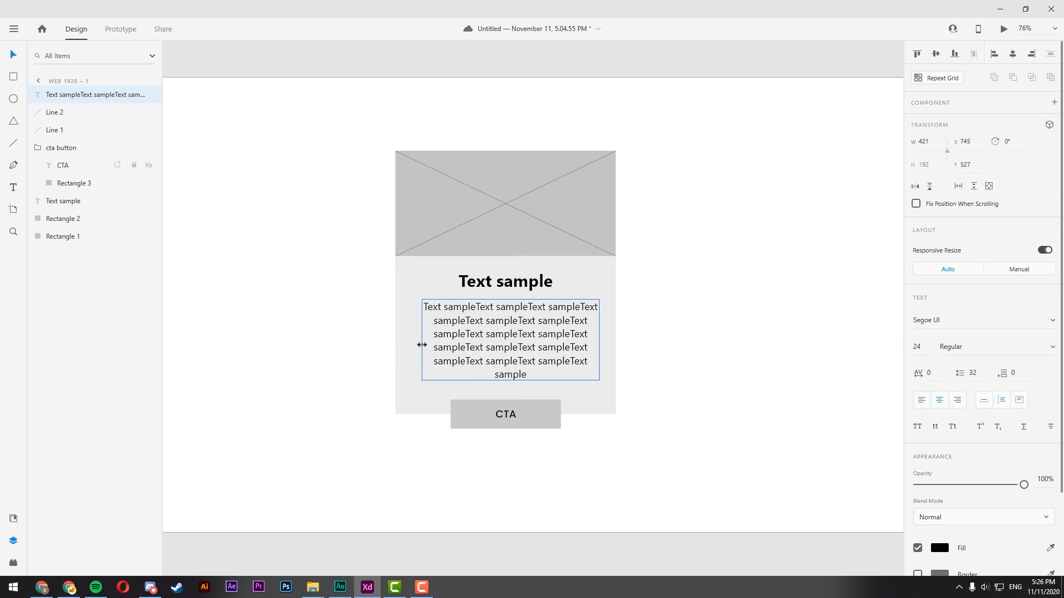
{"action": "left_click_drag", "start_coordinate": [545, 343], "coordinate": [538, 343]}
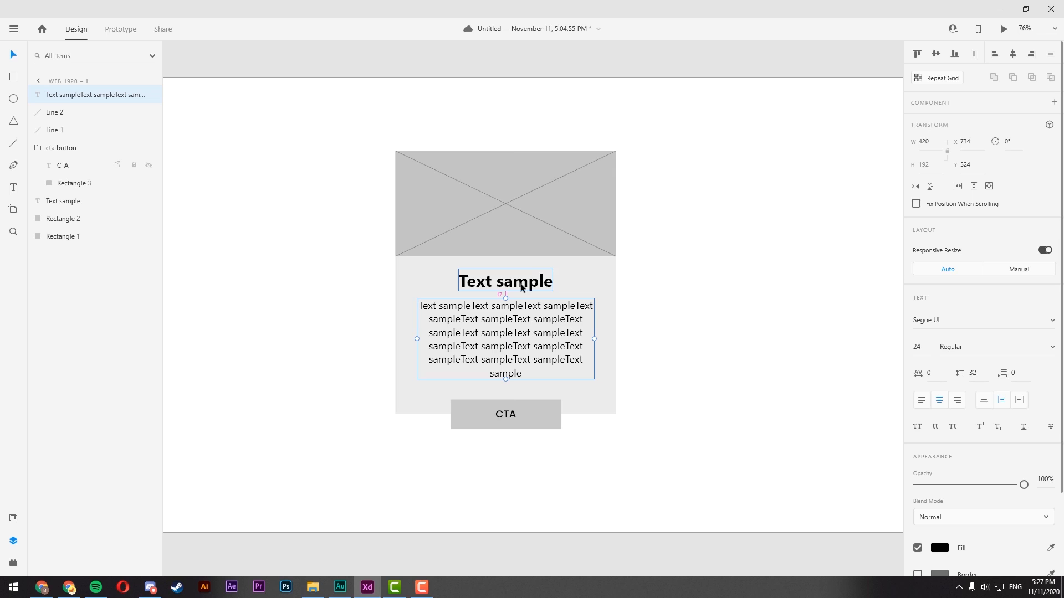
- Nudge the body text down about 3 px and the CTA button up to Y 764
{"action": "key", "text": "Down"}
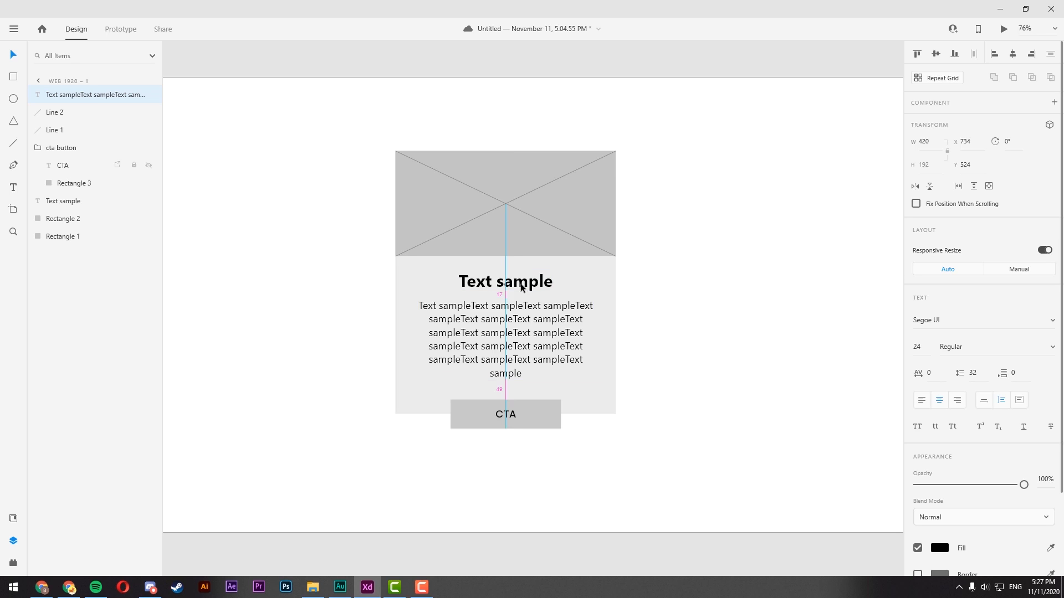
{"action": "scroll", "coordinate": [508, 331], "scroll_direction": "up", "scroll_amount": 5}
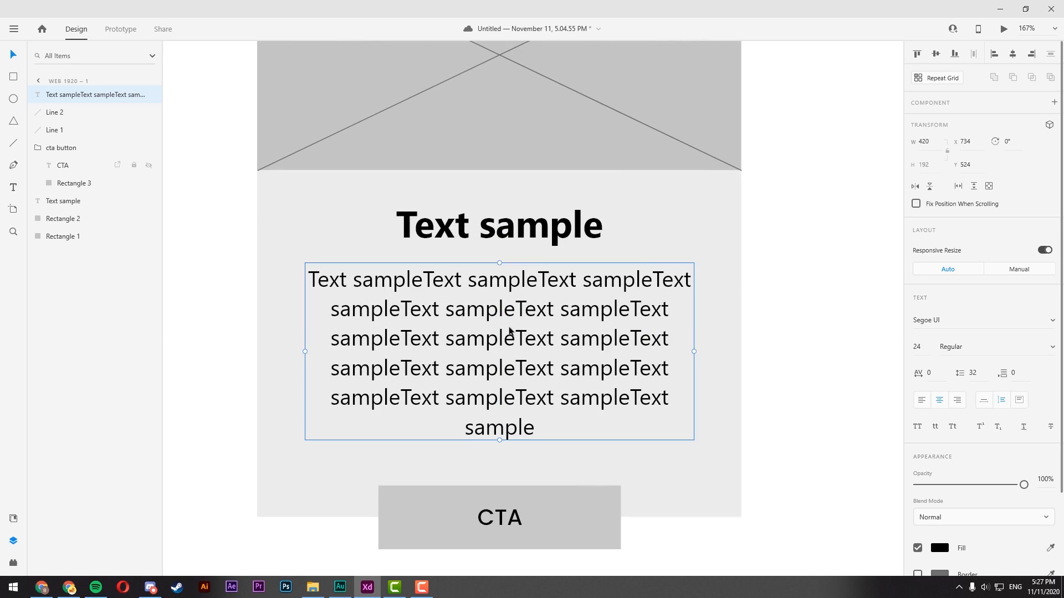
{"action": "key", "text": "Down"}
{"action": "key", "text": "Down"}
{"action": "key", "text": "Down"}
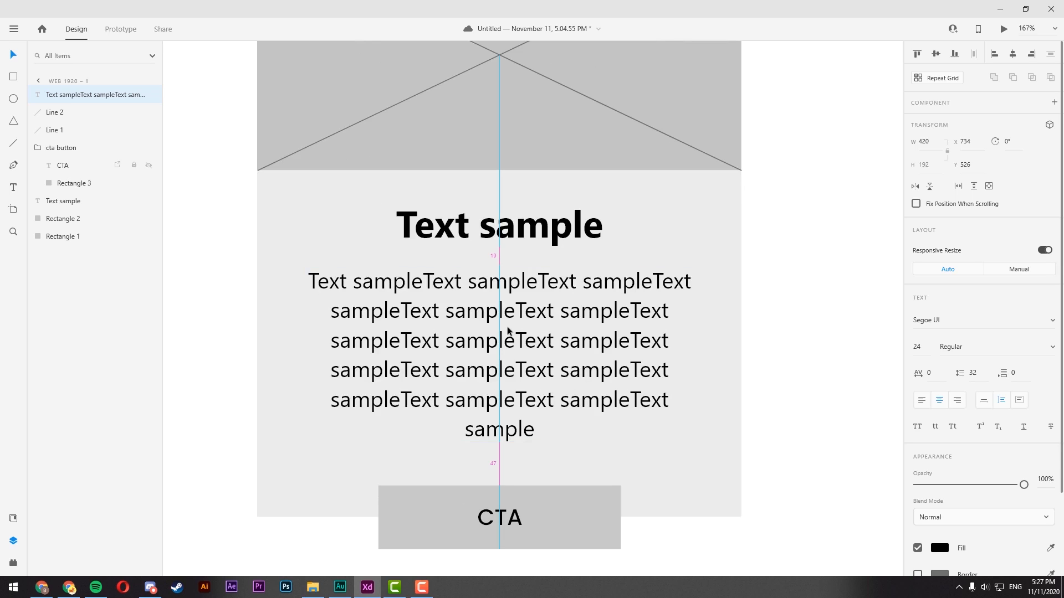
{"action": "left_click", "coordinate": [559, 513]}
{"action": "key", "text": "Up"}
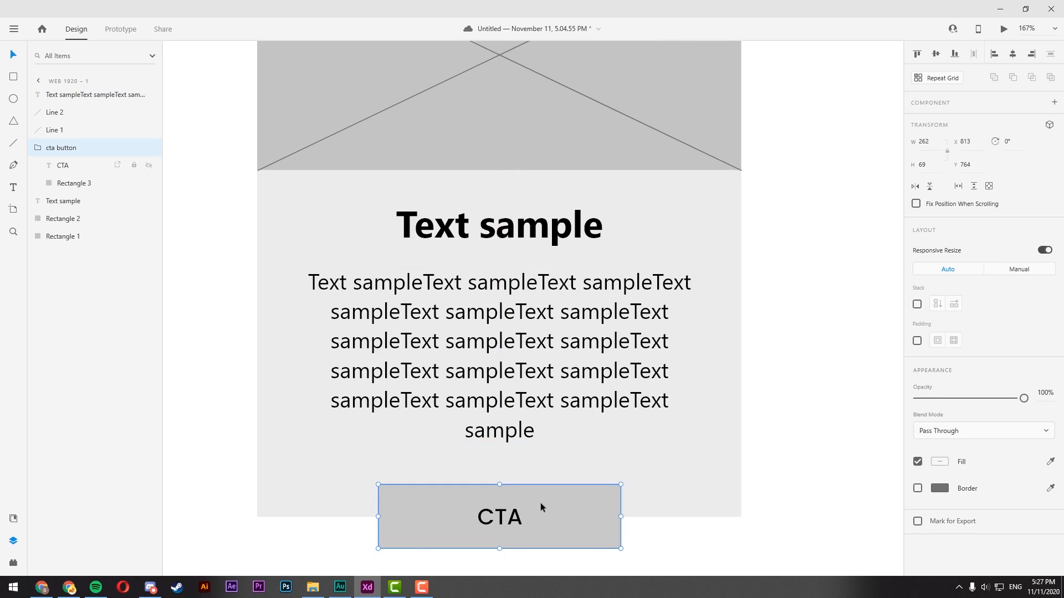
{"action": "scroll", "coordinate": [540, 503], "scroll_direction": "down", "scroll_amount": 2}
{"action": "left_click", "coordinate": [777, 405]}
{"action": "scroll", "coordinate": [621, 388], "scroll_direction": "down", "scroll_amount": 5}
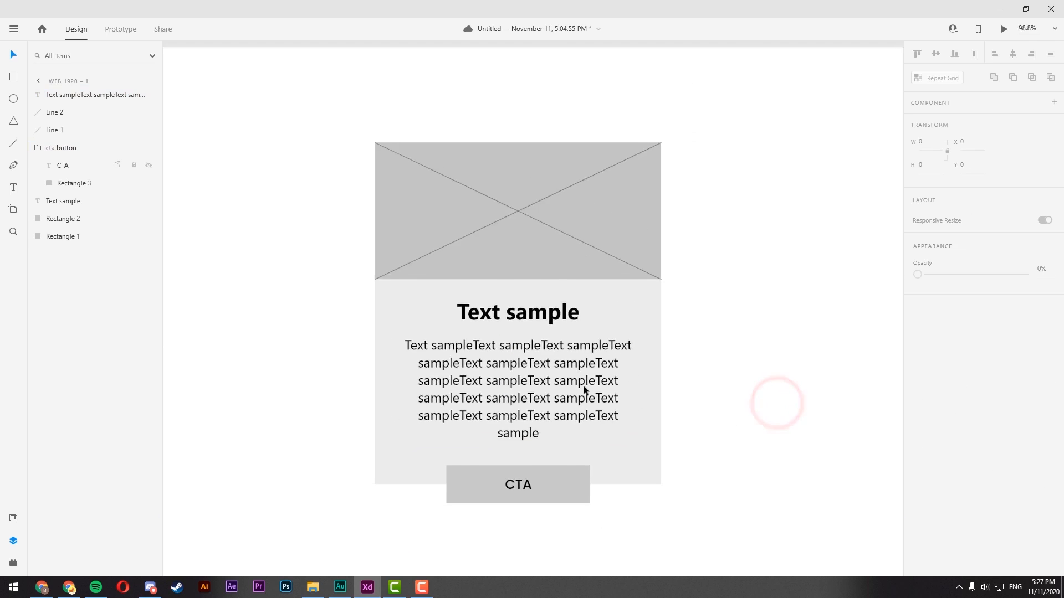
{"action": "left_click_drag", "start_coordinate": [719, 413], "coordinate": [674, 368]}
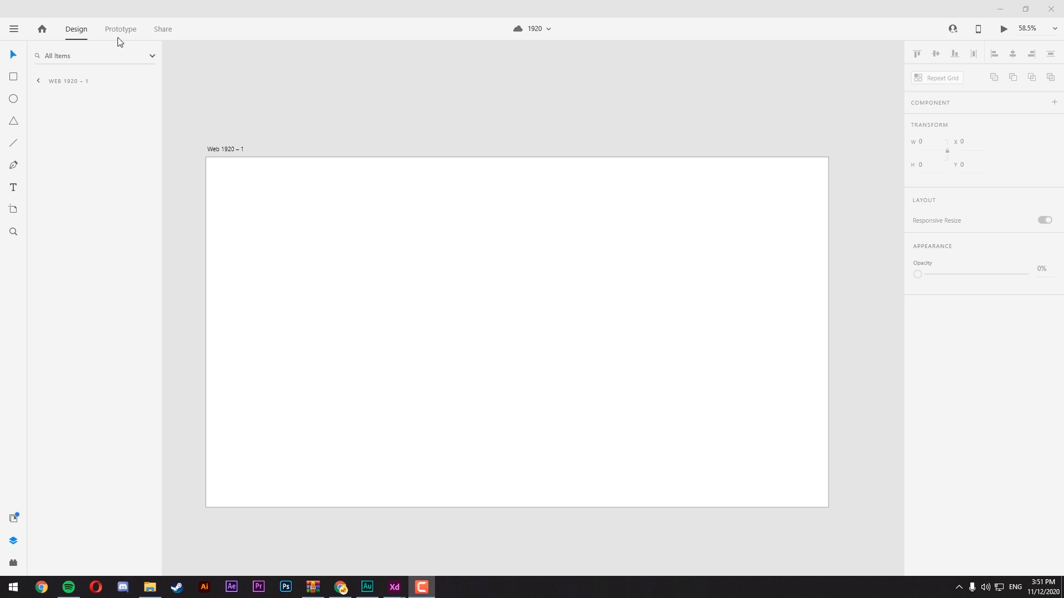
- Open the Wireframes UI kit page in the browser and download the free Wires kits for Adobe XD
{"action": "left_click", "coordinate": [17, 29]}
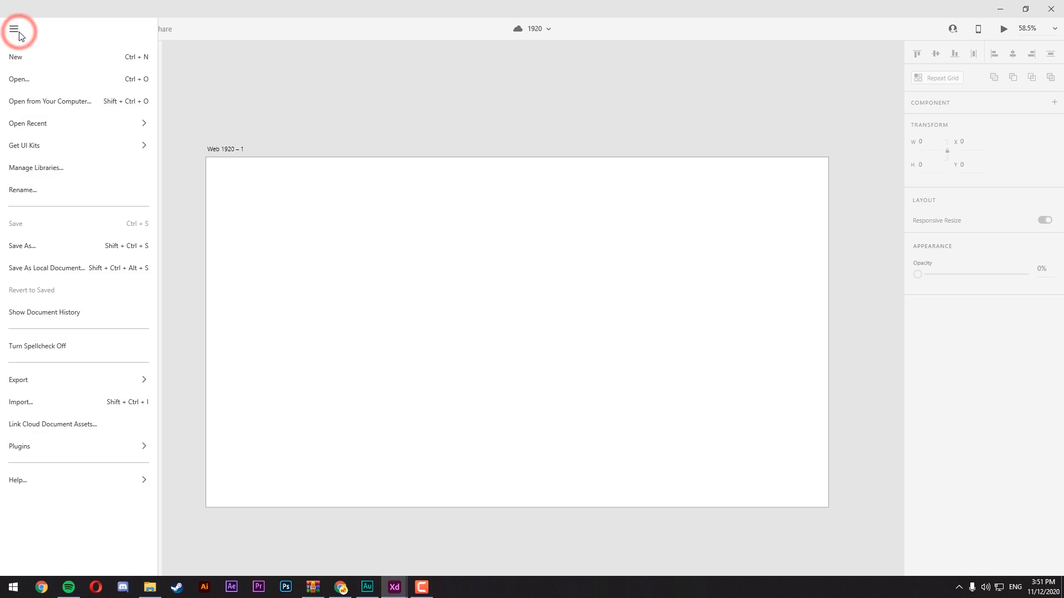
{"action": "mouse_move", "coordinate": [117, 156]}
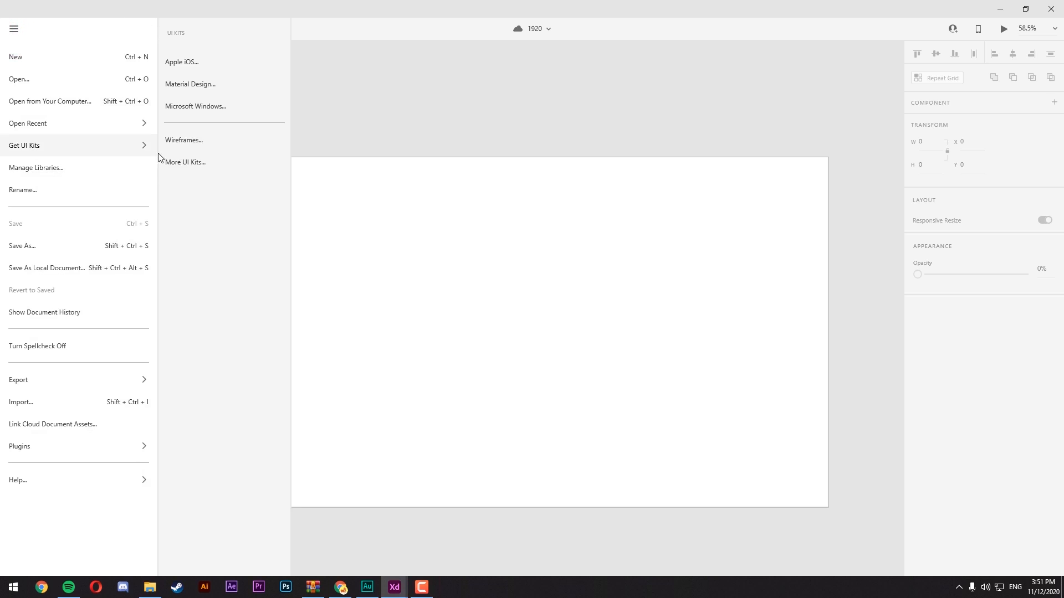
{"action": "left_click", "coordinate": [208, 147]}
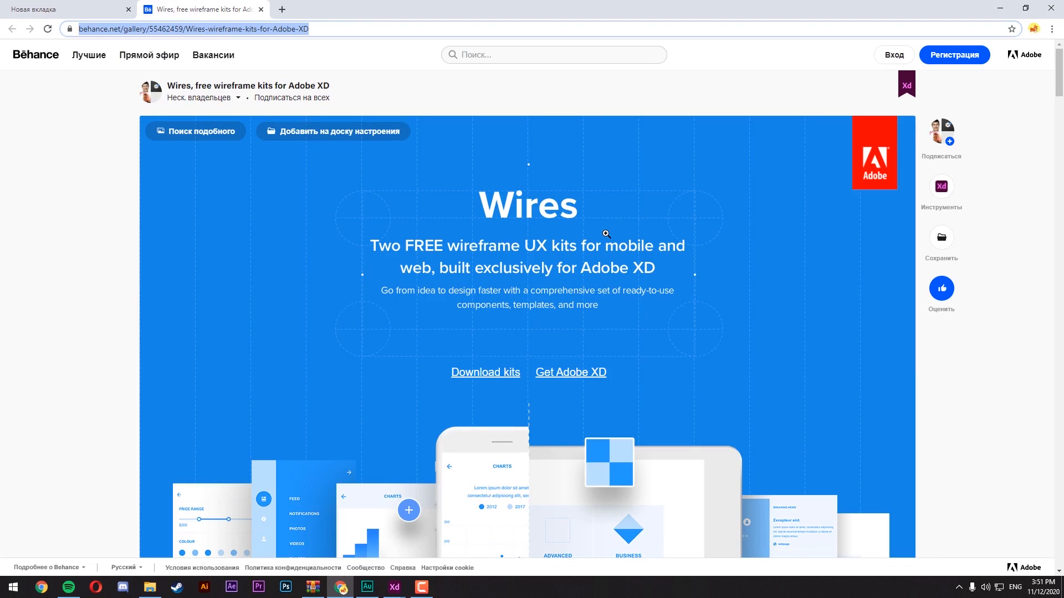
{"action": "left_click", "coordinate": [487, 375]}
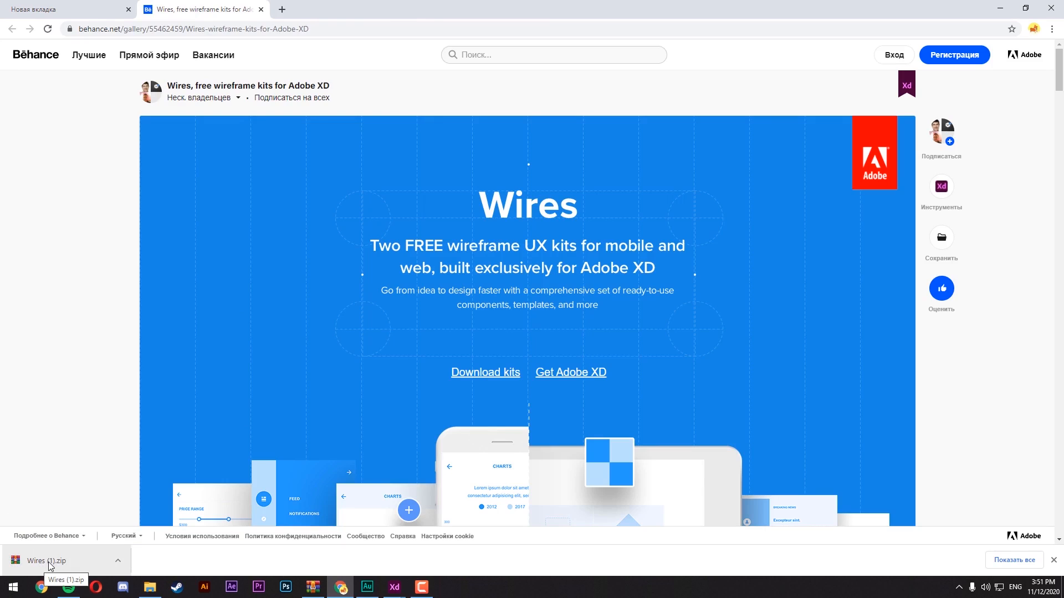
- Open the downloaded Wires archive, switch to File Explorer and open the Wires - Web file from the wires folder in Adobe XD
{"action": "left_click", "coordinate": [79, 562]}
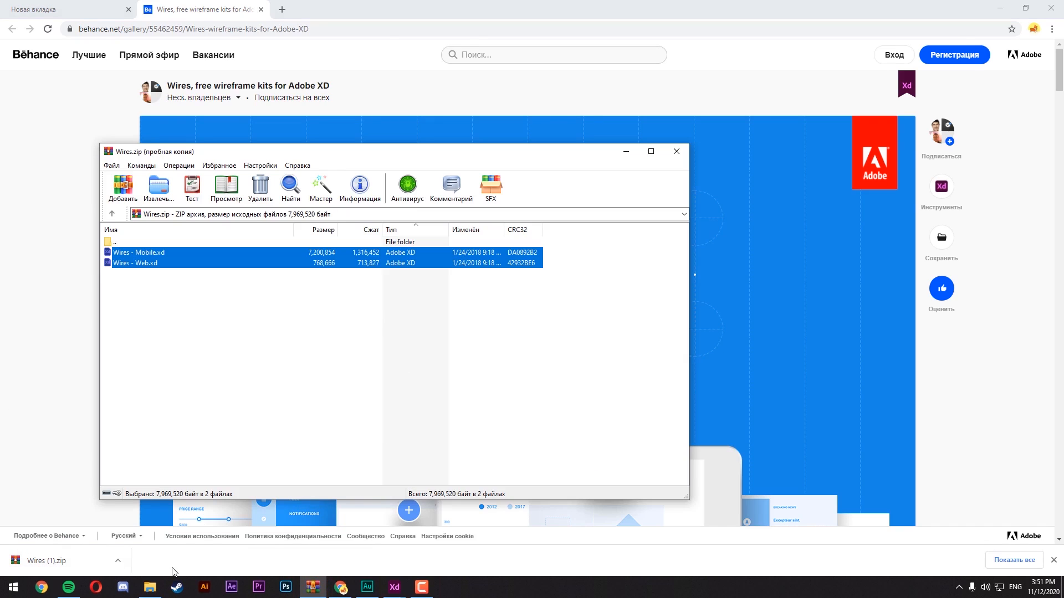
{"action": "left_click", "coordinate": [149, 586]}
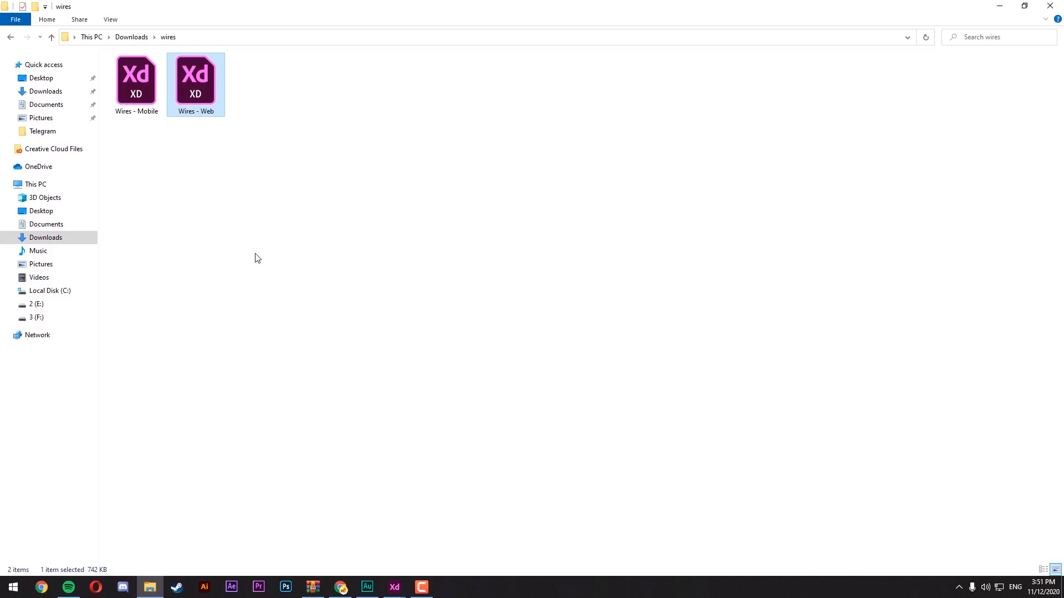
{"action": "left_click", "coordinate": [337, 147]}
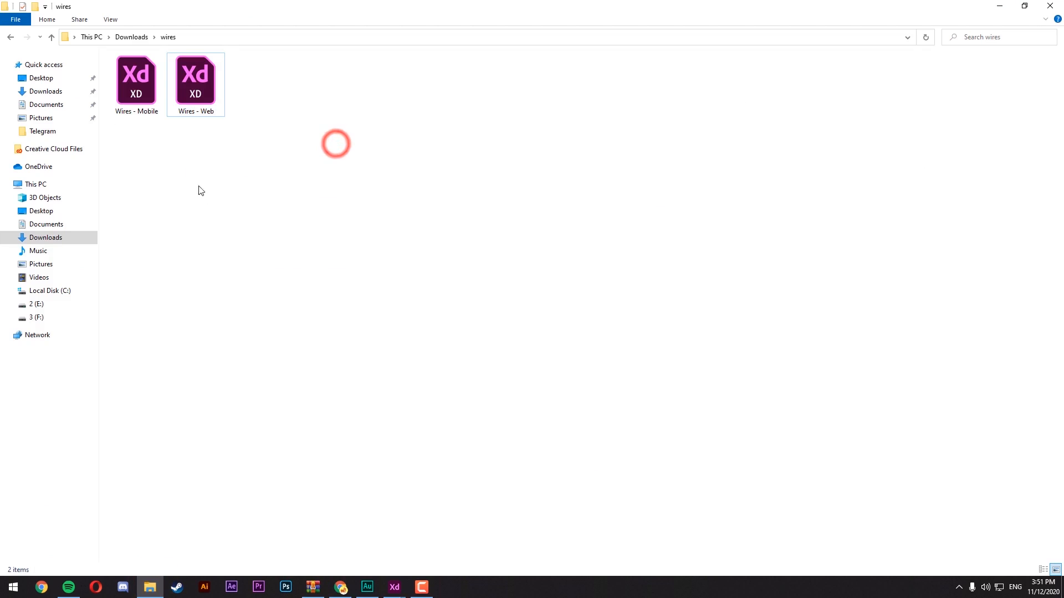
{"action": "left_click", "coordinate": [197, 103]}
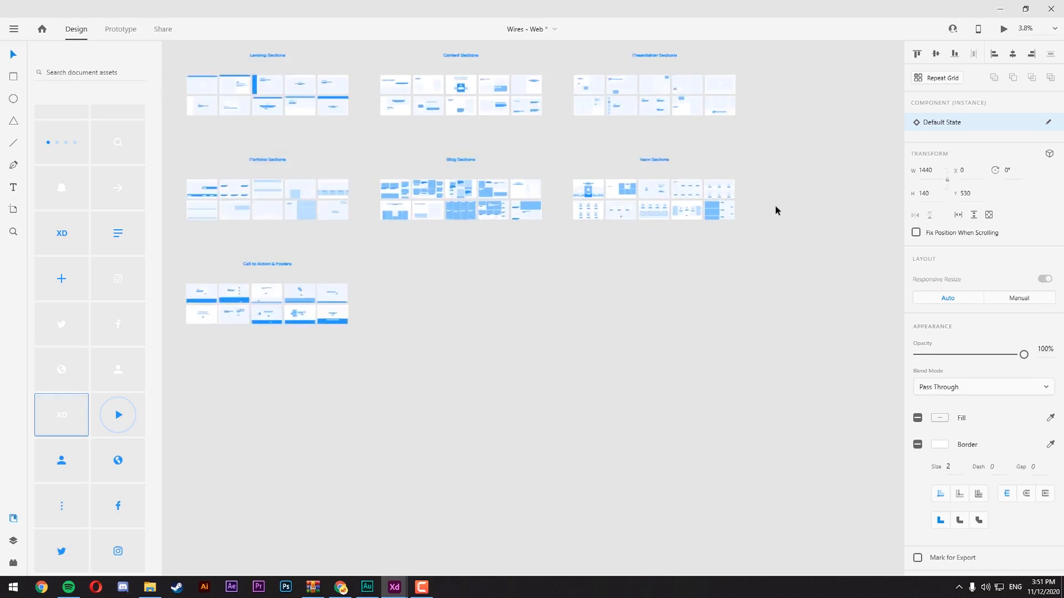
- Look through the web kit's artboard groups, including the presentation, content, blog and portfolio sections and the UI elements
{"action": "scroll", "coordinate": [775, 211], "scroll_direction": "up", "scroll_amount": 5}
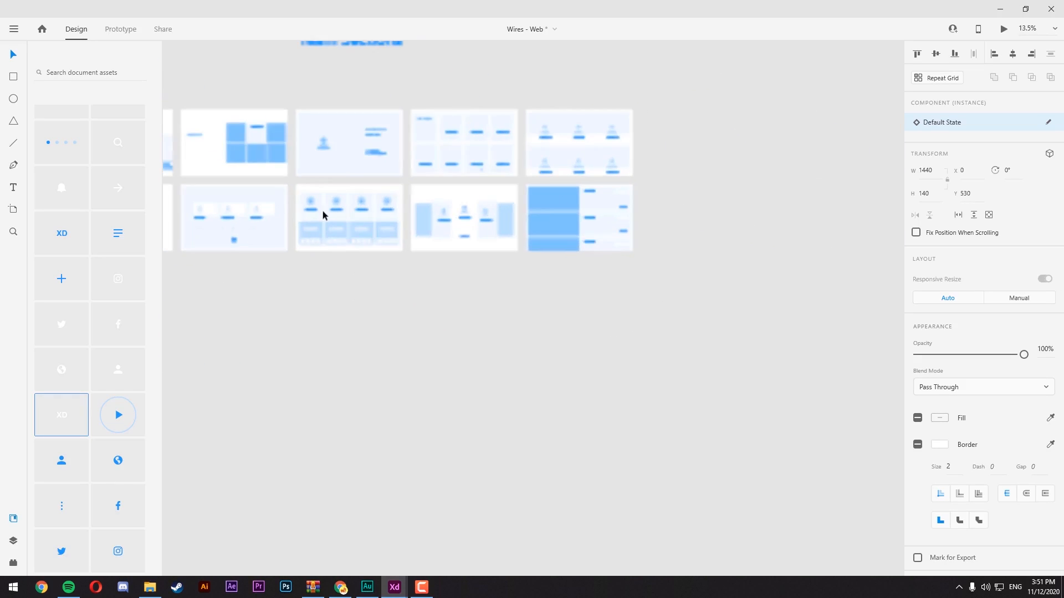
{"action": "left_click_drag", "start_coordinate": [285, 158], "coordinate": [504, 440]}
{"action": "left_click_drag", "start_coordinate": [522, 84], "coordinate": [521, 287]}
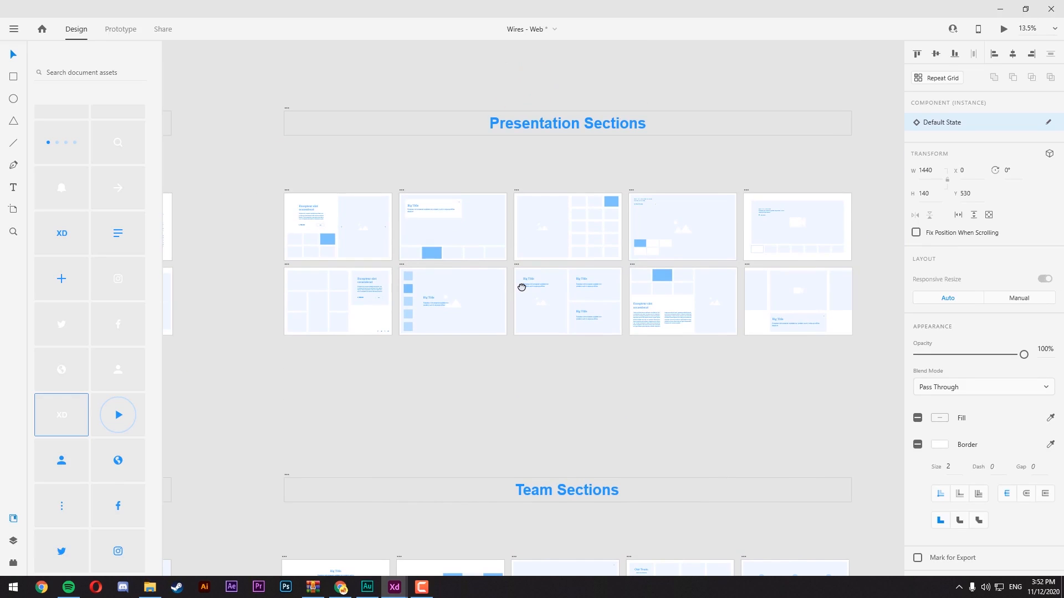
{"action": "left_click_drag", "start_coordinate": [236, 311], "coordinate": [850, 297]}
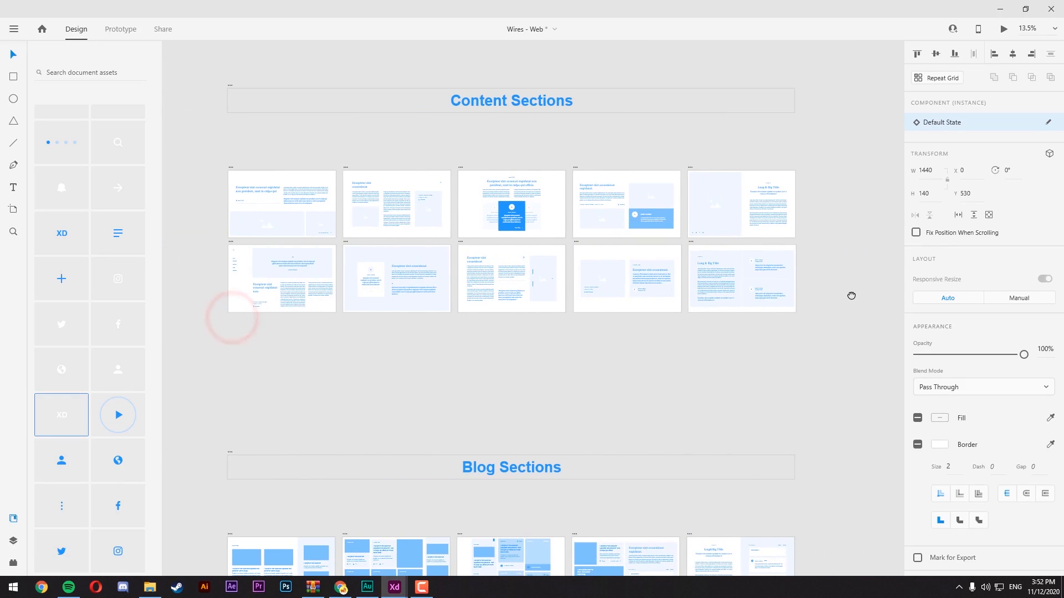
{"action": "left_click_drag", "start_coordinate": [558, 500], "coordinate": [558, 173]}
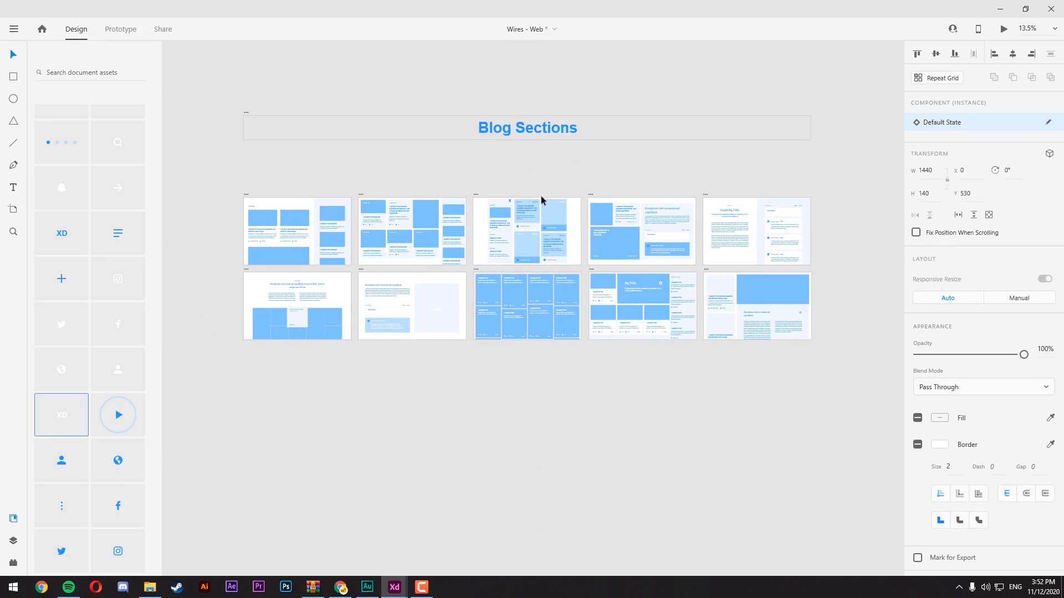
{"action": "scroll", "coordinate": [433, 292], "scroll_direction": "down", "scroll_amount": 5}
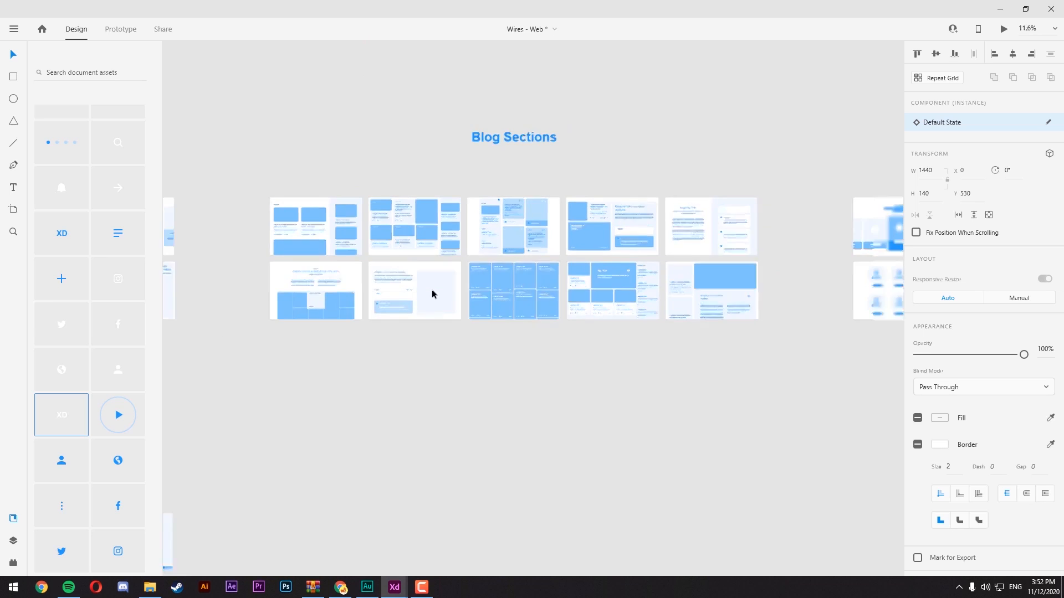
{"action": "left_click_drag", "start_coordinate": [276, 219], "coordinate": [558, 180]}
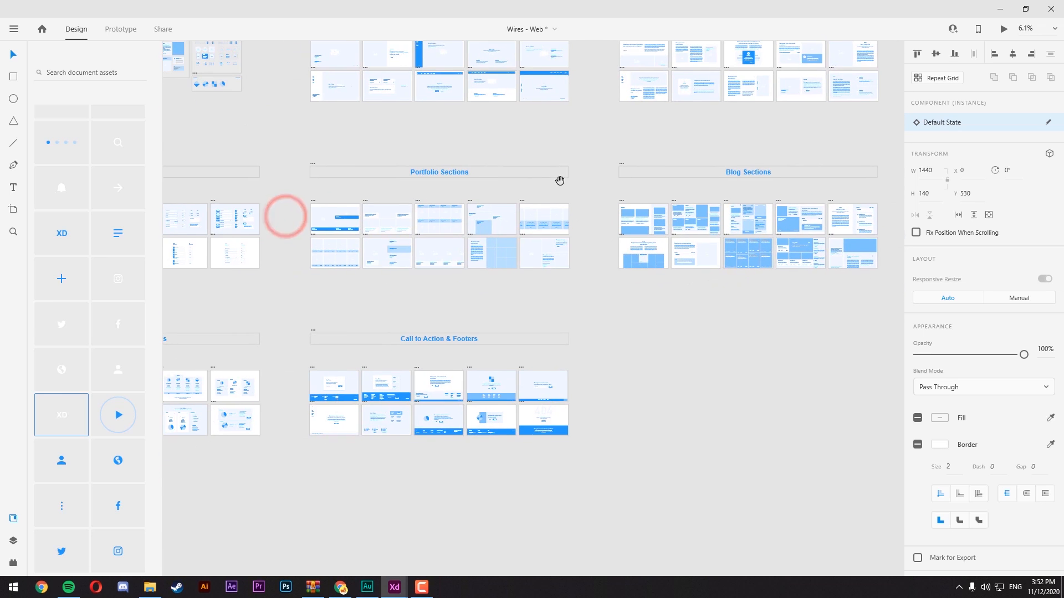
{"action": "left_click_drag", "start_coordinate": [303, 99], "coordinate": [604, 287]}
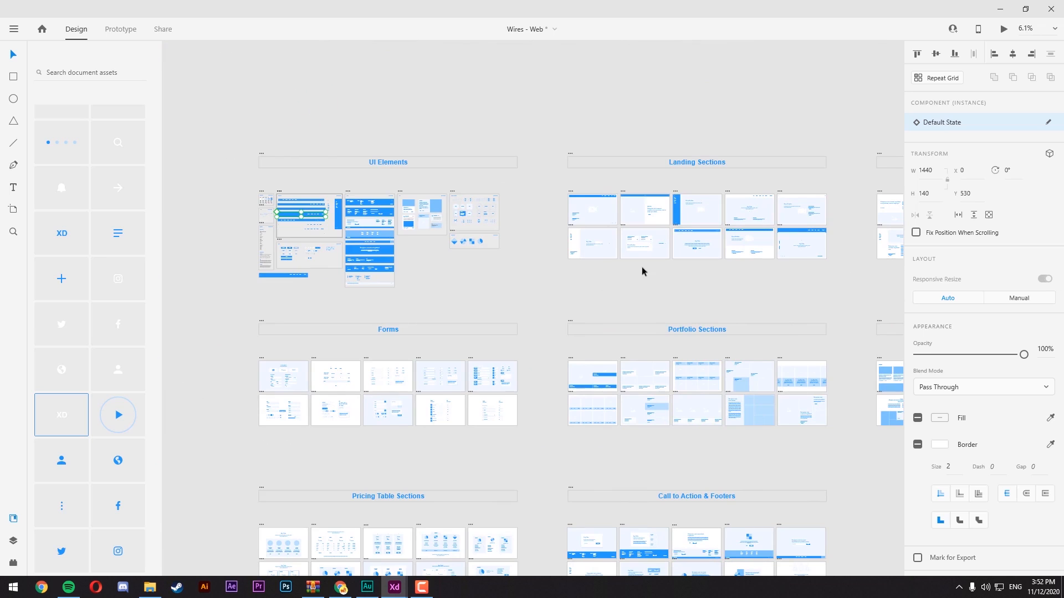
{"action": "left_click_drag", "start_coordinate": [569, 357], "coordinate": [556, 266]}
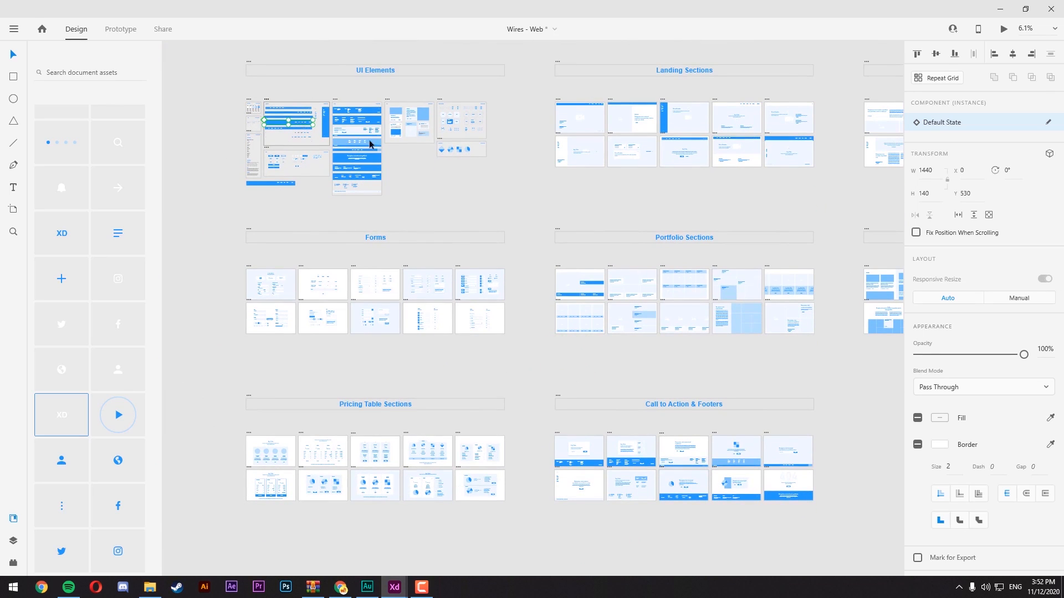
- Copy the navigation bar with the SIGN UP button from the UI elements of the kit
{"action": "key", "text": "ctrl+3"}
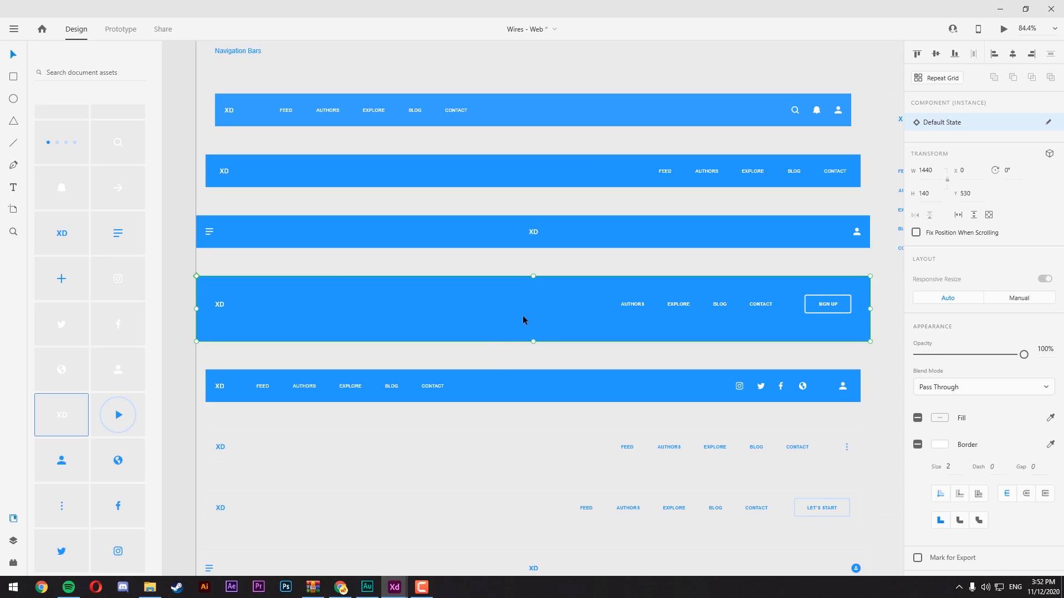
{"action": "right_click", "coordinate": [387, 306]}
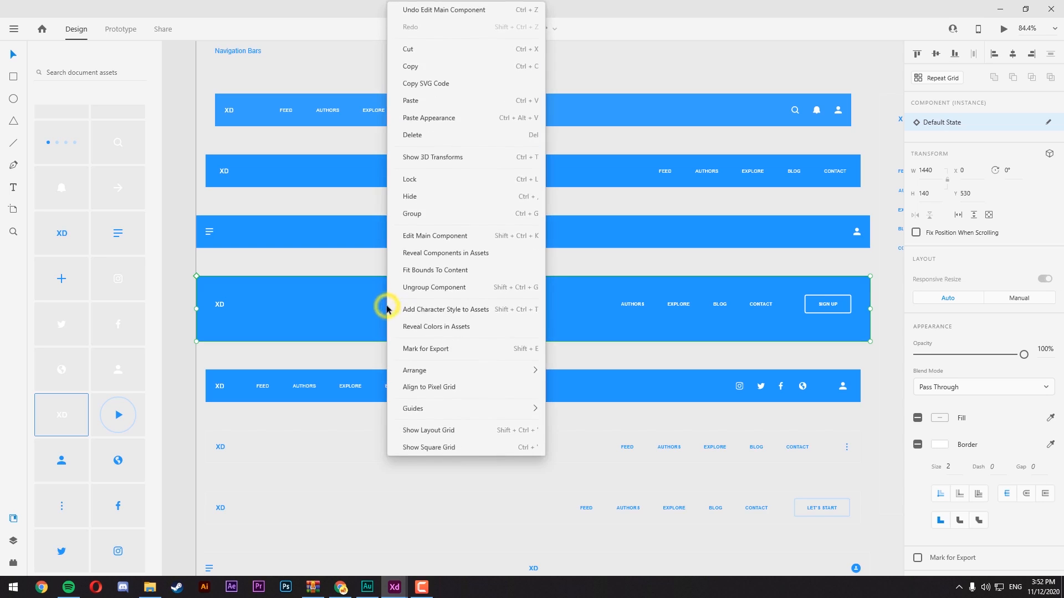
{"action": "left_click", "coordinate": [430, 72]}
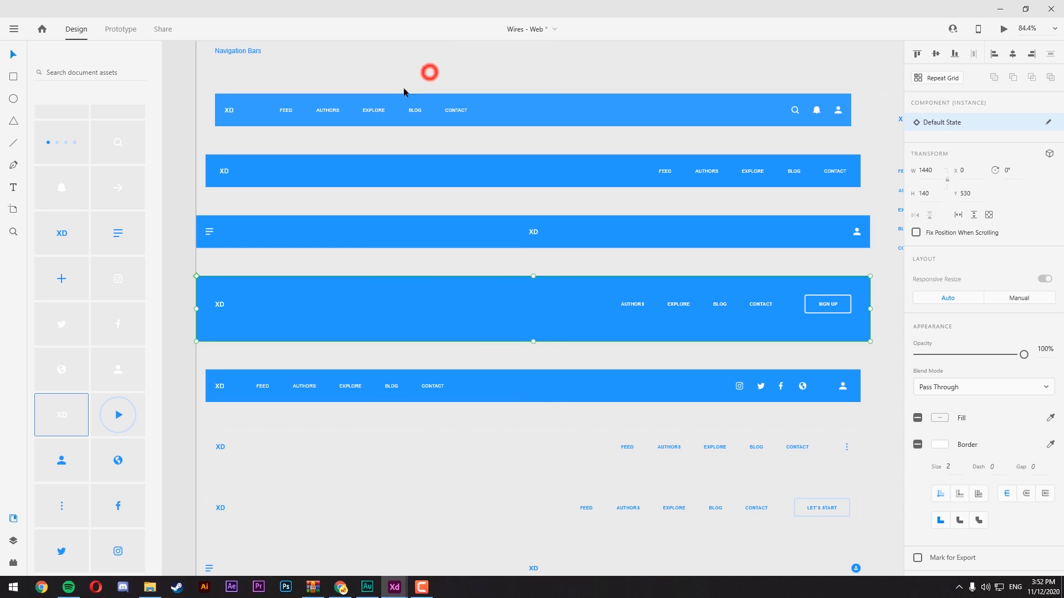
- Paste the copied navigation bar into the 1920 document and center it along the artboard's top edge at X 240, Y 0
{"action": "mouse_move", "coordinate": [394, 586]}
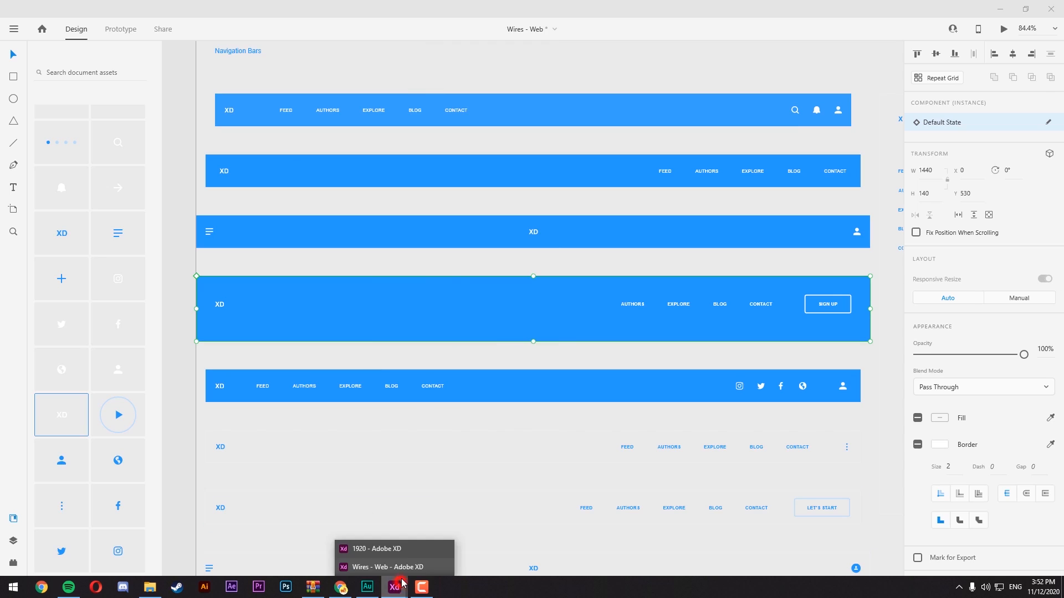
{"action": "left_click", "coordinate": [399, 553]}
{"action": "left_click", "coordinate": [449, 293]}
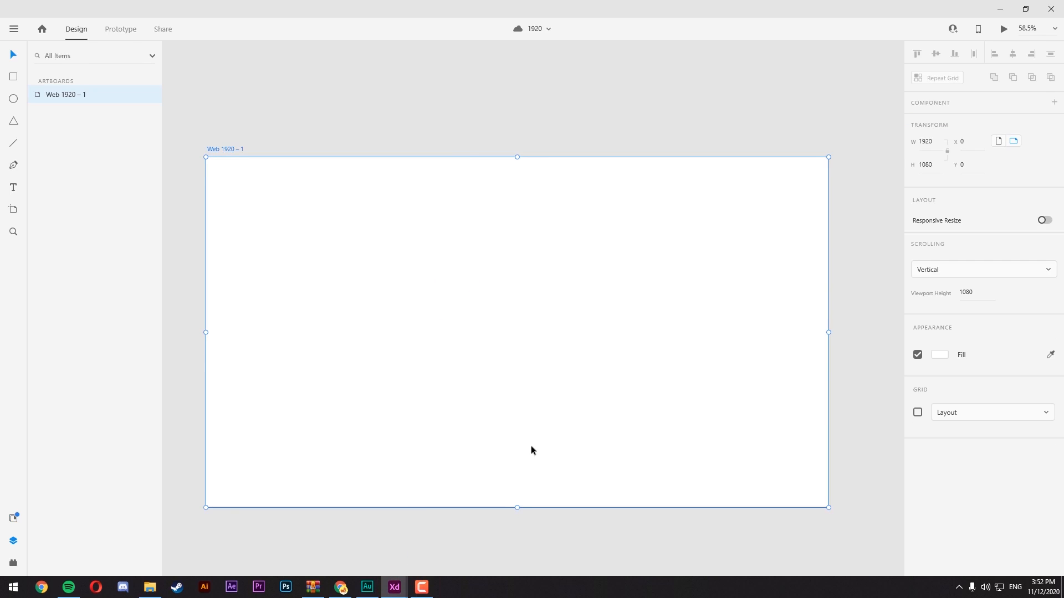
{"action": "key", "text": "ctrl+v"}
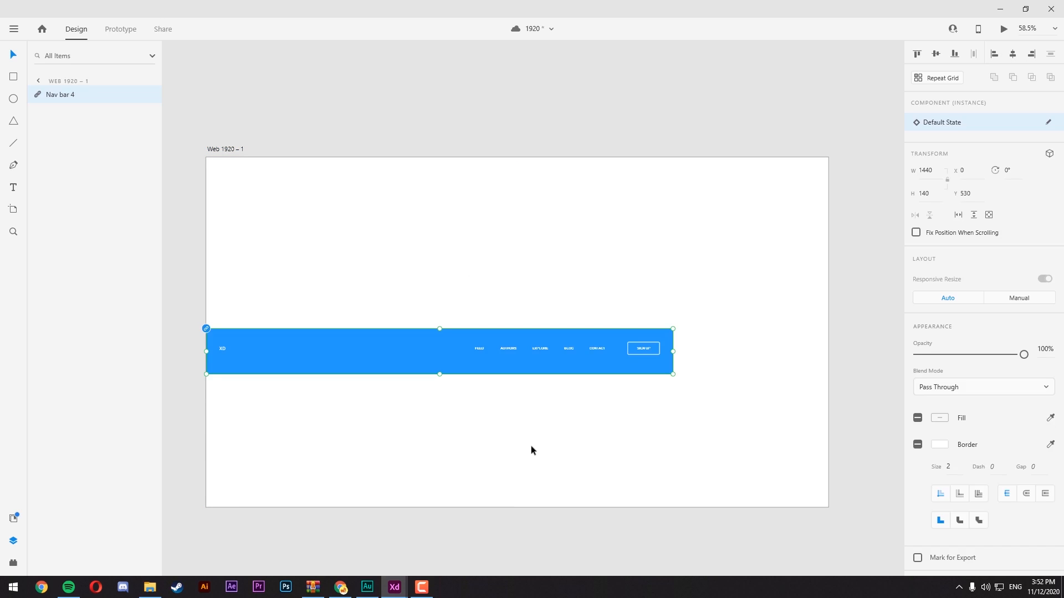
{"action": "left_click_drag", "start_coordinate": [432, 362], "coordinate": [508, 188]}
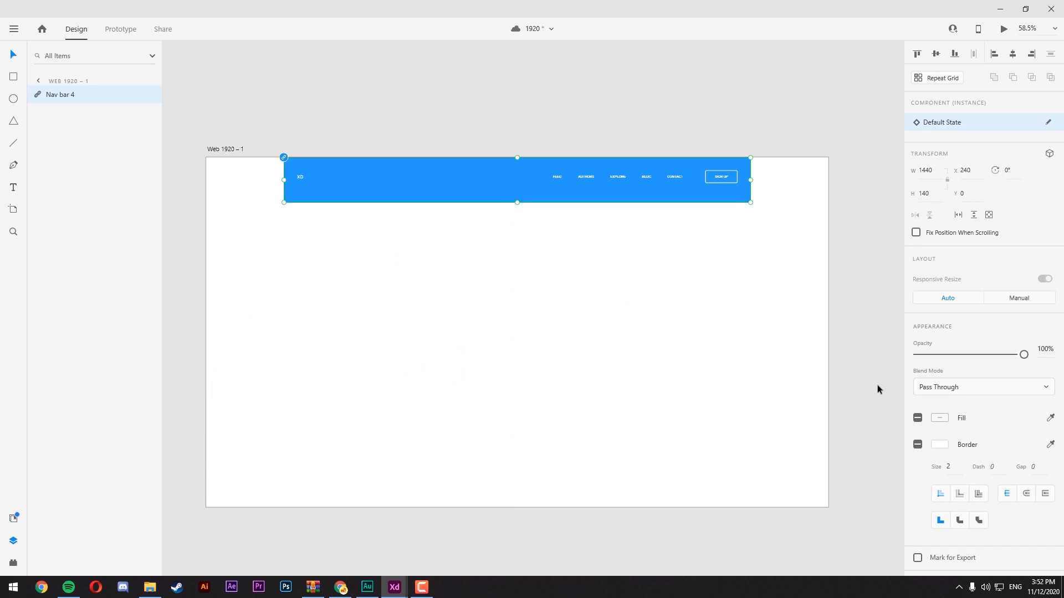
- Examine the pasted navigation bar up close, including its right edge, SIGN UP button and overall fit on the artboard
{"action": "scroll", "coordinate": [593, 119], "scroll_direction": "up", "scroll_amount": 3}
{"action": "left_click_drag", "start_coordinate": [506, 150], "coordinate": [620, 162]}
{"action": "scroll", "coordinate": [620, 162], "scroll_direction": "down", "scroll_amount": 2}
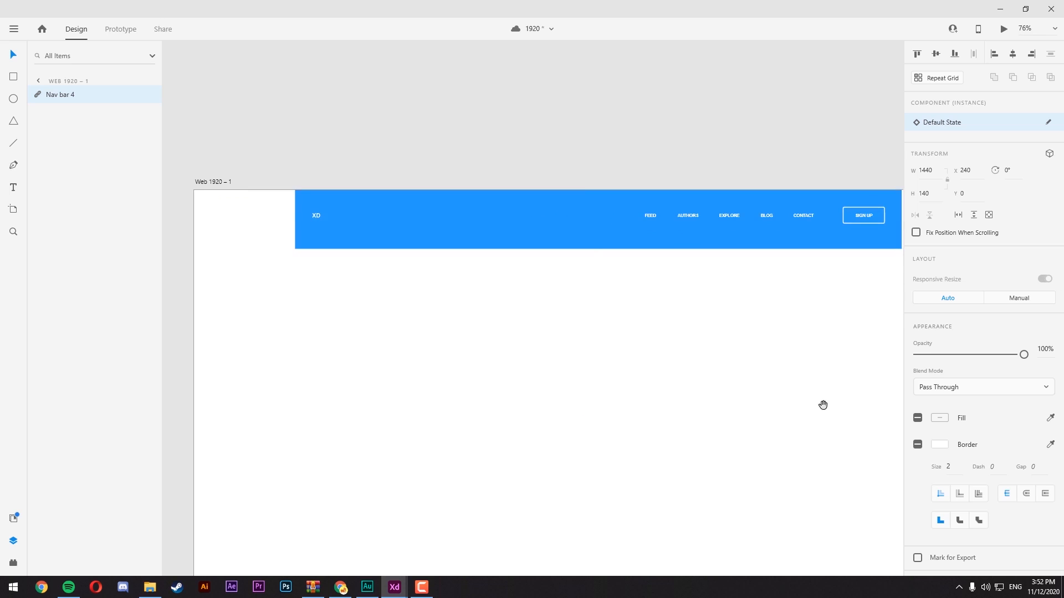
{"action": "left_click_drag", "start_coordinate": [793, 397], "coordinate": [724, 359]}
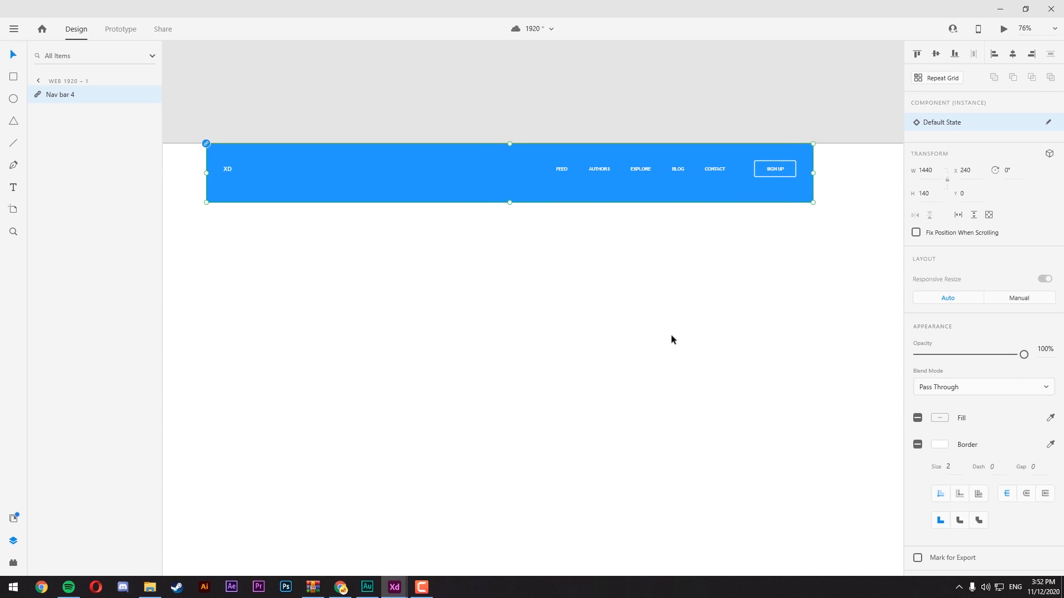
{"action": "scroll", "coordinate": [847, 200], "scroll_direction": "up", "scroll_amount": 10}
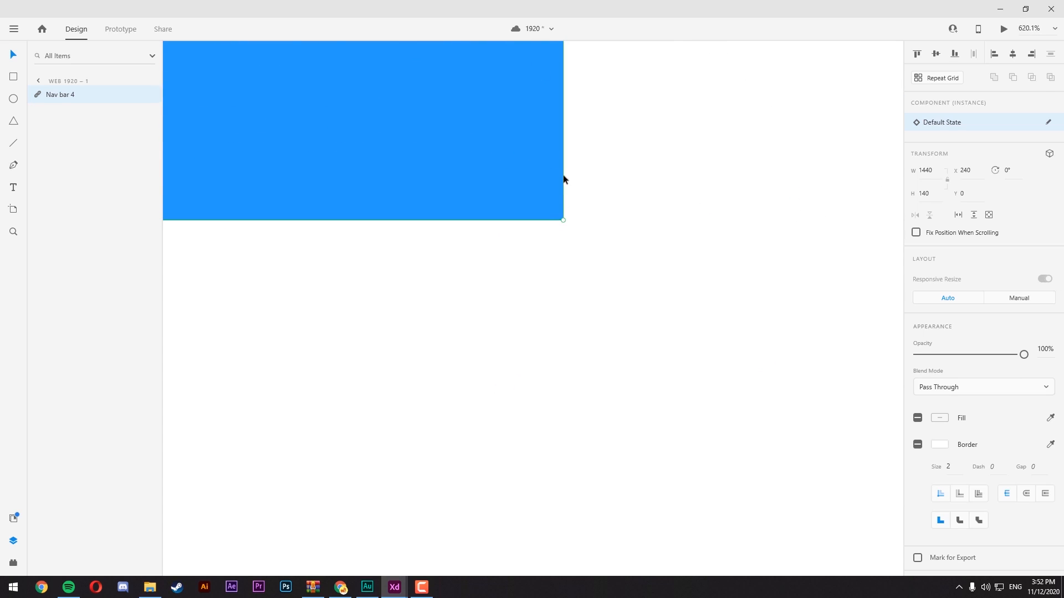
{"action": "left_click_drag", "start_coordinate": [564, 179], "coordinate": [645, 500]}
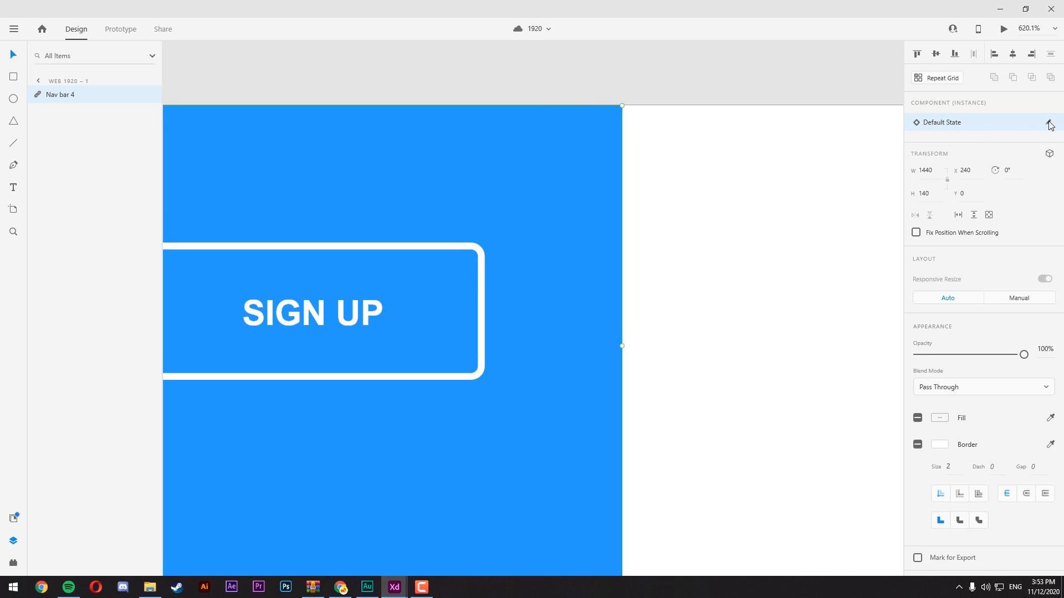
{"action": "left_click_drag", "start_coordinate": [417, 470], "coordinate": [421, 408]}
{"action": "scroll", "coordinate": [421, 408], "scroll_direction": "down", "scroll_amount": 3}
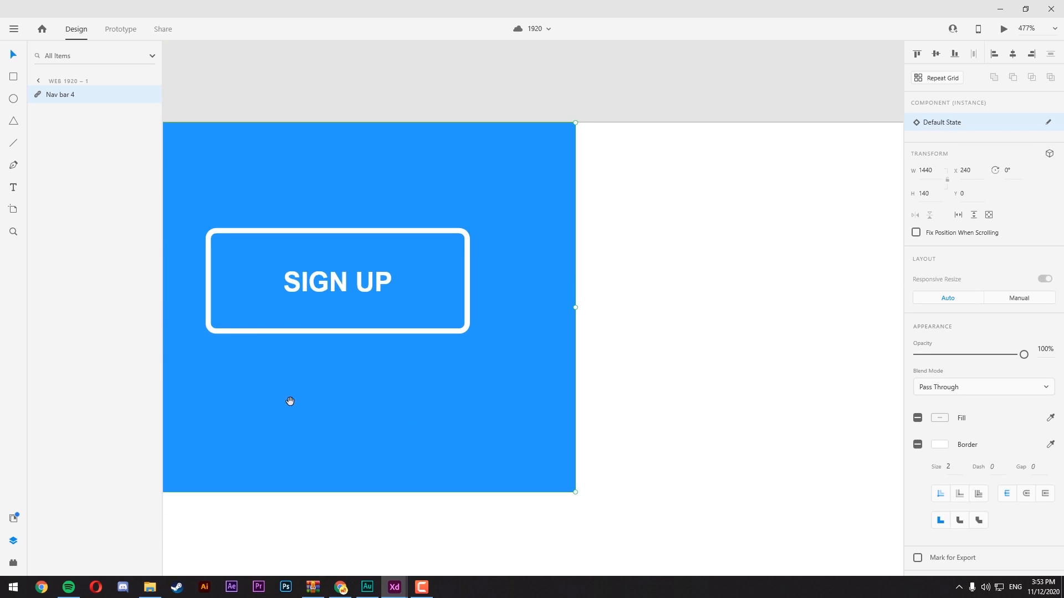
{"action": "left_click_drag", "start_coordinate": [298, 398], "coordinate": [717, 387]}
{"action": "scroll", "coordinate": [420, 318], "scroll_direction": "down", "scroll_amount": 7}
{"action": "left_click_drag", "start_coordinate": [294, 326], "coordinate": [636, 321]}
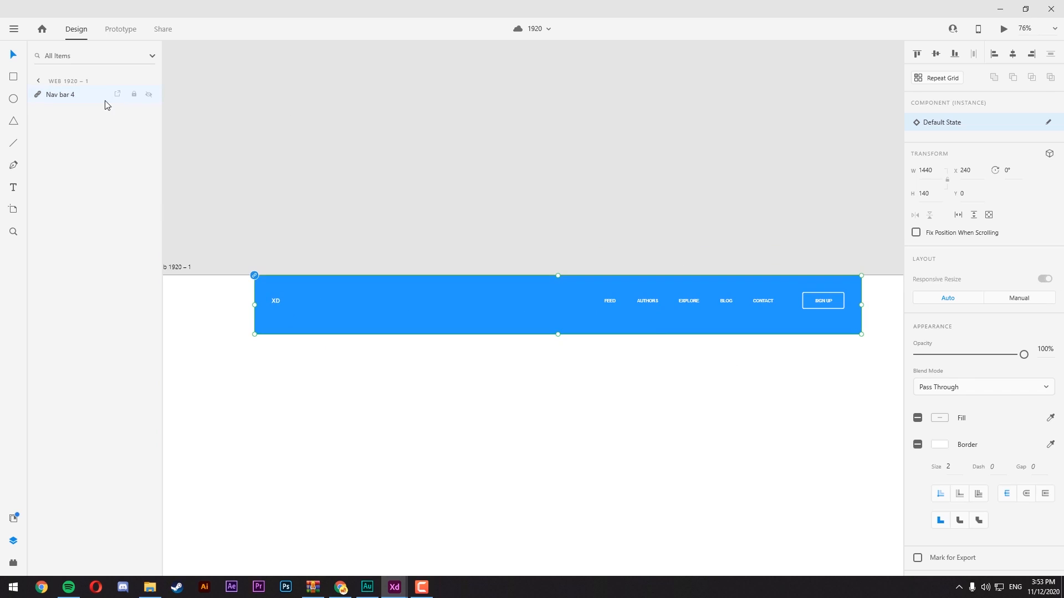
- Unlink the pasted navigation bar component from its source document
{"action": "right_click", "coordinate": [48, 105]}
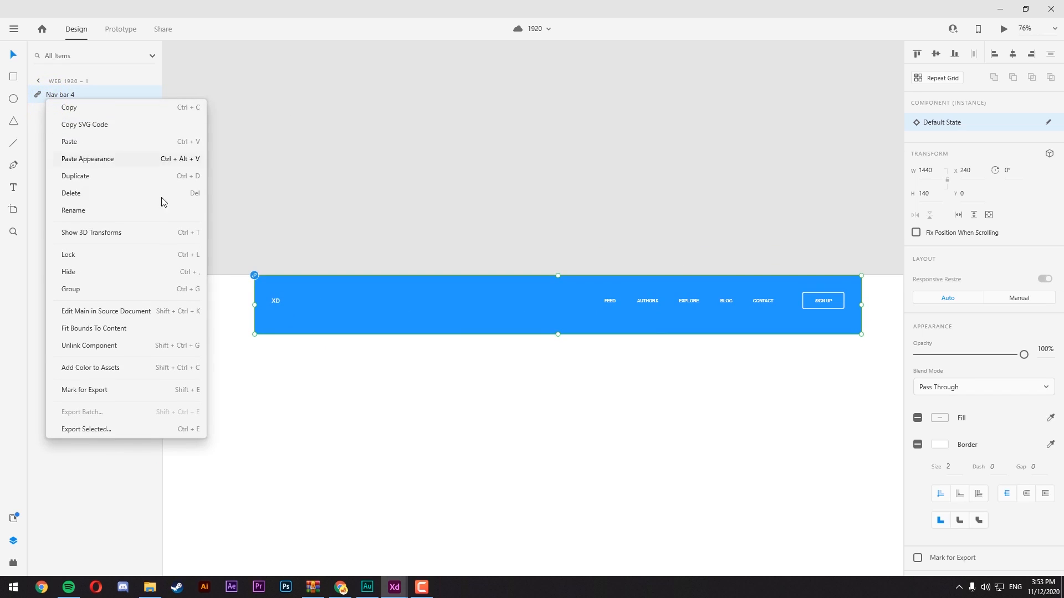
{"action": "left_click", "coordinate": [143, 349]}
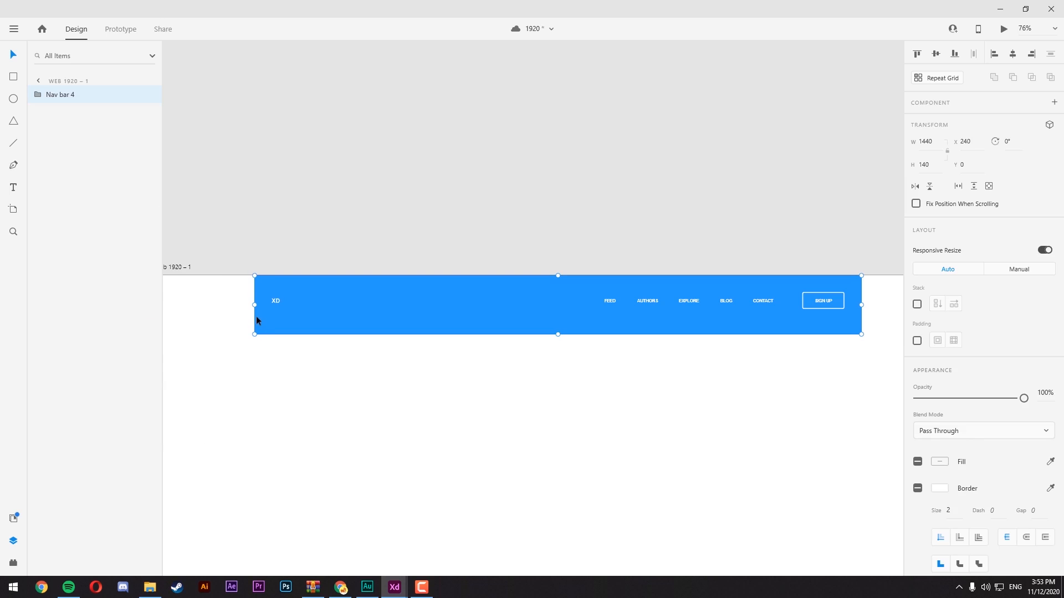
{"action": "left_click", "coordinate": [354, 412]}
{"action": "scroll", "coordinate": [618, 327], "scroll_direction": "down", "scroll_amount": 3}
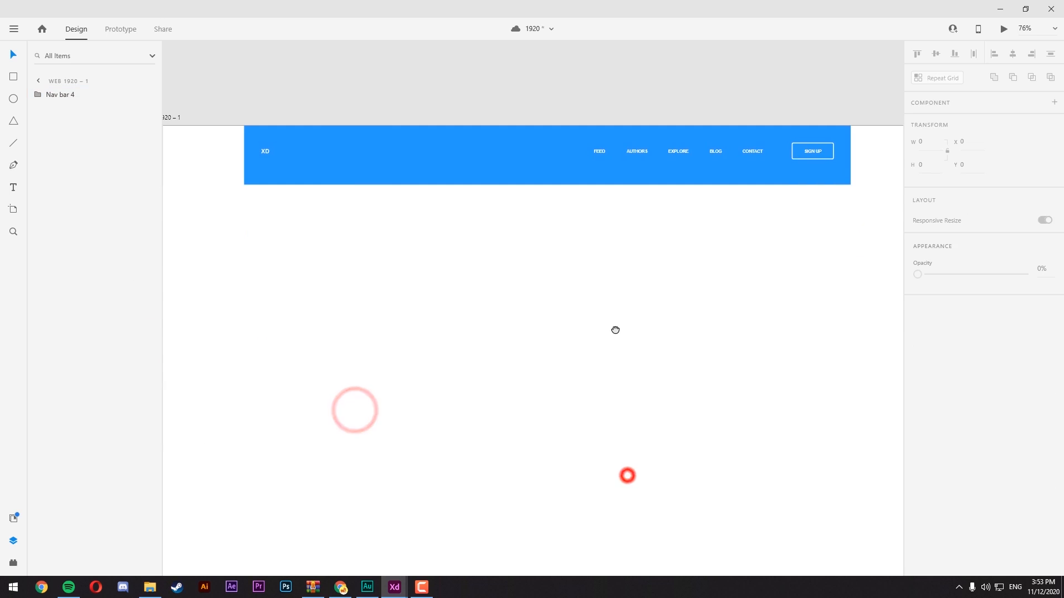
{"action": "left_click_drag", "start_coordinate": [775, 314], "coordinate": [752, 334]}
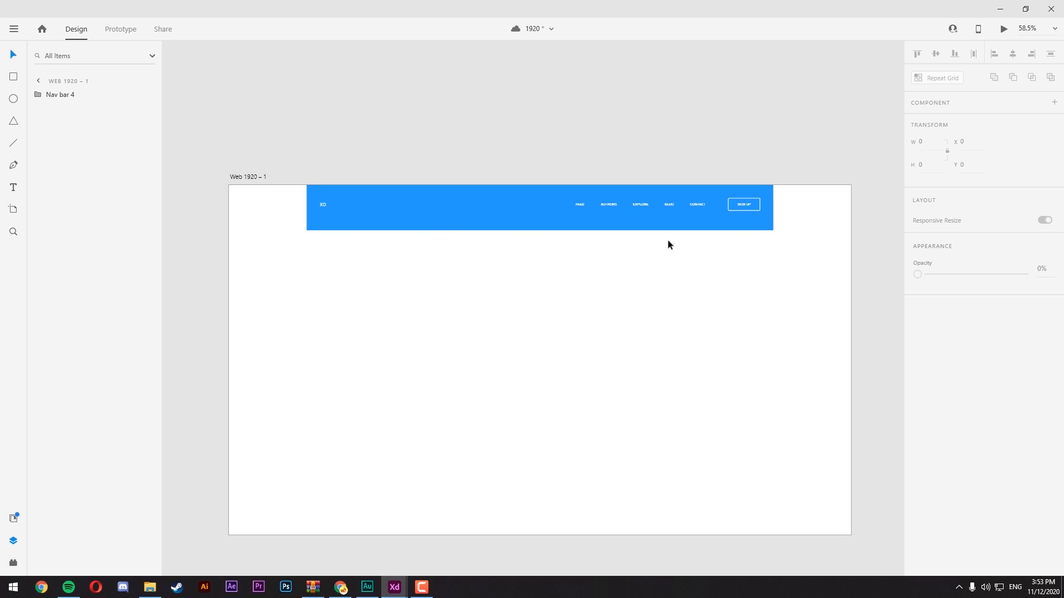
- Try to stretch the navigation bar's Base rectangle across the artboard from X 0 to a width of about 1927
{"action": "left_click", "coordinate": [479, 229]}
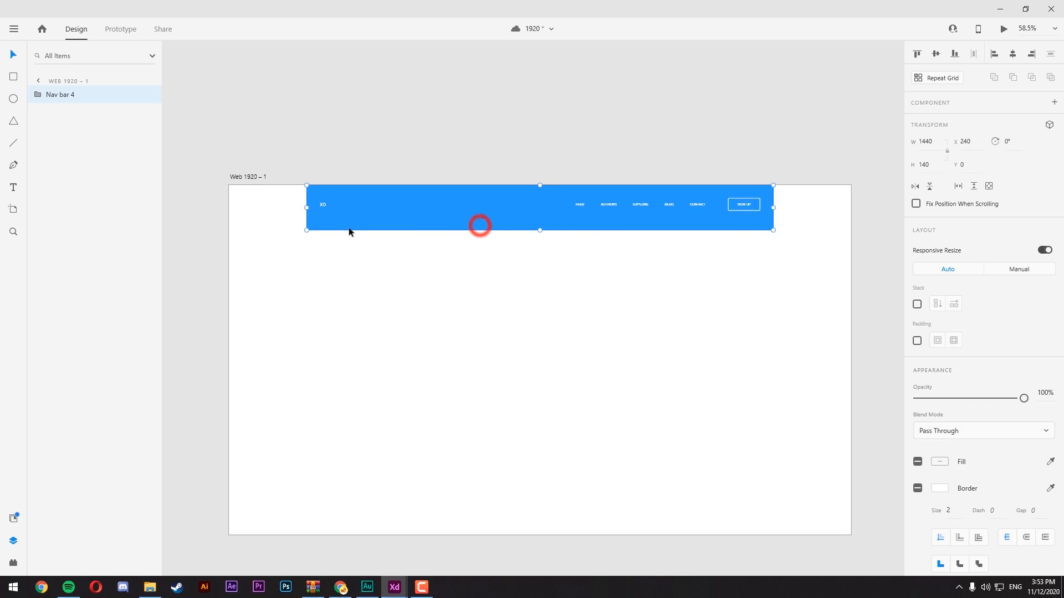
{"action": "double_click", "coordinate": [416, 219]}
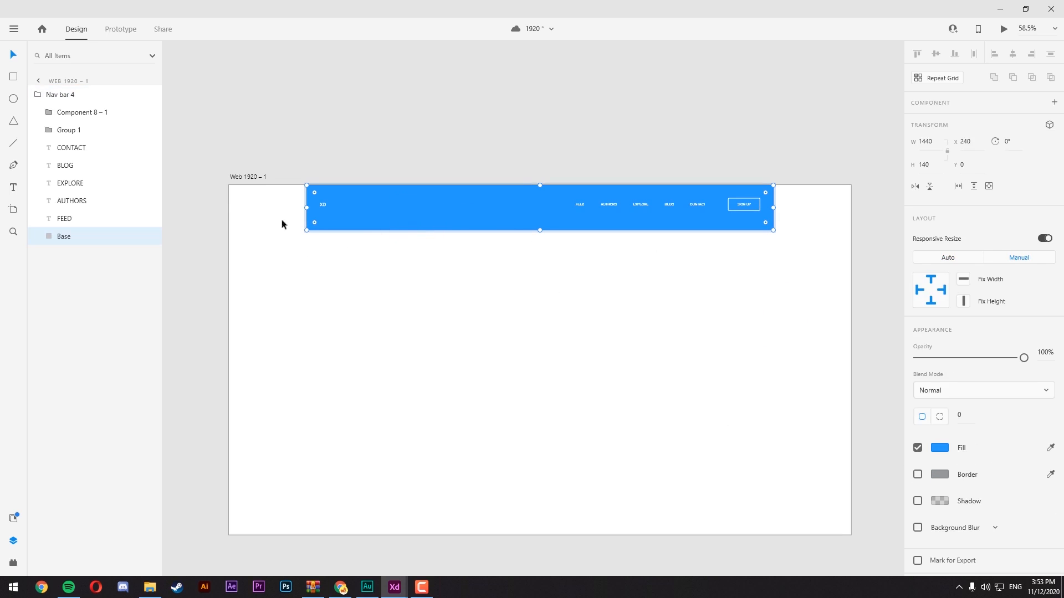
{"action": "left_click_drag", "start_coordinate": [308, 208], "coordinate": [229, 206]}
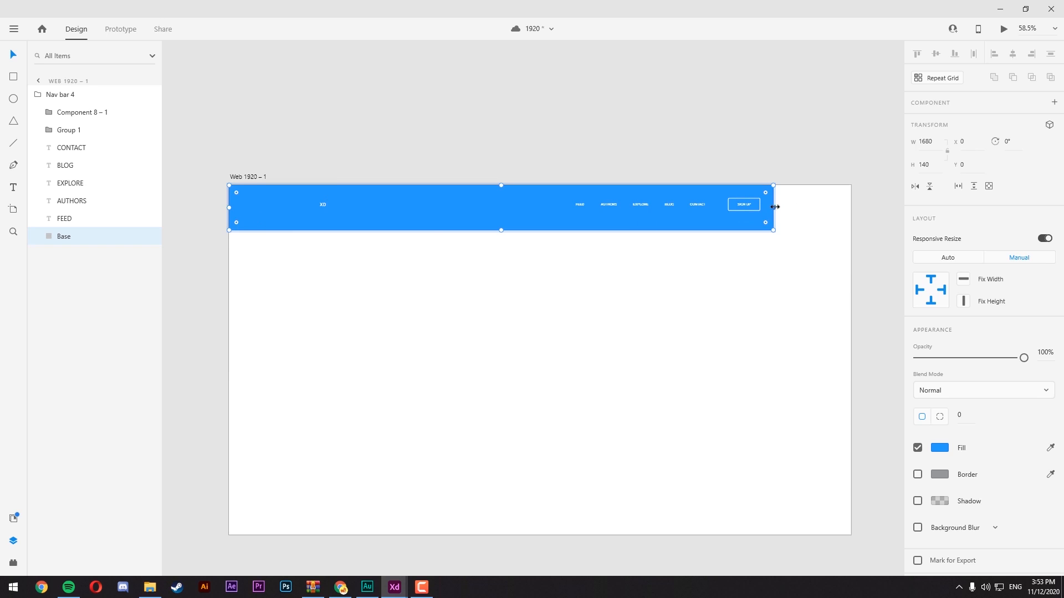
{"action": "left_click_drag", "start_coordinate": [774, 207], "coordinate": [853, 206]}
{"action": "left_click", "coordinate": [831, 271]}
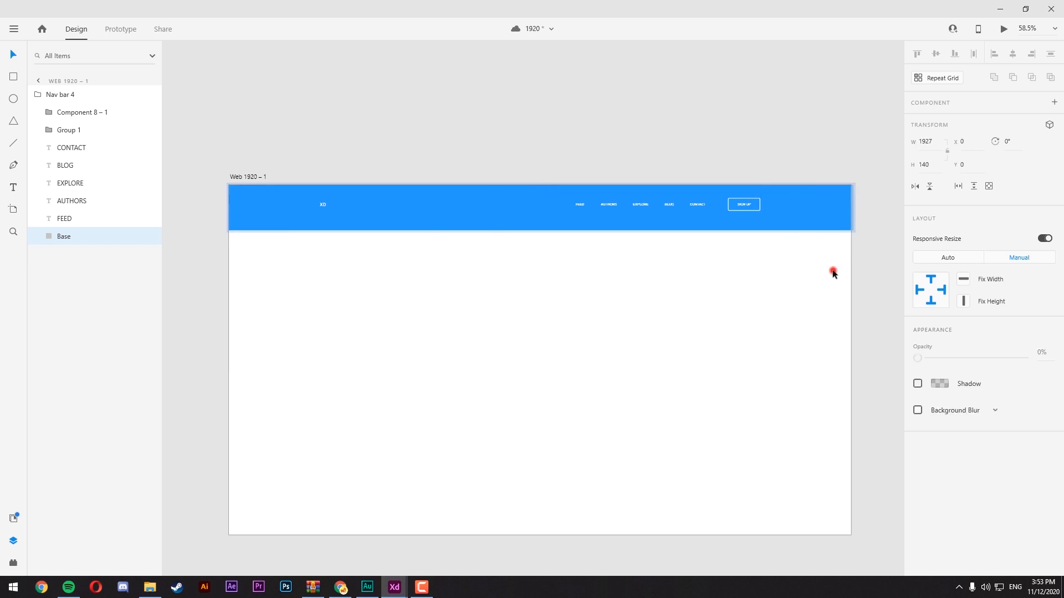
- Undo both width changes to the navigation bar's Base rectangle and deselect it
{"action": "key", "text": "ctrl+z"}
{"action": "key", "text": "ctrl+z"}
{"action": "left_click", "coordinate": [770, 295]}
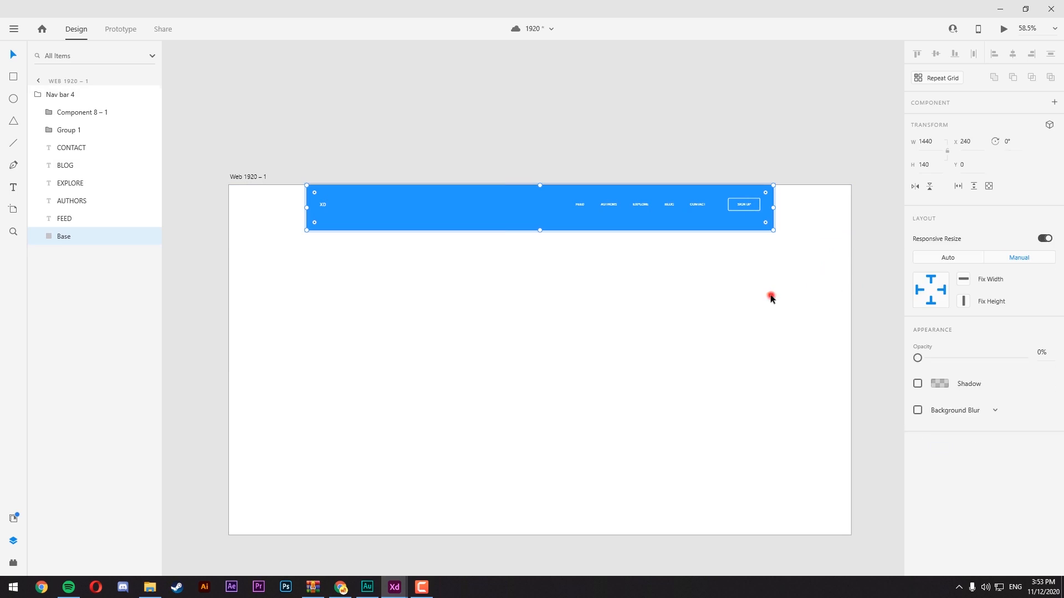
{"action": "left_click", "coordinate": [771, 303]}
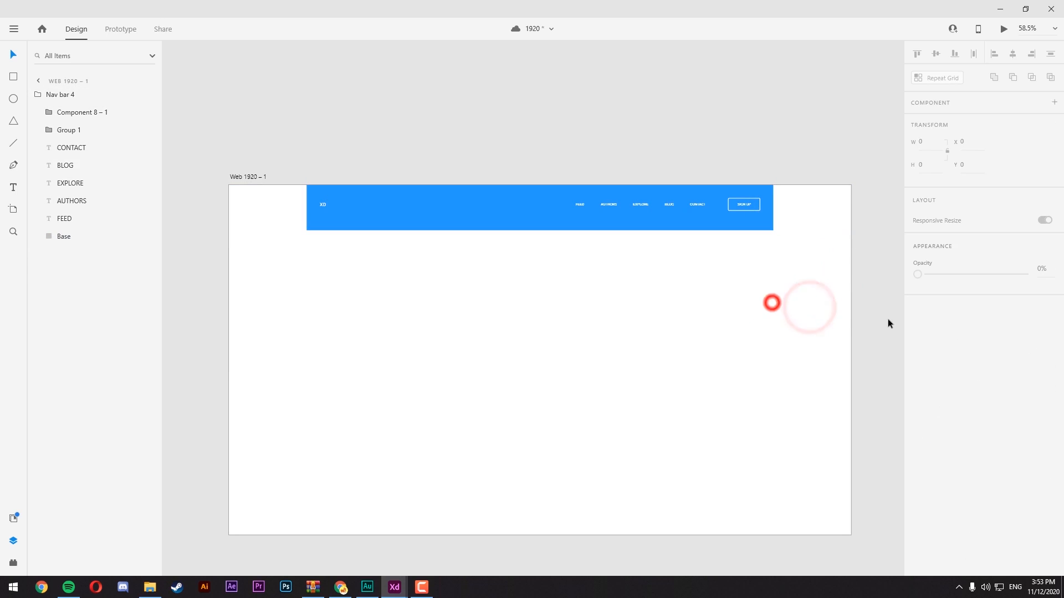
- Set the width of the Web 1920 – 1 artboard to 1440
{"action": "left_click", "coordinate": [852, 317]}
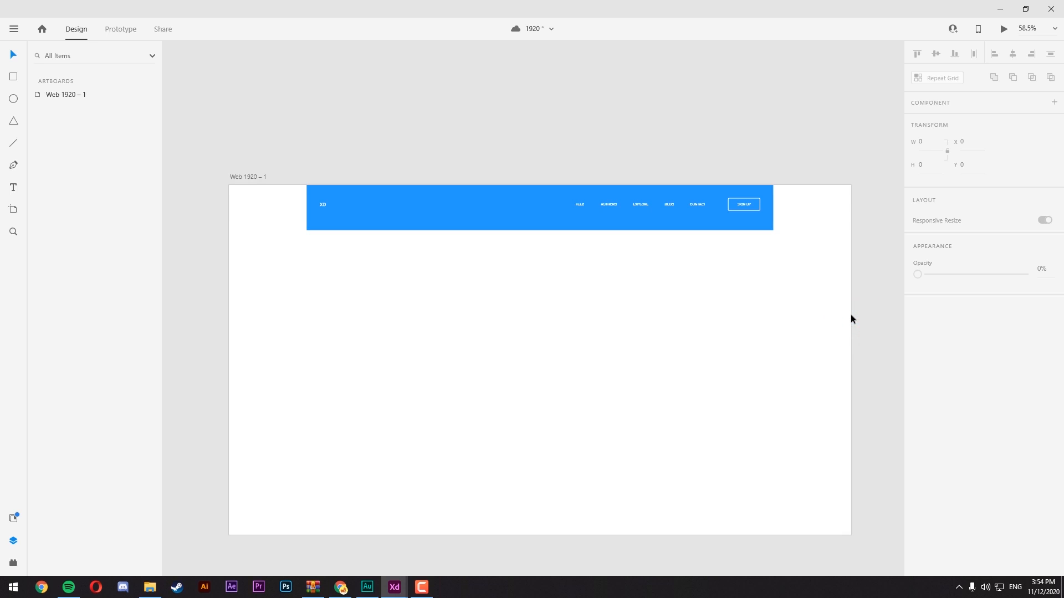
{"action": "left_click", "coordinate": [850, 314]}
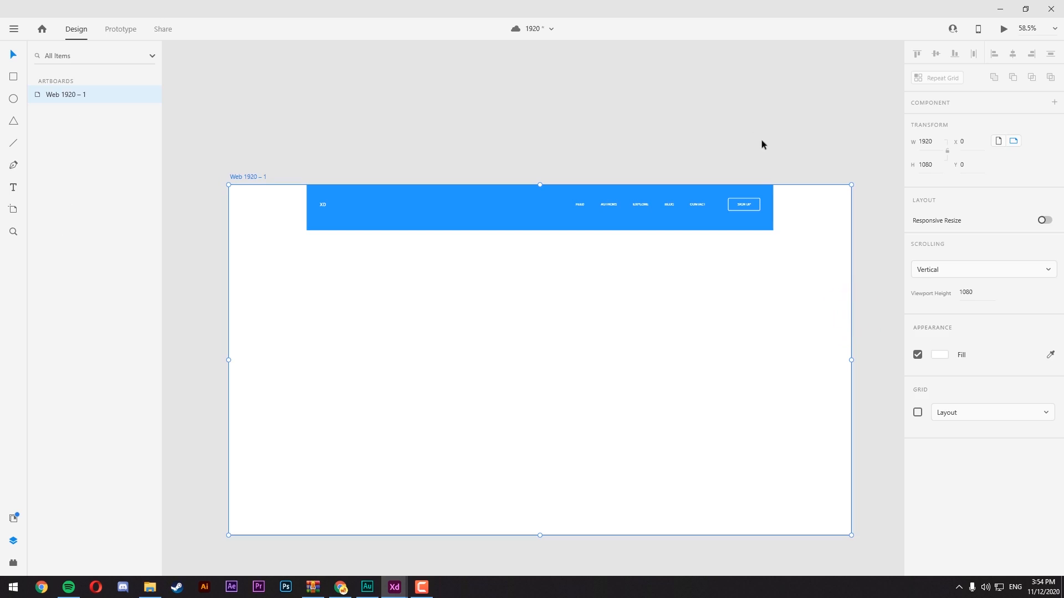
{"action": "left_click", "coordinate": [747, 113]}
{"action": "left_click", "coordinate": [244, 177]}
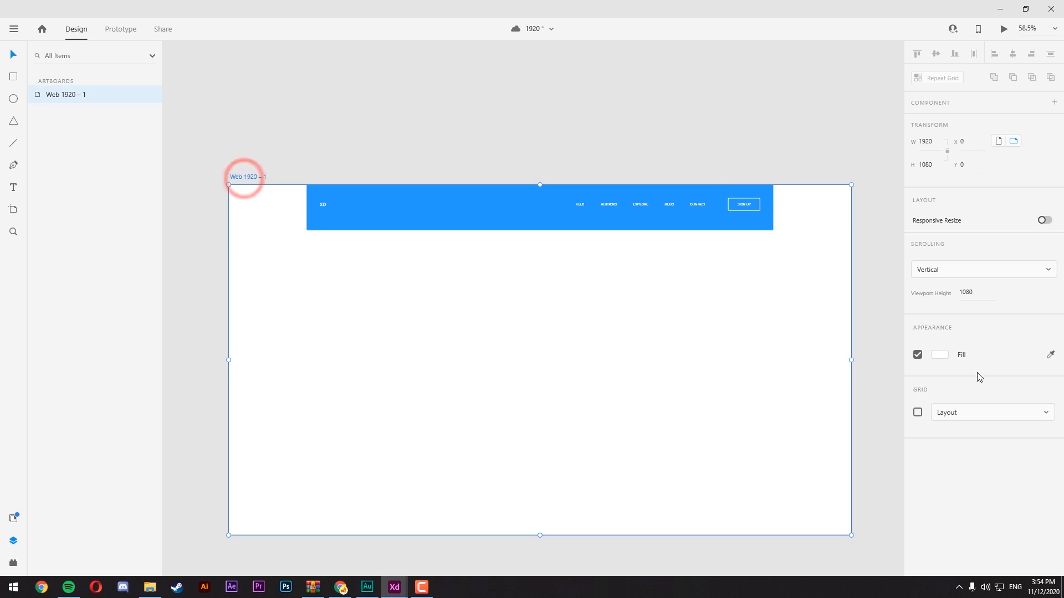
{"action": "left_click", "coordinate": [934, 142]}
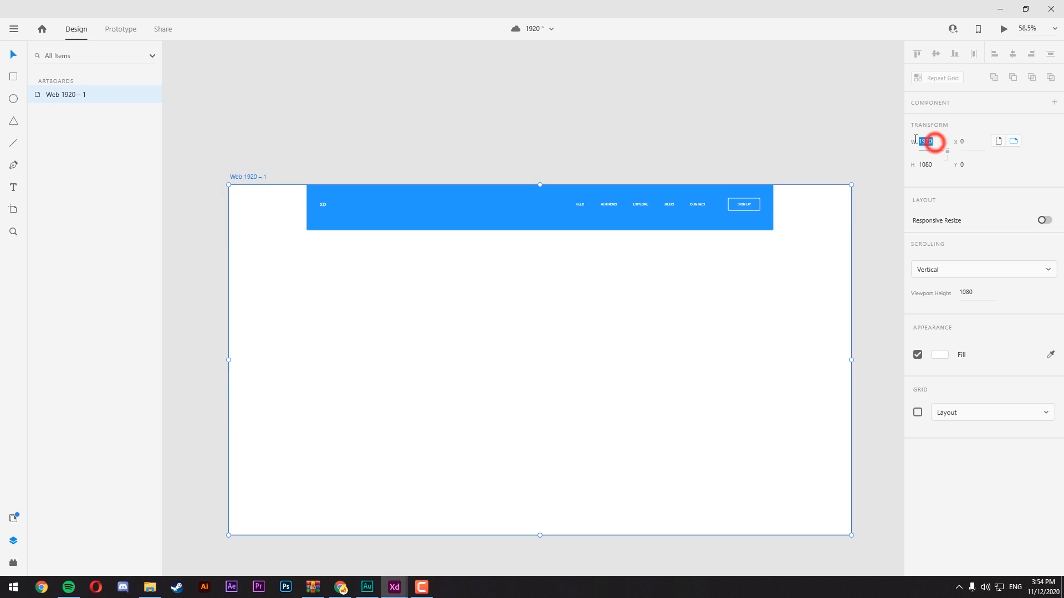
{"action": "type", "text": "1440"}
{"action": "key", "text": "Return"}
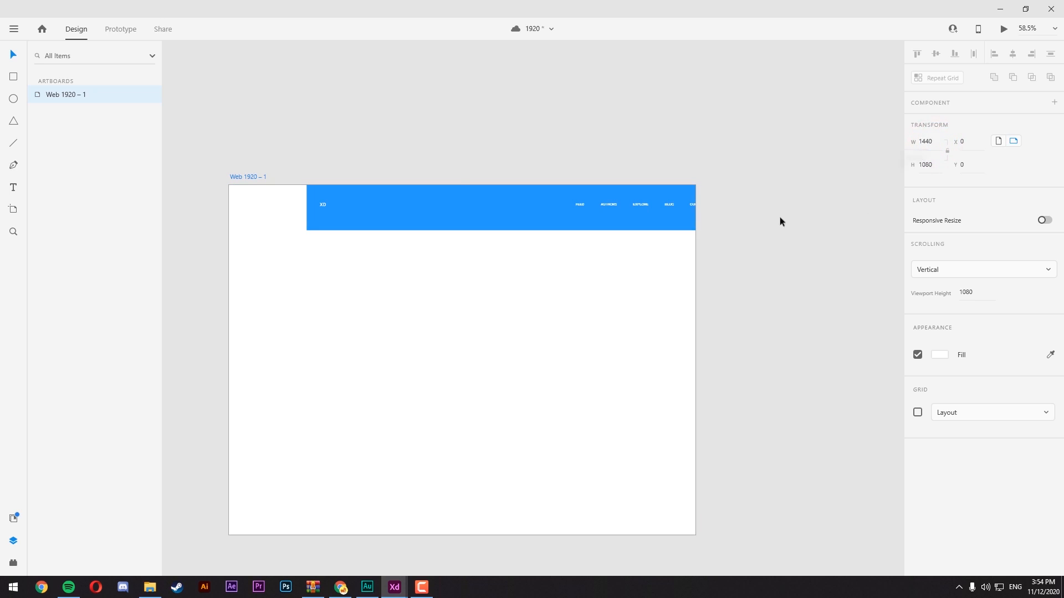
- Move the navigation bar to X 0, Y 0 so it spans the full width of the artboard
{"action": "left_click_drag", "start_coordinate": [431, 203], "coordinate": [374, 218]}
{"action": "left_click", "coordinate": [488, 357]}
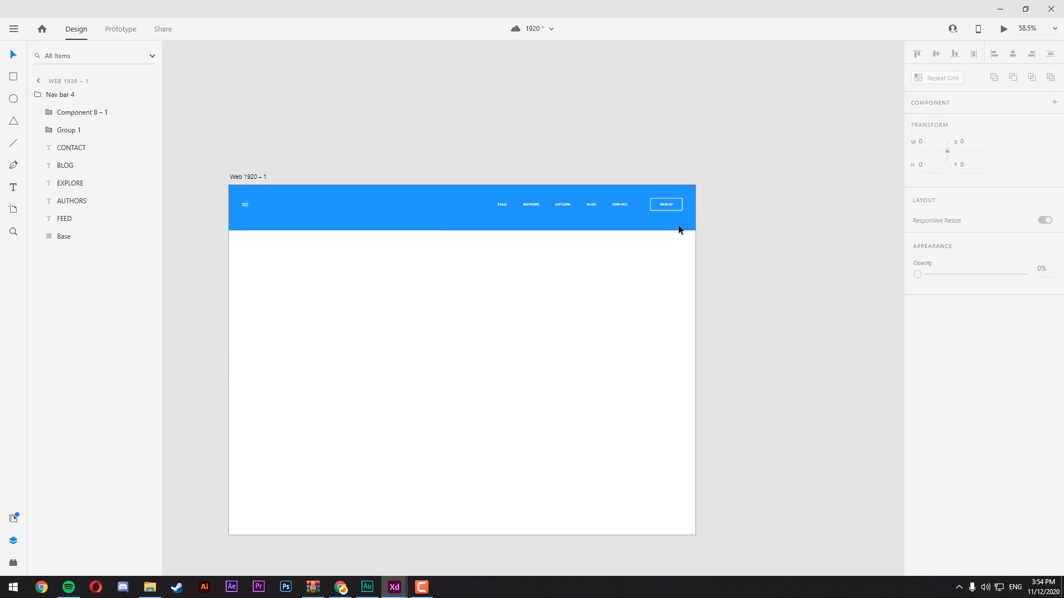
{"action": "left_click", "coordinate": [509, 523]}
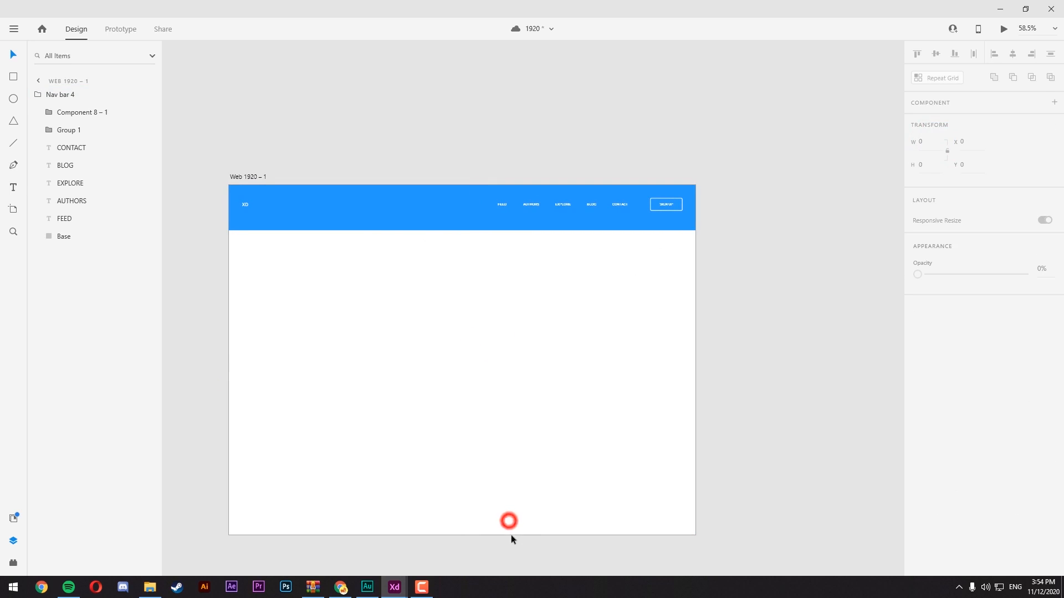
- Shorten the artboard from its lower edge to a height of about 614
{"action": "left_click", "coordinate": [252, 178]}
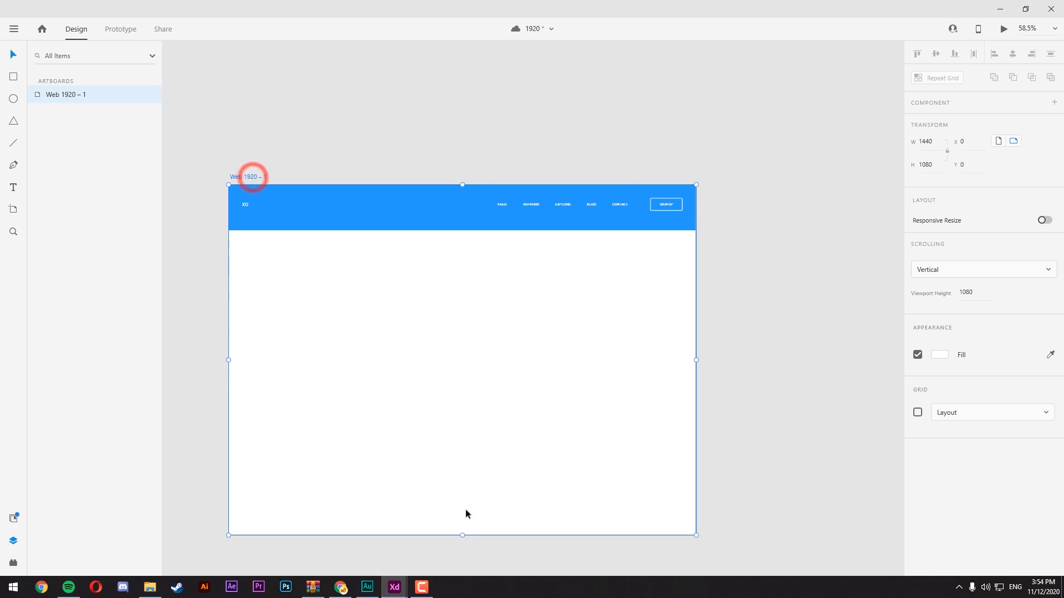
{"action": "left_click_drag", "start_coordinate": [462, 535], "coordinate": [463, 381]}
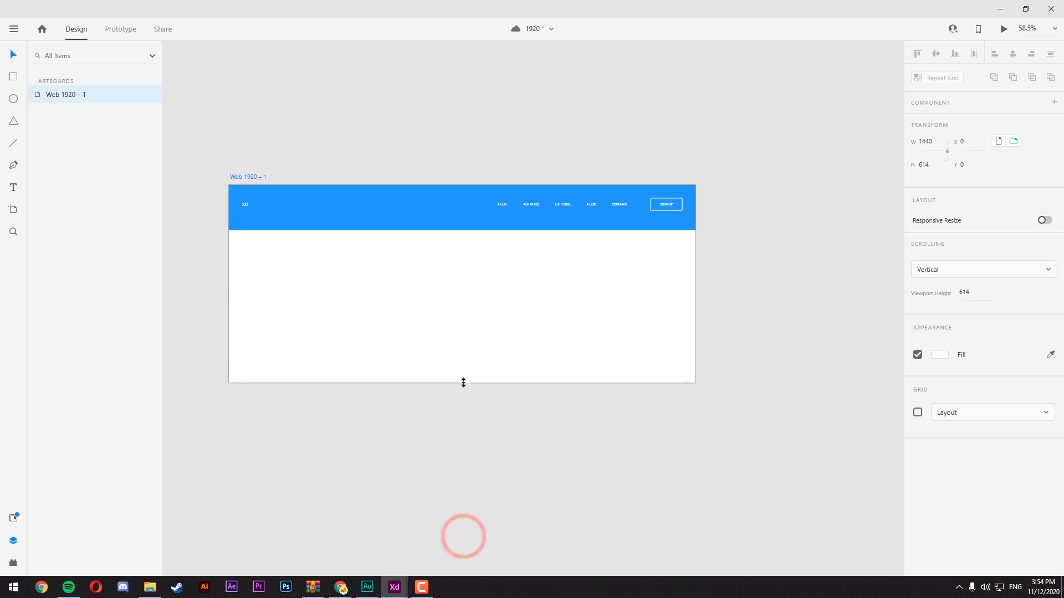
{"action": "left_click", "coordinate": [422, 118]}
- Select the navigation bar's Base rectangle and save its blue fill as a color swatch
{"action": "scroll", "coordinate": [533, 210], "scroll_direction": "up", "scroll_amount": 2}
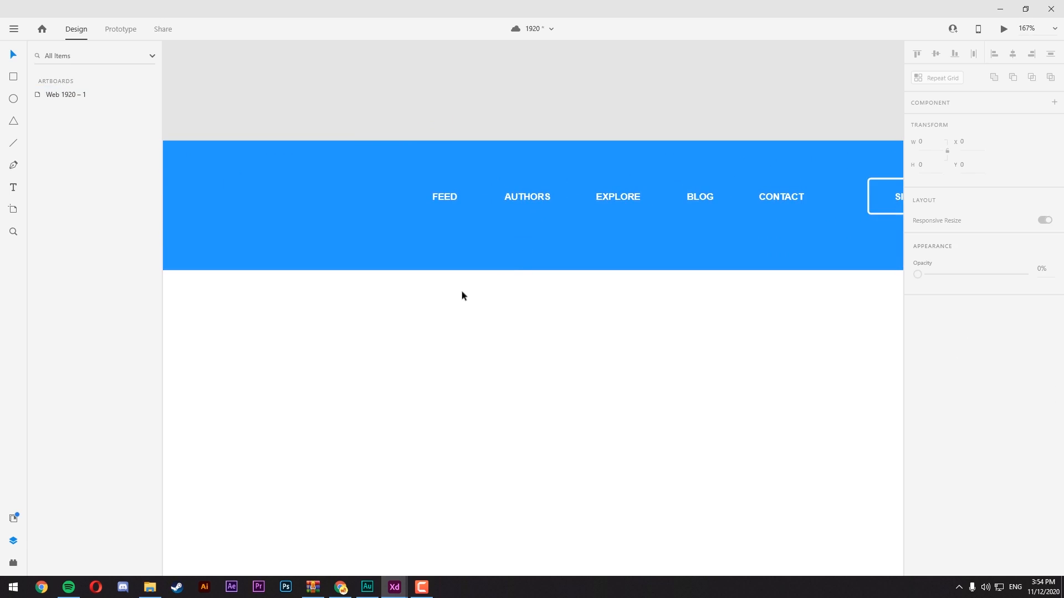
{"action": "left_click", "coordinate": [321, 308]}
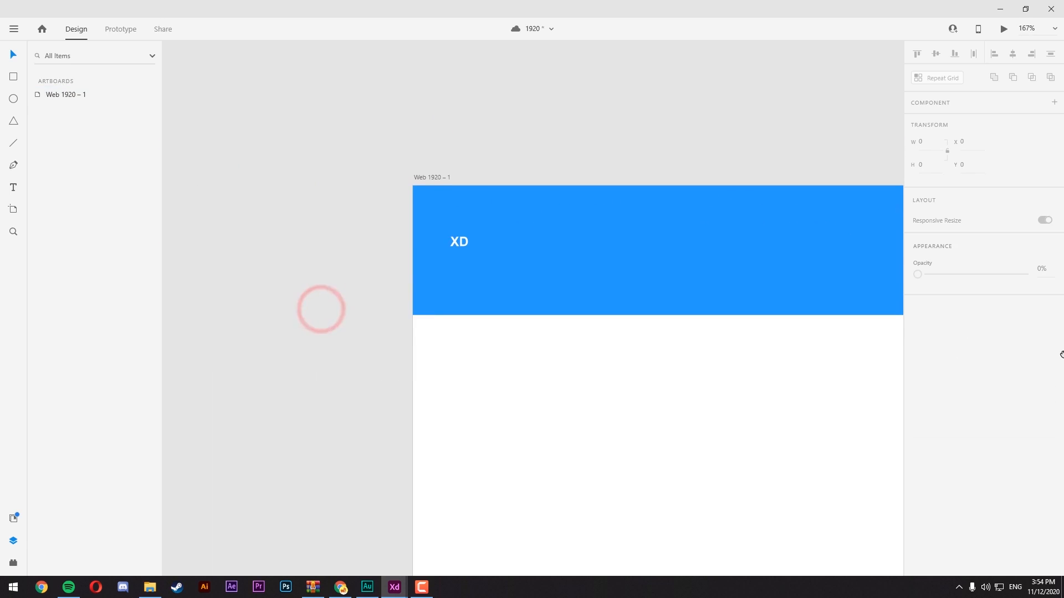
{"action": "left_click_drag", "start_coordinate": [1062, 355], "coordinate": [487, 332]}
{"action": "scroll", "coordinate": [545, 294], "scroll_direction": "down", "scroll_amount": 2}
{"action": "scroll", "coordinate": [518, 293], "scroll_direction": "down", "scroll_amount": 3}
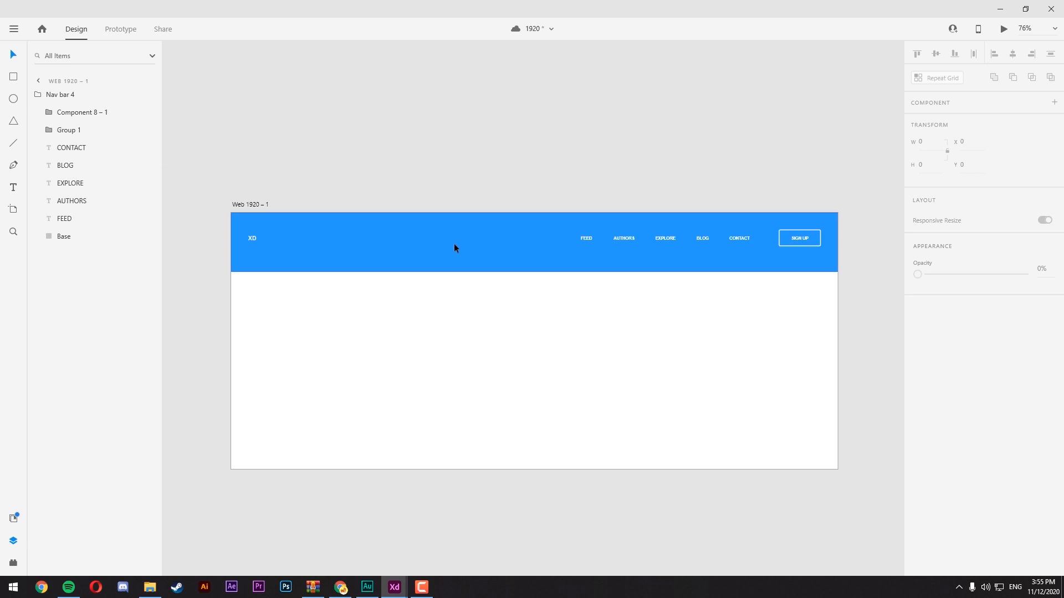
{"action": "left_click", "coordinate": [454, 247]}
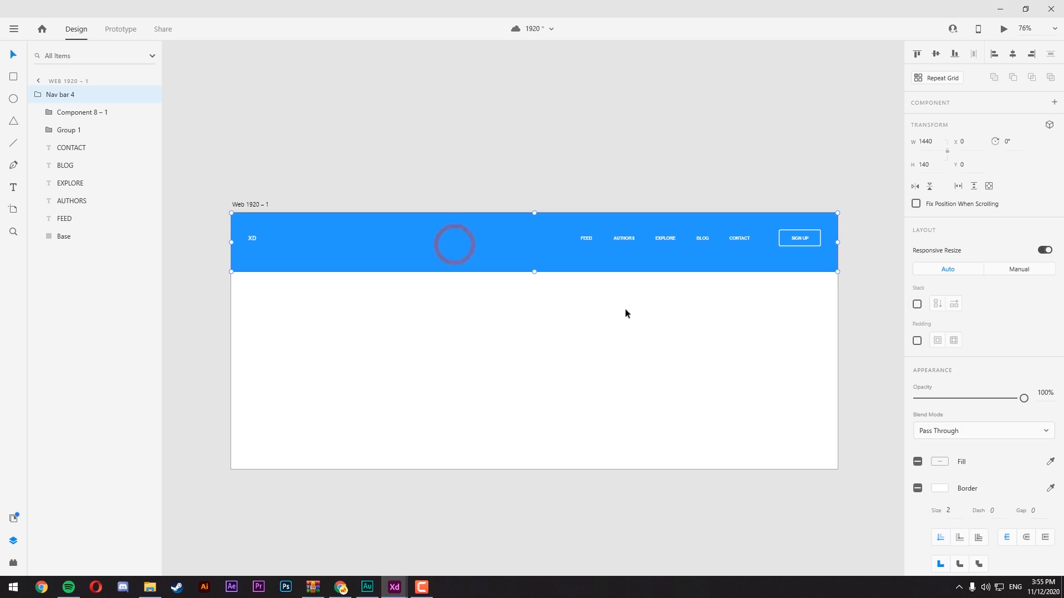
{"action": "double_click", "coordinate": [386, 232]}
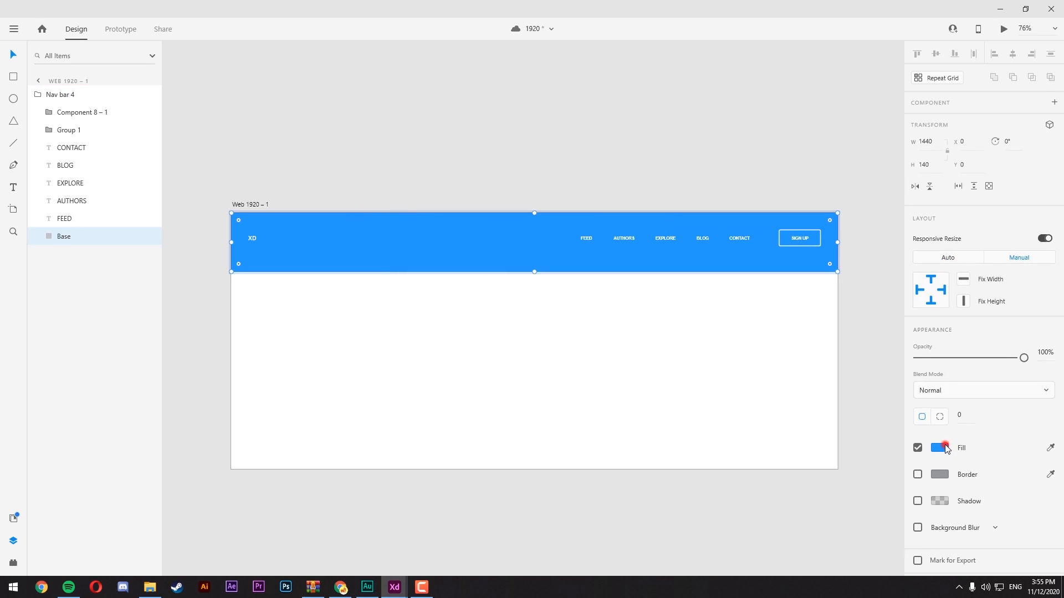
{"action": "left_click", "coordinate": [947, 447]}
{"action": "mouse_move", "coordinate": [852, 385]}
{"action": "left_mouse_down"}
{"action": "mouse_move", "coordinate": [823, 386]}
{"action": "mouse_move", "coordinate": [855, 383]}
{"action": "left_mouse_up"}
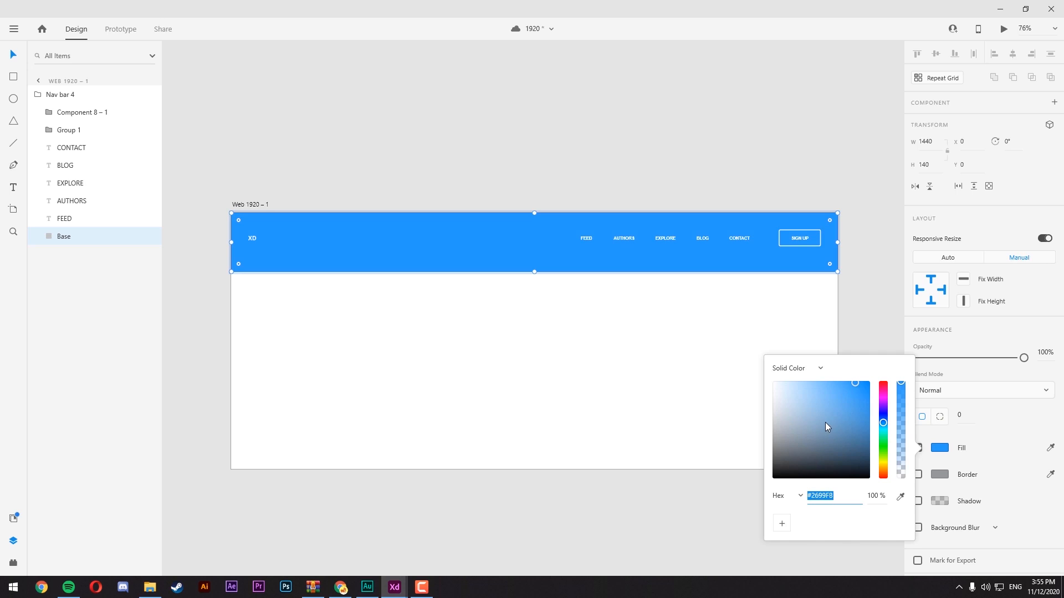
{"action": "left_click", "coordinate": [779, 524]}
- Lighten the Base rectangle's fill in stages and save the blues as swatches, including #74BFFF and #CBE6FE
{"action": "left_click", "coordinate": [854, 385]}
{"action": "mouse_move", "coordinate": [853, 384]}
{"action": "left_mouse_down"}
{"action": "mouse_move", "coordinate": [865, 385]}
{"action": "mouse_move", "coordinate": [826, 381]}
{"action": "left_mouse_up"}
{"action": "left_click", "coordinate": [783, 524]}
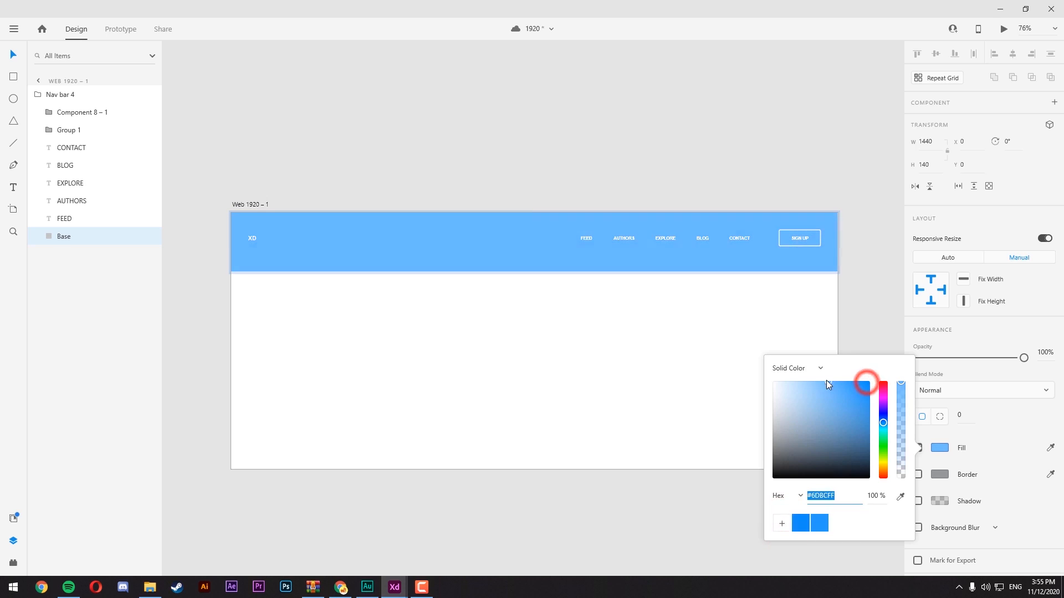
{"action": "left_click", "coordinate": [778, 524]}
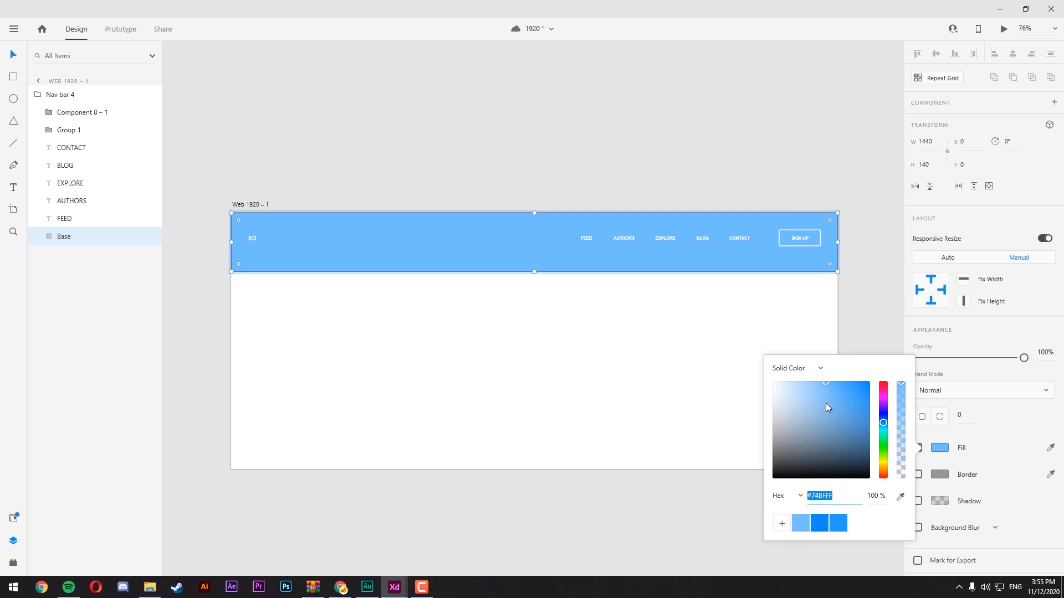
{"action": "left_click_drag", "start_coordinate": [825, 384], "coordinate": [791, 384]}
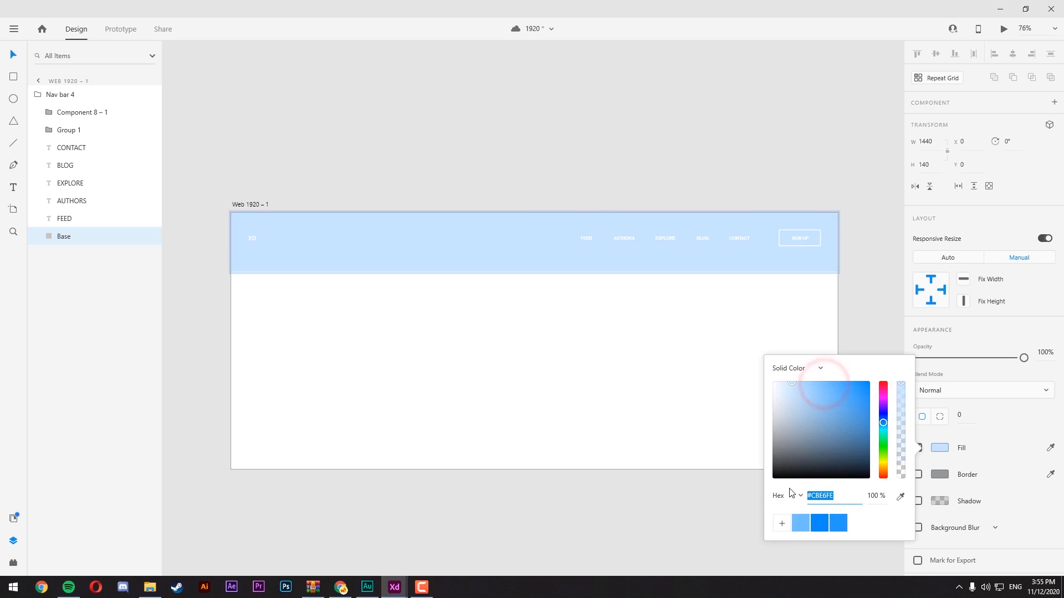
{"action": "left_click", "coordinate": [781, 523]}
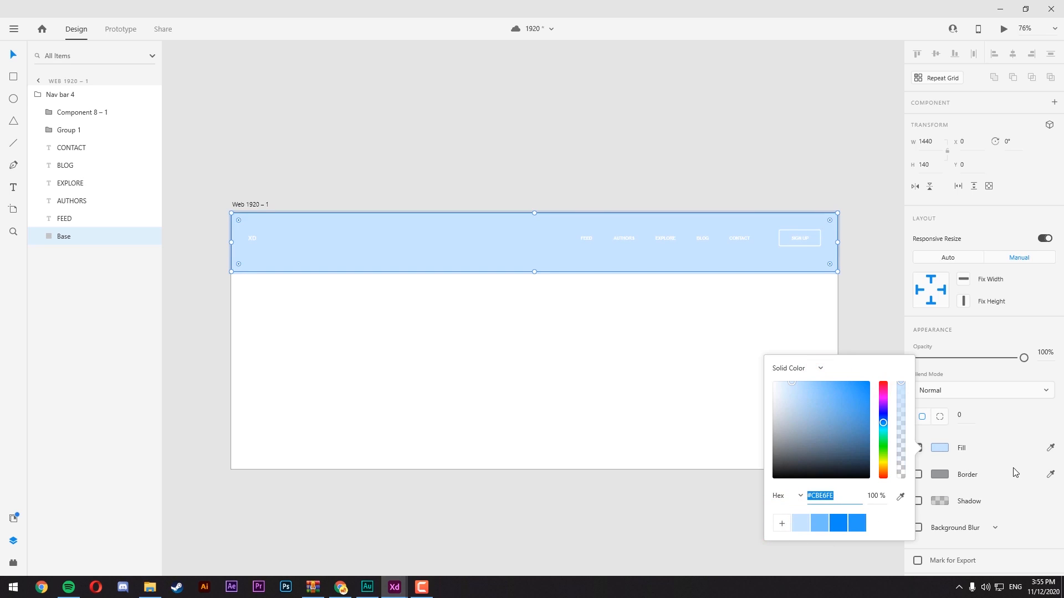
- Recolor the Base rectangle's fill to a neutral dark grey and deselect it
{"action": "left_click_drag", "start_coordinate": [795, 400], "coordinate": [768, 468]}
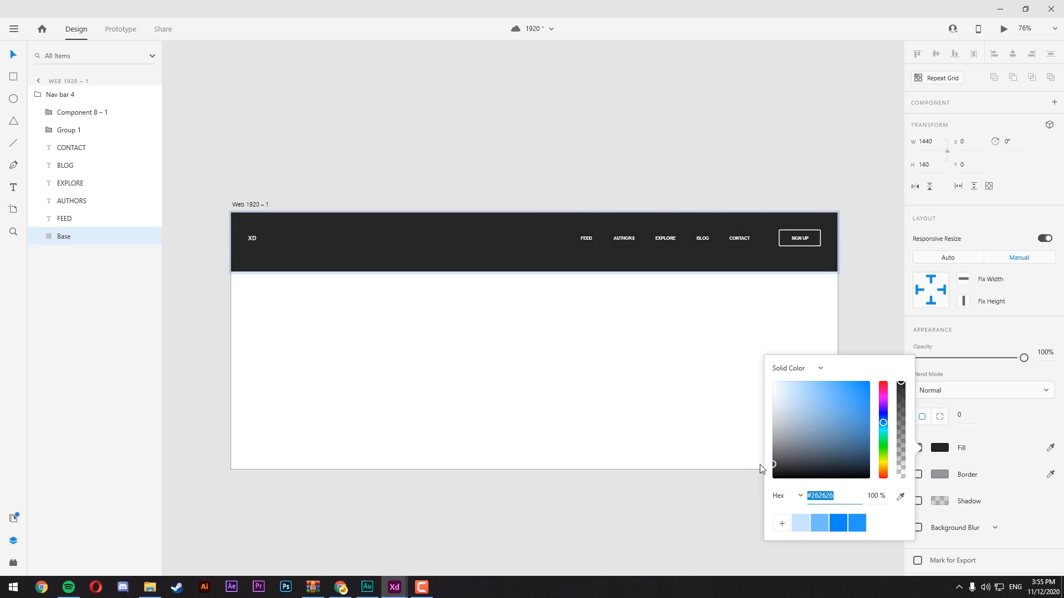
{"action": "left_click_drag", "start_coordinate": [759, 463], "coordinate": [760, 464]}
{"action": "left_click_drag", "start_coordinate": [775, 462], "coordinate": [771, 463]}
{"action": "left_click", "coordinate": [762, 480]}
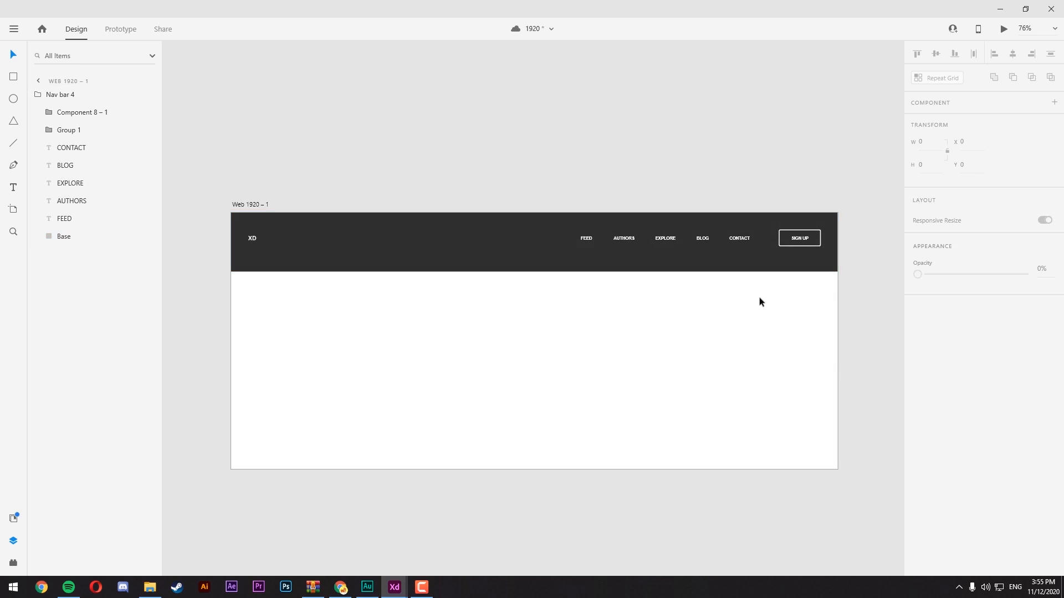
- Examine the dark navigation bar's links and SIGN UP button up close
{"action": "scroll", "coordinate": [825, 216], "scroll_direction": "up", "scroll_amount": 3}
{"action": "left_click_drag", "start_coordinate": [847, 227], "coordinate": [767, 177]}
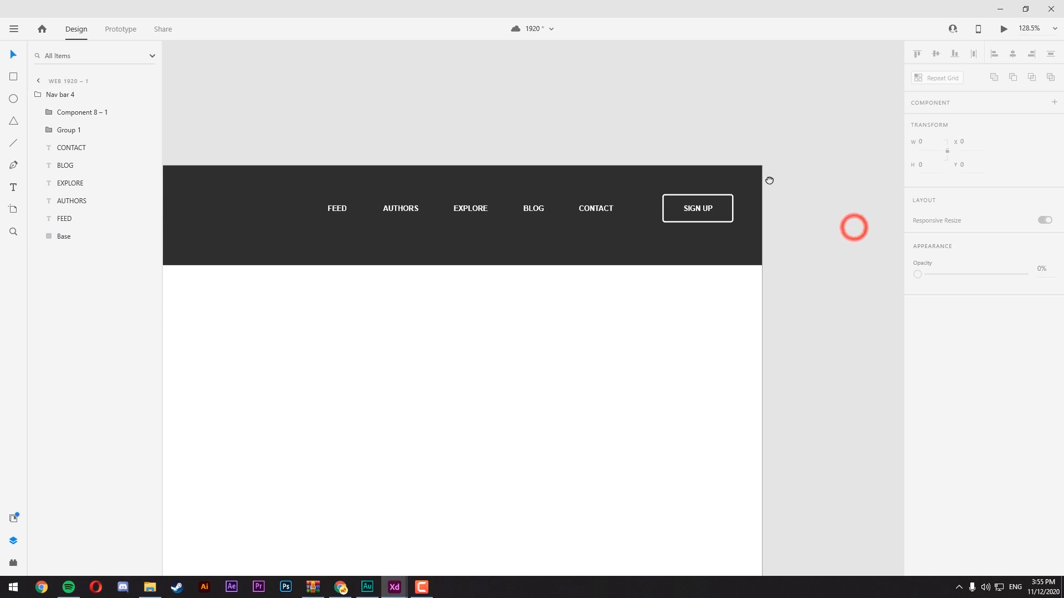
{"action": "scroll", "coordinate": [687, 222], "scroll_direction": "up", "scroll_amount": 5}
{"action": "left_click_drag", "start_coordinate": [438, 251], "coordinate": [400, 299]}
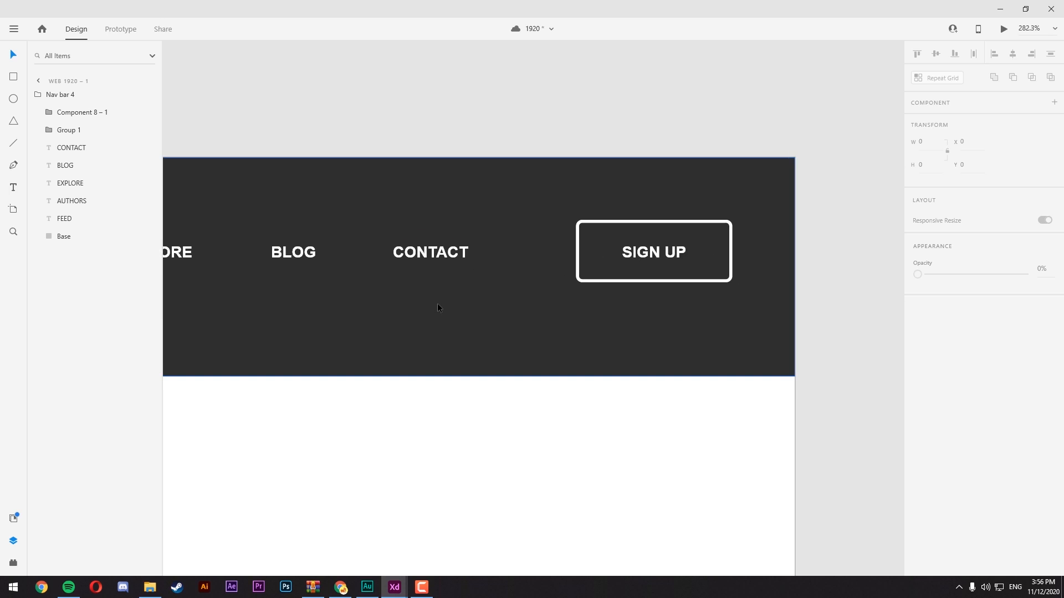
{"action": "scroll", "coordinate": [437, 304], "scroll_direction": "down", "scroll_amount": 3}
{"action": "left_click_drag", "start_coordinate": [305, 361], "coordinate": [670, 361]}
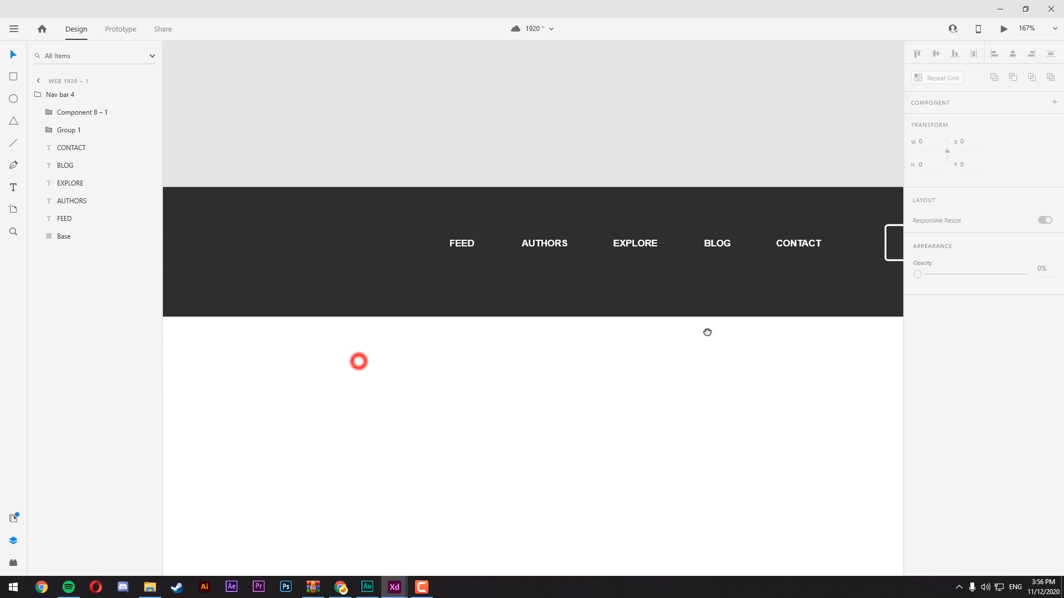
{"action": "scroll", "coordinate": [699, 334], "scroll_direction": "down", "scroll_amount": 3}
- Expand the SIGN UP button's group in the layer list to inspect the text and rectangle it contains
{"action": "left_click", "coordinate": [822, 294]}
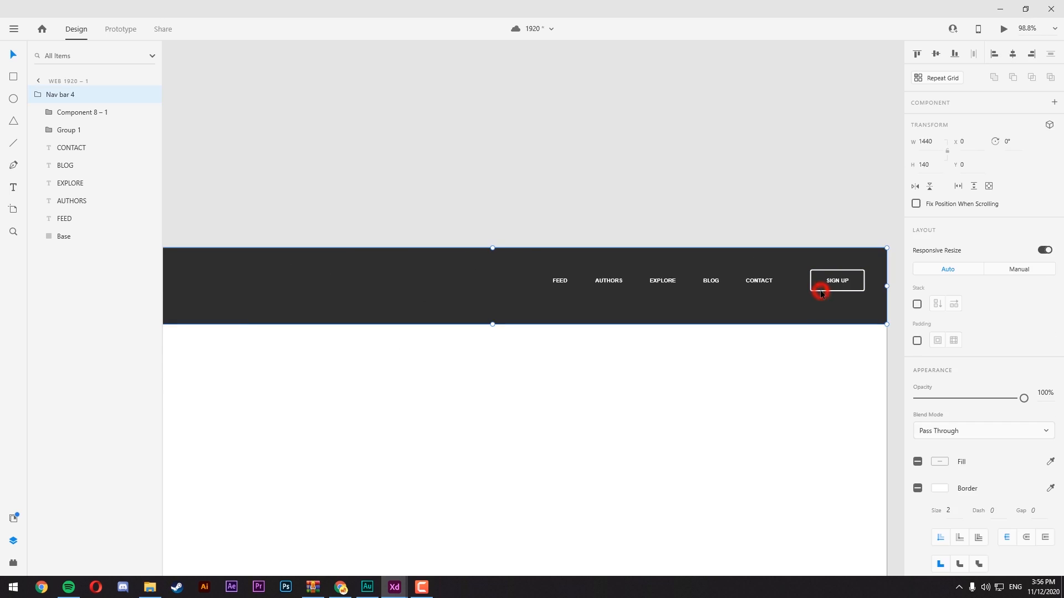
{"action": "double_click", "coordinate": [821, 294]}
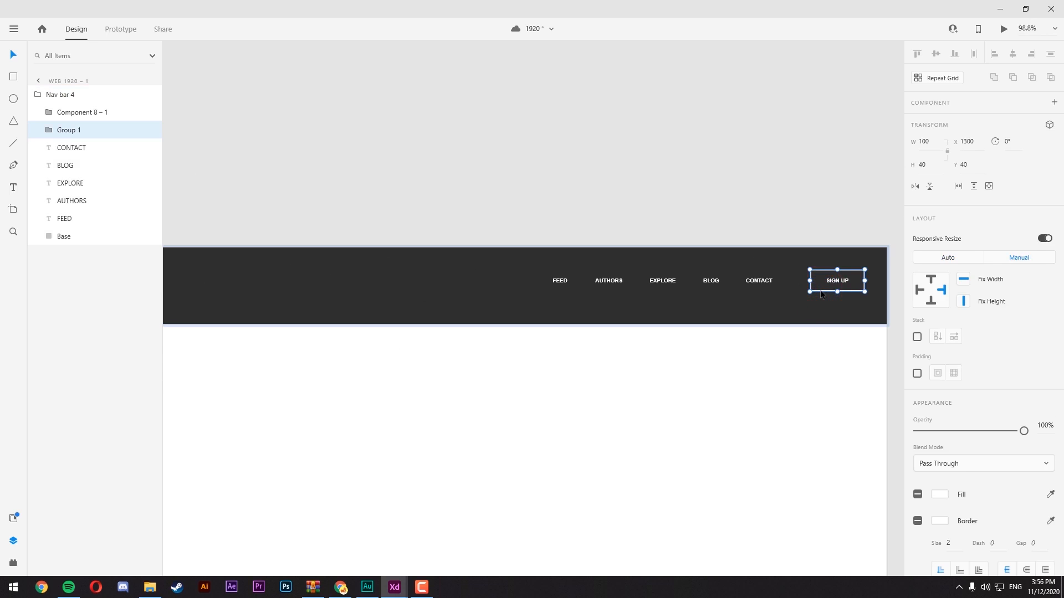
{"action": "left_click", "coordinate": [75, 132]}
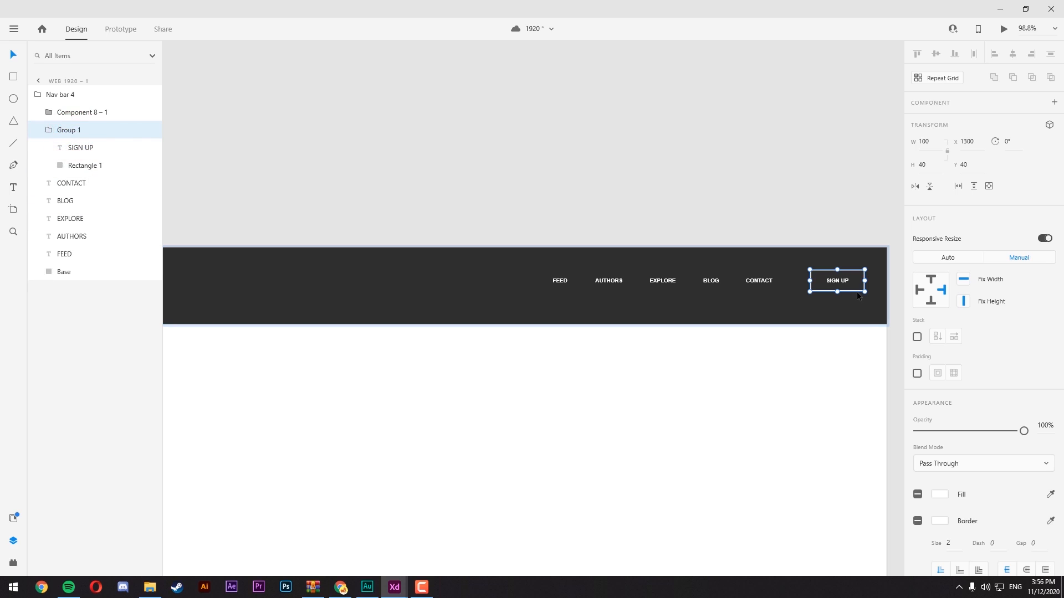
{"action": "left_click", "coordinate": [804, 390]}
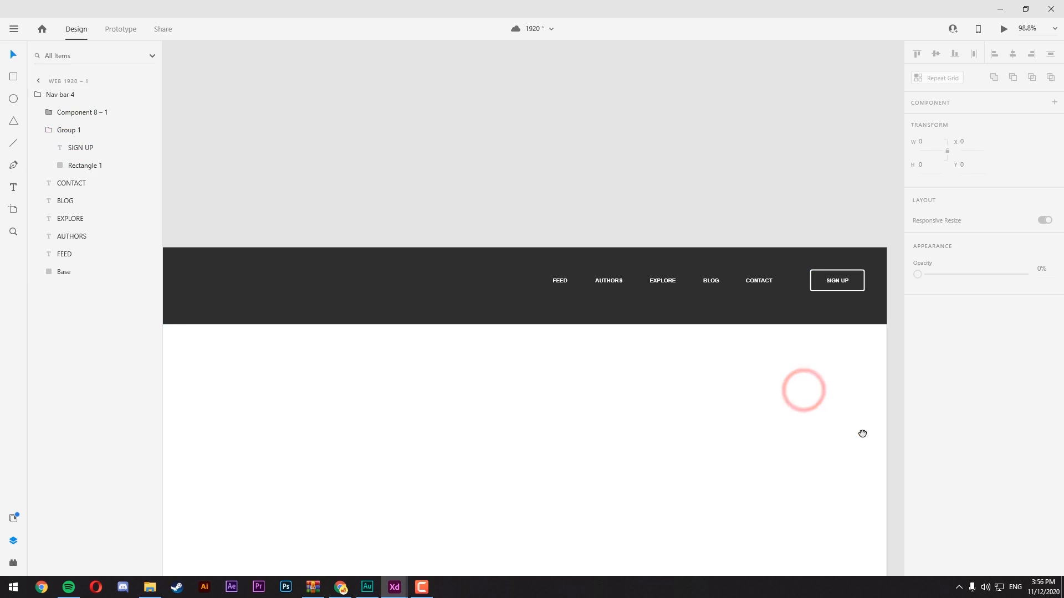
- Draw a rectangle about 106 by 51 on the white area directly below the SIGN UP button
{"action": "left_click_drag", "start_coordinate": [862, 433], "coordinate": [755, 309]}
{"action": "scroll", "coordinate": [829, 150], "scroll_direction": "up", "scroll_amount": 5}
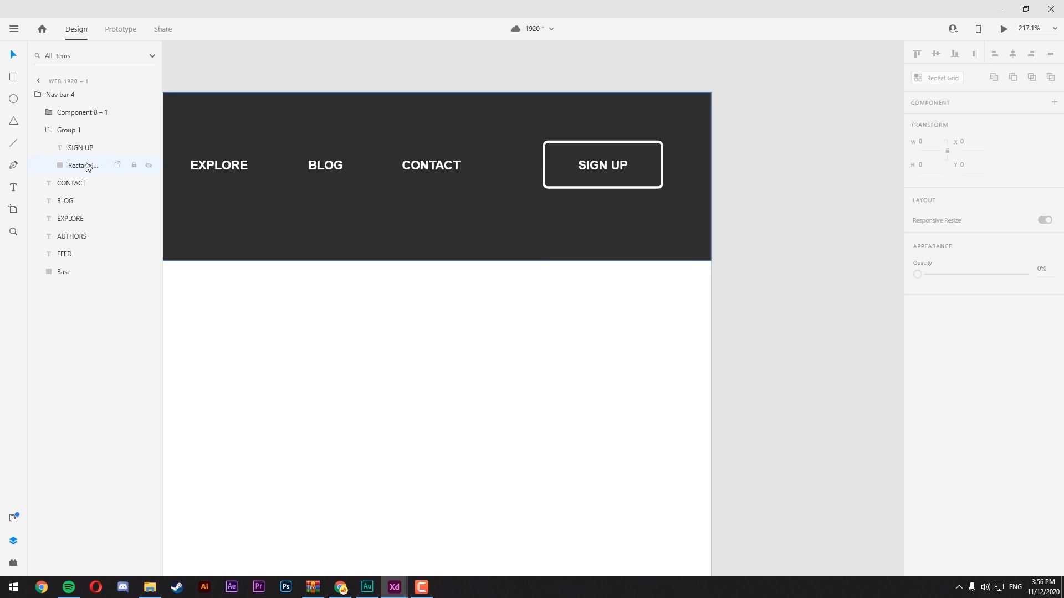
{"action": "left_click", "coordinate": [13, 78]}
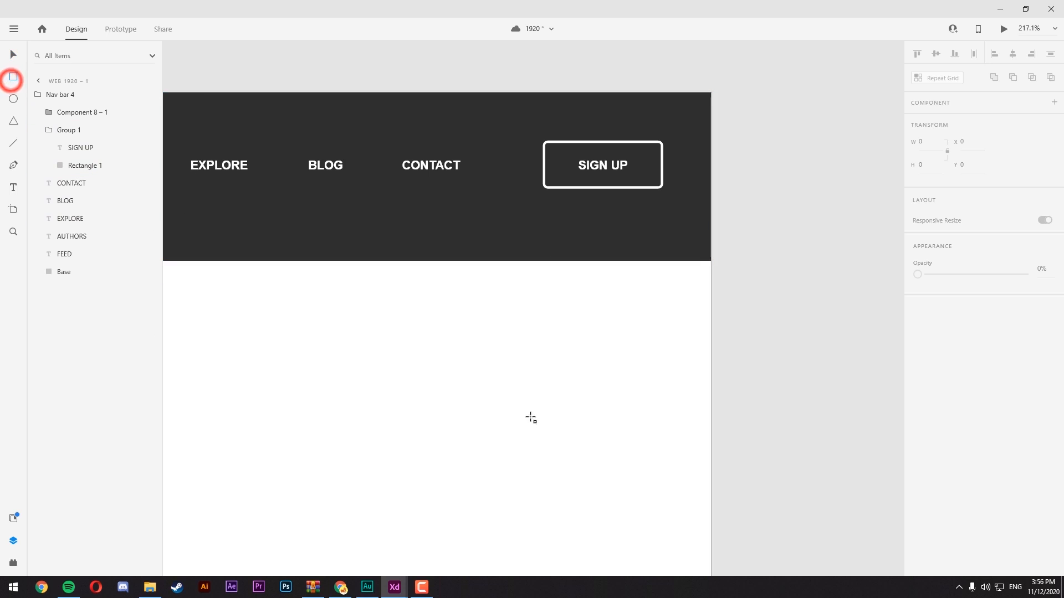
{"action": "mouse_move", "coordinate": [541, 282]}
{"action": "left_mouse_down"}
{"action": "mouse_move", "coordinate": [569, 305]}
{"action": "mouse_move", "coordinate": [670, 342]}
{"action": "left_mouse_up"}
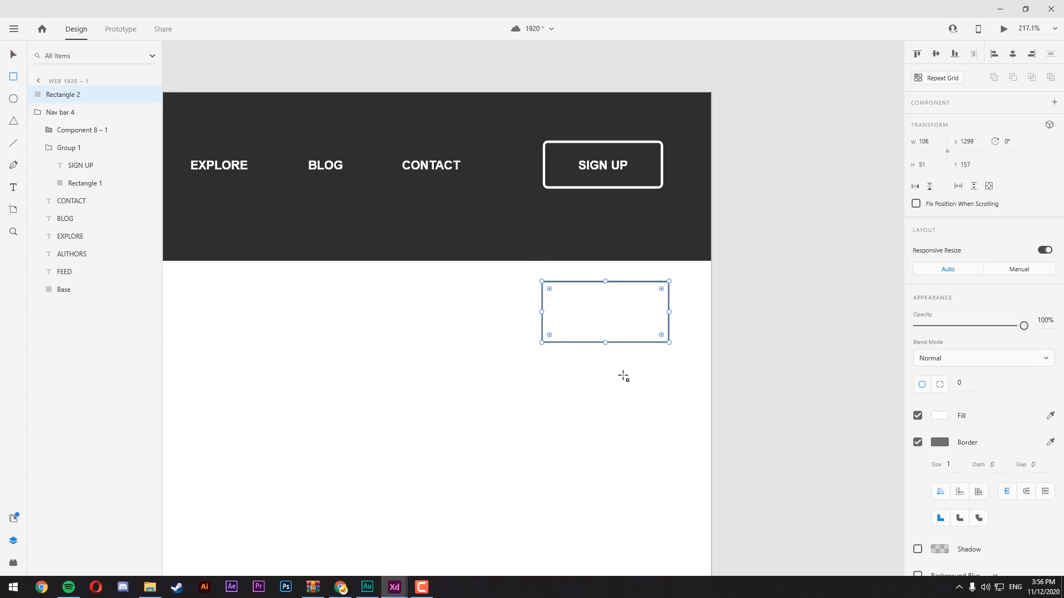
- Round the new rectangle's corners with a radius of 5
{"action": "scroll", "coordinate": [660, 295], "scroll_direction": "up", "scroll_amount": 5}
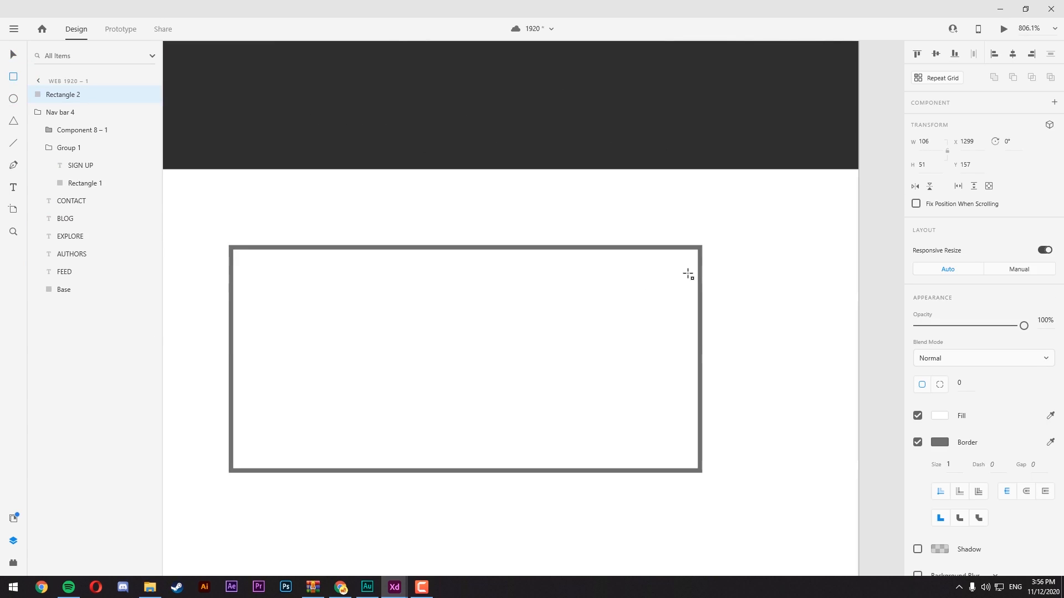
{"action": "left_click_drag", "start_coordinate": [694, 254], "coordinate": [670, 275]}
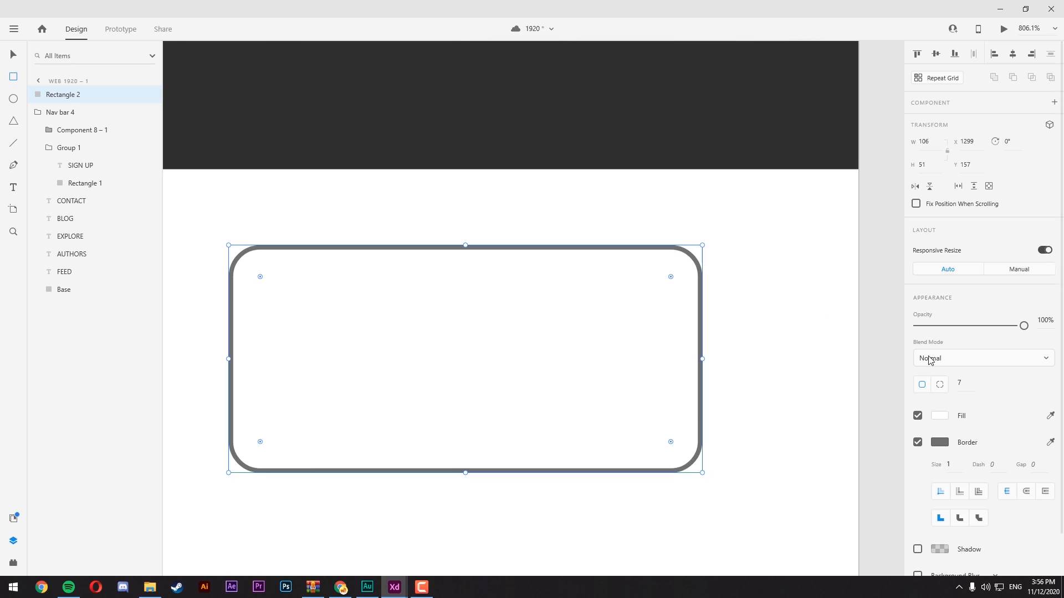
{"action": "left_click", "coordinate": [965, 383]}
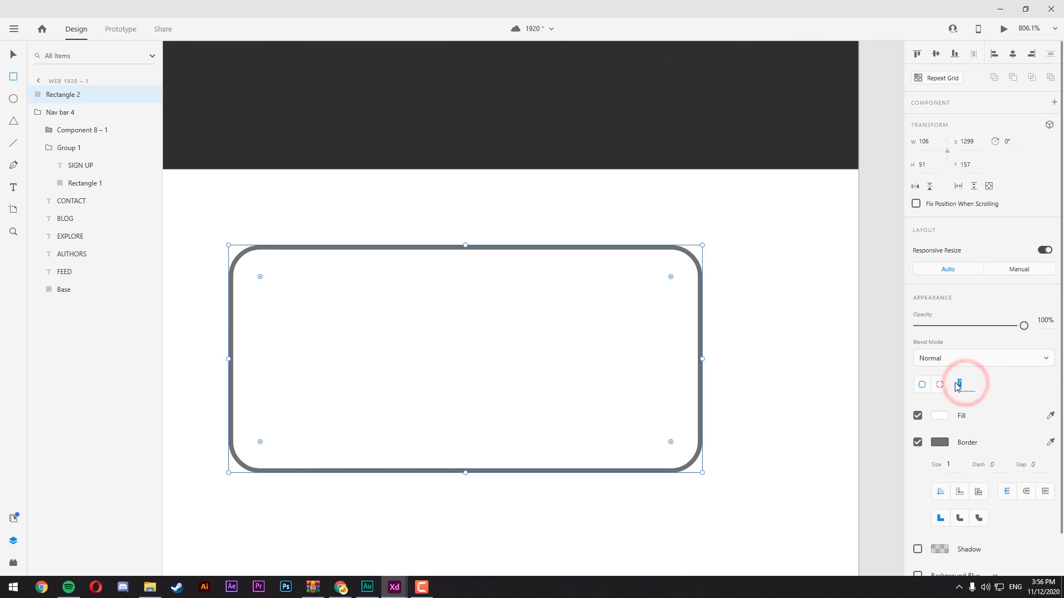
{"action": "type", "text": "5"}
{"action": "scroll", "coordinate": [517, 325], "scroll_direction": "down", "scroll_amount": 3}
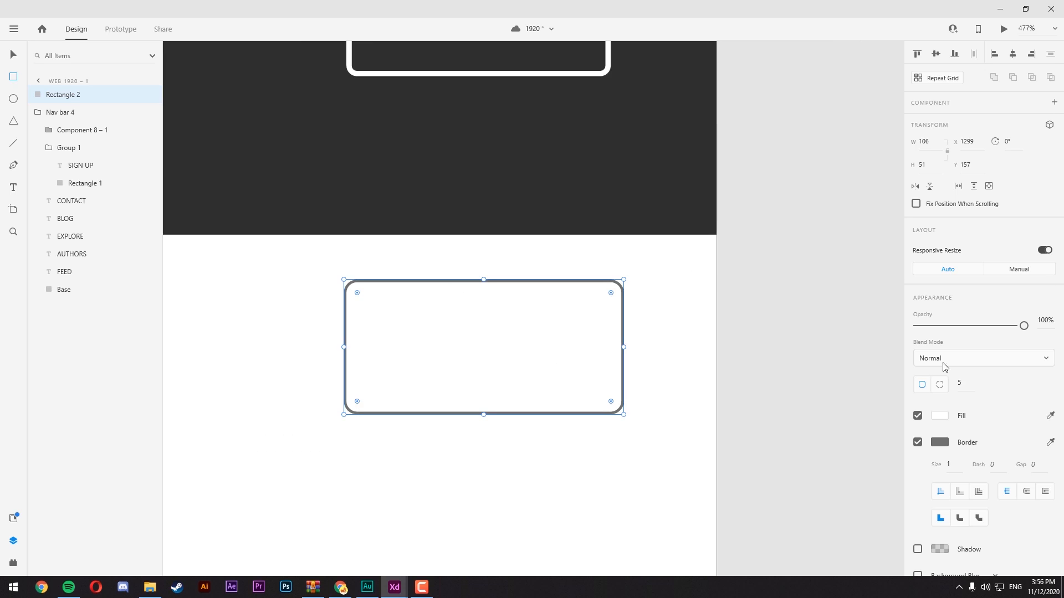
- Reduce the new rectangle's corner radius to 3
{"action": "left_click", "coordinate": [962, 383]}
{"action": "key", "text": "BackSpace"}
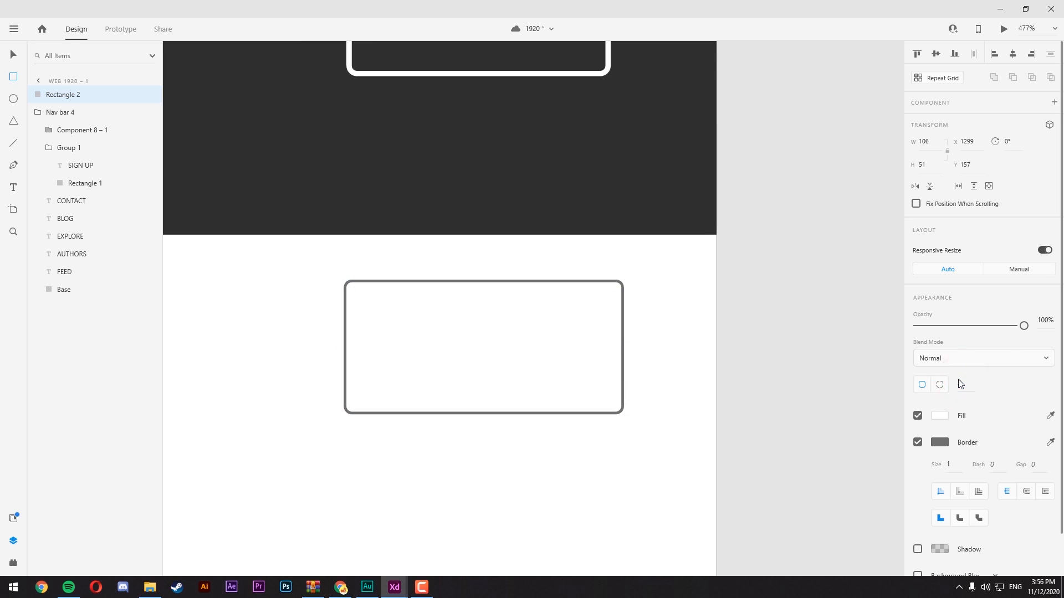
{"action": "type", "text": "3"}
{"action": "key", "text": "Return"}
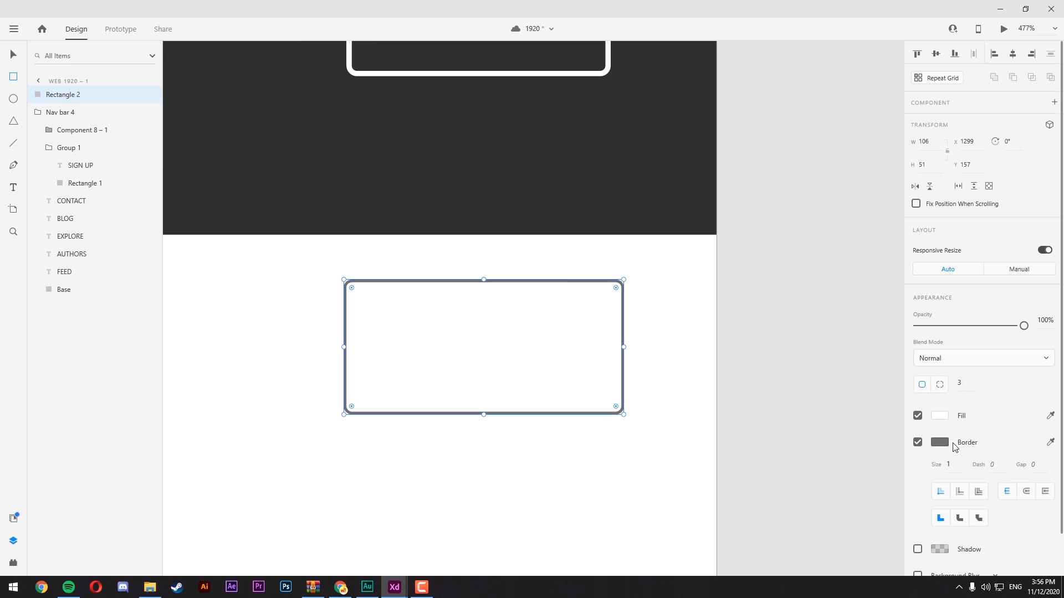
- Thicken the new rectangle's border, trying size 3 and settling on size 2
{"action": "left_click", "coordinate": [948, 464]}
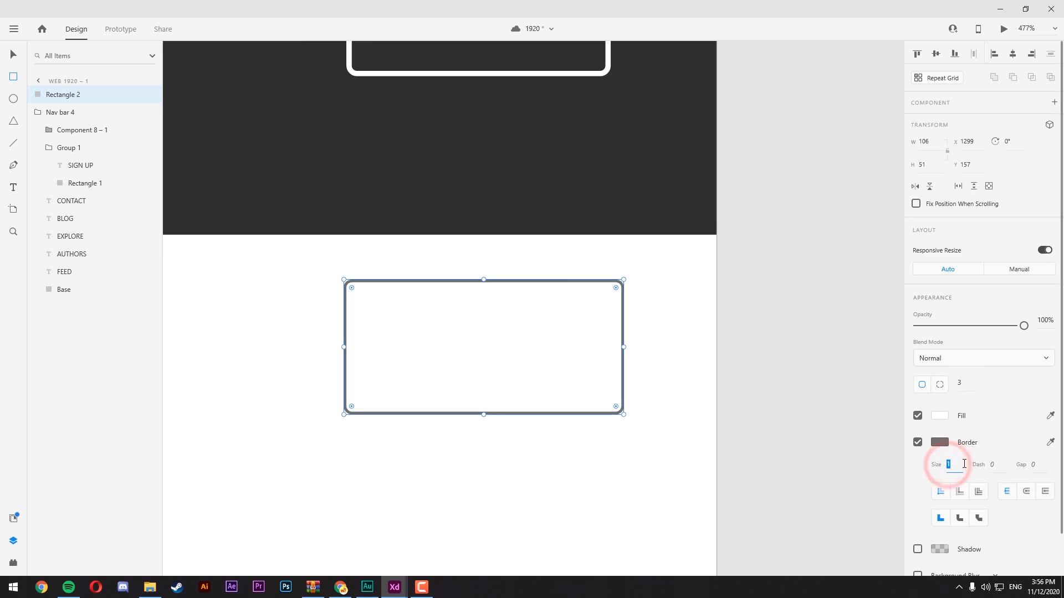
{"action": "type", "text": "3"}
{"action": "key", "text": "Return"}
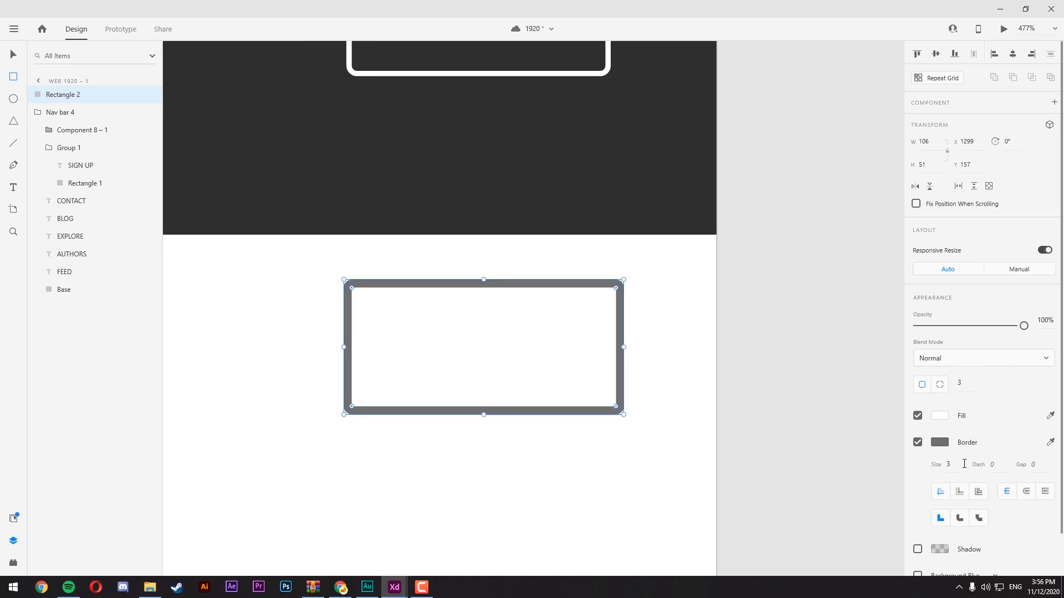
{"action": "left_click", "coordinate": [953, 465]}
{"action": "type", "text": "2"}
{"action": "key", "text": "Return"}
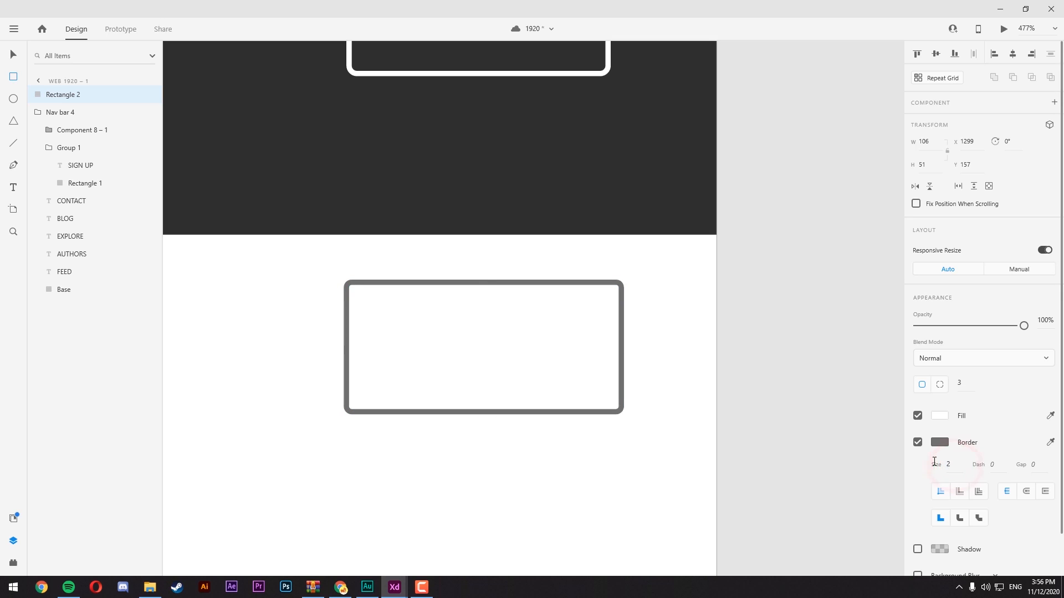
- Compare the new rectangle with the original SIGN UP button's outline and resize it to match, 100 wide by 40 high
{"action": "left_click_drag", "start_coordinate": [624, 316], "coordinate": [608, 96]}
{"action": "scroll", "coordinate": [609, 96], "scroll_direction": "up", "scroll_amount": 3}
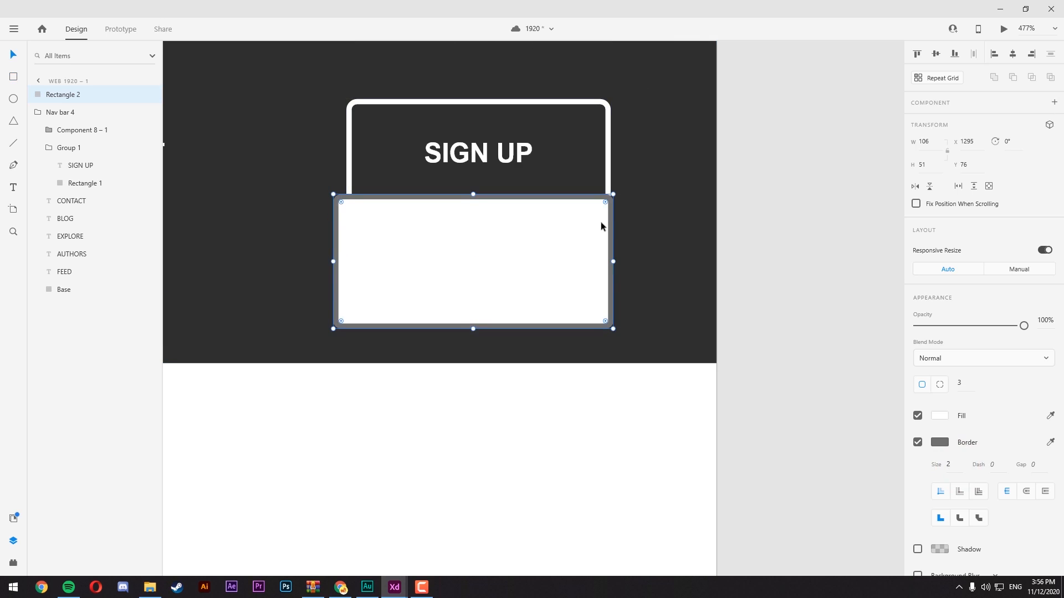
{"action": "left_click_drag", "start_coordinate": [607, 225], "coordinate": [603, 178]}
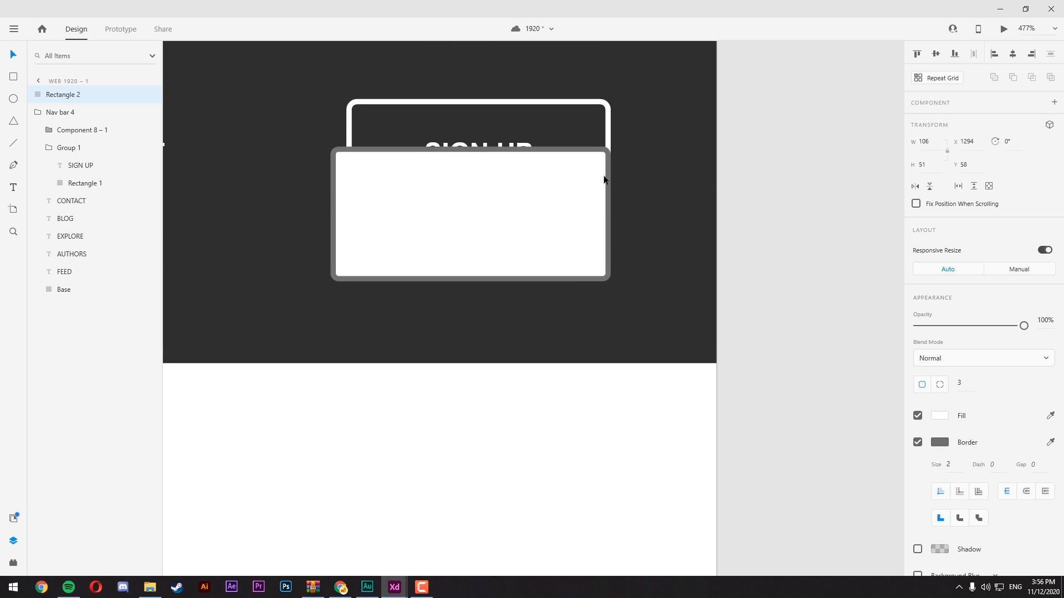
{"action": "left_click_drag", "start_coordinate": [331, 211], "coordinate": [347, 207]}
{"action": "left_click_drag", "start_coordinate": [559, 189], "coordinate": [563, 351]}
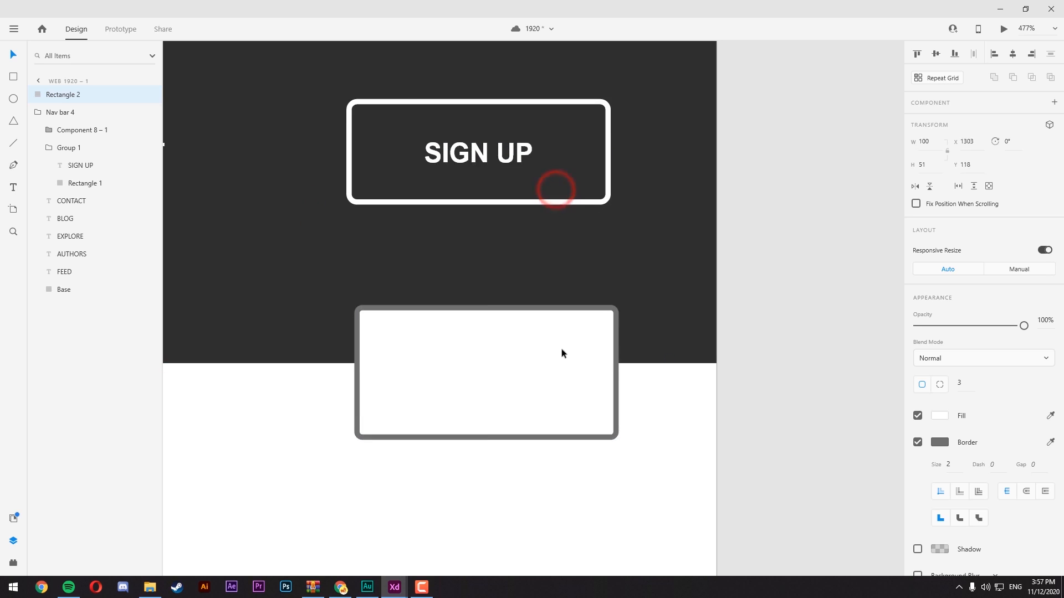
{"action": "left_click_drag", "start_coordinate": [486, 440], "coordinate": [485, 410]}
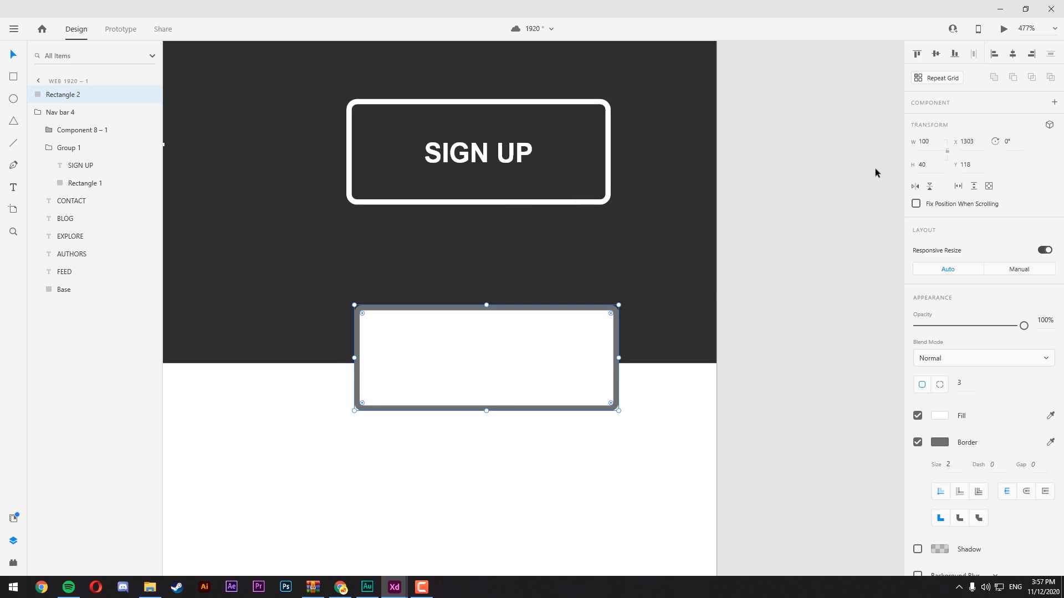
- Move the rectangle onto the white area below the navigation bar and turn off its fill
{"action": "left_click", "coordinate": [934, 167]}
{"action": "left_click", "coordinate": [923, 138]}
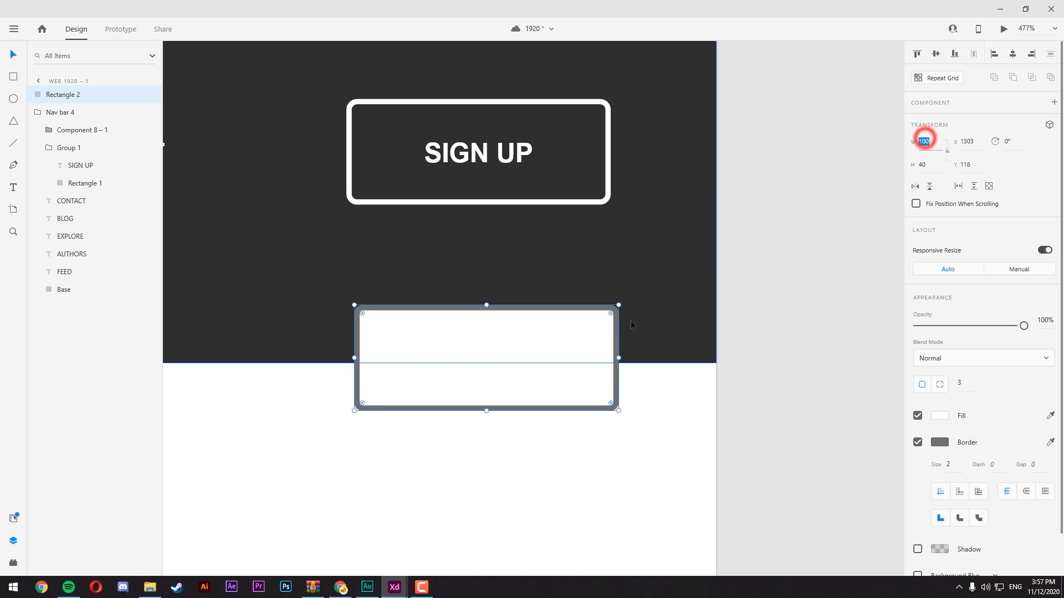
{"action": "left_click_drag", "start_coordinate": [519, 339], "coordinate": [505, 432]}
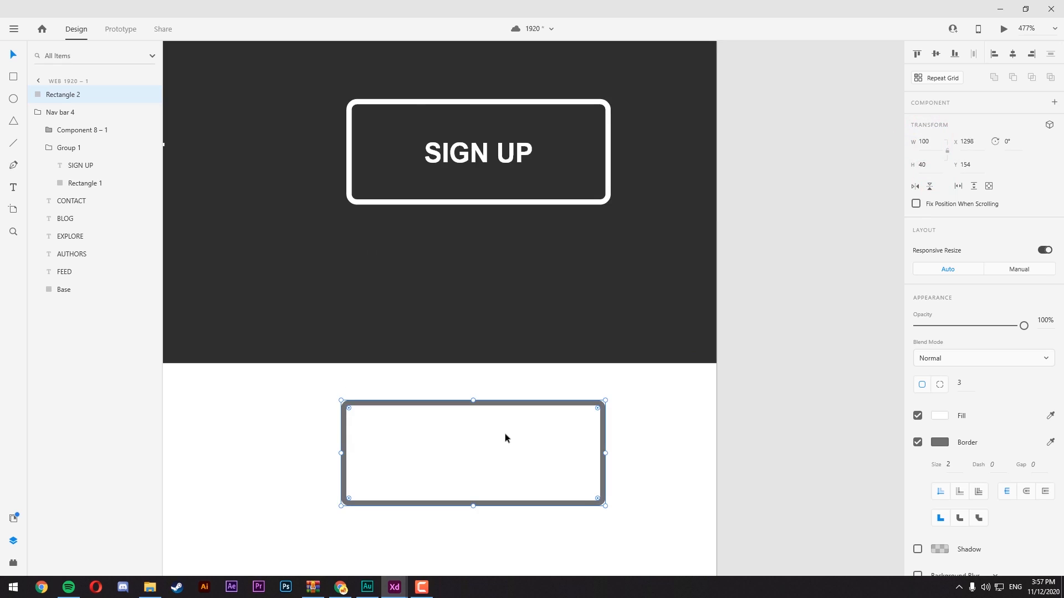
{"action": "left_click", "coordinate": [917, 416]}
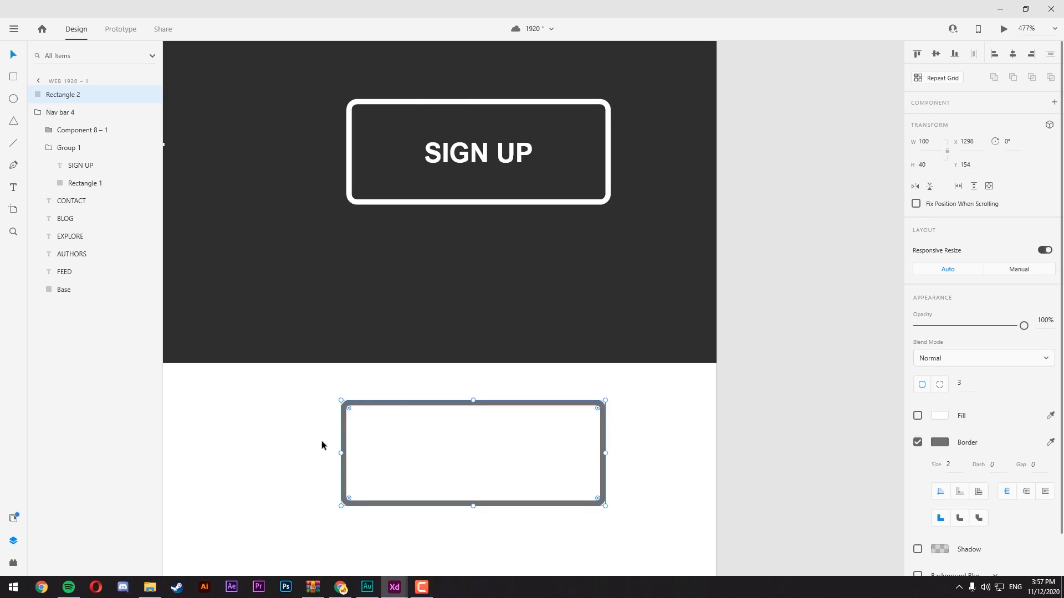
- Add a point text reading "sign up" inside the empty button rectangle
{"action": "key", "text": "t"}
{"action": "left_click", "coordinate": [387, 453]}
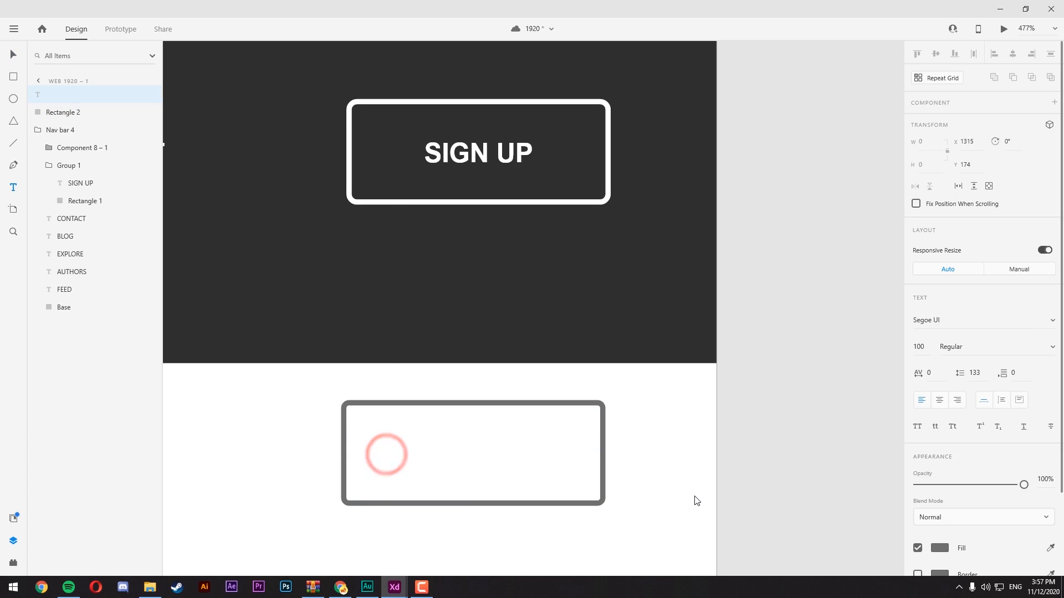
{"action": "type", "text": "Sign"}
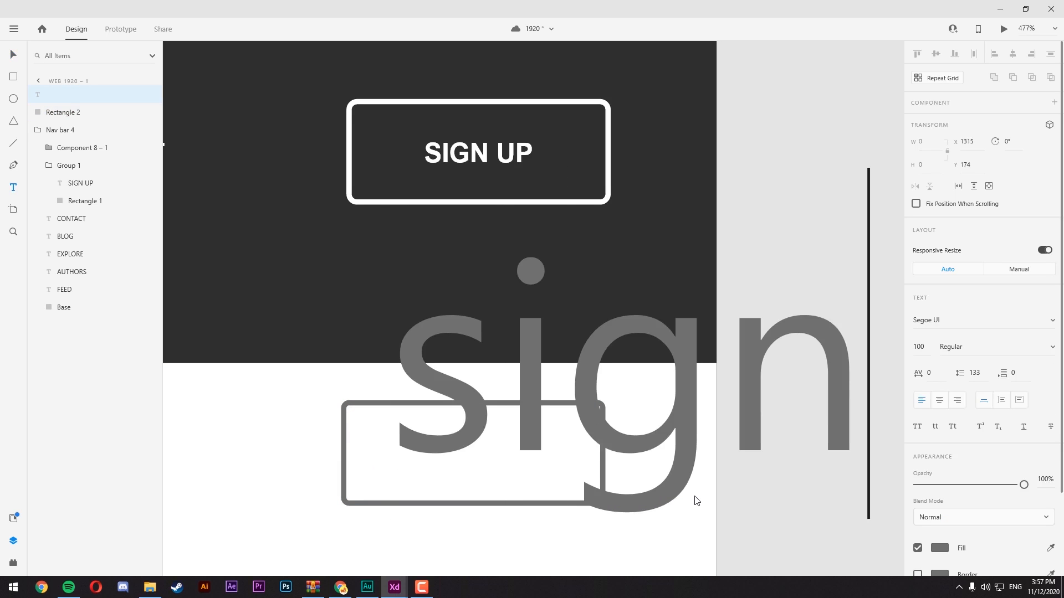
- Shrink the "sign up" text to size 10 and format it as bold uppercase, placed inside the rectangle
{"action": "double_click", "coordinate": [688, 498]}
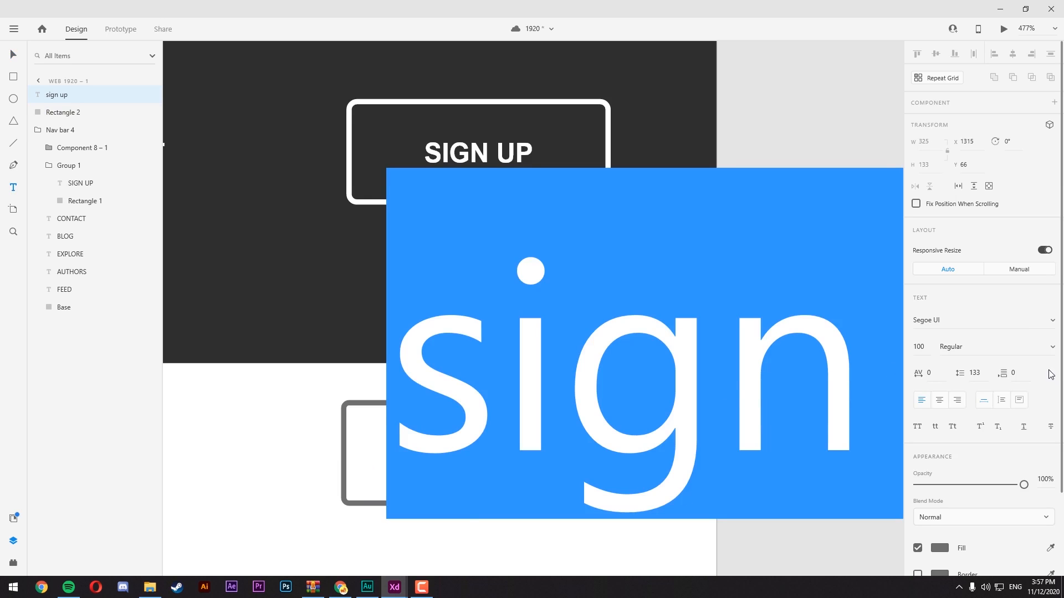
{"action": "scroll", "coordinate": [1051, 375], "scroll_direction": "down", "scroll_amount": 3}
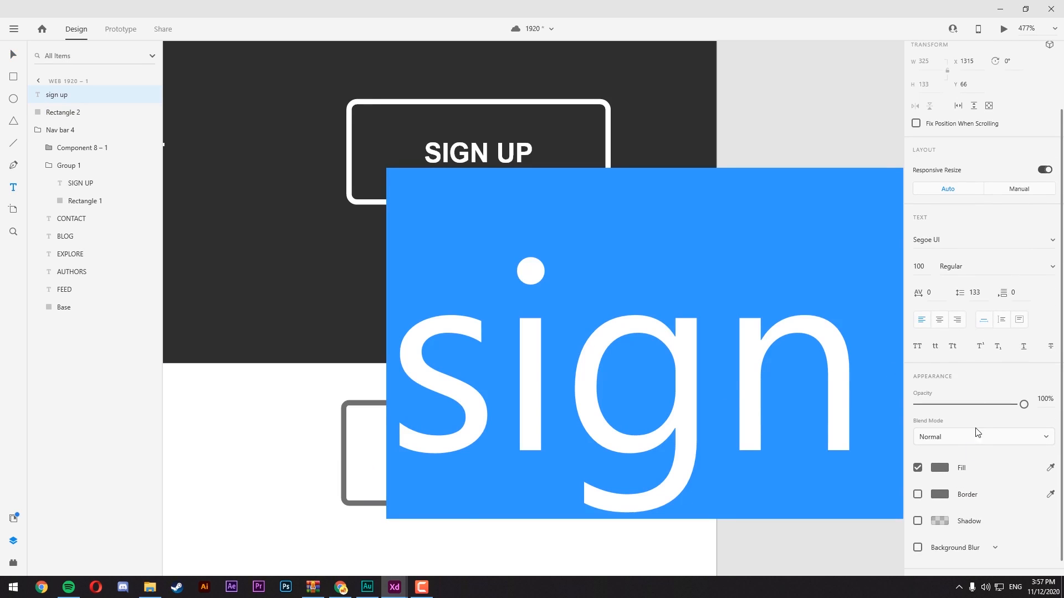
{"action": "left_click", "coordinate": [917, 268]}
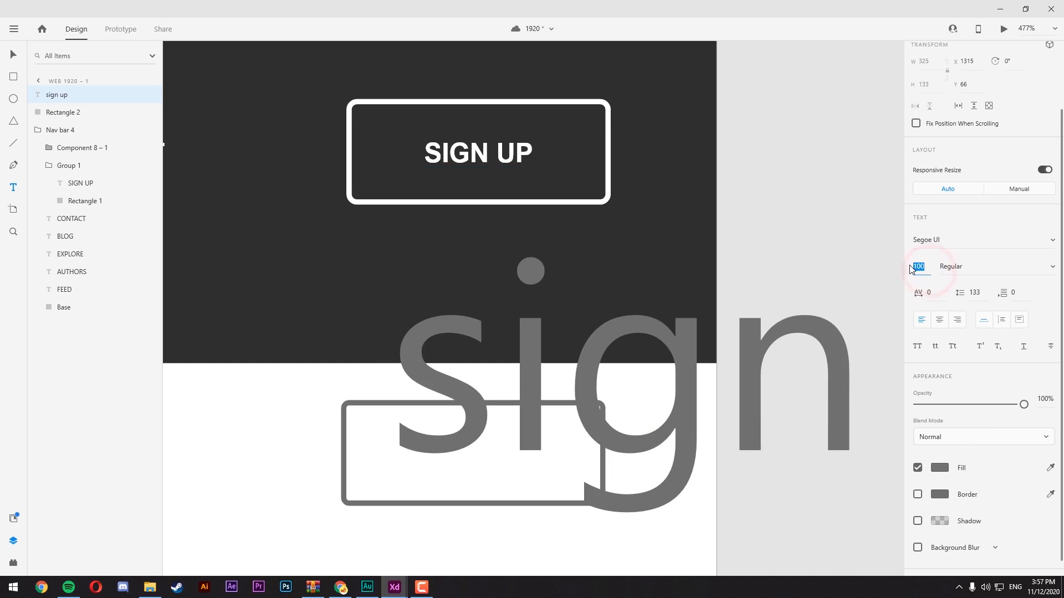
{"action": "type", "text": "20"}
{"action": "key", "text": "Return"}
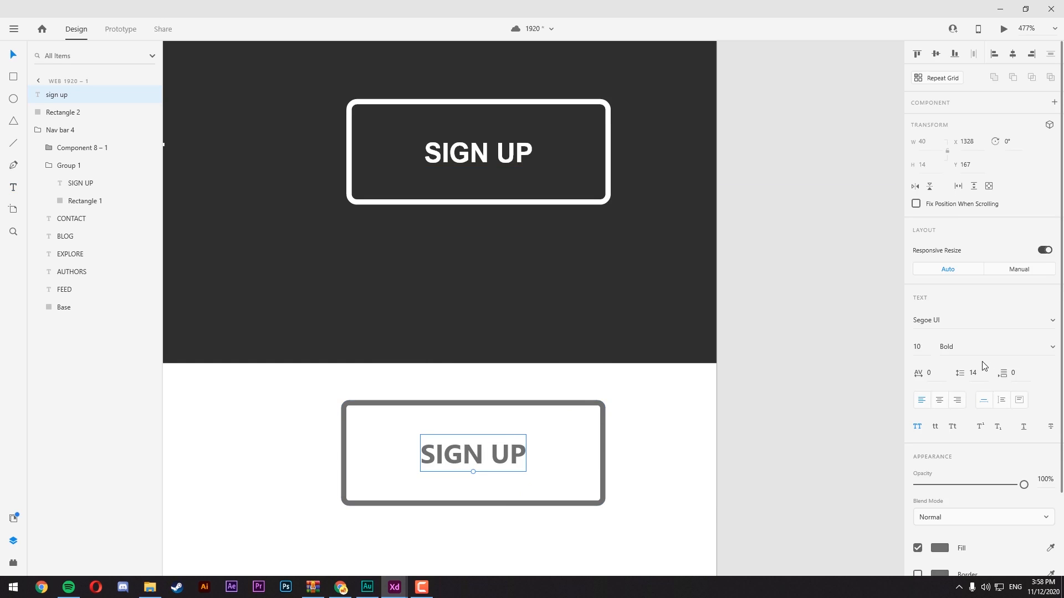
- Change the new SIGN UP text's font weight to Semibold and deselect it
{"action": "left_click", "coordinate": [1049, 348]}
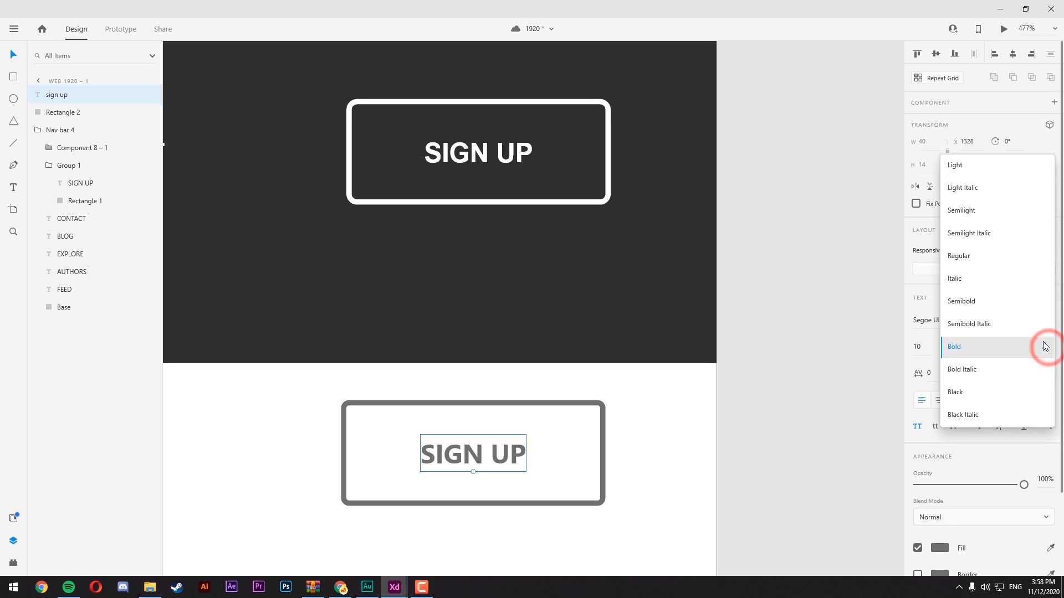
{"action": "left_click", "coordinate": [999, 303]}
{"action": "mouse_move", "coordinate": [475, 452]}
{"action": "left_mouse_down"}
{"action": "mouse_move", "coordinate": [487, 447]}
{"action": "mouse_move", "coordinate": [489, 460]}
{"action": "left_mouse_up"}
{"action": "left_click", "coordinate": [768, 361]}
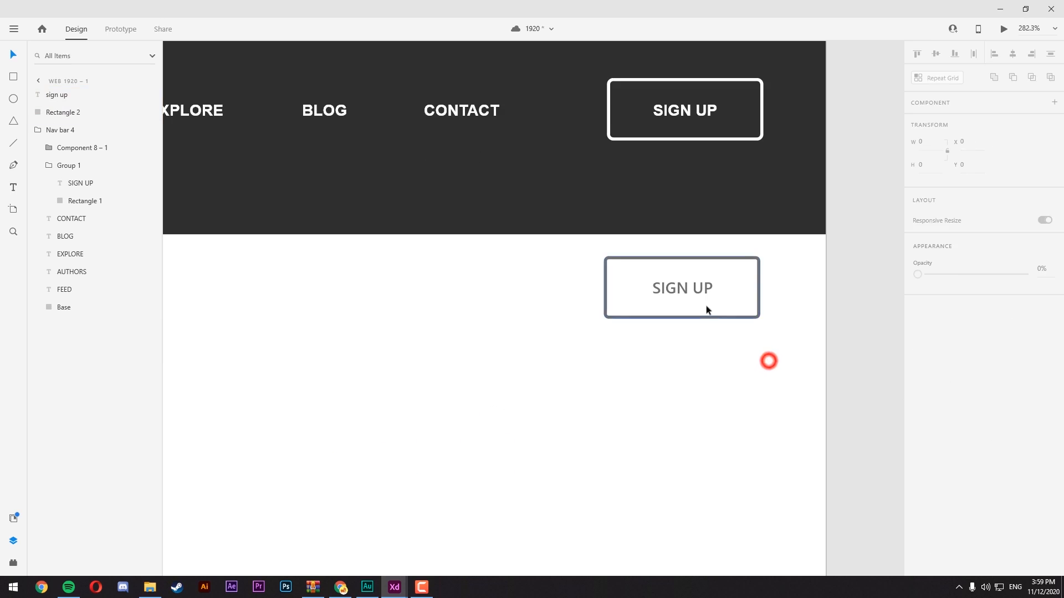
- Shift the SIGN UP text off-centre, select it with its rectangle, and align both to their vertical and horizontal centres
{"action": "left_click", "coordinate": [675, 288]}
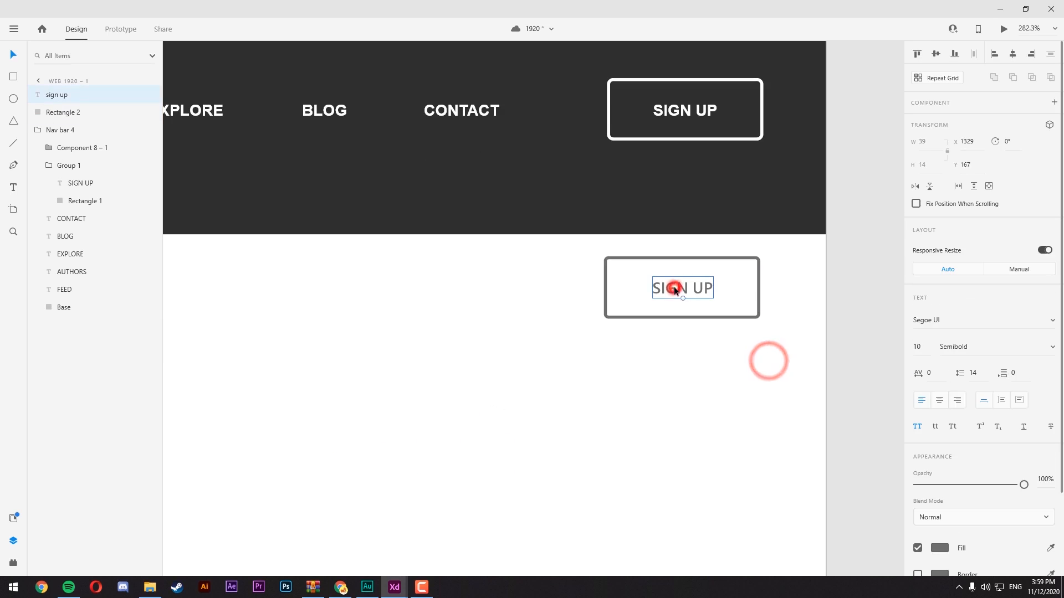
{"action": "left_click_drag", "start_coordinate": [681, 287], "coordinate": [644, 304]}
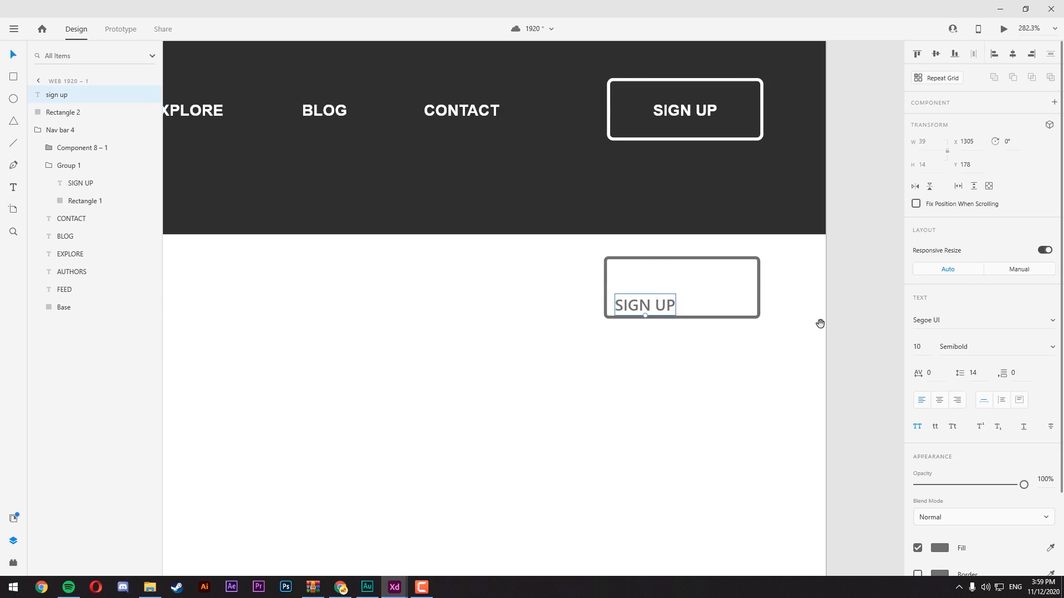
{"action": "left_click_drag", "start_coordinate": [820, 323], "coordinate": [772, 375]}
{"action": "left_click", "coordinate": [713, 351], "text": "shift"}
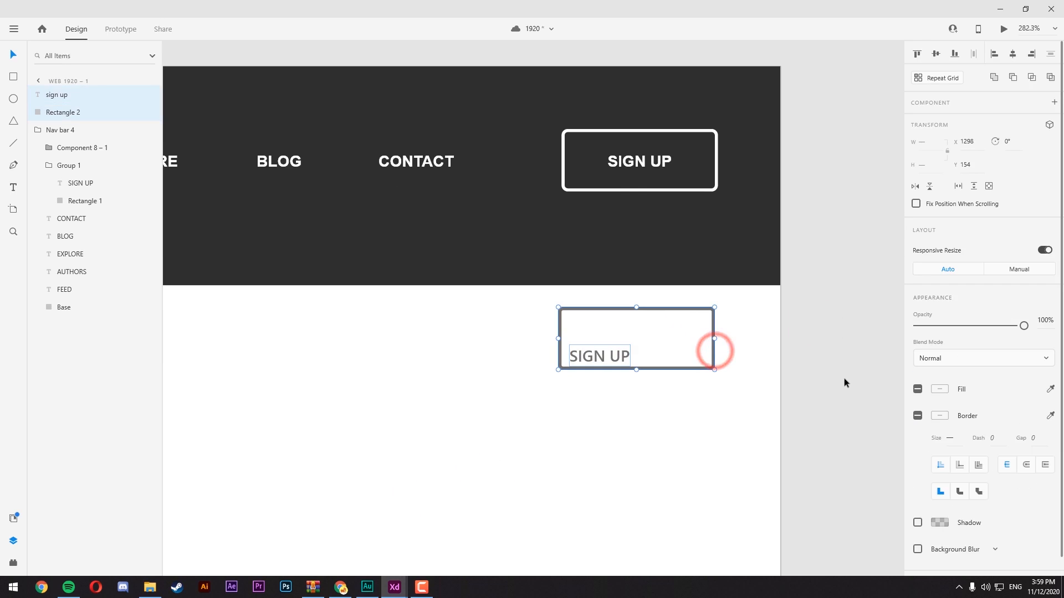
{"action": "left_click", "coordinate": [935, 53]}
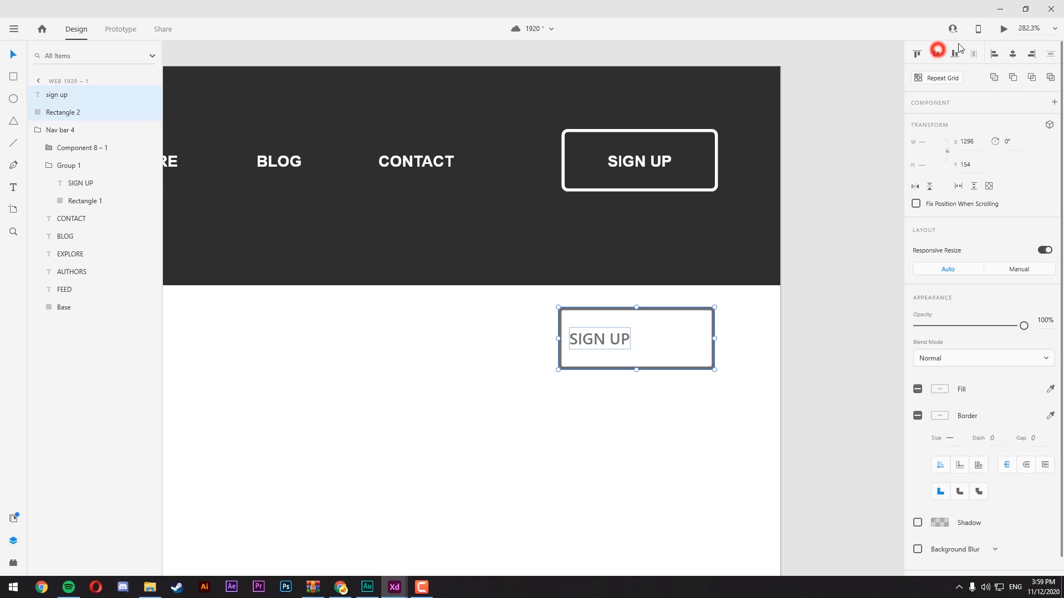
{"action": "left_click", "coordinate": [1013, 54]}
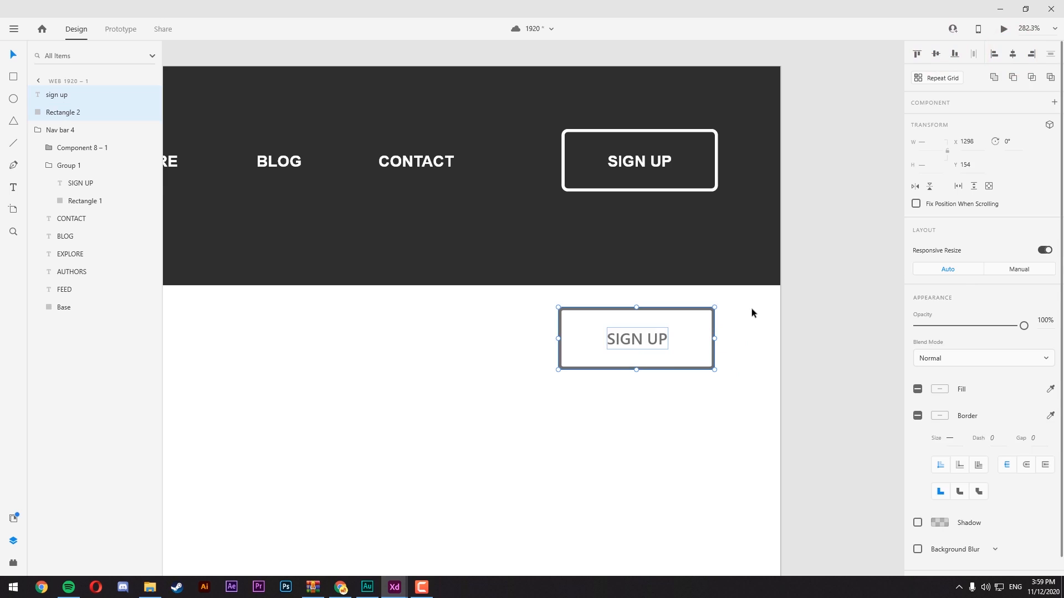
- Try grouping and ungrouping the SIGN UP text and its rectangle several times
{"action": "key", "text": "ctrl+g"}
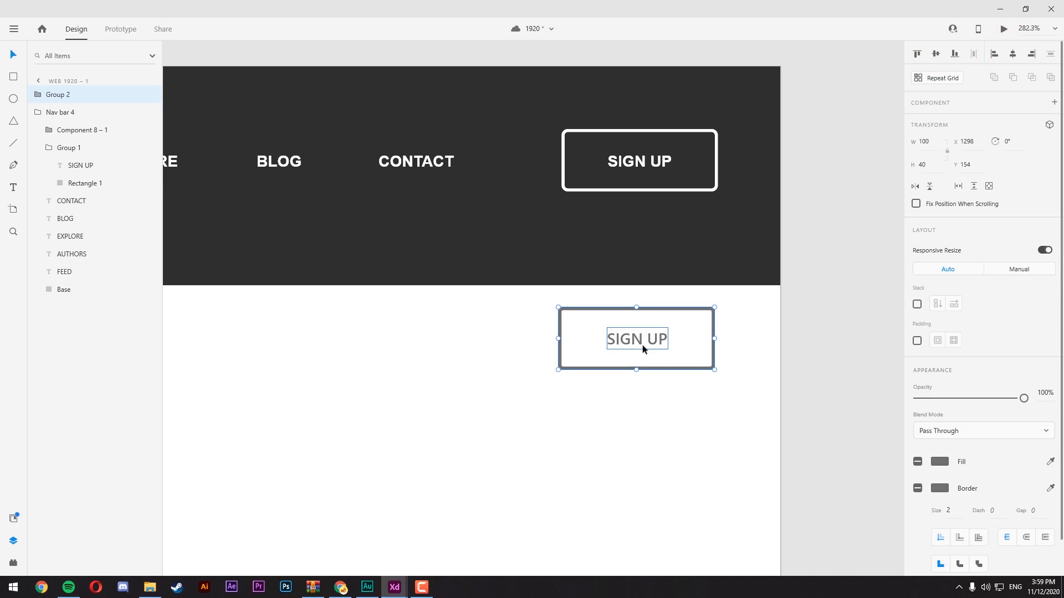
{"action": "key", "text": "ctrl+shift+g"}
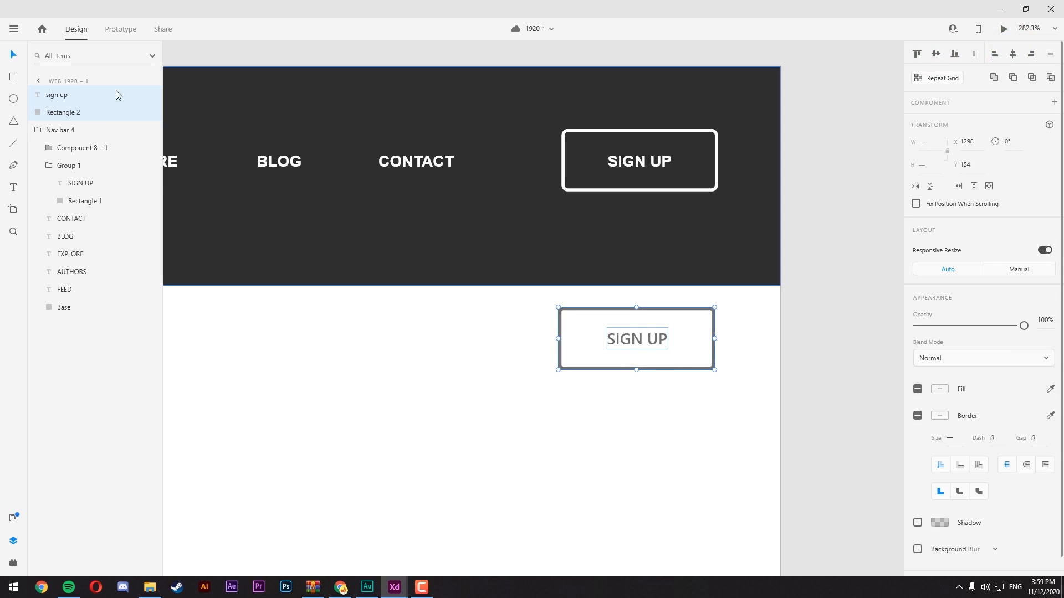
{"action": "key", "text": "ctrl+g"}
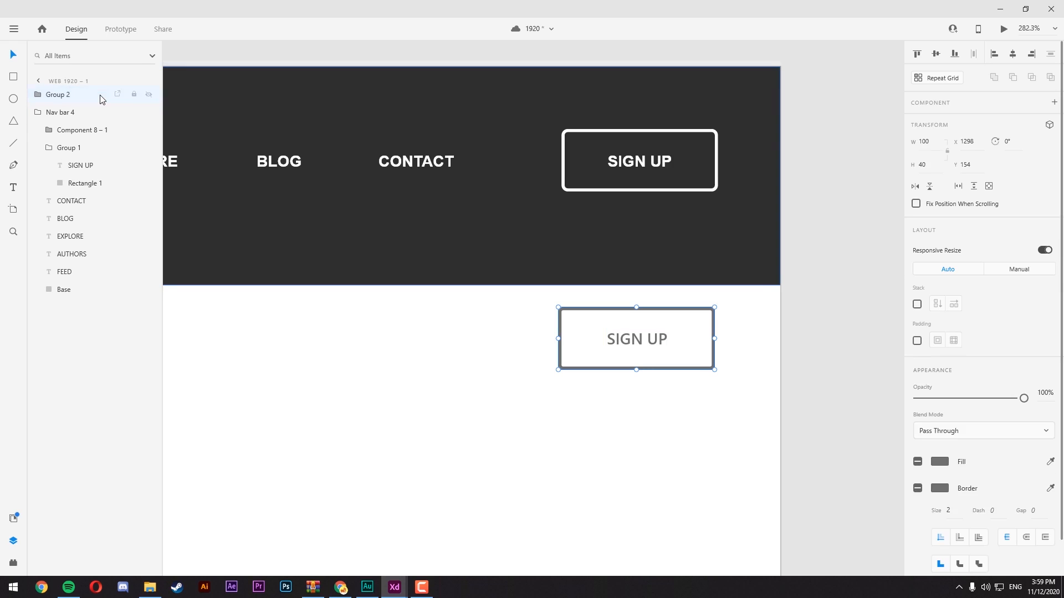
{"action": "key", "text": "ctrl+shift+g"}
{"action": "key", "text": "ctrl+g"}
{"action": "key", "text": "ctrl+shift+g"}
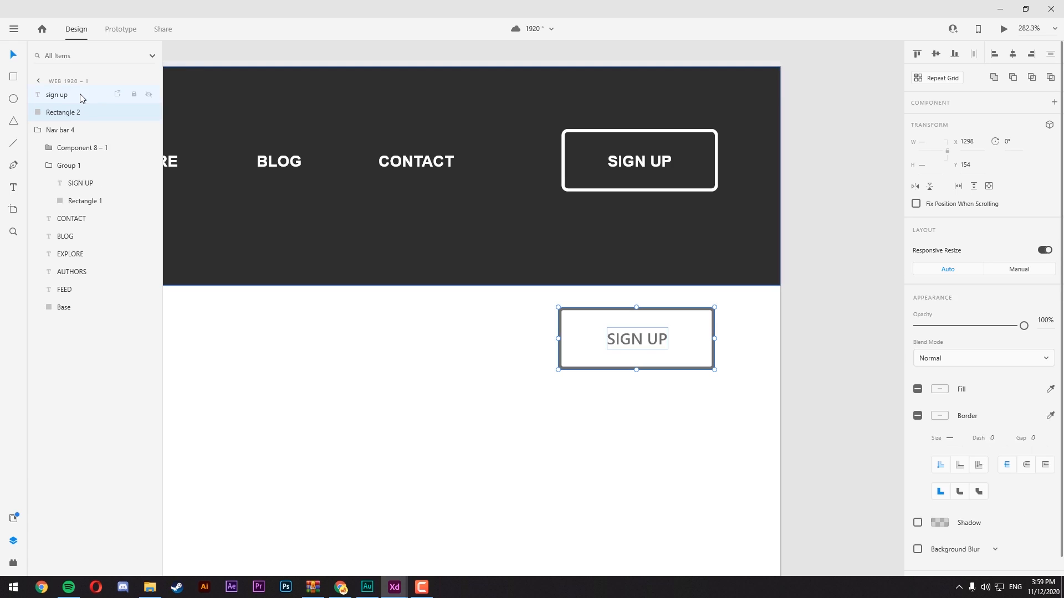
- Group the SIGN UP text with its rectangle and move the group on the white area to about X 1116, Y 210
{"action": "right_click", "coordinate": [82, 97]}
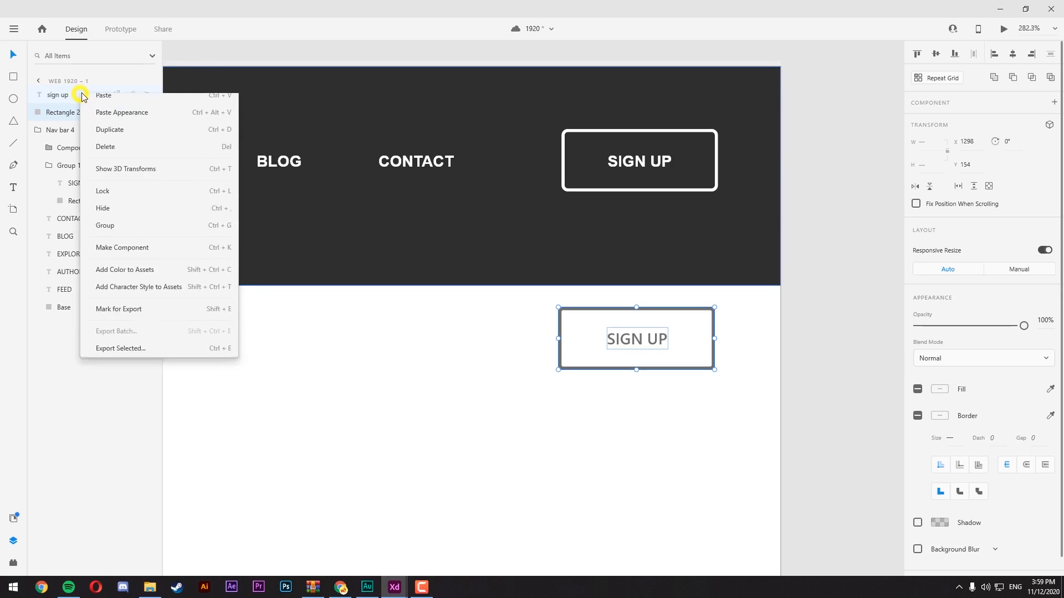
{"action": "left_click", "coordinate": [105, 266]}
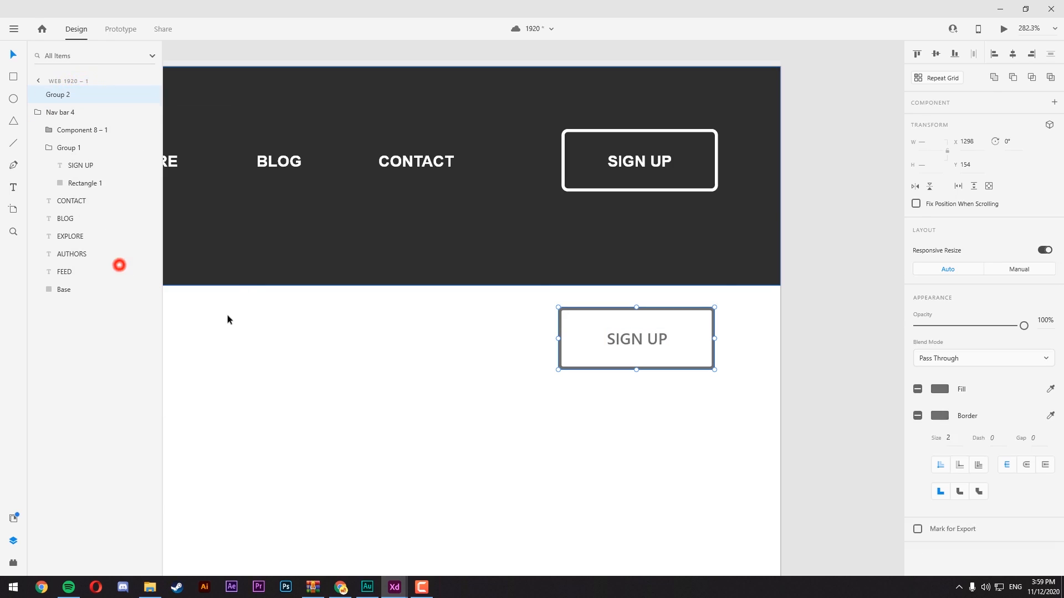
{"action": "left_click_drag", "start_coordinate": [654, 336], "coordinate": [422, 406]}
{"action": "left_click_drag", "start_coordinate": [421, 403], "coordinate": [350, 414]}
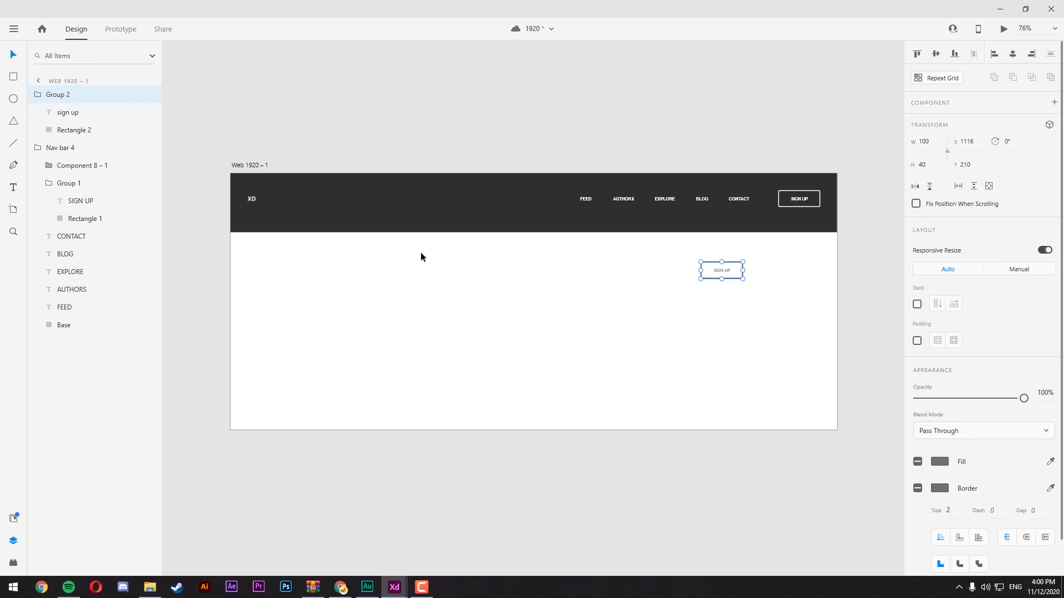
- Centre the new SIGN UP button group vertically and horizontally on the artboard and leave it selected
{"action": "left_click", "coordinate": [420, 257]}
{"action": "left_click", "coordinate": [65, 94]}
{"action": "left_click", "coordinate": [935, 55]}
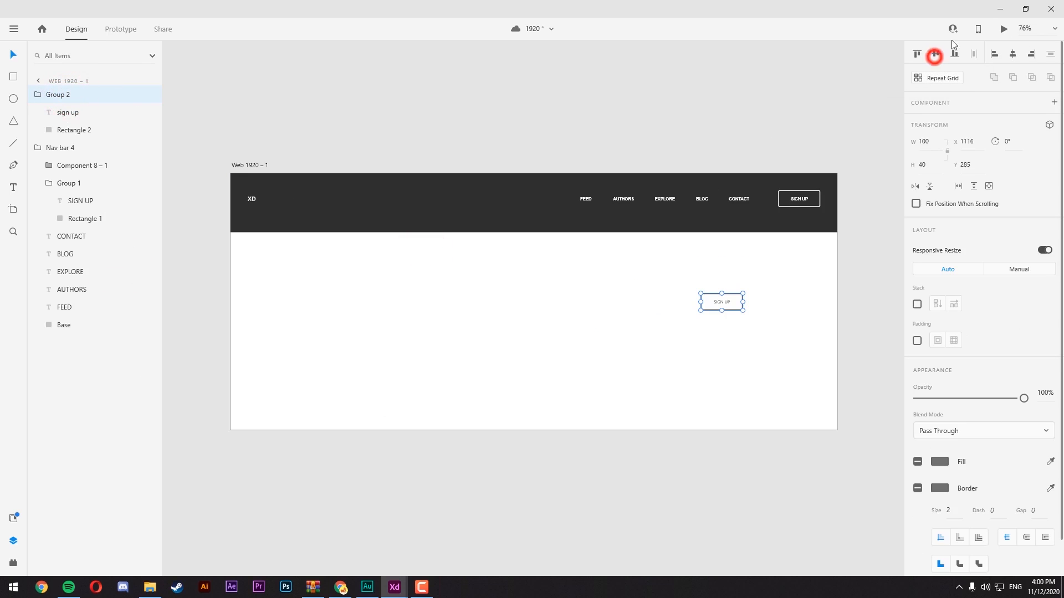
{"action": "left_click", "coordinate": [1012, 53]}
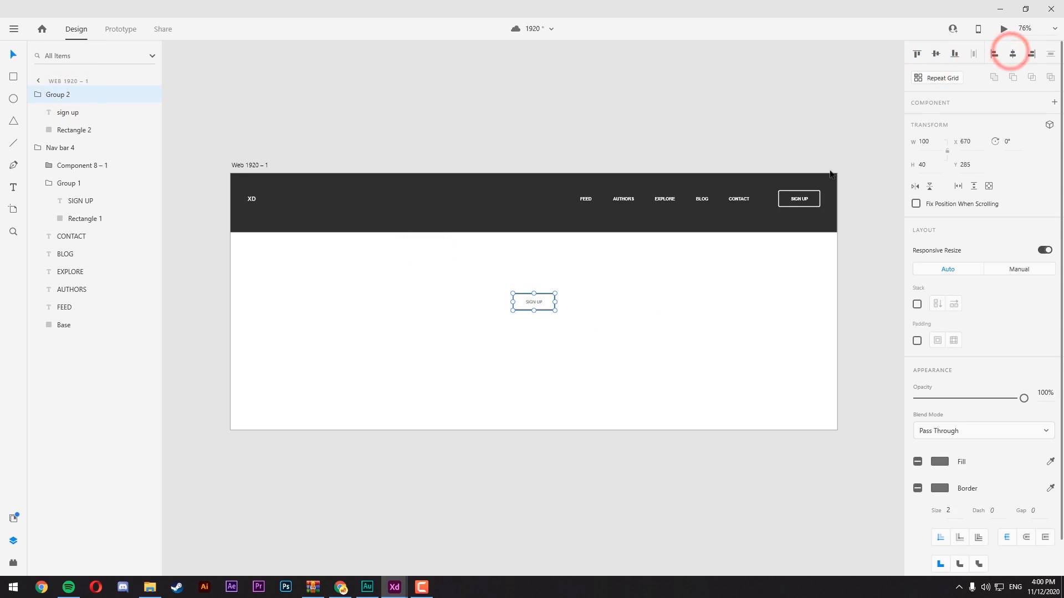
{"action": "left_click", "coordinate": [688, 305]}
{"action": "left_click", "coordinate": [545, 312]}
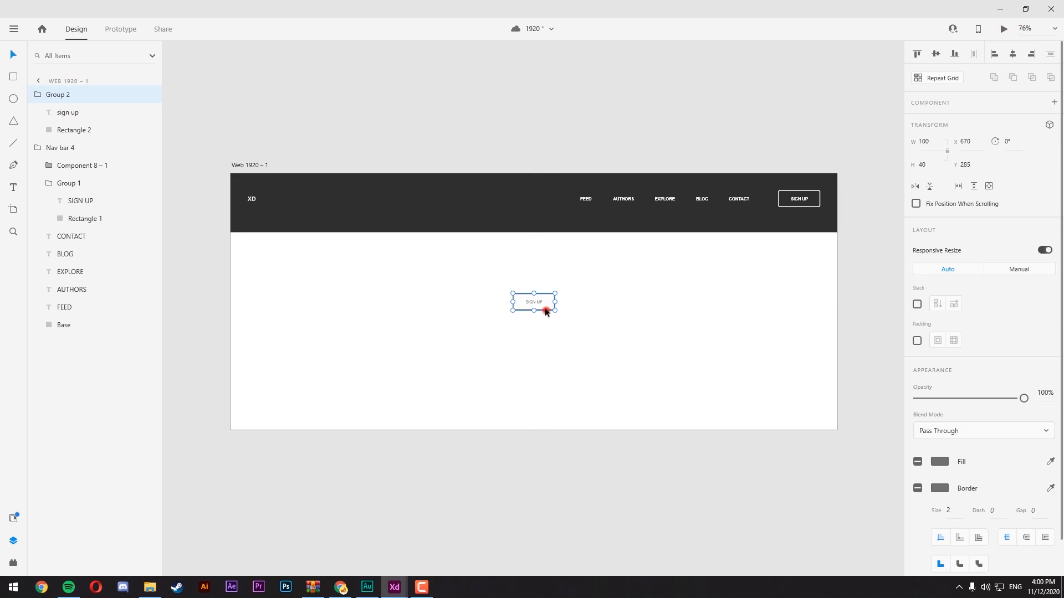
- Hide the layers list and save the finished wireframe document
{"action": "left_click_drag", "start_coordinate": [545, 312], "coordinate": [546, 310]}
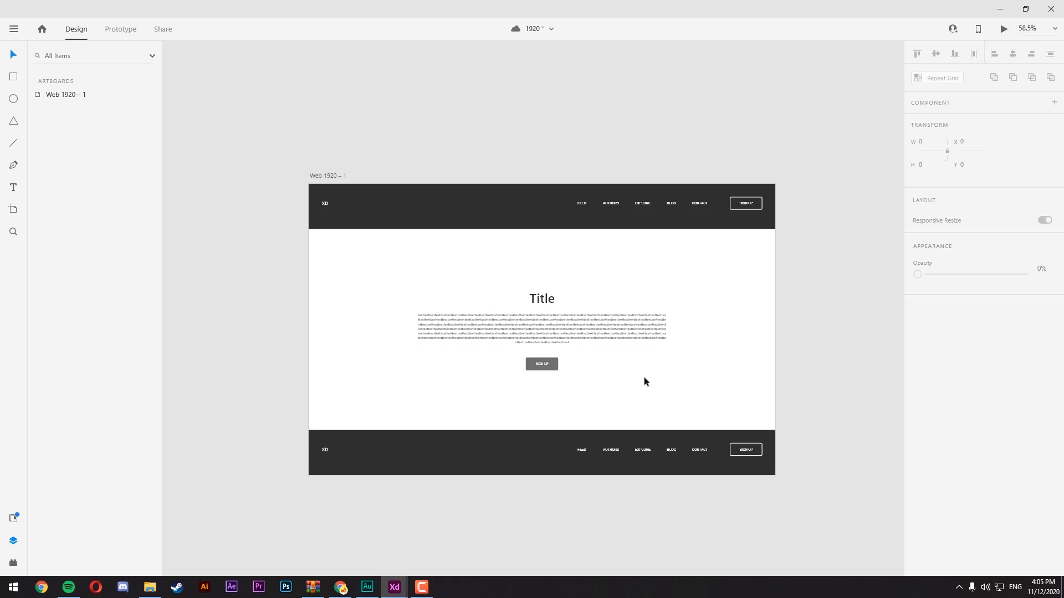
{"action": "scroll", "coordinate": [650, 380], "scroll_direction": "up", "scroll_amount": 5}
{"action": "left_click_drag", "start_coordinate": [580, 416], "coordinate": [639, 413]}
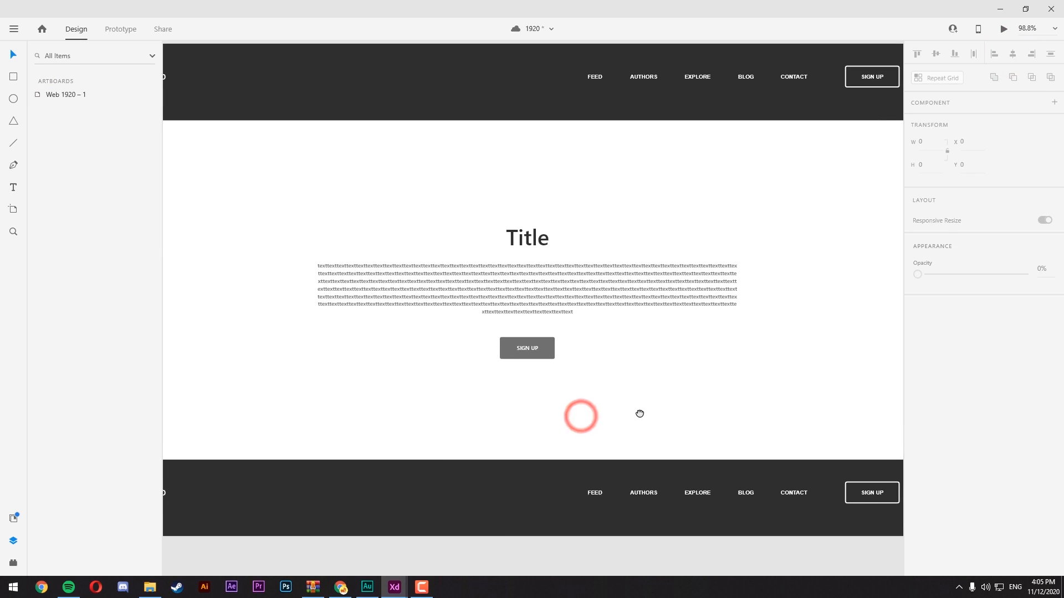
{"action": "left_click", "coordinate": [14, 540]}
{"action": "left_click_drag", "start_coordinate": [415, 426], "coordinate": [525, 432]}
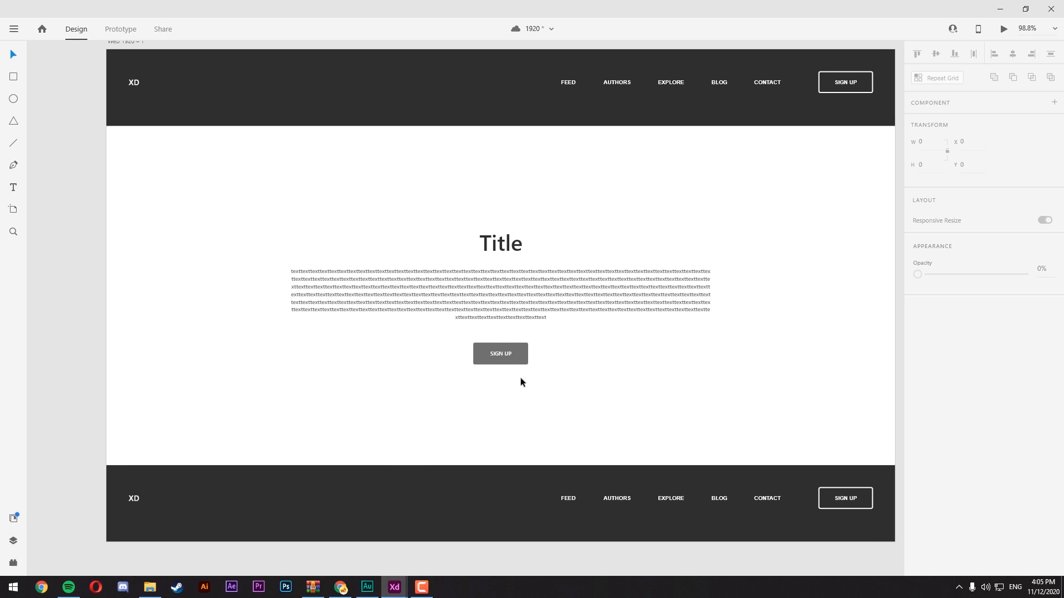
{"action": "key", "text": "ctrl+s"}
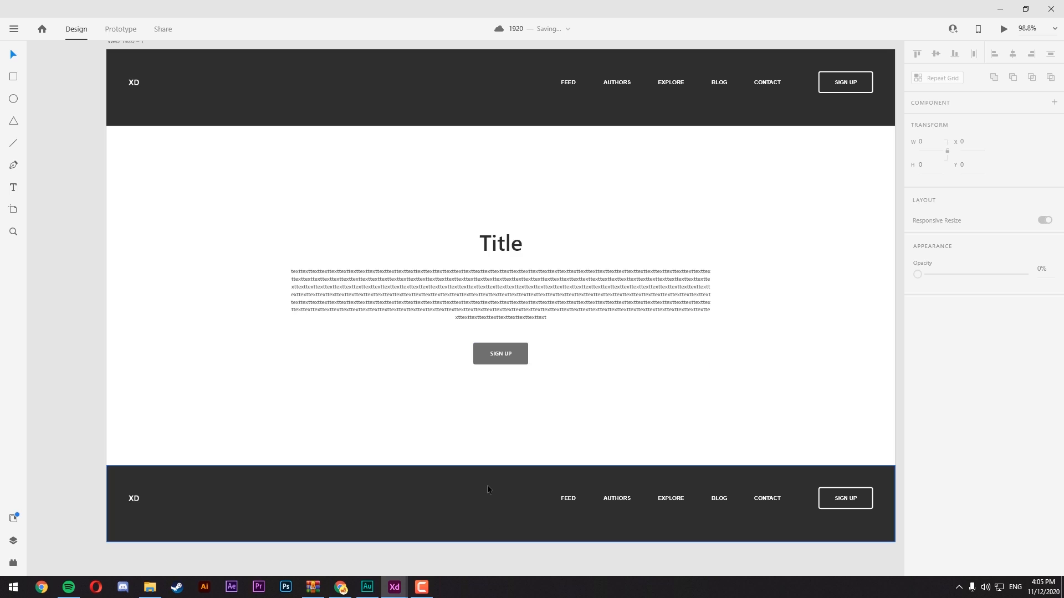
- Try a dark fill on the rectangle of the SIGN UP button below the text block, and undo it
{"action": "double_click", "coordinate": [520, 363]}
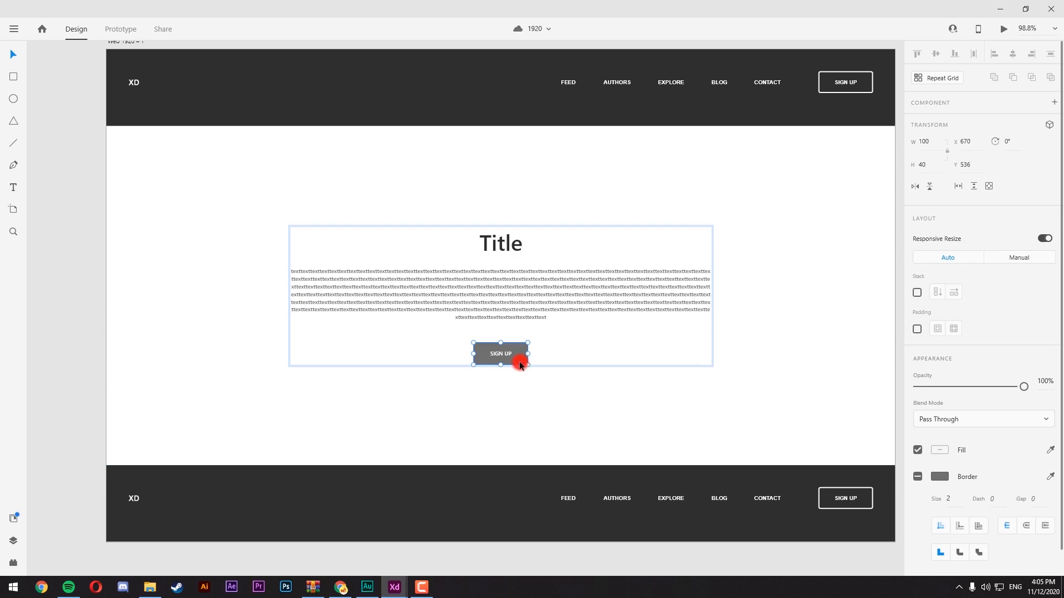
{"action": "double_click", "coordinate": [520, 364]}
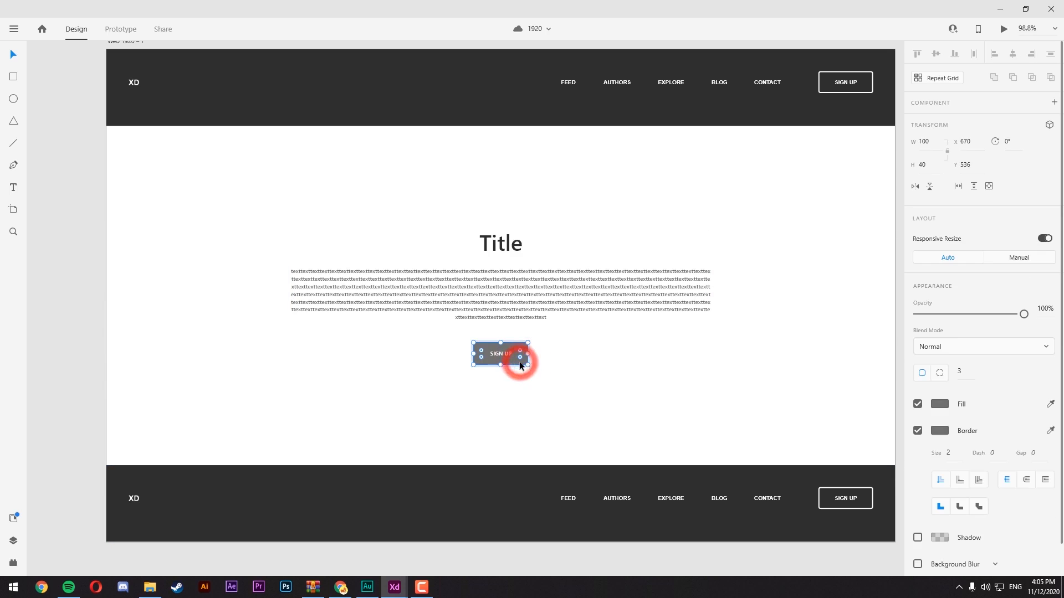
{"action": "left_click", "coordinate": [941, 404]}
{"action": "left_click", "coordinate": [820, 479]}
{"action": "left_click", "coordinate": [689, 339]}
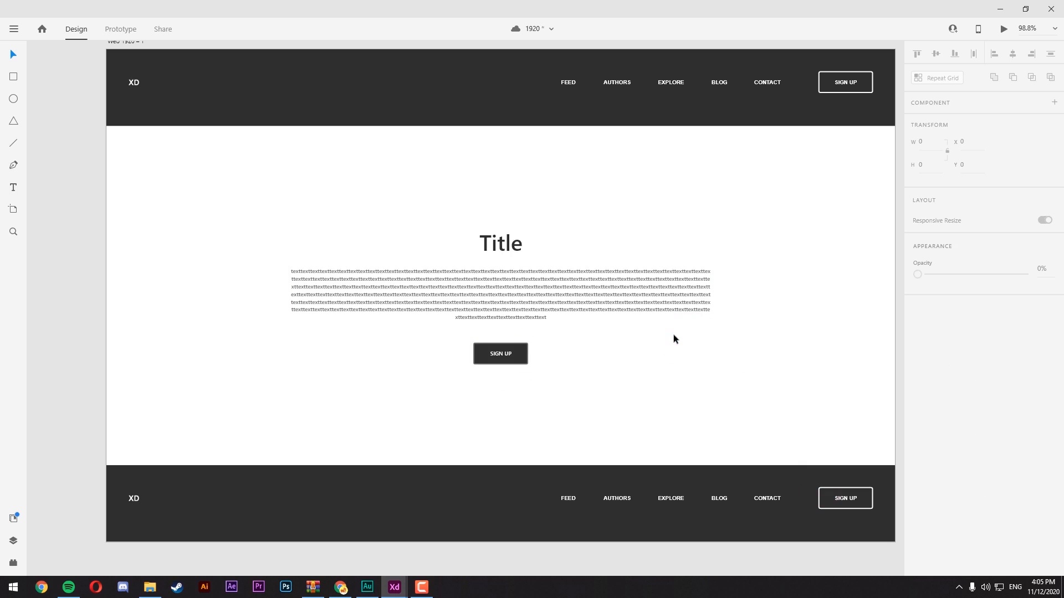
{"action": "key", "text": "ctrl+z"}
{"action": "left_click", "coordinate": [673, 333]}
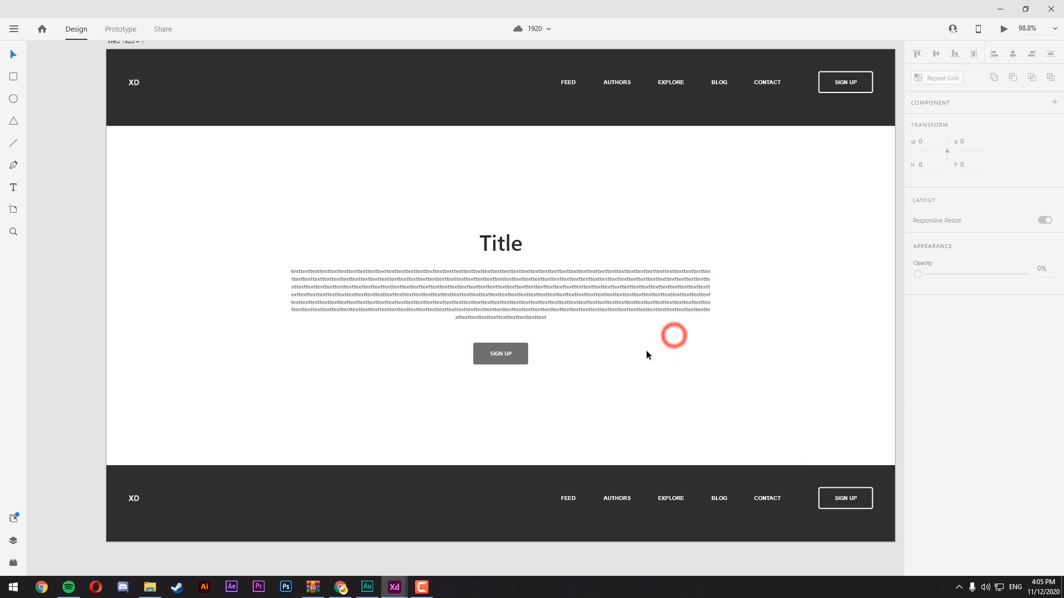
{"action": "scroll", "coordinate": [632, 355], "scroll_direction": "down", "scroll_amount": 3}
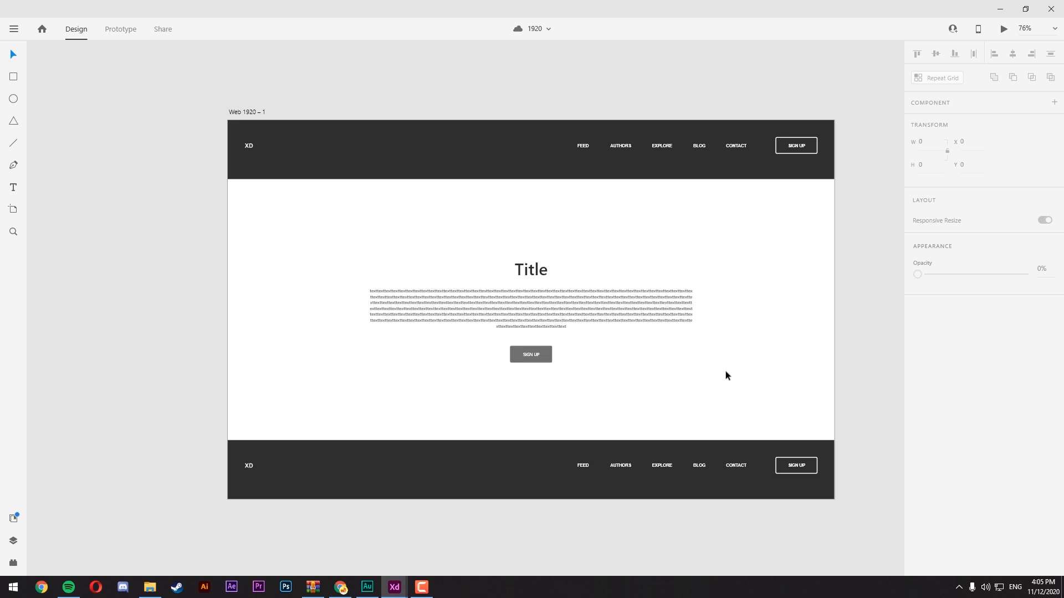
{"action": "left_click_drag", "start_coordinate": [726, 375], "coordinate": [644, 367]}
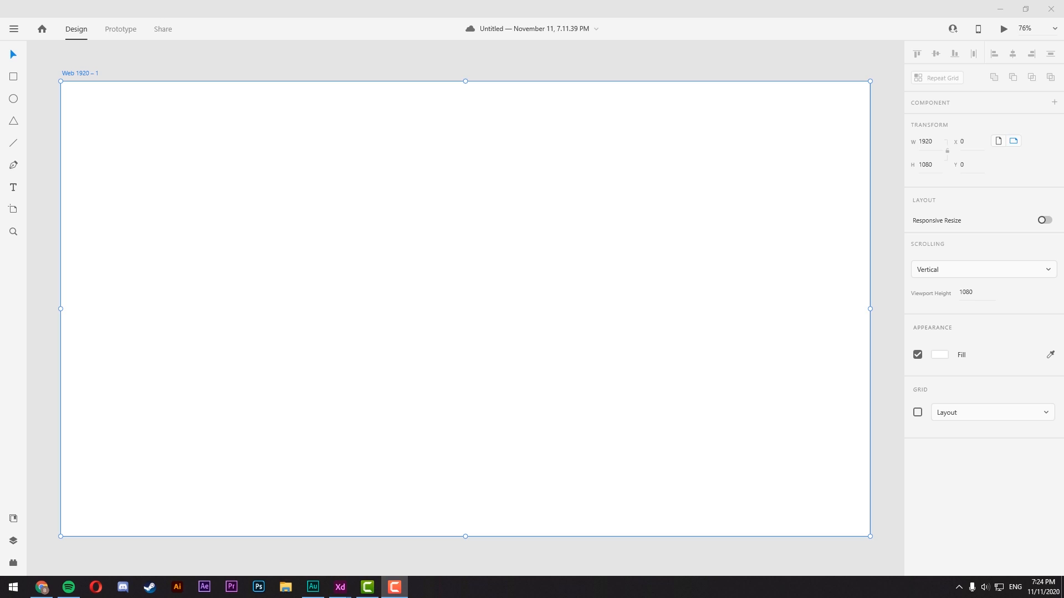
- Select the Web 1920 – 1 artboard and change its fill type to Linear Gradient
{"action": "left_click", "coordinate": [622, 266]}
{"action": "left_click", "coordinate": [404, 276]}
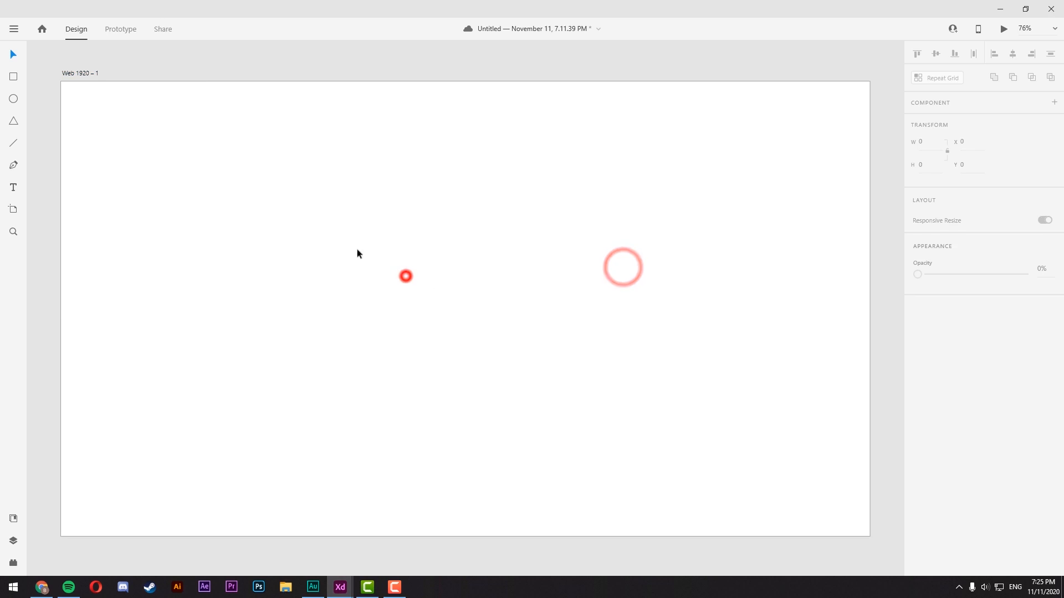
{"action": "left_click", "coordinate": [85, 75]}
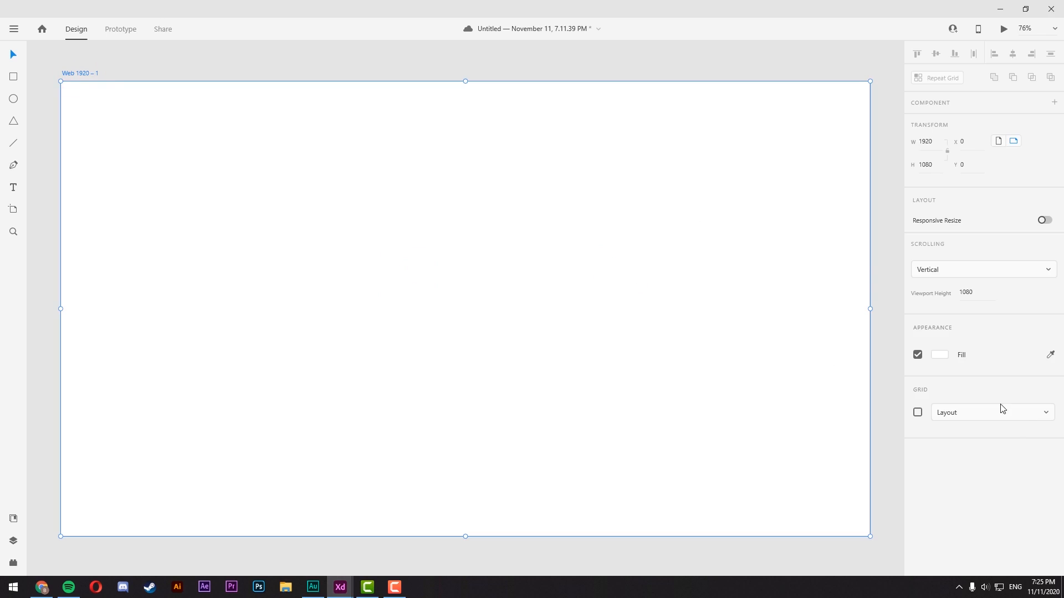
{"action": "left_click", "coordinate": [940, 354]}
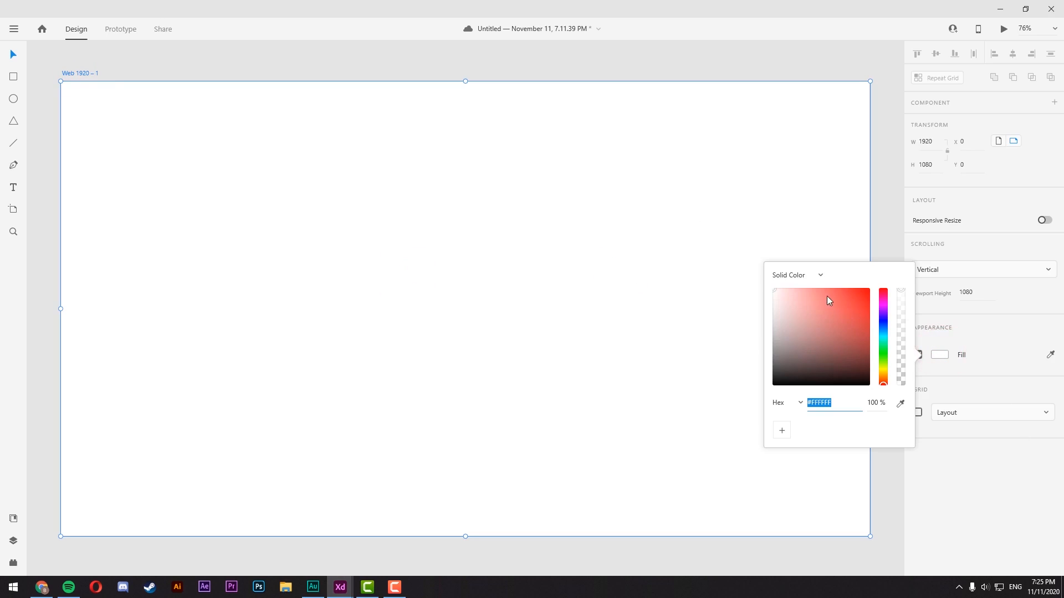
{"action": "left_click", "coordinate": [821, 276]}
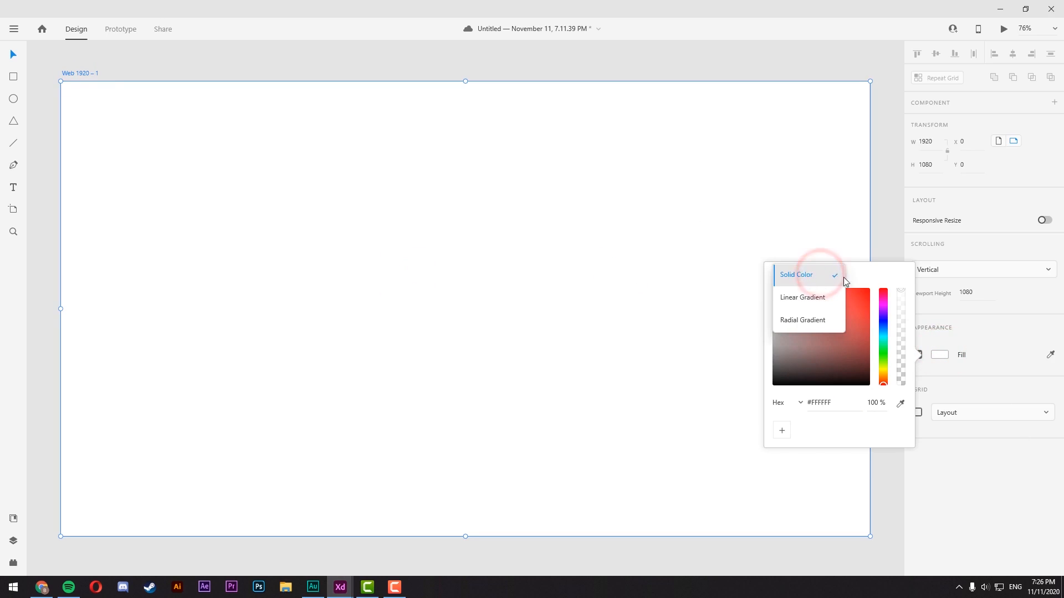
{"action": "left_click", "coordinate": [801, 303]}
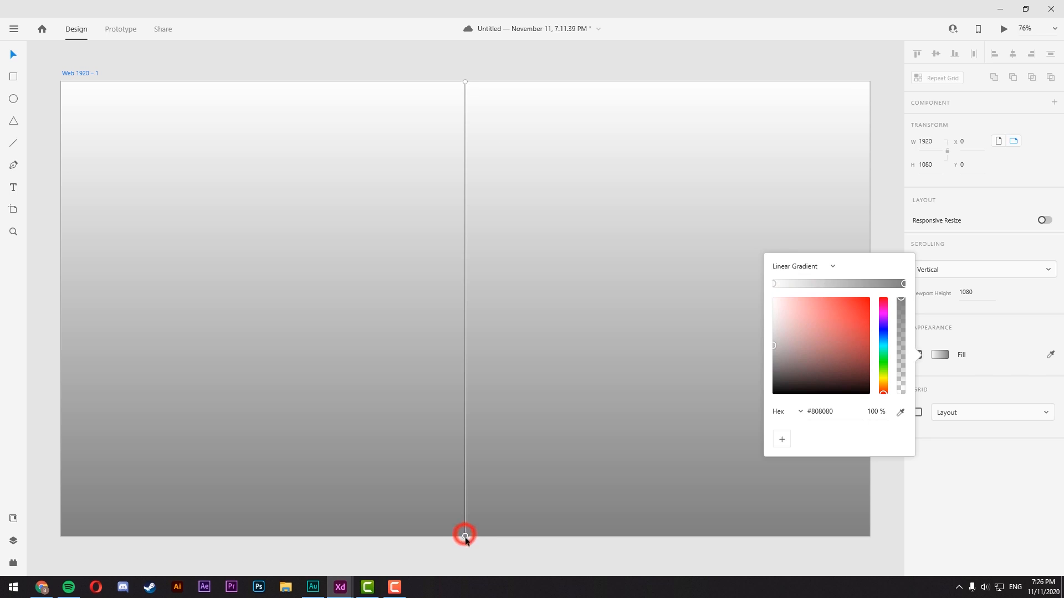
- Set the gradient's upper stop to pink #FF9898 and its lower stop to pale blue #B2C5C8
{"action": "left_click", "coordinate": [464, 82]}
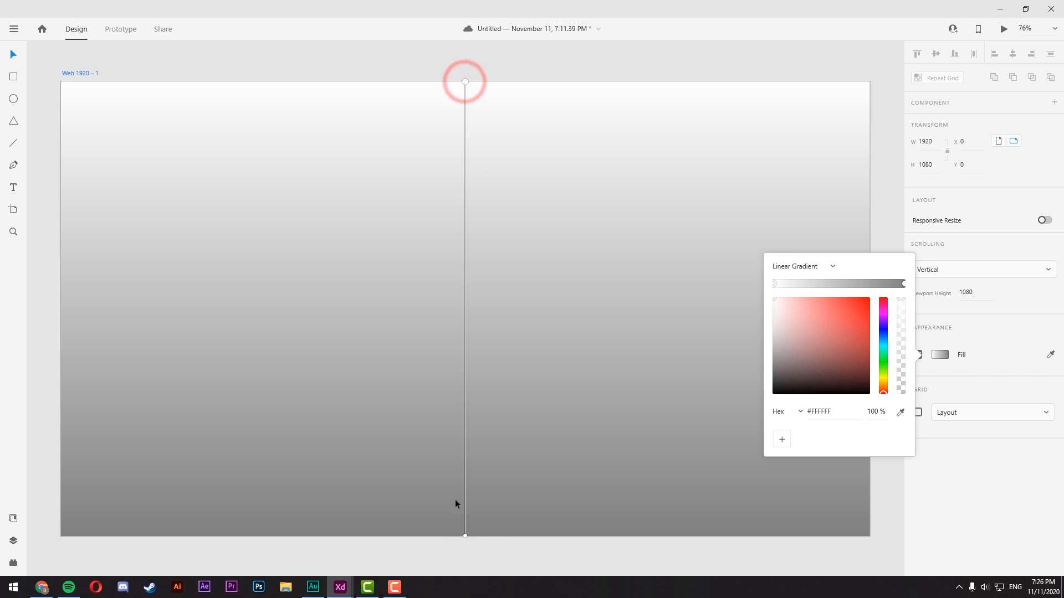
{"action": "left_click_drag", "start_coordinate": [818, 306], "coordinate": [812, 298]}
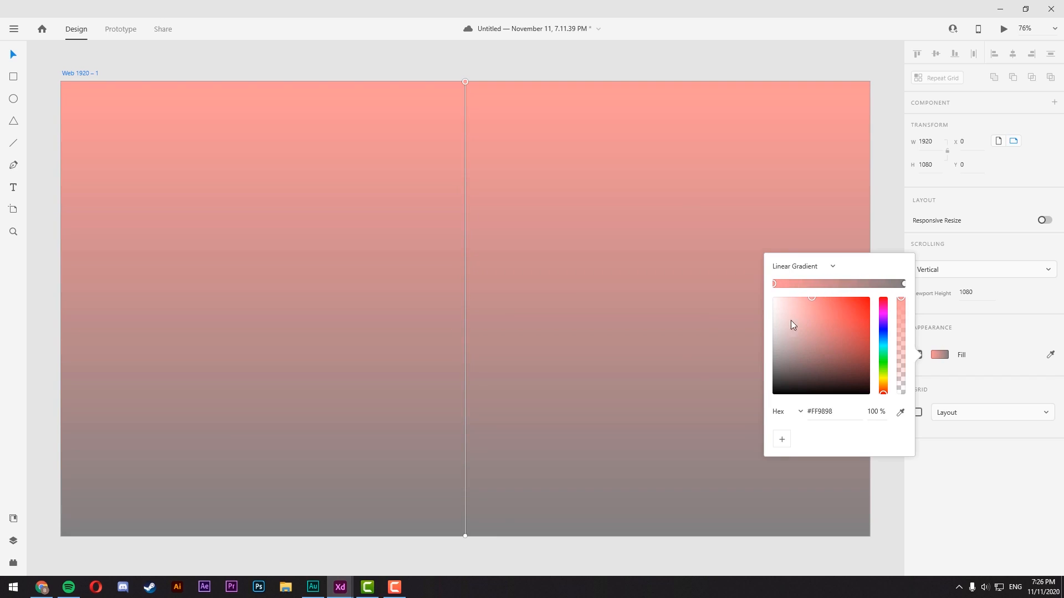
{"action": "left_click", "coordinate": [465, 536]}
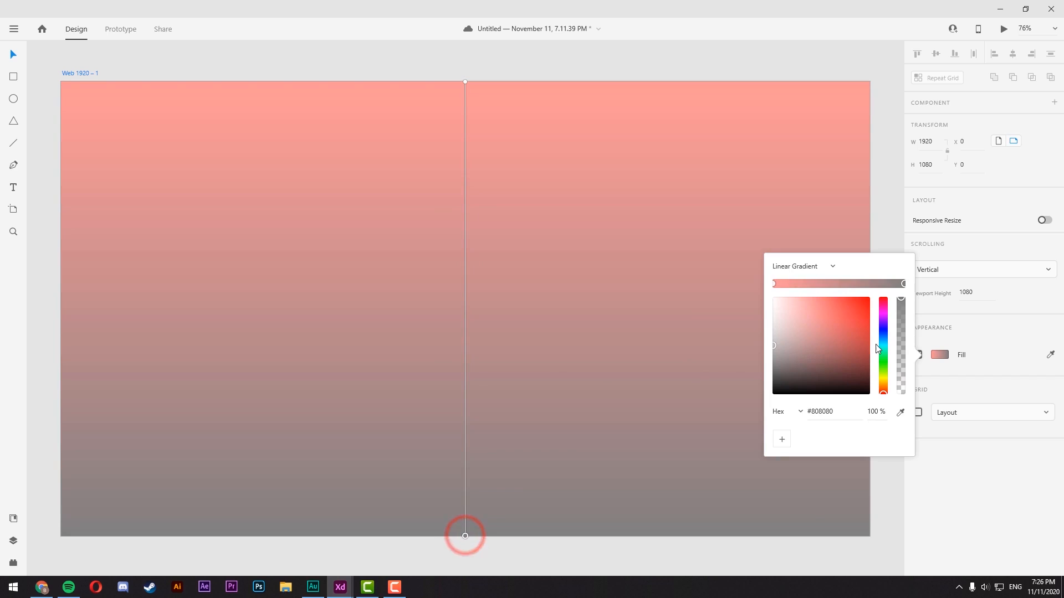
{"action": "left_click_drag", "start_coordinate": [883, 354], "coordinate": [883, 346]}
{"action": "left_click_drag", "start_coordinate": [773, 350], "coordinate": [783, 318]}
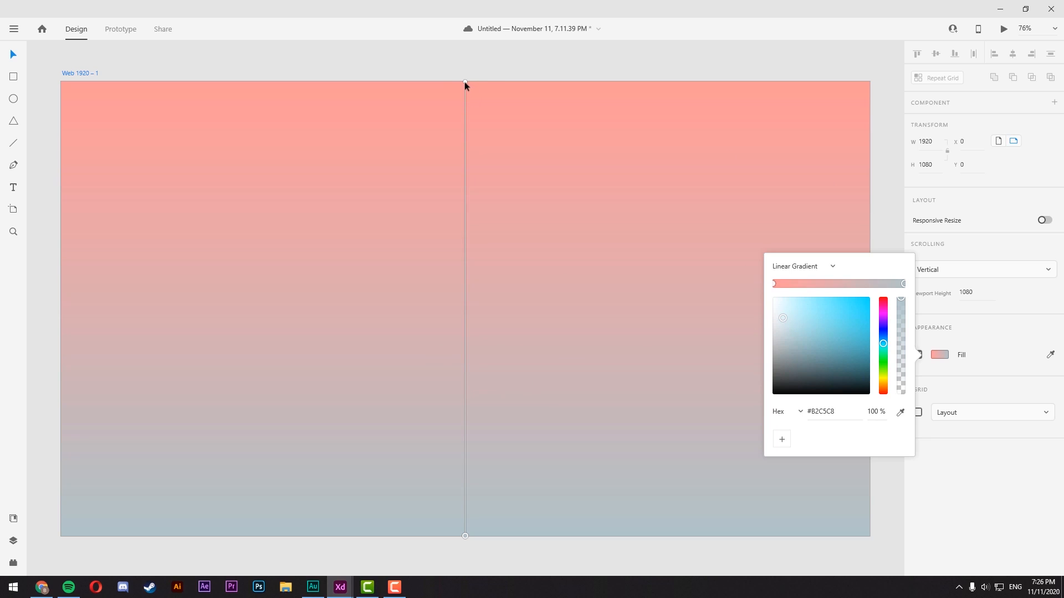
- Try running the gradient diagonally from the artboard's top-right to bottom-left corner, with an extra colour stop near the middle
{"action": "left_click_drag", "start_coordinate": [465, 81], "coordinate": [869, 81]}
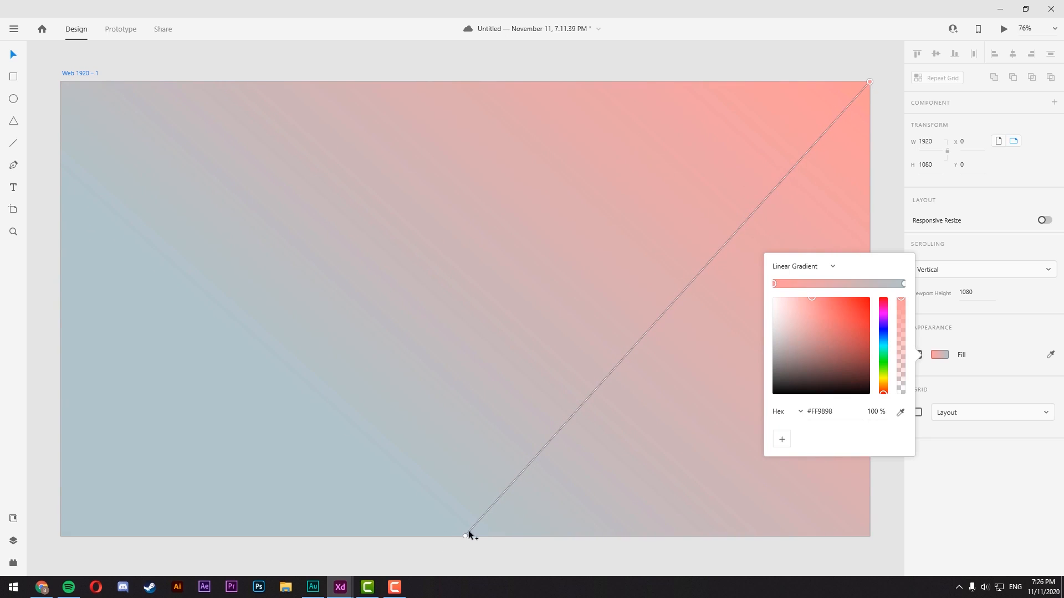
{"action": "left_click_drag", "start_coordinate": [466, 534], "coordinate": [63, 535]}
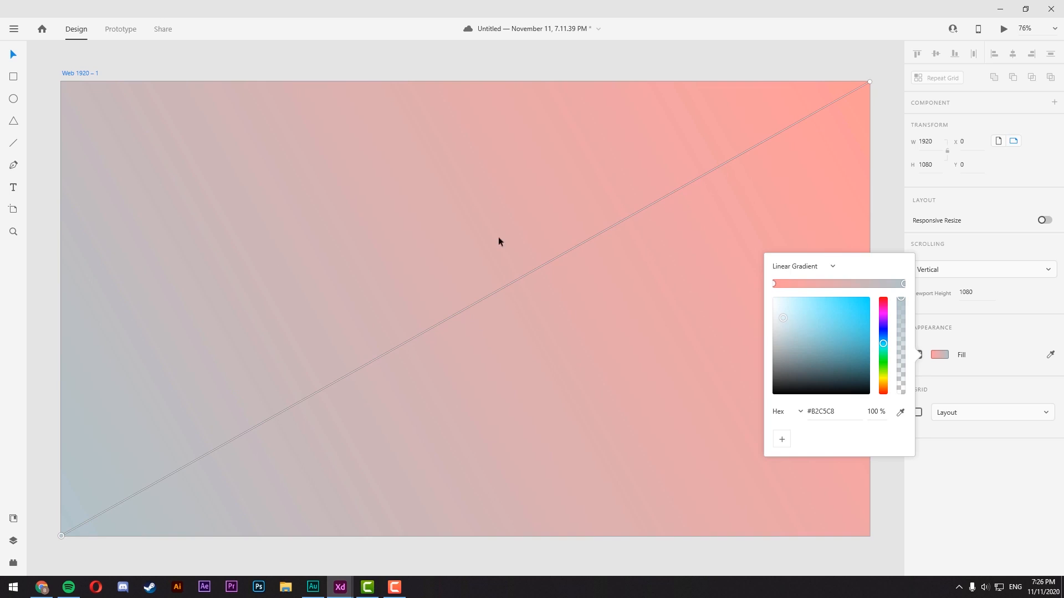
{"action": "left_click", "coordinate": [464, 312]}
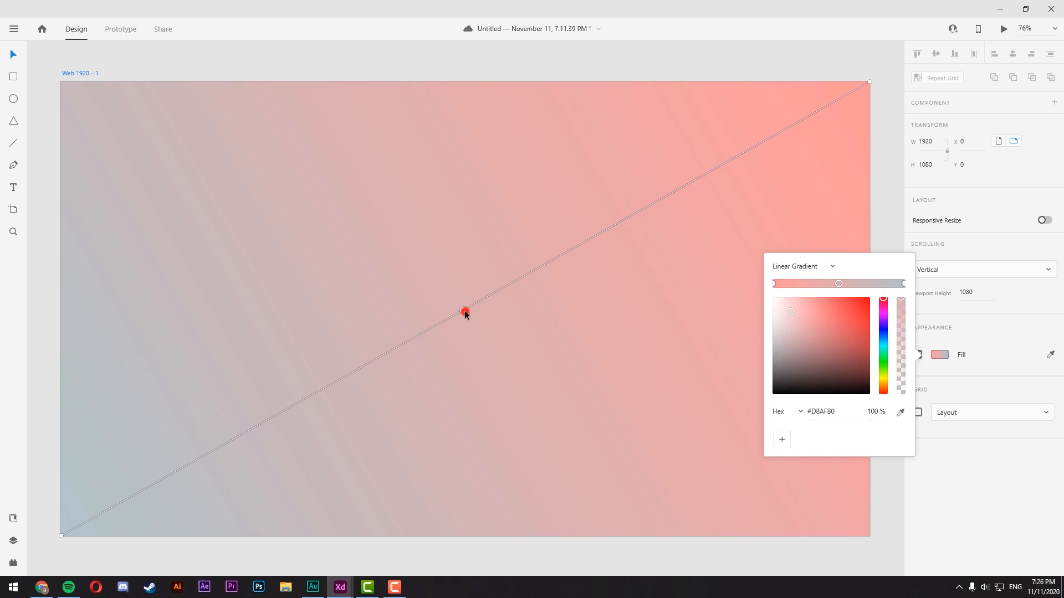
{"action": "mouse_move", "coordinate": [450, 318]}
{"action": "left_mouse_down"}
{"action": "mouse_move", "coordinate": [427, 333]}
{"action": "mouse_move", "coordinate": [475, 304]}
{"action": "left_mouse_up"}
- Try recolouring the middle gradient stop to pale yellow-green #CBCEC3 and shifting it slightly along the line
{"action": "left_click", "coordinate": [885, 352]}
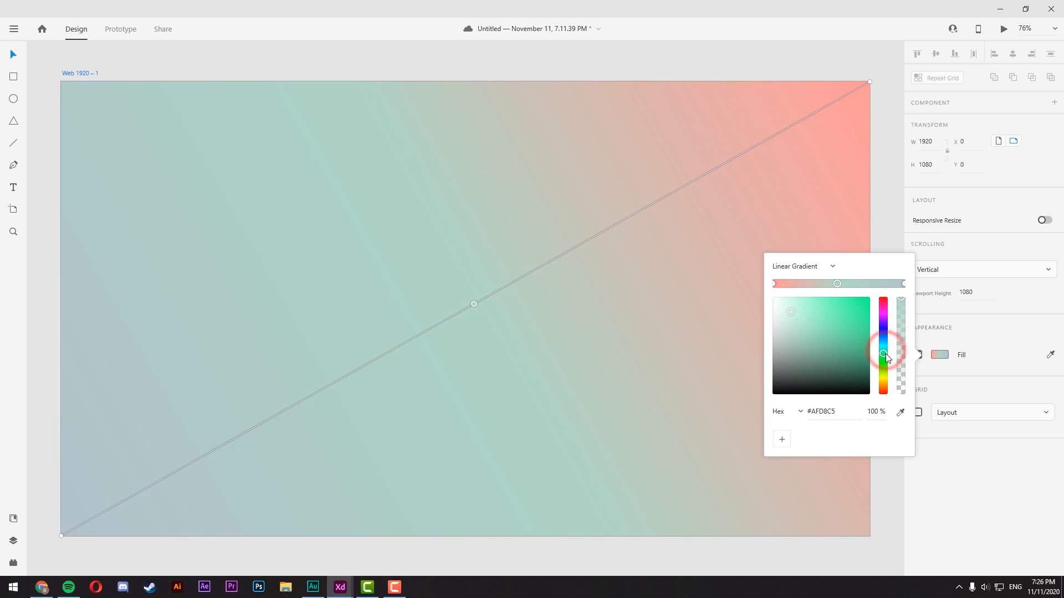
{"action": "left_click_drag", "start_coordinate": [790, 315], "coordinate": [779, 315]}
{"action": "mouse_move", "coordinate": [837, 286]}
{"action": "left_mouse_down"}
{"action": "mouse_move", "coordinate": [819, 288]}
{"action": "mouse_move", "coordinate": [840, 291]}
{"action": "left_mouse_up"}
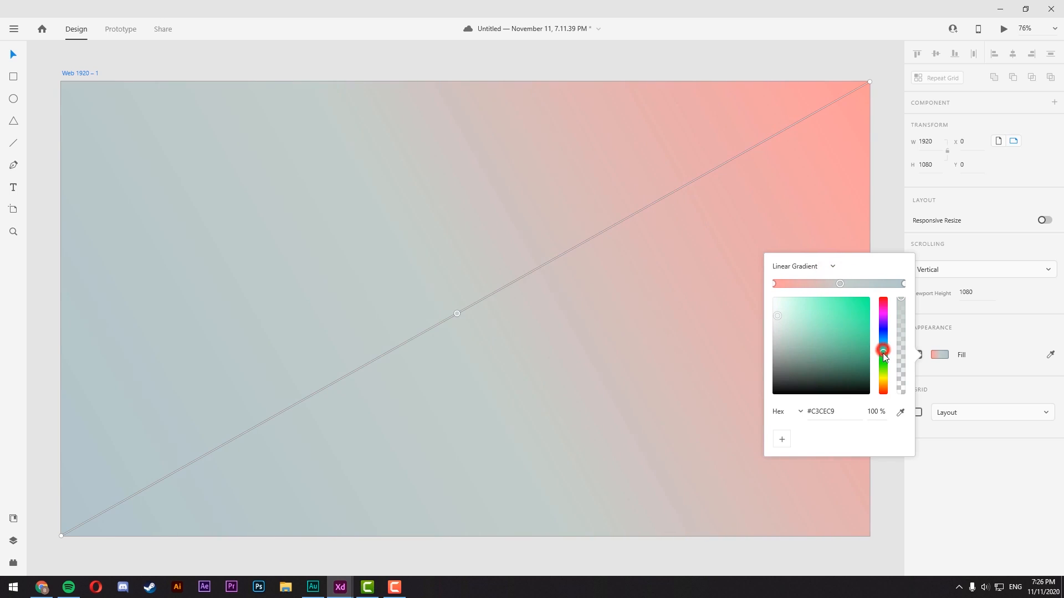
{"action": "left_click_drag", "start_coordinate": [883, 353], "coordinate": [883, 377]}
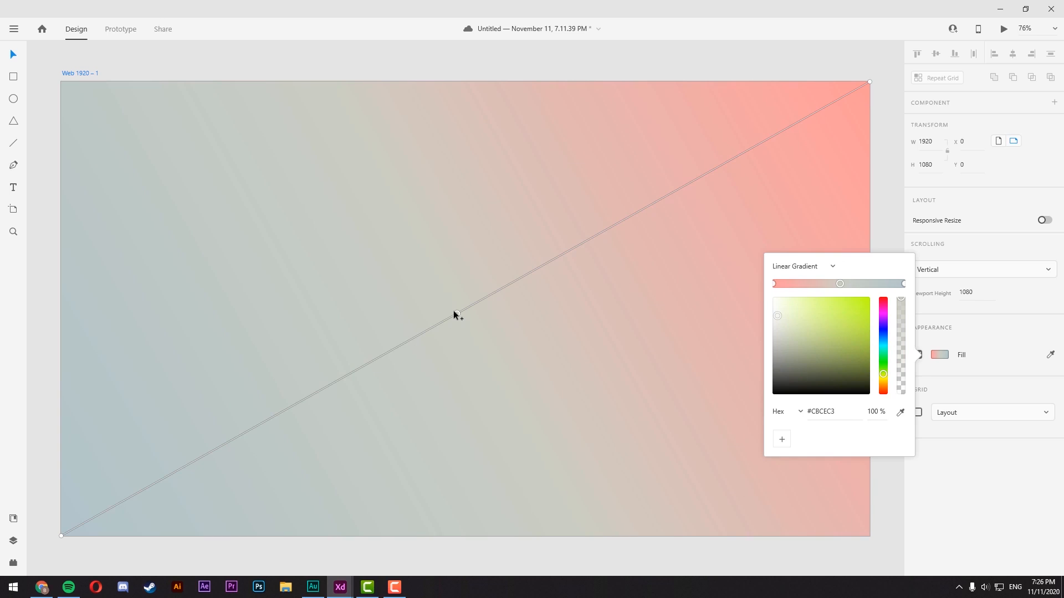
- Try adding one more colour stop on each side of the middle stop and shifting the one nearer the pink end
{"action": "left_click", "coordinate": [273, 417]}
{"action": "left_click", "coordinate": [647, 206]}
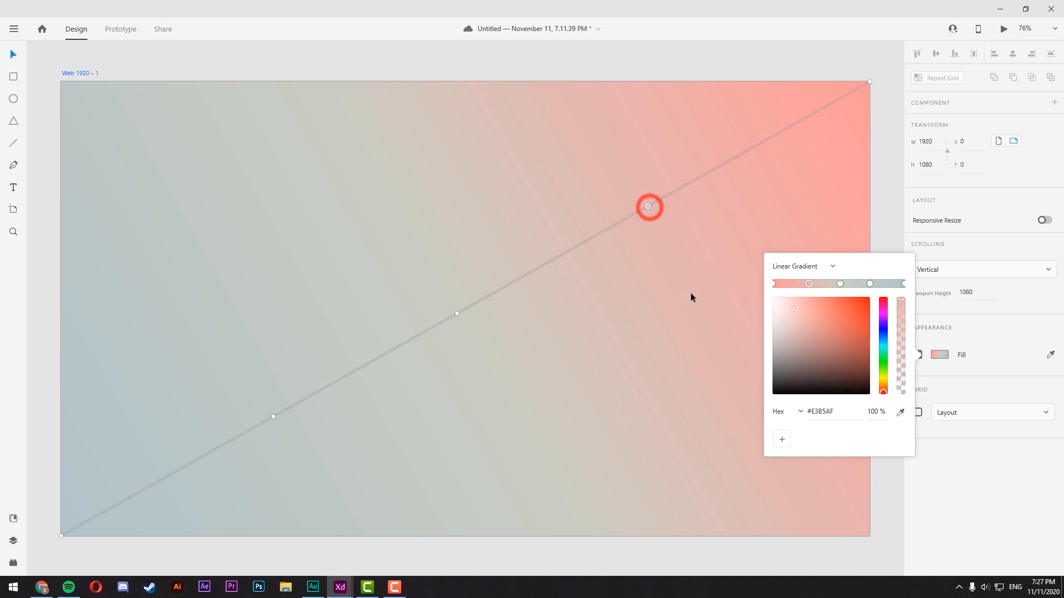
{"action": "left_click_drag", "start_coordinate": [811, 284], "coordinate": [798, 288]}
- Undo the added colour stops and the diagonal direction, back to the vertical two-colour gradient
{"action": "key", "text": "ctrl+z"}
{"action": "key", "text": "ctrl+z"}
{"action": "key", "text": "ctrl+z"}
{"action": "key", "text": "ctrl+z"}
{"action": "key", "text": "ctrl+z"}
{"action": "key", "text": "ctrl+z"}
{"action": "key", "text": "ctrl+z"}
{"action": "key", "text": "ctrl+z"}
{"action": "key", "text": "ctrl+z"}
{"action": "key", "text": "ctrl+z"}
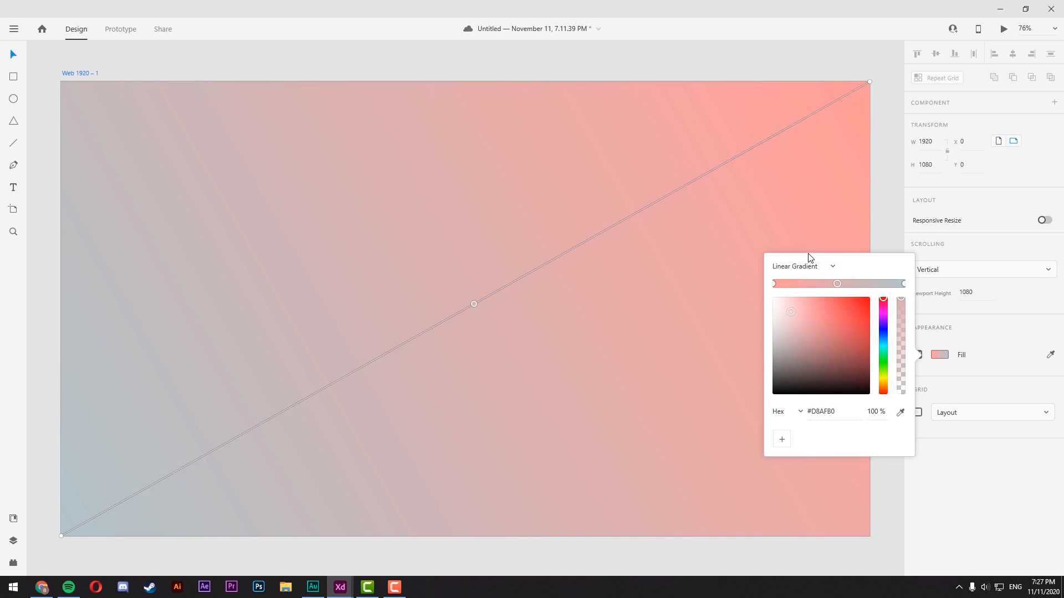
{"action": "key", "text": "ctrl+z"}
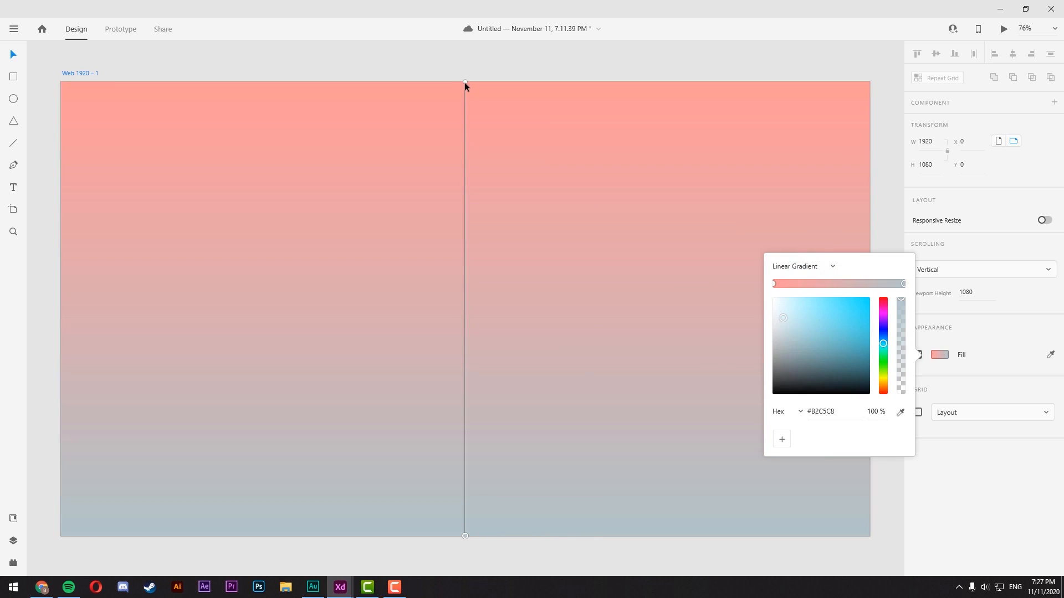
- Try moving the pink stop down to the artboard's middle and back, and adding a middle stop with changed opacity
{"action": "left_click_drag", "start_coordinate": [464, 82], "coordinate": [467, 264]}
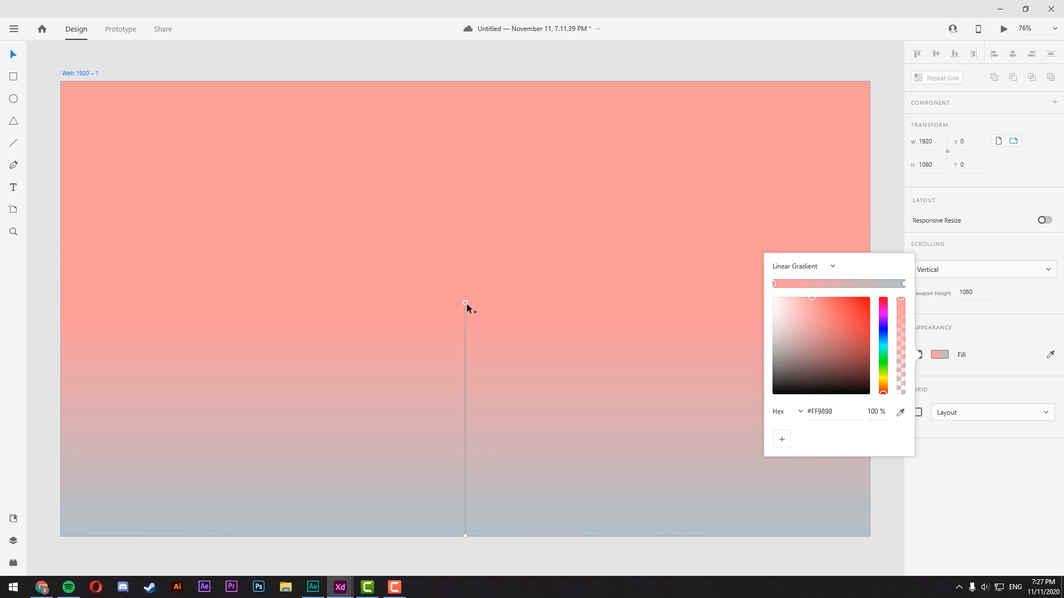
{"action": "left_click_drag", "start_coordinate": [466, 304], "coordinate": [466, 81]}
{"action": "left_click_drag", "start_coordinate": [464, 303], "coordinate": [400, 285]}
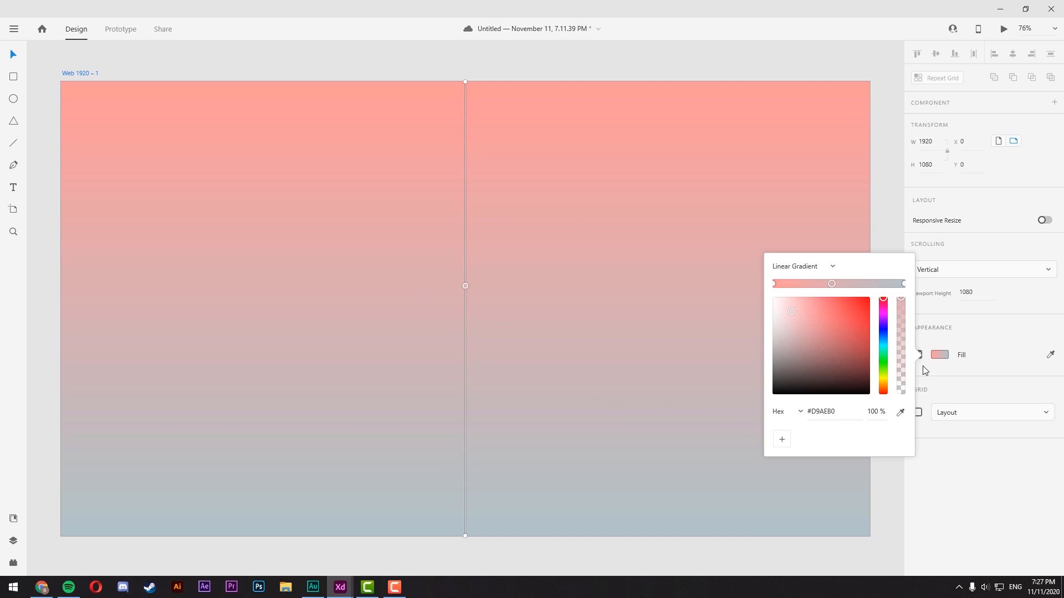
{"action": "left_click_drag", "start_coordinate": [905, 304], "coordinate": [901, 328]}
{"action": "left_click", "coordinate": [903, 283]}
- Change the artboard's fill to Radial Gradient and swing its outer handle to the opposite side, just inside the artboard's left edge
{"action": "left_click", "coordinate": [795, 266]}
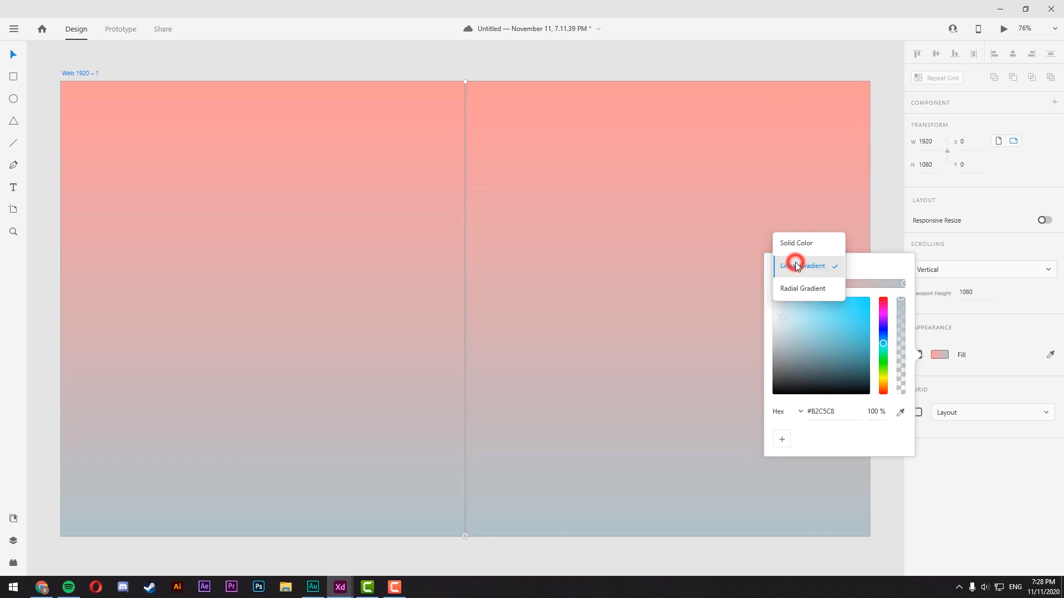
{"action": "left_click", "coordinate": [809, 288]}
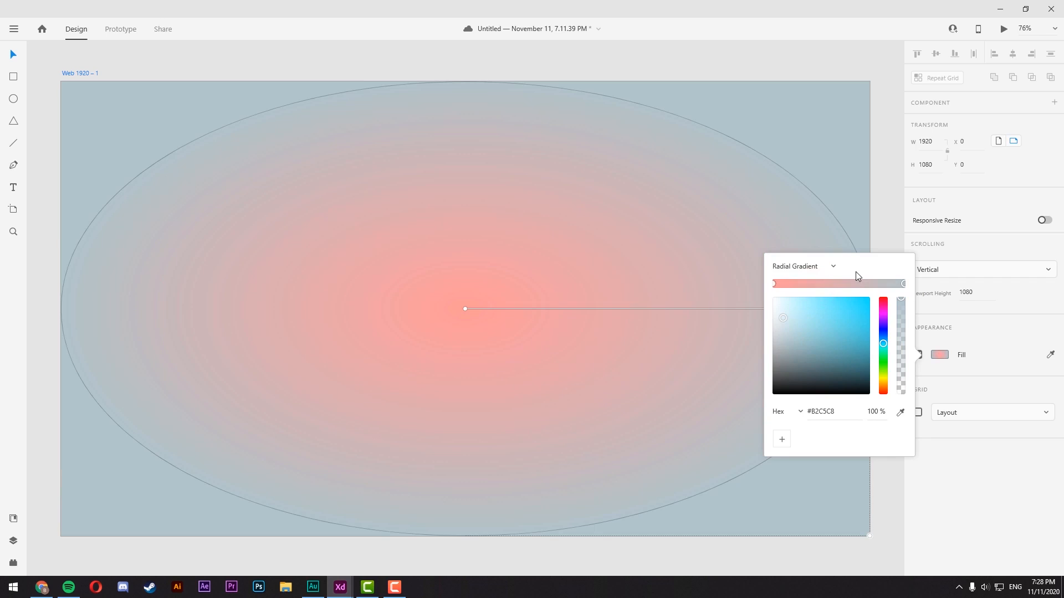
{"action": "left_click", "coordinate": [464, 308]}
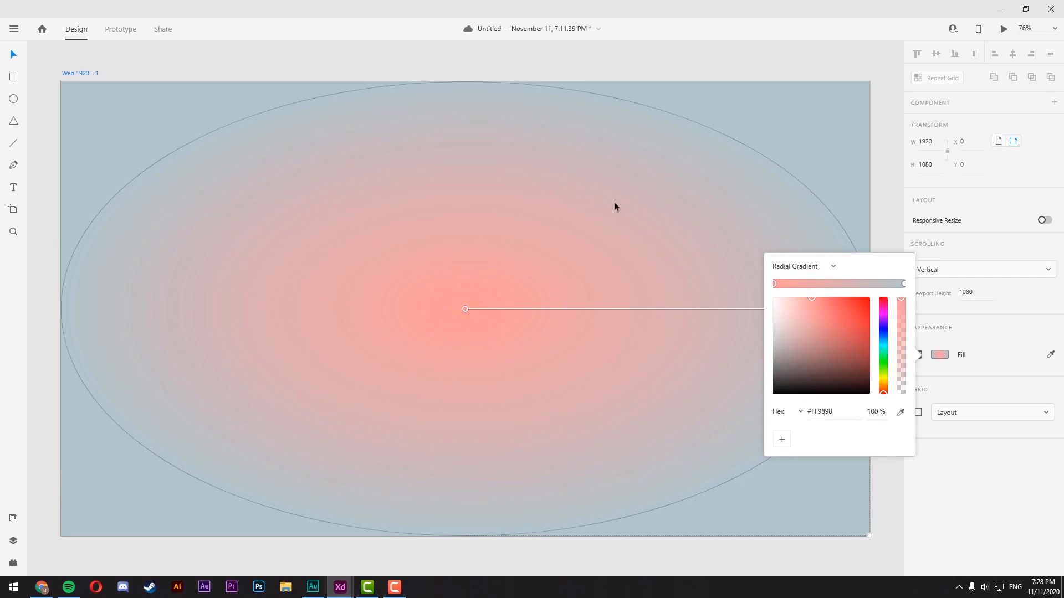
{"action": "scroll", "coordinate": [568, 245], "scroll_direction": "down", "scroll_amount": 4}
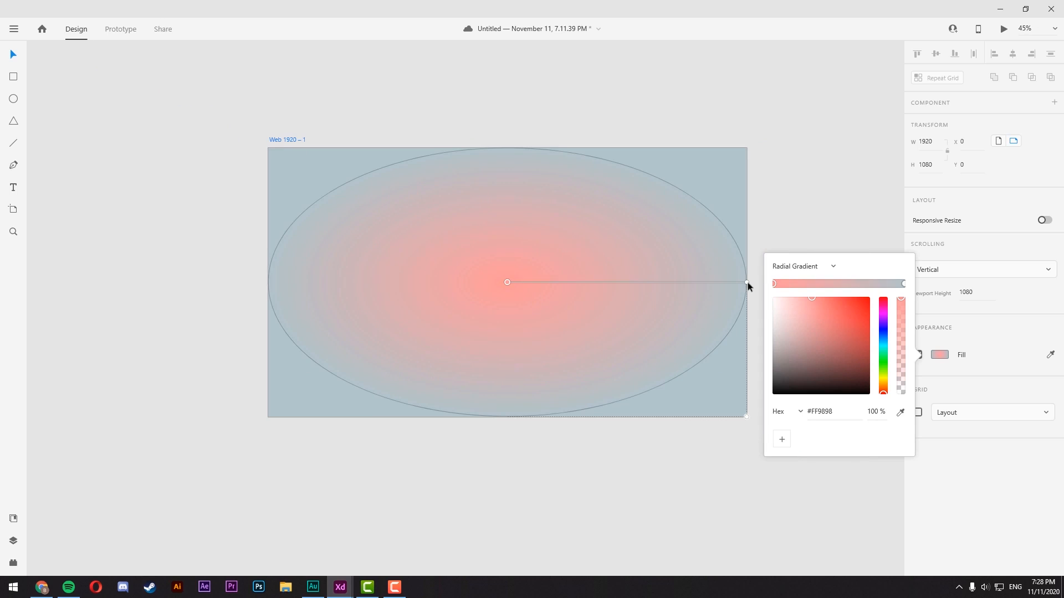
{"action": "left_click_drag", "start_coordinate": [746, 283], "coordinate": [299, 284]}
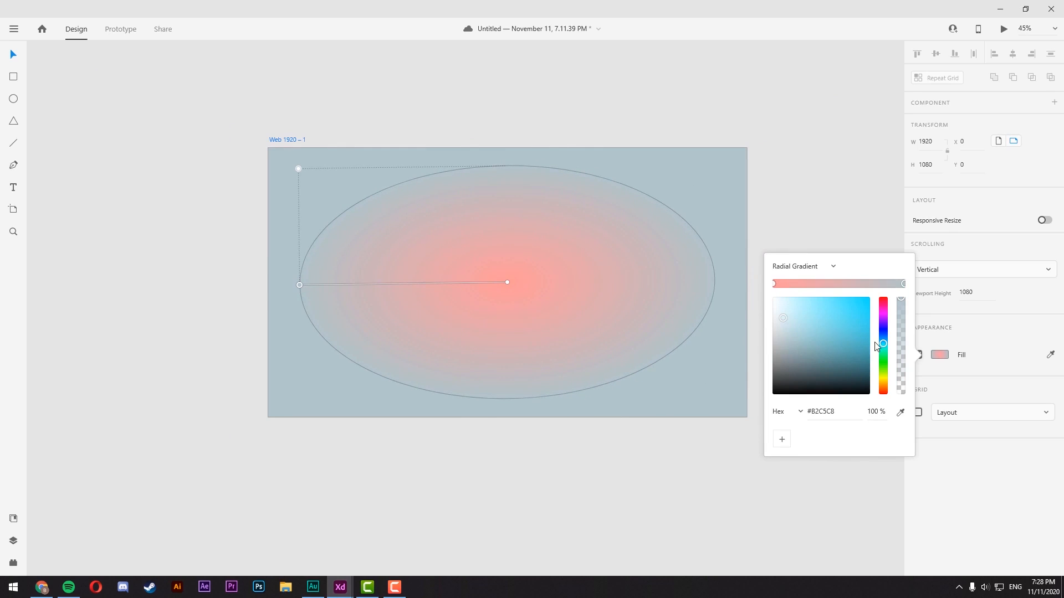
- Recolour the outer stop of the artboard's radial gradient to a very pale blue
{"action": "left_click", "coordinate": [903, 284]}
{"action": "left_click_drag", "start_coordinate": [880, 340], "coordinate": [881, 338]}
{"action": "left_click_drag", "start_coordinate": [780, 317], "coordinate": [781, 305]}
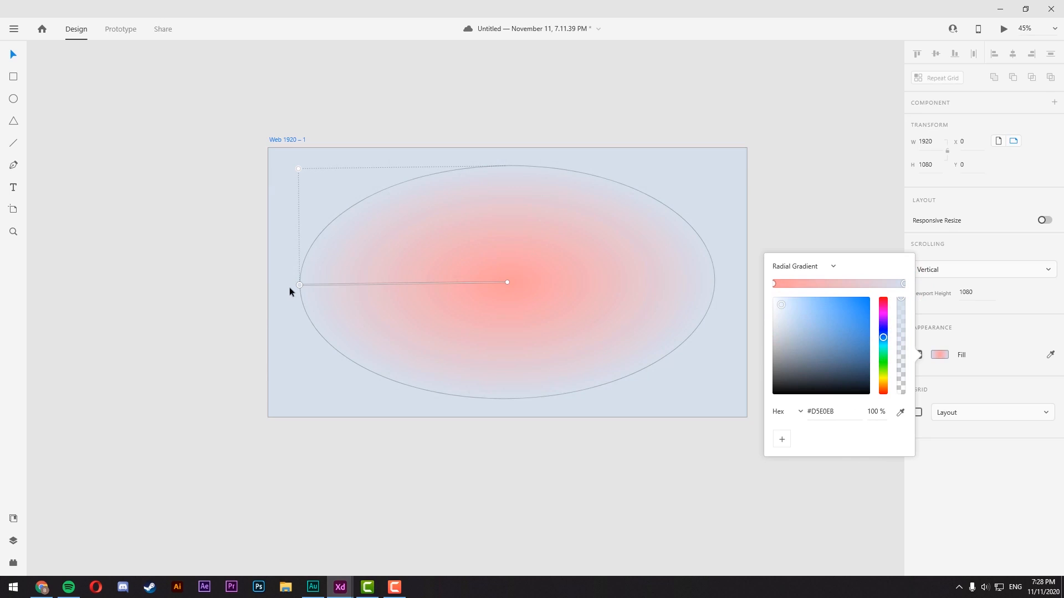
- Try narrowing the radial gradient's ellipse, changing its height, and swinging its outer handle to just inside the artboard's right edge
{"action": "left_click_drag", "start_coordinate": [299, 286], "coordinate": [344, 283]}
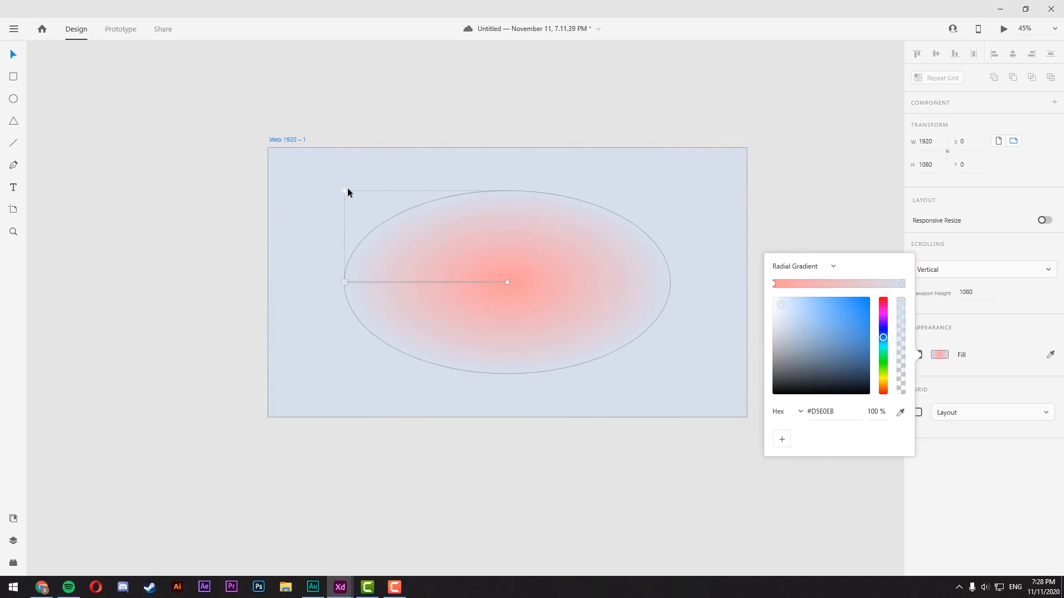
{"action": "mouse_move", "coordinate": [344, 190]}
{"action": "left_mouse_down"}
{"action": "mouse_move", "coordinate": [276, 178]}
{"action": "mouse_move", "coordinate": [311, 168]}
{"action": "mouse_move", "coordinate": [335, 114]}
{"action": "mouse_move", "coordinate": [321, 197]}
{"action": "mouse_move", "coordinate": [340, 161]}
{"action": "mouse_move", "coordinate": [318, 237]}
{"action": "mouse_move", "coordinate": [297, 239]}
{"action": "mouse_move", "coordinate": [340, 171]}
{"action": "left_mouse_up"}
{"action": "left_click_drag", "start_coordinate": [339, 282], "coordinate": [734, 284]}
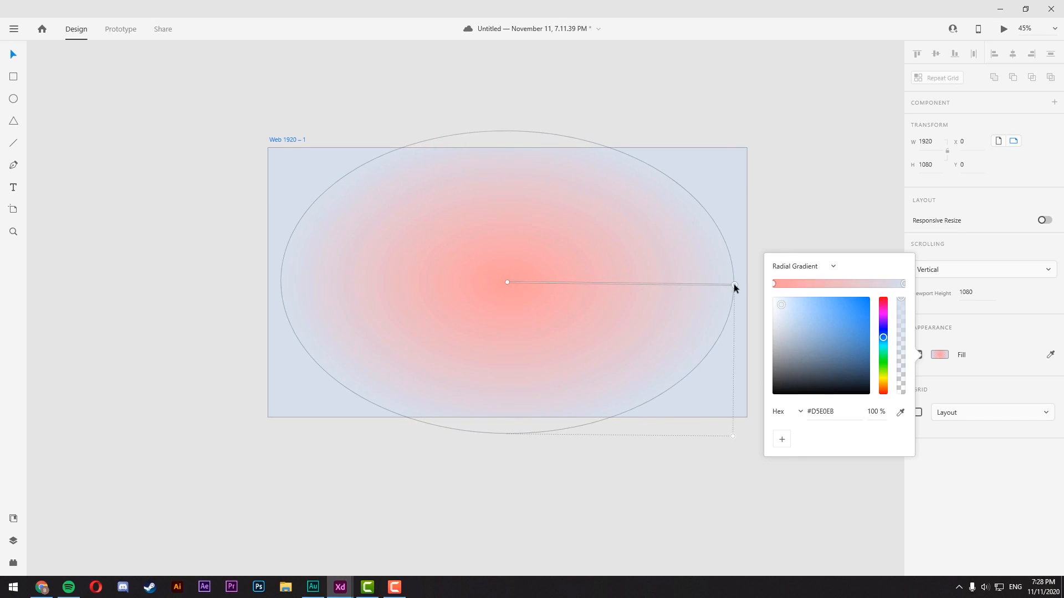
- Try adding a colour stop about halfway along the radial gradient, recolouring it light purple and shifting it slightly outward
{"action": "mouse_move", "coordinate": [630, 283]}
{"action": "left_mouse_down"}
{"action": "mouse_move", "coordinate": [649, 285]}
{"action": "mouse_move", "coordinate": [613, 289]}
{"action": "mouse_move", "coordinate": [720, 284]}
{"action": "mouse_move", "coordinate": [622, 287]}
{"action": "left_mouse_up"}
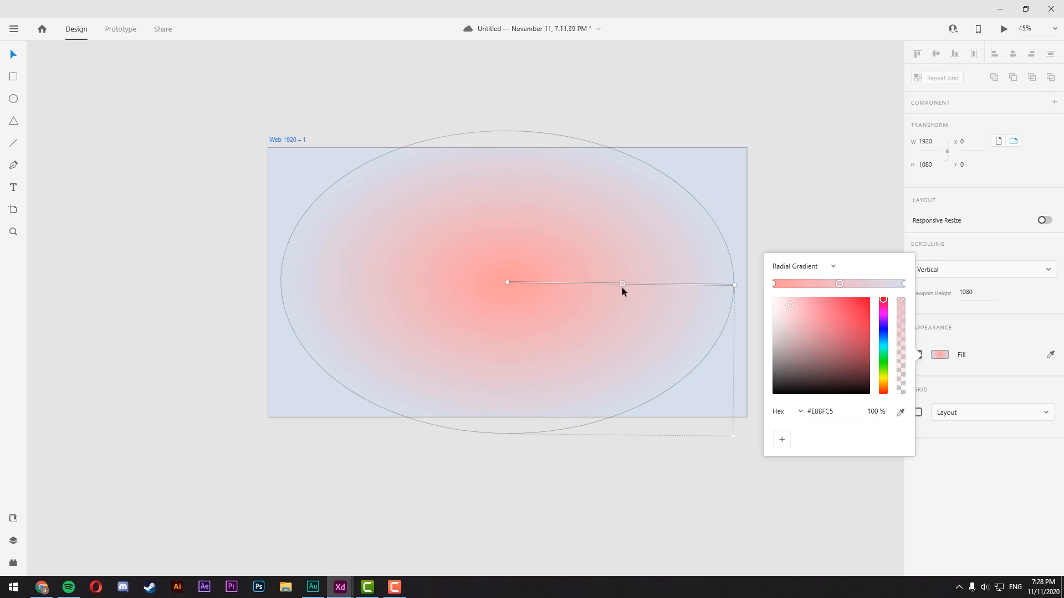
{"action": "left_click", "coordinate": [882, 346]}
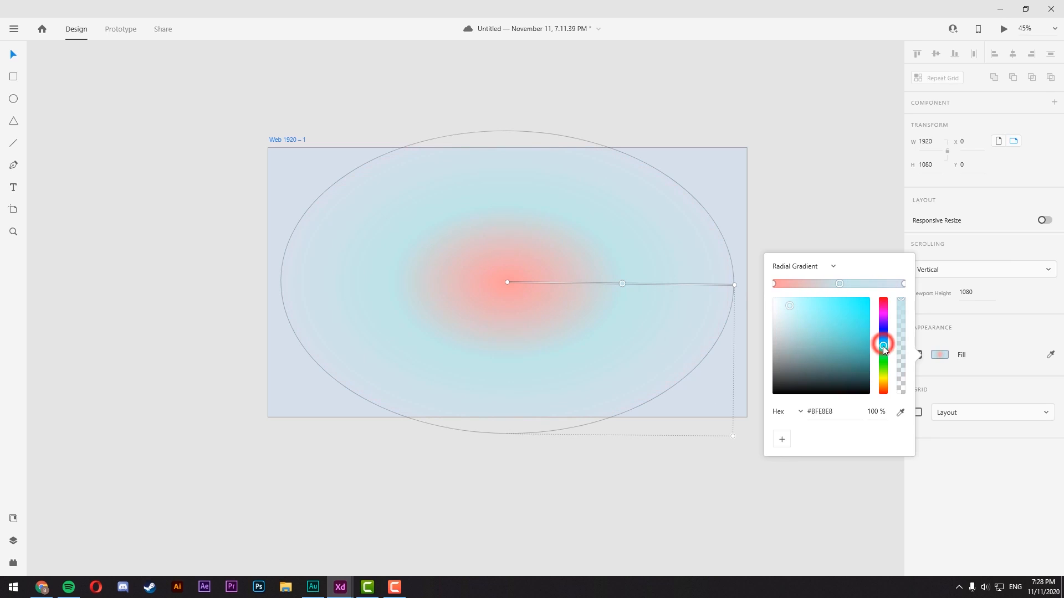
{"action": "left_click_drag", "start_coordinate": [882, 347], "coordinate": [883, 316]}
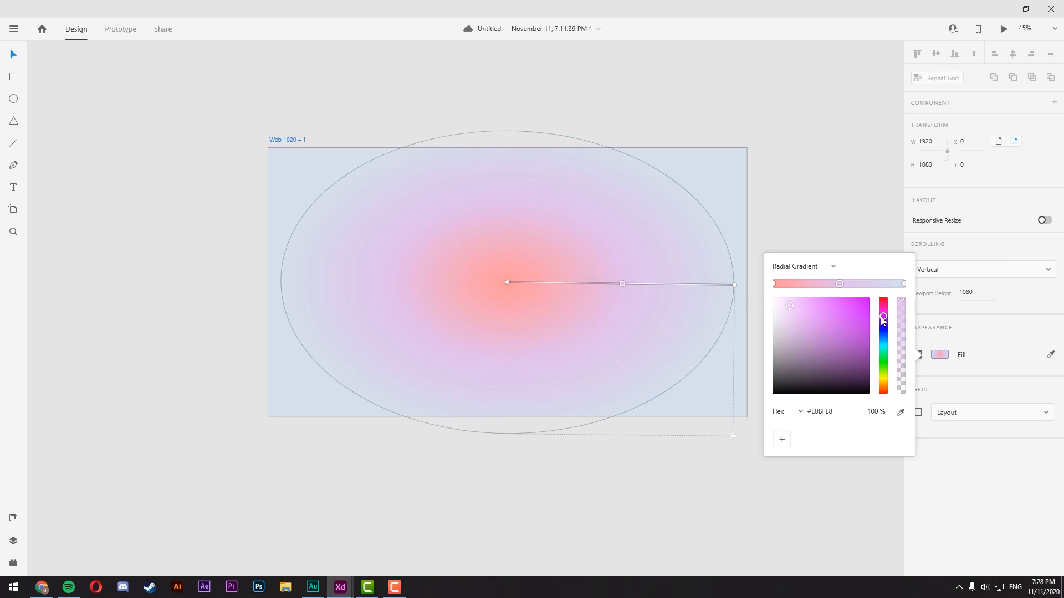
{"action": "left_click_drag", "start_coordinate": [621, 287], "coordinate": [630, 292]}
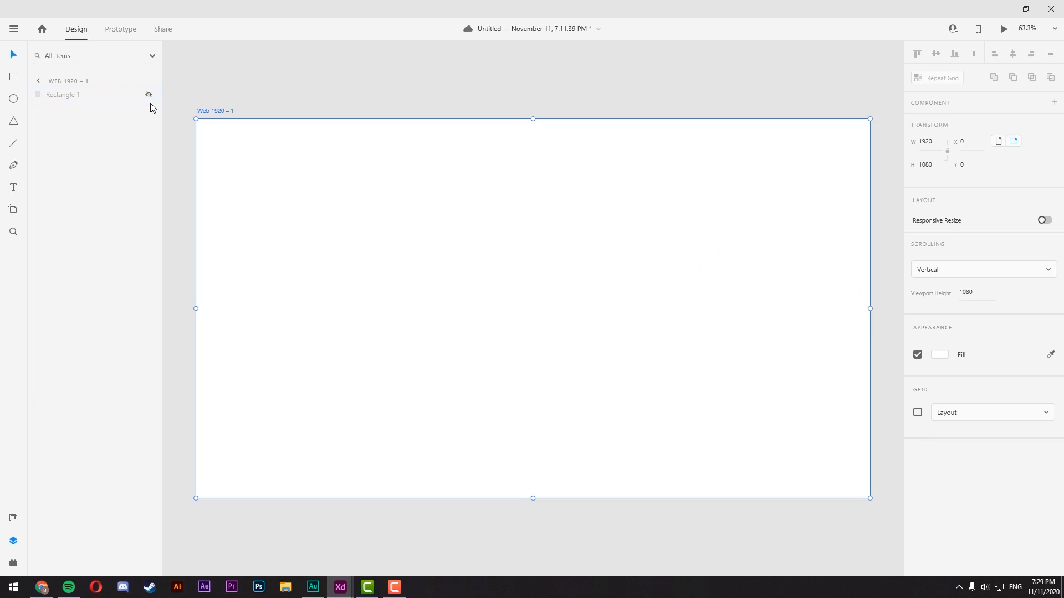
- Unhide Rectangle 1 inside the Web 1920 – 1 artboard and close the layer list
{"action": "left_click", "coordinate": [38, 81]}
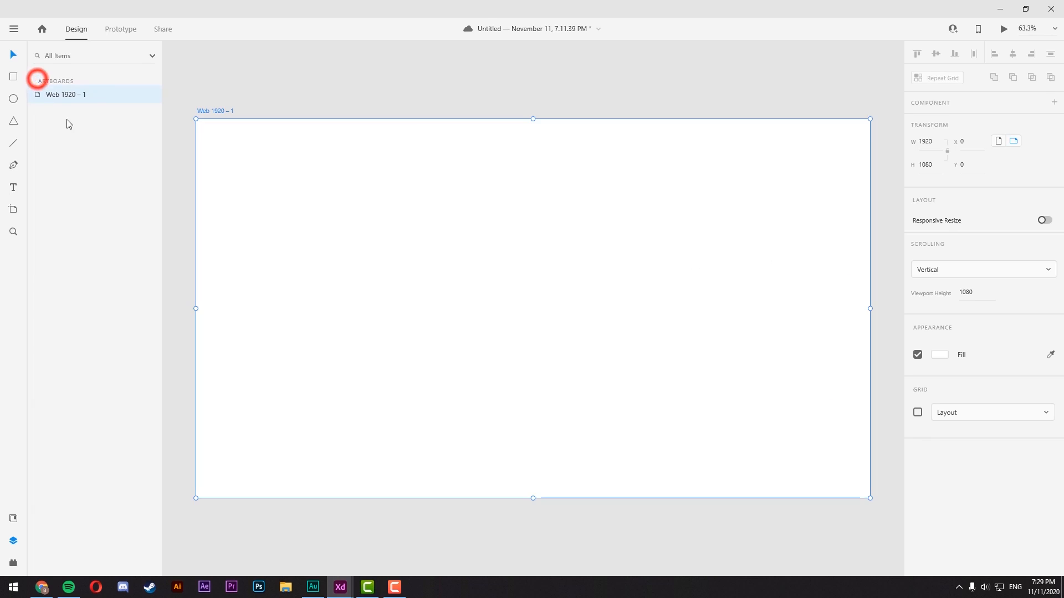
{"action": "double_click", "coordinate": [110, 95]}
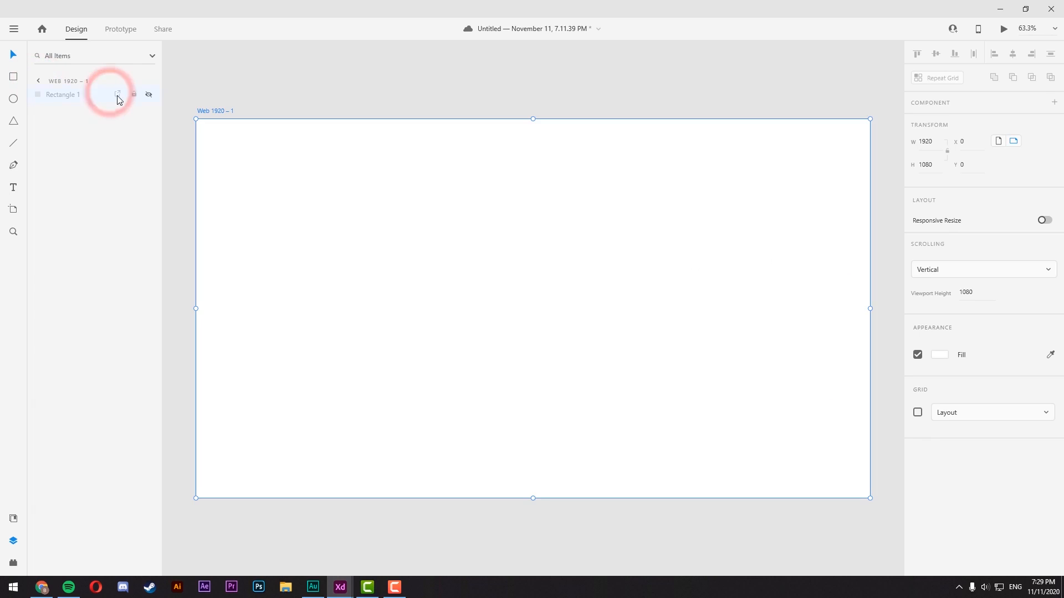
{"action": "left_click", "coordinate": [149, 94]}
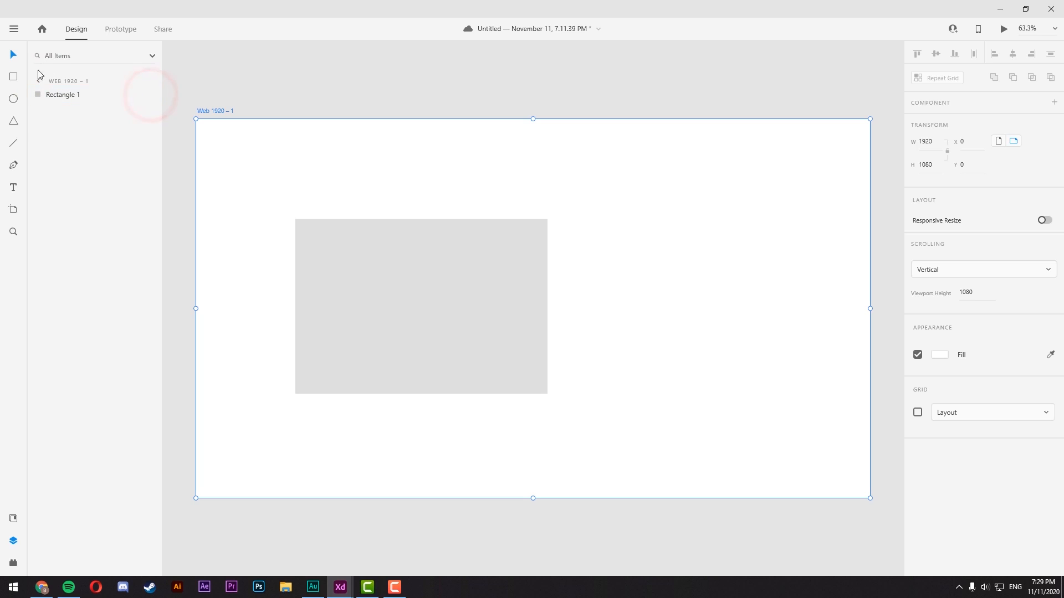
{"action": "key", "text": "ctrl+y"}
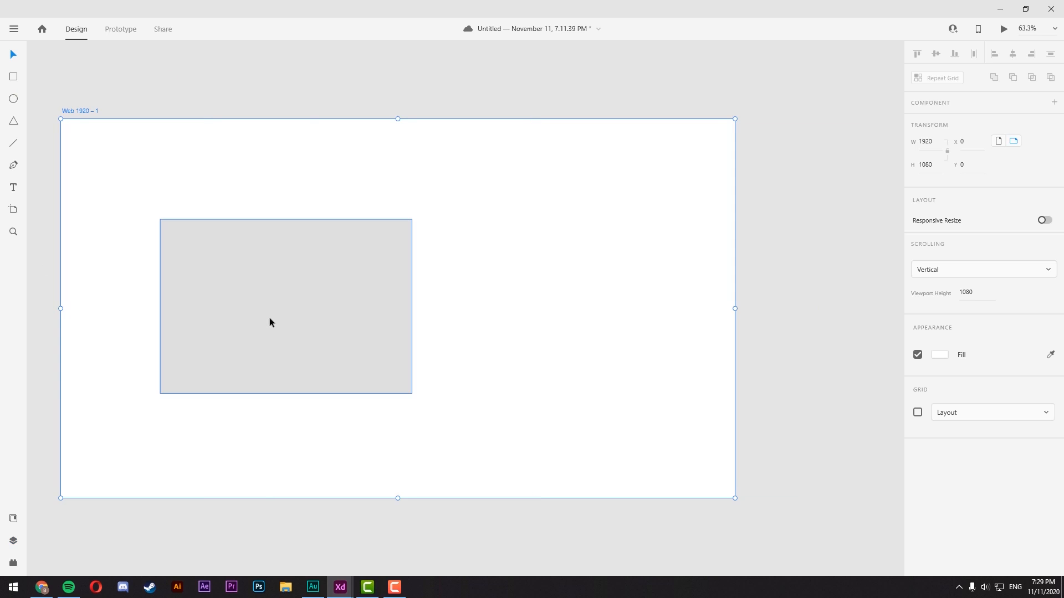
- Centre the grey rectangle on the artboard and reduce its height symmetrically to about 173
{"action": "left_click", "coordinate": [269, 319]}
{"action": "left_click_drag", "start_coordinate": [284, 346], "coordinate": [396, 349]}
{"action": "left_click", "coordinate": [412, 262]}
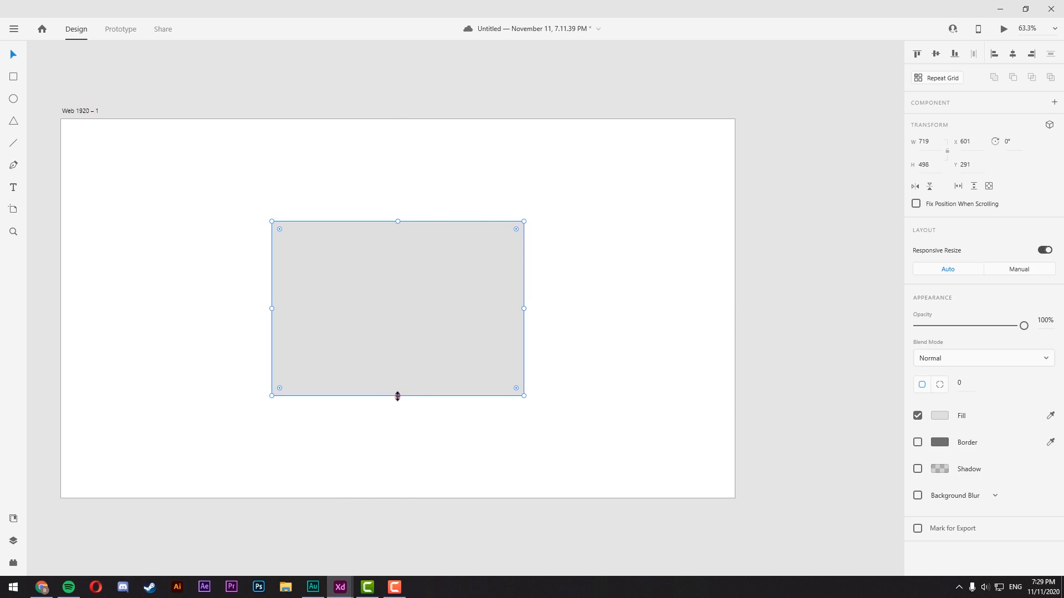
{"action": "left_click_drag", "start_coordinate": [397, 395], "coordinate": [394, 352]}
{"action": "scroll", "coordinate": [391, 334], "scroll_direction": "up", "scroll_amount": 2}
- Change the rectangle's fill to Linear Gradient and run it diagonally from the lower-left corner to the upper-right corner
{"action": "left_click", "coordinate": [942, 416]}
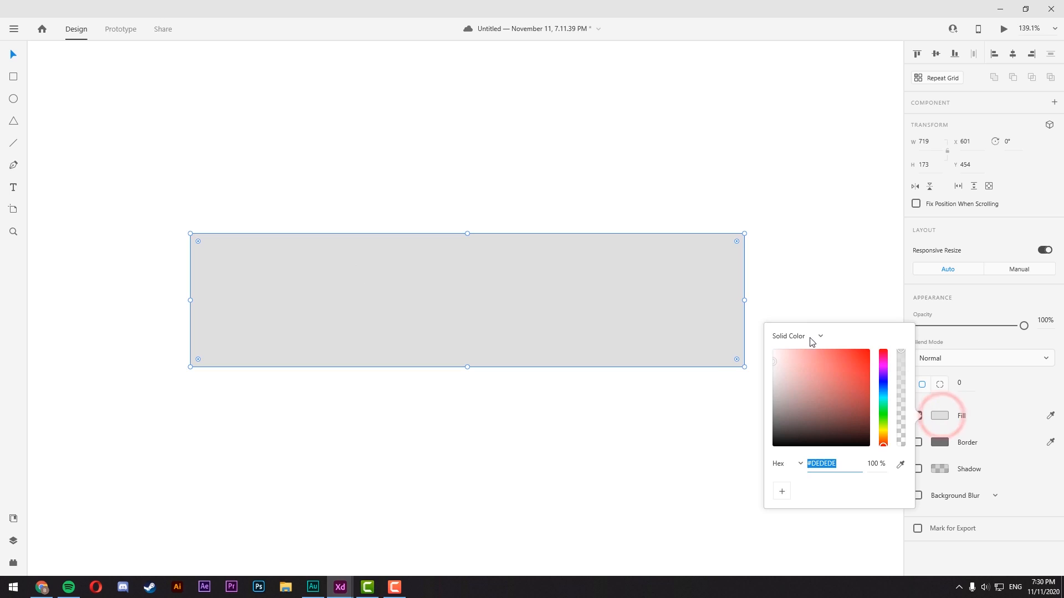
{"action": "left_click", "coordinate": [811, 336]}
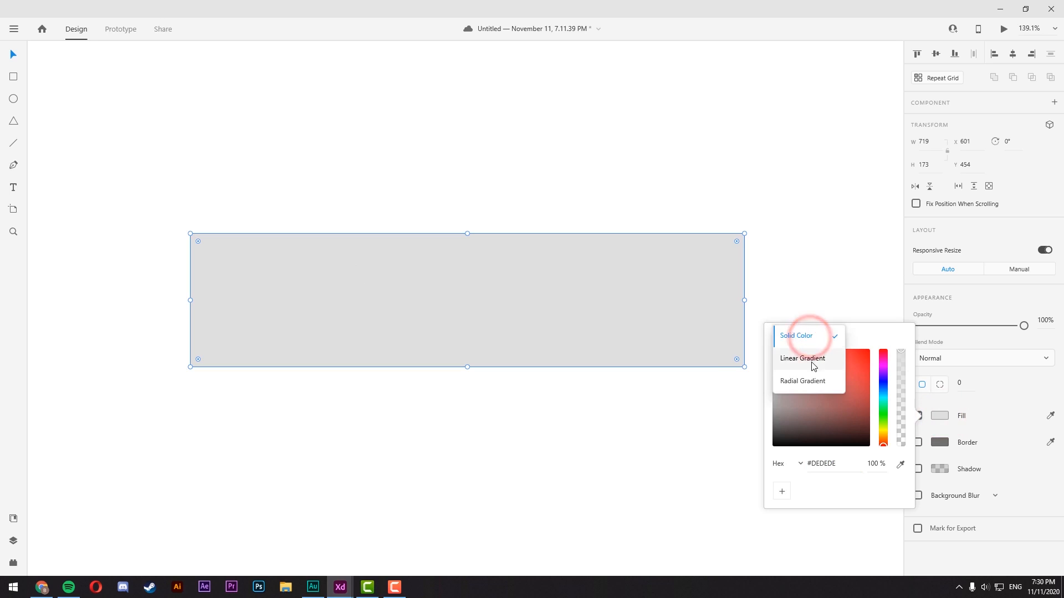
{"action": "left_click", "coordinate": [812, 360]}
{"action": "left_click_drag", "start_coordinate": [467, 233], "coordinate": [743, 235]}
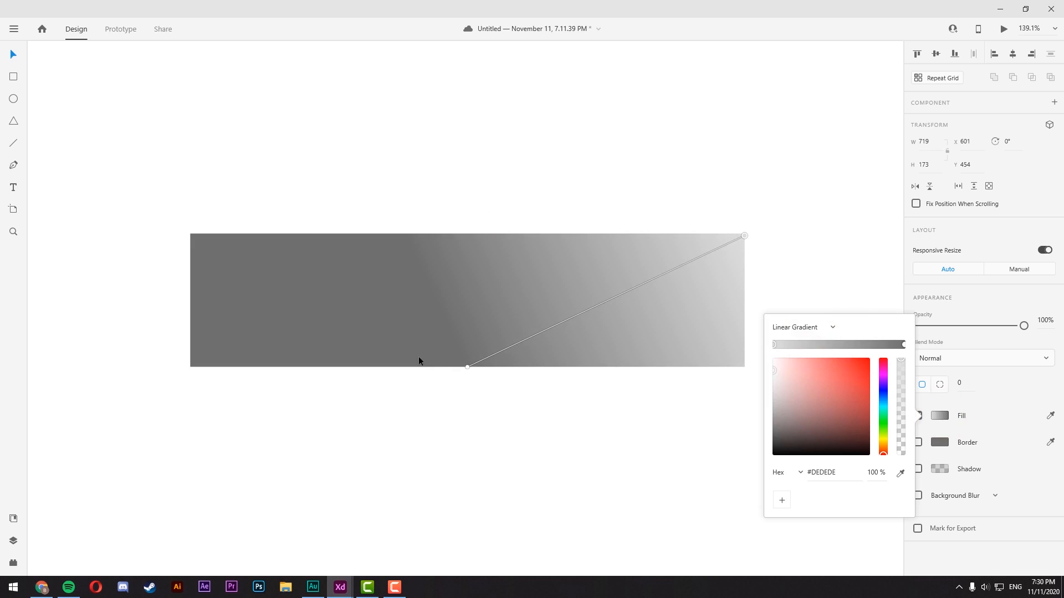
{"action": "left_click_drag", "start_coordinate": [466, 368], "coordinate": [191, 365]}
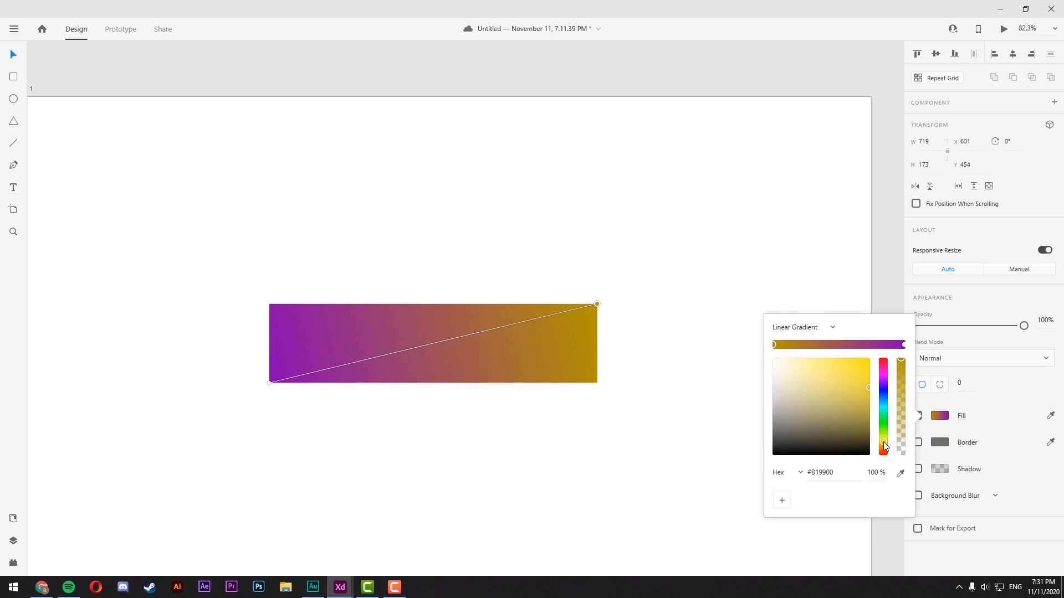
- Colour the gradient's upper-right stop light golden yellow and its lower-left stop dark orange
{"action": "left_click", "coordinate": [884, 441]}
{"action": "left_click_drag", "start_coordinate": [880, 445], "coordinate": [882, 447]}
{"action": "left_click_drag", "start_coordinate": [830, 410], "coordinate": [834, 369]}
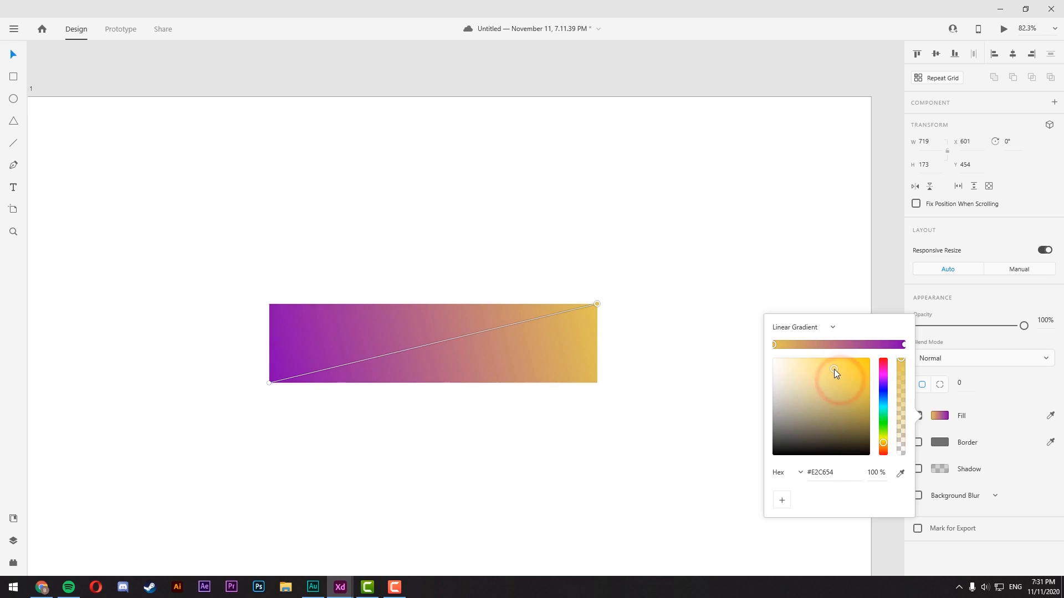
{"action": "left_click", "coordinate": [269, 383]}
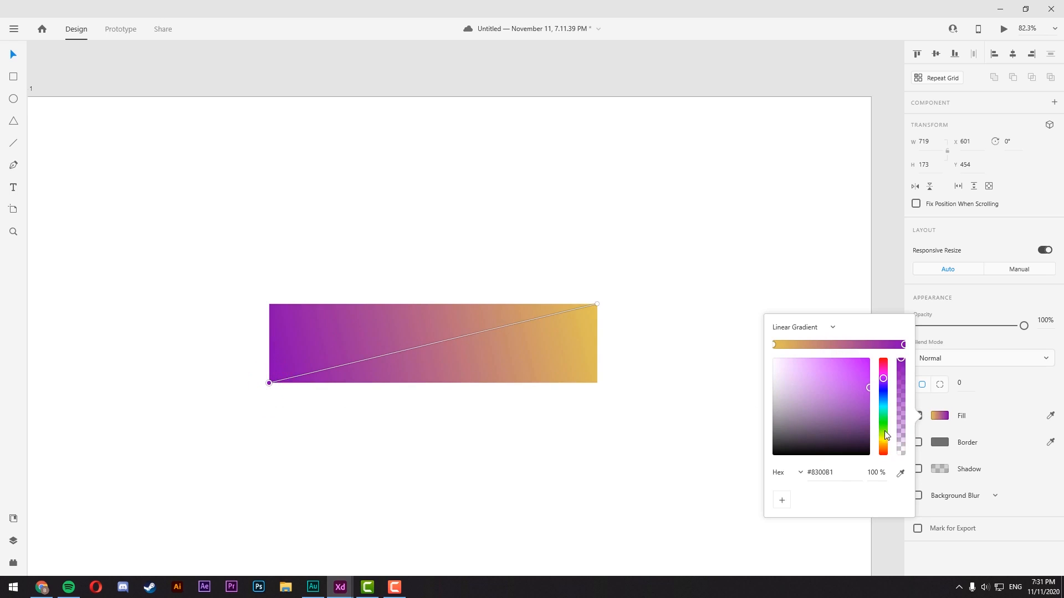
{"action": "left_click_drag", "start_coordinate": [883, 438], "coordinate": [883, 449]}
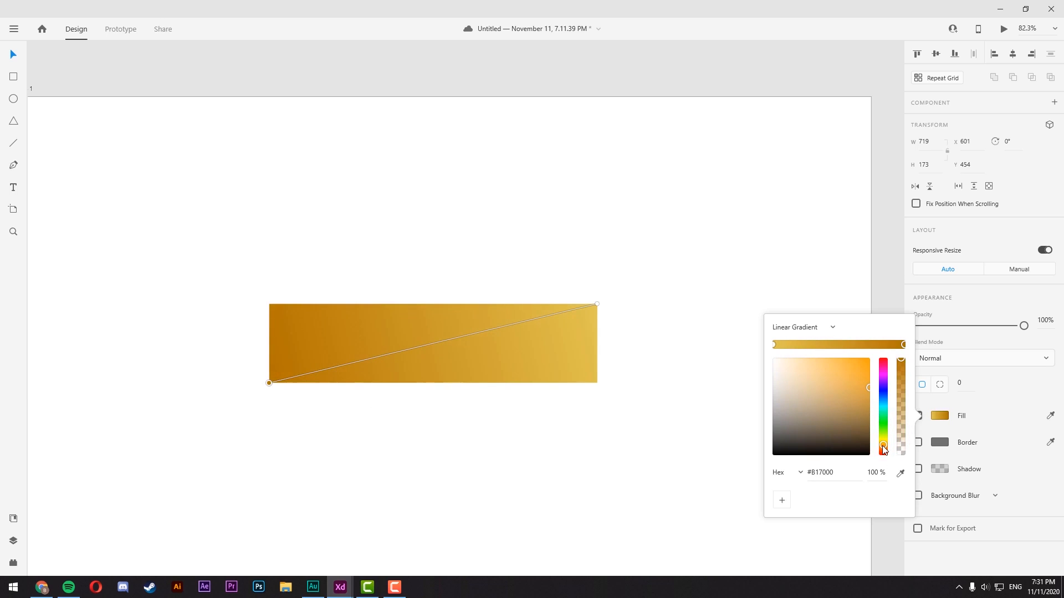
{"action": "left_click", "coordinate": [581, 463]}
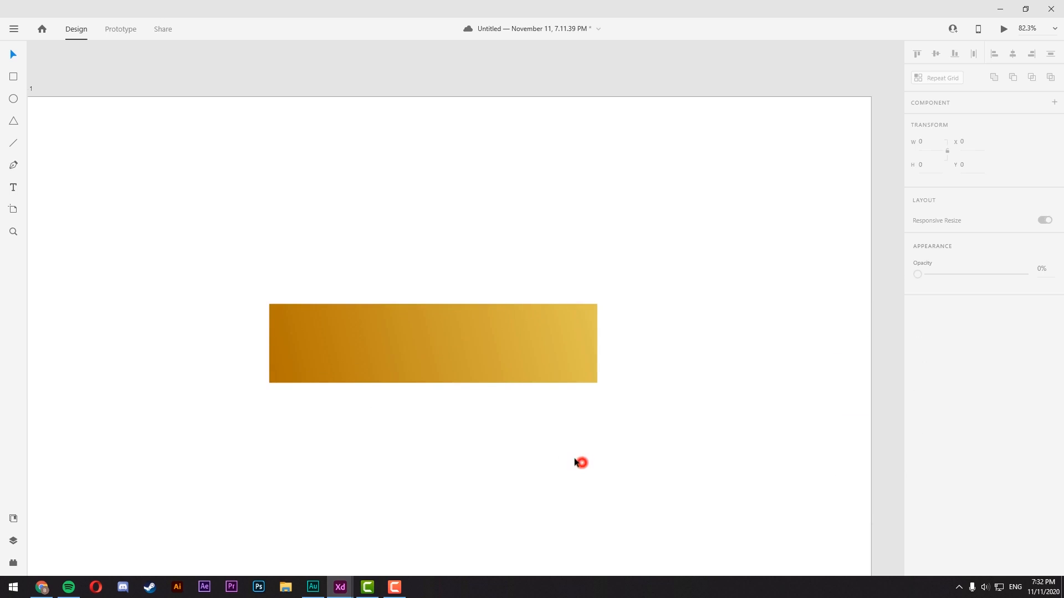
- Give the rectangle a black shadow at 51% opacity with X -3, Y 3 and blur 7
{"action": "left_click", "coordinate": [438, 367]}
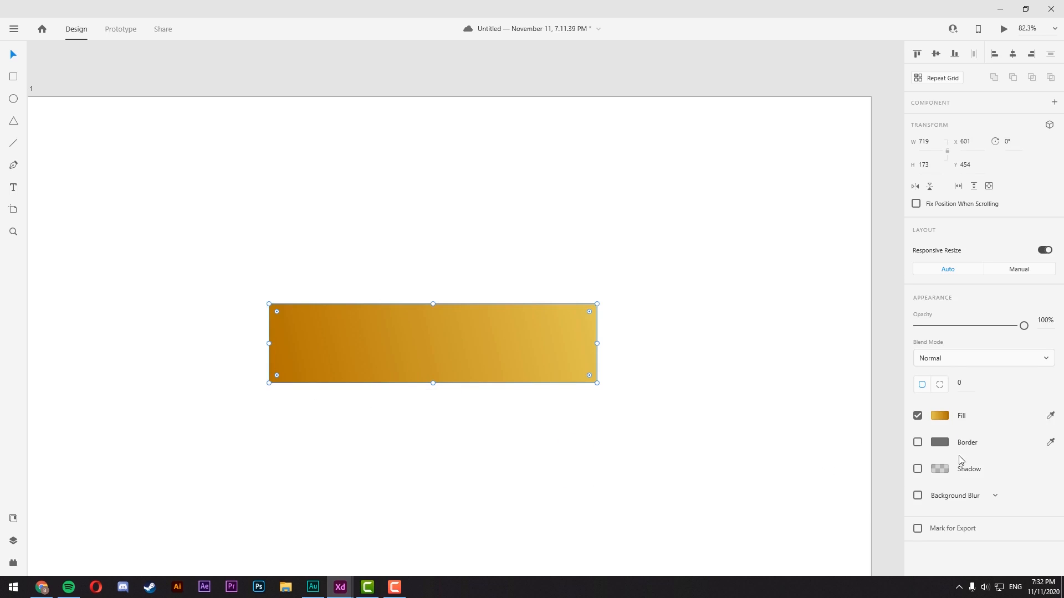
{"action": "left_click", "coordinate": [918, 469]}
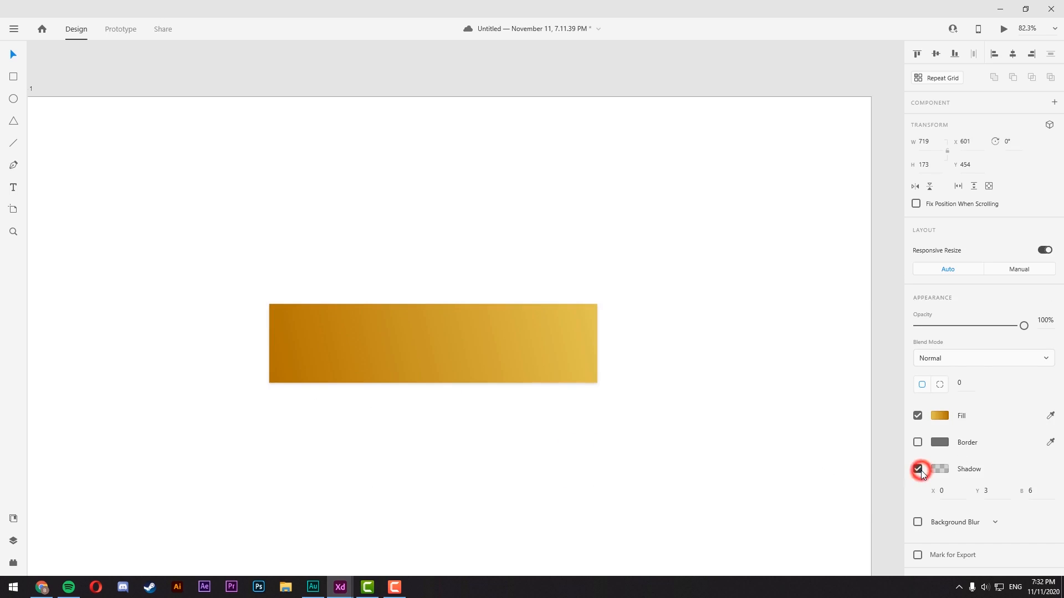
{"action": "left_click", "coordinate": [962, 469]}
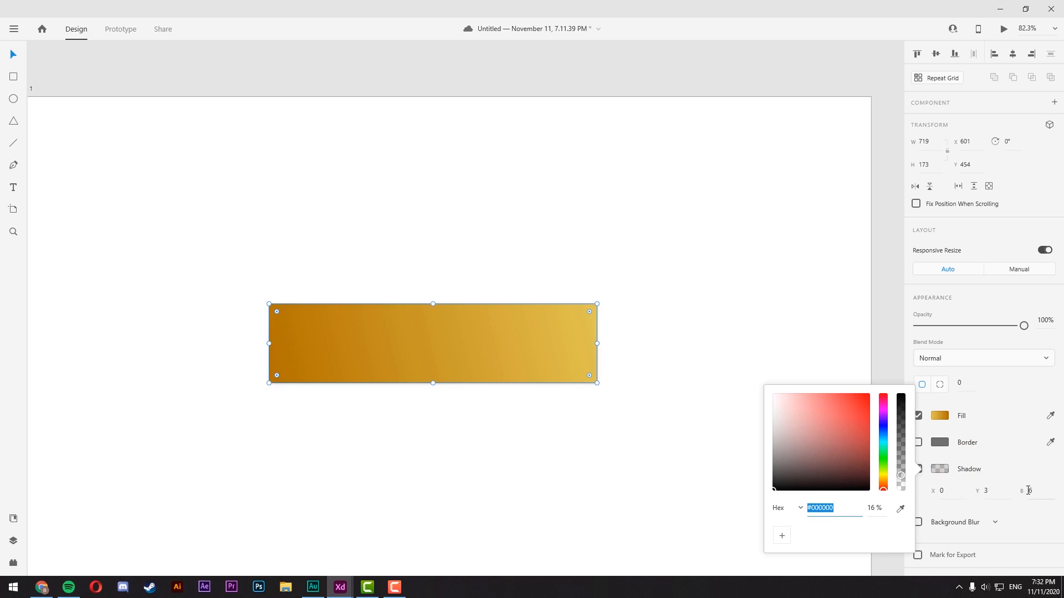
{"action": "left_click", "coordinate": [990, 491]}
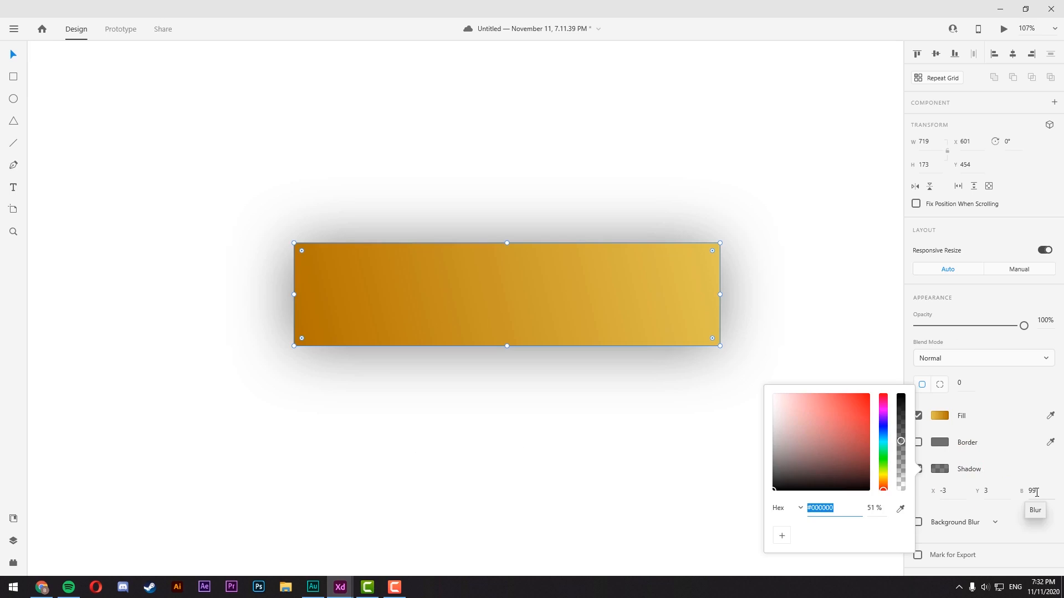
{"action": "left_click", "coordinate": [1034, 492]}
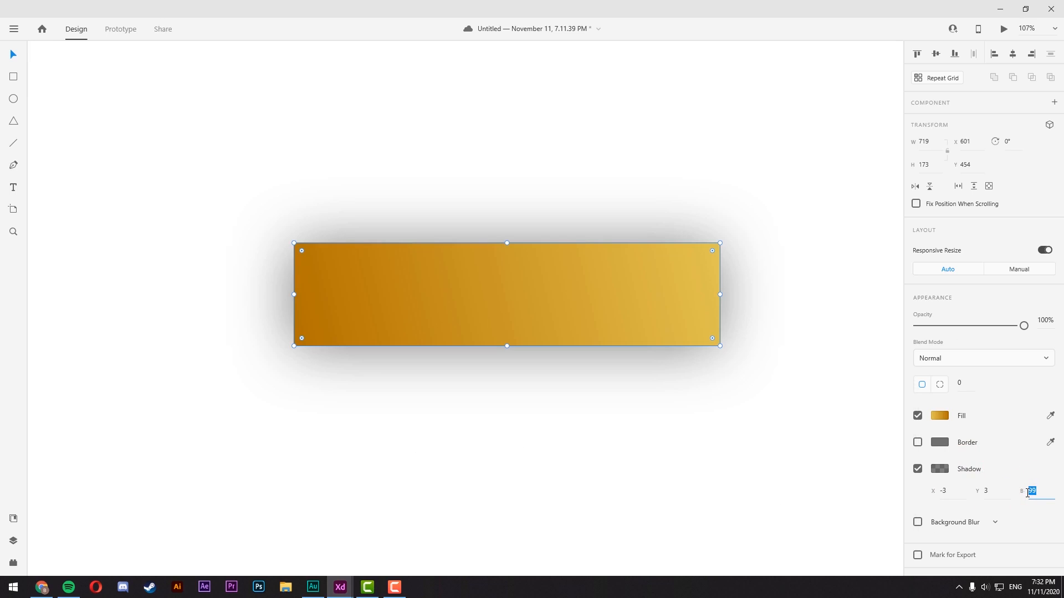
{"action": "key", "text": "BackSpace"}
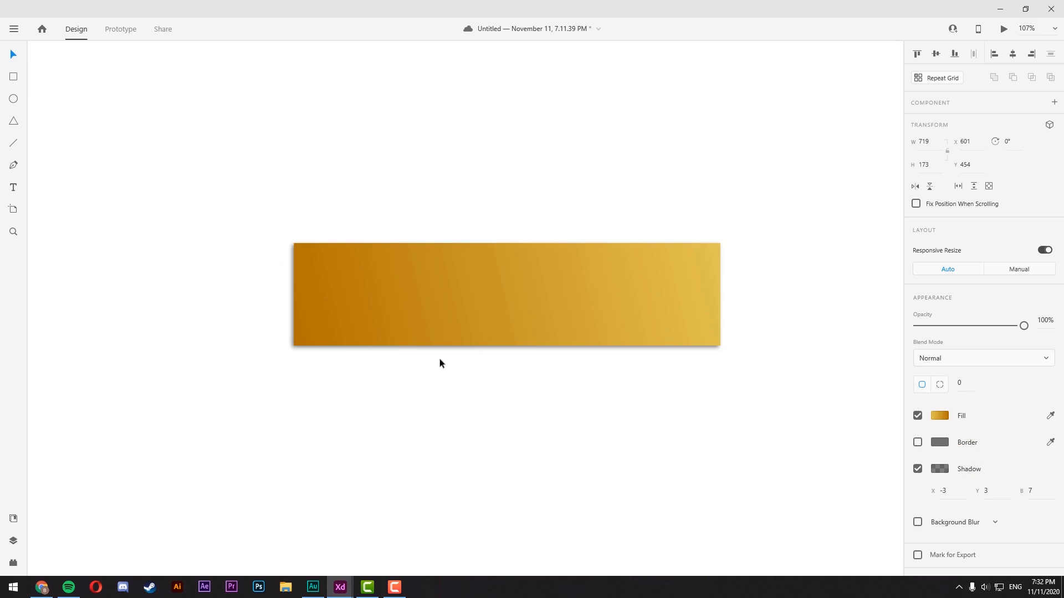
- Add the white text "cta" on the gradient rectangle
{"action": "key", "text": "t"}
{"action": "left_click", "coordinate": [395, 301]}
{"action": "type", "text": "c"}
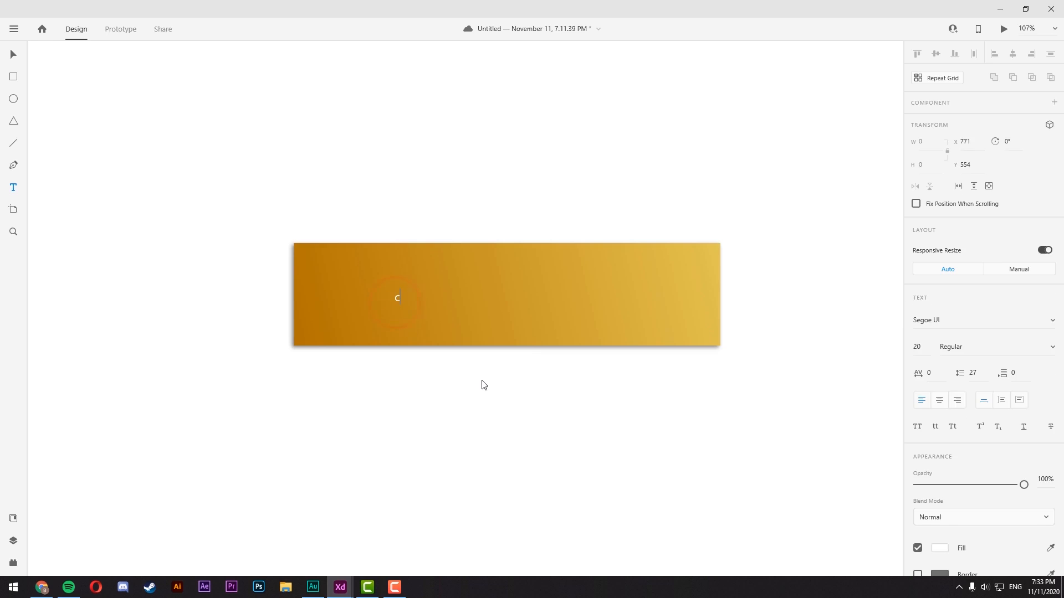
{"action": "type", "text": "ta"}
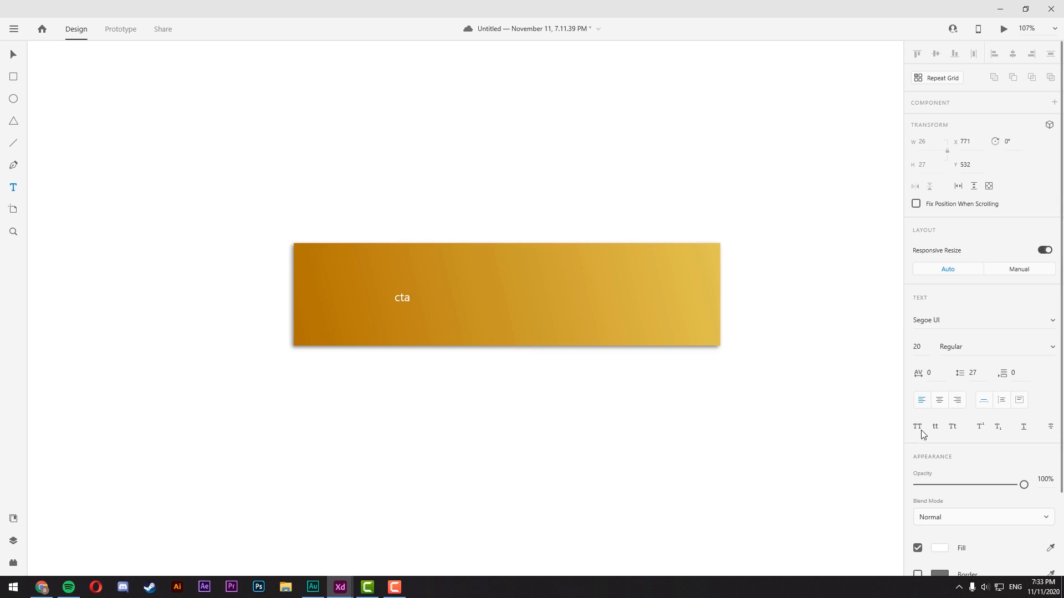
- Set the text to all uppercase and its font size to 50
{"action": "key", "text": "ctrl+a"}
{"action": "left_click", "coordinate": [919, 430]}
{"action": "left_click", "coordinate": [918, 347]}
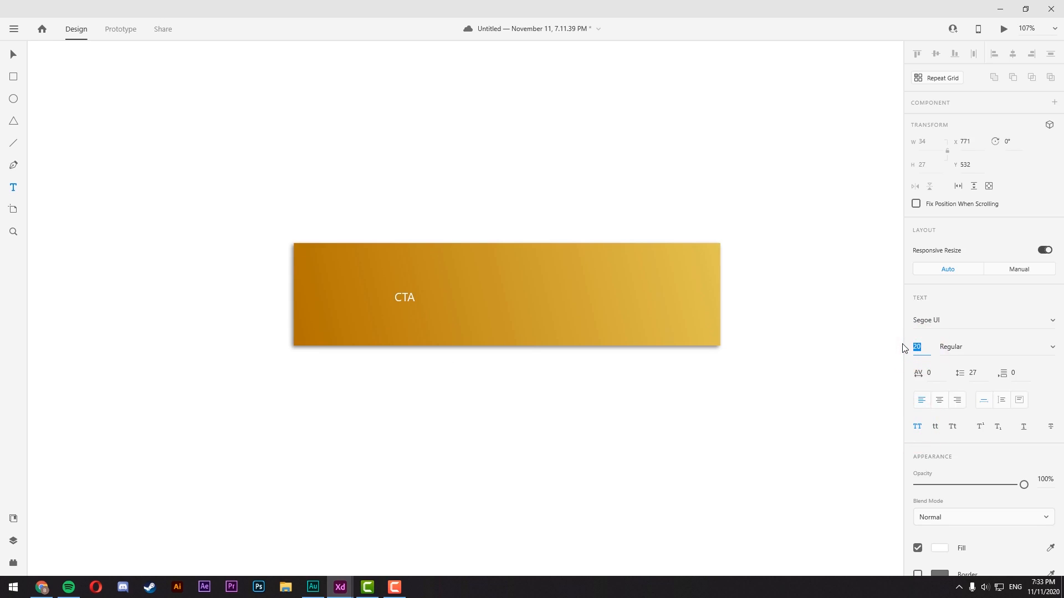
{"action": "type", "text": "50"}
{"action": "key", "text": "Return"}
{"action": "key", "text": "Escape"}
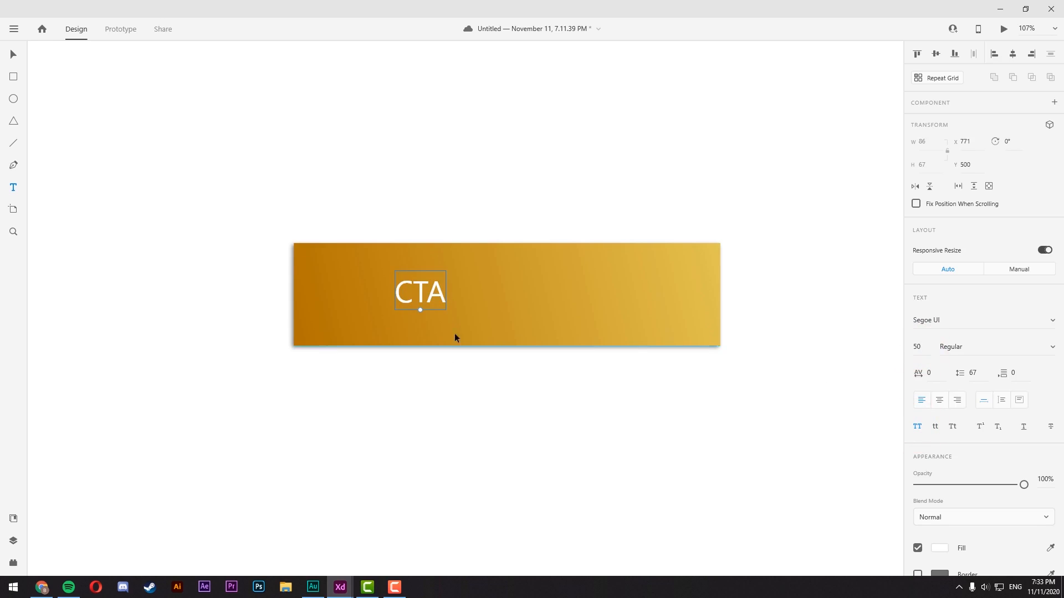
- Centre the CTA text on the rectangle and shrink the rectangle symmetrically around it to about 371 wide and a lower height
{"action": "left_click_drag", "start_coordinate": [417, 286], "coordinate": [503, 290]}
{"action": "left_click", "coordinate": [409, 309]}
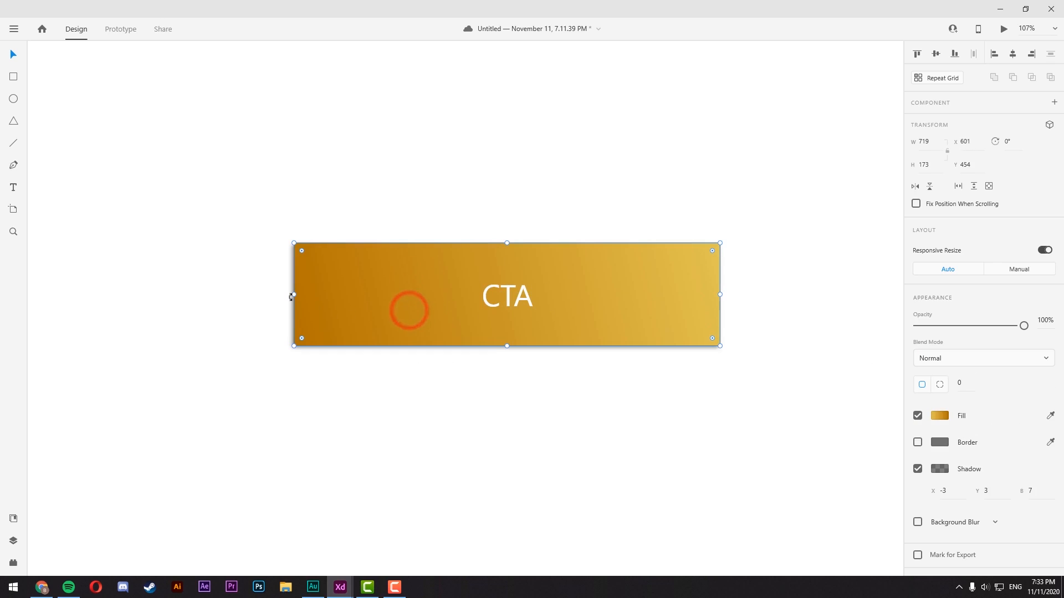
{"action": "left_click_drag", "start_coordinate": [295, 294], "coordinate": [397, 289]}
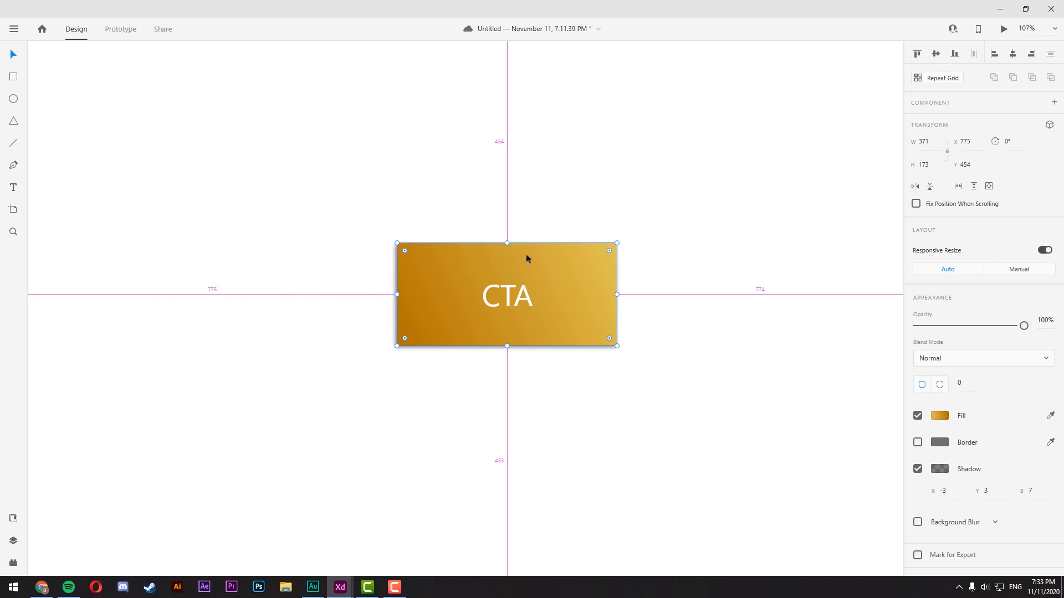
{"action": "left_click_drag", "start_coordinate": [507, 243], "coordinate": [507, 265]}
- Deselect the finished CTA button and save the document
{"action": "left_click", "coordinate": [662, 362]}
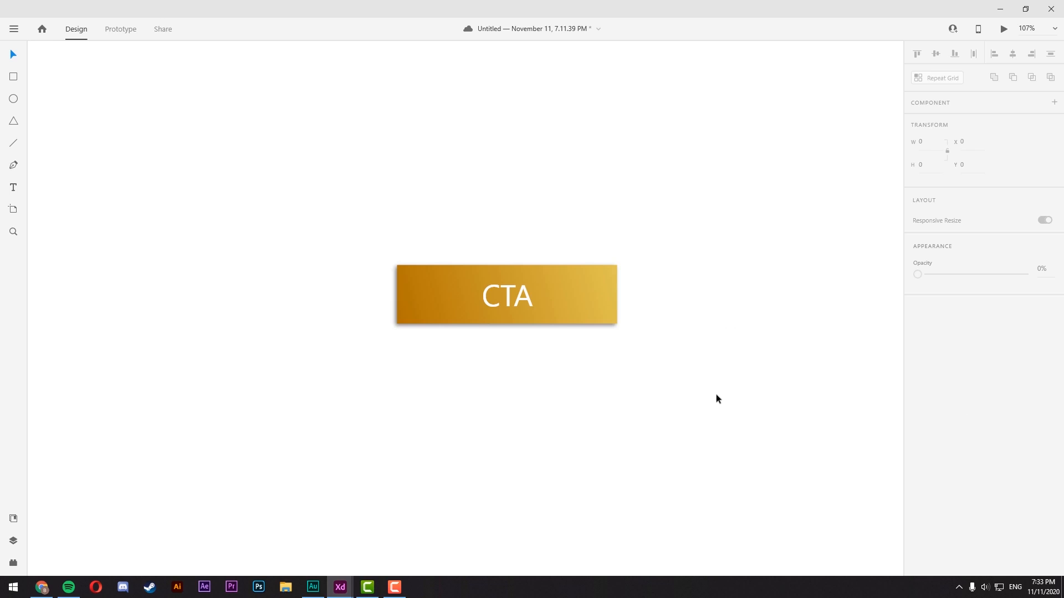
{"action": "key", "text": "ctrl+s"}
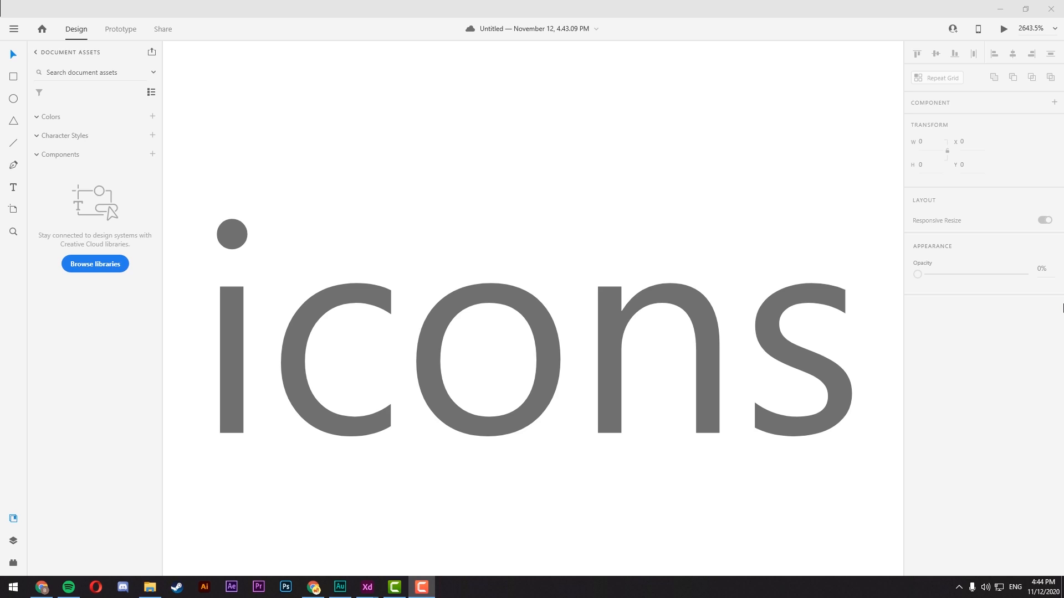
{"action": "scroll", "coordinate": [464, 137], "scroll_direction": "down", "scroll_amount": 6}
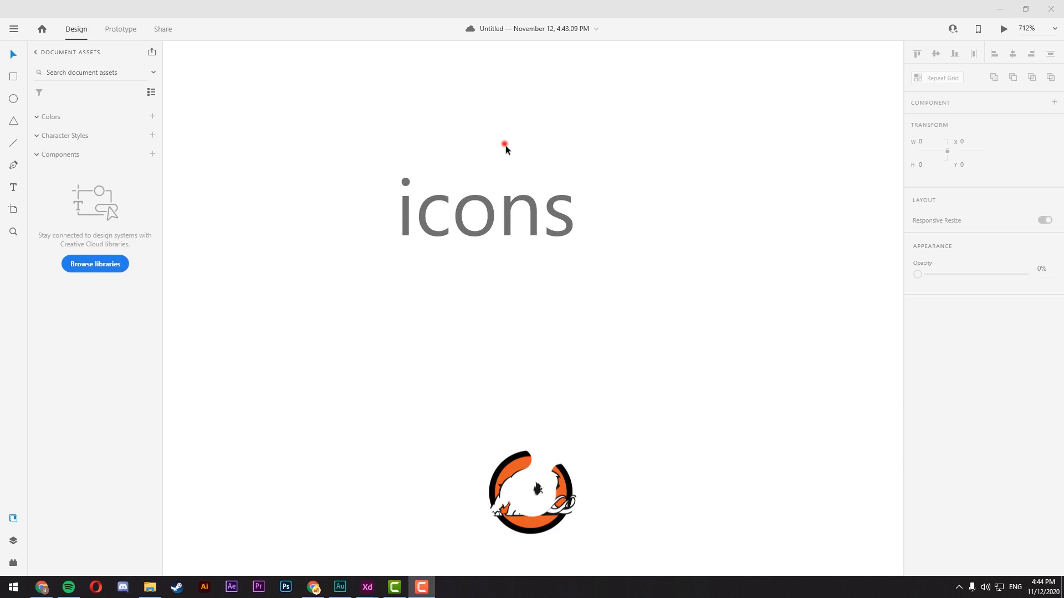
- Delete the "icons" text from the artboard
{"action": "left_click_drag", "start_coordinate": [505, 149], "coordinate": [532, 329]}
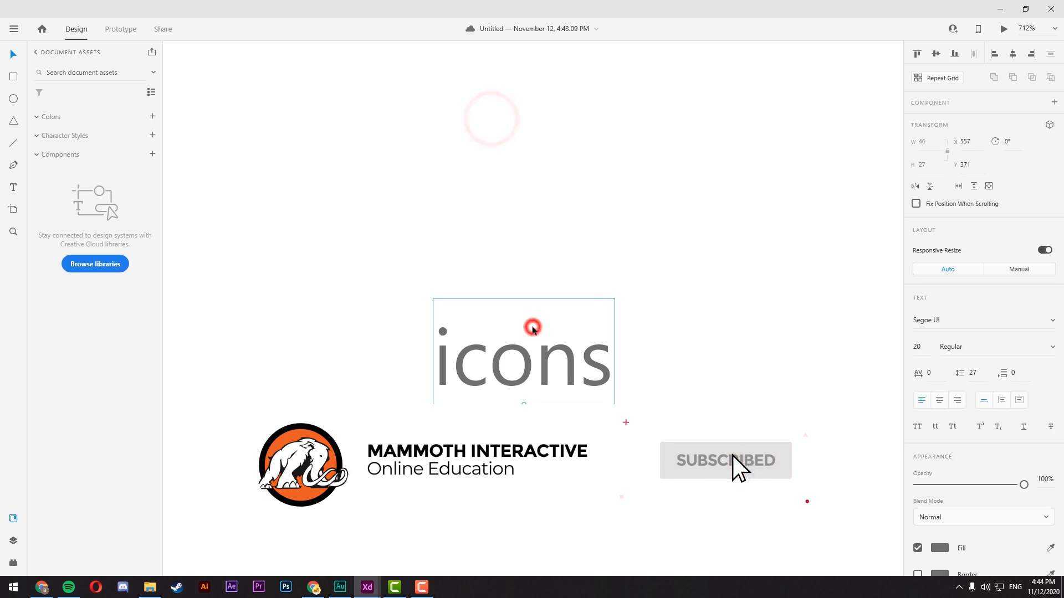
{"action": "key", "text": "Delete"}
- Switch to the UIElements+DesignTemplates+Guides-iPad document and look over its artboards
{"action": "mouse_move", "coordinate": [366, 588]}
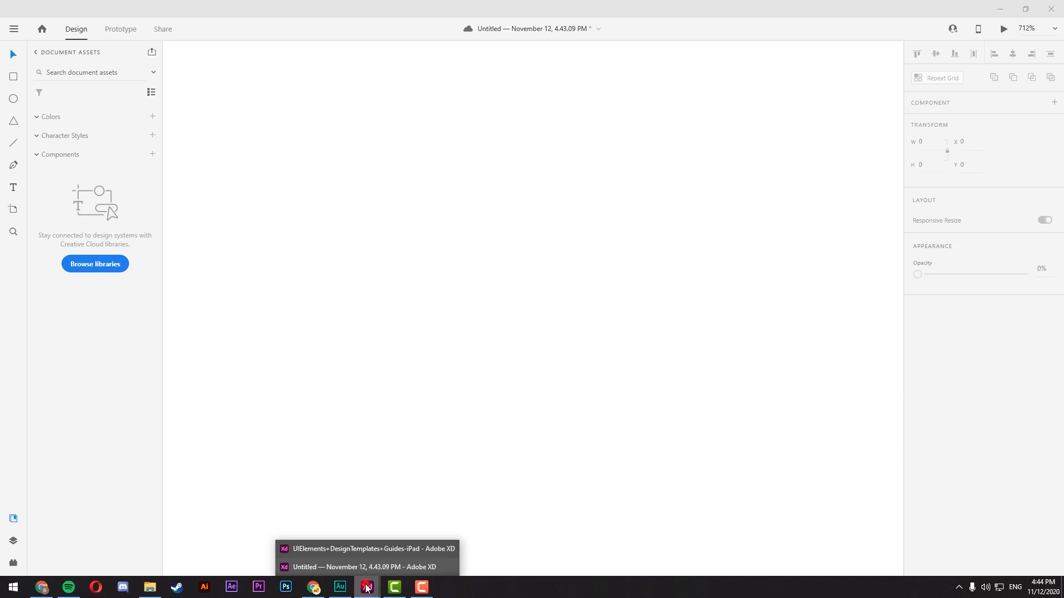
{"action": "left_click", "coordinate": [366, 568]}
{"action": "left_click", "coordinate": [369, 587]}
{"action": "left_click", "coordinate": [375, 551]}
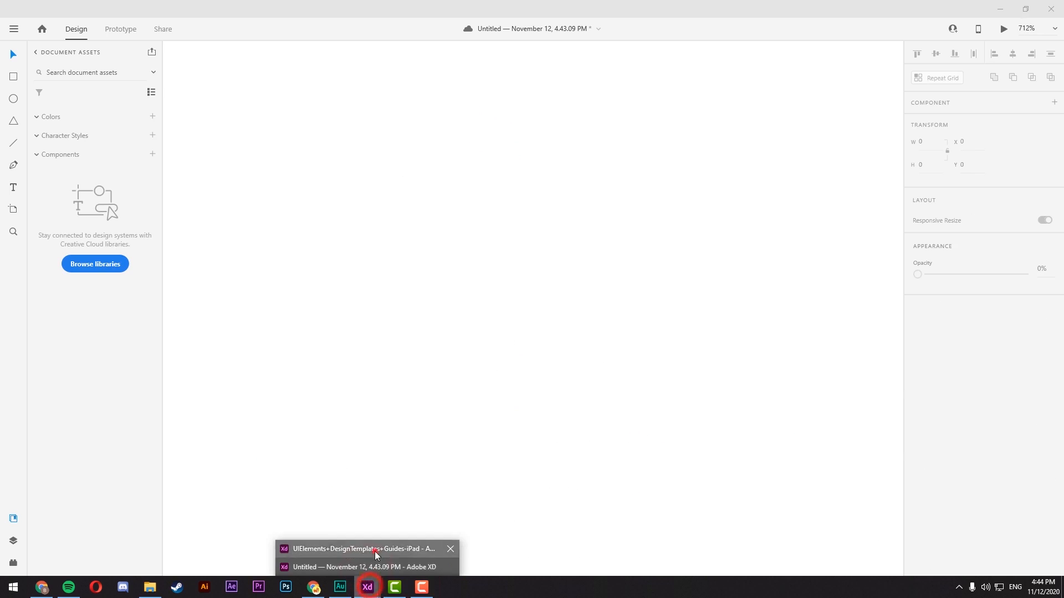
{"action": "left_click_drag", "start_coordinate": [466, 117], "coordinate": [559, 110]}
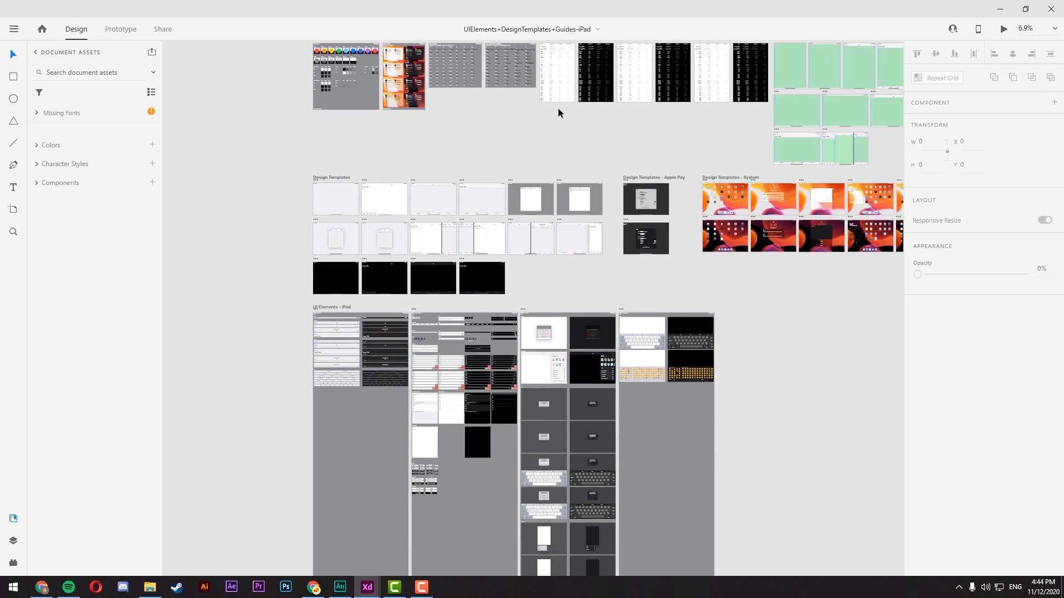
- Open the Wires - Web kit, inspect the icon shapes in its pricing tables and the surrounding sections, and close it
{"action": "left_click", "coordinate": [14, 31]}
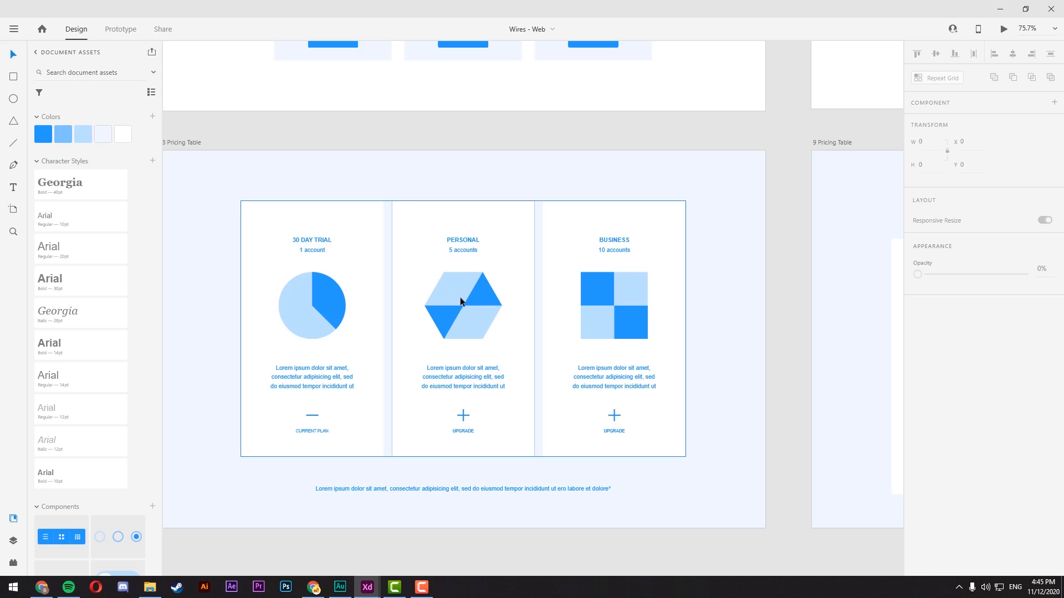
{"action": "double_click", "coordinate": [459, 299]}
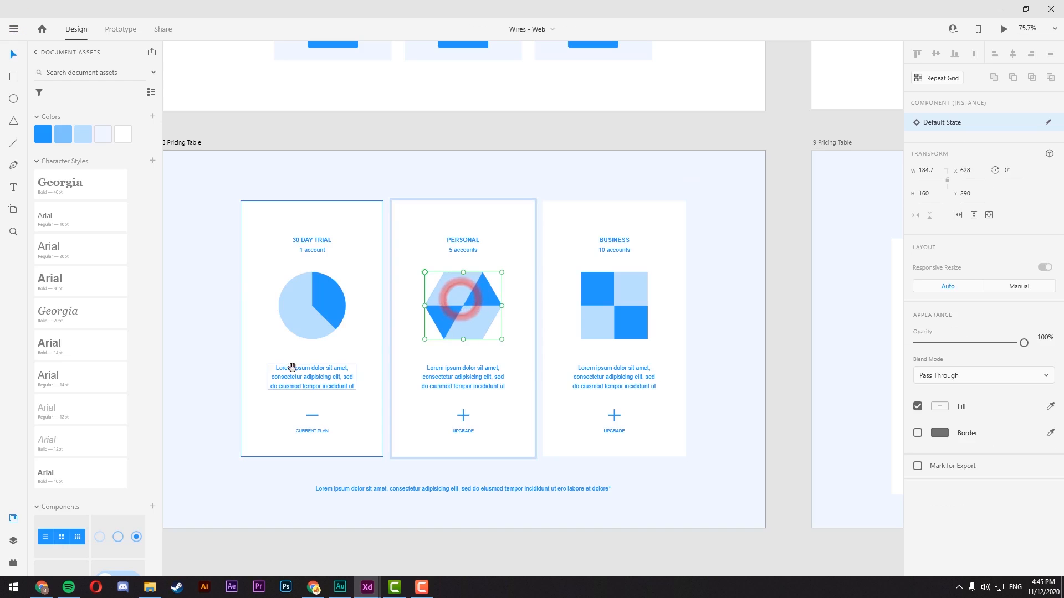
{"action": "scroll", "coordinate": [309, 368], "scroll_direction": "left", "scroll_amount": 10}
{"action": "scroll", "coordinate": [627, 366], "scroll_direction": "down", "scroll_amount": 5}
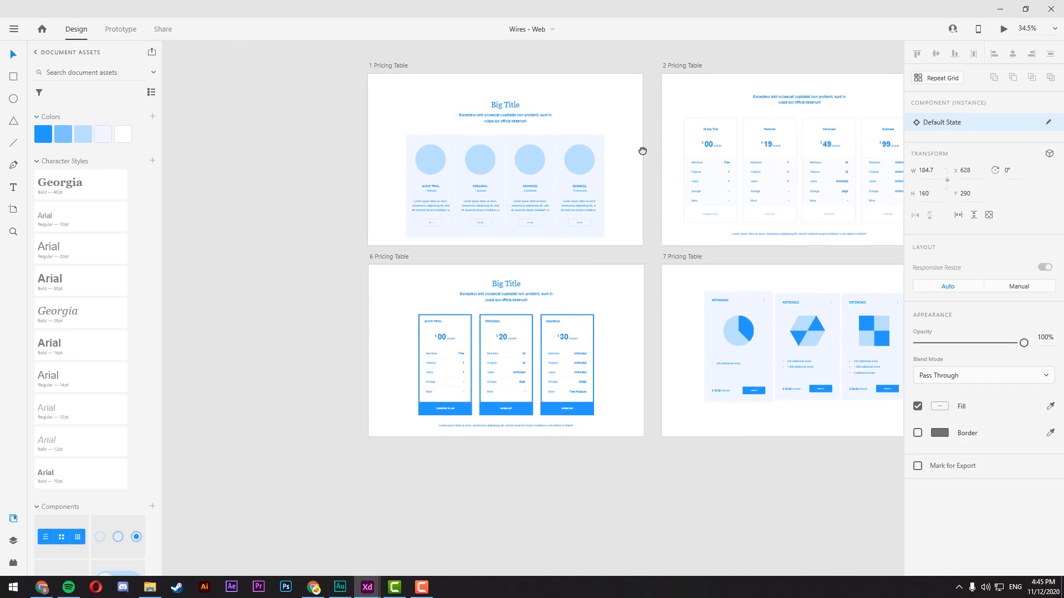
{"action": "scroll", "coordinate": [640, 151], "scroll_direction": "down", "scroll_amount": 5}
{"action": "scroll", "coordinate": [564, 353], "scroll_direction": "down", "scroll_amount": 3}
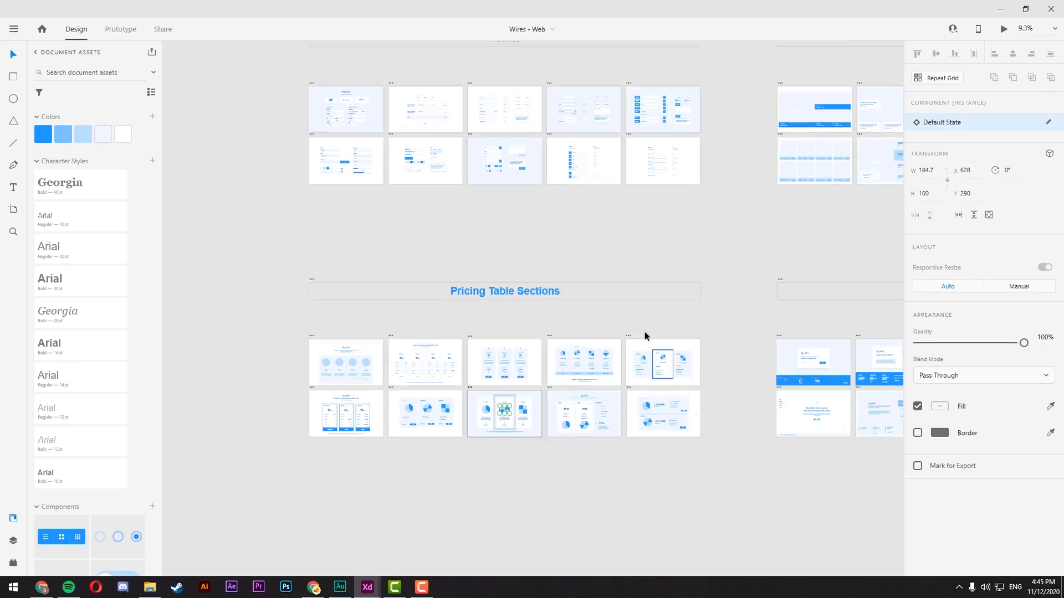
{"action": "left_click_drag", "start_coordinate": [590, 176], "coordinate": [539, 332]}
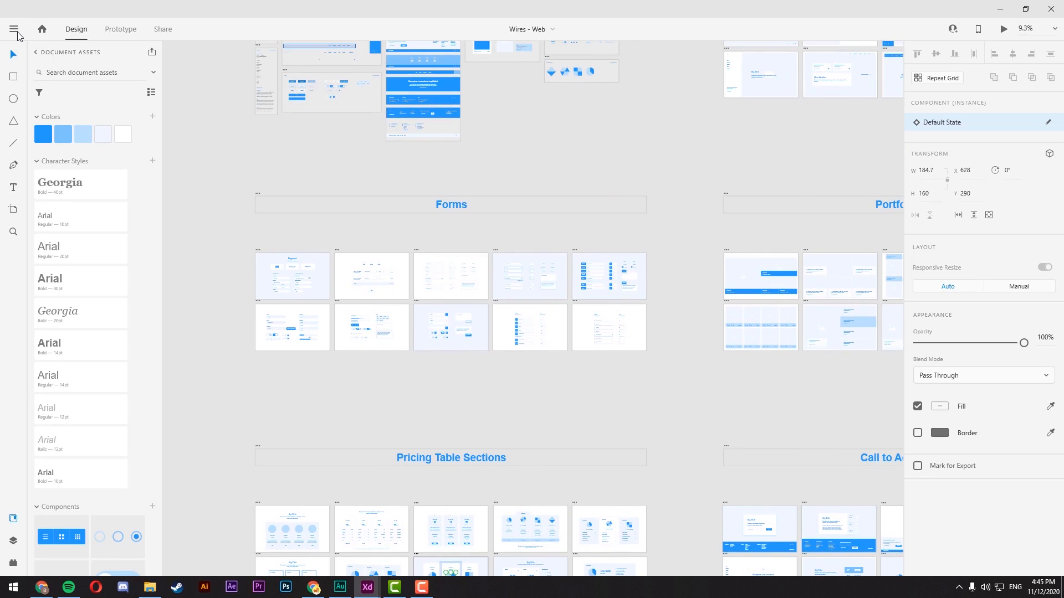
{"action": "left_click", "coordinate": [1051, 9]}
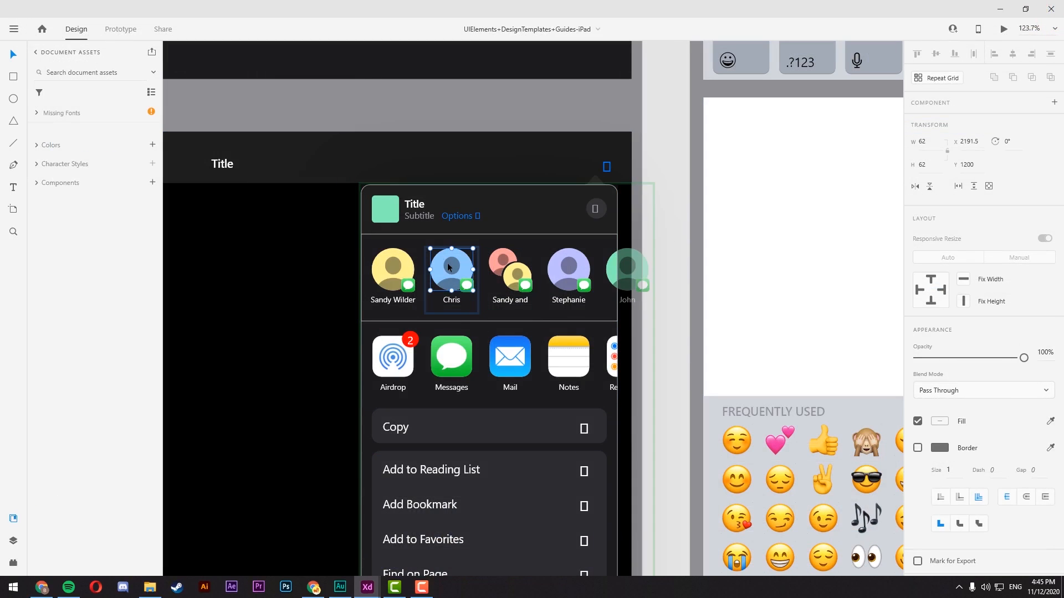
- Paste the blue contact avatar copied from the iPad UI kit onto the untitled document's artboard and save the document
{"action": "left_click", "coordinate": [370, 587]}
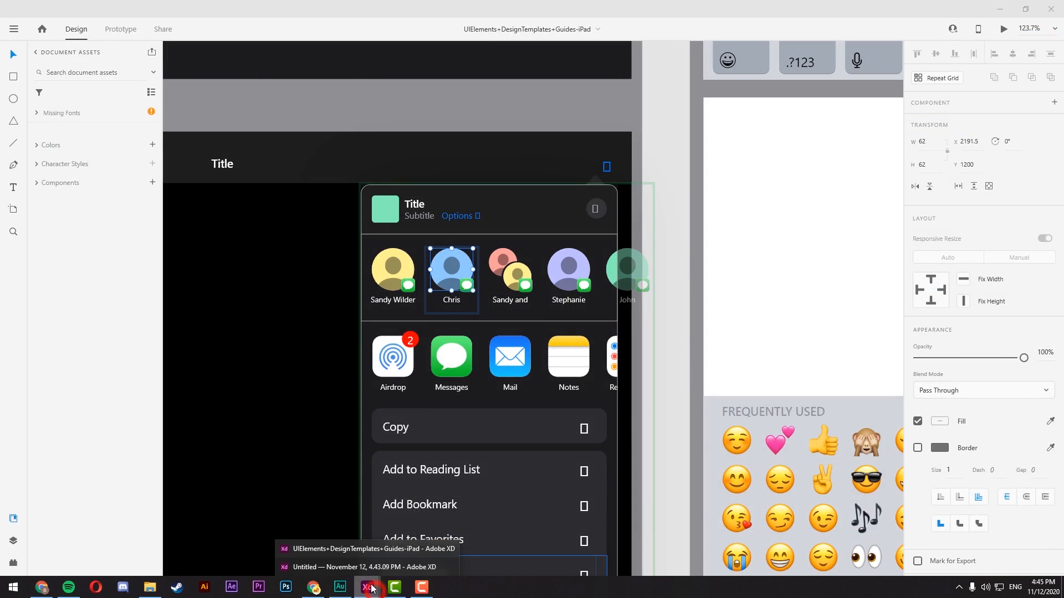
{"action": "left_click", "coordinate": [365, 567]}
{"action": "key", "text": "ctrl+v"}
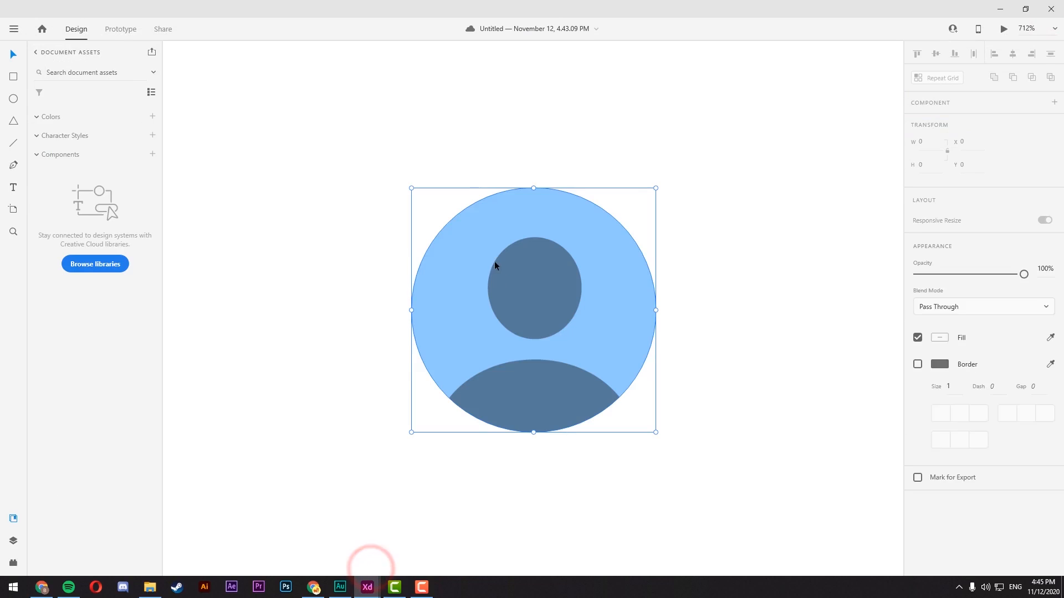
{"action": "left_click", "coordinate": [807, 271]}
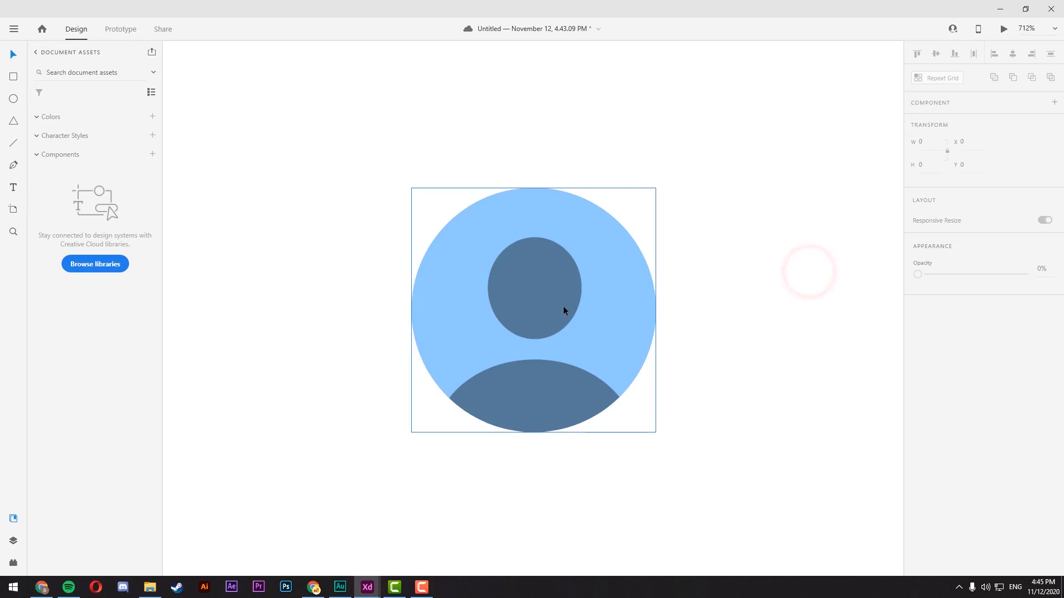
{"action": "scroll", "coordinate": [563, 306], "scroll_direction": "down", "scroll_amount": 5}
{"action": "left_click_drag", "start_coordinate": [709, 378], "coordinate": [638, 432]}
{"action": "left_click", "coordinate": [489, 355]}
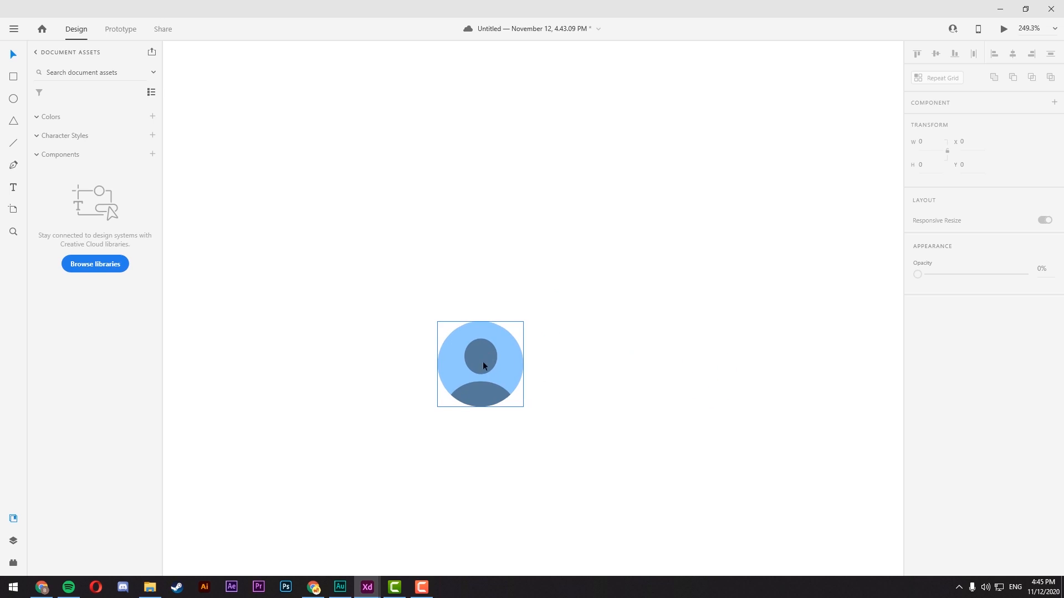
{"action": "left_click_drag", "start_coordinate": [422, 494], "coordinate": [444, 427]}
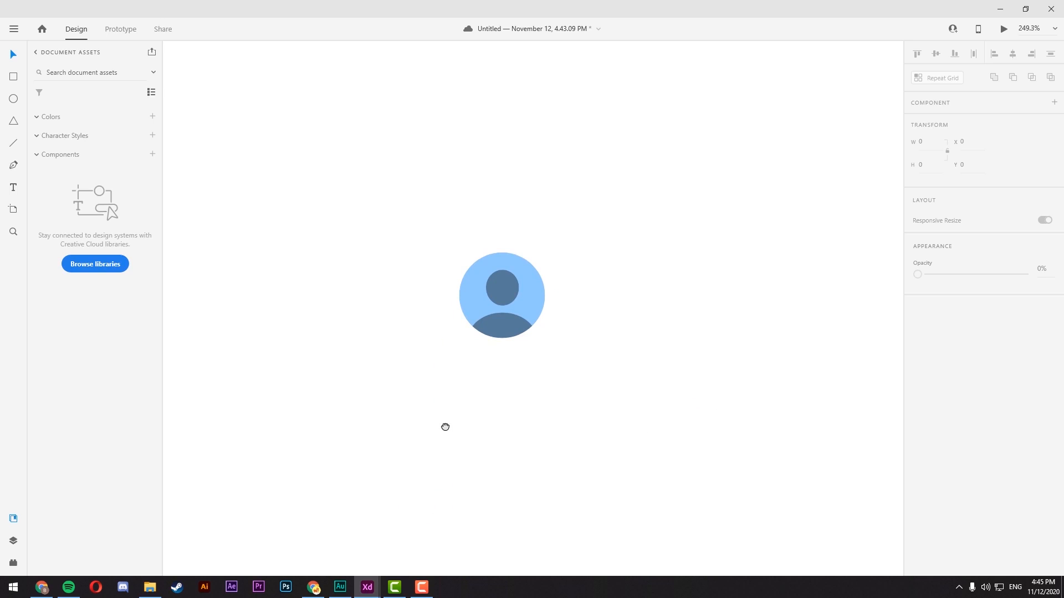
{"action": "left_click", "coordinate": [14, 563]}
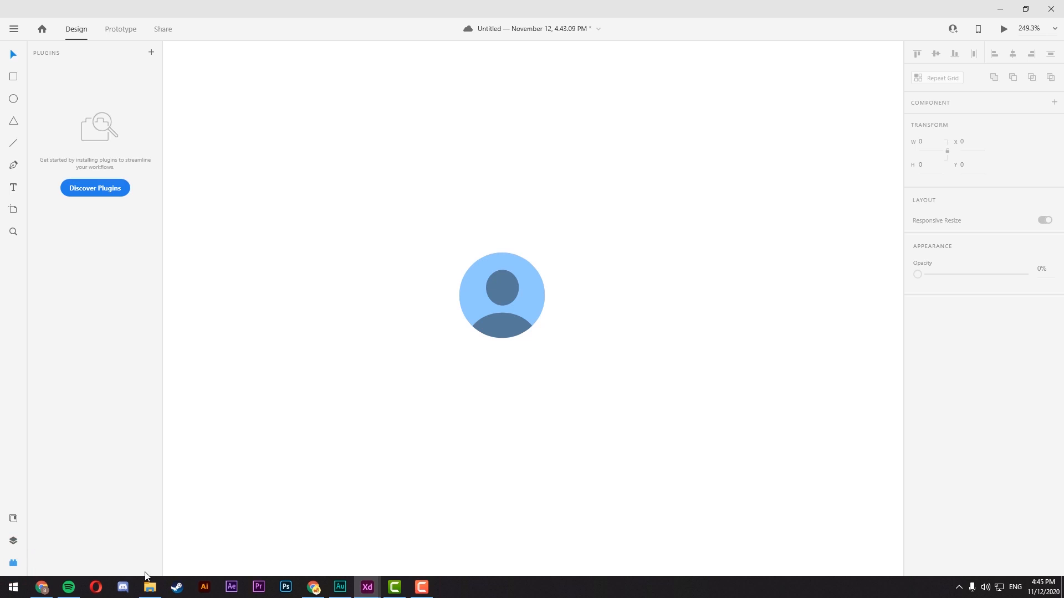
{"action": "key", "text": "ctrl+s"}
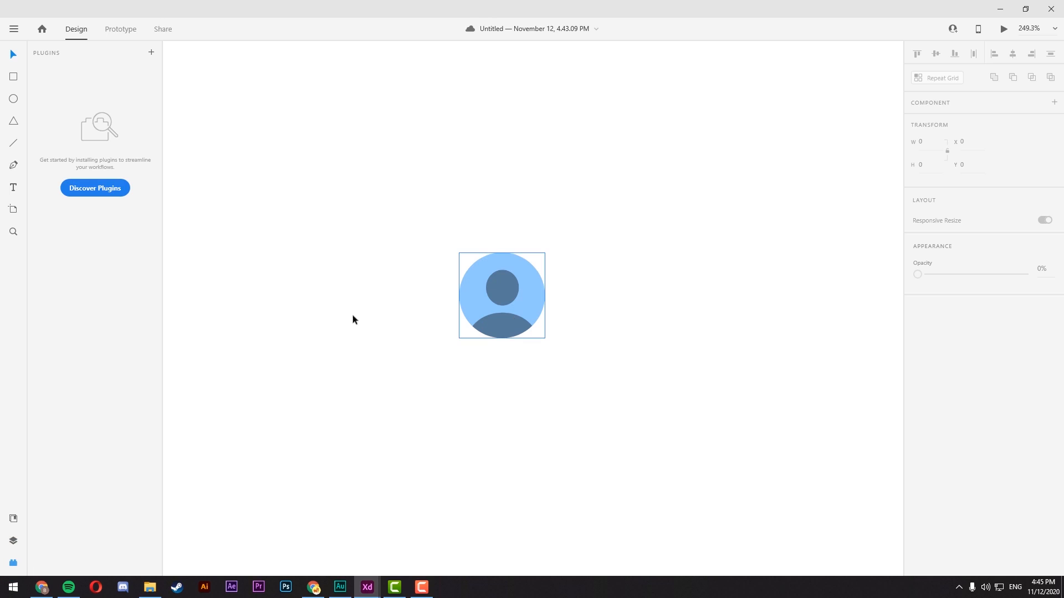
- Show the document's layers and move the avatar icon up and to the left on the artboard
{"action": "left_click", "coordinate": [13, 541]}
{"action": "left_click_drag", "start_coordinate": [522, 299], "coordinate": [279, 143]}
{"action": "left_click", "coordinate": [393, 370]}
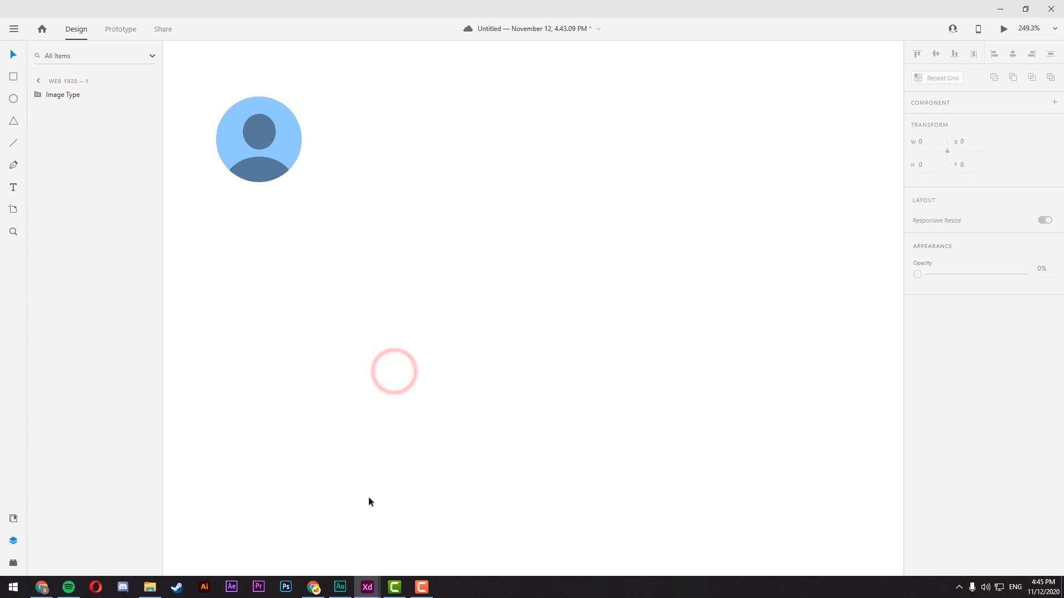
- Switch to Chrome, open pixabay.com and search it for "dog icon"
{"action": "left_click", "coordinate": [322, 586]}
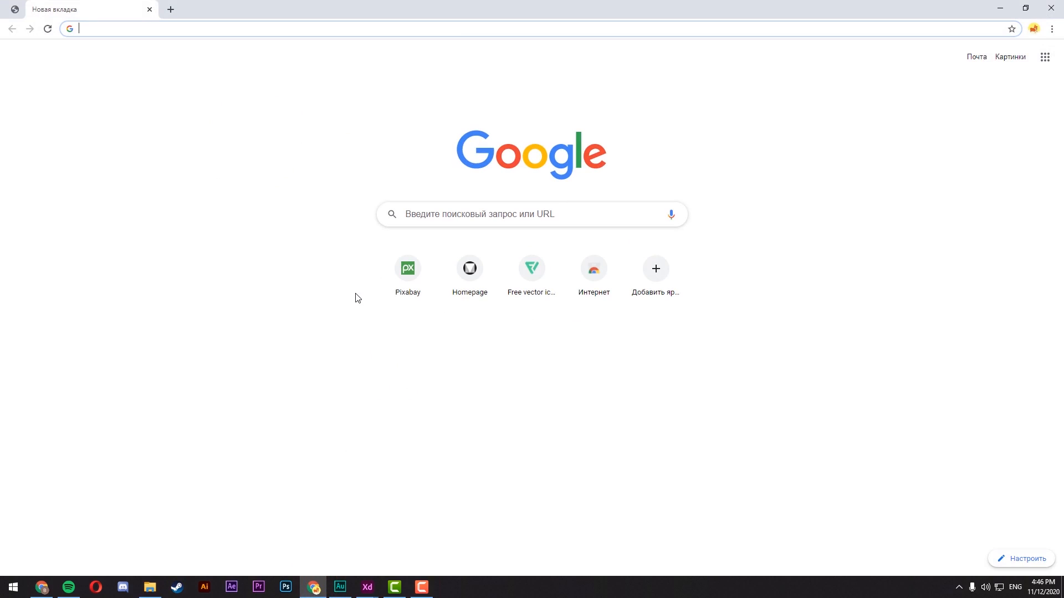
{"action": "type", "text": "pixab"}
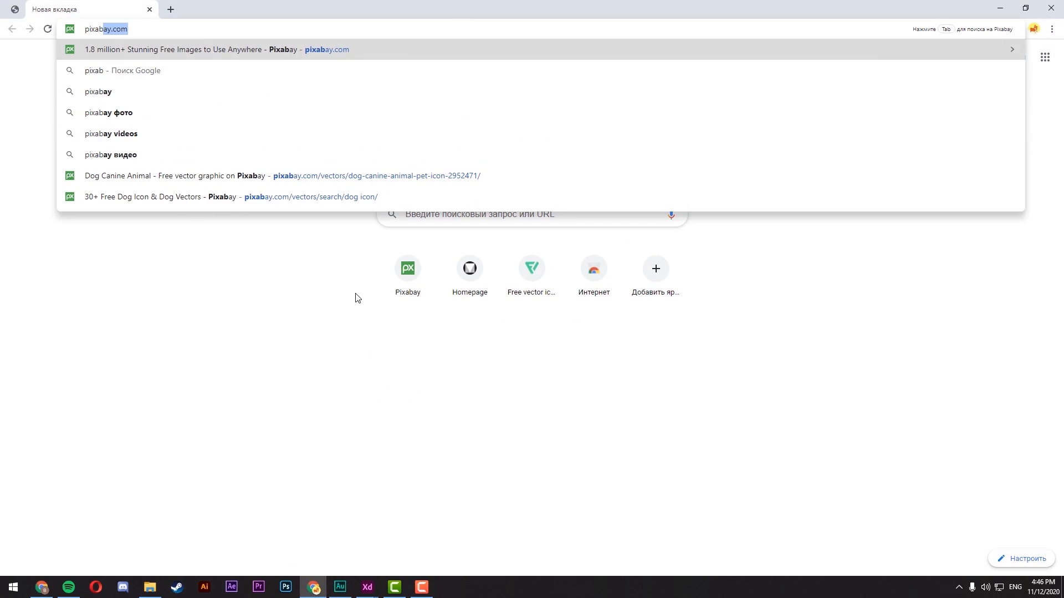
{"action": "key", "text": "Return"}
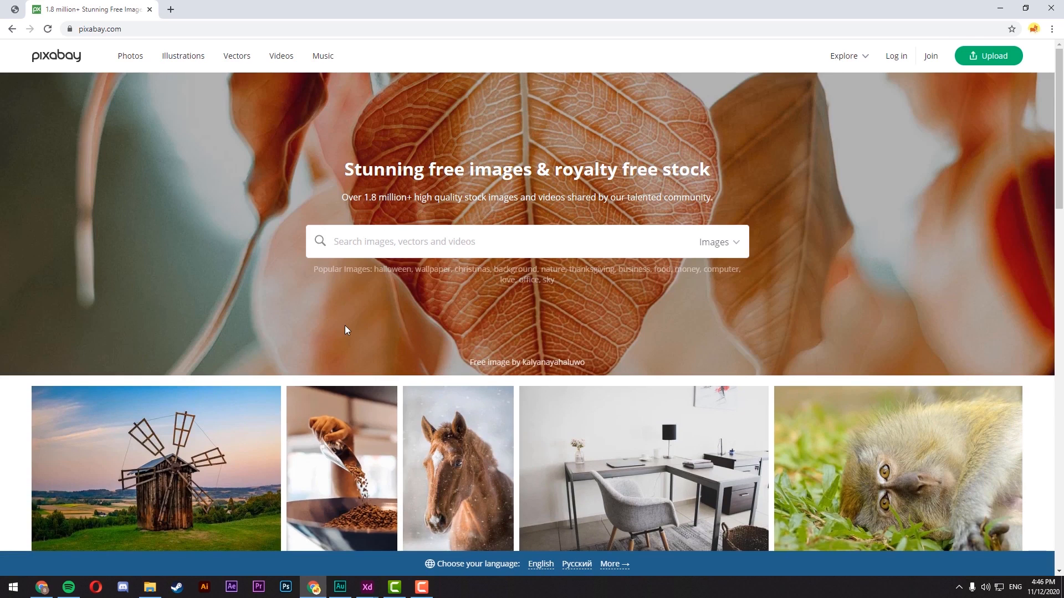
{"action": "type", "text": "dog"}
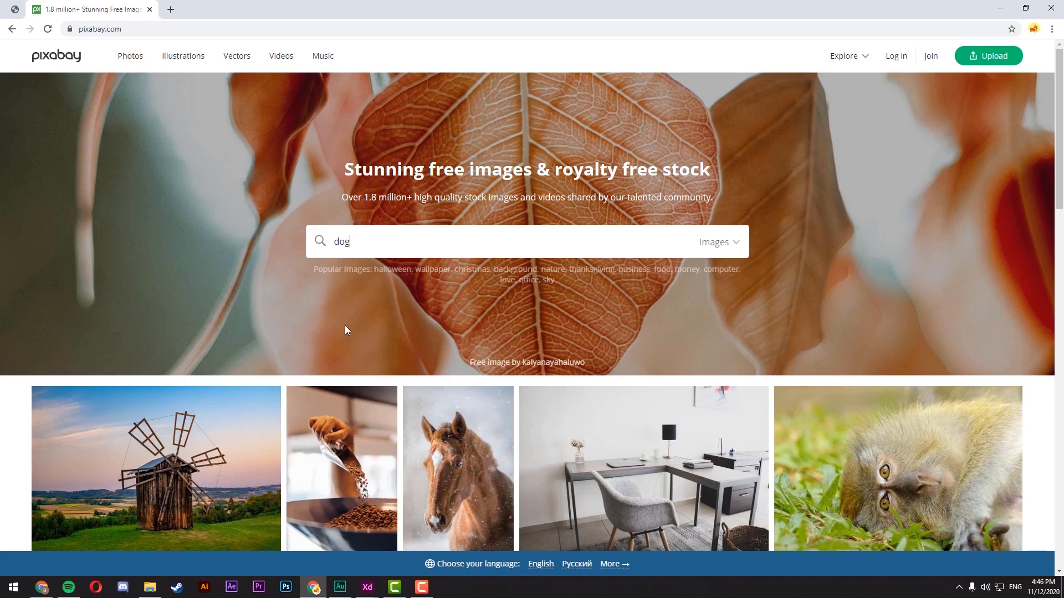
{"action": "type", "text": " icon"}
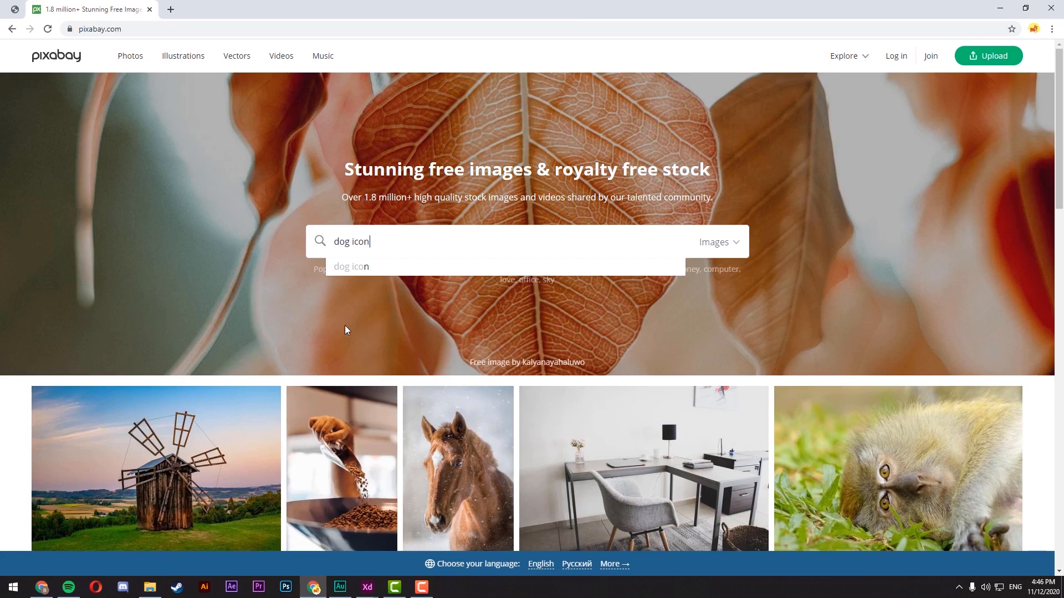
{"action": "key", "text": "Return"}
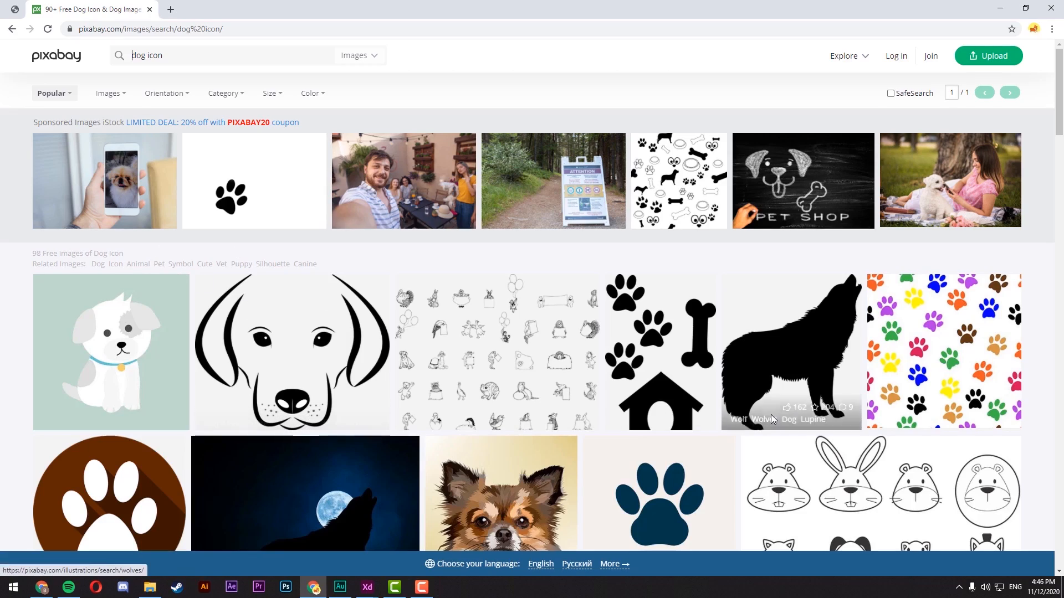
- Browse the dog icon results and filter them to vector graphics only
{"action": "scroll", "coordinate": [652, 366], "scroll_direction": "down", "scroll_amount": 7}
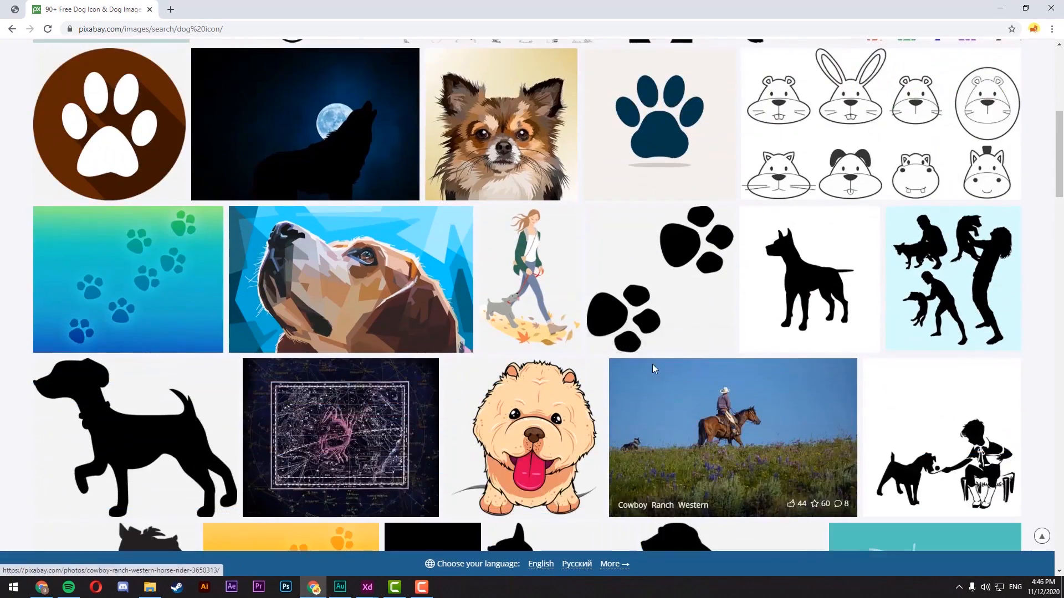
{"action": "scroll", "coordinate": [653, 364], "scroll_direction": "up", "scroll_amount": 7}
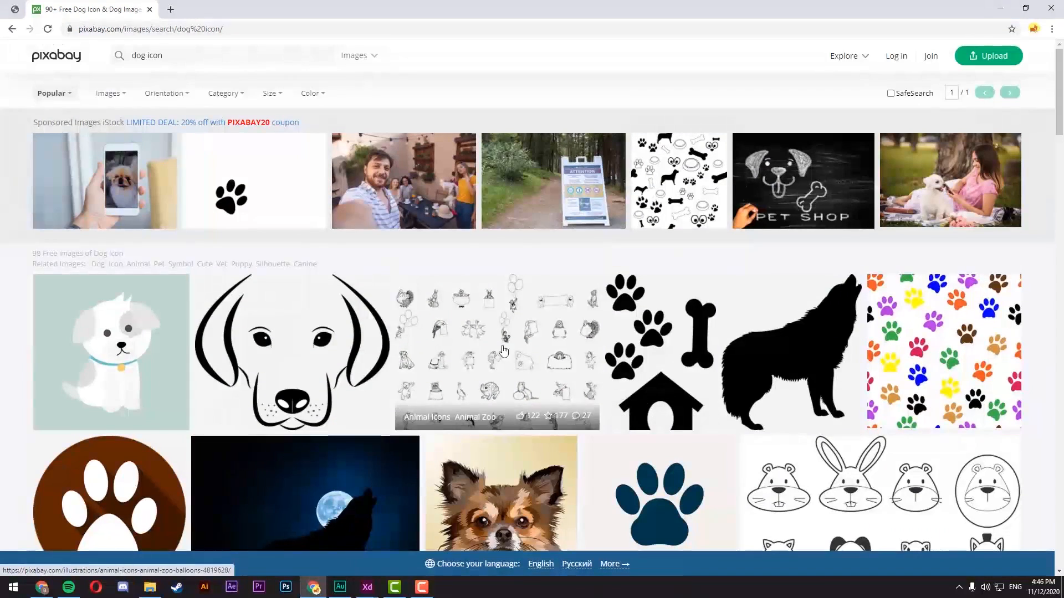
{"action": "left_click", "coordinate": [227, 89]}
{"action": "left_click", "coordinate": [222, 88]}
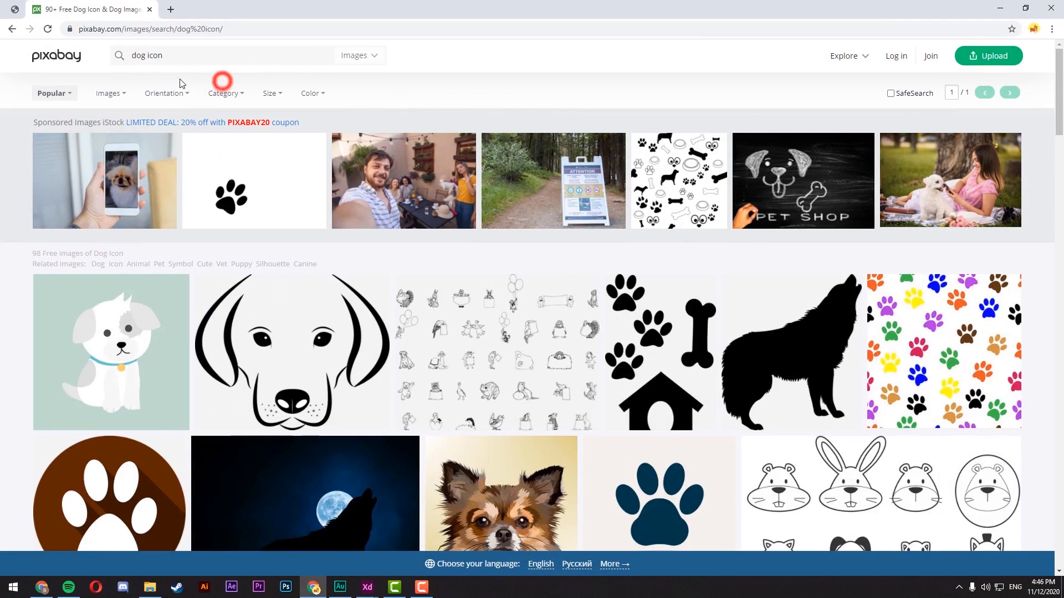
{"action": "left_click", "coordinate": [126, 92]}
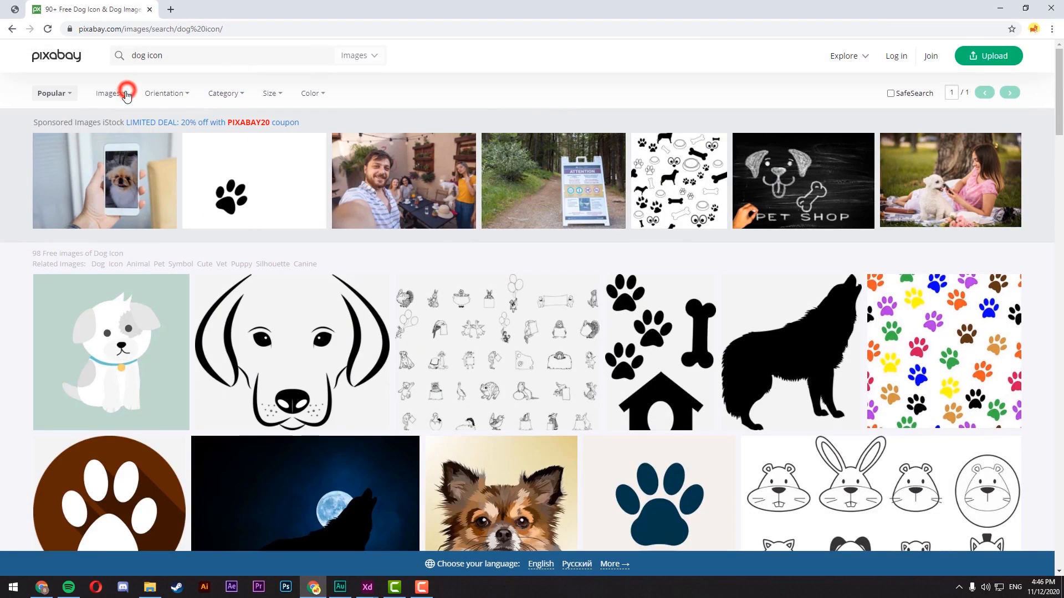
{"action": "left_click", "coordinate": [174, 151]}
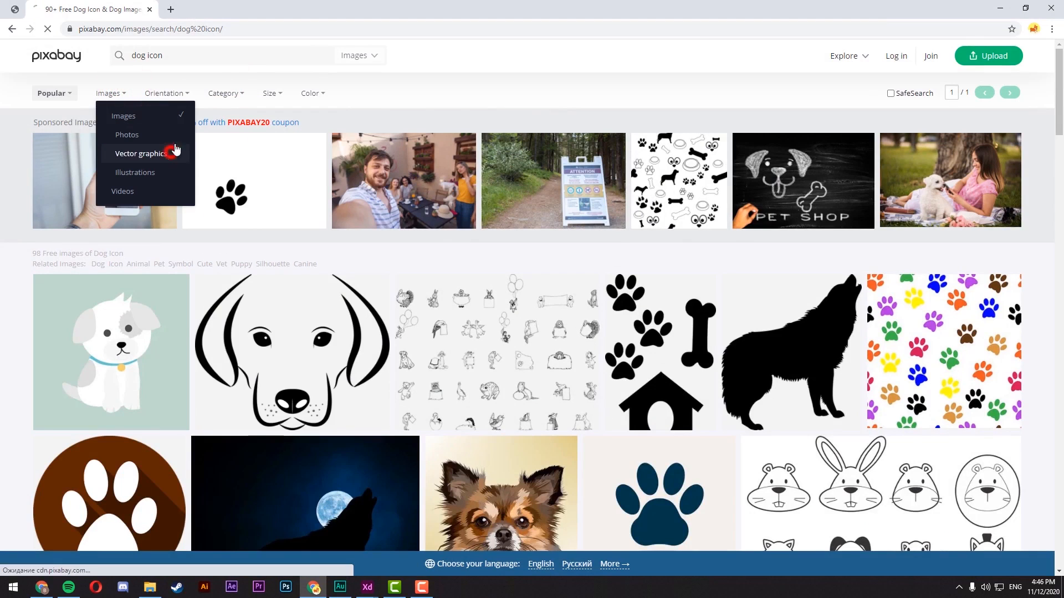
- Open the page of the angular black dog vector and show its free download sizes and formats
{"action": "scroll", "coordinate": [225, 105], "scroll_direction": "down", "scroll_amount": 4}
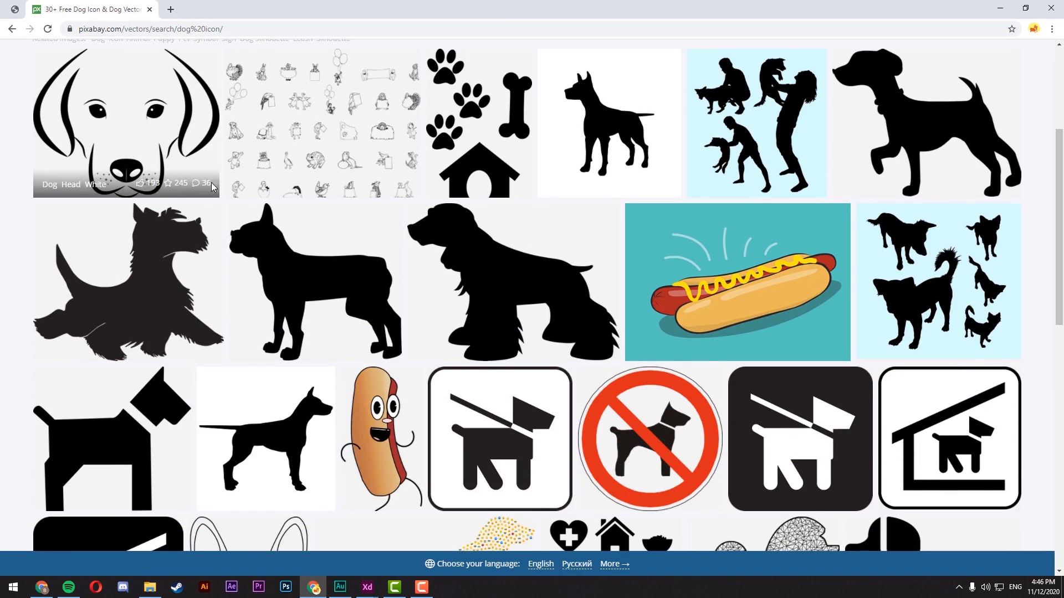
{"action": "scroll", "coordinate": [163, 259], "scroll_direction": "down", "scroll_amount": 4}
{"action": "scroll", "coordinate": [163, 259], "scroll_direction": "up", "scroll_amount": 1}
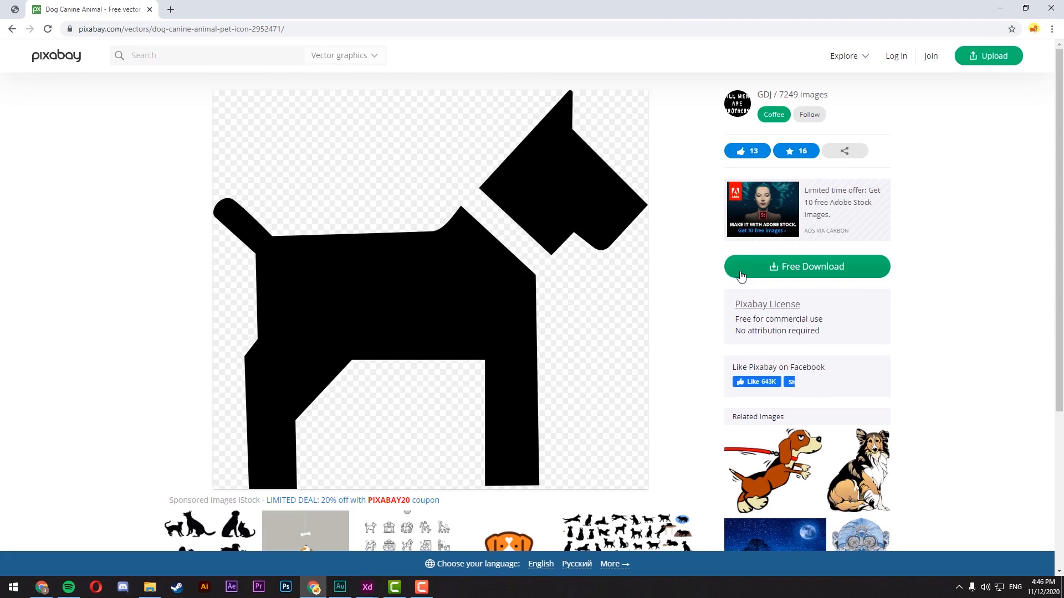
{"action": "left_click", "coordinate": [740, 270]}
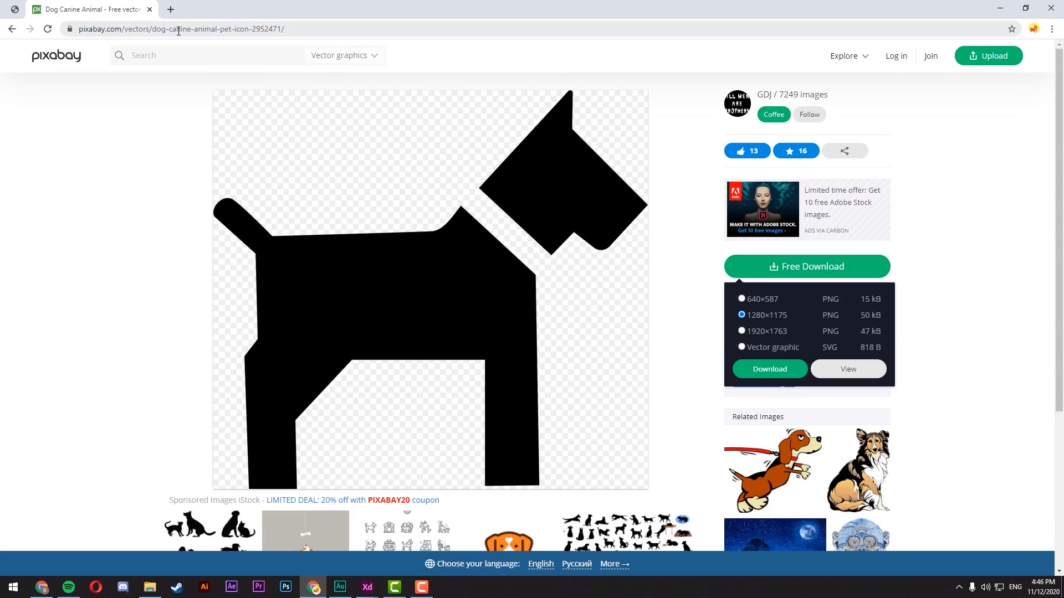
- Open flaticon.com in a new browser tab
{"action": "left_click", "coordinate": [171, 10]}
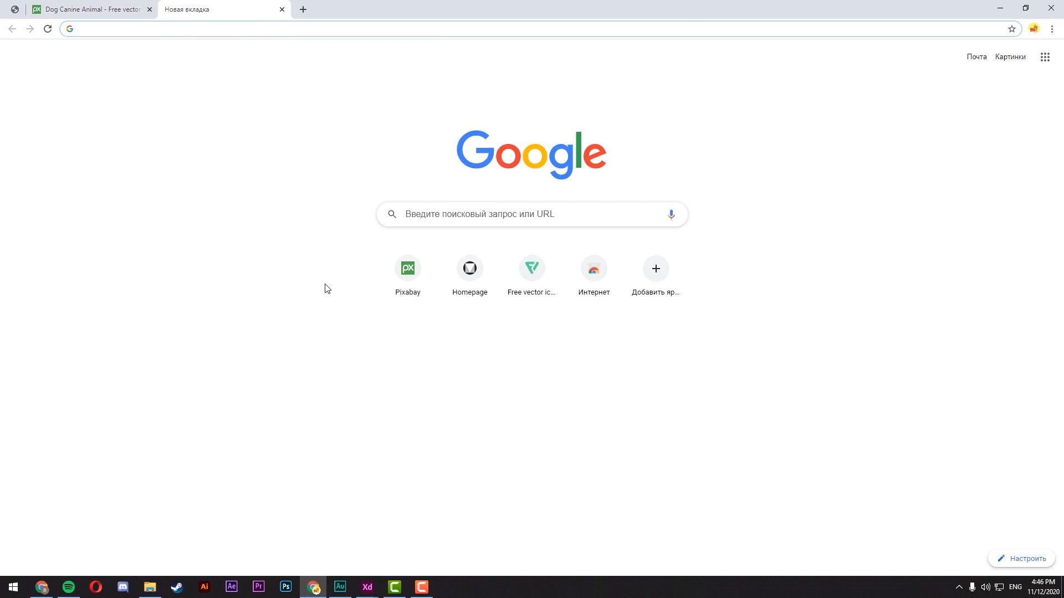
{"action": "type", "text": "flati"}
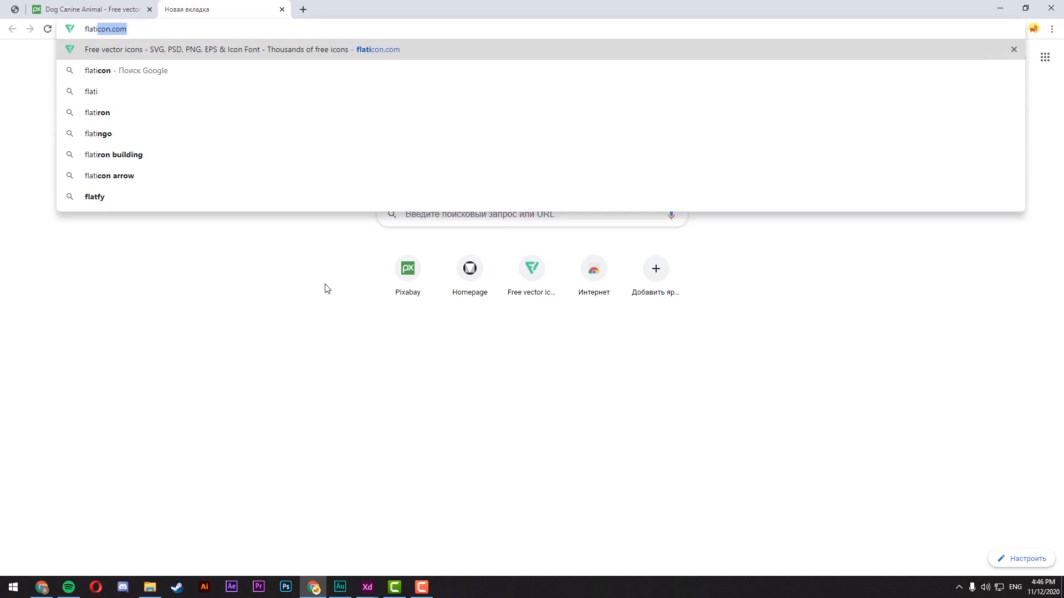
{"action": "key", "text": "Return"}
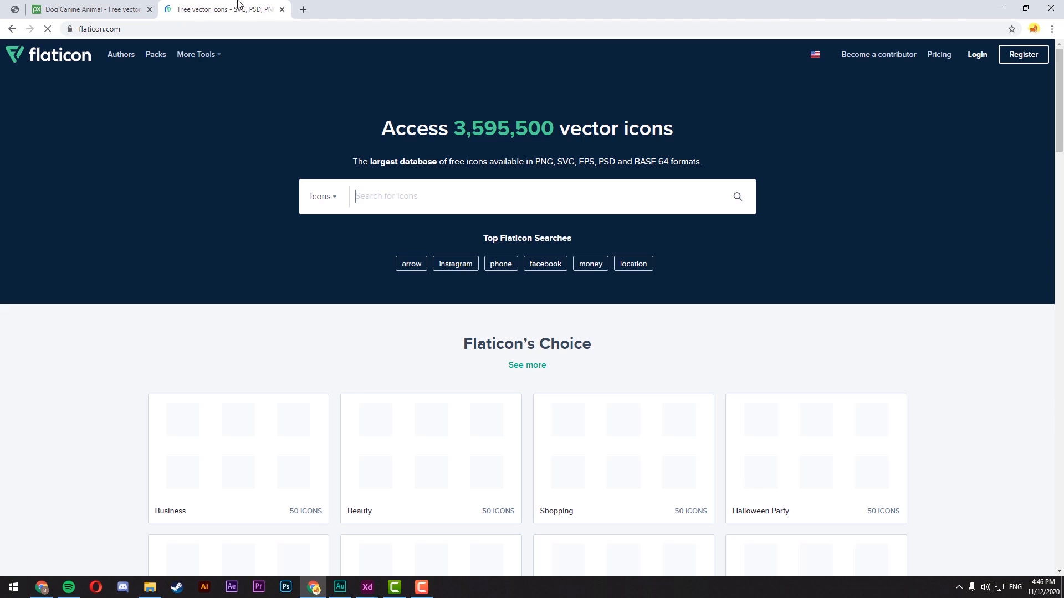
- Open the rocket icon from Flaticon's Business icon pack and choose its SVG download
{"action": "left_click", "coordinate": [202, 28]}
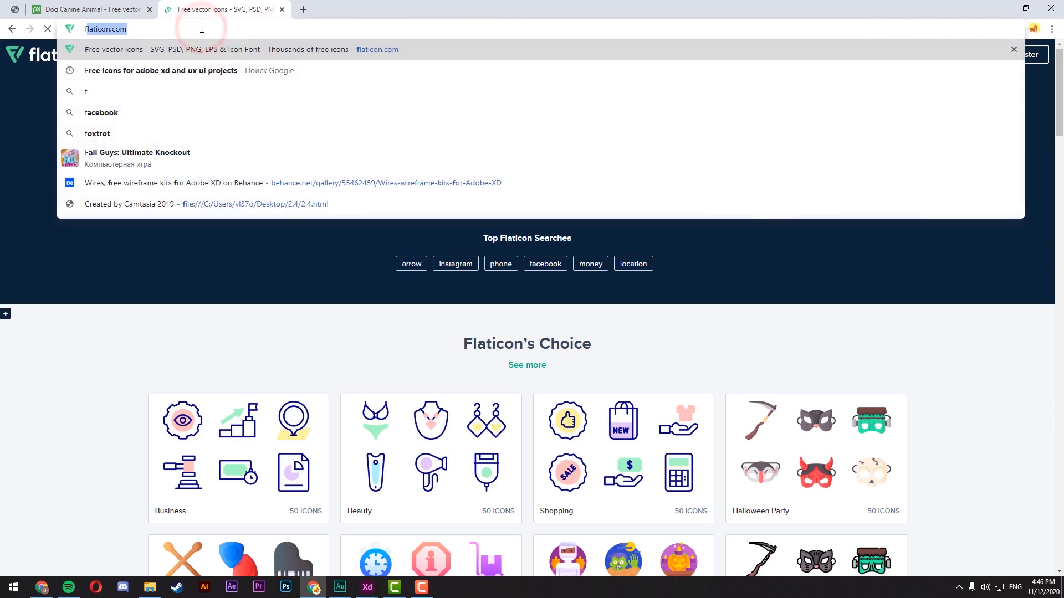
{"action": "type", "text": "f"}
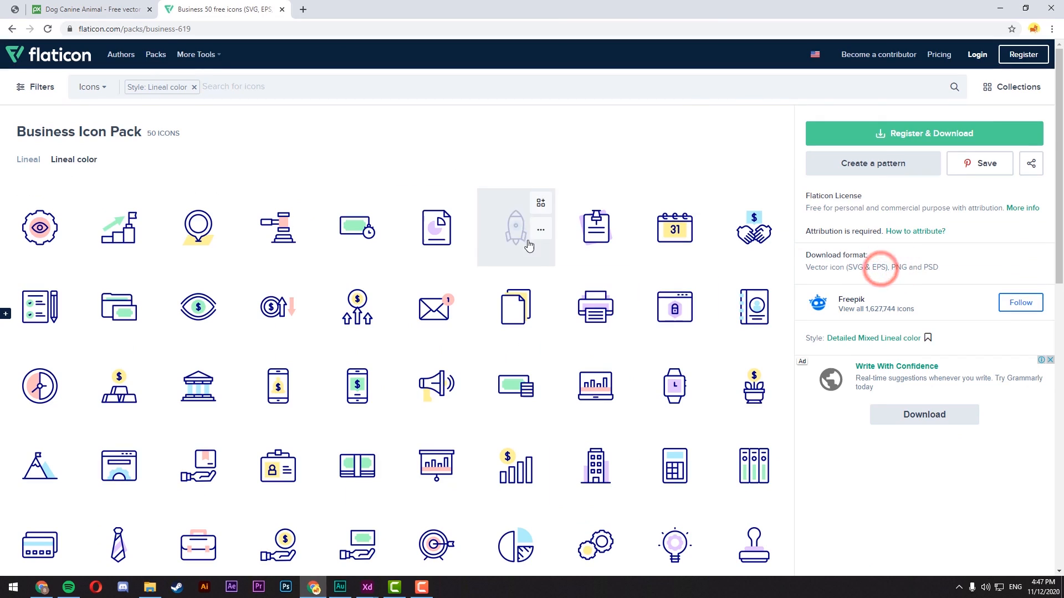
{"action": "left_click", "coordinate": [522, 245]}
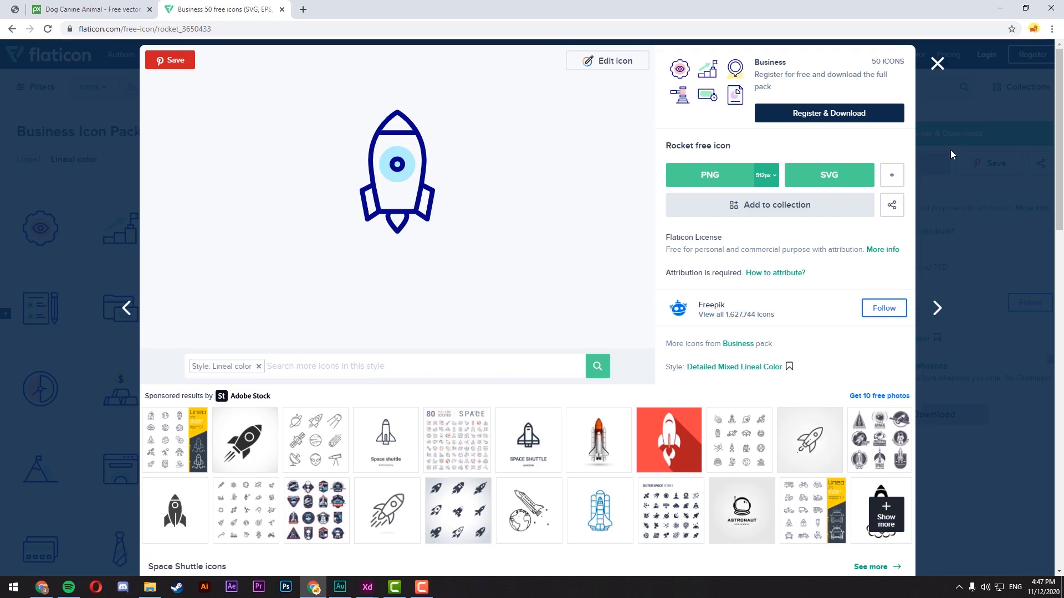
{"action": "left_click", "coordinate": [826, 178]}
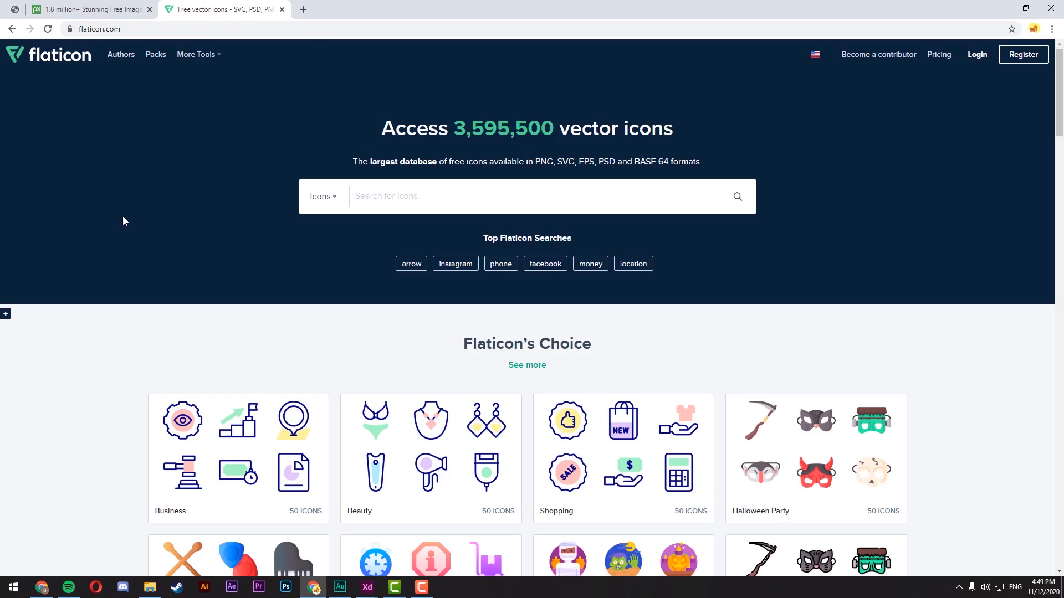
- Open material.io in a new browser tab and go to its Icons library
{"action": "left_click", "coordinate": [303, 10]}
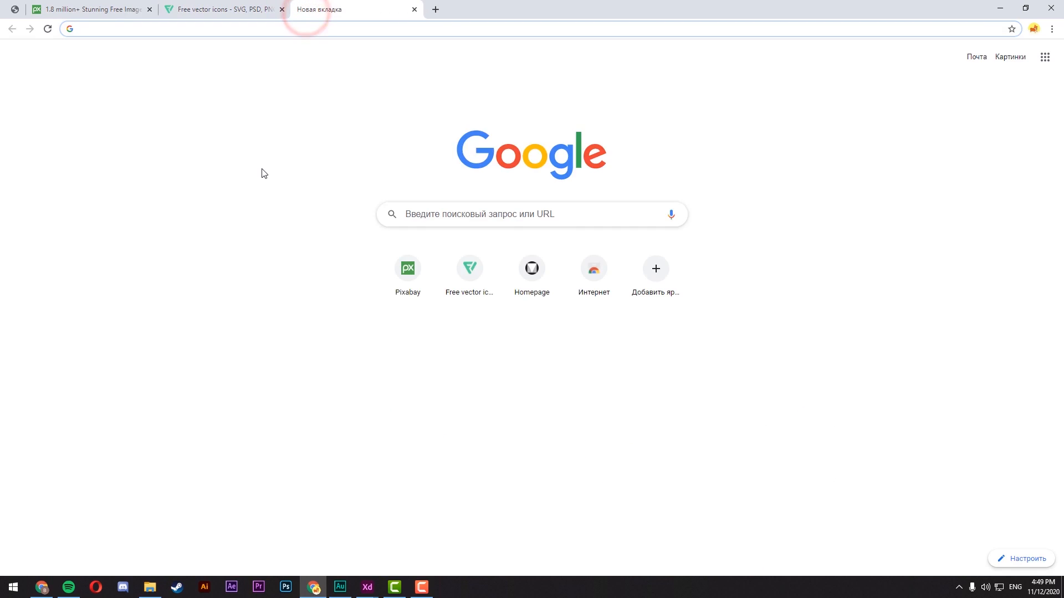
{"action": "type", "text": "material.io"}
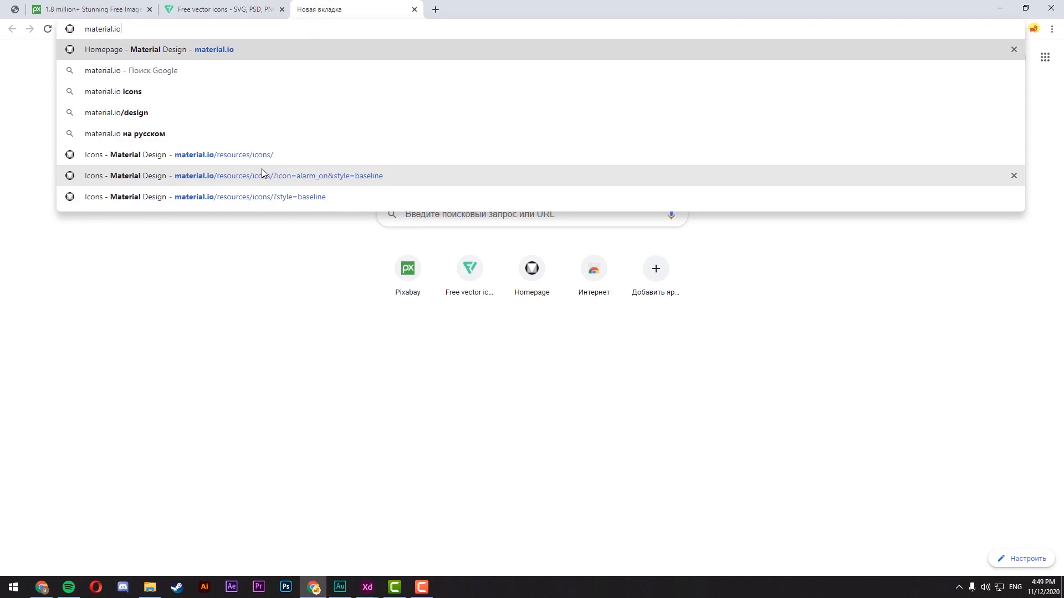
{"action": "key", "text": "Return"}
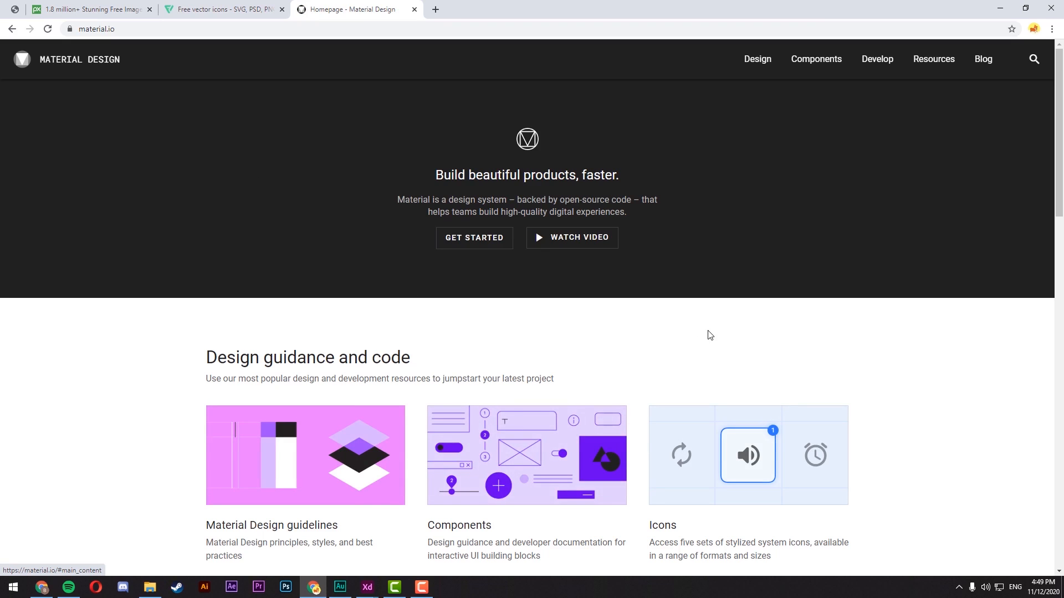
{"action": "scroll", "coordinate": [711, 333], "scroll_direction": "down", "scroll_amount": 2}
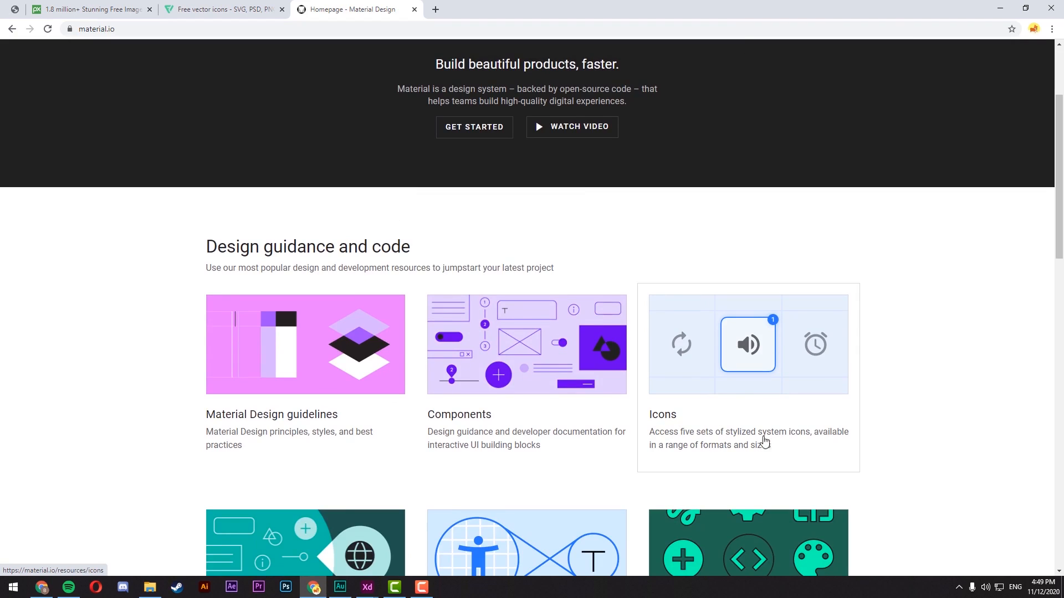
{"action": "left_click", "coordinate": [748, 450]}
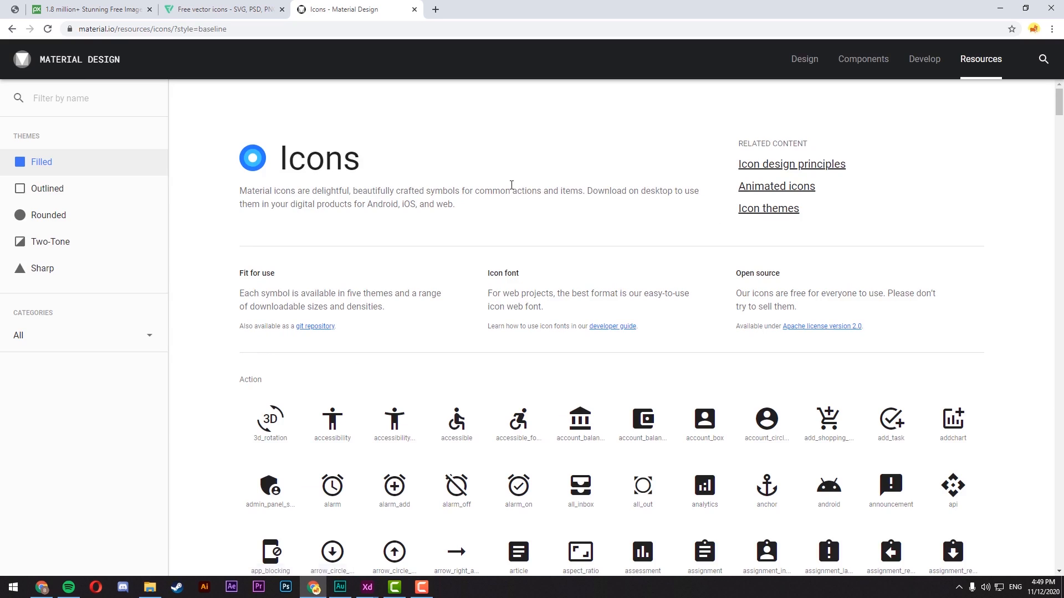
- Find the filled favorite heart among the Action icons and download it as a black 18dp SVG
{"action": "scroll", "coordinate": [287, 198], "scroll_direction": "down", "scroll_amount": 3}
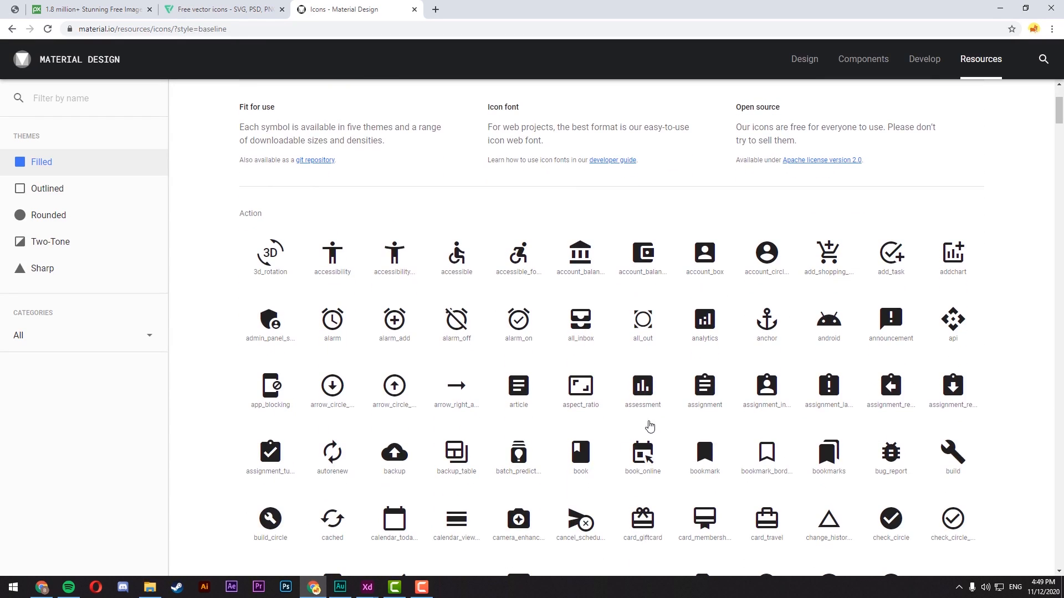
{"action": "scroll", "coordinate": [380, 345], "scroll_direction": "down", "scroll_amount": 9}
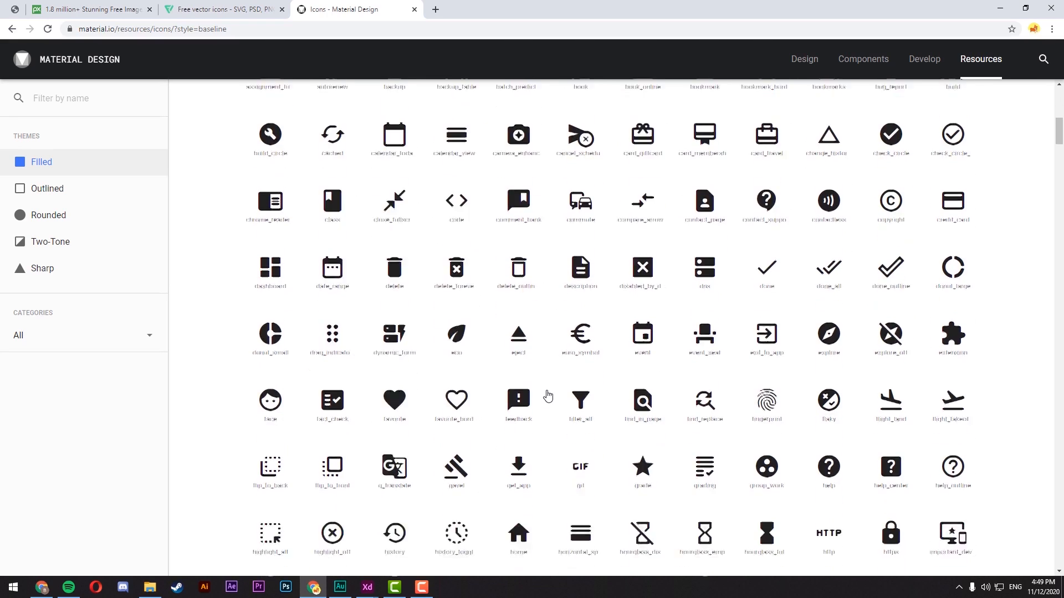
{"action": "left_click", "coordinate": [407, 284]}
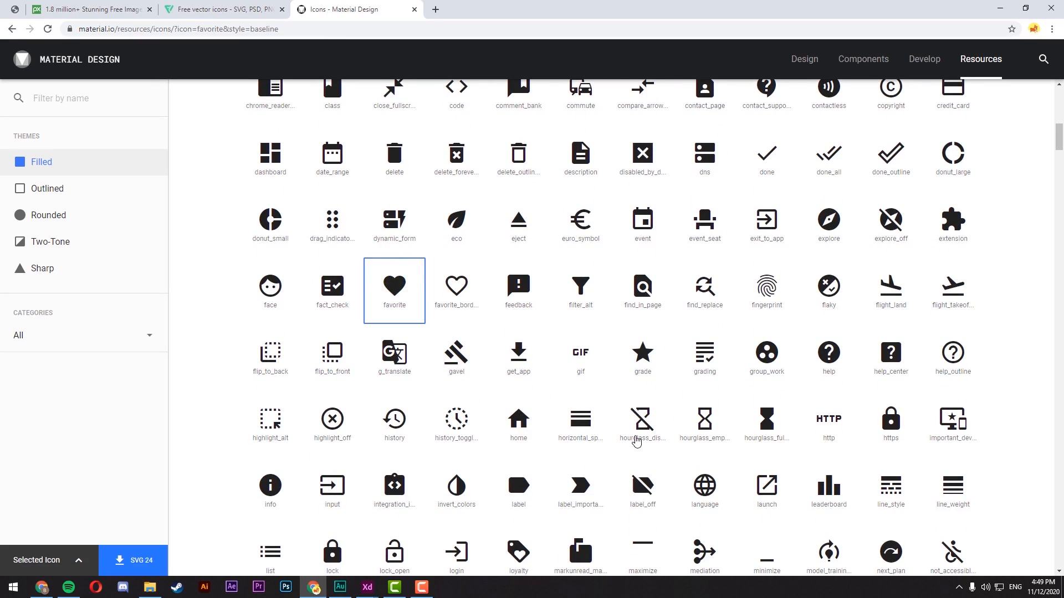
{"action": "left_click", "coordinate": [410, 306]}
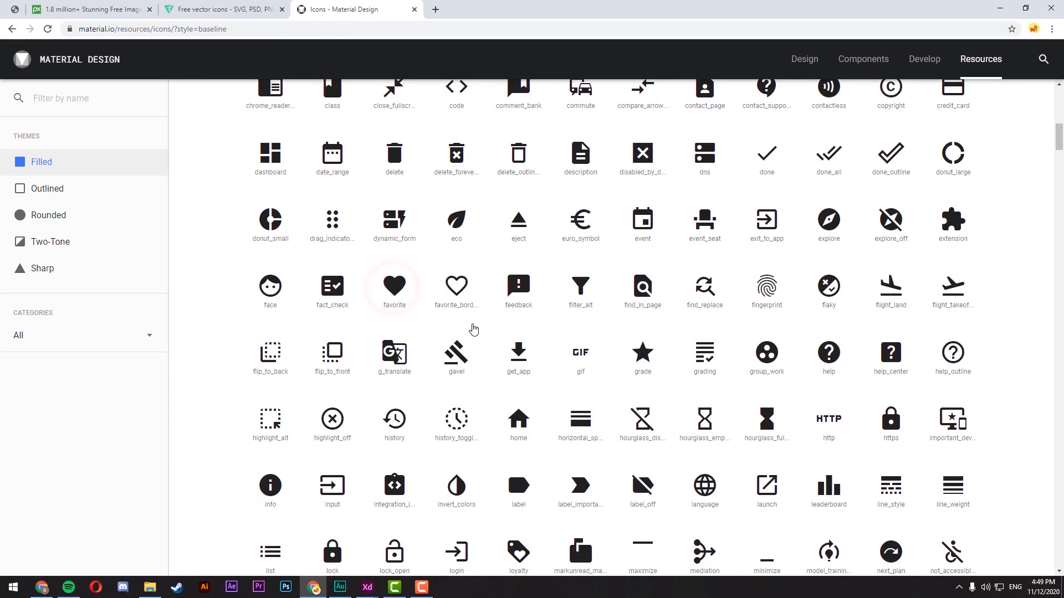
{"action": "left_click", "coordinate": [410, 289]}
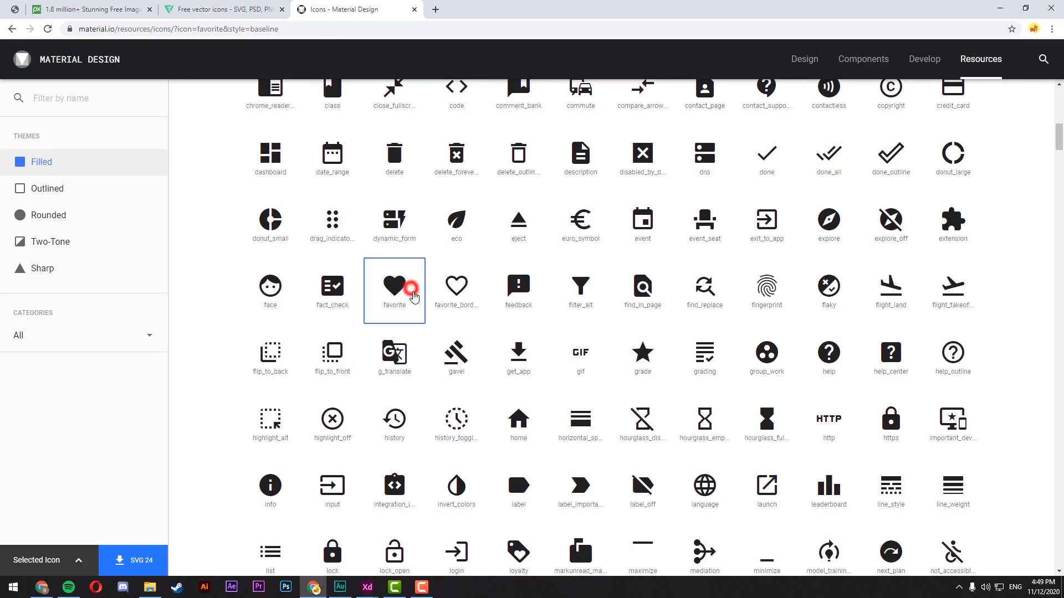
{"action": "left_click", "coordinate": [71, 561]}
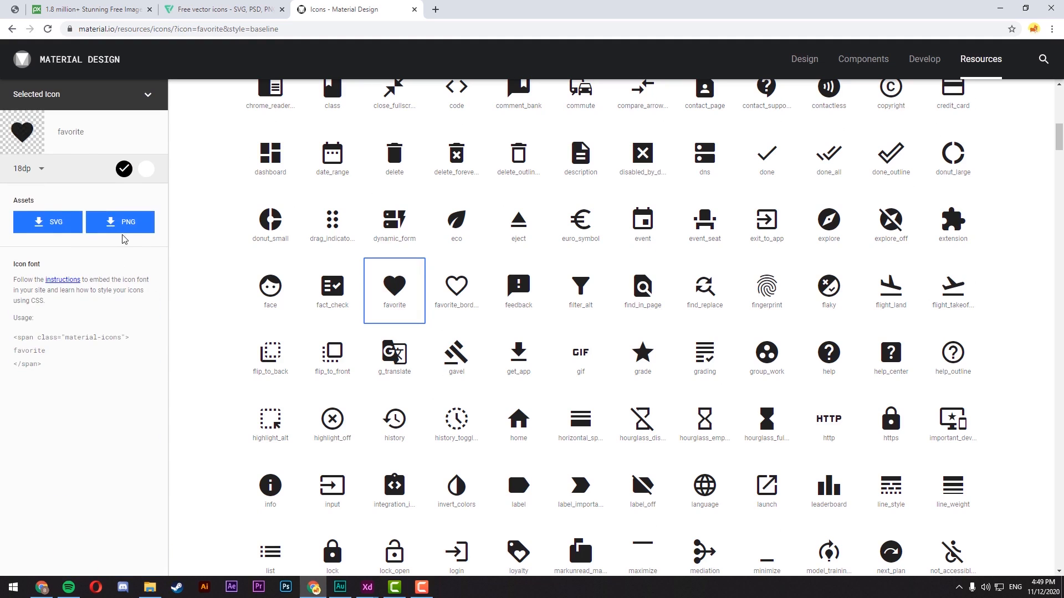
{"action": "left_click", "coordinate": [57, 213]}
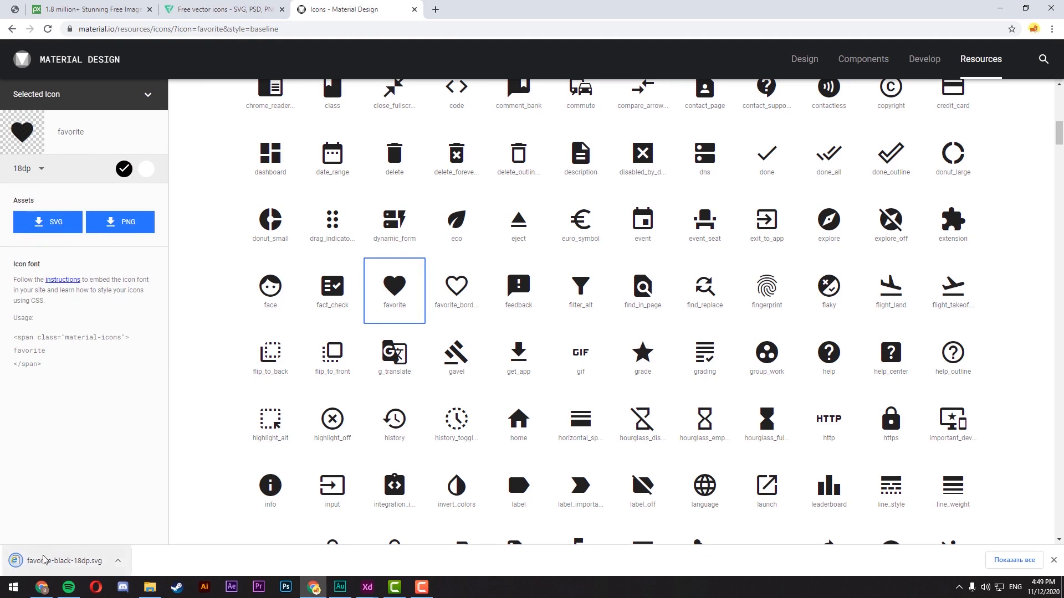
- Place the downloaded favorite-black-18dp.svg on the Adobe XD artboard, stretch it to about 241 × 251, and inspect its edge up close
{"action": "left_click_drag", "start_coordinate": [40, 565], "coordinate": [461, 508]}
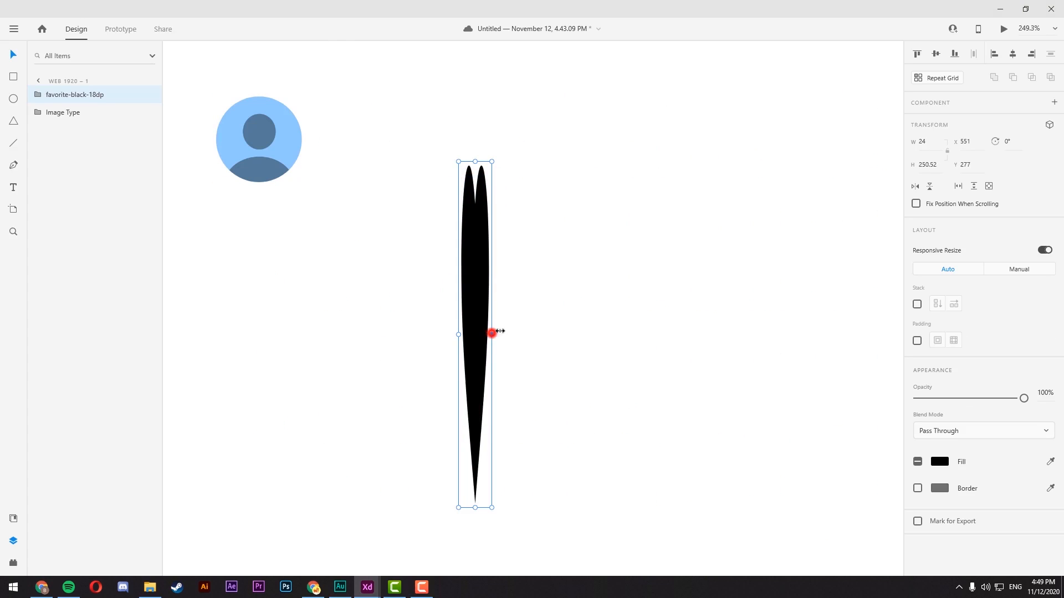
{"action": "left_click_drag", "start_coordinate": [492, 333], "coordinate": [791, 319]}
{"action": "scroll", "coordinate": [523, 167], "scroll_direction": "up", "scroll_amount": 5}
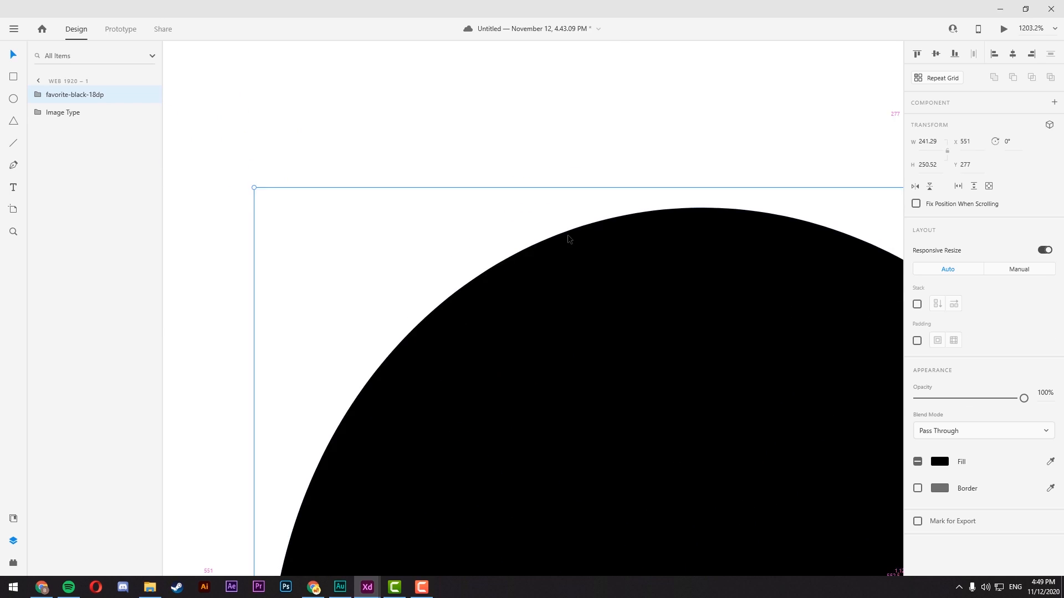
{"action": "scroll", "coordinate": [569, 239], "scroll_direction": "up", "scroll_amount": 6}
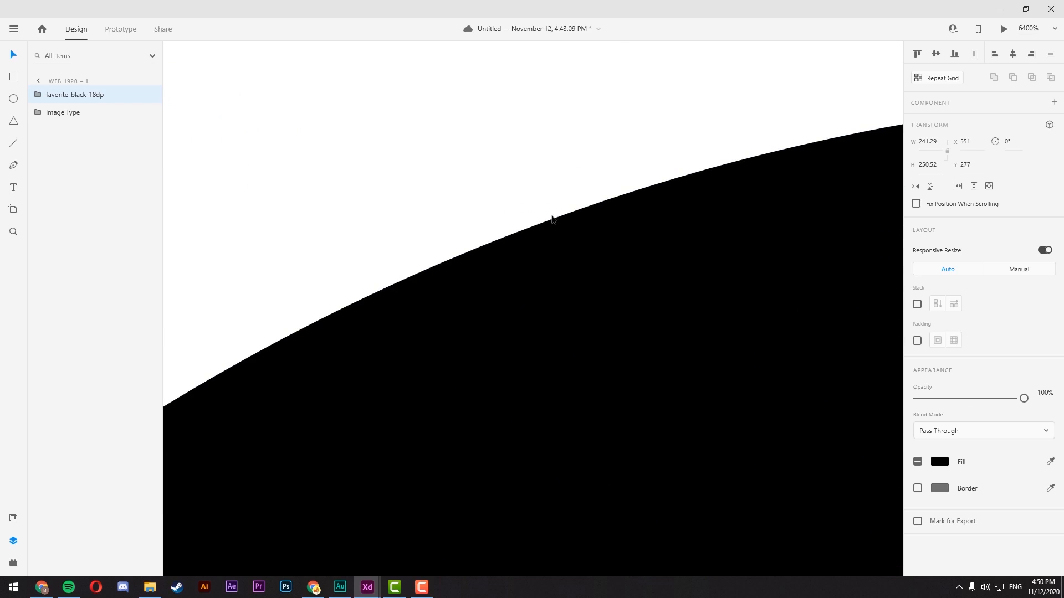
- Move the black vector heart up near the blue user icon and shrink it to about 171 × 122
{"action": "scroll", "coordinate": [551, 220], "scroll_direction": "down", "scroll_amount": 15}
{"action": "left_click_drag", "start_coordinate": [573, 248], "coordinate": [564, 221]}
{"action": "left_click_drag", "start_coordinate": [646, 242], "coordinate": [603, 266]}
{"action": "scroll", "coordinate": [543, 230], "scroll_direction": "up", "scroll_amount": 4}
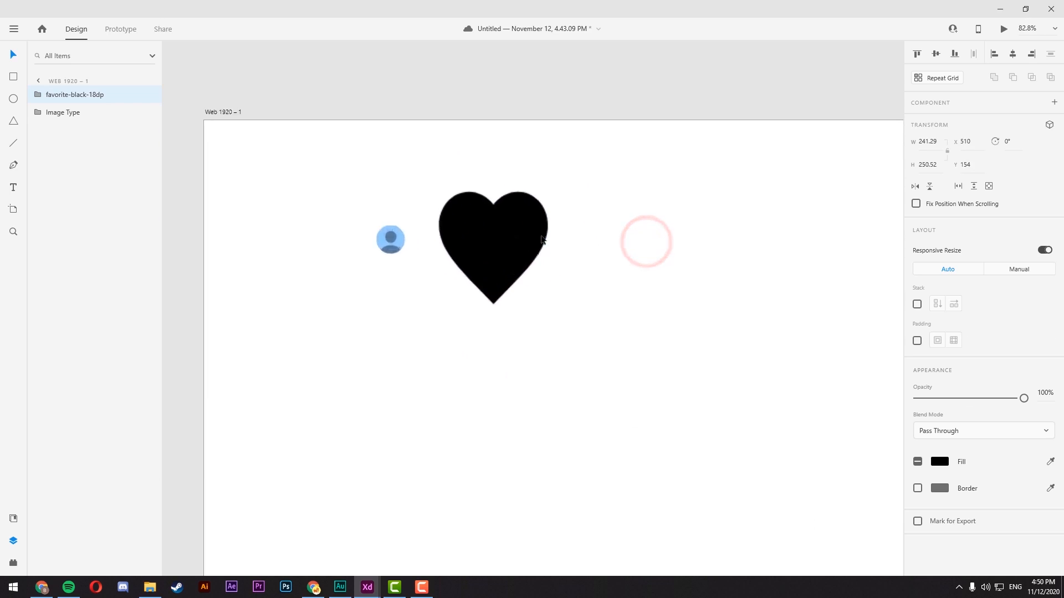
{"action": "left_click_drag", "start_coordinate": [552, 169], "coordinate": [503, 256]}
{"action": "left_click_drag", "start_coordinate": [463, 295], "coordinate": [516, 207]}
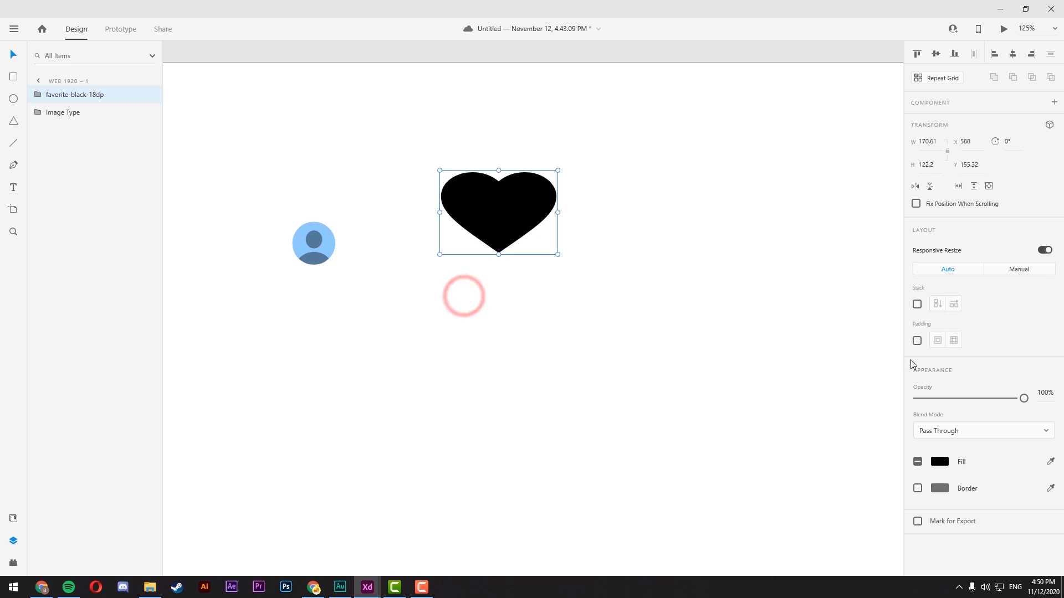
- Fill the vector heart with solid red #FF0000 and resize it to about 188 × 179
{"action": "left_click", "coordinate": [939, 460]}
{"action": "left_click_drag", "start_coordinate": [860, 438], "coordinate": [886, 384]}
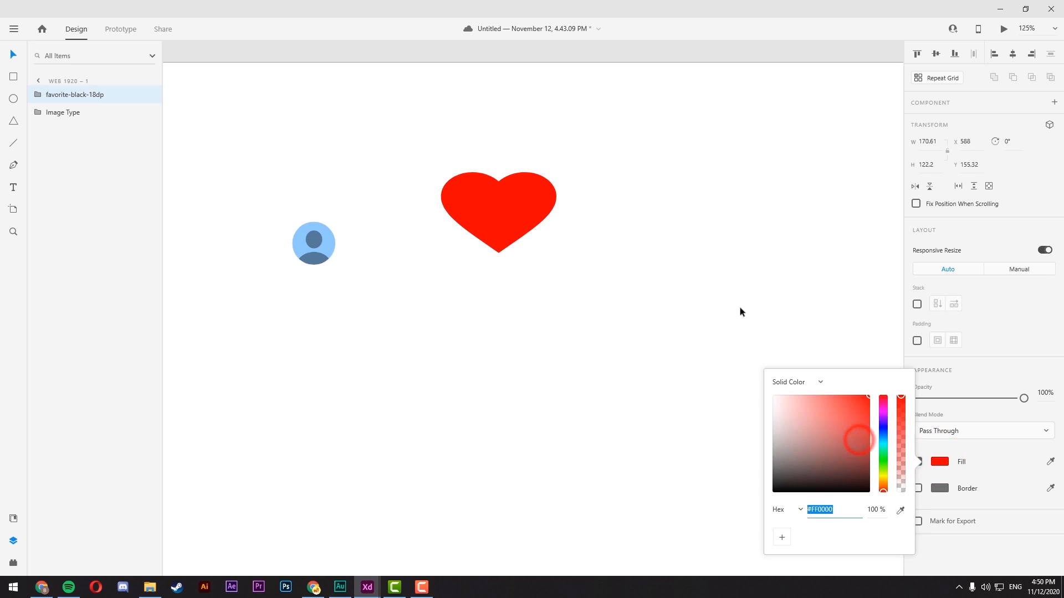
{"action": "left_click", "coordinate": [501, 236]}
{"action": "left_click_drag", "start_coordinate": [498, 255], "coordinate": [499, 293]}
{"action": "left_click", "coordinate": [502, 260]}
{"action": "left_click_drag", "start_coordinate": [555, 224], "coordinate": [565, 225]}
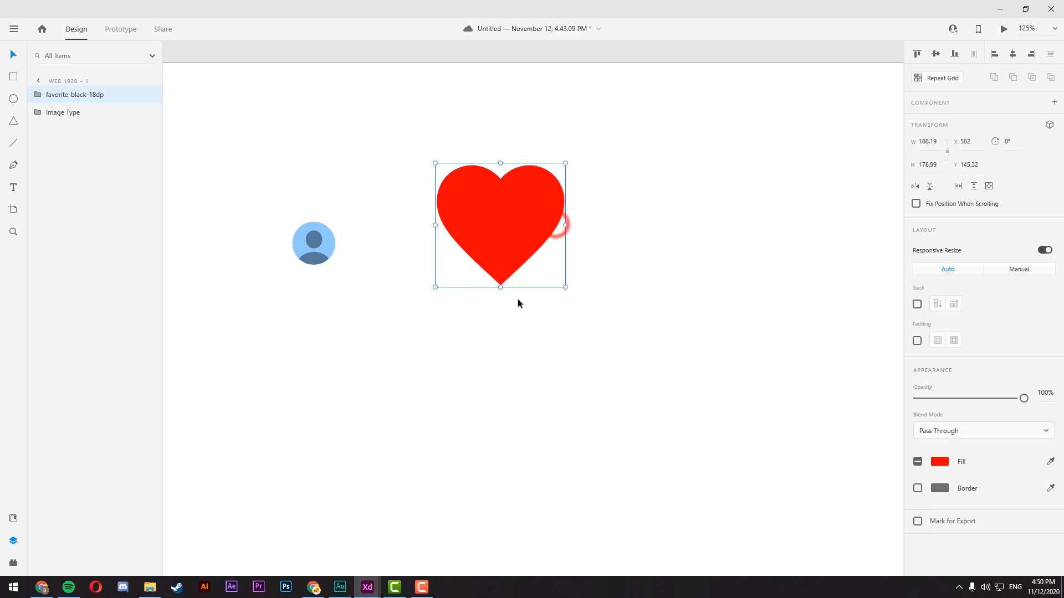
{"action": "left_click", "coordinate": [477, 412]}
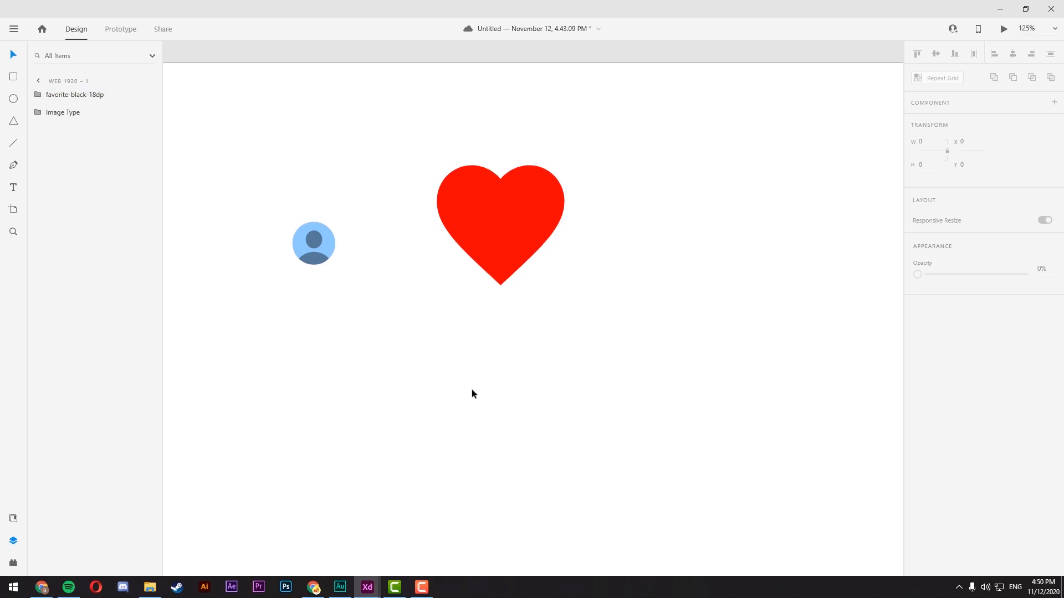
- Switch to Chrome, download the favorite icon as an 18dp PNG, and place it on the Adobe XD artboard below the red heart
{"action": "left_click", "coordinate": [313, 587]}
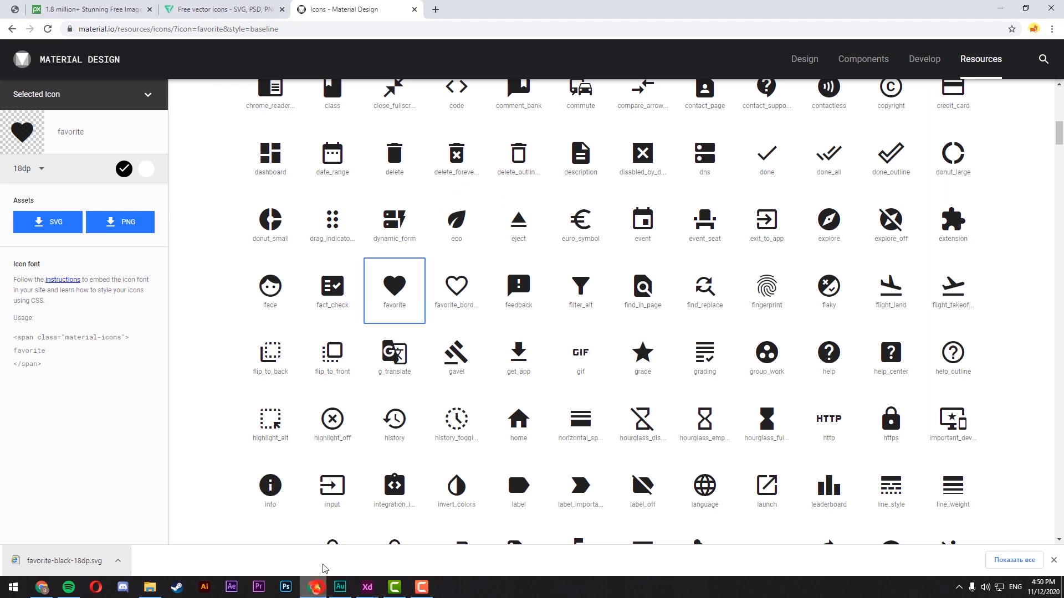
{"action": "left_click", "coordinate": [115, 224]}
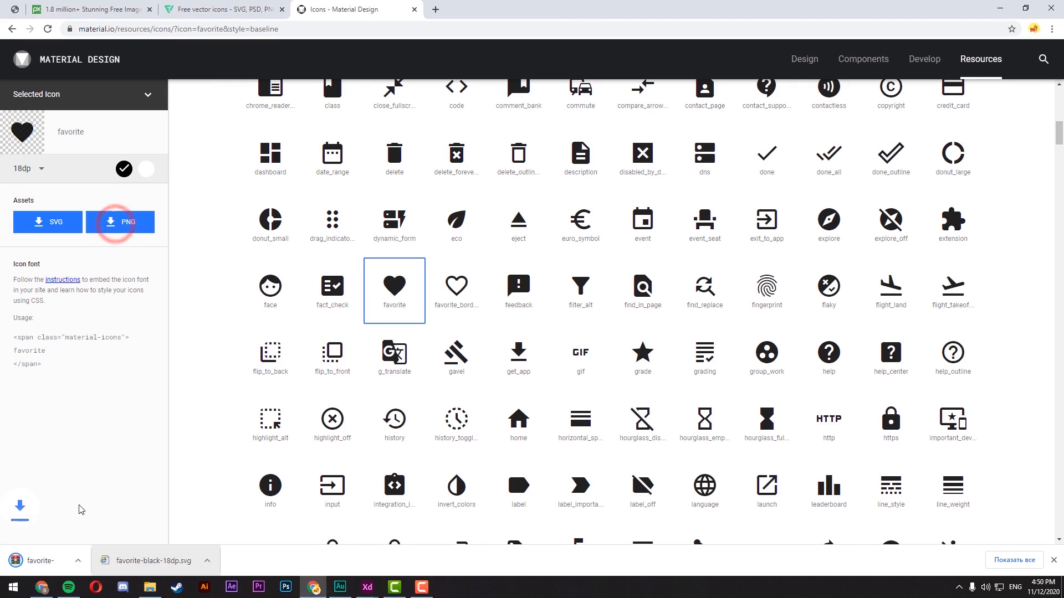
{"action": "key", "text": "alt+Tab"}
{"action": "left_click_drag", "start_coordinate": [513, 276], "coordinate": [637, 317]}
{"action": "left_click", "coordinate": [699, 406]}
{"action": "left_click", "coordinate": [638, 324]}
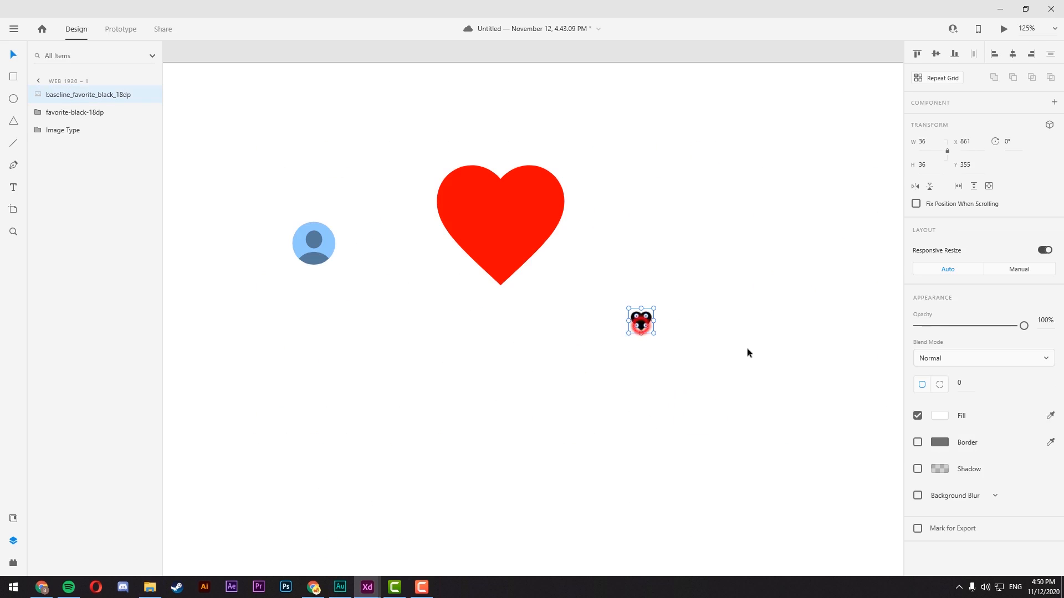
- Enlarge the PNG heart to 440 × 440 and position it to the right of the red vector heart
{"action": "scroll", "coordinate": [743, 327], "scroll_direction": "up", "scroll_amount": 5}
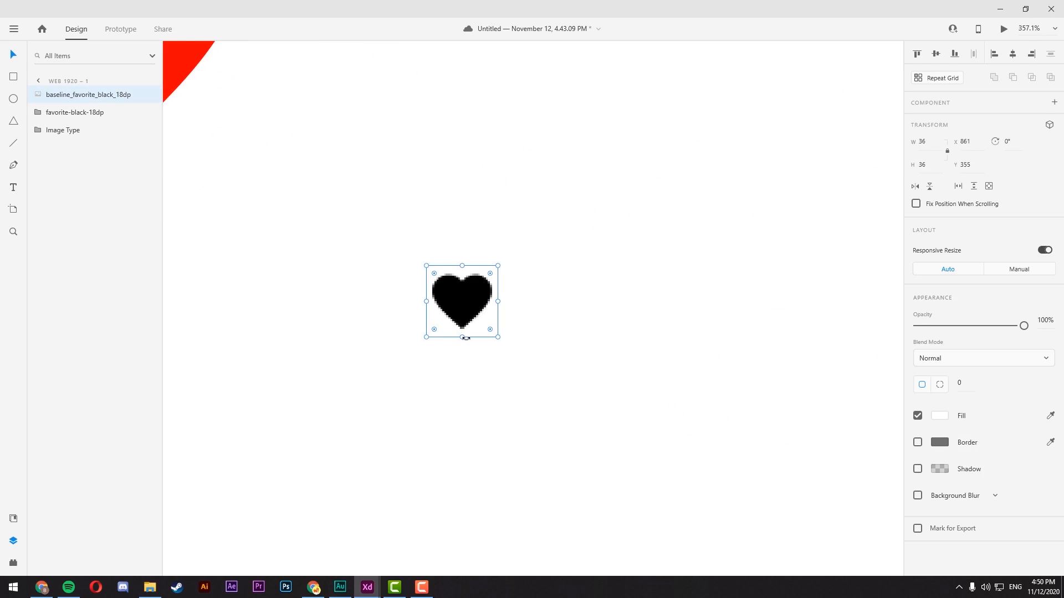
{"action": "left_click_drag", "start_coordinate": [465, 337], "coordinate": [461, 575]}
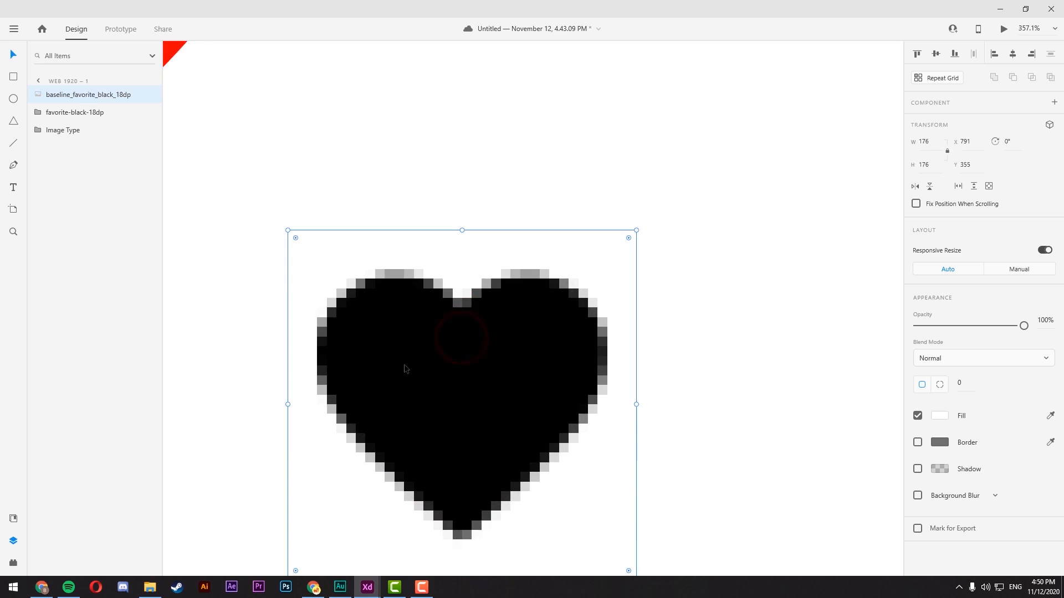
{"action": "scroll", "coordinate": [405, 369], "scroll_direction": "down", "scroll_amount": 8}
{"action": "left_click_drag", "start_coordinate": [416, 336], "coordinate": [521, 277]}
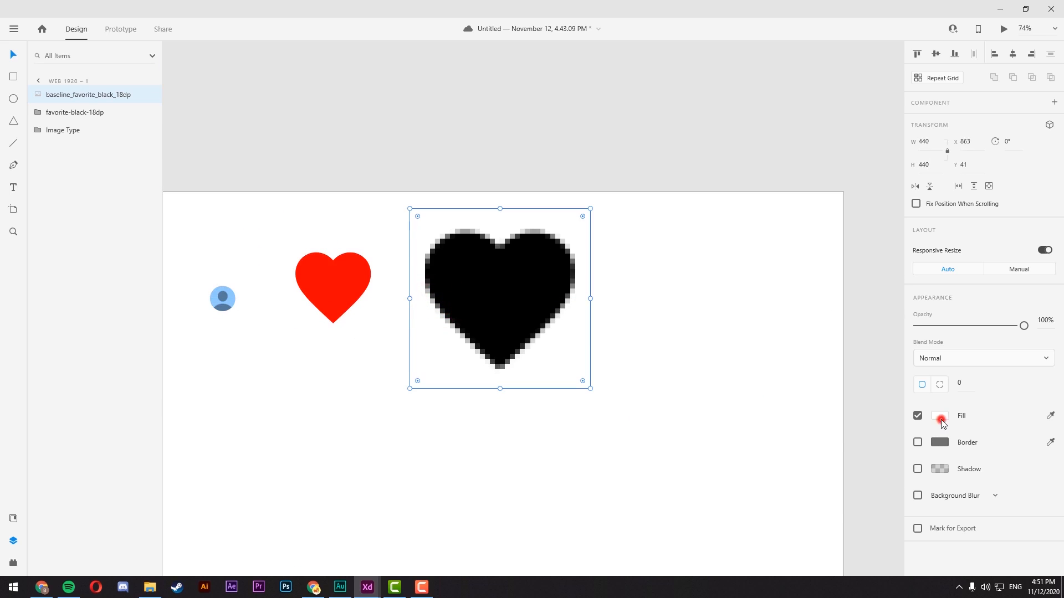
- Try to recolor the PNG heart with a solid #E60B0B fill, and undo the fill change
{"action": "left_click", "coordinate": [941, 420]}
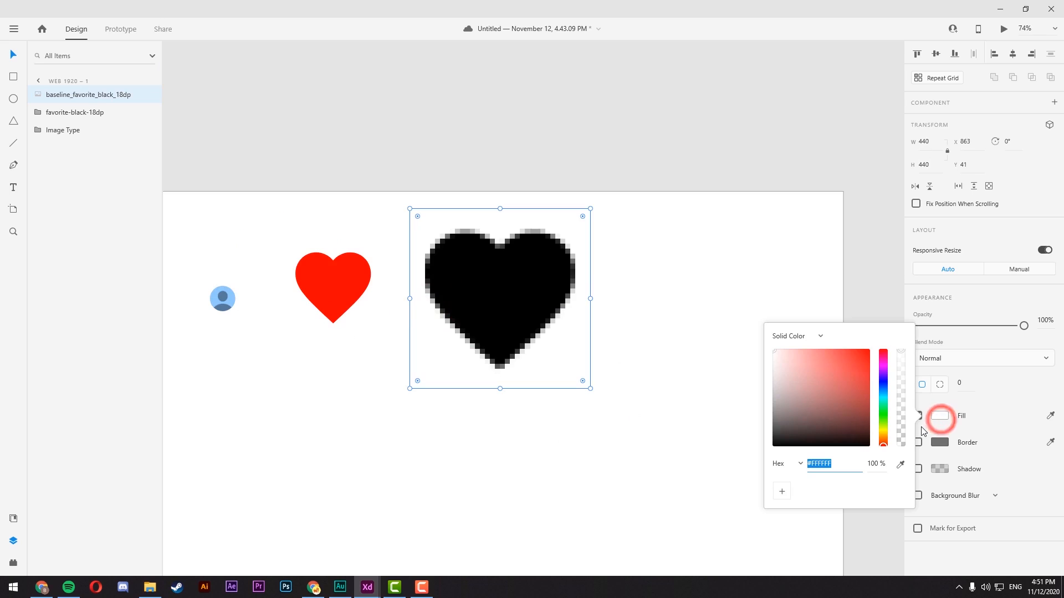
{"action": "left_click", "coordinate": [867, 358]}
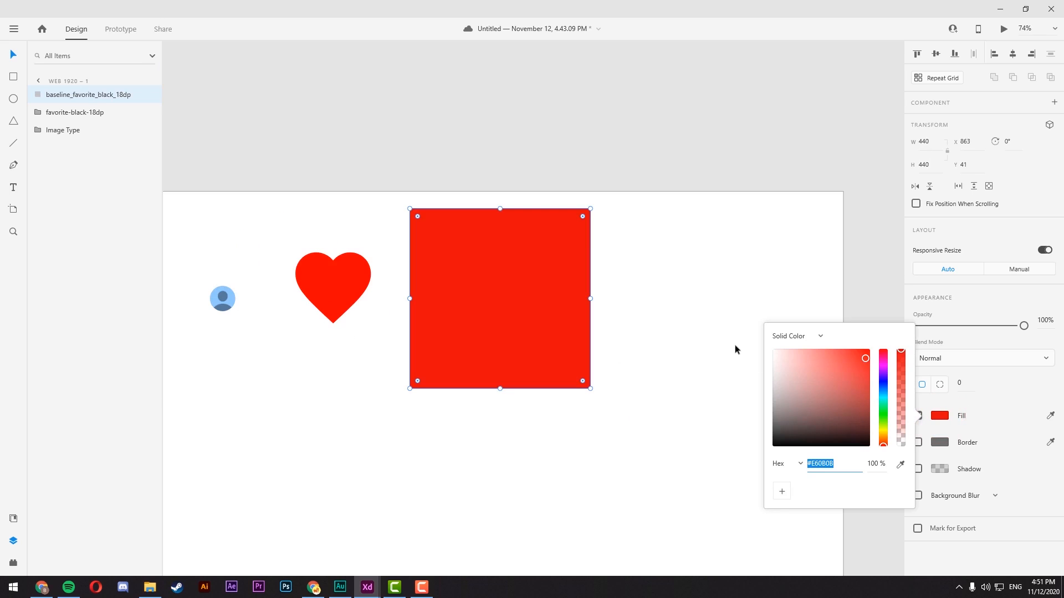
{"action": "left_click", "coordinate": [650, 322]}
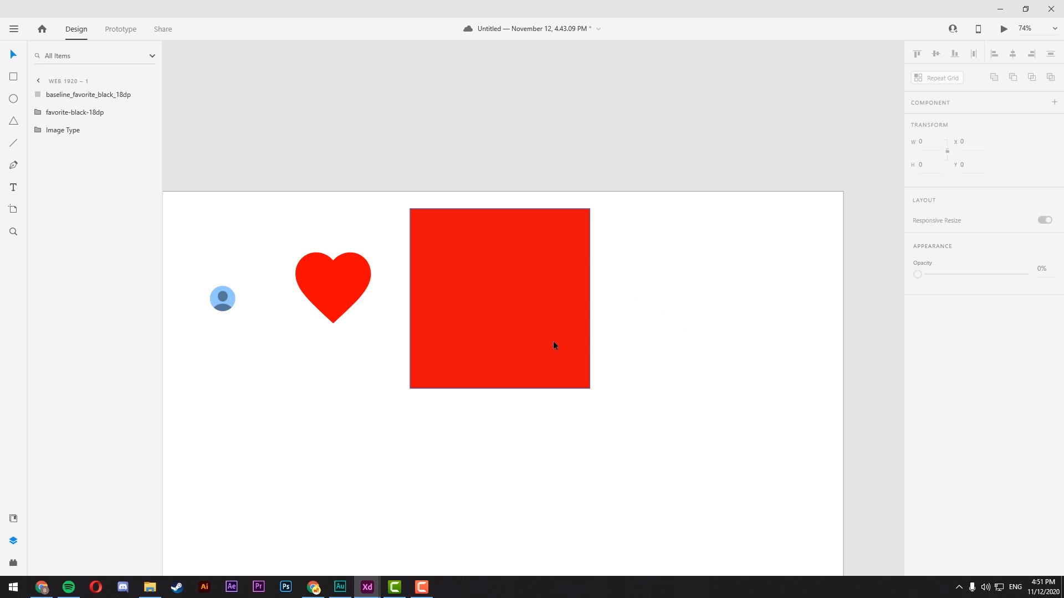
{"action": "key", "text": "ctrl+z"}
{"action": "left_click", "coordinate": [665, 351]}
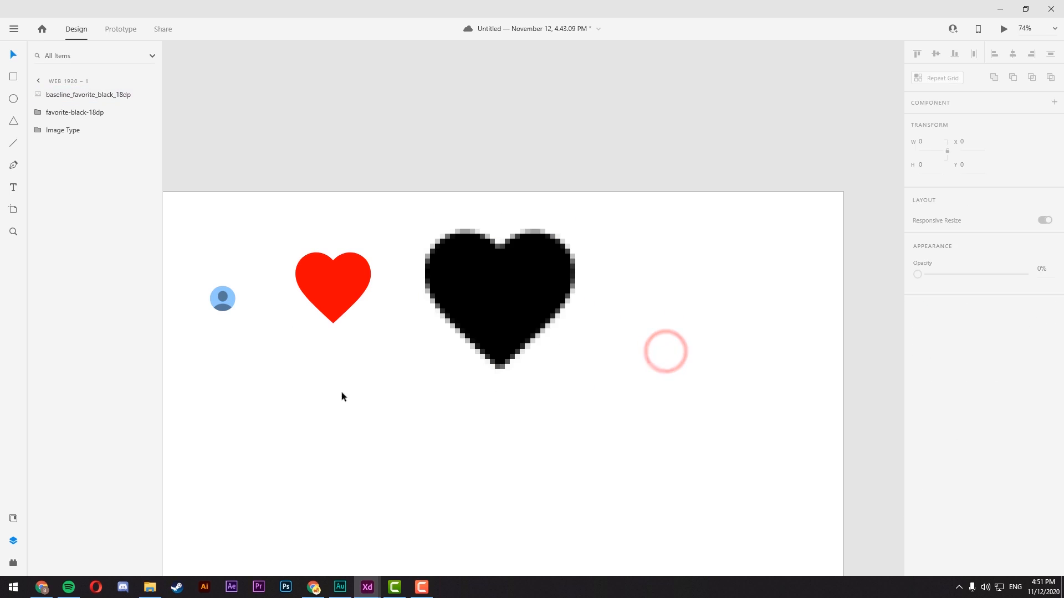
{"action": "left_click_drag", "start_coordinate": [281, 392], "coordinate": [394, 413]}
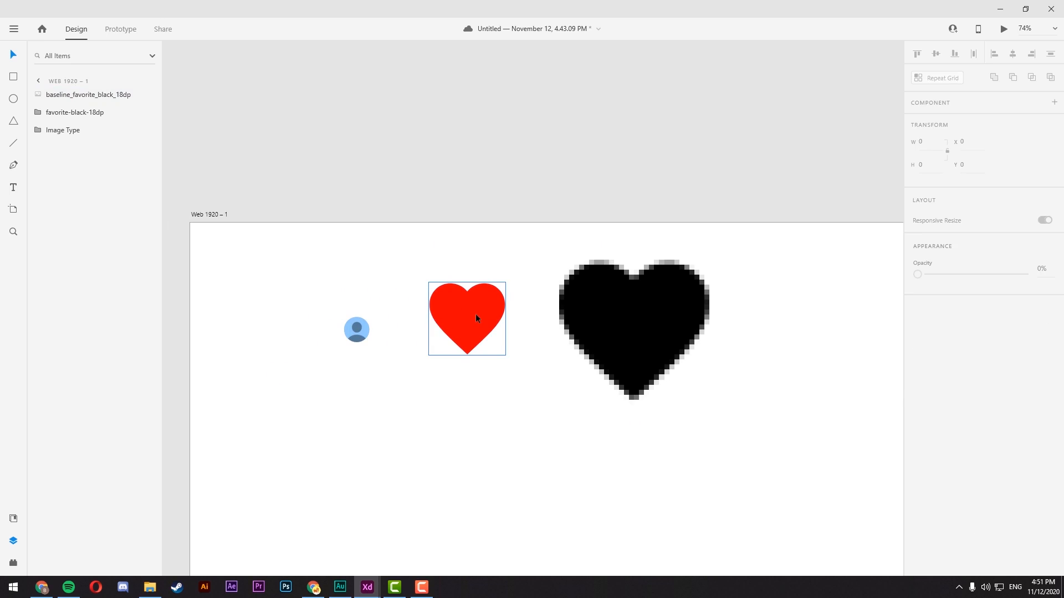
- Delete the pixelated black PNG heart and the small blue user icon from the Web 1920 – 1 artboard
{"action": "left_click", "coordinate": [659, 332]}
{"action": "key", "text": "Delete"}
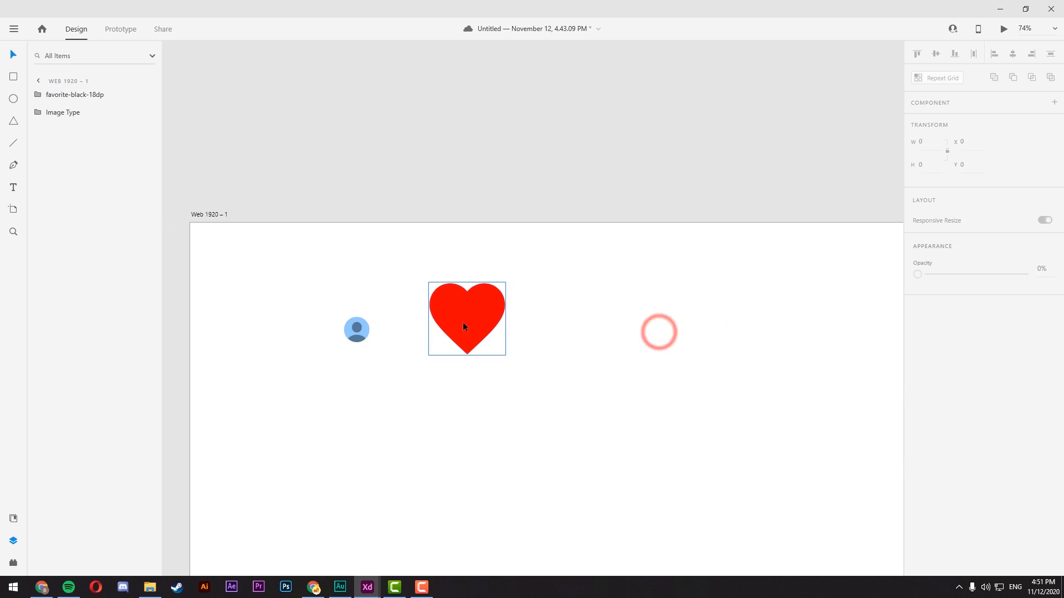
{"action": "left_click", "coordinate": [355, 328]}
{"action": "key", "text": "Delete"}
- Recolor the vector heart with a solid dark blue fill, using a blue hue and a darker shade
{"action": "left_click", "coordinate": [487, 335]}
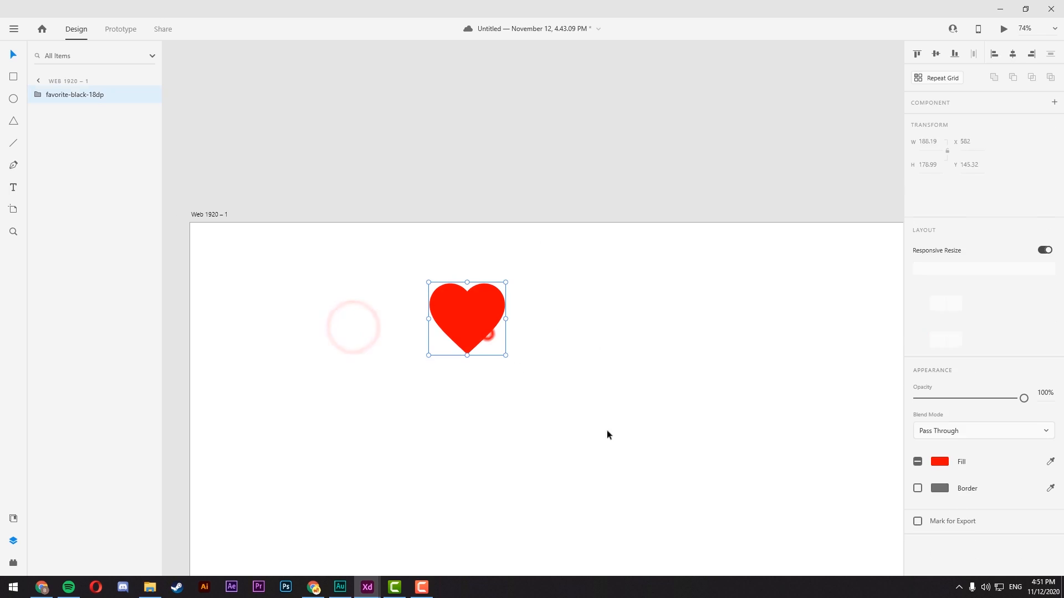
{"action": "key", "text": "ctrl+3"}
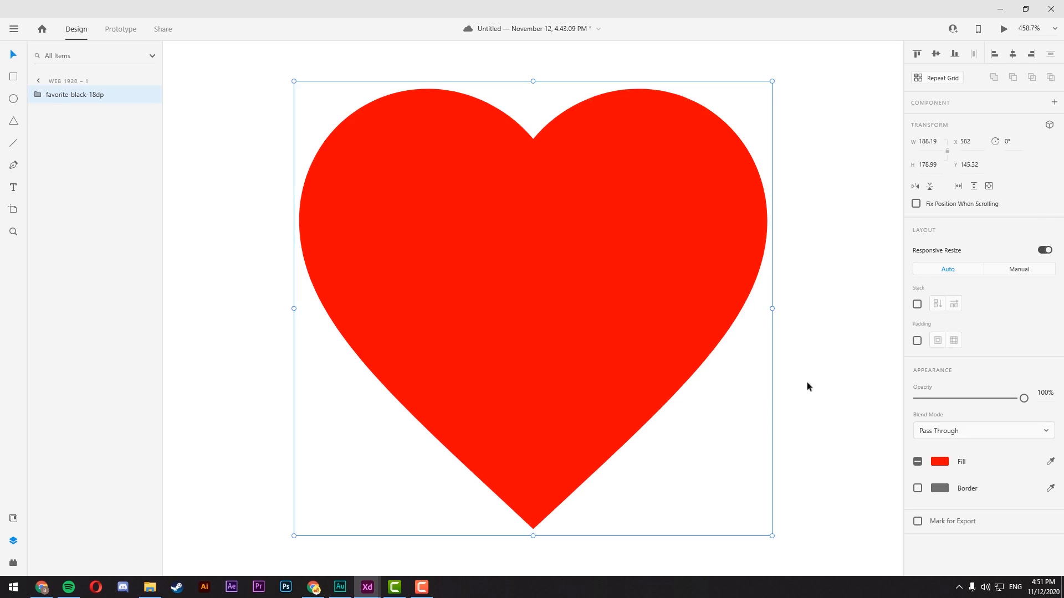
{"action": "left_click", "coordinate": [836, 366]}
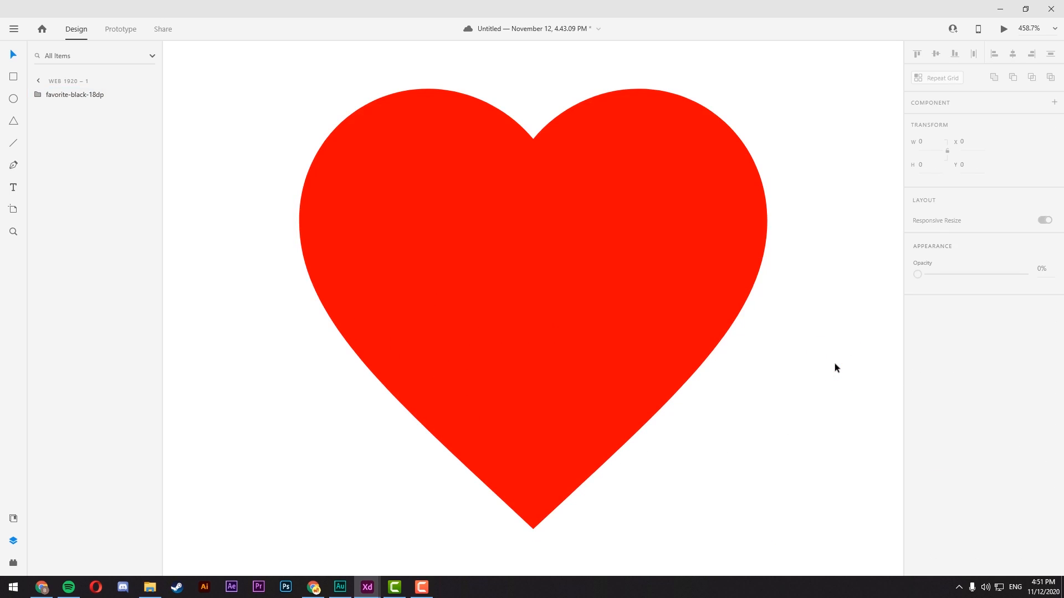
{"action": "left_click", "coordinate": [610, 277]}
{"action": "left_click", "coordinate": [931, 461]}
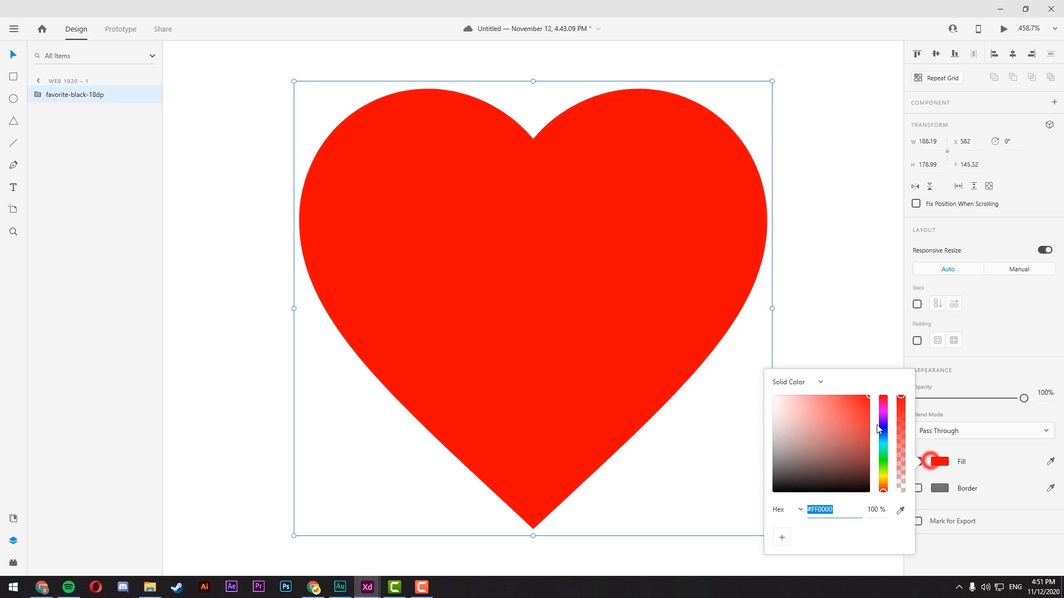
{"action": "left_click", "coordinate": [882, 432]}
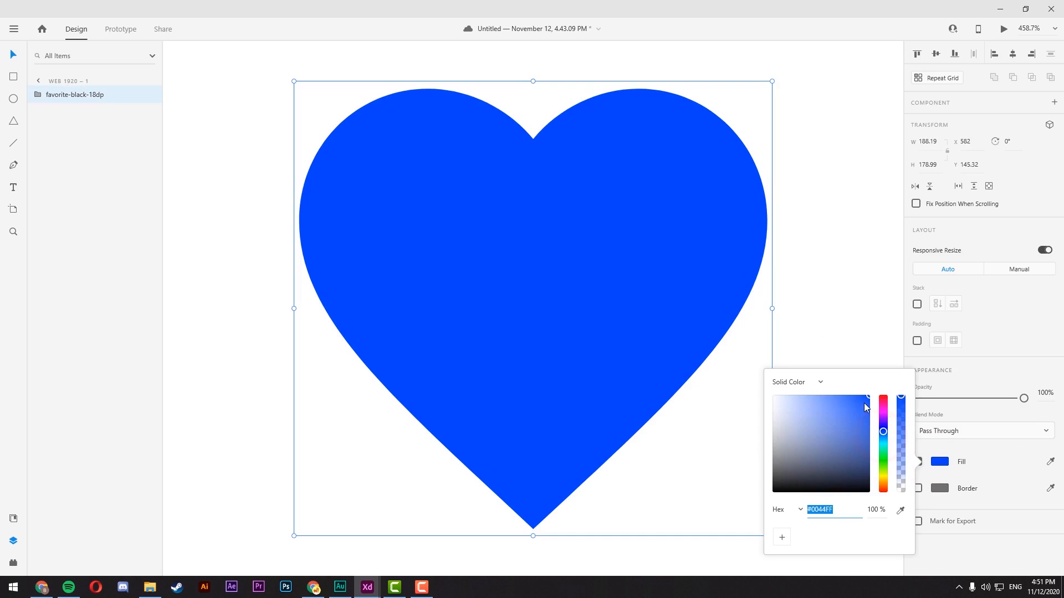
{"action": "left_click_drag", "start_coordinate": [866, 407], "coordinate": [861, 438]}
{"action": "left_click", "coordinate": [870, 267]}
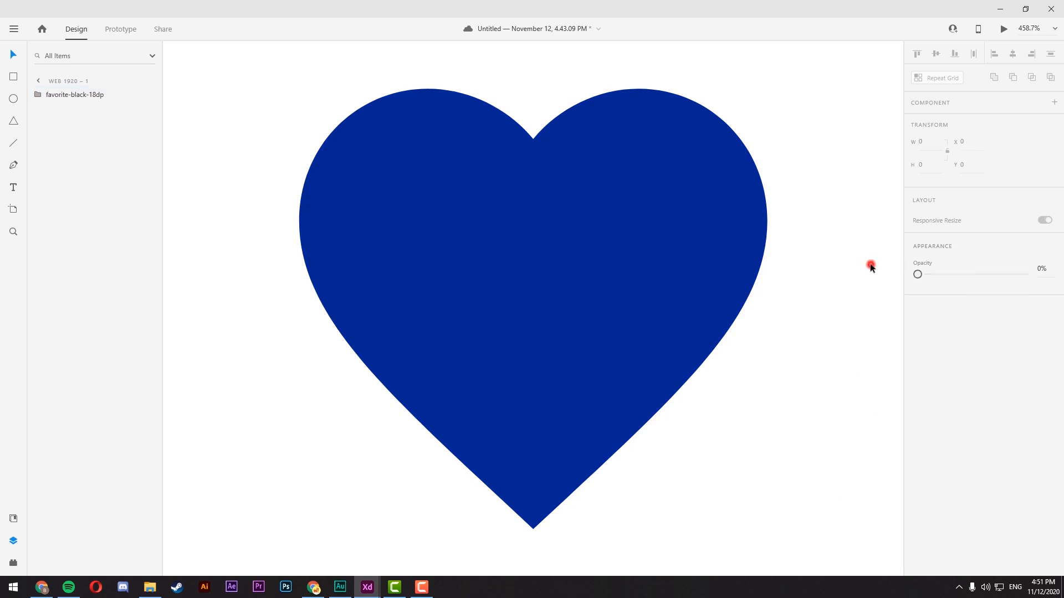